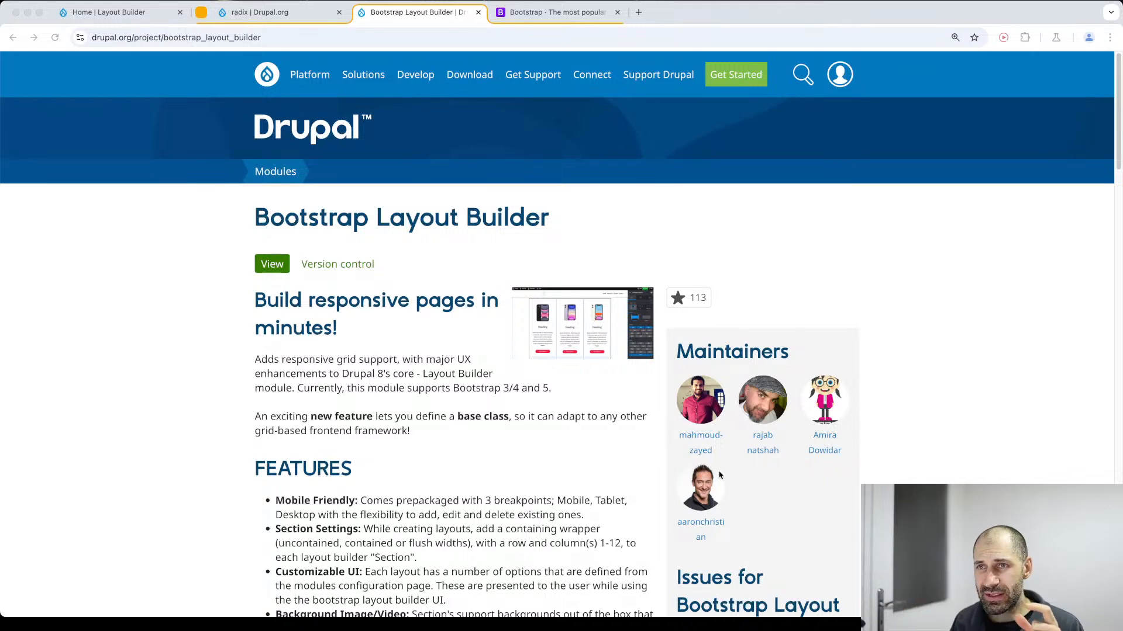
# Read through the Radix theme's project page down to the Radix 6 quick start instructions.
pyautogui.click(304, 19)
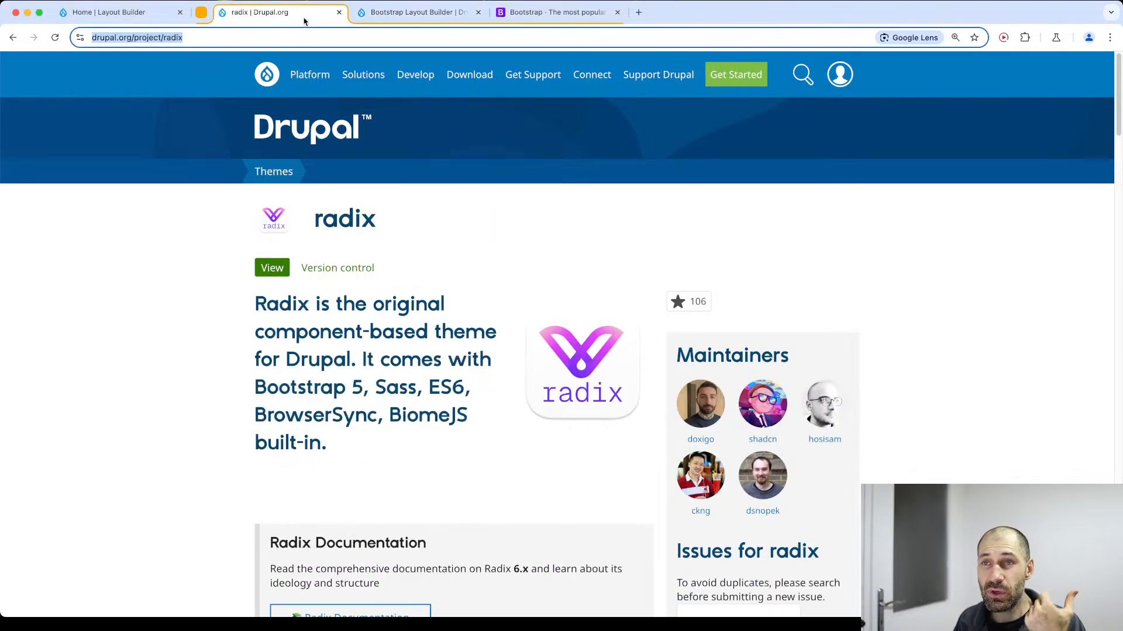
pyautogui.press('super+Tab')
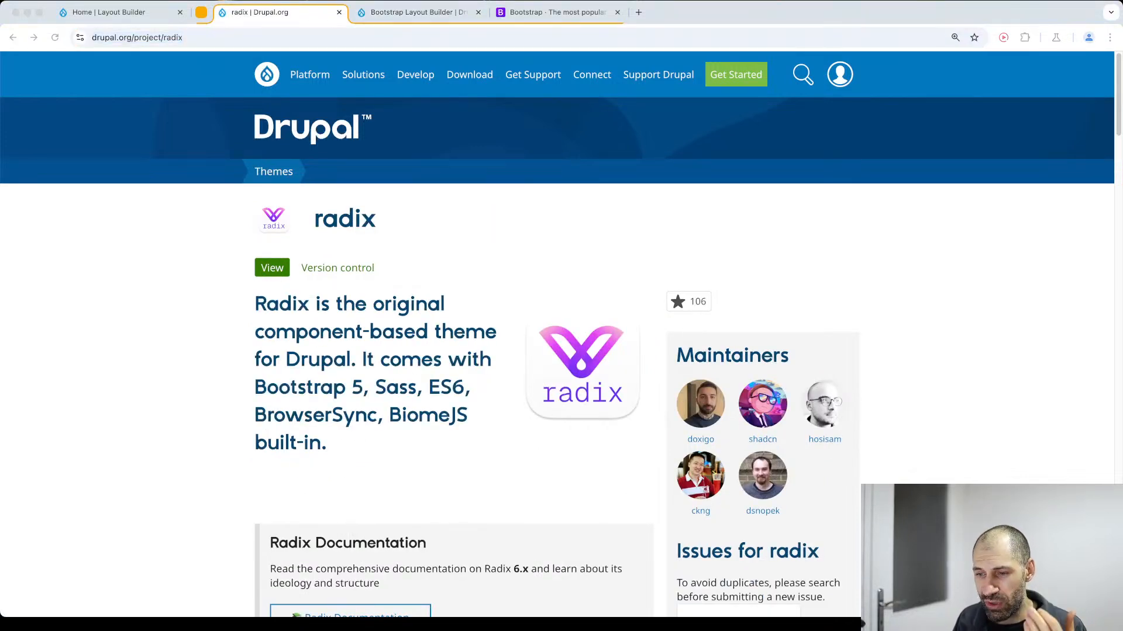
pyautogui.press('super+Tab')
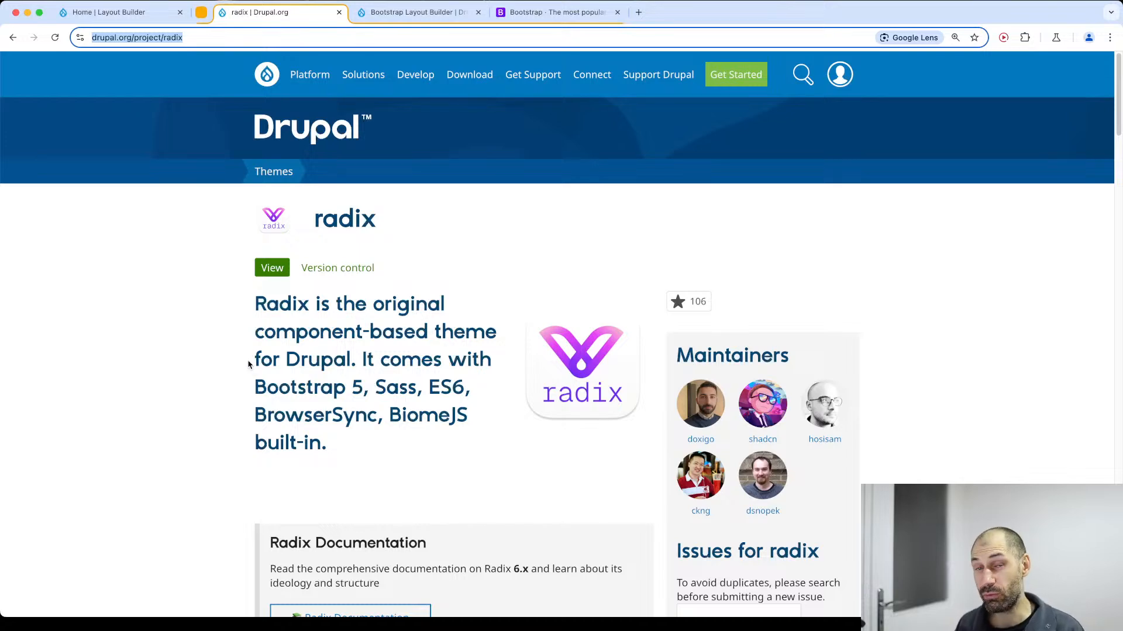
pyautogui.scroll(-3, 386, 379)
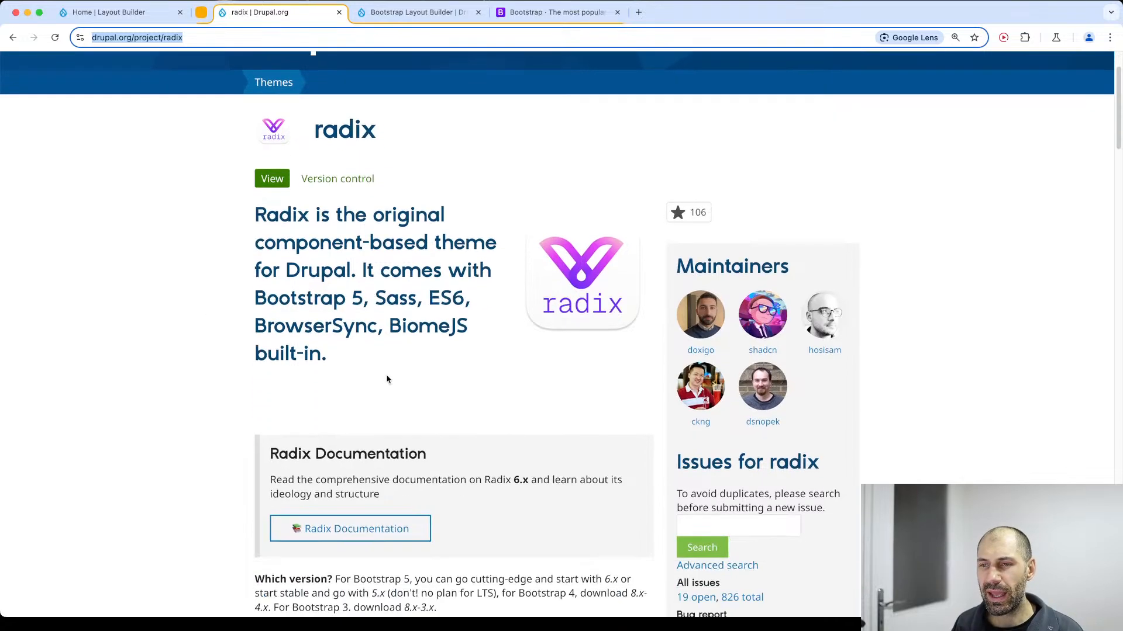
pyautogui.scroll(-5, 481, 329)
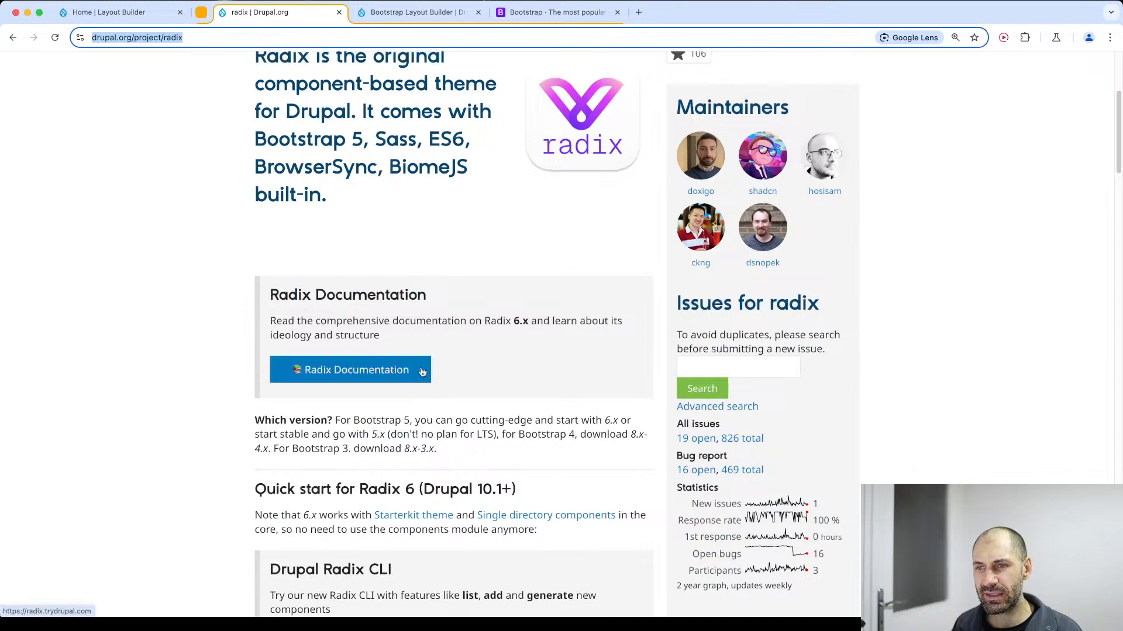
pyautogui.scroll(-6, 547, 385)
pyautogui.scroll(-6, 546, 385)
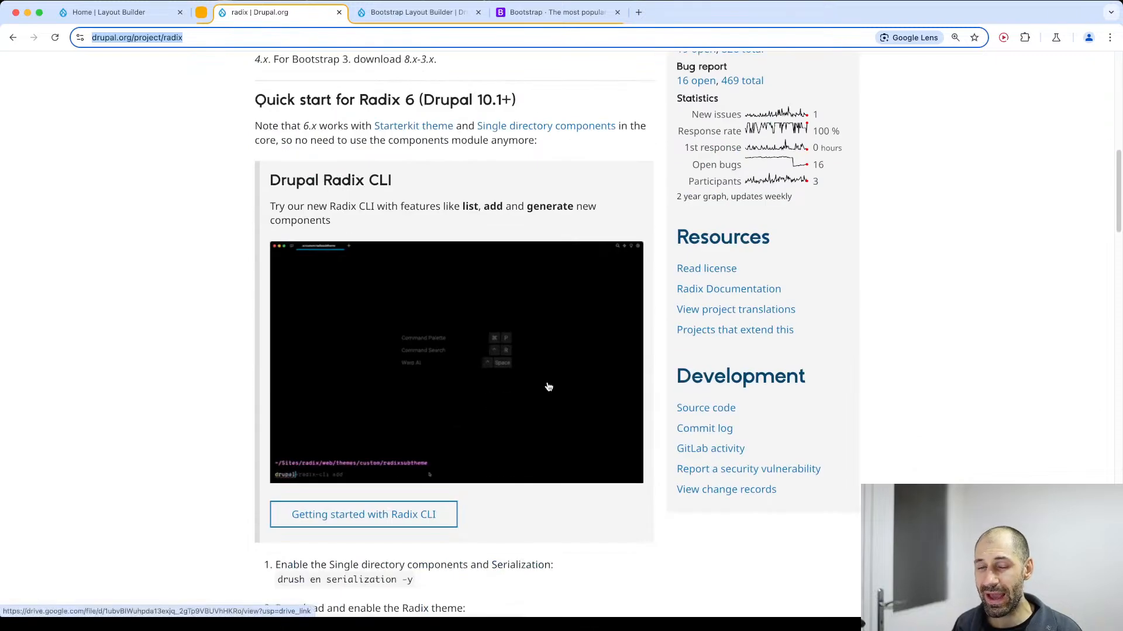
pyautogui.scroll(-3, 547, 392)
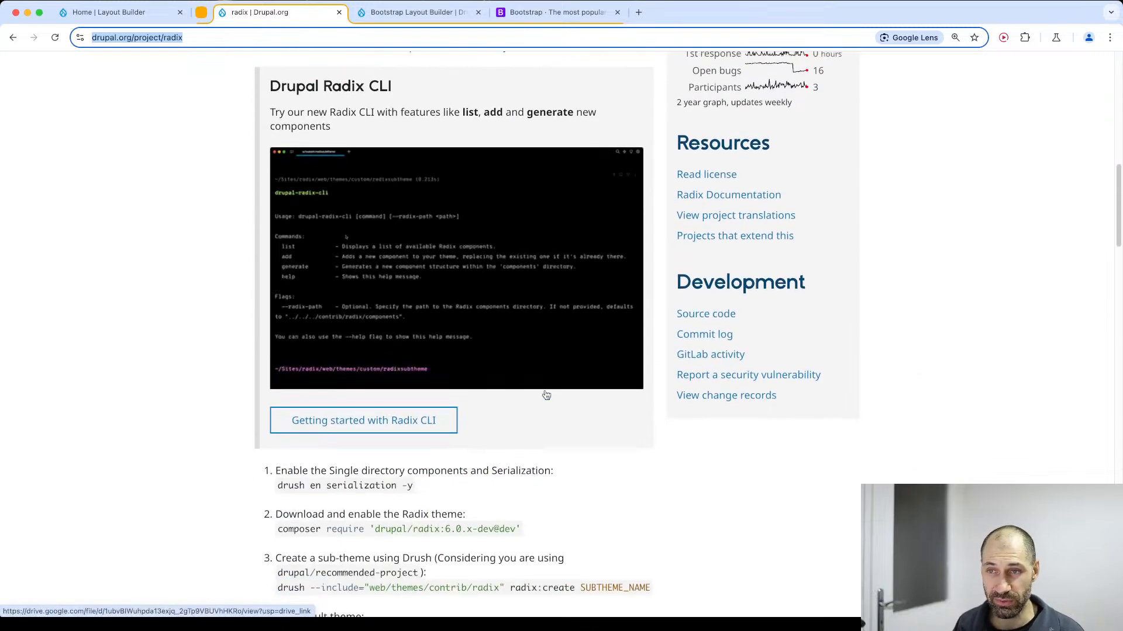
pyautogui.scroll(-8, 549, 398)
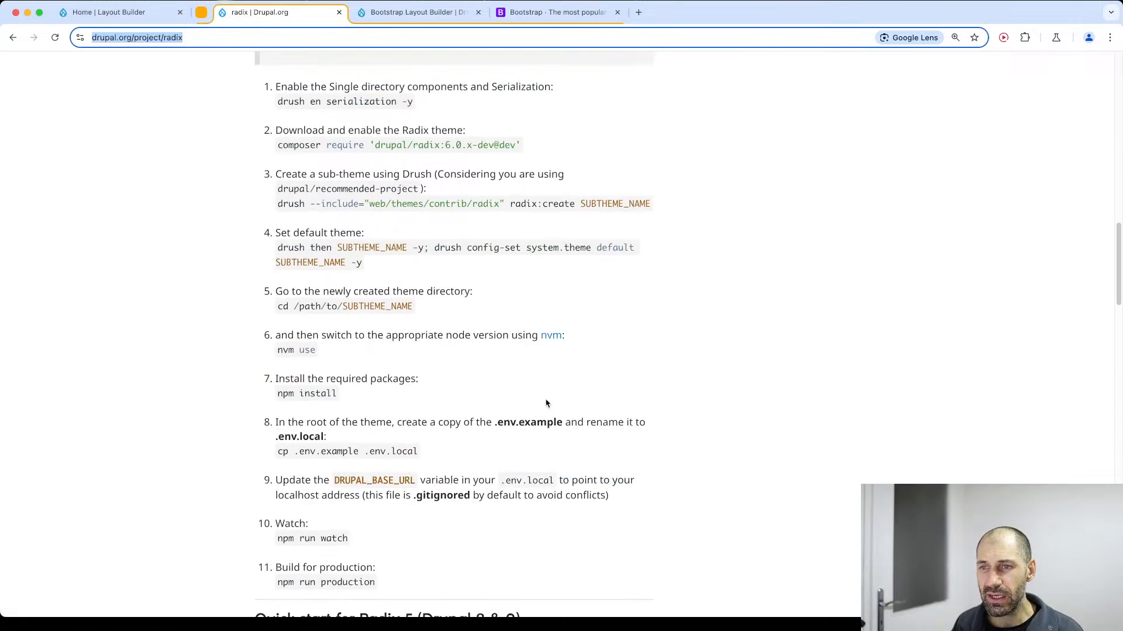
pyautogui.scroll(20, 547, 402)
# Review the Bootstrap Layout Builder module's features and requirements, and open its V2.x dependency Bootstrap Styles to read that module's page.
pyautogui.click(416, 12)
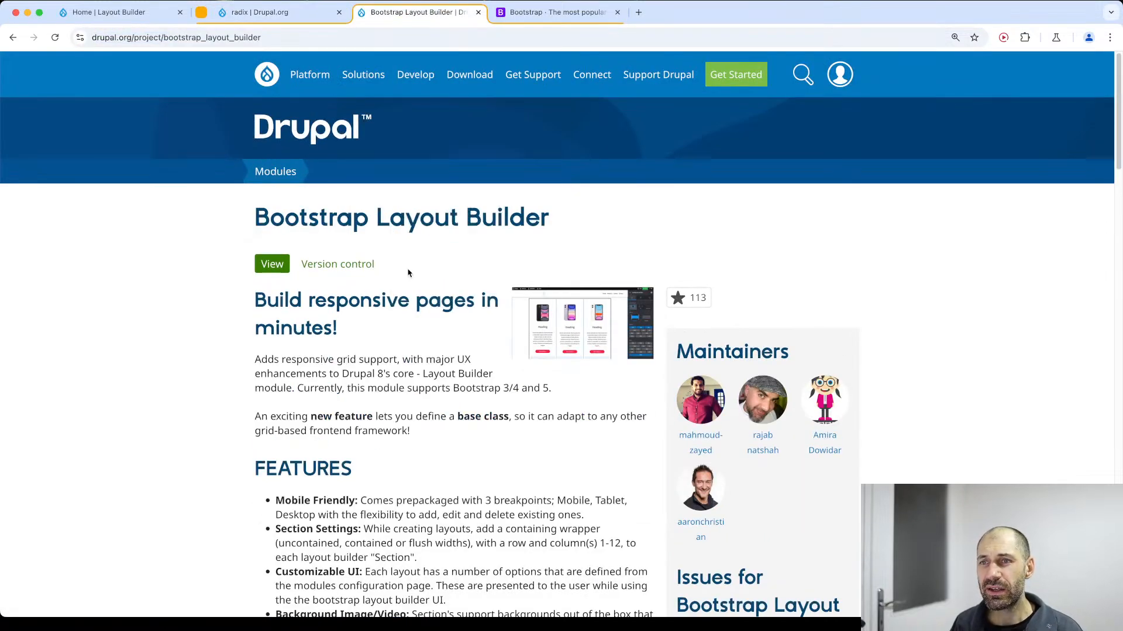
pyautogui.moveTo(269, 223); pyautogui.dragTo(571, 222)
pyautogui.click(571, 224)
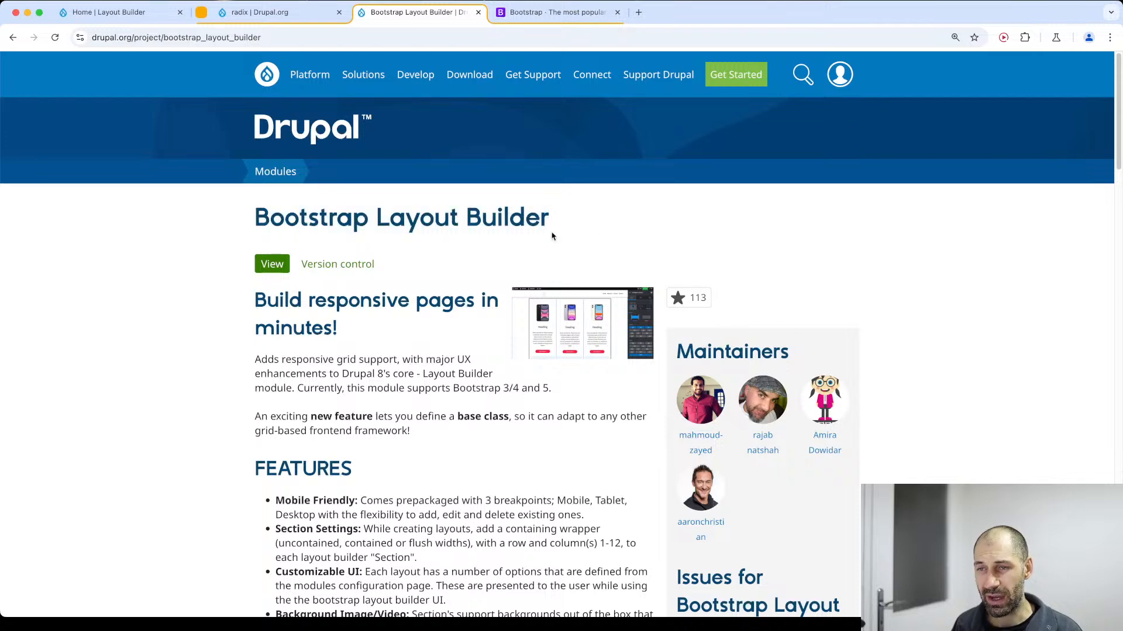
pyautogui.scroll(-6, 537, 388)
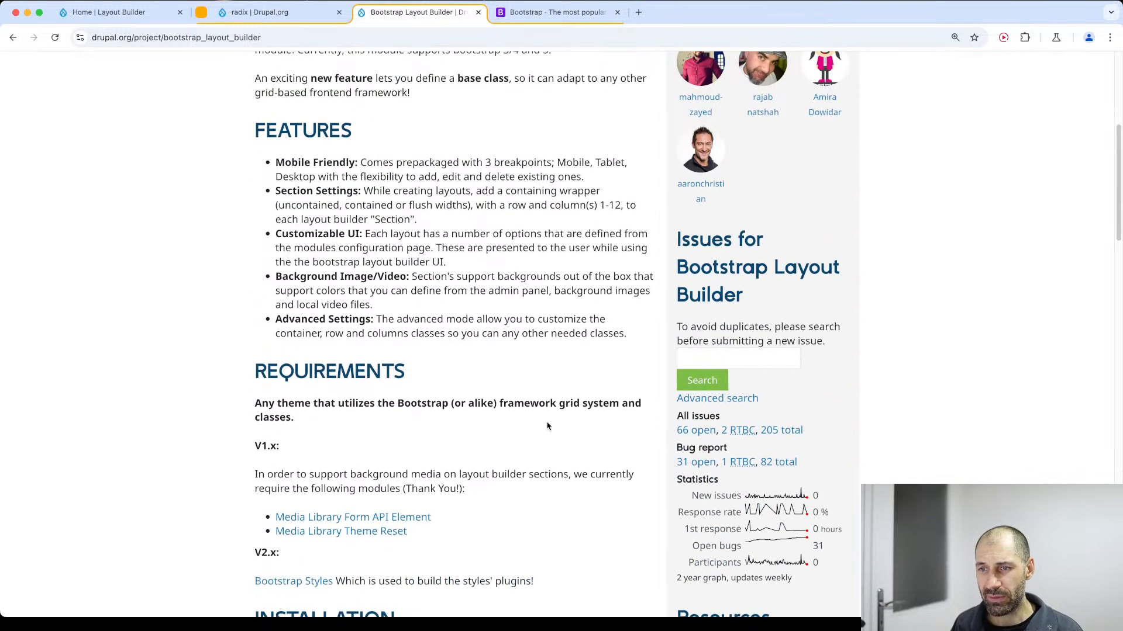
pyautogui.scroll(-1, 547, 426)
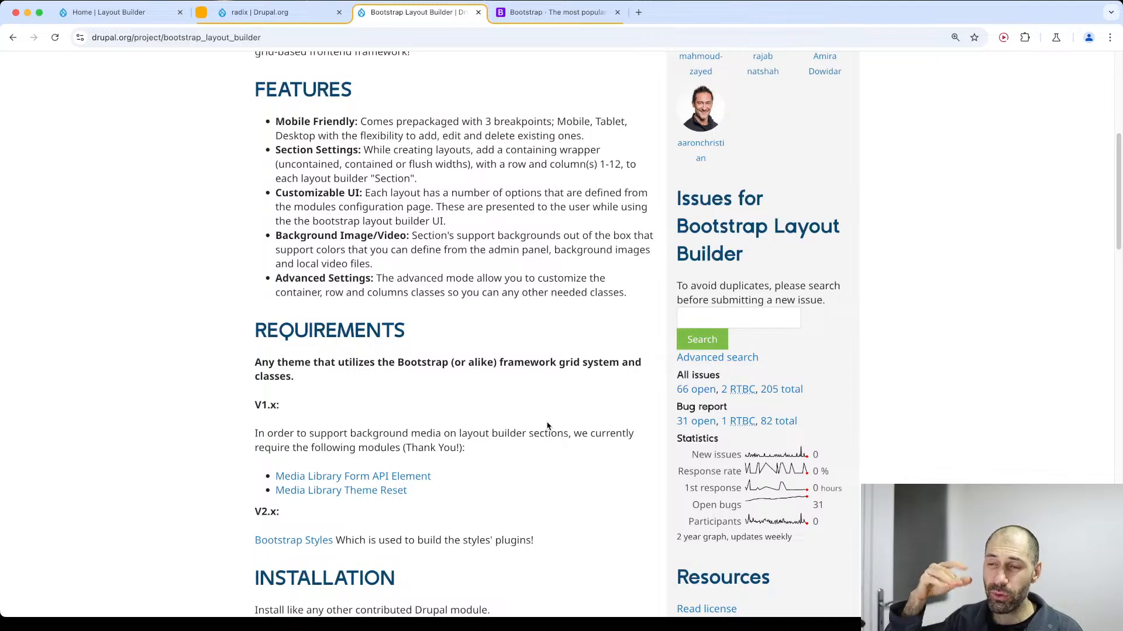
pyautogui.scroll(-6, 363, 431)
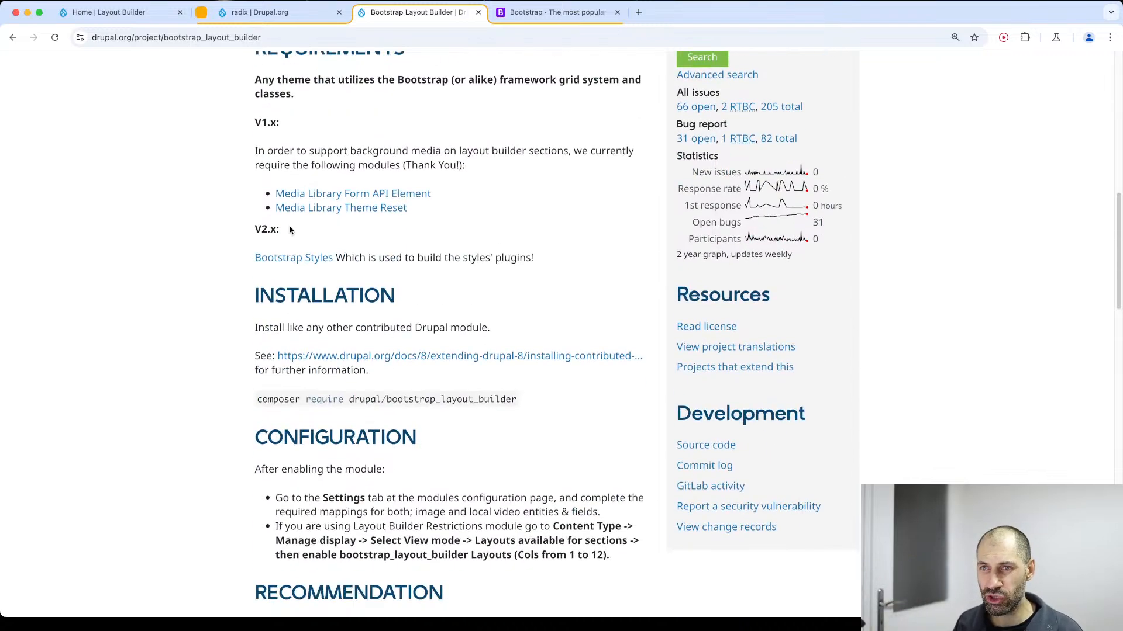
pyautogui.click(282, 261)
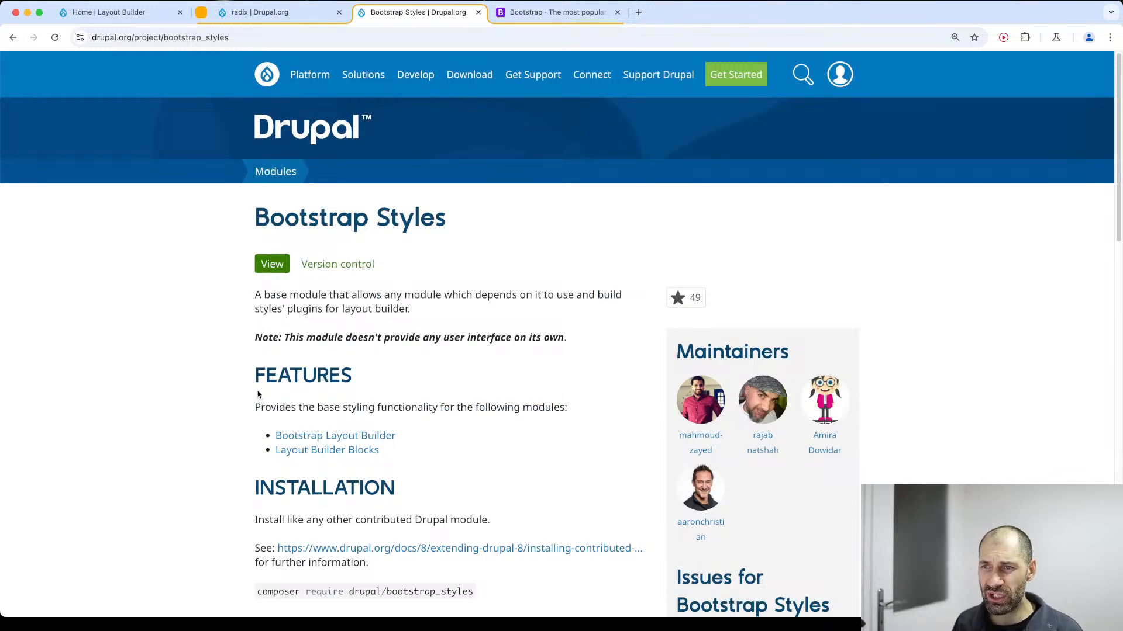
pyautogui.scroll(-4, 244, 388)
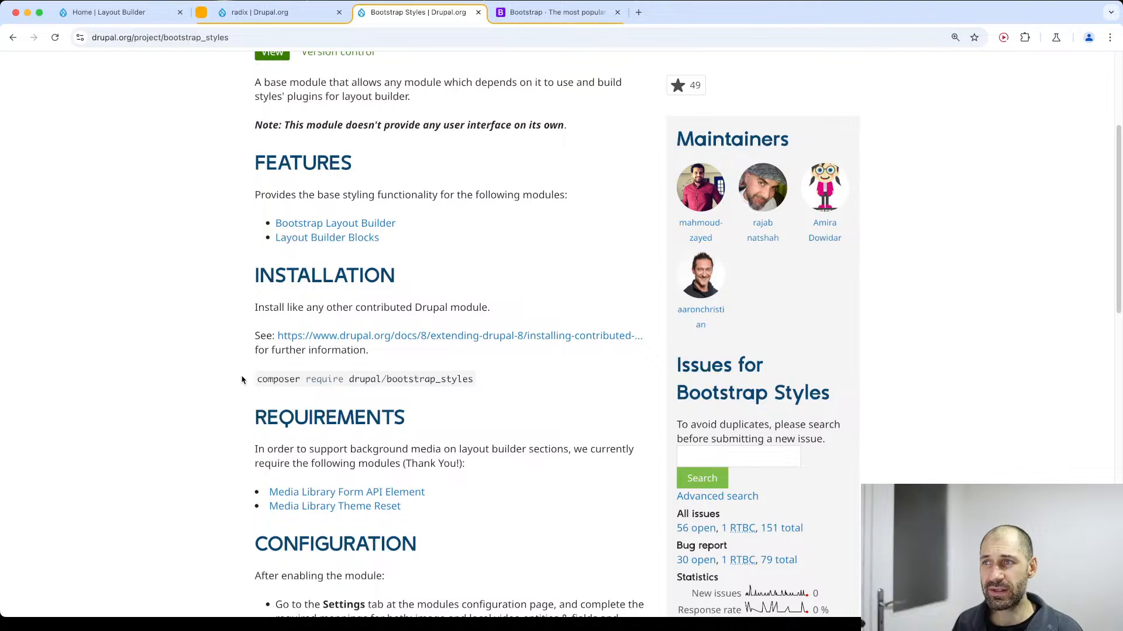
# Open the Bootstrap 5.3 documentation and look through its topic list down to the Utilities section.
pyautogui.click(555, 12)
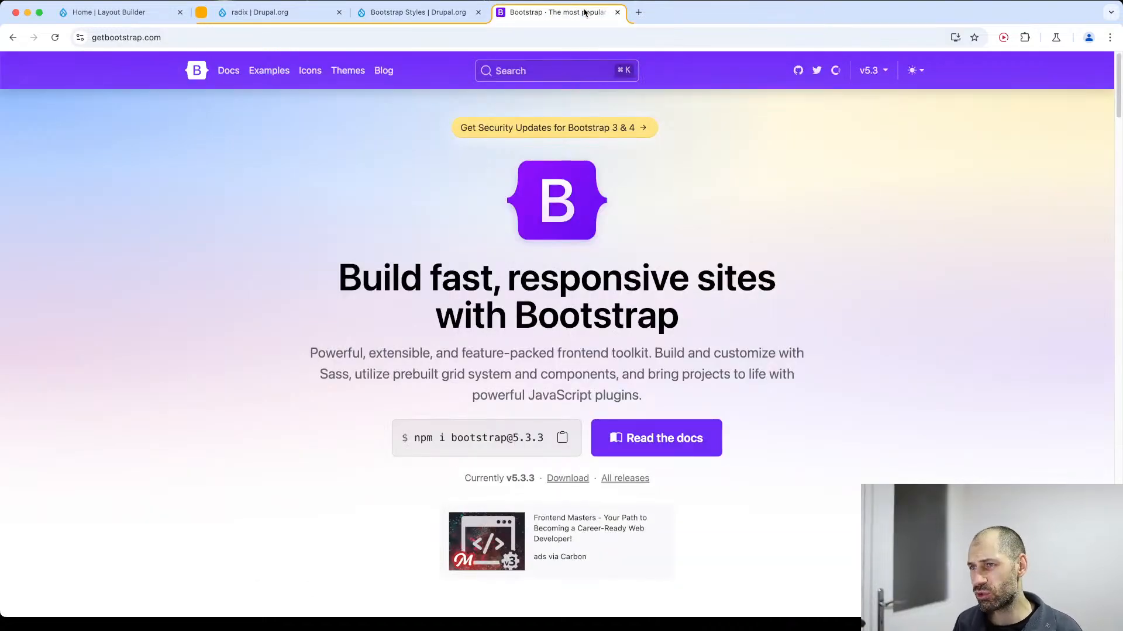
pyautogui.scroll(-5, 529, 200)
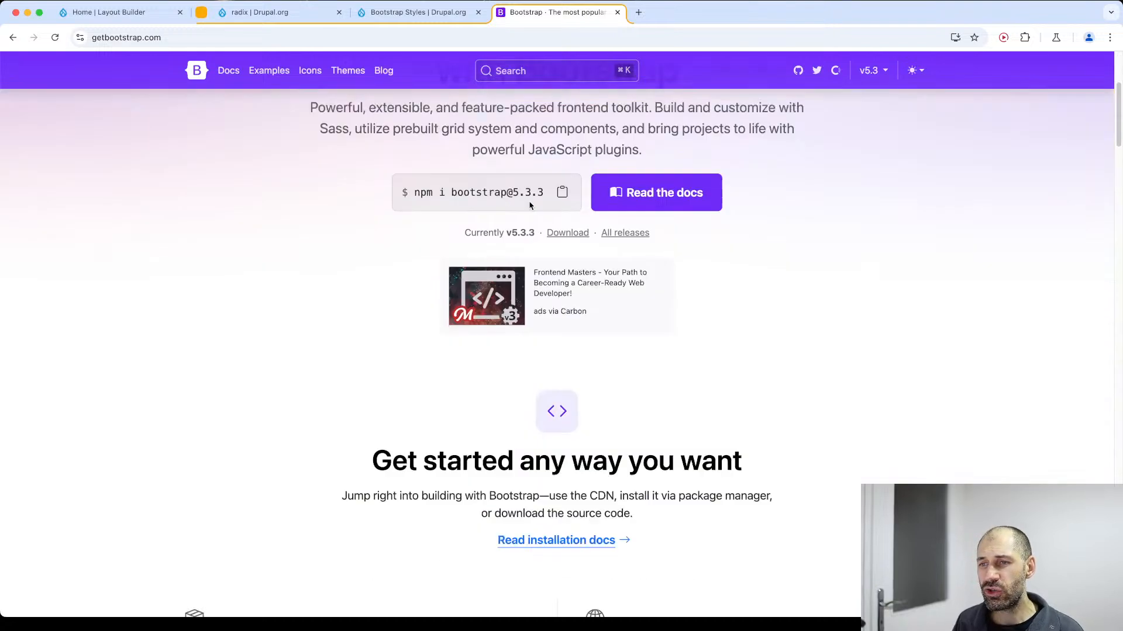
pyautogui.scroll(5, 529, 208)
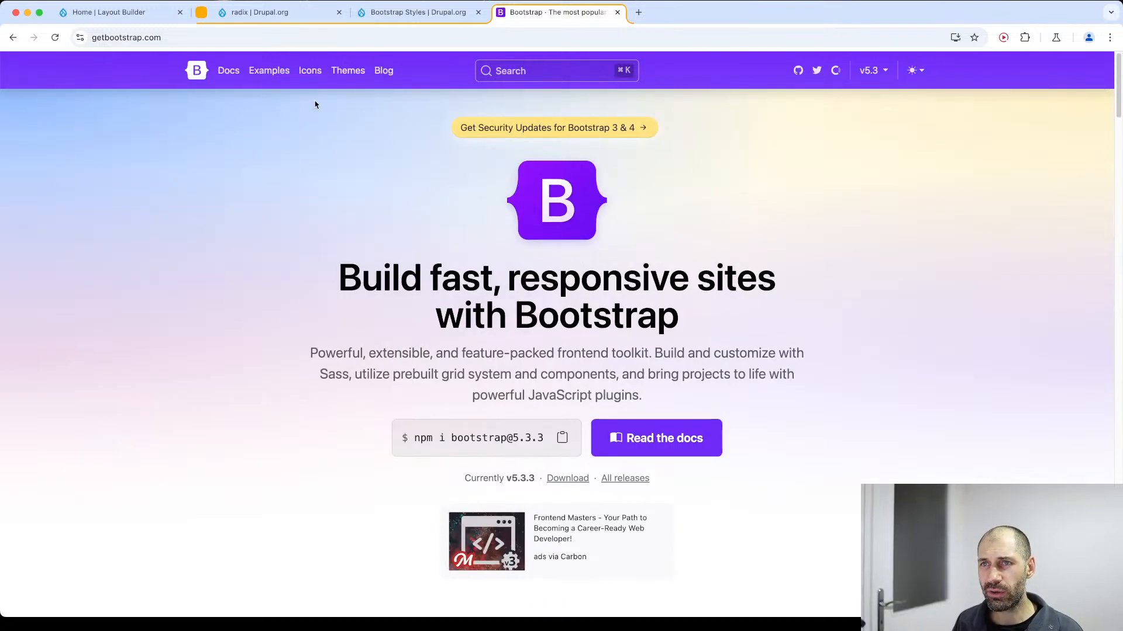
pyautogui.click(227, 71)
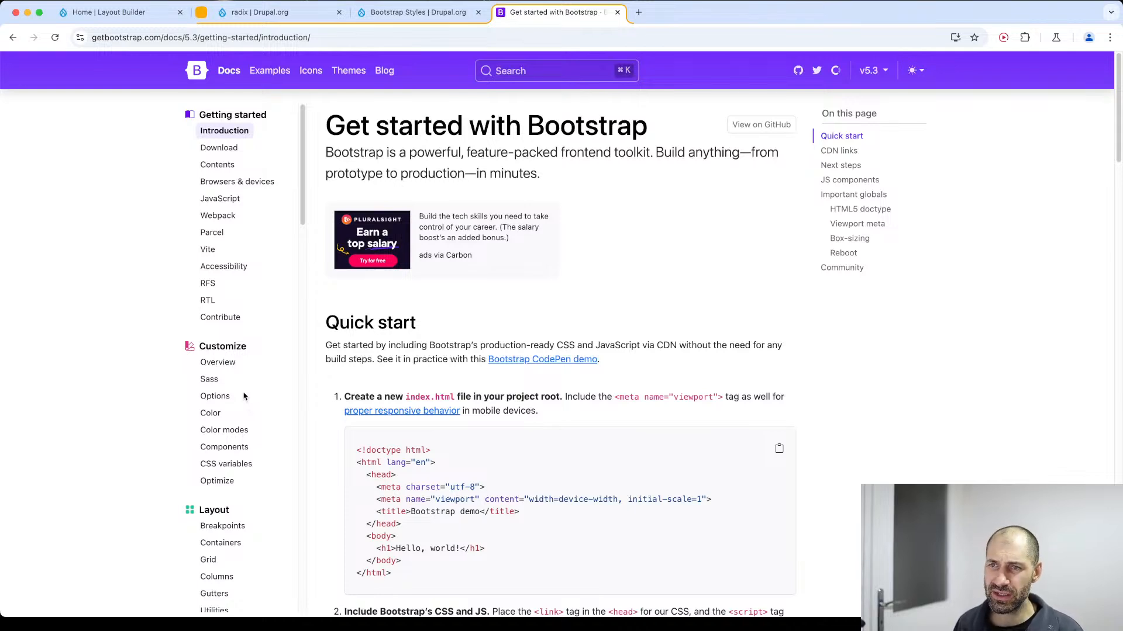
pyautogui.scroll(-10, 214, 433)
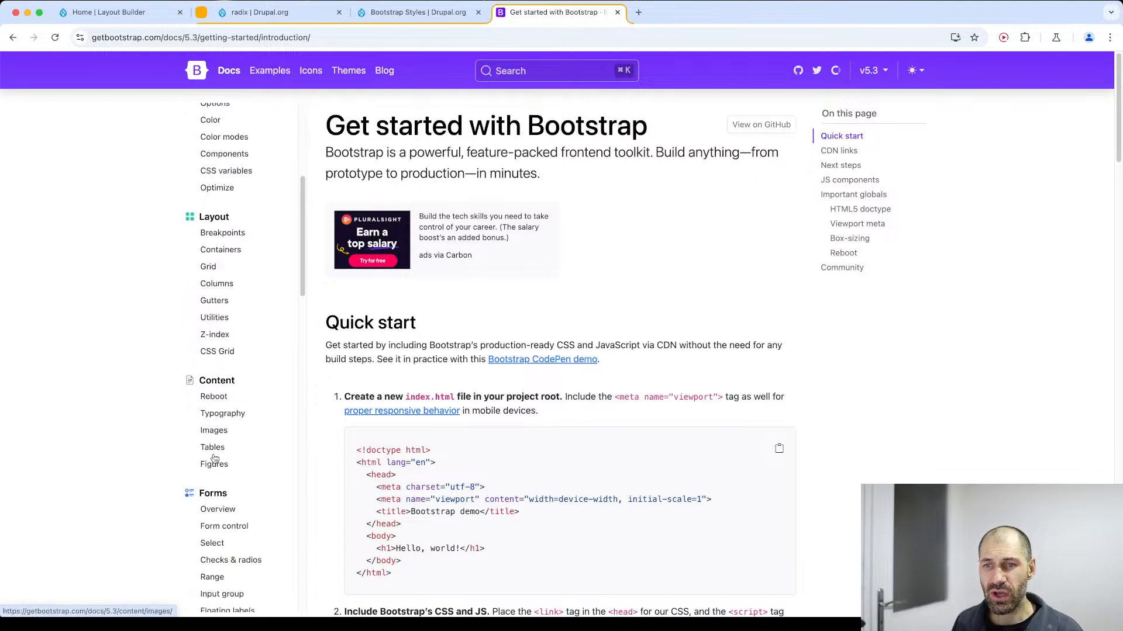
pyautogui.scroll(-8, 215, 468)
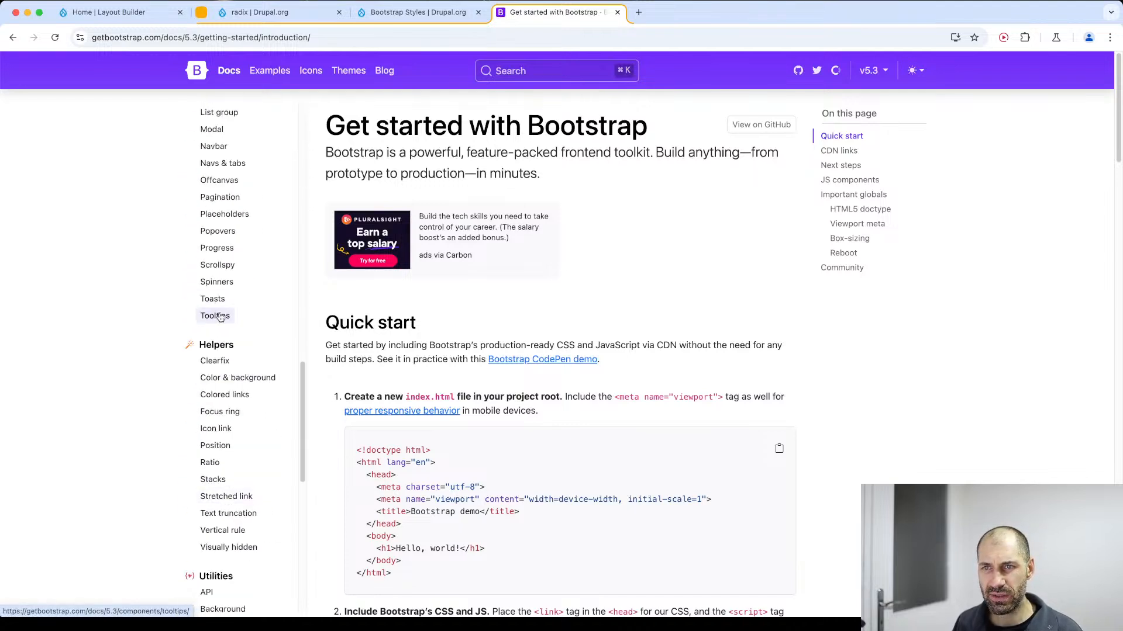
pyautogui.scroll(-5, 223, 290)
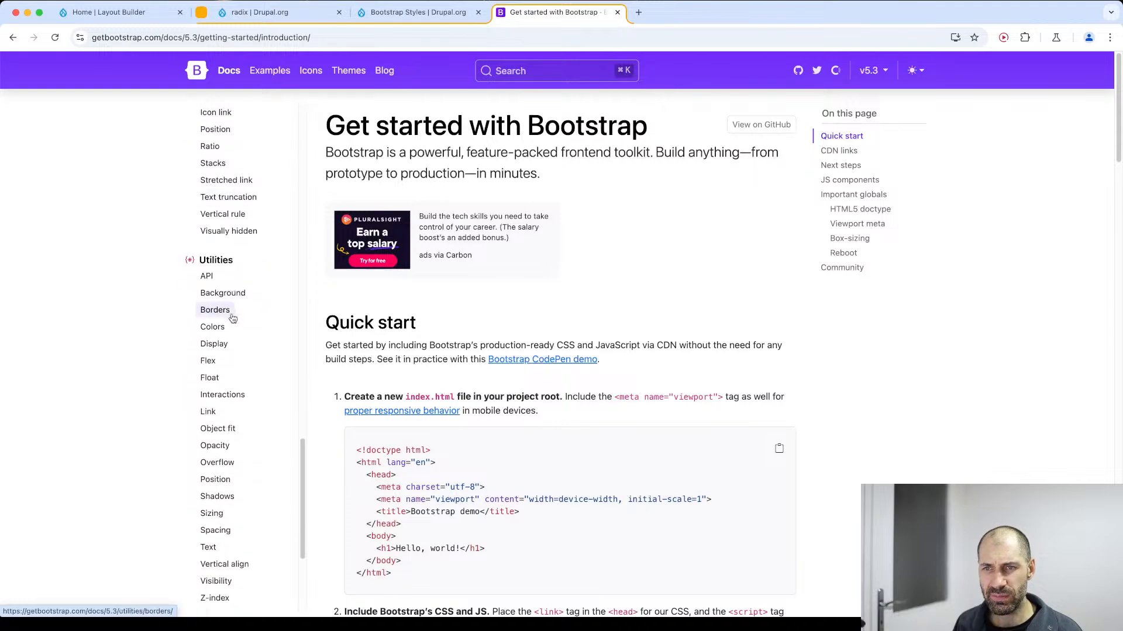
# Open the Flex utilities documentation and highlight the "d-flex p-2" classes in the first flexbox container example.
pyautogui.click(209, 361)
pyautogui.scroll(-2, 394, 418)
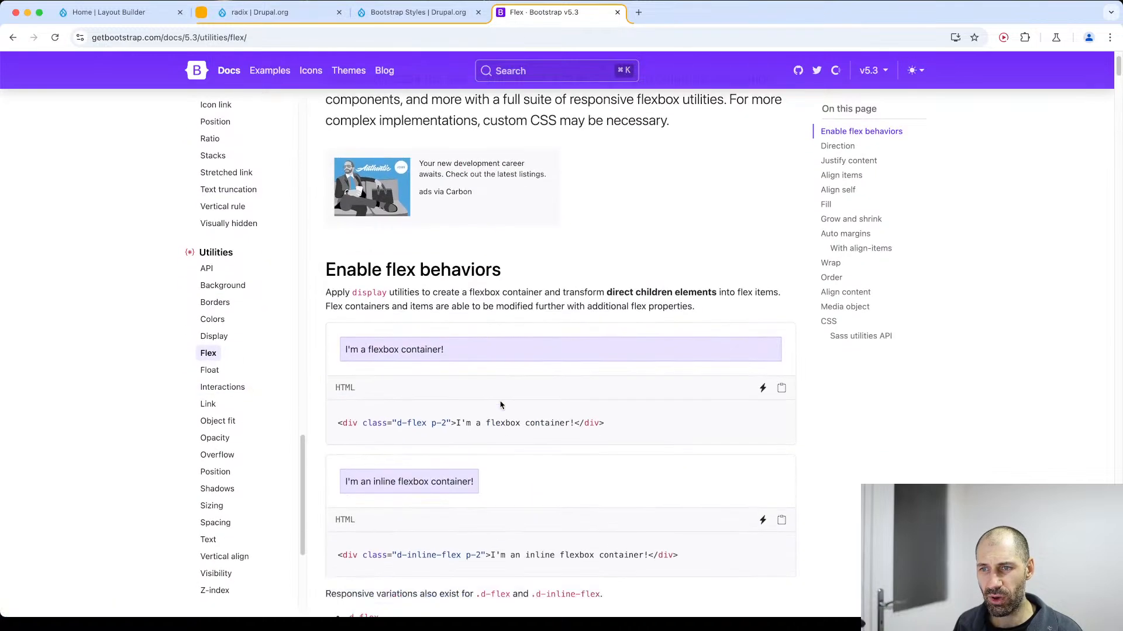
pyautogui.moveTo(393, 418)
pyautogui.mouseDown()
pyautogui.moveTo(448, 419)
pyautogui.moveTo(385, 408)
pyautogui.mouseUp()
pyautogui.click(445, 421)
pyautogui.scroll(-1, 445, 421)
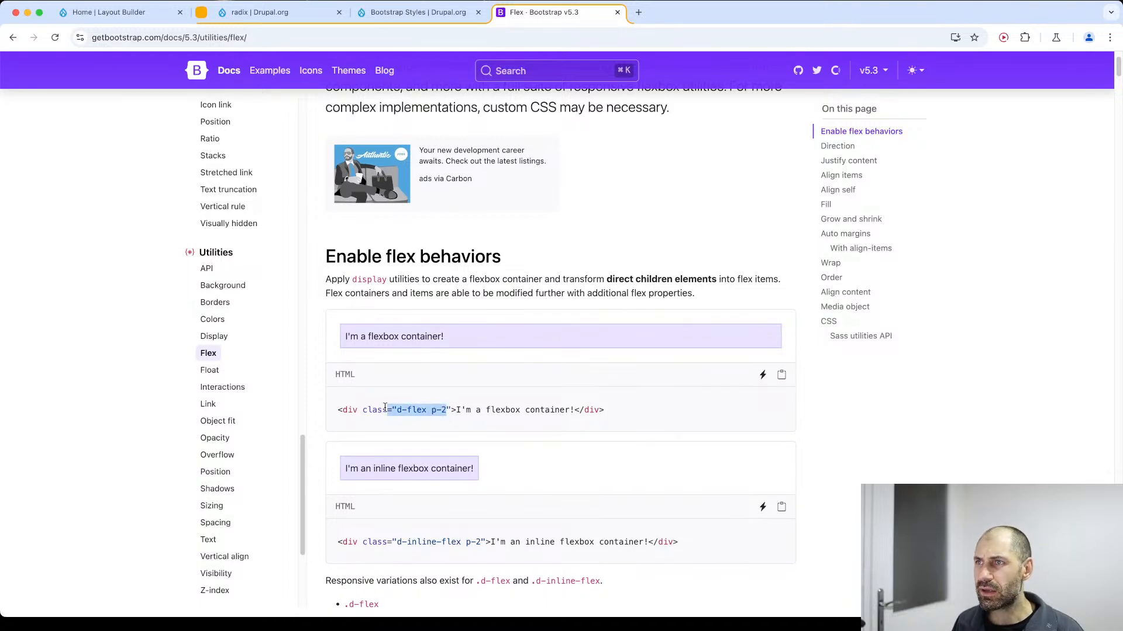
pyautogui.press('super+equal')
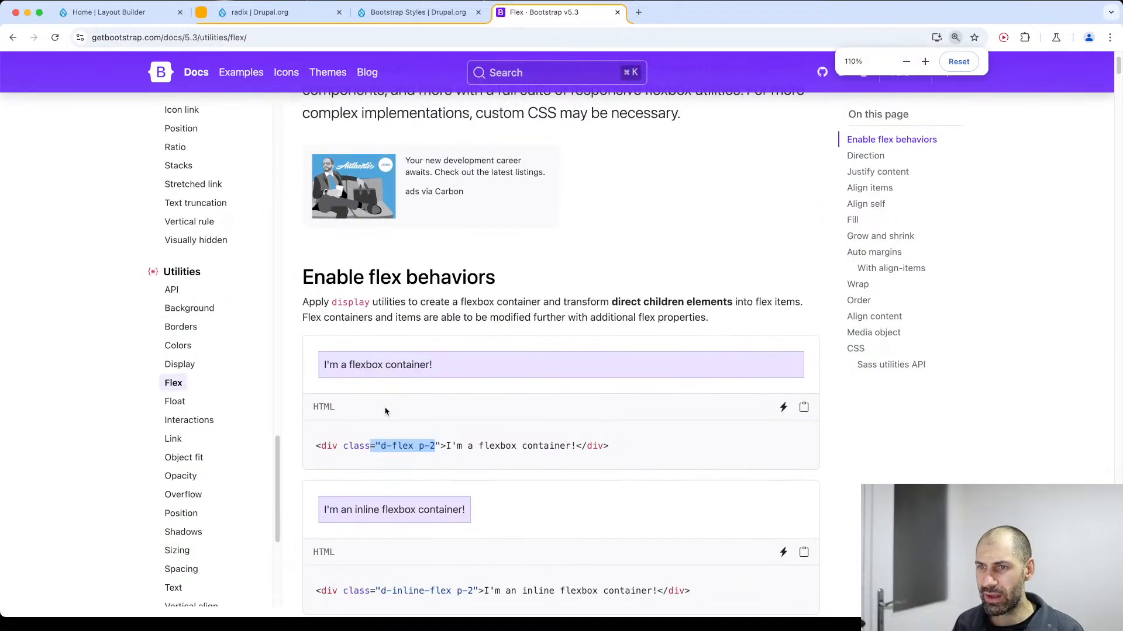
pyautogui.press('super+equal')
pyautogui.click(416, 334)
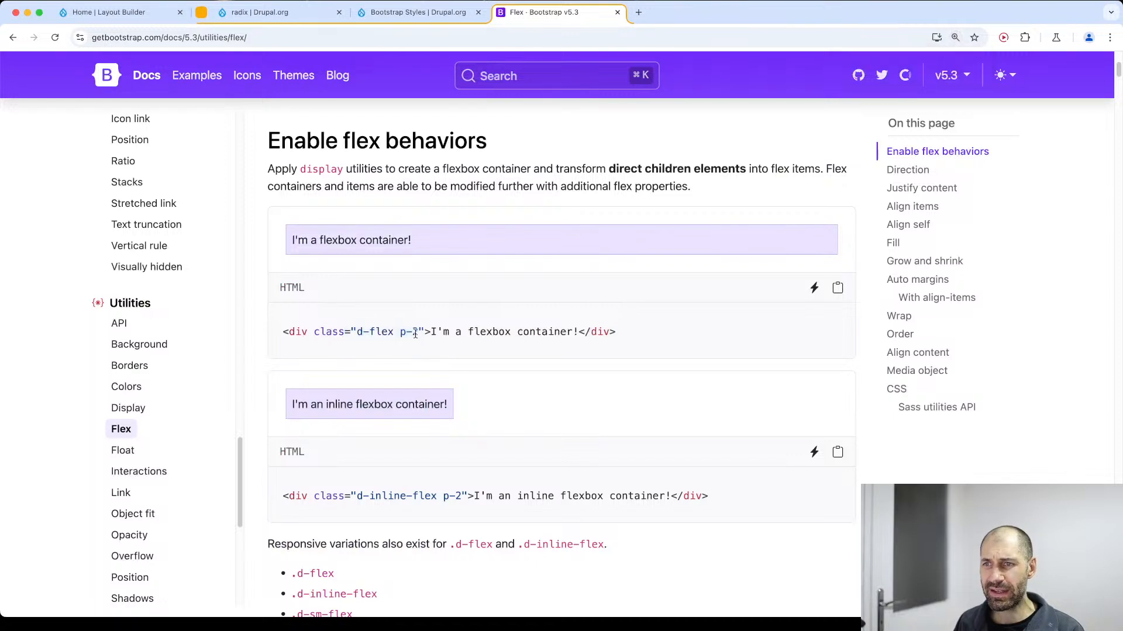
pyautogui.moveTo(415, 333); pyautogui.dragTo(351, 331)
# Examine the responsive variations of the flex classes by highlighting the list from .d-flex to .d-xxl-inline-flex.
pyautogui.scroll(-6, 355, 351)
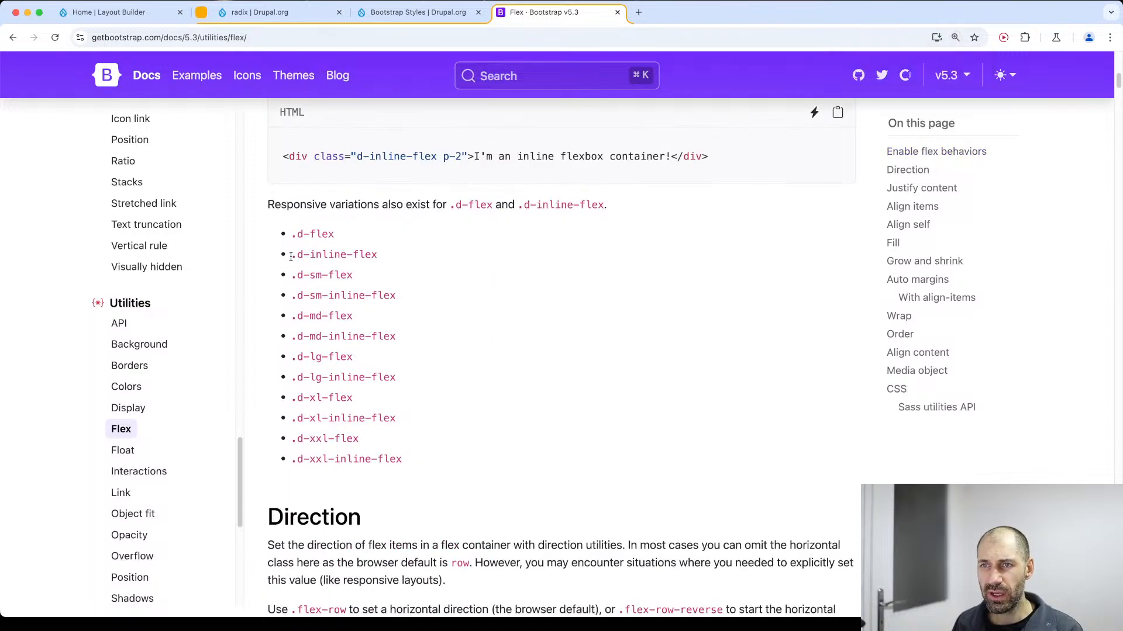
pyautogui.moveTo(291, 258); pyautogui.dragTo(408, 457)
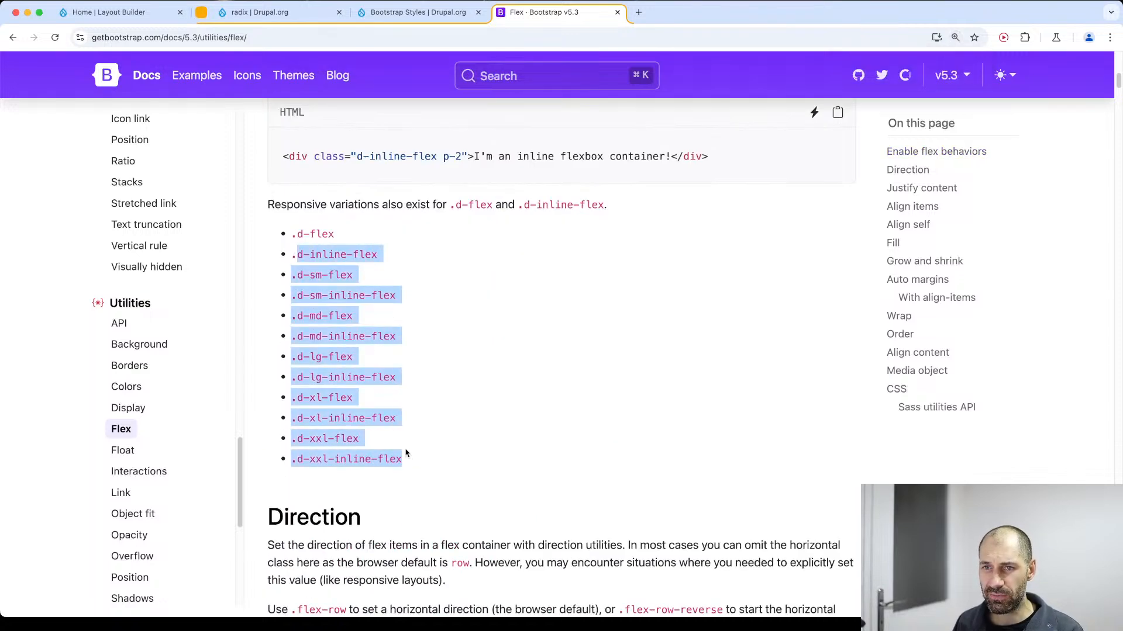
pyautogui.click(406, 453)
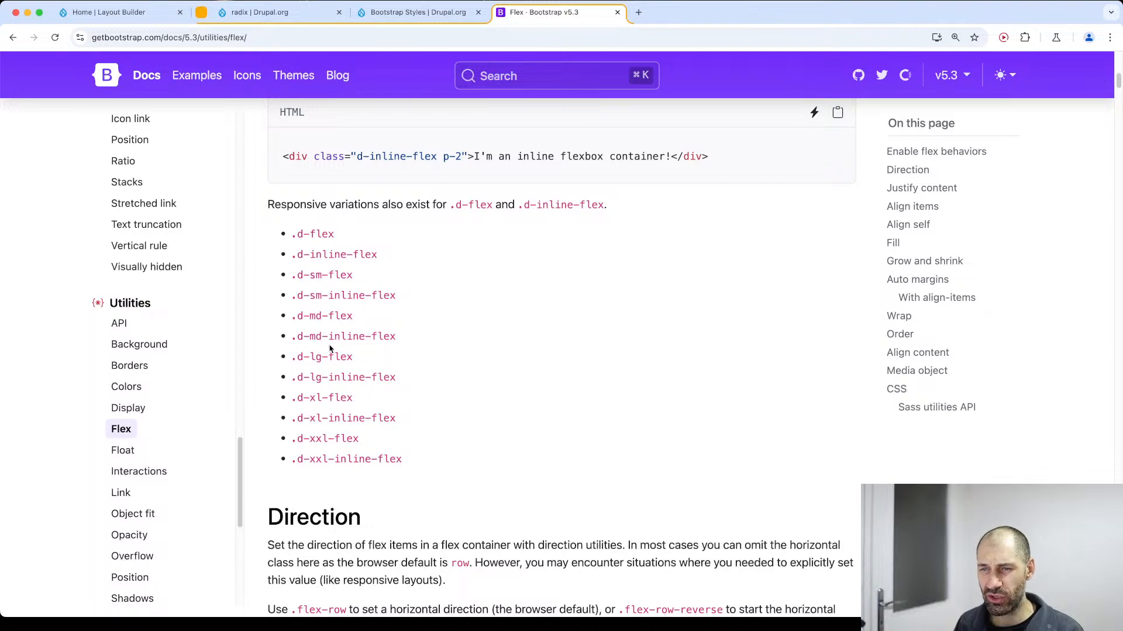
pyautogui.moveTo(297, 234)
pyautogui.mouseDown()
pyautogui.moveTo(339, 257)
pyautogui.moveTo(433, 378)
pyautogui.moveTo(400, 474)
pyautogui.moveTo(260, 219)
pyautogui.moveTo(281, 241)
pyautogui.mouseUp()
pyautogui.click(401, 471)
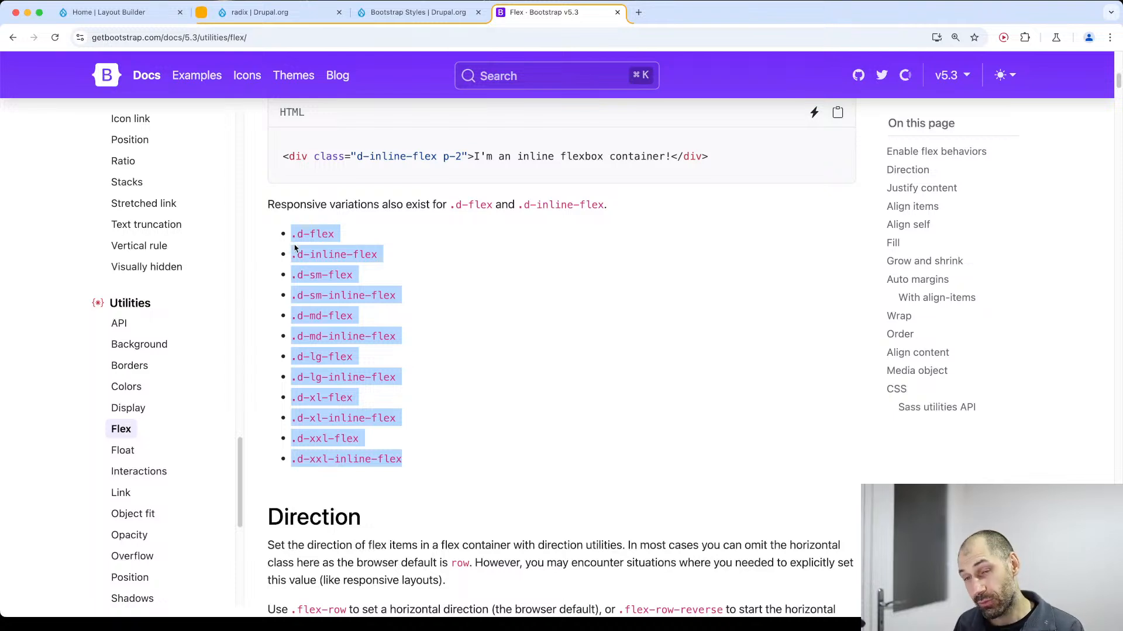
pyautogui.click(319, 278)
# Open the Spacing utilities documentation and read the margin and padding notation and class examples.
pyautogui.scroll(-3, 156, 484)
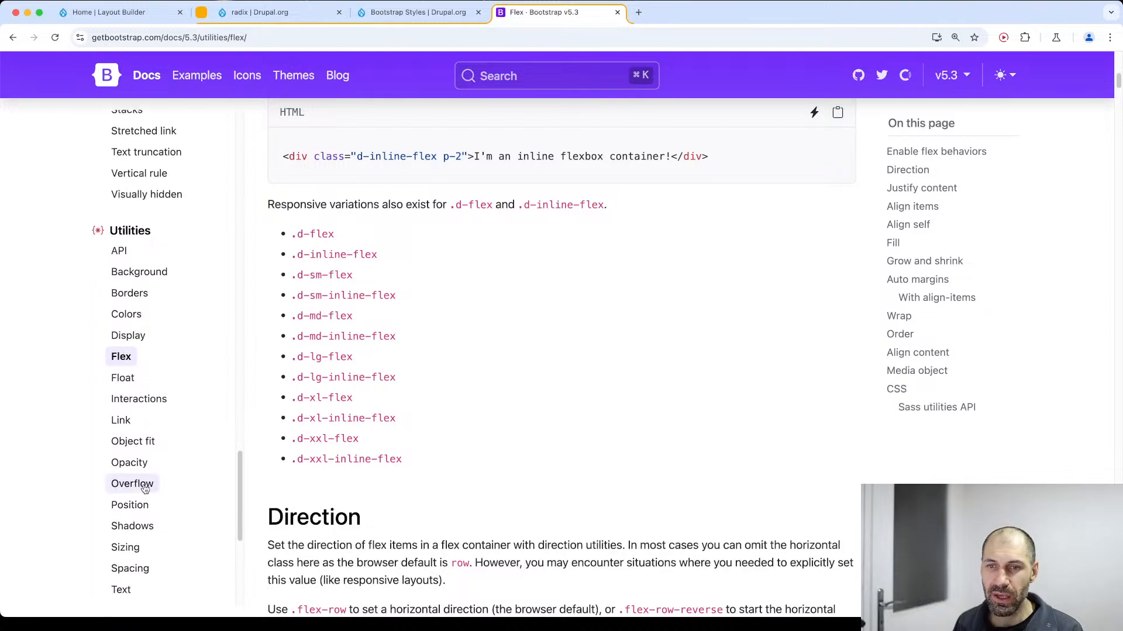
pyautogui.click(129, 548)
pyautogui.scroll(-15, 542, 307)
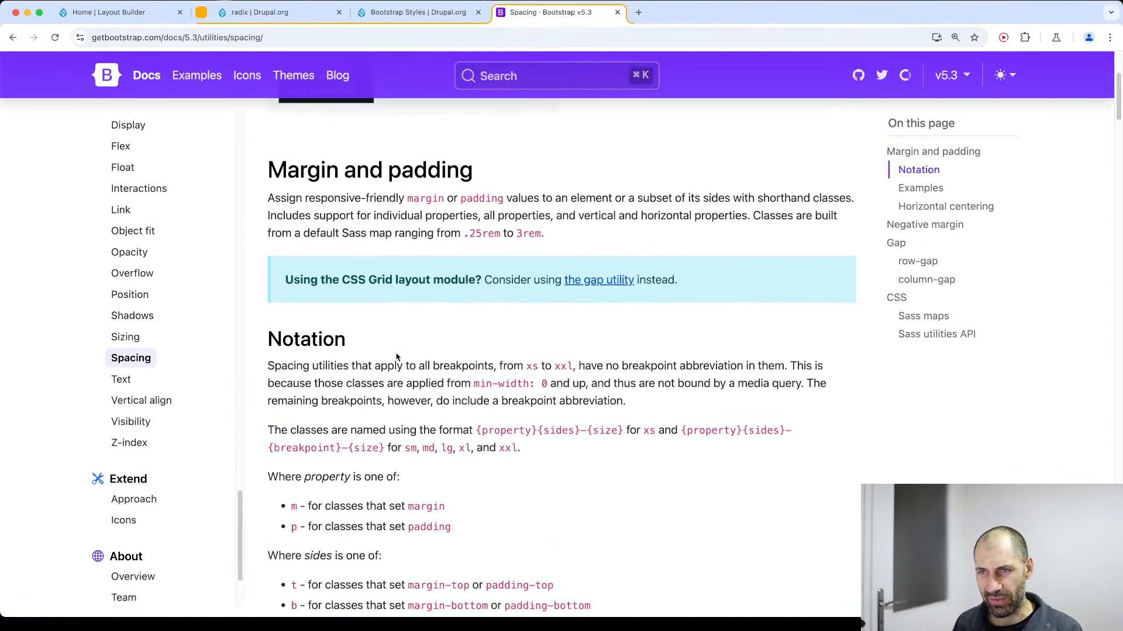
pyautogui.scroll(4, 606, 283)
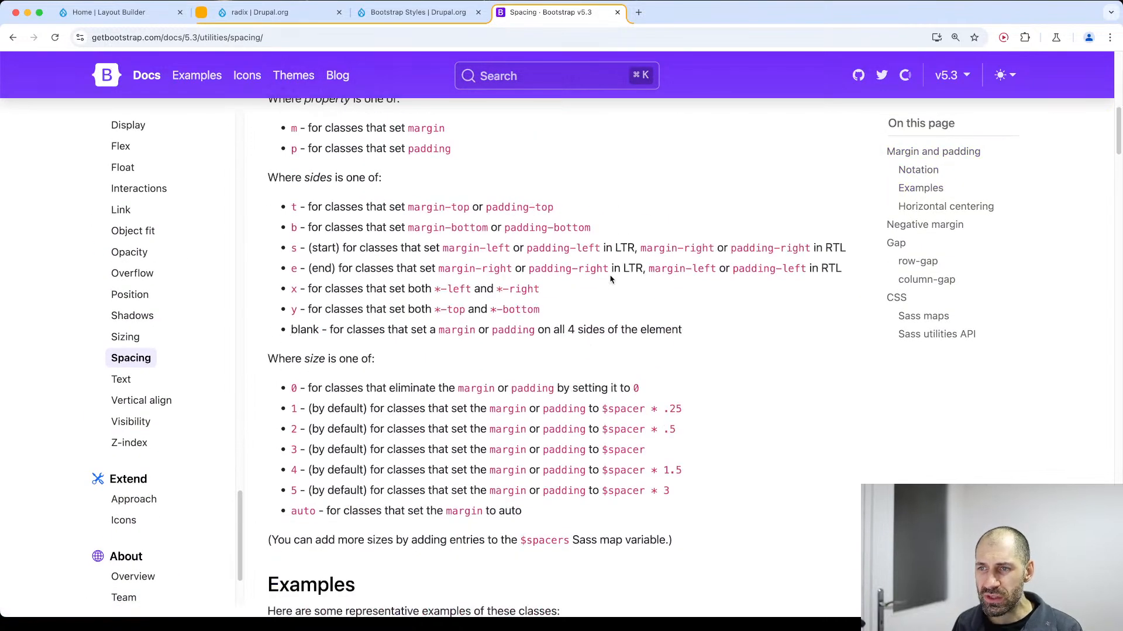
pyautogui.scroll(-7, 608, 287)
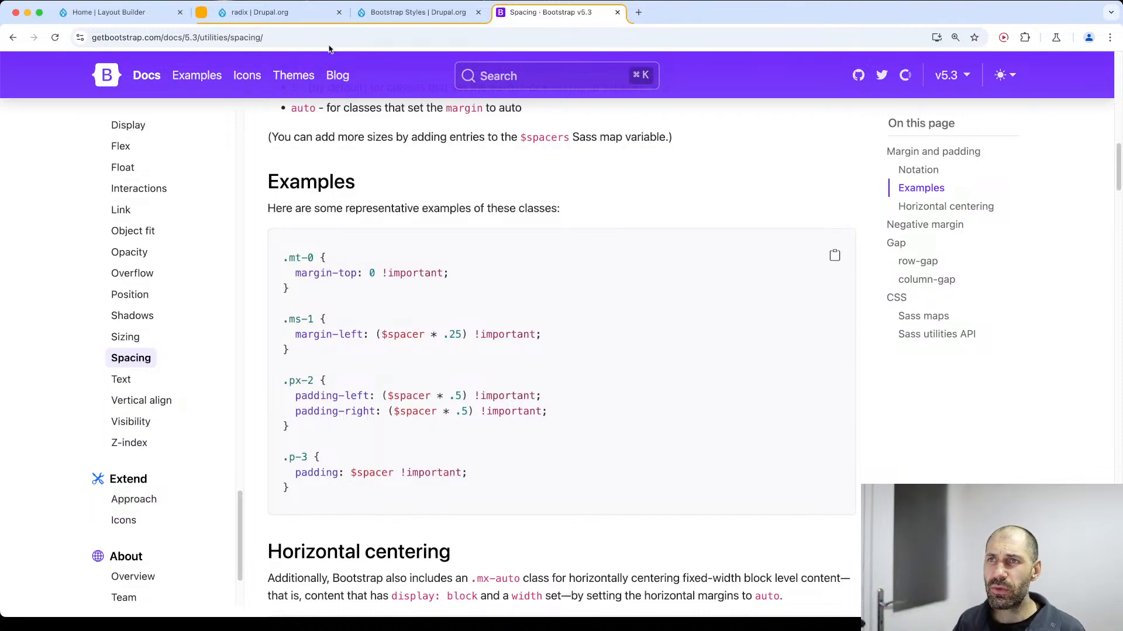
# Return to the beginning of the Bootstrap Styles module's project page.
pyautogui.click(391, 22)
pyautogui.scroll(4, 427, 328)
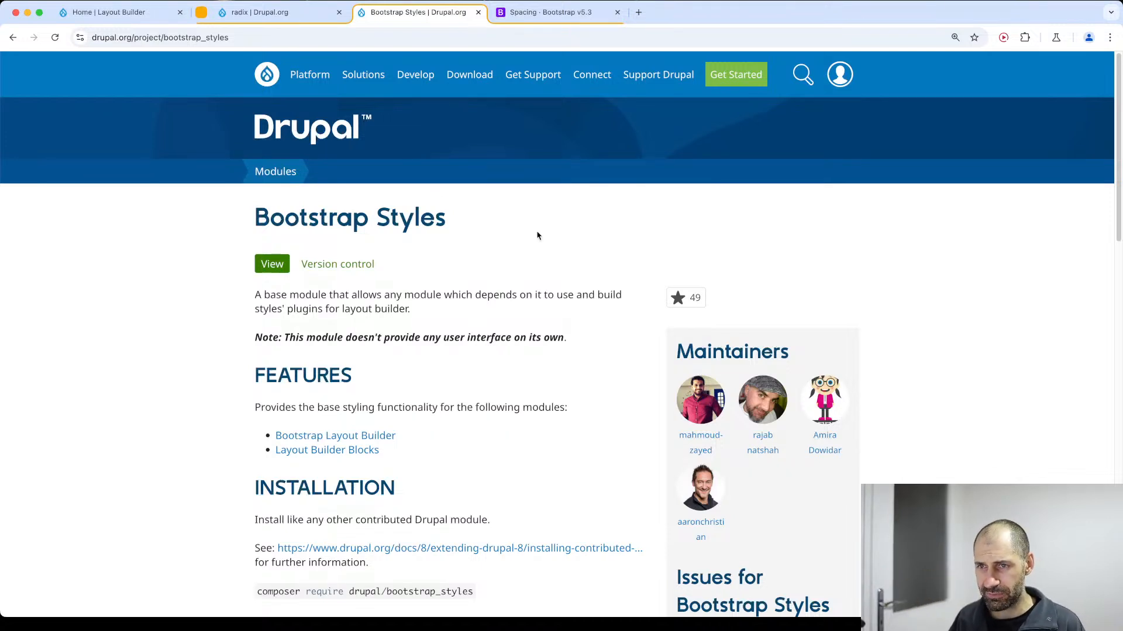
# Revisit the Radix project page, and return to the beginning of the Bootstrap Layout Builder module's project page.
pyautogui.click(316, 22)
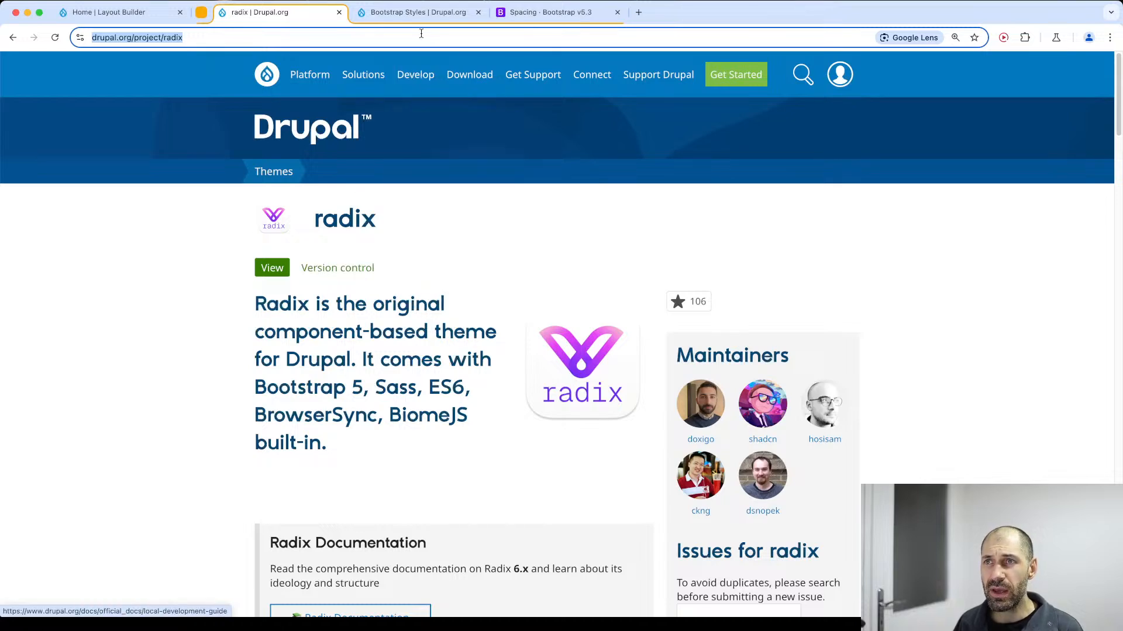
pyautogui.click(430, 13)
pyautogui.press('super+bracketleft')
pyautogui.scroll(11, 410, 300)
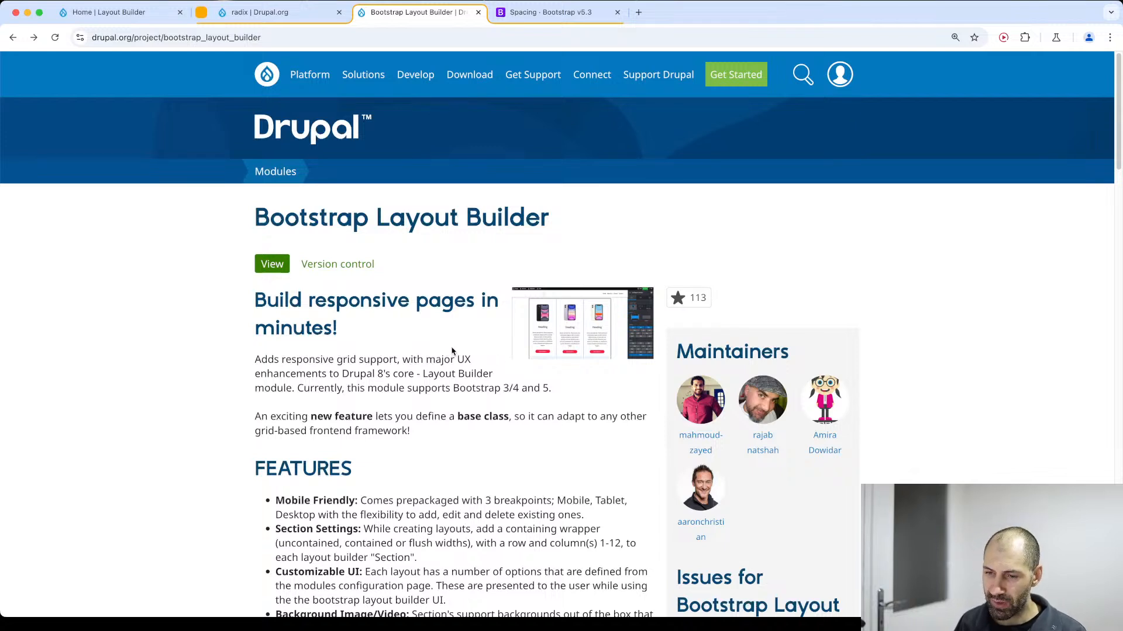
# Switch to the local Drupal site and look through the articles listed on its home page.
pyautogui.press('super+1')
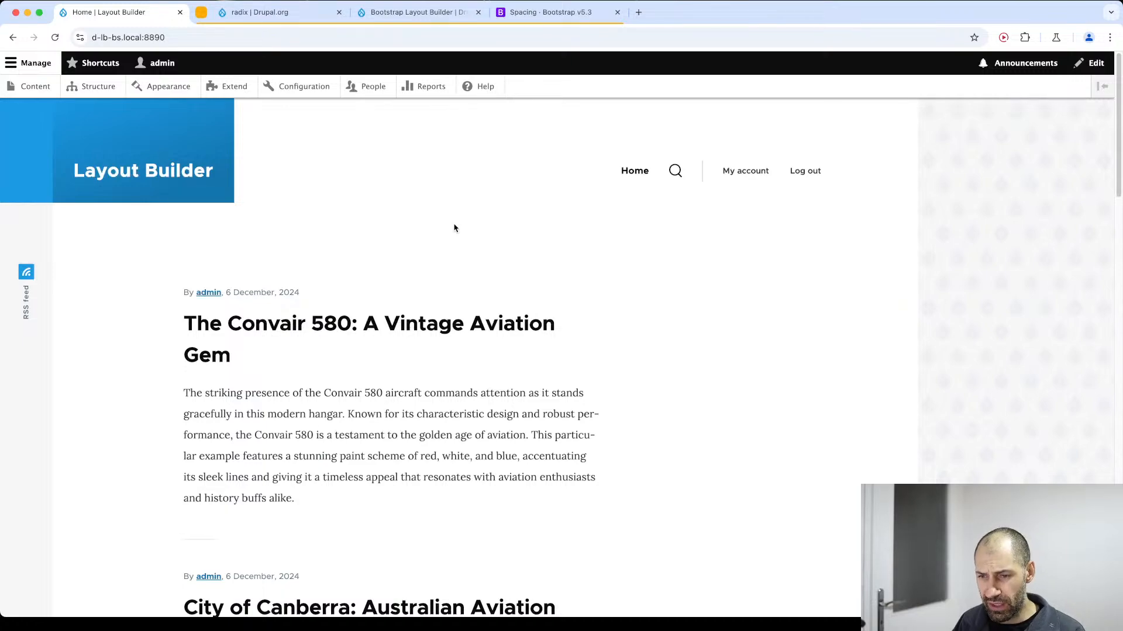
pyautogui.scroll(-5, 426, 271)
pyautogui.scroll(-10, 426, 271)
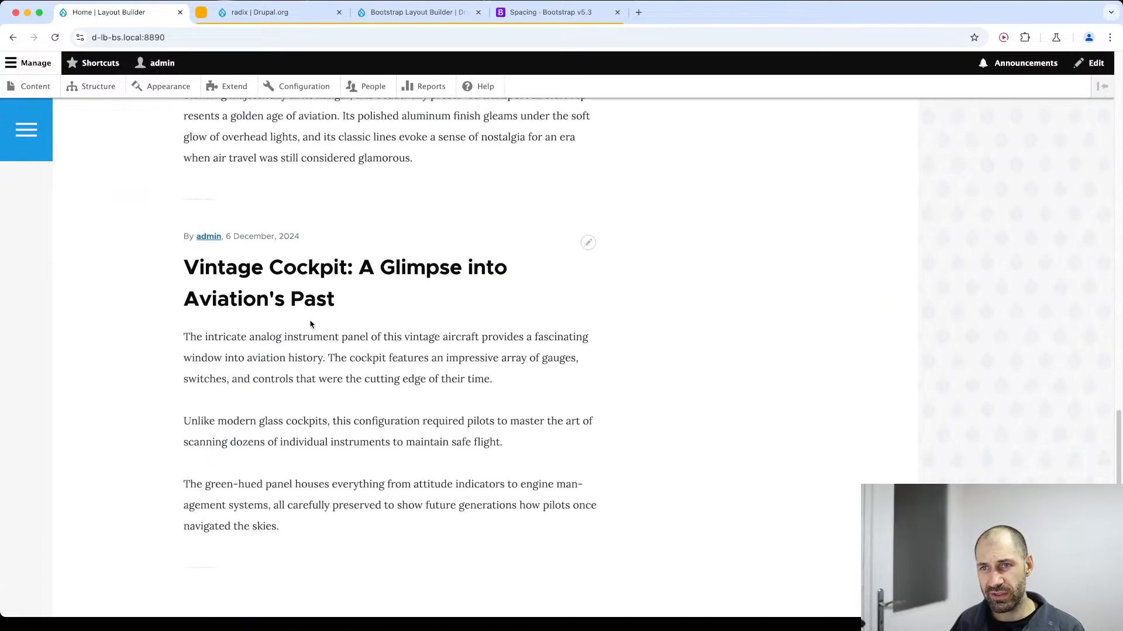
pyautogui.scroll(3, 311, 323)
pyautogui.scroll(15, 309, 310)
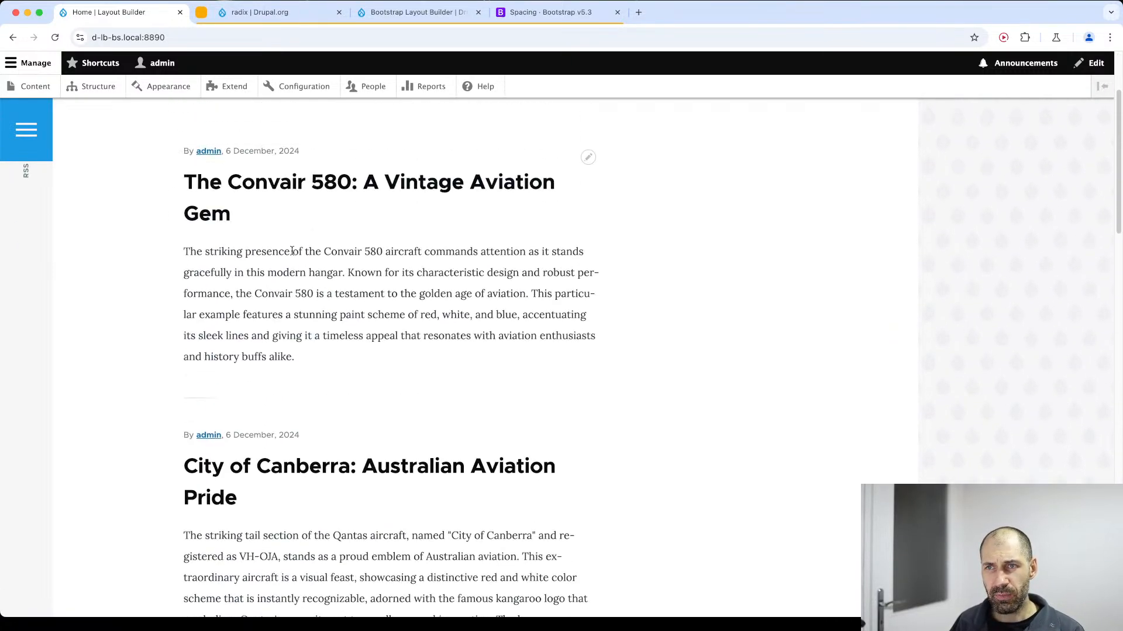
# Open the Convair 580 article, view its image and body text, and return to the home page.
pyautogui.click(310, 184)
pyautogui.scroll(-6, 310, 310)
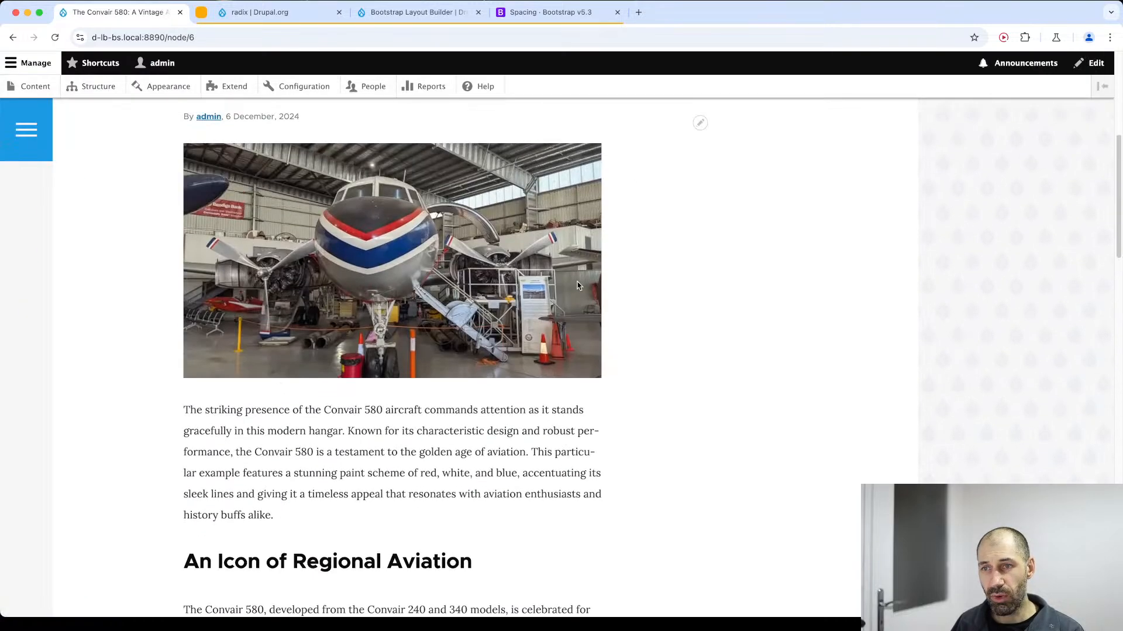
pyautogui.scroll(-2, 444, 374)
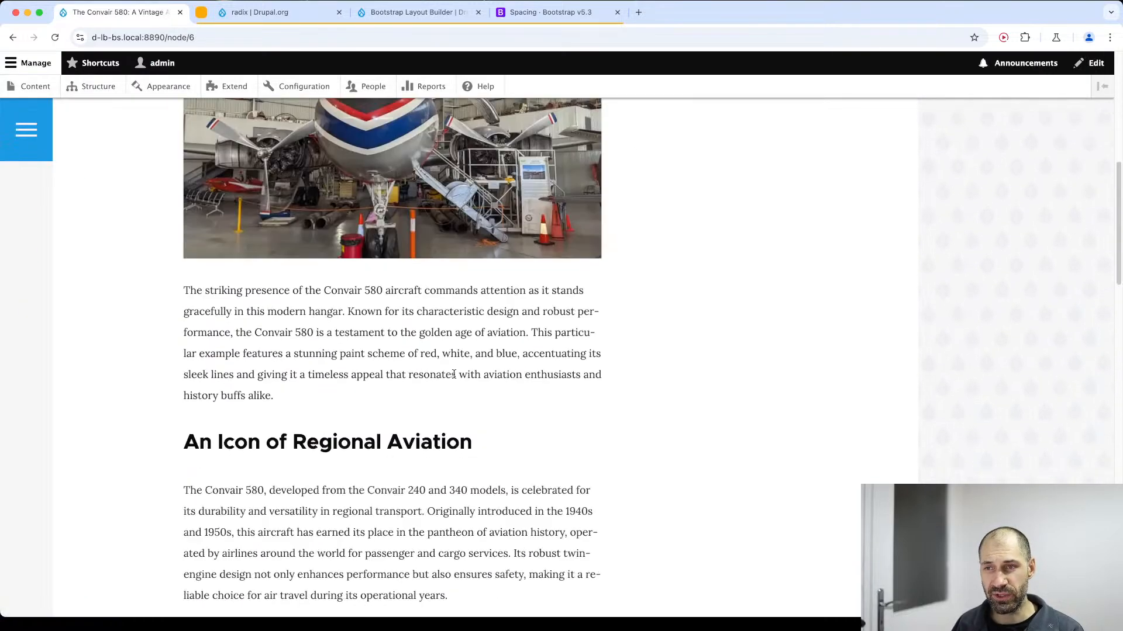
pyautogui.press('super+bracketleft')
# Open the City of Canberra article, read through its body sections, and return to the home page.
pyautogui.click(314, 447)
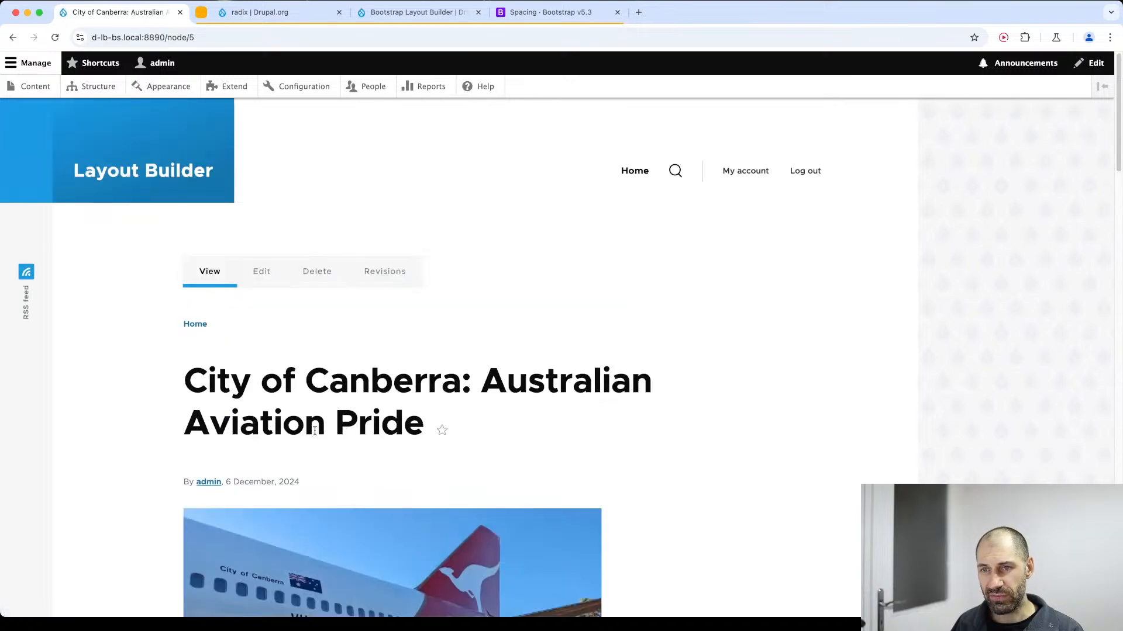
pyautogui.scroll(-5, 321, 444)
pyautogui.scroll(-7, 319, 436)
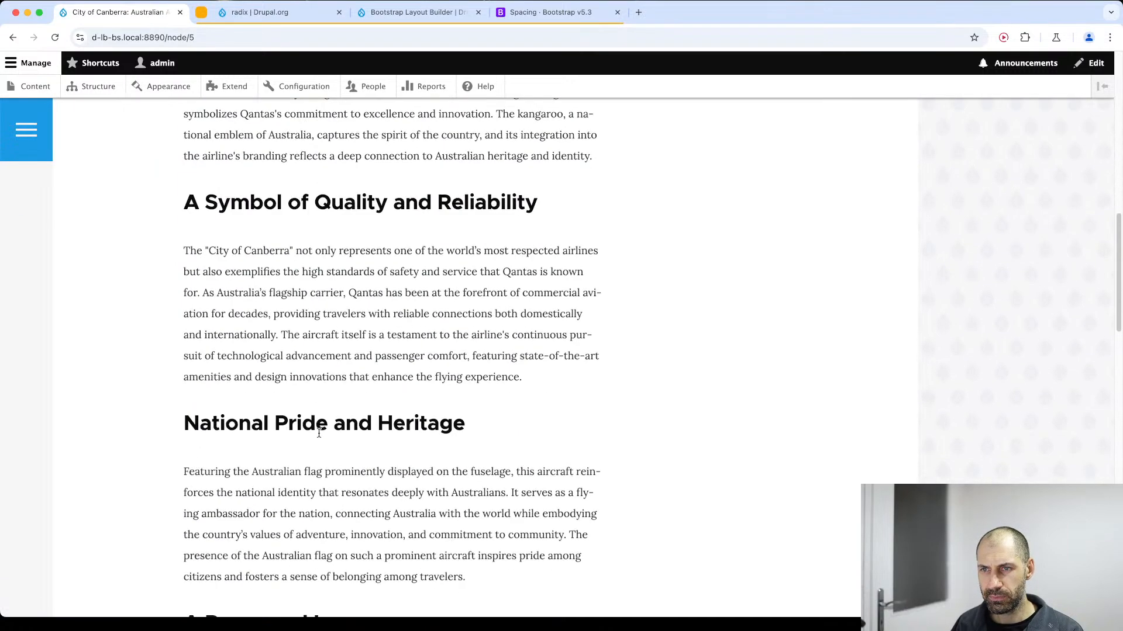
pyautogui.scroll(15, 319, 436)
pyautogui.scroll(-3, 320, 436)
pyautogui.scroll(-1, 319, 436)
pyautogui.press('super+bracketleft')
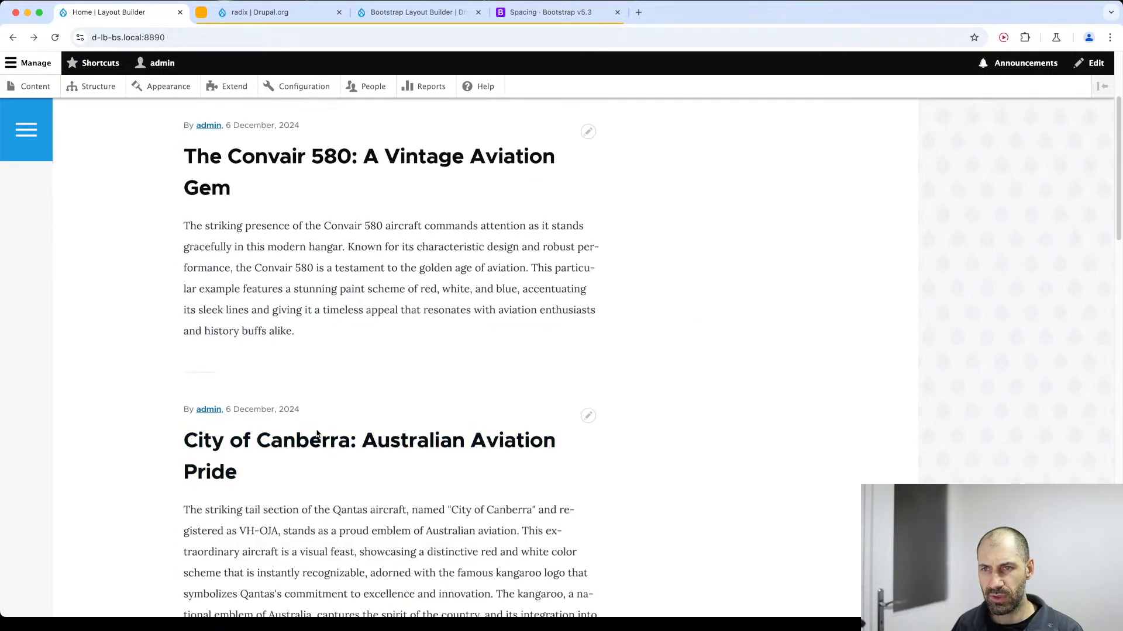
# Open the Southern Cross article and highlight the paragraph under "A Museum of Memories" in its body text.
pyautogui.scroll(-8, 298, 446)
pyautogui.click(308, 156)
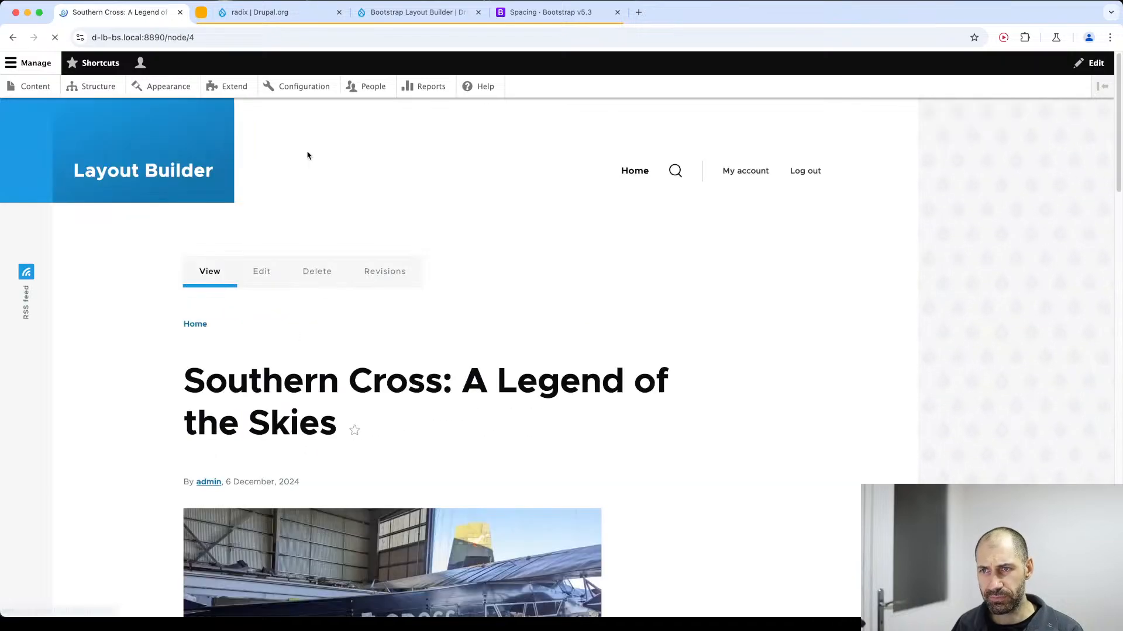
pyautogui.scroll(-10, 276, 441)
pyautogui.scroll(-10, 276, 444)
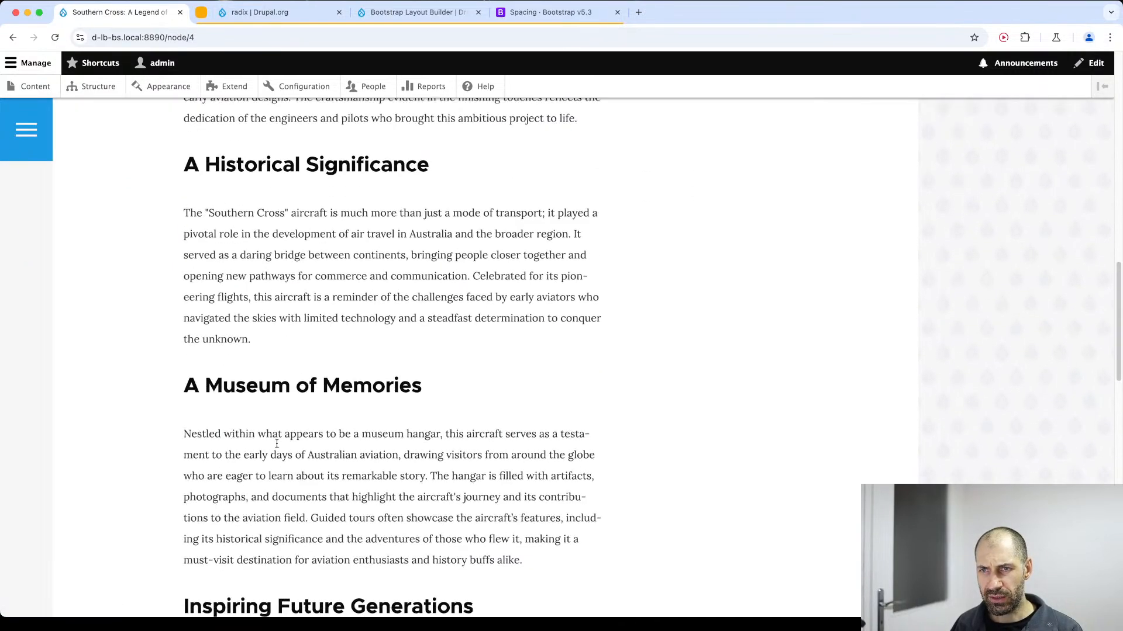
pyautogui.moveTo(624, 500); pyautogui.dragTo(184, 159)
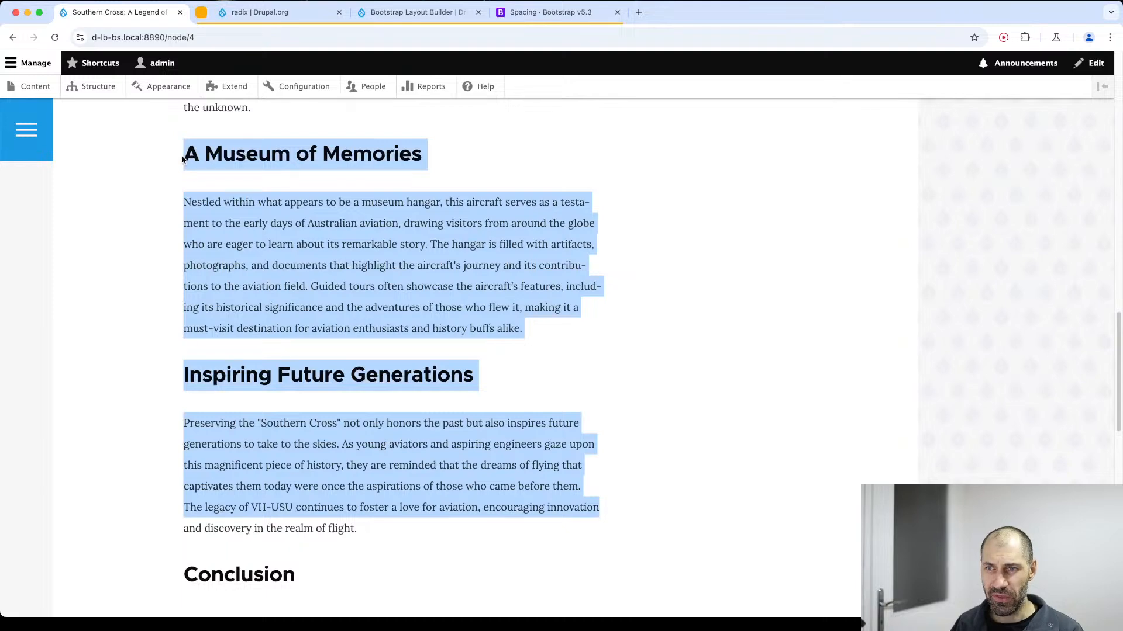
pyautogui.tripleClick(232, 214)
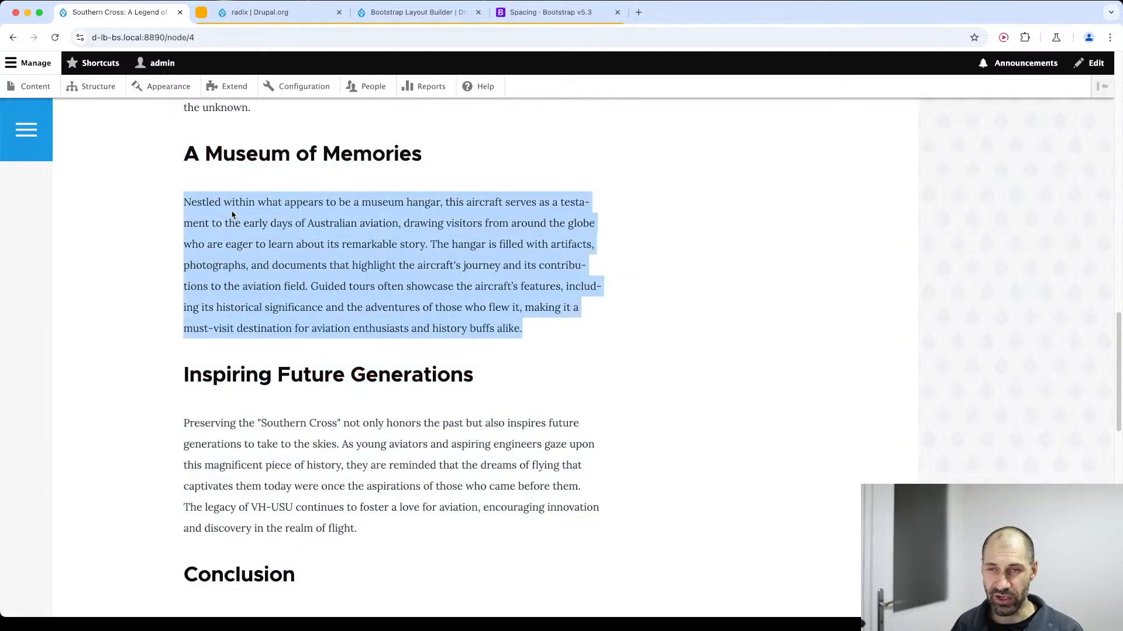
pyautogui.scroll(20, 240, 233)
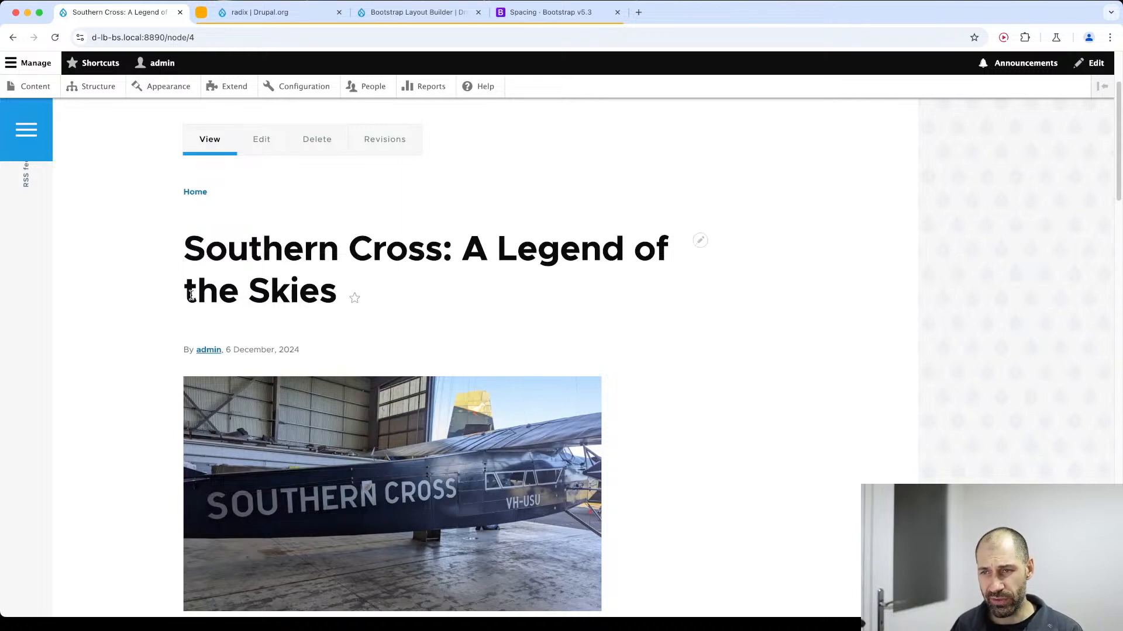
# Open the Southern Cross article's edit form and highlight the label of its Feature media field.
pyautogui.click(260, 143)
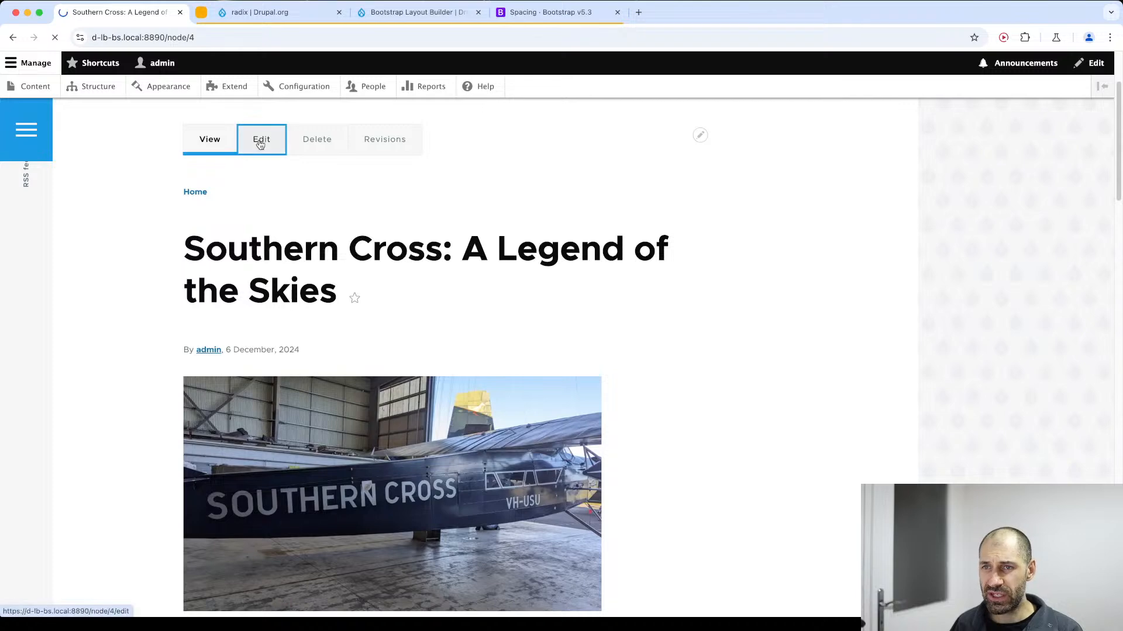
pyautogui.scroll(-5, 114, 403)
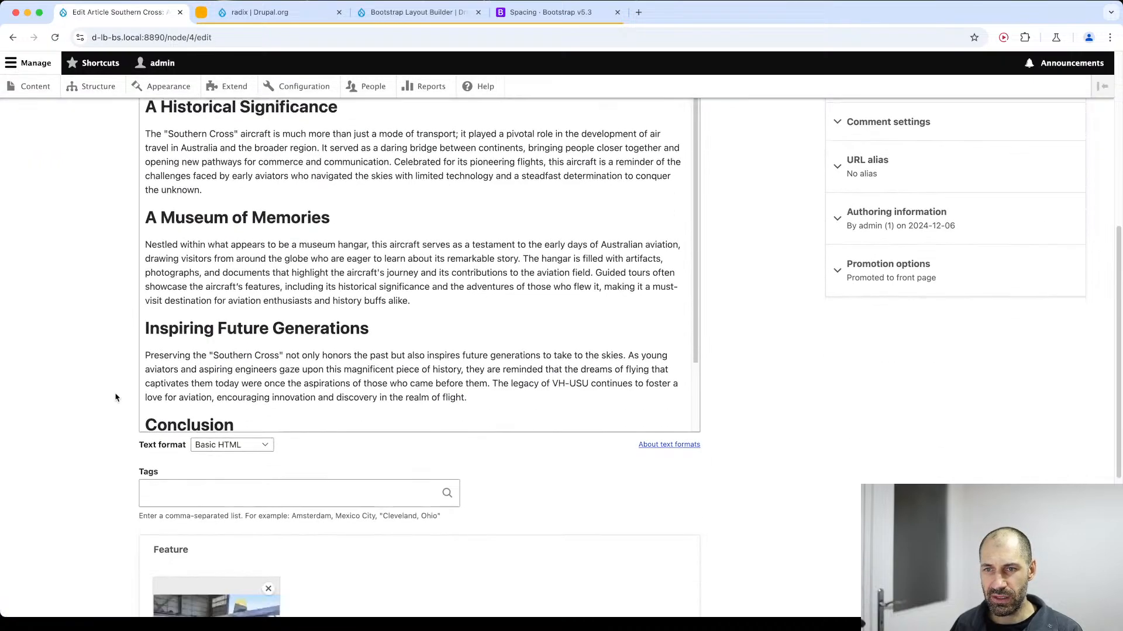
pyautogui.scroll(-3, 115, 398)
pyautogui.moveTo(153, 370); pyautogui.dragTo(199, 371)
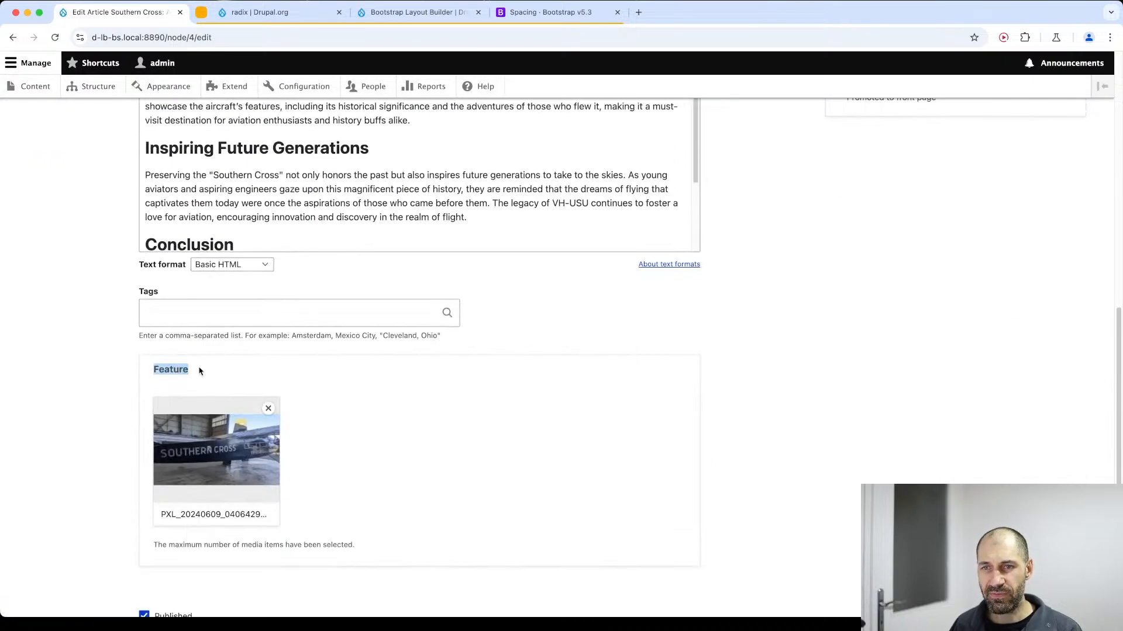
pyautogui.click(200, 371)
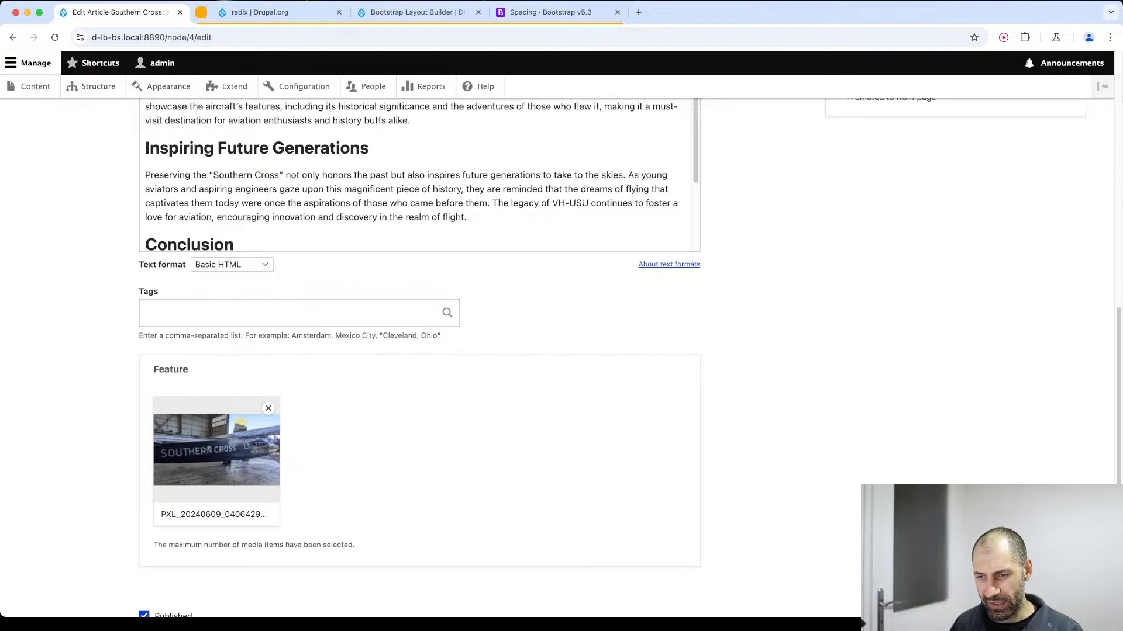
pyautogui.press('super+Tab')
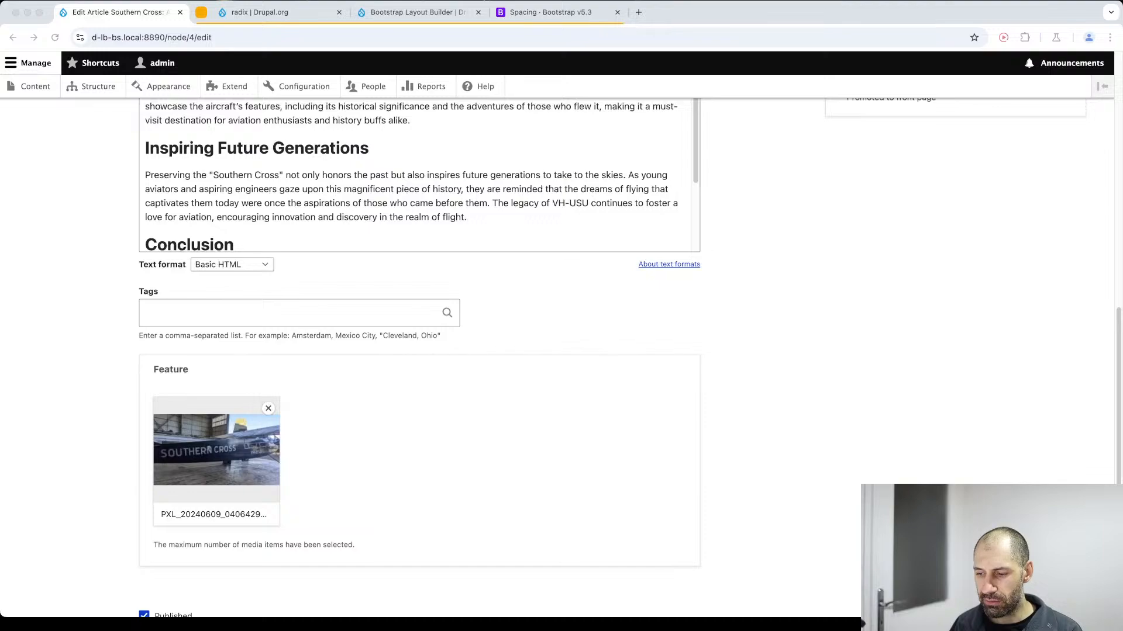
# Find the Releases section on the Radix project page and highlight the 6.0.0-rc6 version number.
pyautogui.click(278, 11)
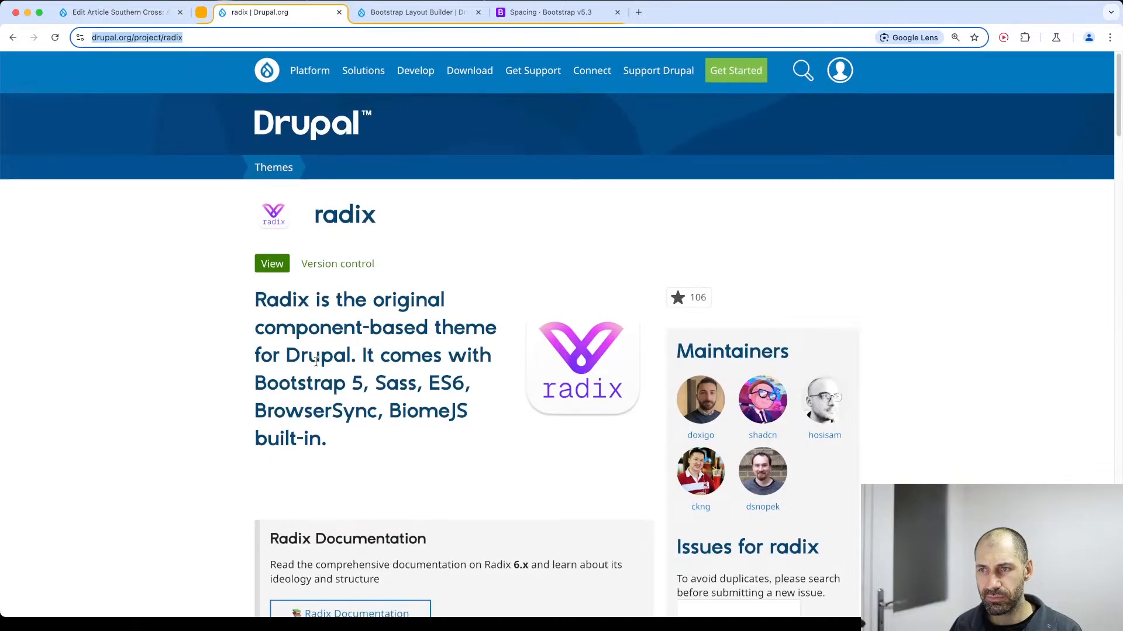
pyautogui.scroll(-20, 316, 362)
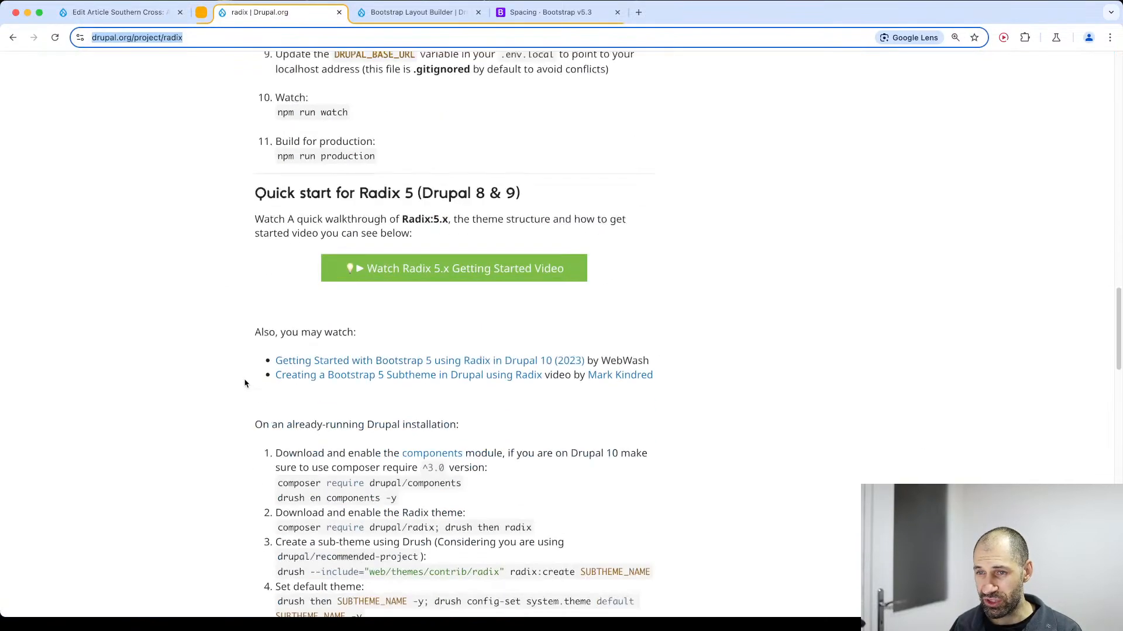
pyautogui.scroll(-6, 245, 383)
pyautogui.scroll(2, 245, 385)
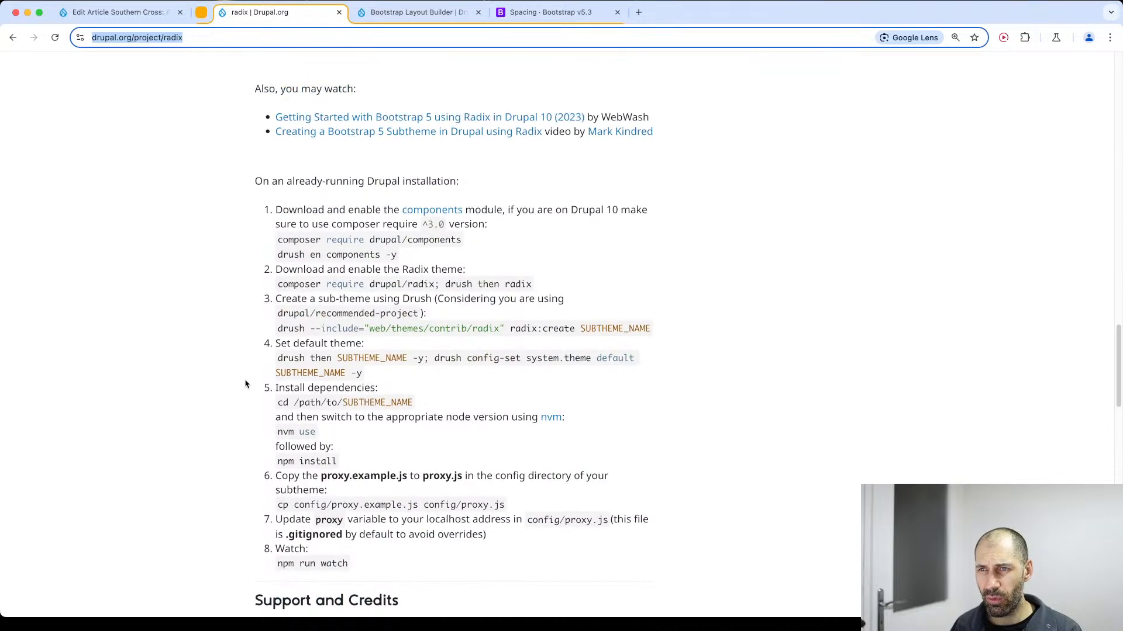
pyautogui.scroll(-20, 245, 383)
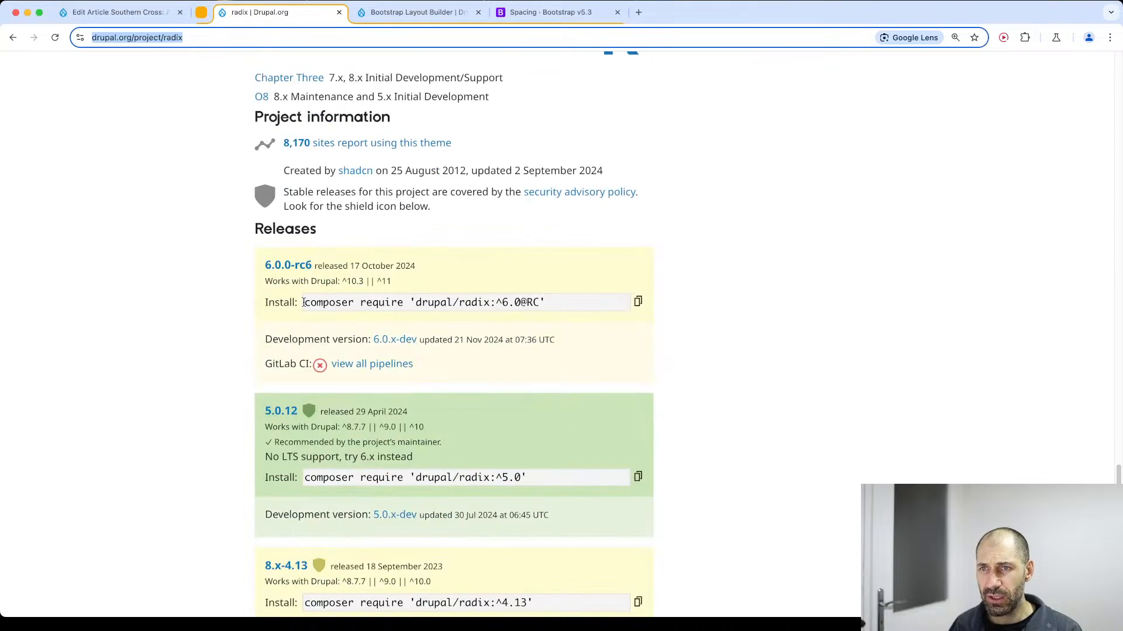
pyautogui.moveTo(263, 267); pyautogui.dragTo(313, 266)
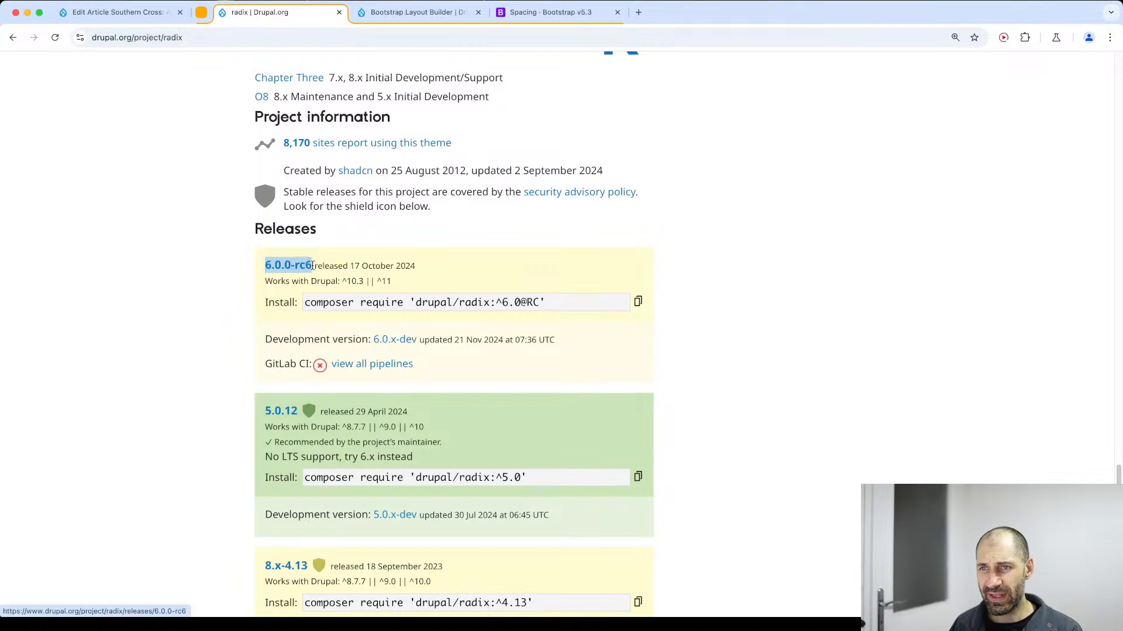
pyautogui.click(476, 265)
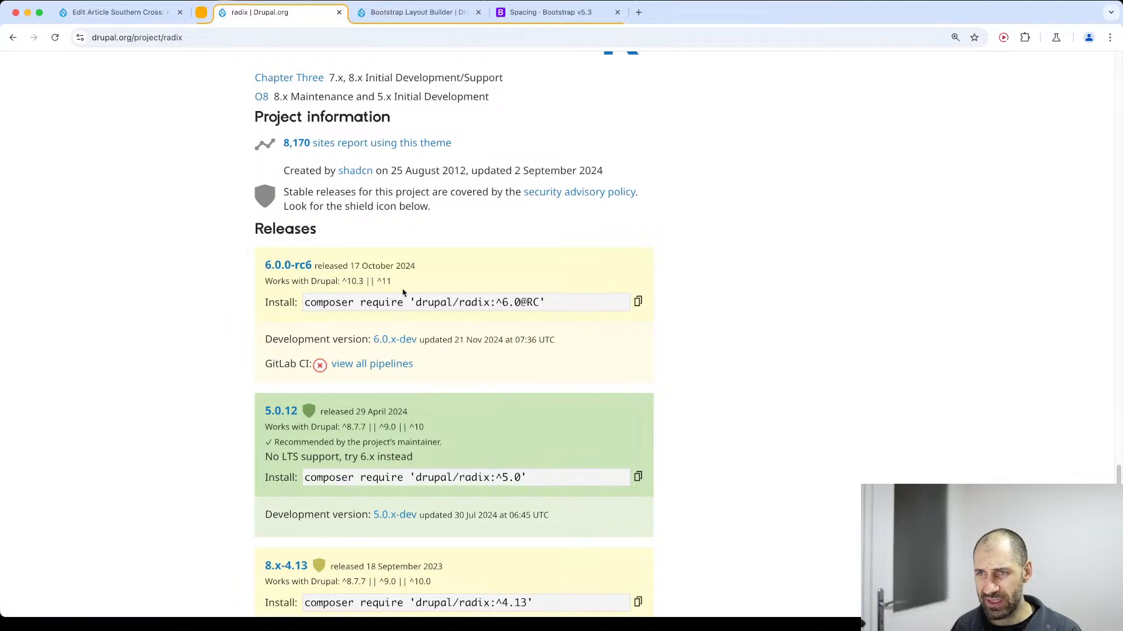
# Highlight the supported Drupal versions of Radix release 6.0.0-rc6 and select its Composer install command.
pyautogui.moveTo(392, 283); pyautogui.dragTo(351, 286)
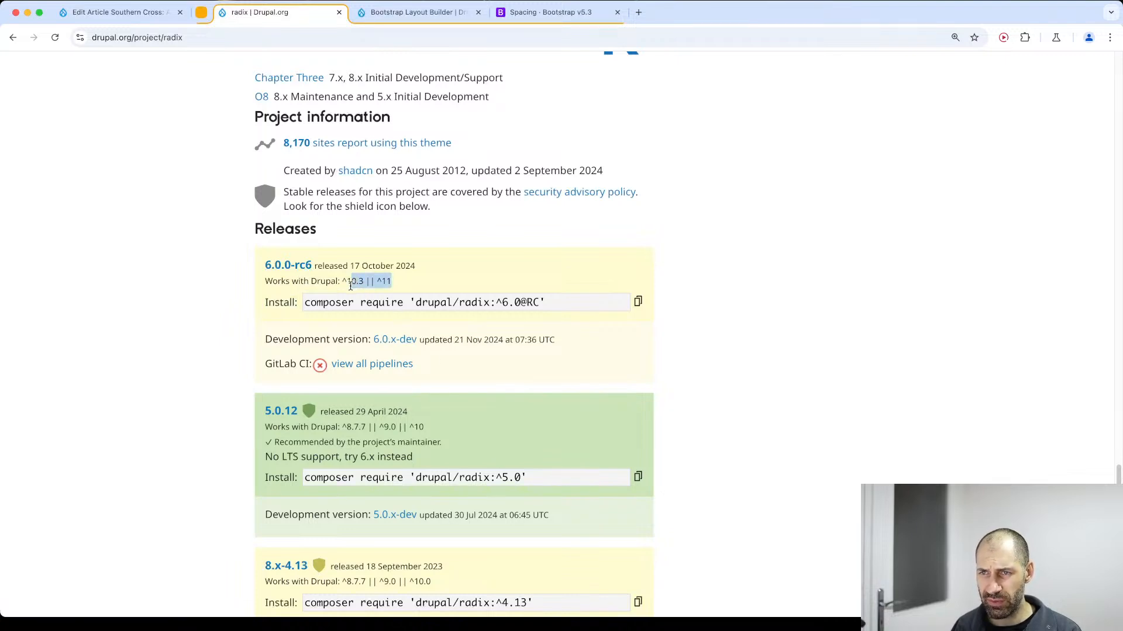
pyautogui.press('super+Tab')
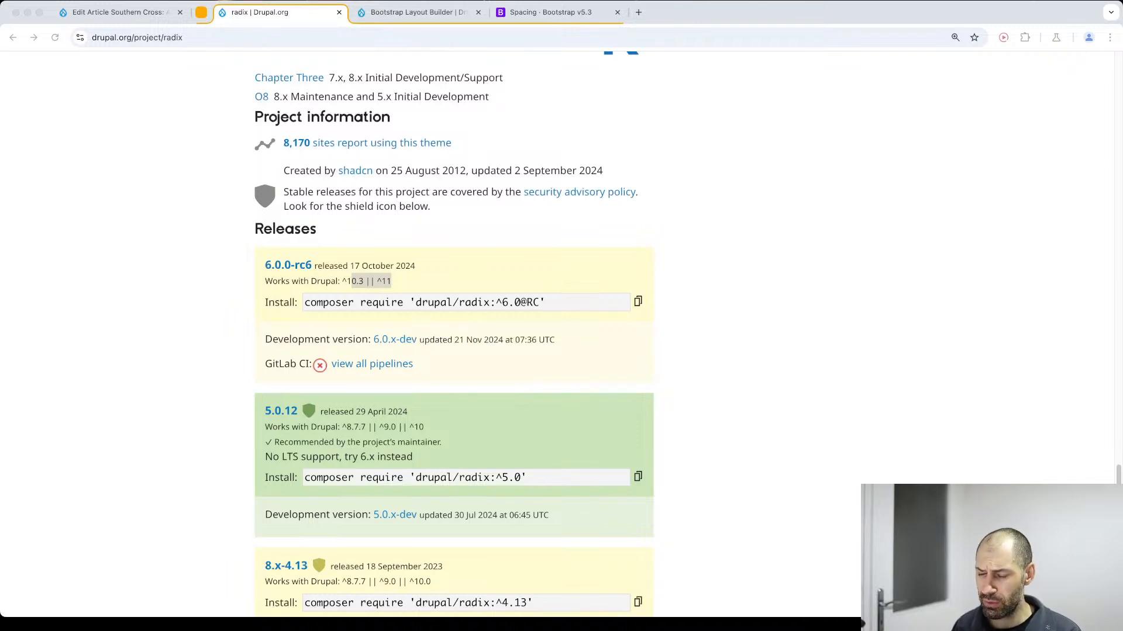
pyautogui.click(762, 407)
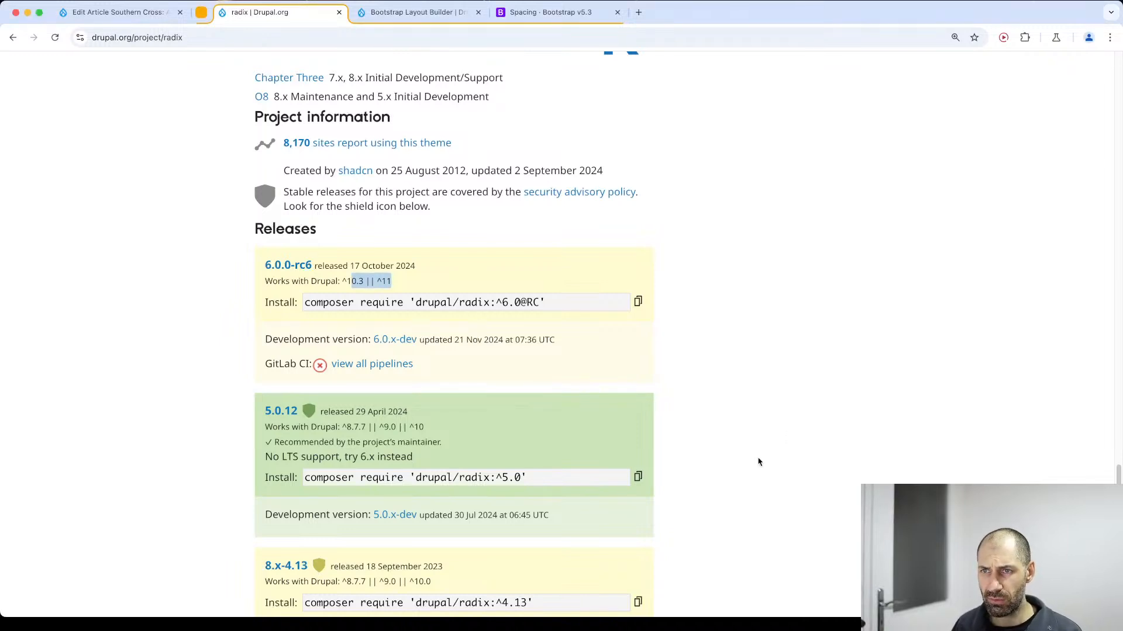
pyautogui.click(762, 426)
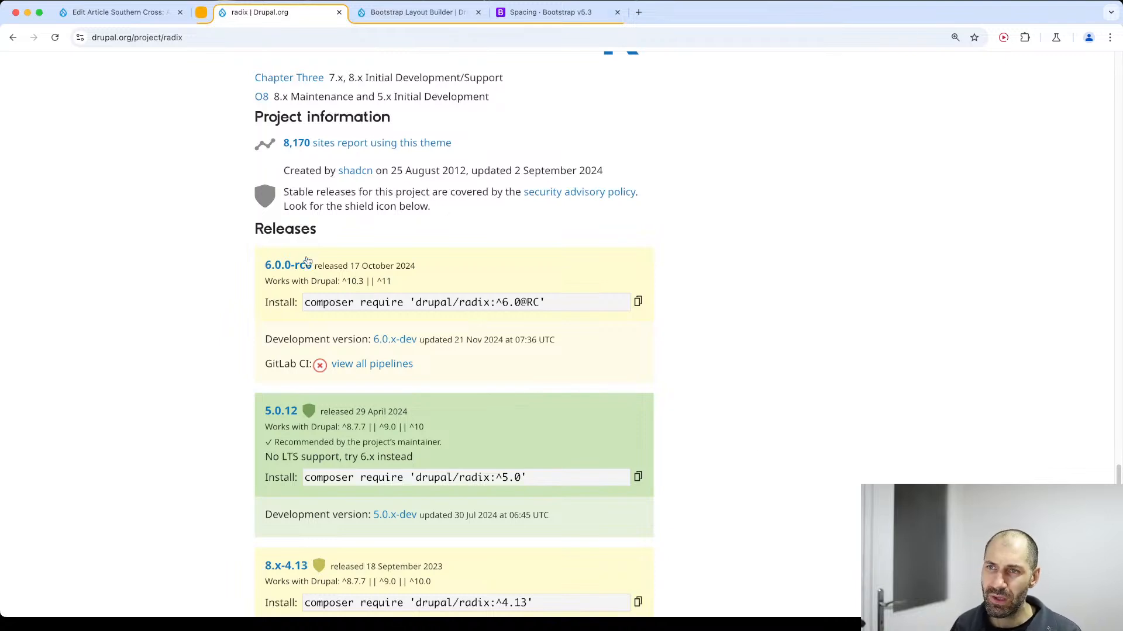
pyautogui.click(336, 296)
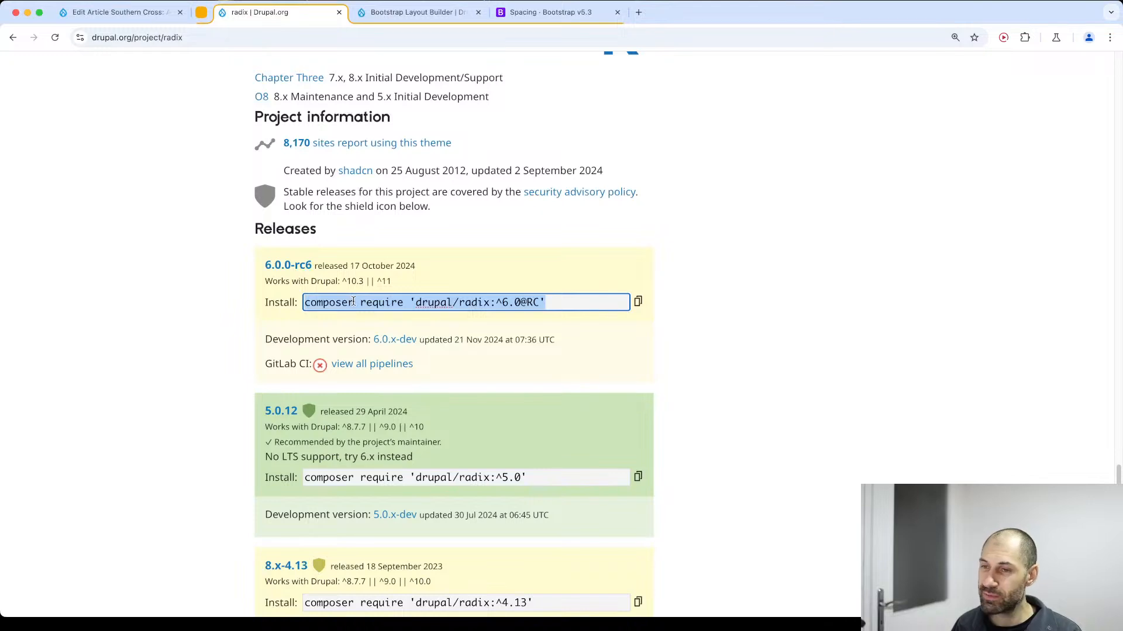
# Find the Radix 6 setup instructions, highlight the numbered list, and select the command "drush en serialization -y" in its first item.
pyautogui.scroll(1, 356, 301)
pyautogui.scroll(4, 362, 301)
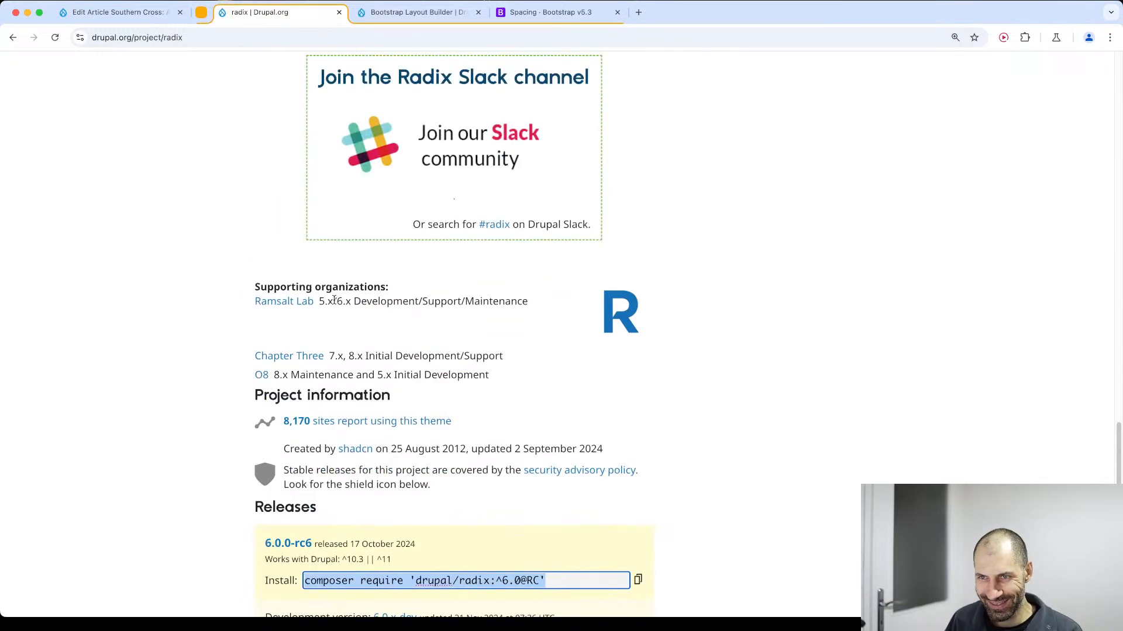
pyautogui.scroll(5, 312, 300)
pyautogui.scroll(6, 312, 300)
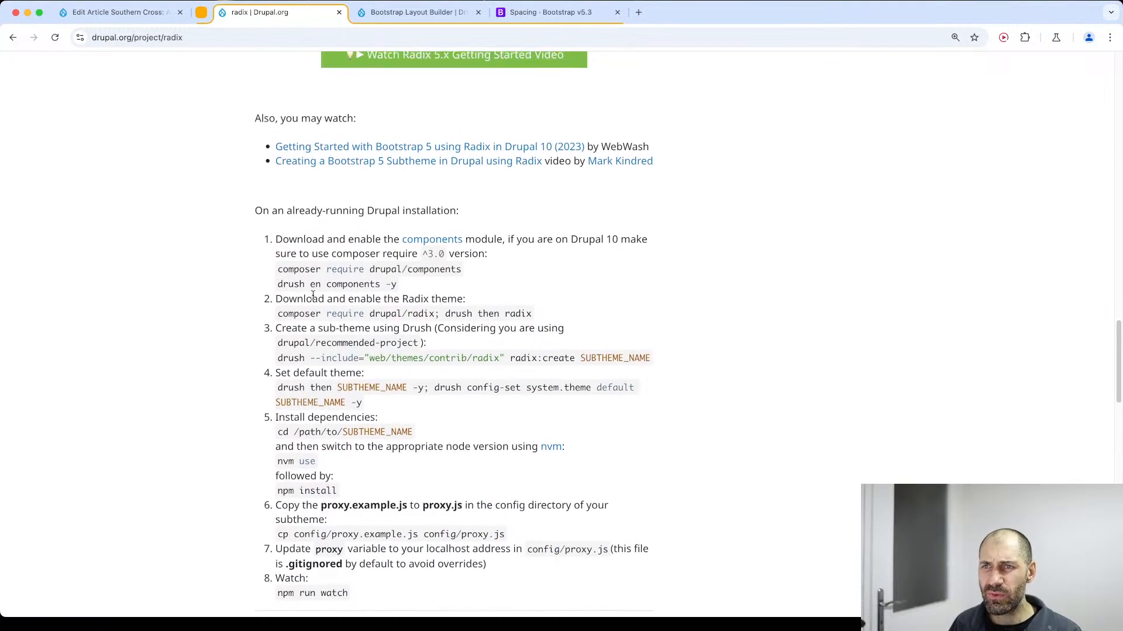
pyautogui.scroll(12, 313, 298)
pyautogui.scroll(-2, 313, 298)
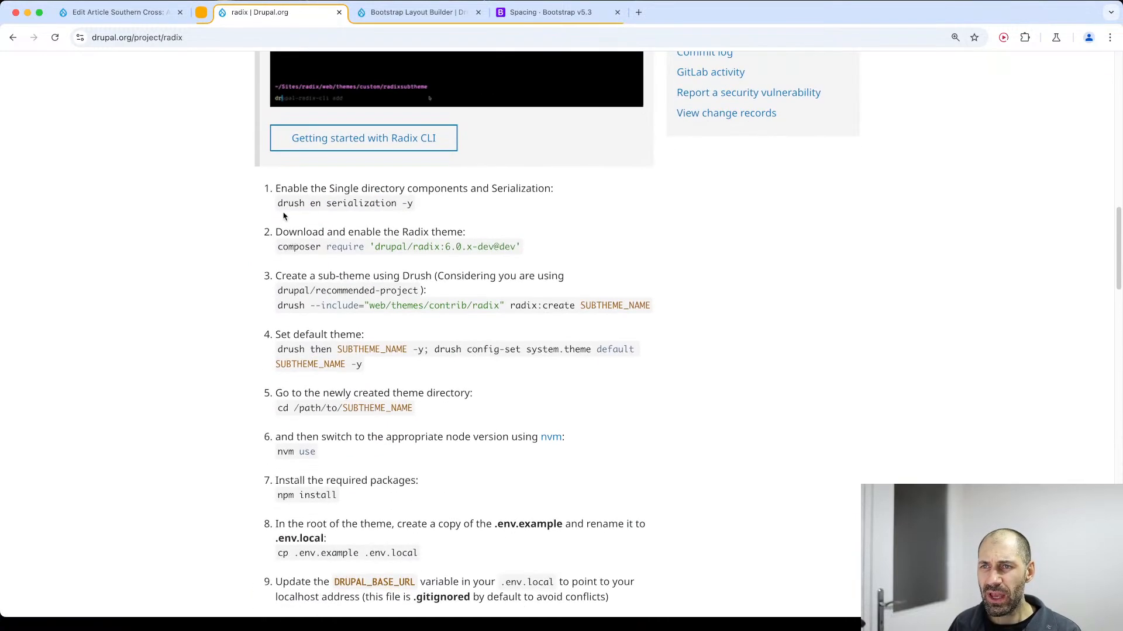
pyautogui.moveTo(275, 188); pyautogui.dragTo(652, 586)
pyautogui.click(680, 574)
pyautogui.moveTo(414, 203)
pyautogui.mouseDown()
pyautogui.moveTo(278, 190)
pyautogui.moveTo(288, 201)
pyautogui.moveTo(277, 203)
pyautogui.moveTo(421, 203)
pyautogui.mouseUp()
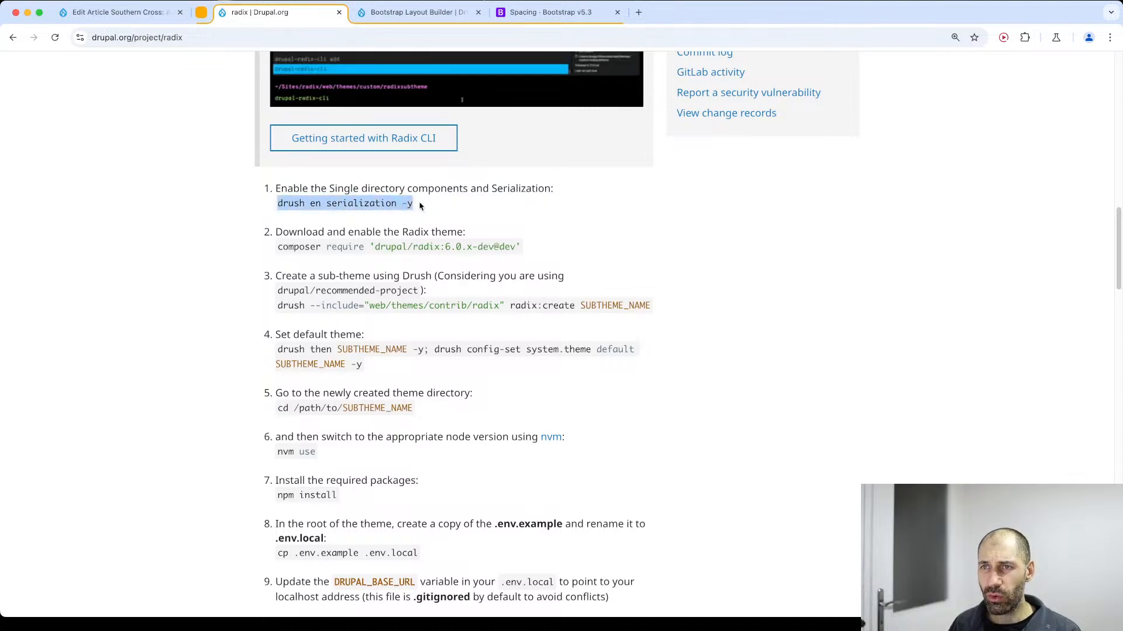
# Highlight the words "Single directory components" in the first item of the Radix setup instructions.
pyautogui.click(422, 205)
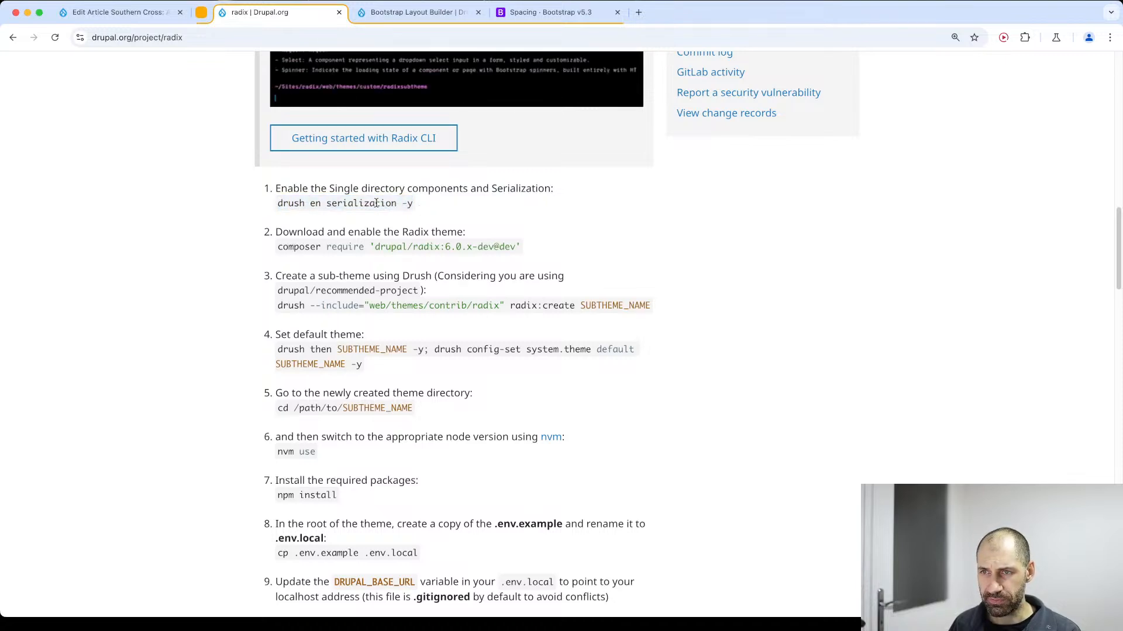
pyautogui.moveTo(330, 190); pyautogui.dragTo(469, 190)
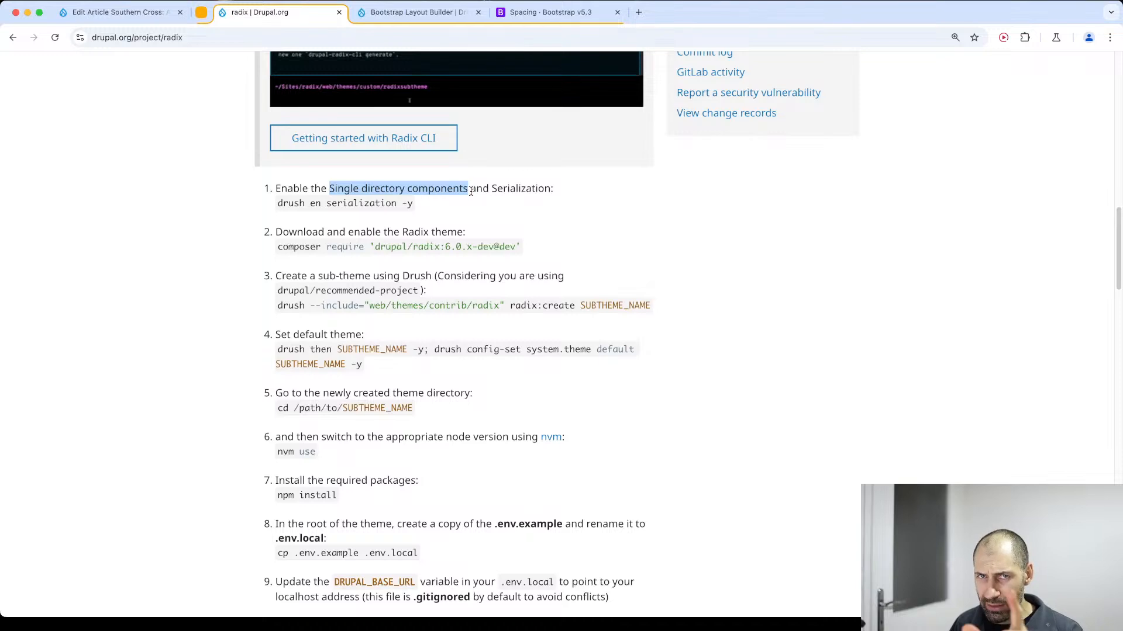
pyautogui.click(471, 190)
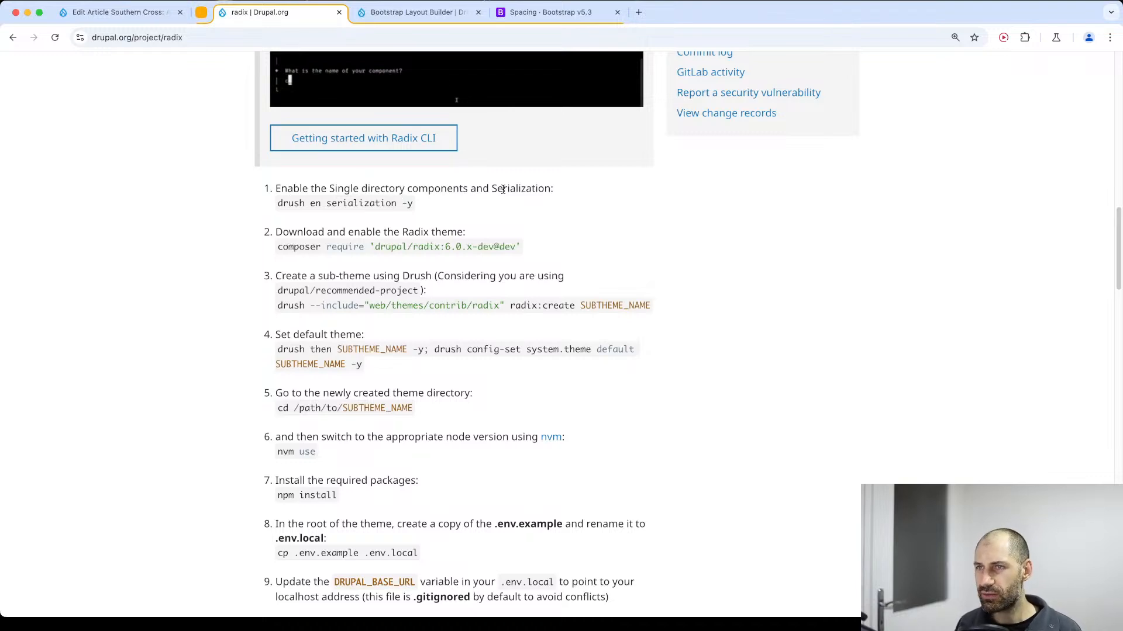
# Copy the first setup item's Drush command and run it in the terminal as "./vendor/bin/drush en serialization -y".
pyautogui.moveTo(343, 216); pyautogui.dragTo(278, 204)
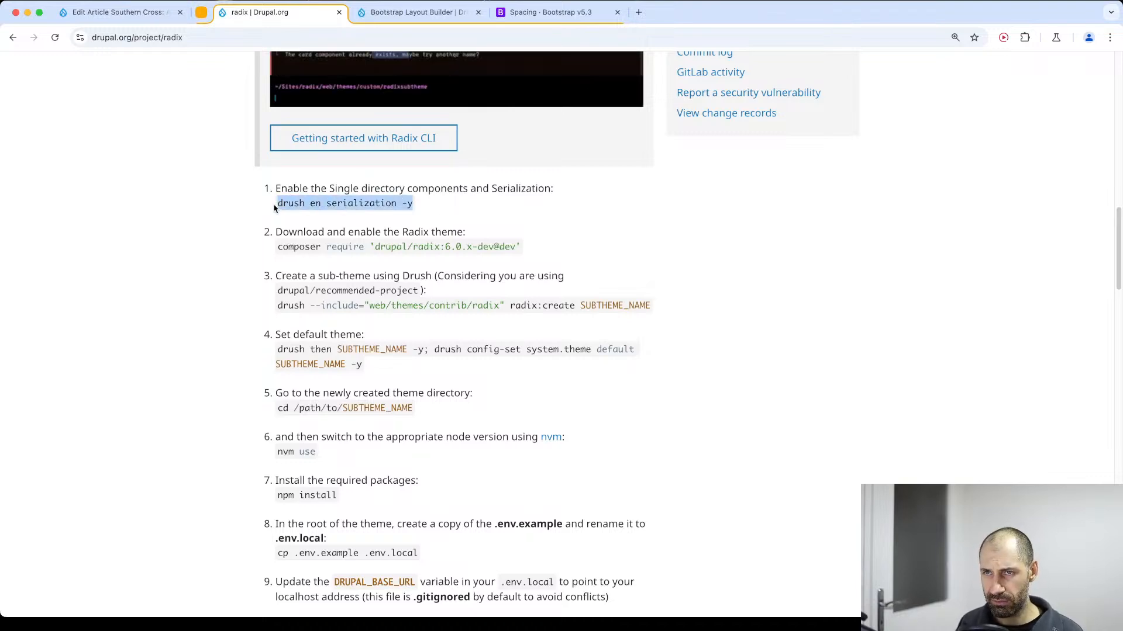
pyautogui.click(327, 202)
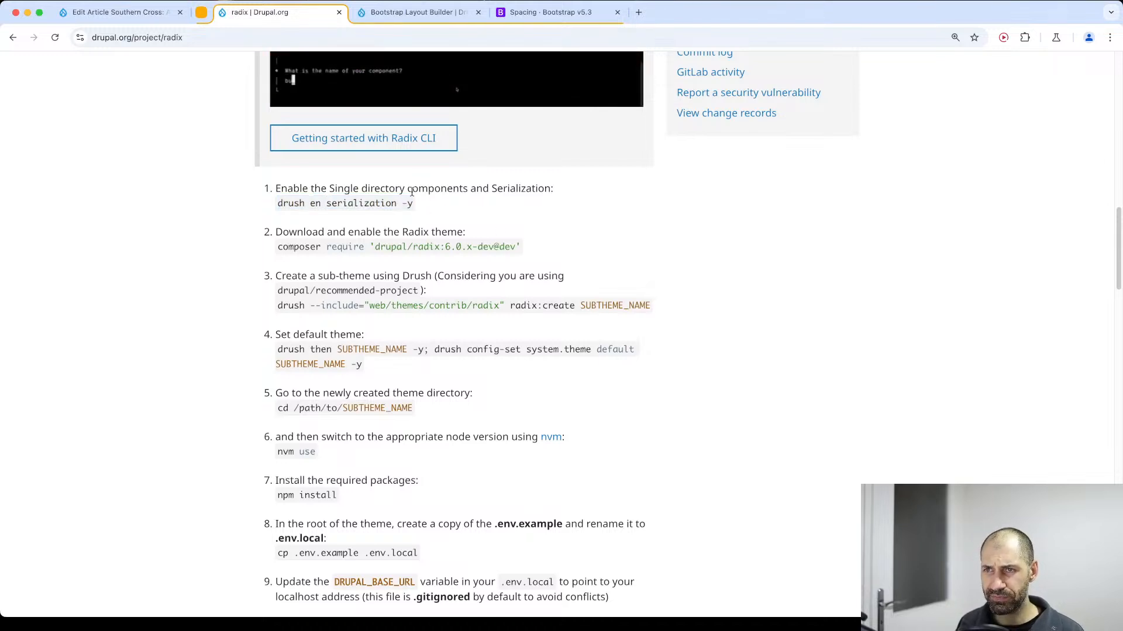
pyautogui.moveTo(416, 210); pyautogui.dragTo(278, 204)
pyautogui.press('super+c')
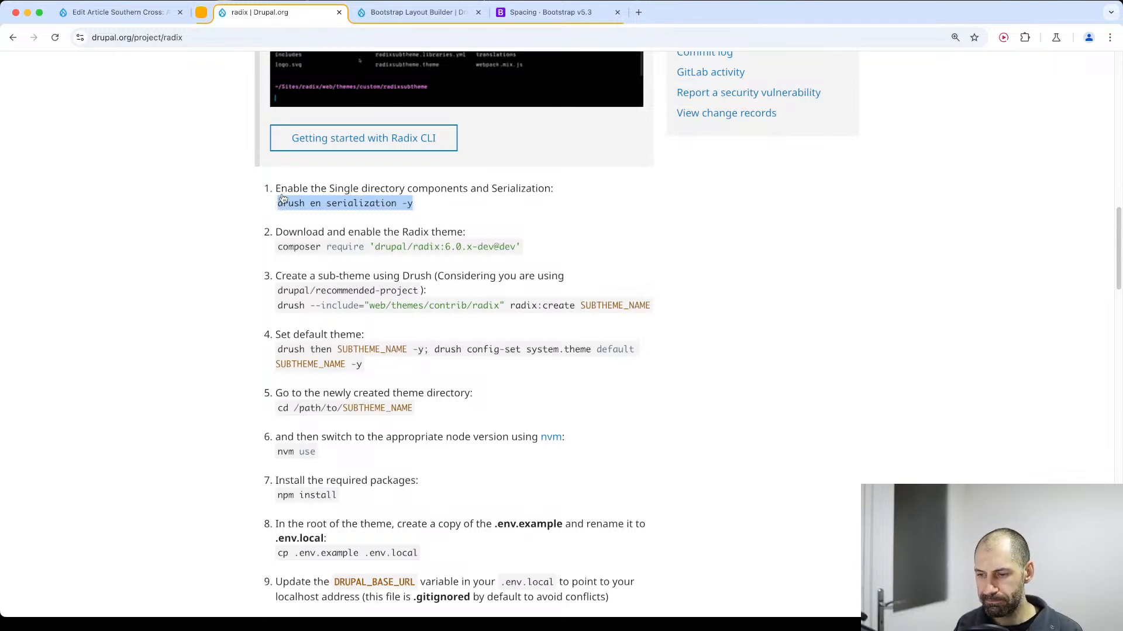
pyautogui.press('super+Tab')
pyautogui.write('./vendor/bin/')
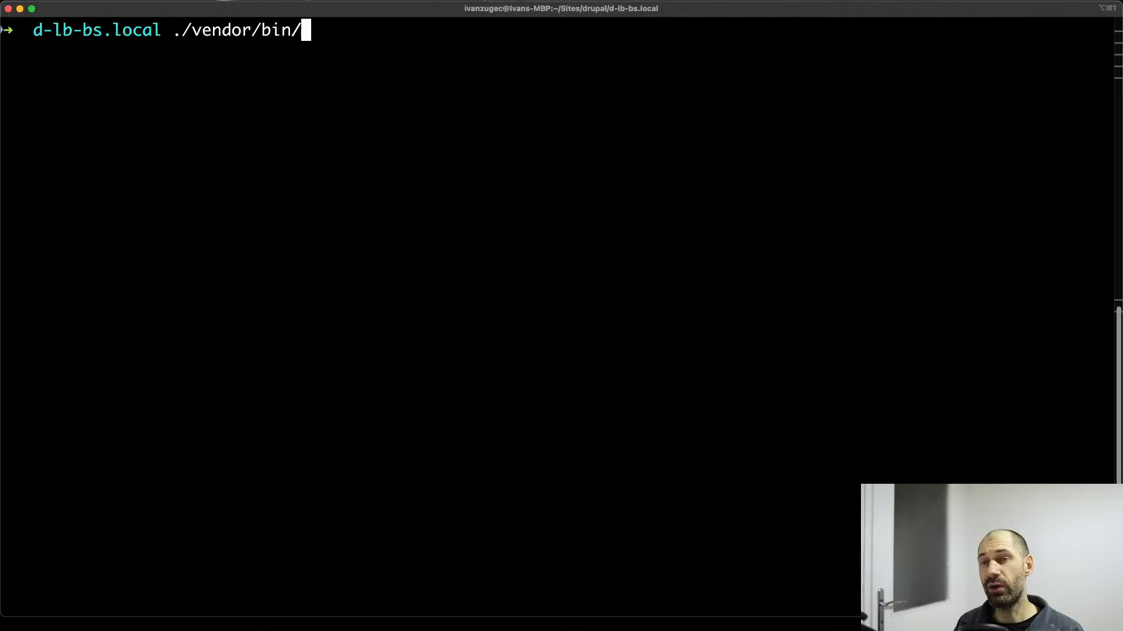
pyautogui.press('super+v')
pyautogui.press('BackSpace')
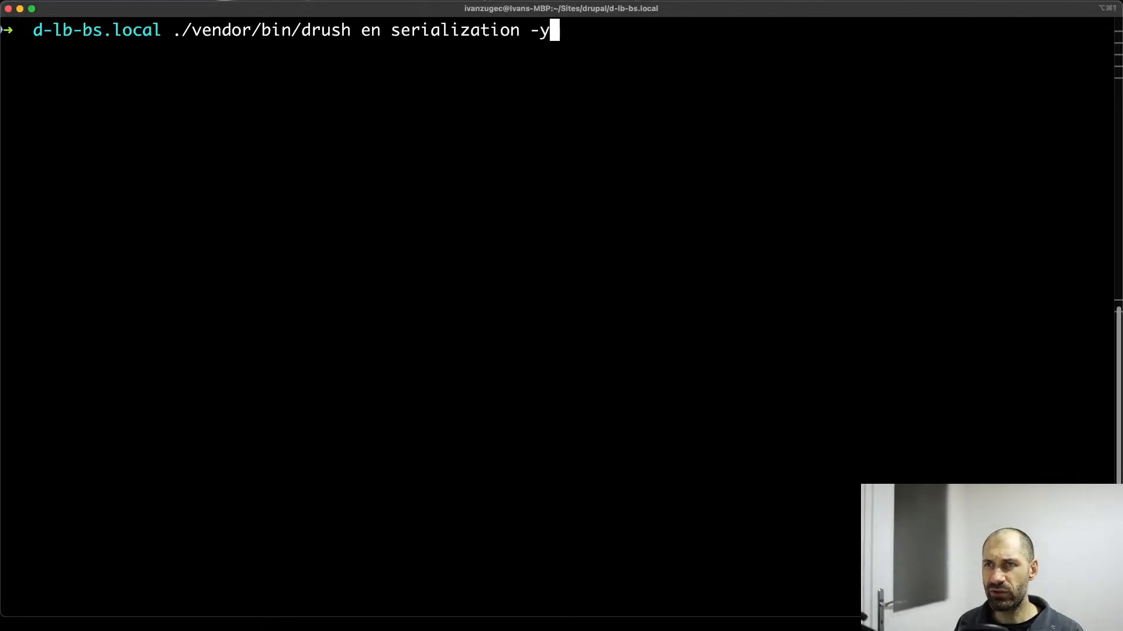
pyautogui.press('Return')
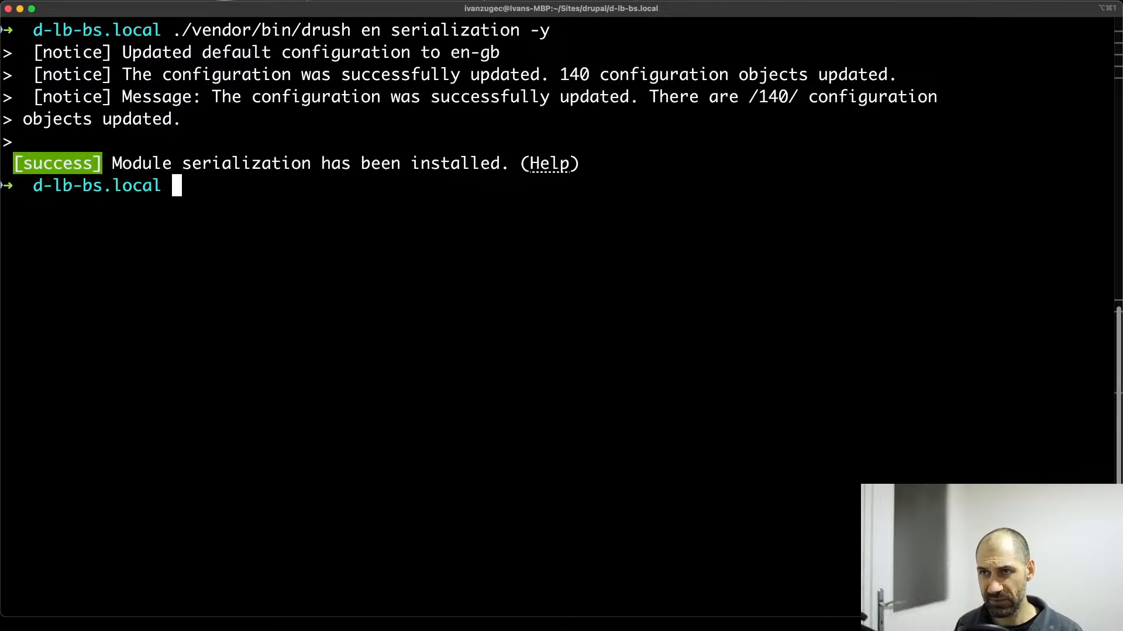
# Return to the Radix page in the browser and highlight the Composer require command in setup item 2.
pyautogui.press('super+Tab')
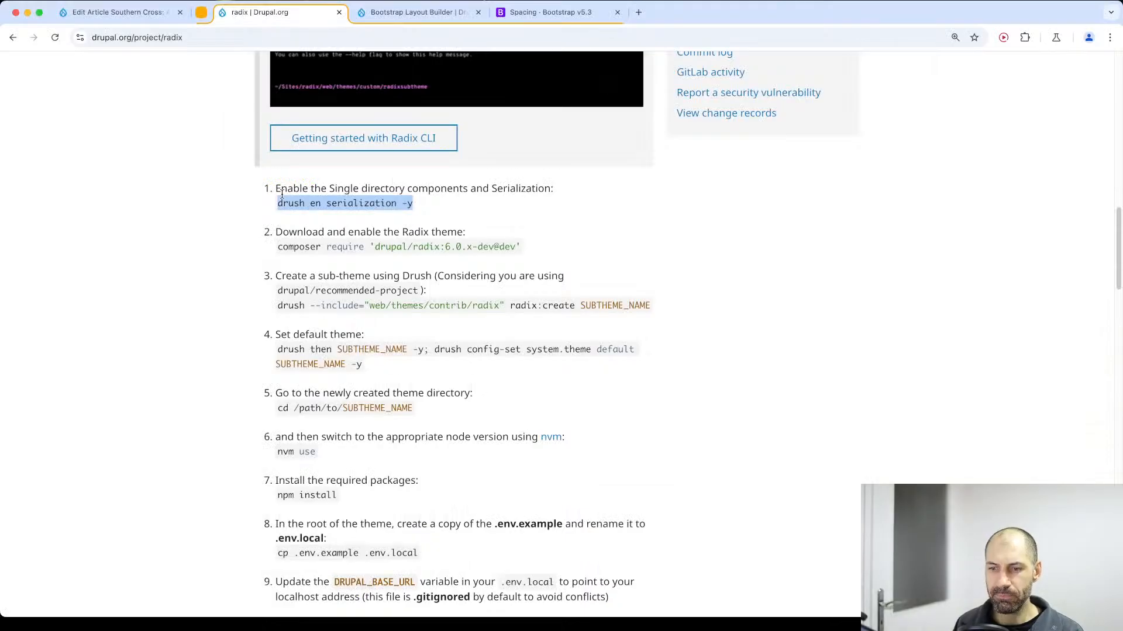
pyautogui.moveTo(278, 250); pyautogui.dragTo(516, 249)
pyautogui.click(545, 260)
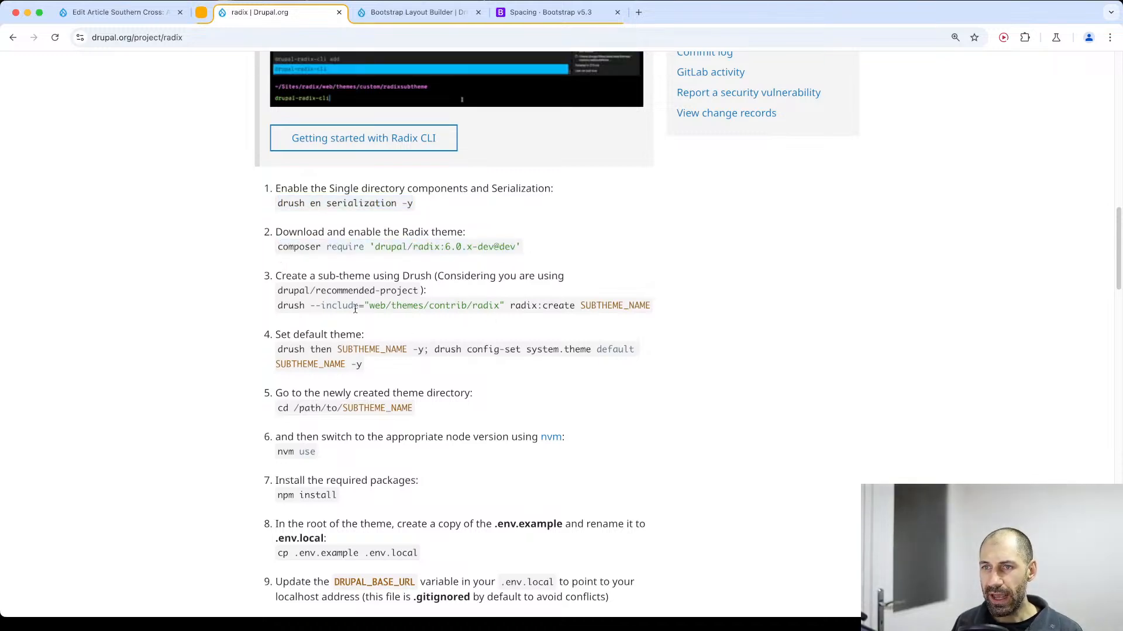
# Highlight the sub-theme creation command in setup item 3, its include option and the project name drupal/recommended-project.
pyautogui.moveTo(277, 305); pyautogui.dragTo(576, 307)
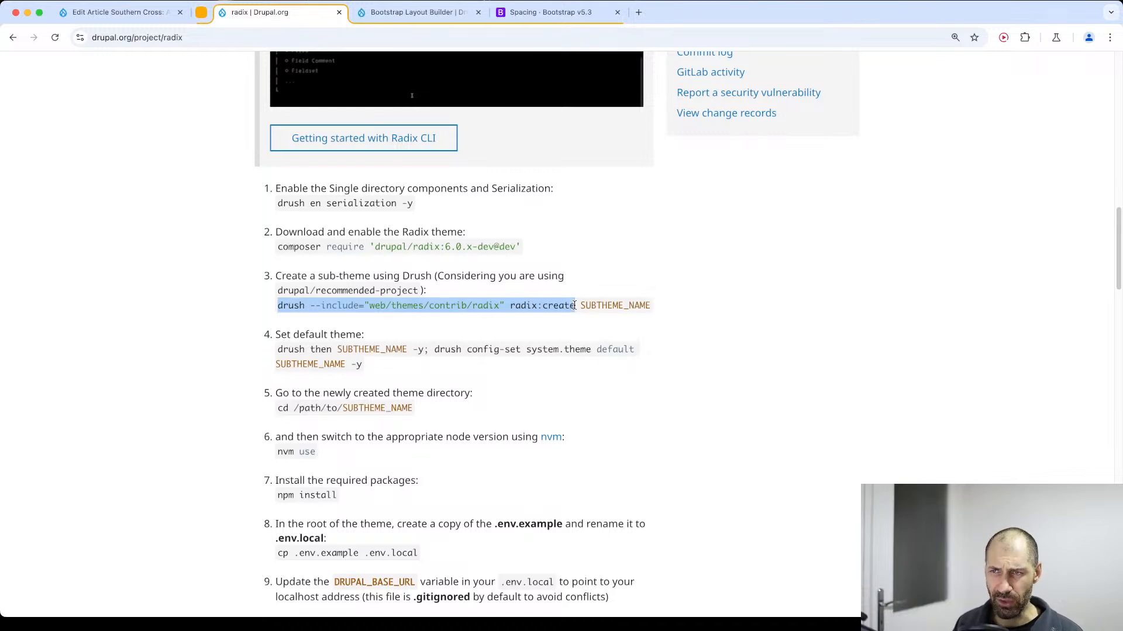
pyautogui.moveTo(576, 306); pyautogui.dragTo(275, 313)
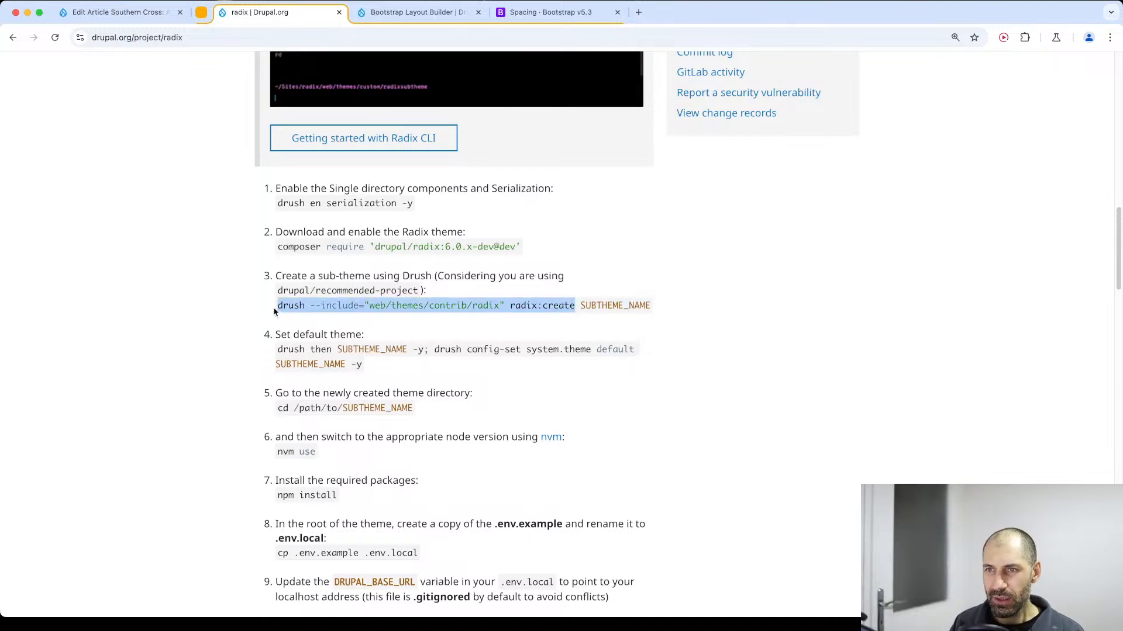
pyautogui.moveTo(310, 306); pyautogui.dragTo(497, 309)
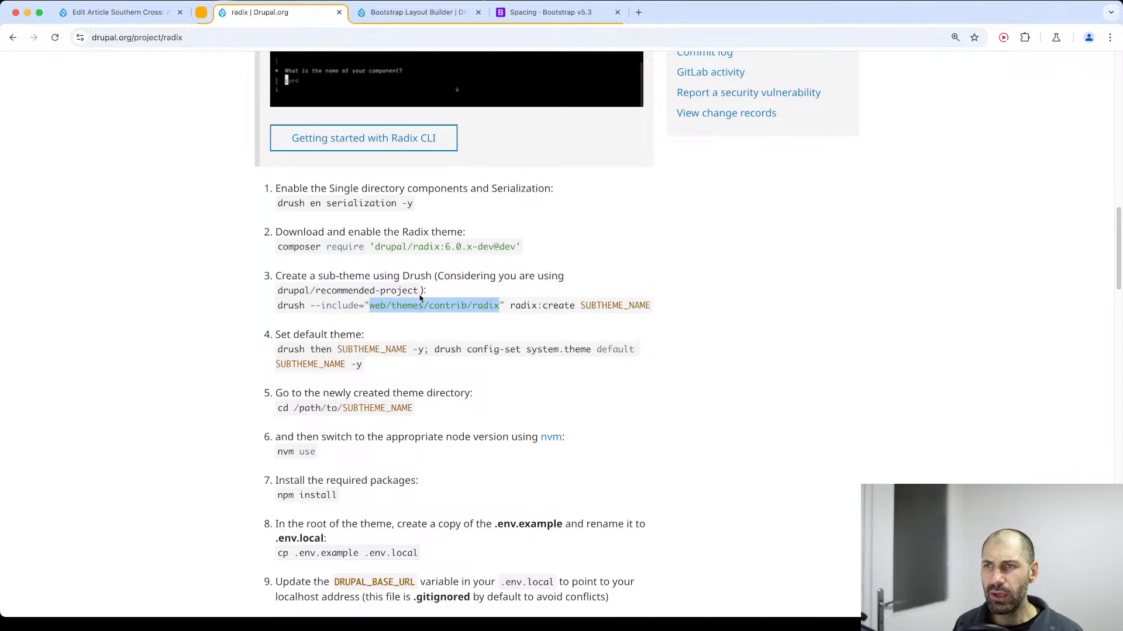
pyautogui.moveTo(419, 295); pyautogui.dragTo(277, 294)
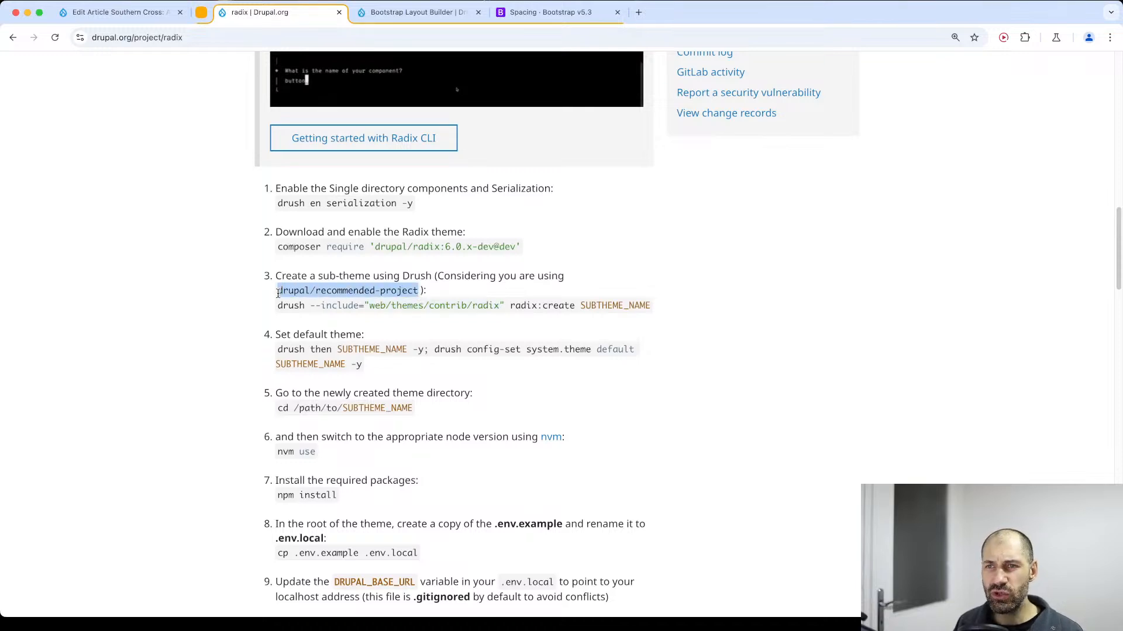
pyautogui.click(324, 294)
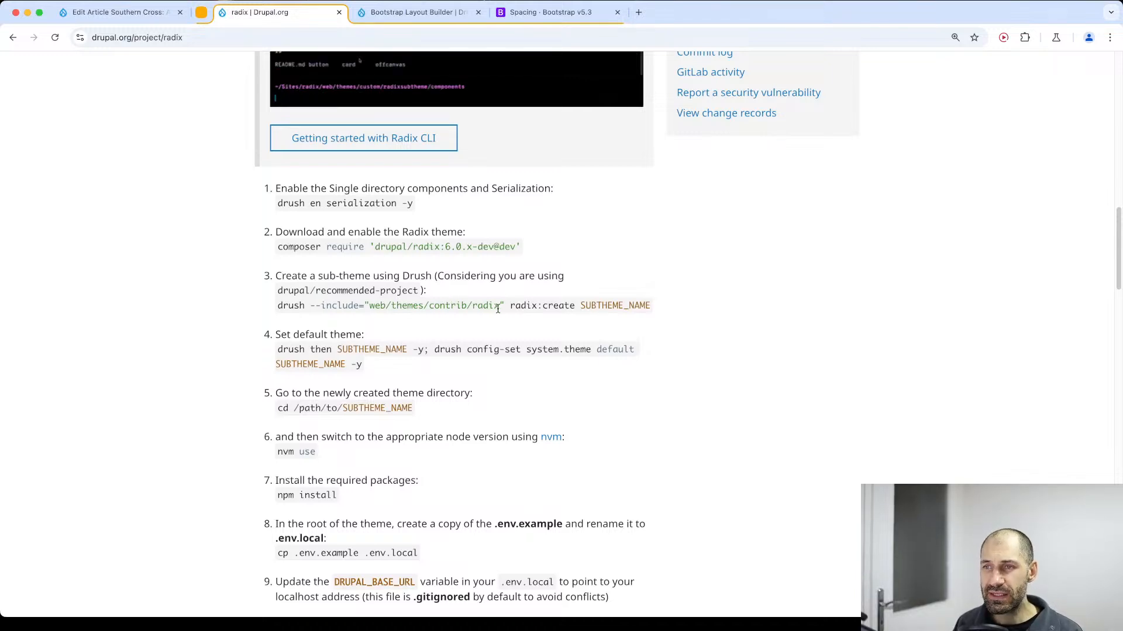
# Highlight the "web" folder and the full path "web/themes/contrib/radix" inside the sub-theme creation command.
pyautogui.moveTo(370, 306); pyautogui.dragTo(384, 306)
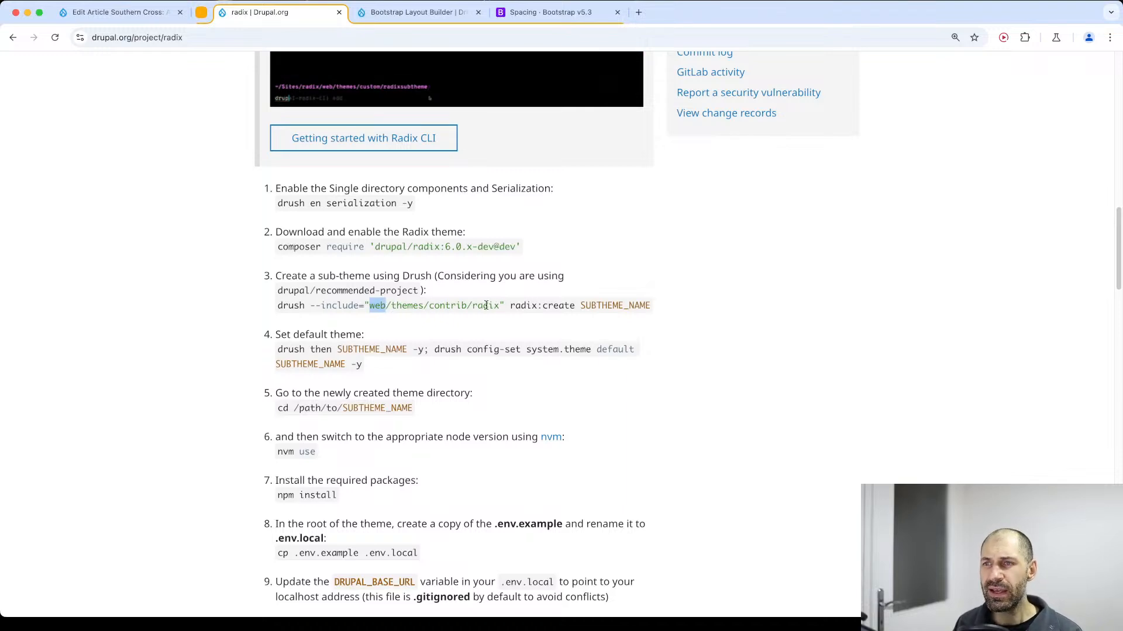
pyautogui.click(439, 308)
pyautogui.moveTo(501, 308); pyautogui.dragTo(445, 317)
pyautogui.doubleClick(375, 305)
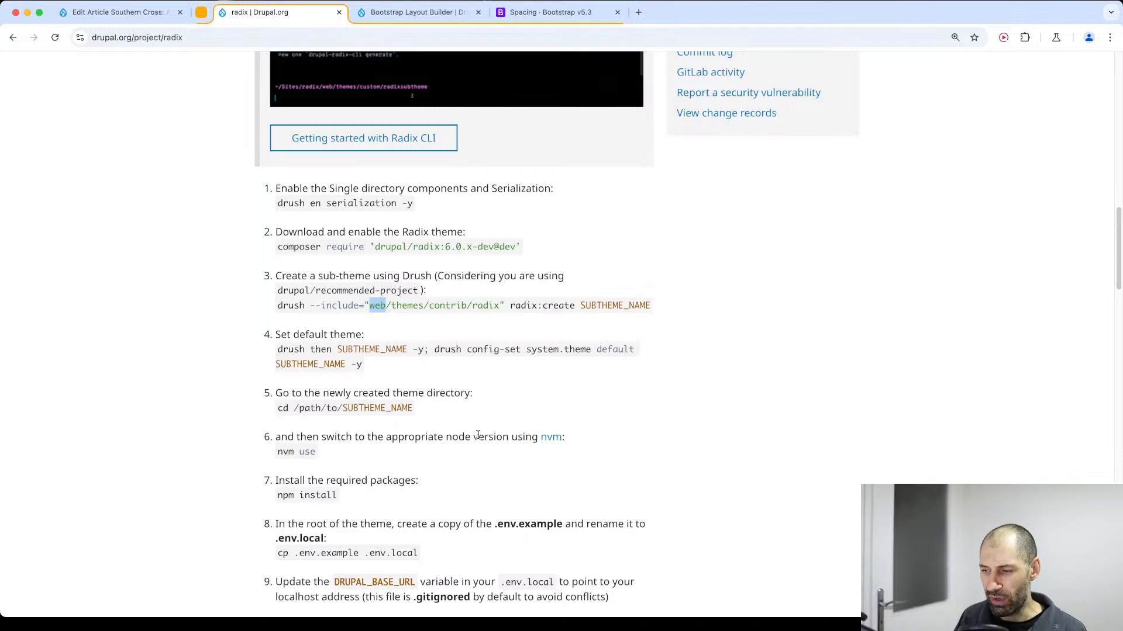
pyautogui.moveTo(501, 305); pyautogui.dragTo(371, 302)
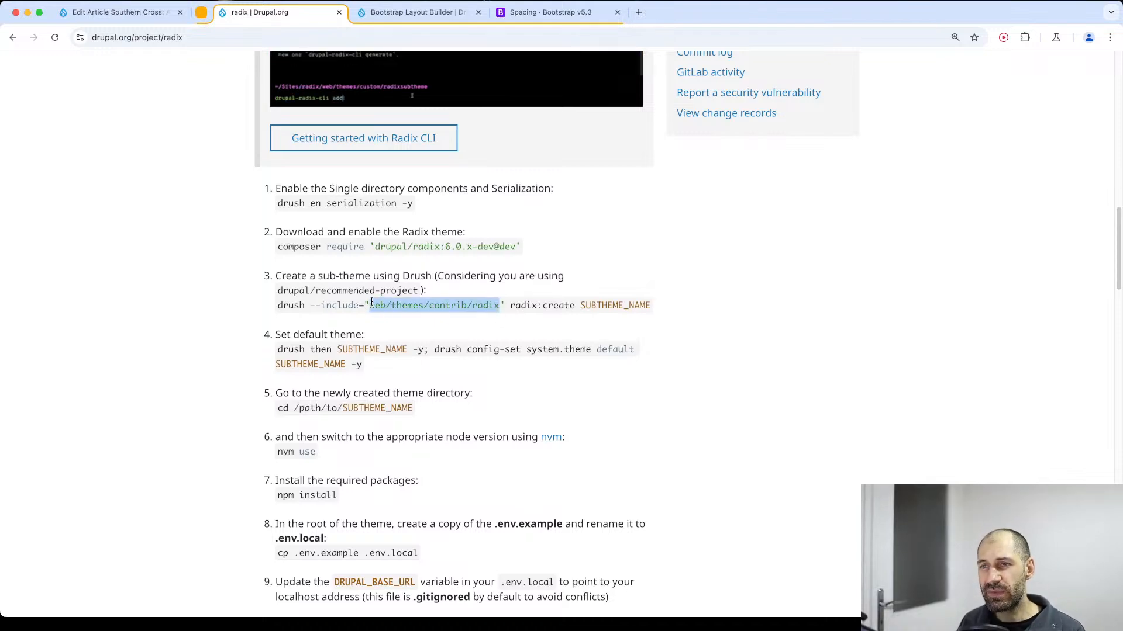
# Create the sub-theme ww_radix in the terminal with ./vendor/bin/drush --include="web/themes/contrib/radix" radix:create, using the command copied from the Radix page.
pyautogui.moveTo(576, 305); pyautogui.dragTo(275, 299)
pyautogui.press('super+c')
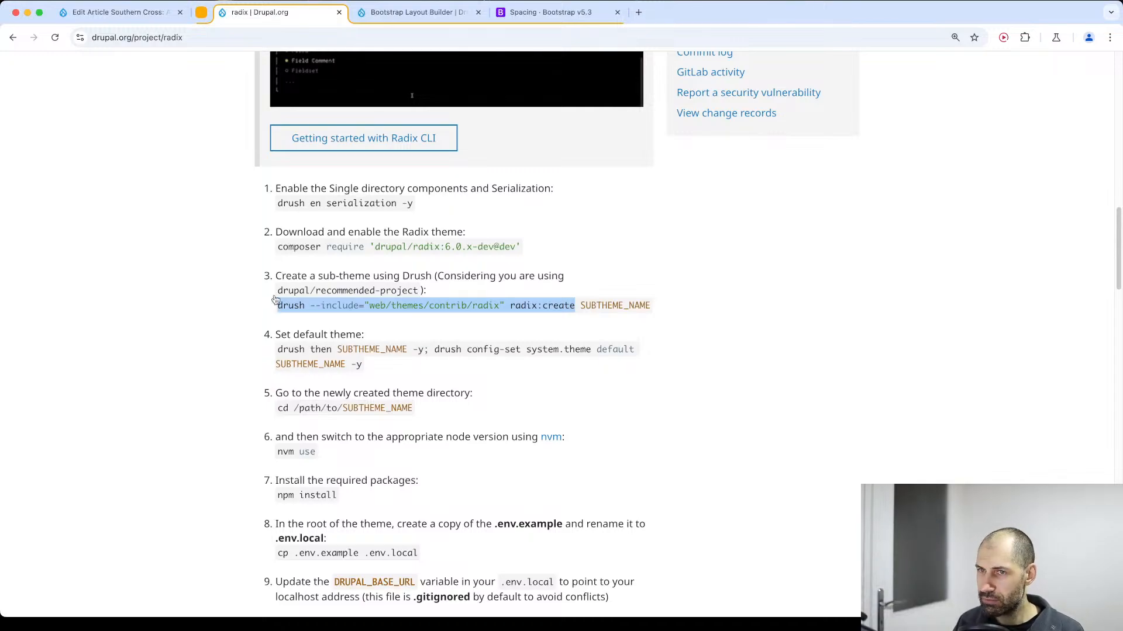
pyautogui.press('super+Tab')
pyautogui.write('./vendor/')
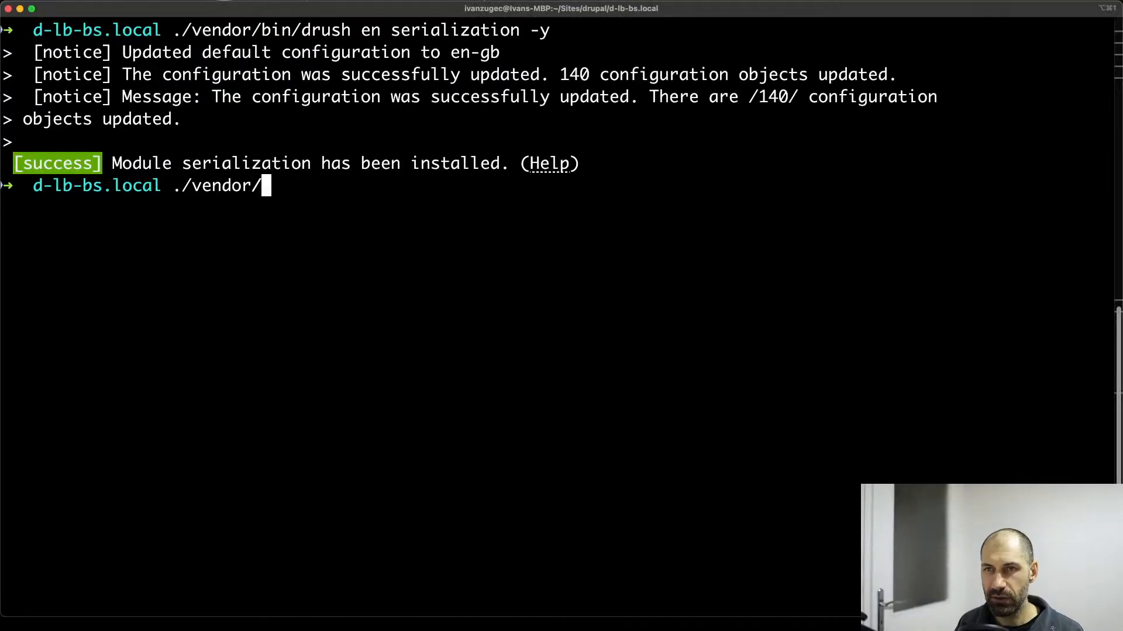
pyautogui.write('bin/')
pyautogui.press('super+v')
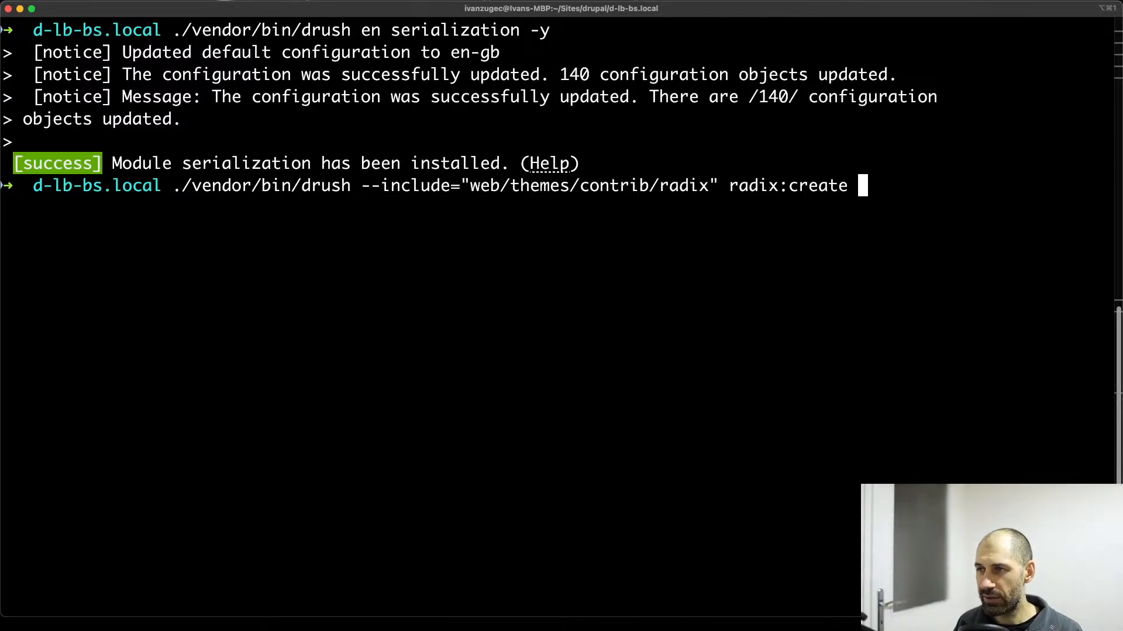
pyautogui.write('ww_radix')
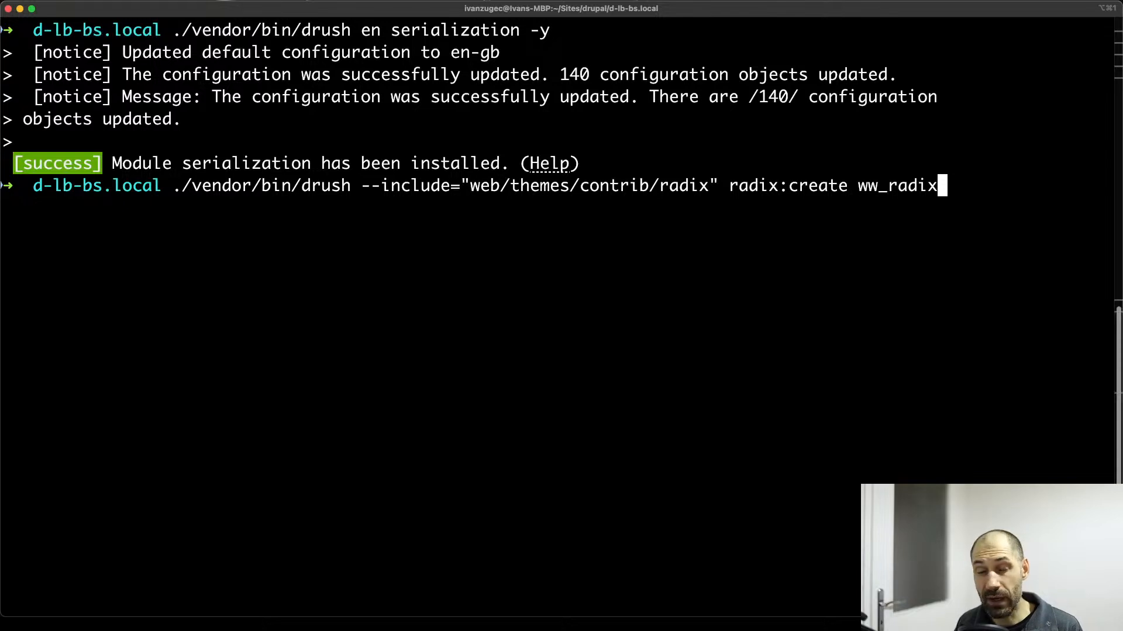
pyautogui.press('Return')
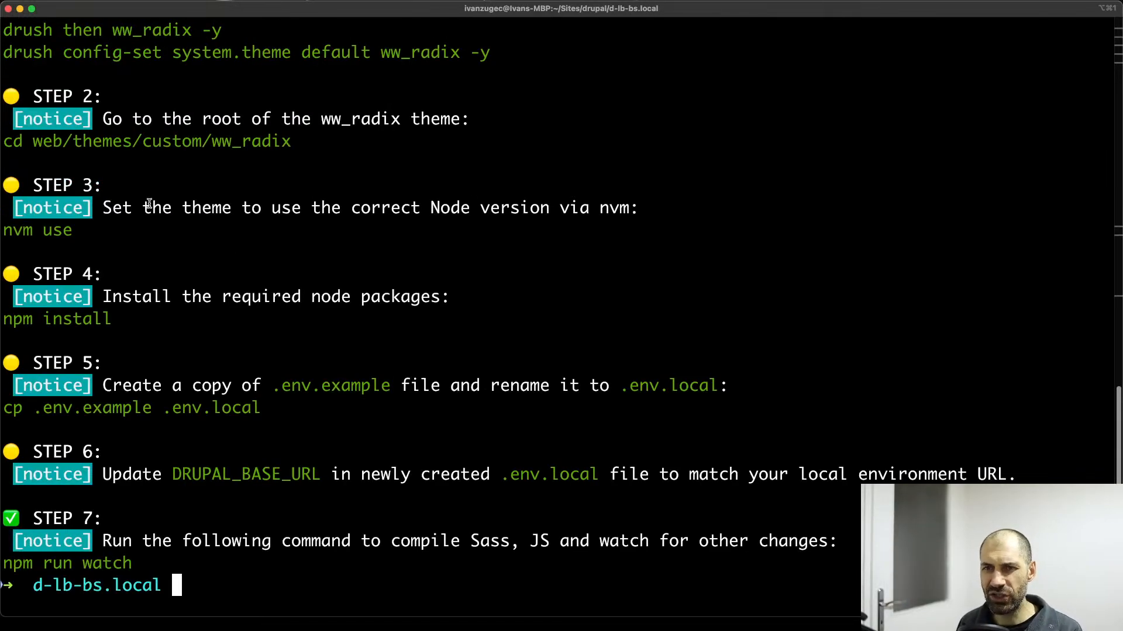
# Review the sub-theme creation output in the terminal and highlight the command "drush then ww_radix -y" under Step 1.
pyautogui.scroll(5, 149, 205)
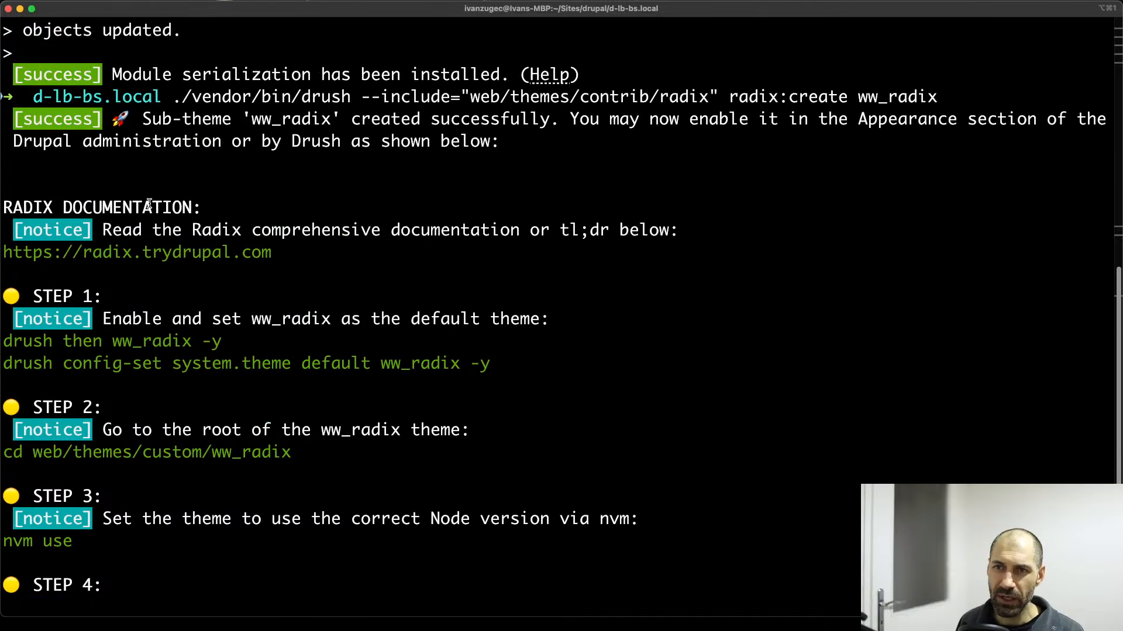
pyautogui.scroll(-4, 149, 205)
pyautogui.scroll(2, 149, 207)
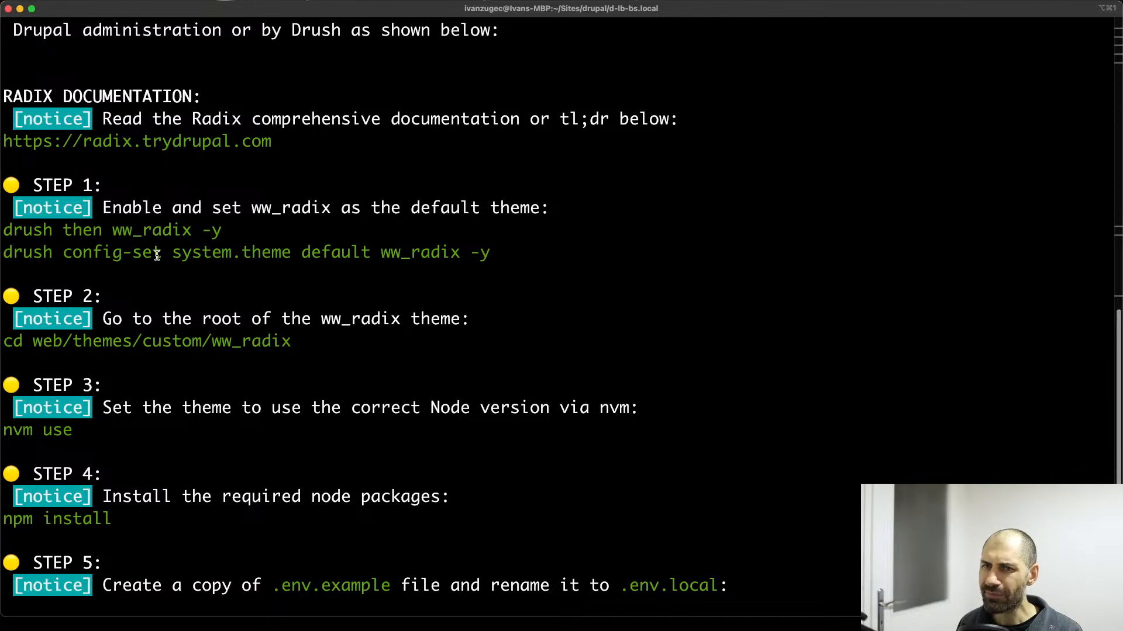
pyautogui.moveTo(3, 230); pyautogui.dragTo(222, 229)
pyautogui.click(104, 237)
# Highlight the word "then" in the Step 1 theme-enabling command, followed by both Step 1 Drush commands together.
pyautogui.doubleClick(76, 228)
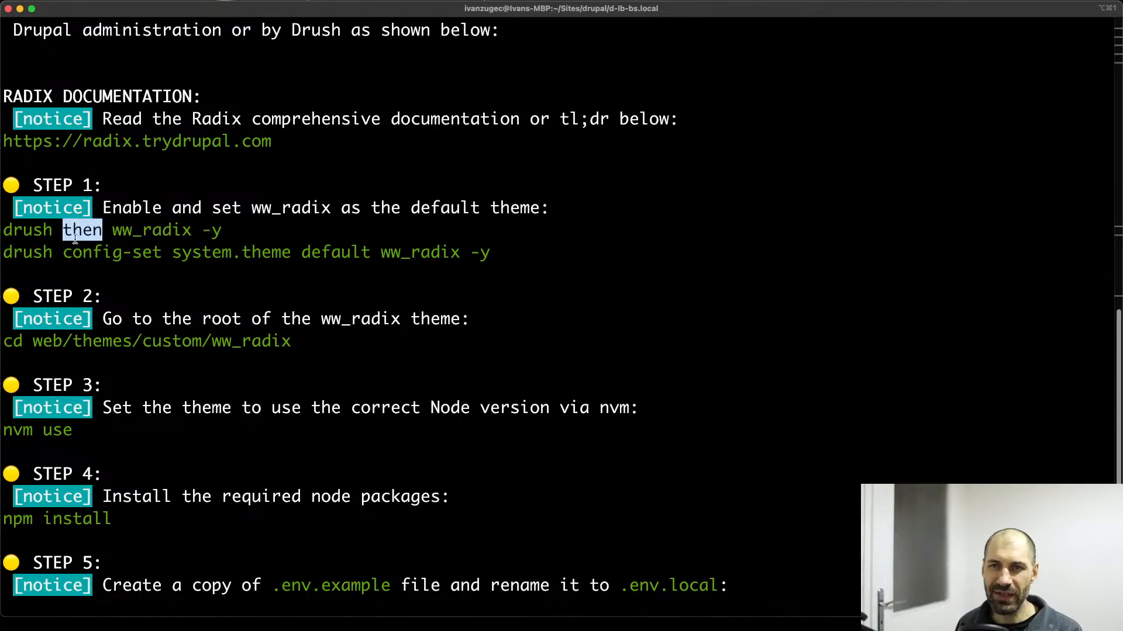
pyautogui.click(75, 236)
pyautogui.doubleClick(67, 229)
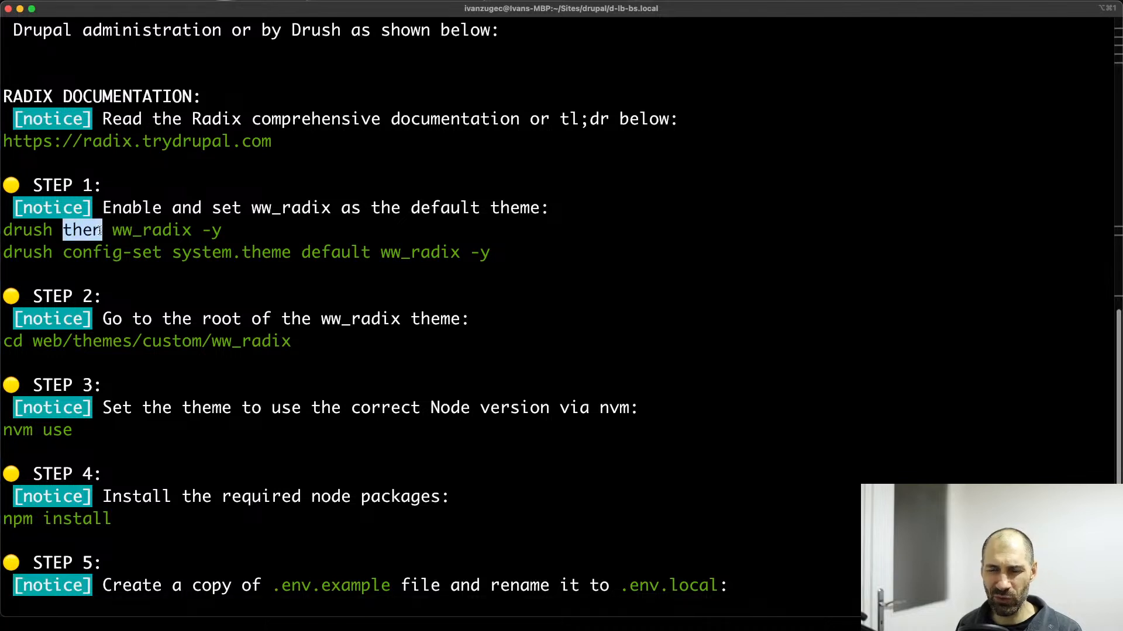
pyautogui.click(120, 231)
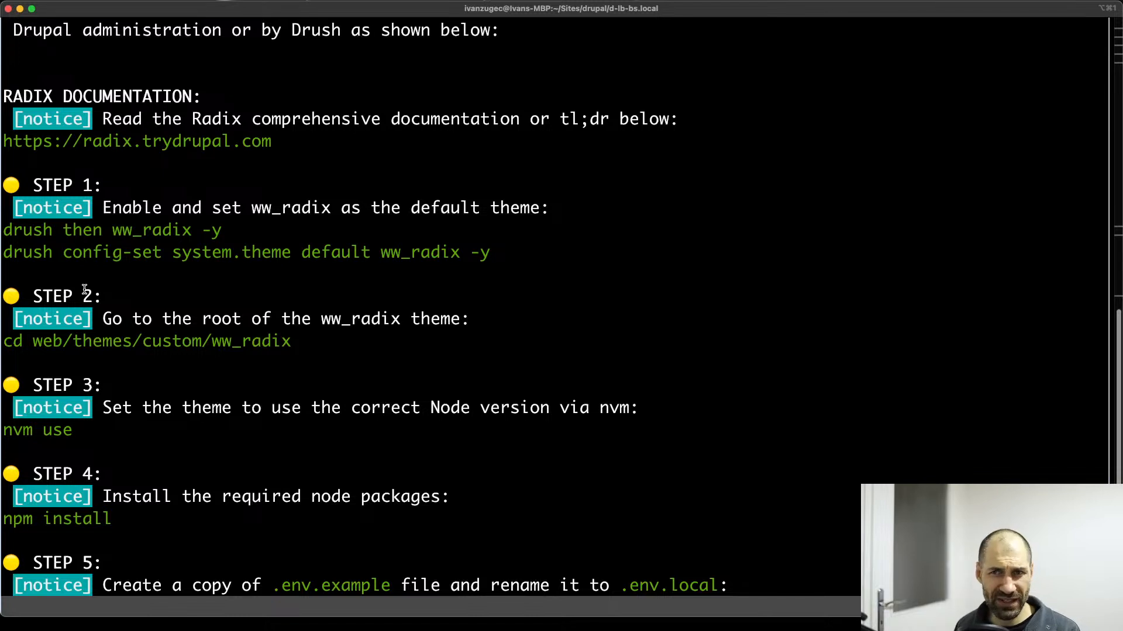
pyautogui.doubleClick(84, 231)
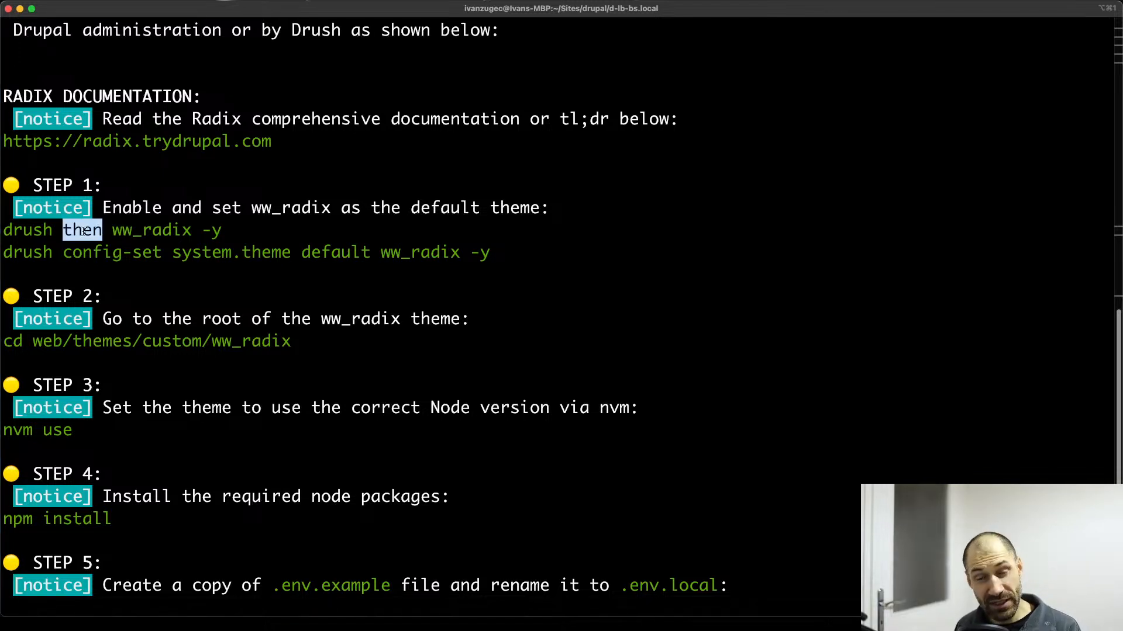
pyautogui.click(84, 231)
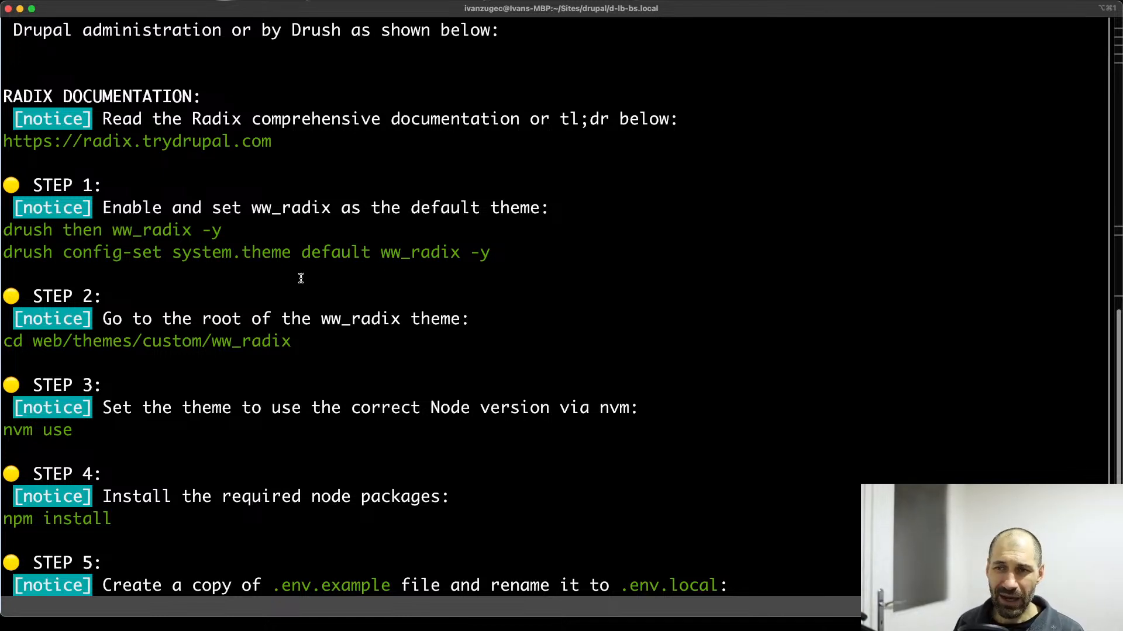
pyautogui.moveTo(490, 267); pyautogui.dragTo(1, 237)
pyautogui.click(47, 243)
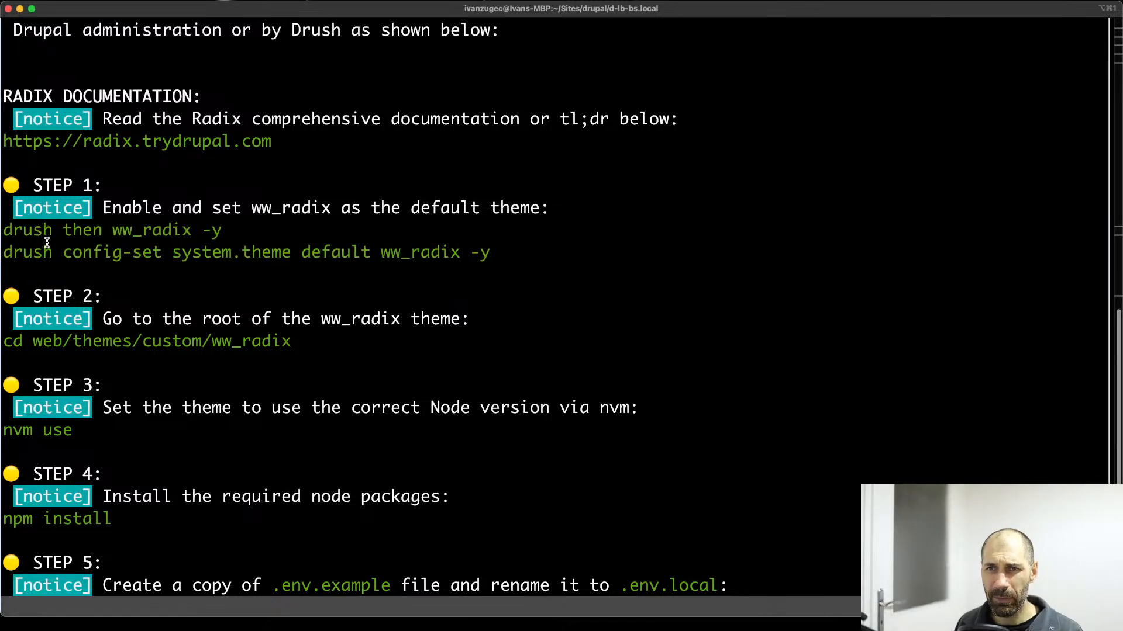
# Switch to the demo Drupal site in the browser and open its Appearance administration page.
pyautogui.press('super+Tab')
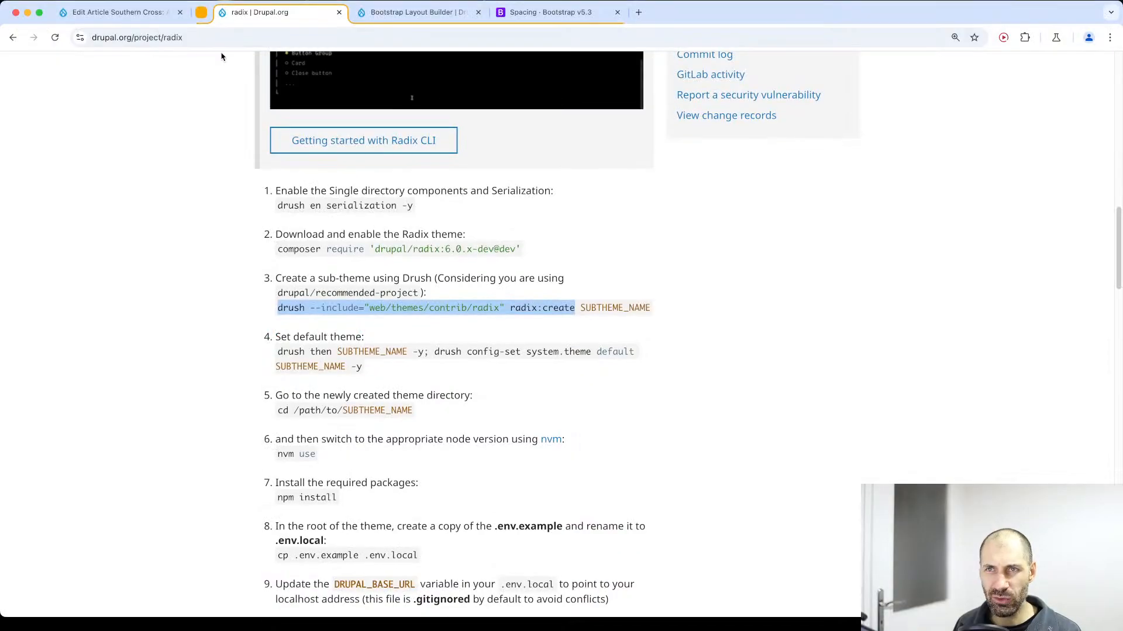
pyautogui.click(143, 12)
pyautogui.scroll(10, 196, 230)
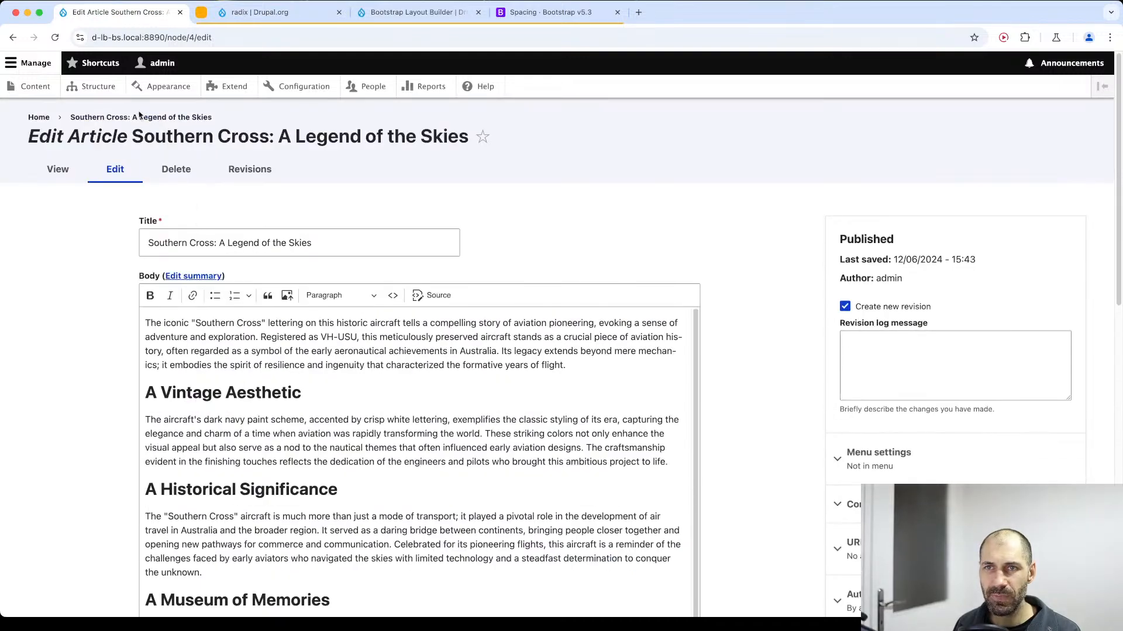
pyautogui.click(169, 86)
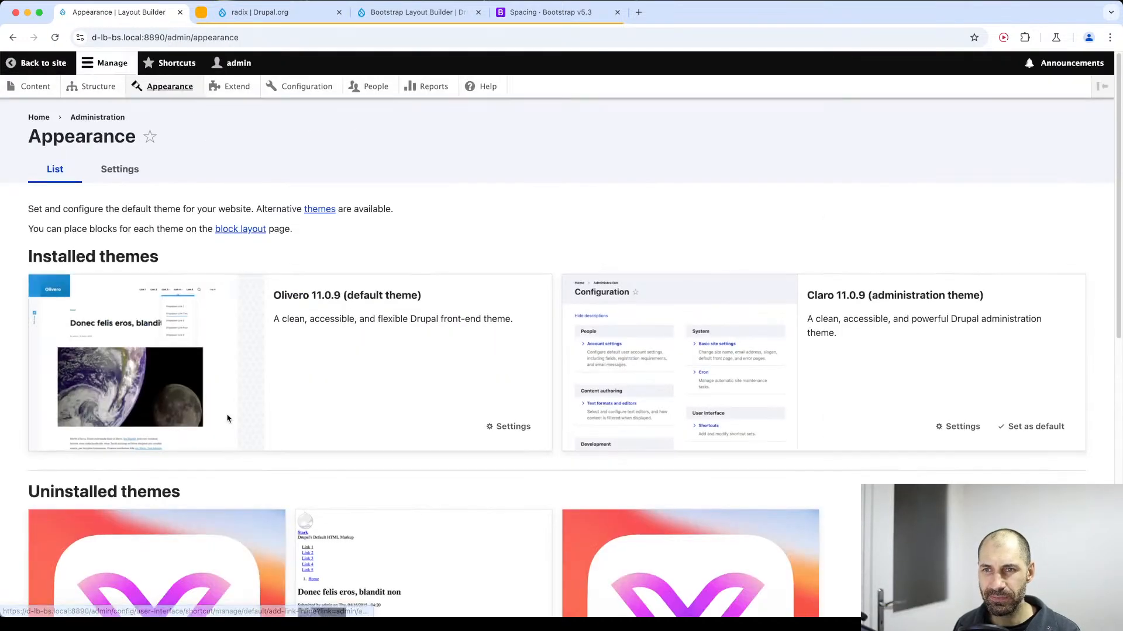
# Find the ww_radix theme among the uninstalled themes and highlight its name and version.
pyautogui.scroll(-6, 472, 462)
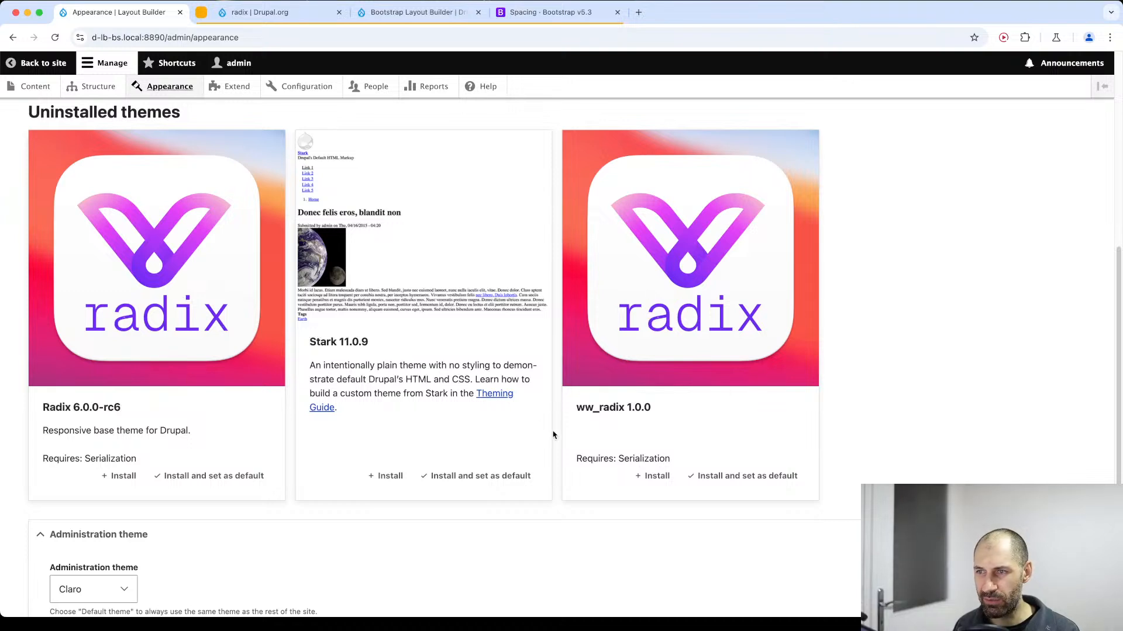
pyautogui.moveTo(576, 406); pyautogui.dragTo(698, 412)
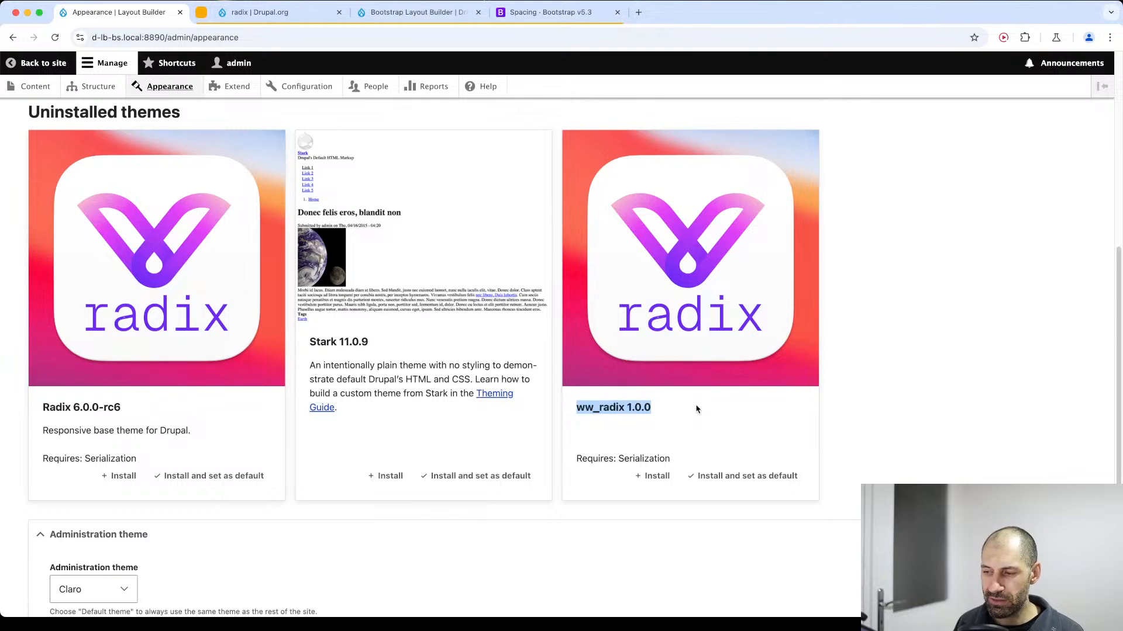
pyautogui.click(680, 414)
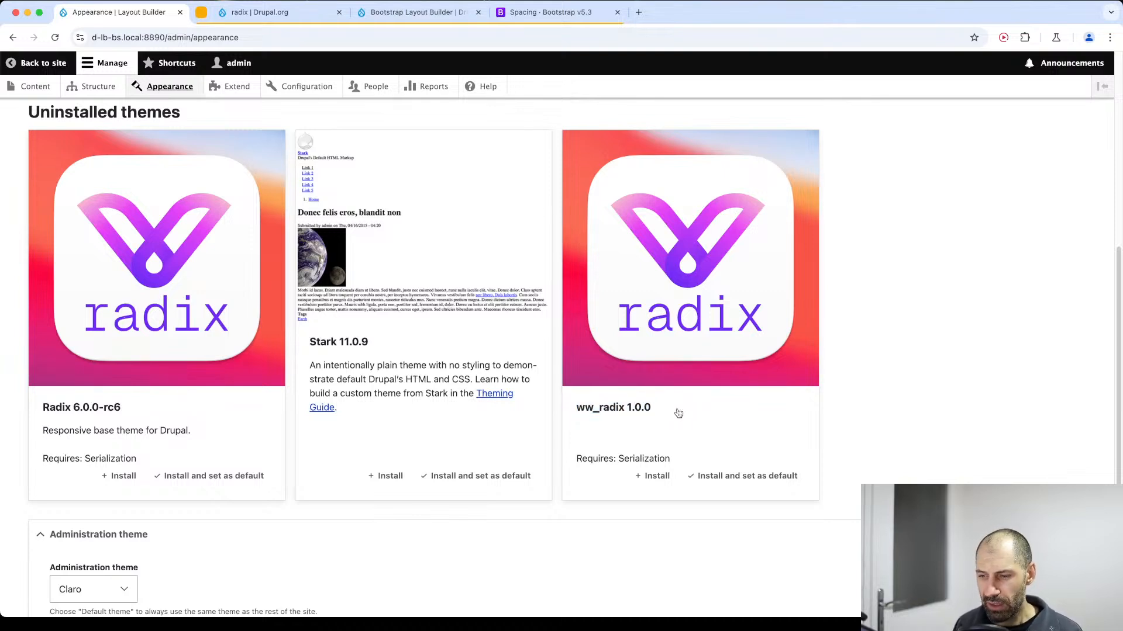
# Switch to VS Code and examine the files generated in web/themes/custom/ww_radix.
pyautogui.press('super+Tab')
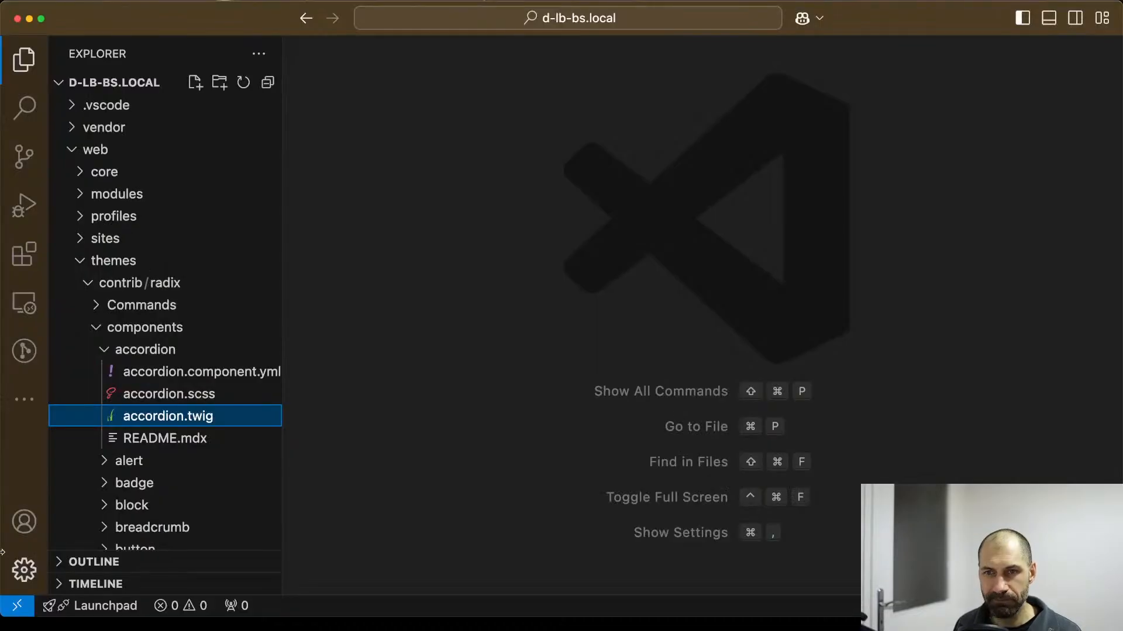
pyautogui.click(81, 261)
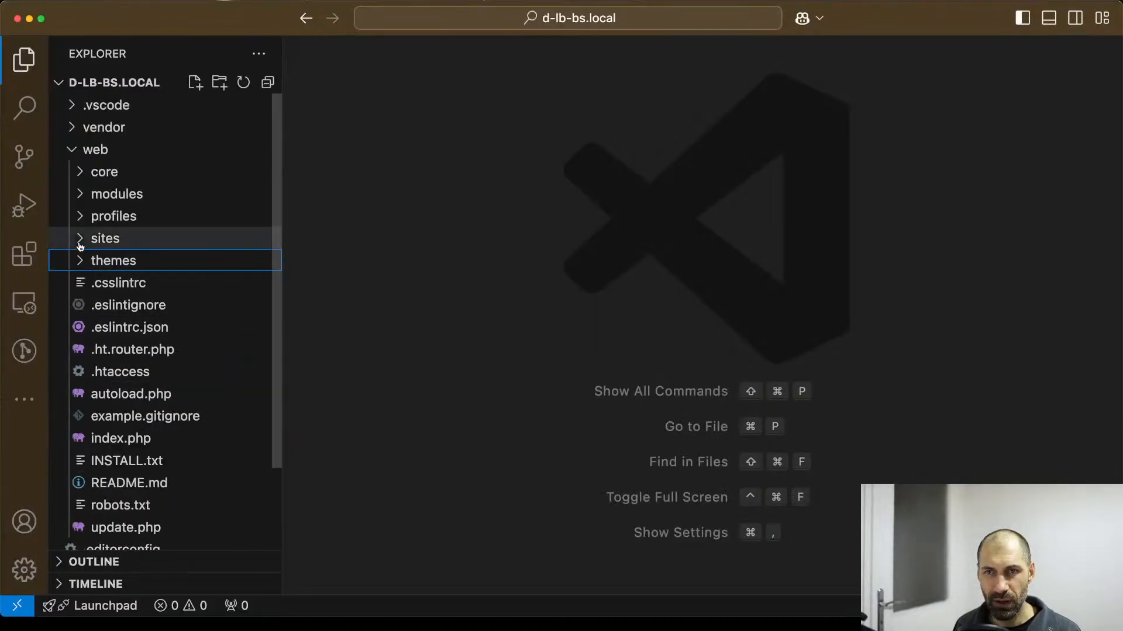
pyautogui.click(82, 261)
pyautogui.click(87, 283)
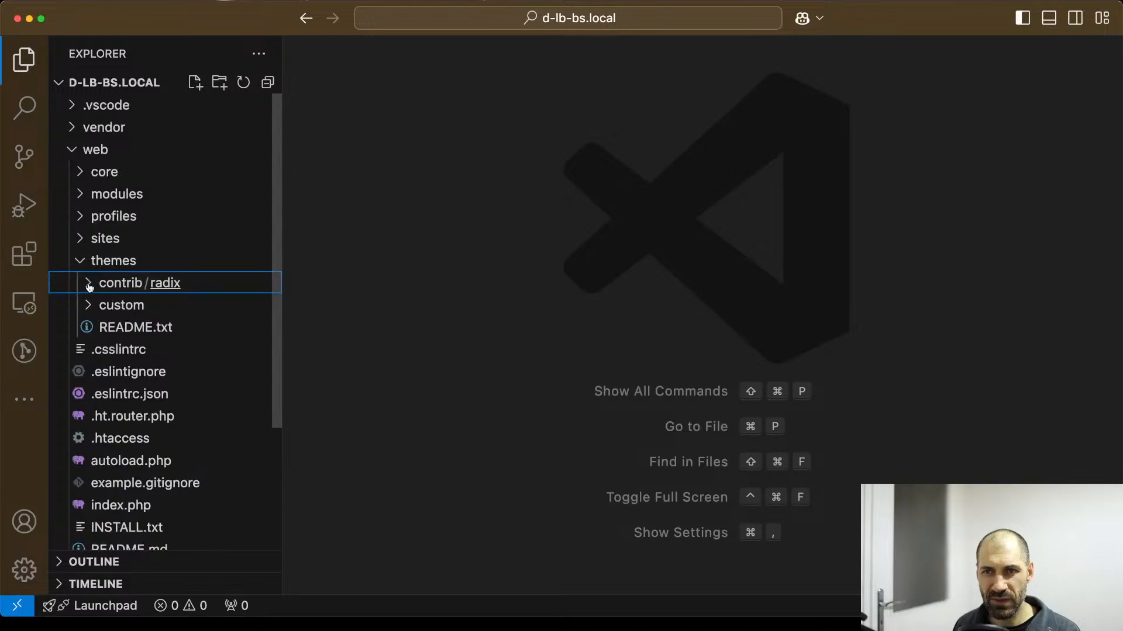
pyautogui.click(91, 305)
pyautogui.scroll(-5, 166, 310)
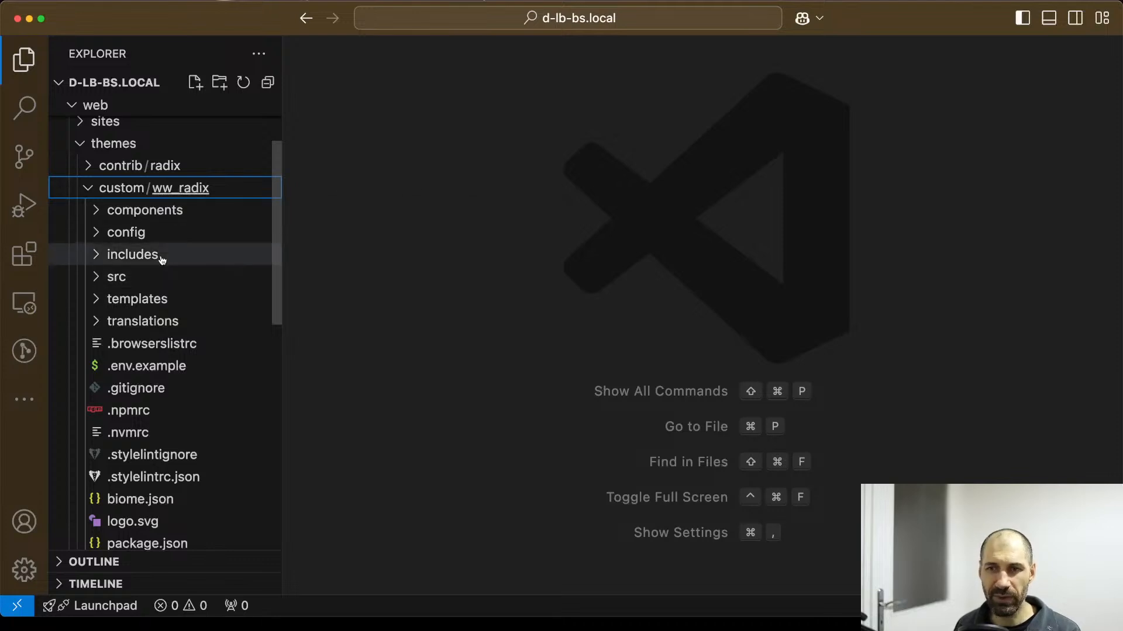
pyautogui.scroll(-4, 165, 275)
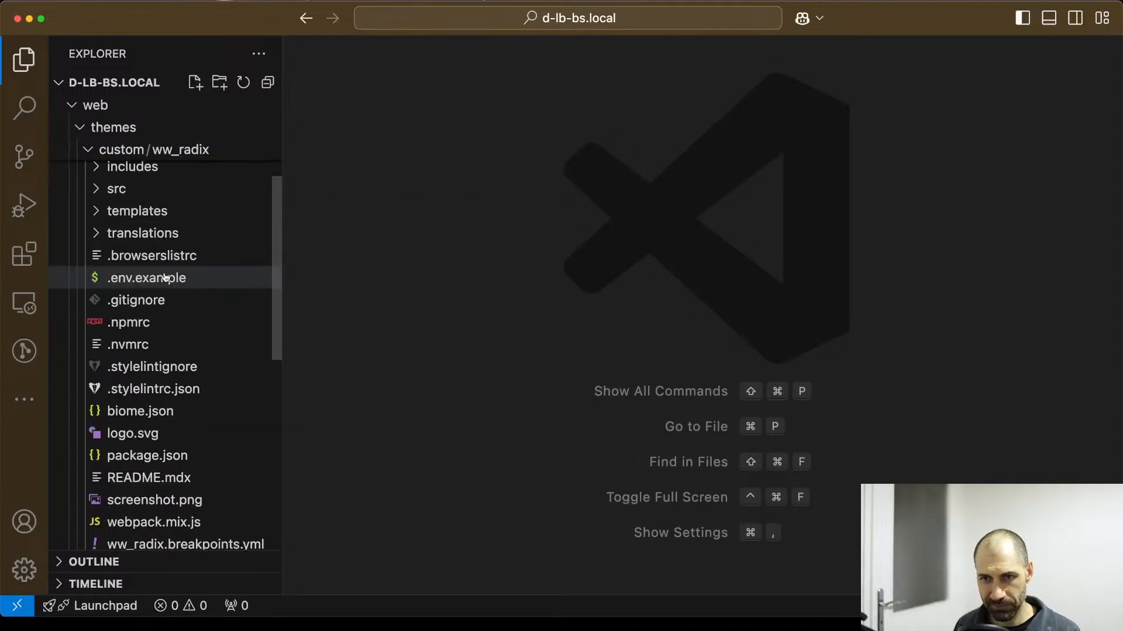
pyautogui.scroll(3, 167, 264)
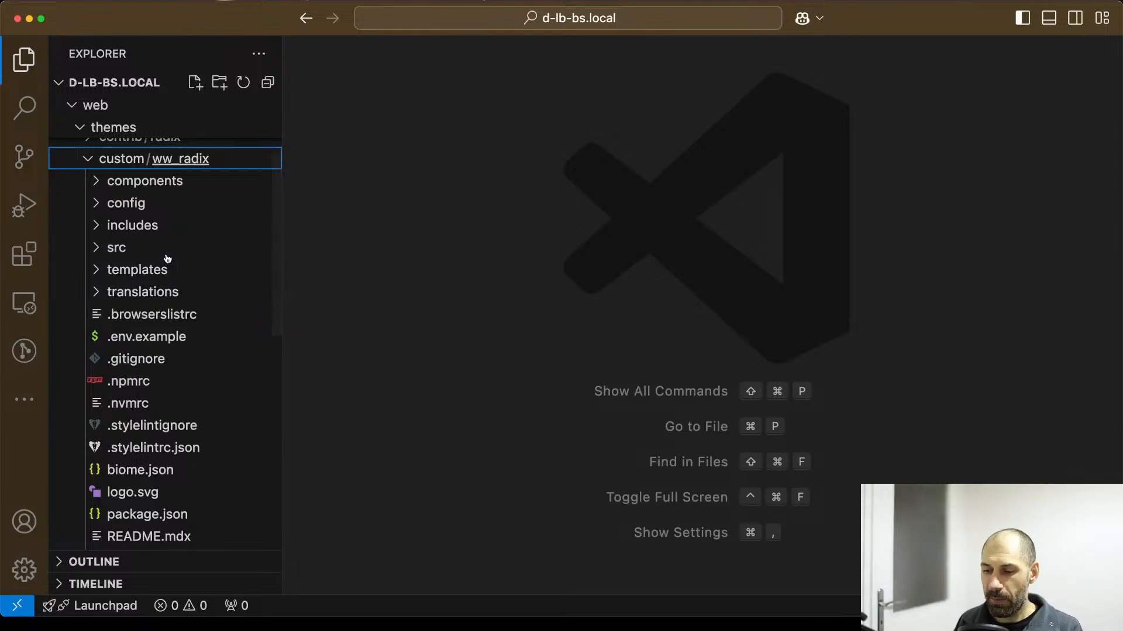
# Return to the site's Appearance page in the browser and install ww_radix as the default theme.
pyautogui.press('super+Tab')
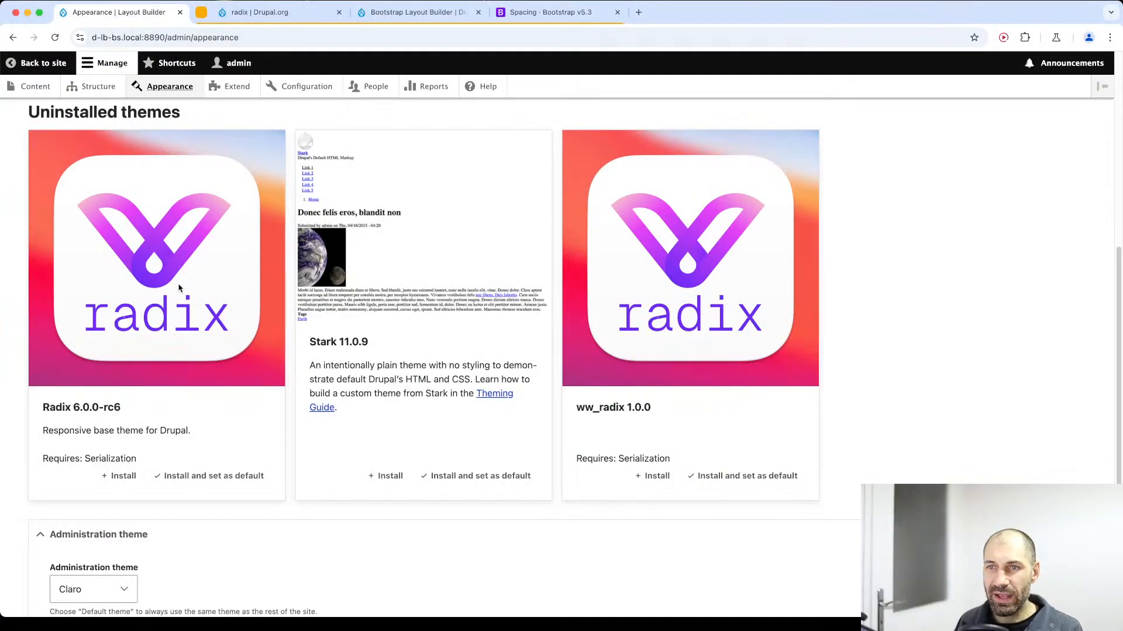
pyautogui.click(738, 477)
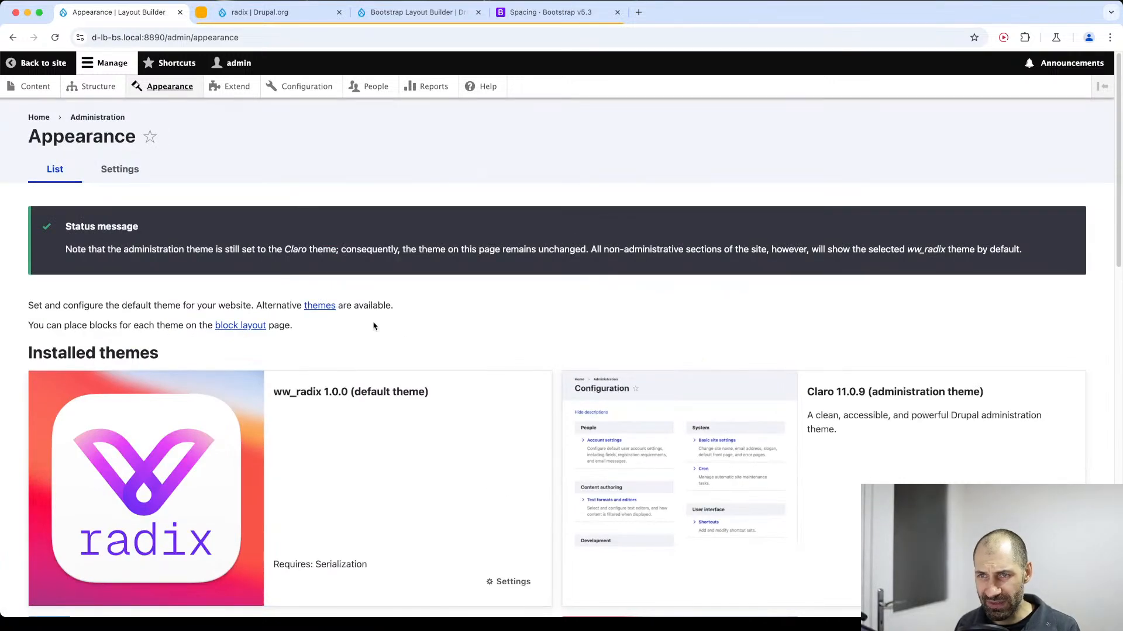
# Highlight the Step 1 instructions in the terminal output and view the Drupal site's front page in the browser.
pyautogui.press('super+Tab')
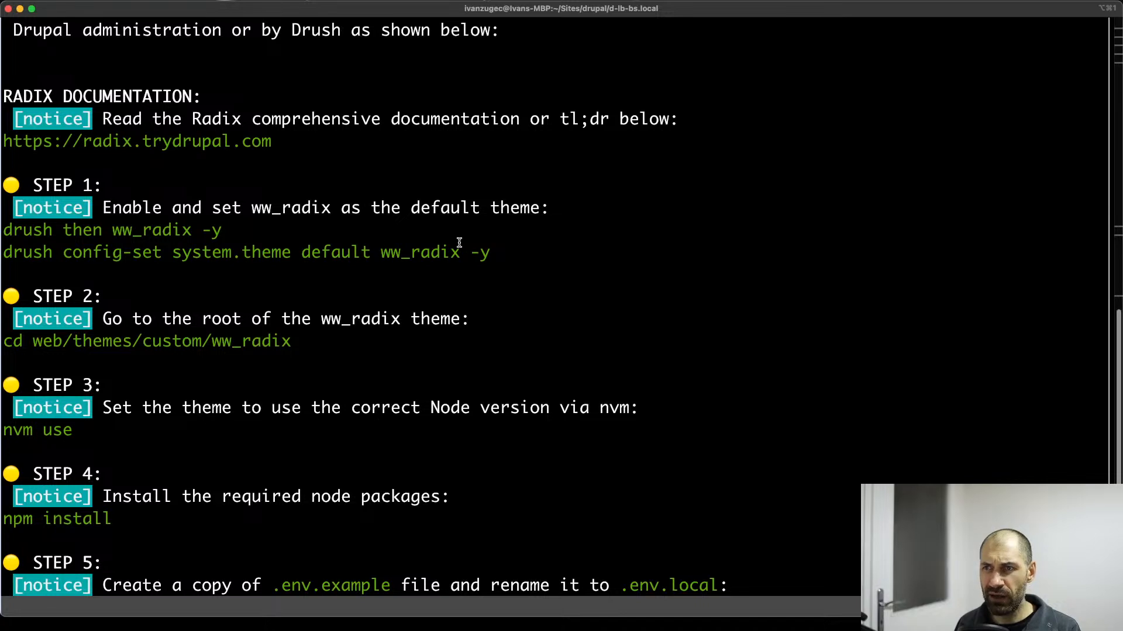
pyautogui.moveTo(497, 254); pyautogui.dragTo(37, 202)
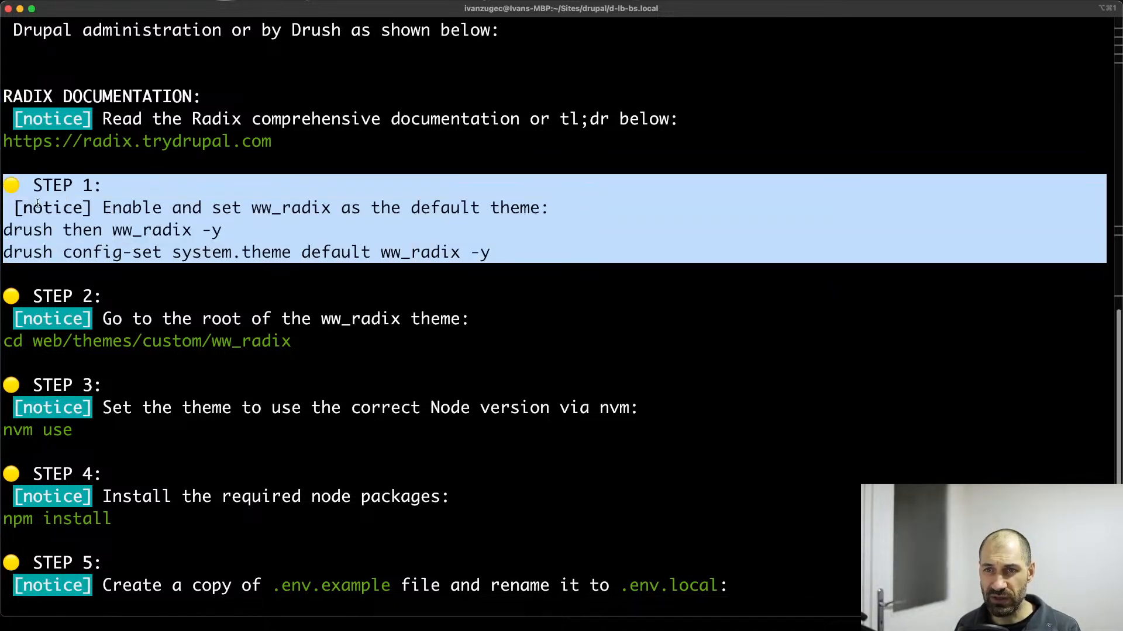
pyautogui.click(212, 223)
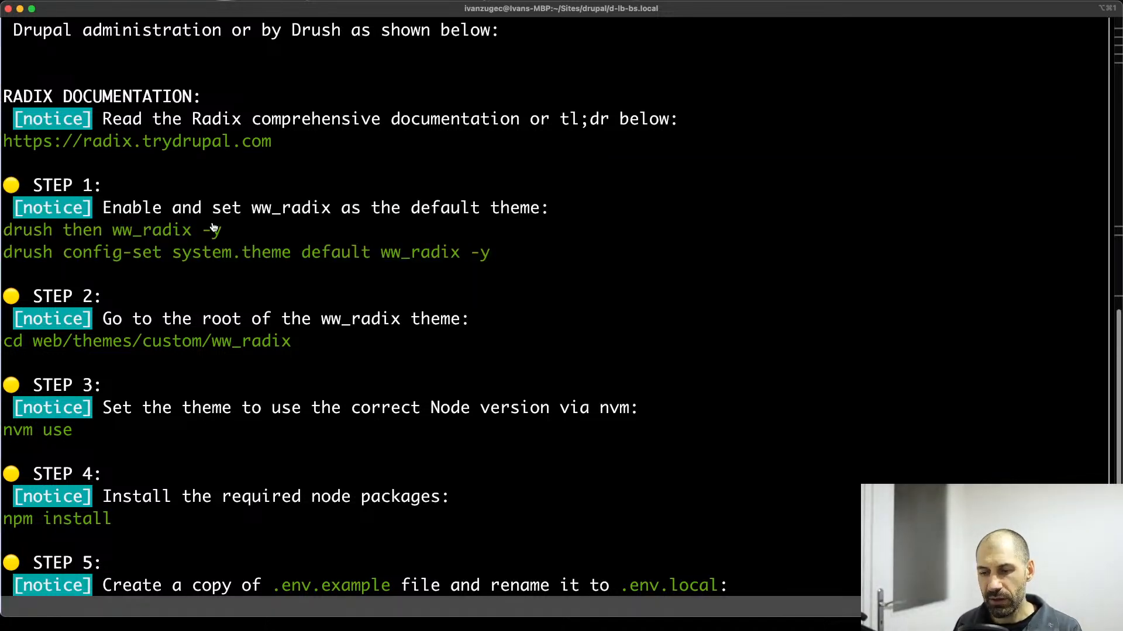
pyautogui.press('super+Tab')
pyautogui.click(34, 120)
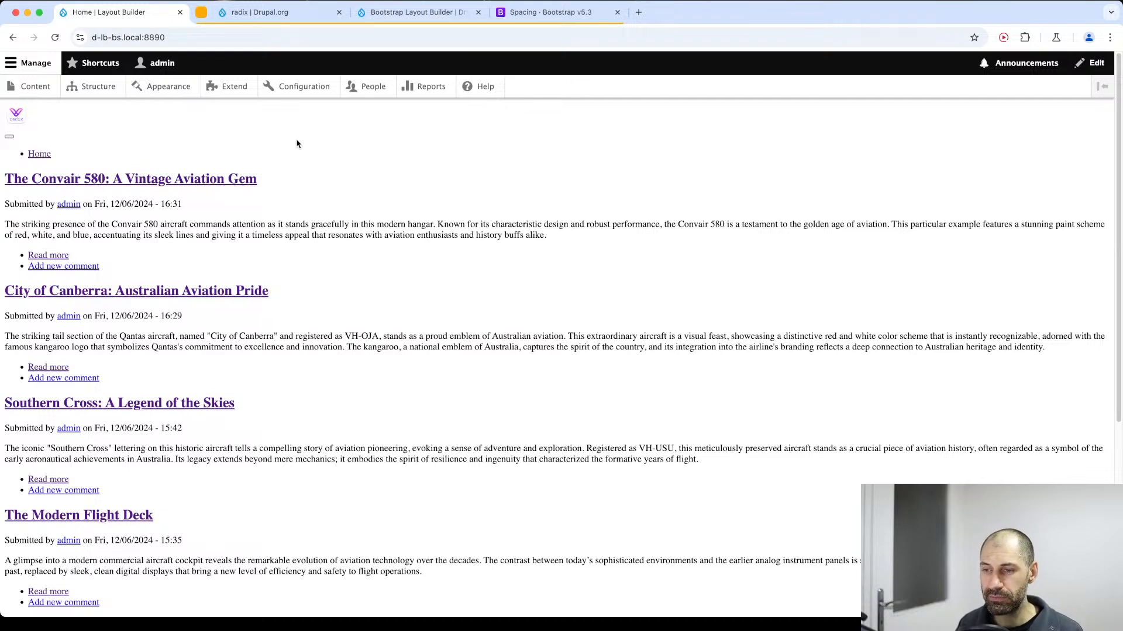
# Change the terminal to the theme folder by running the Step 2 command cd web/themes/custom/ww_radix.
pyautogui.press('super+Tab')
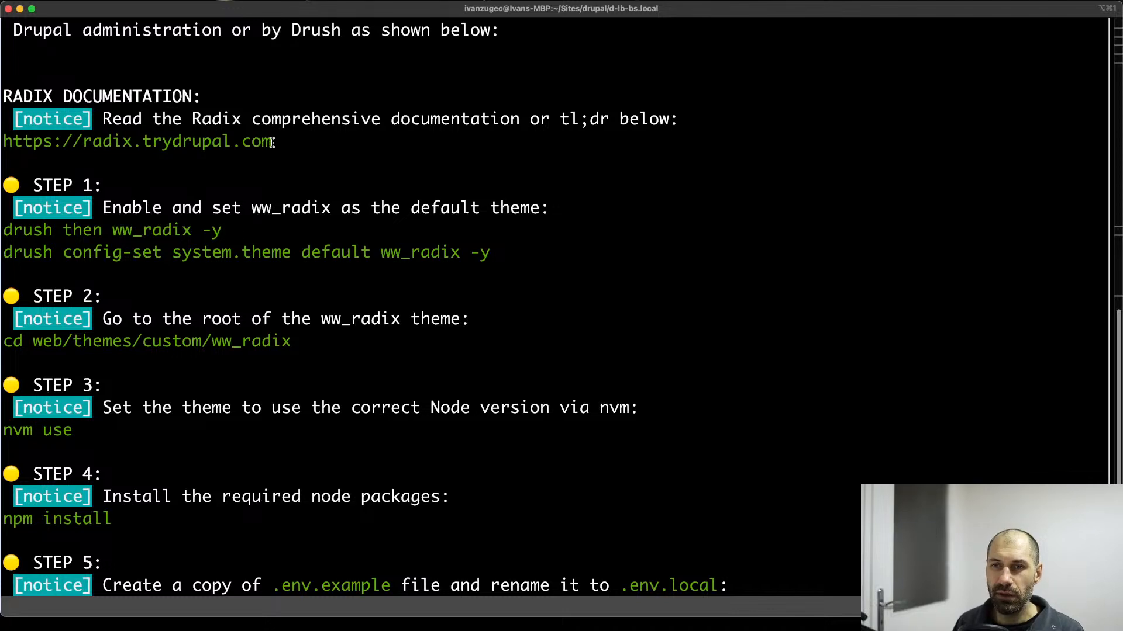
pyautogui.scroll(-2, 300, 352)
pyautogui.moveTo(290, 298); pyautogui.dragTo(4, 290)
pyautogui.press('super+c')
pyautogui.scroll(-3, 274, 380)
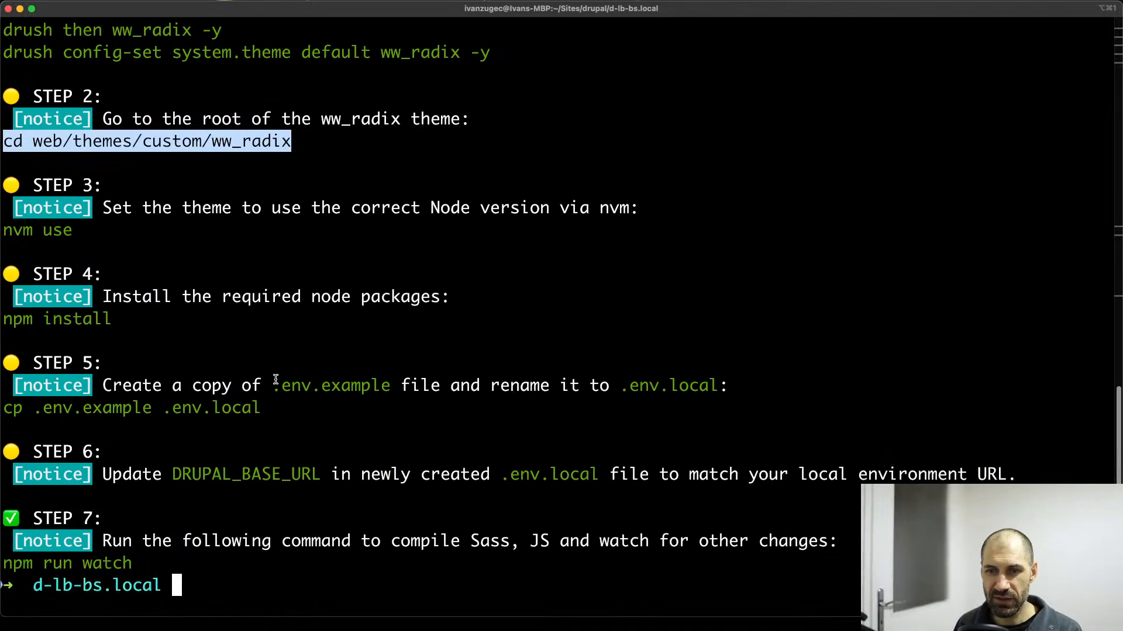
pyautogui.press('super+v')
pyautogui.press('Return')
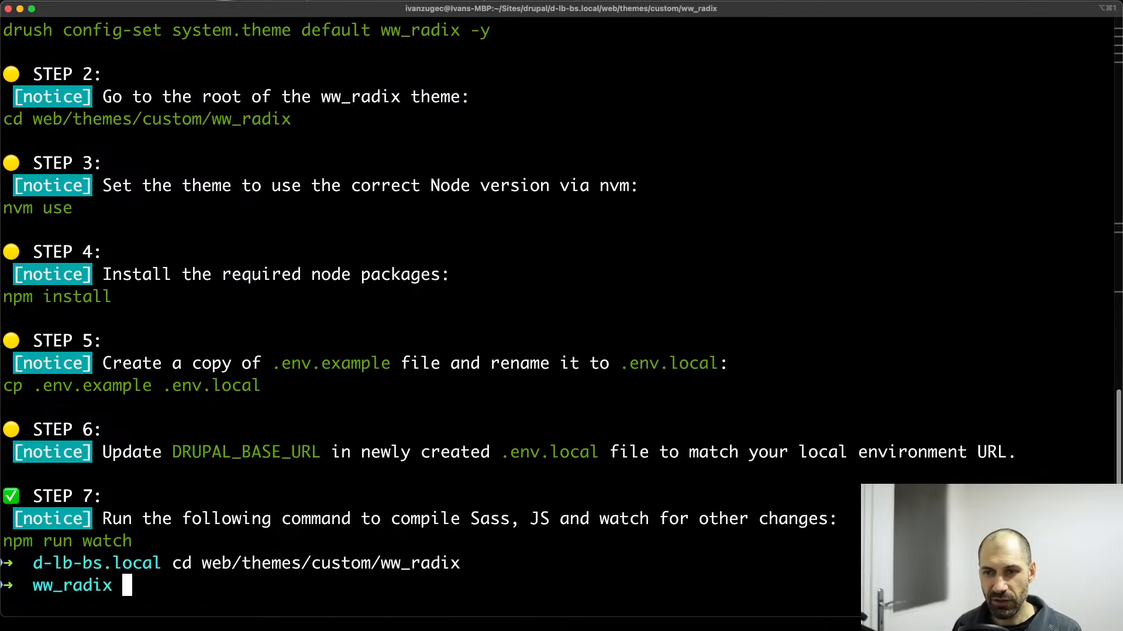
# Highlight the nvm use command under Step 3 of the sub-theme instructions.
pyautogui.scroll(5, 217, 522)
pyautogui.scroll(-2, 122, 380)
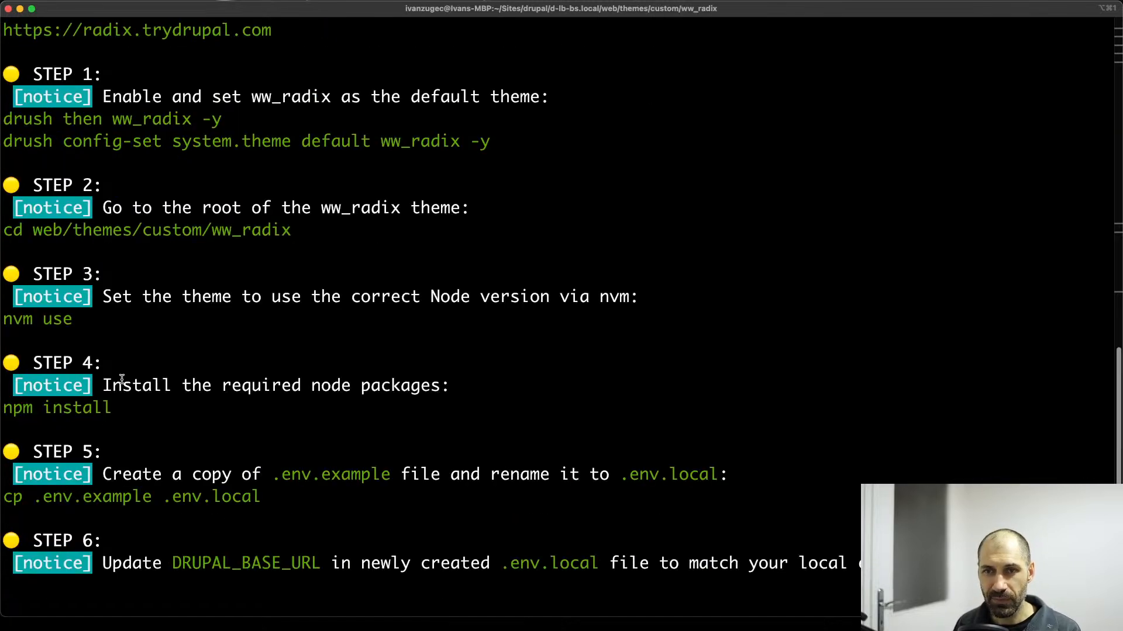
pyautogui.moveTo(73, 317); pyautogui.dragTo(2, 319)
pyautogui.press('super+c')
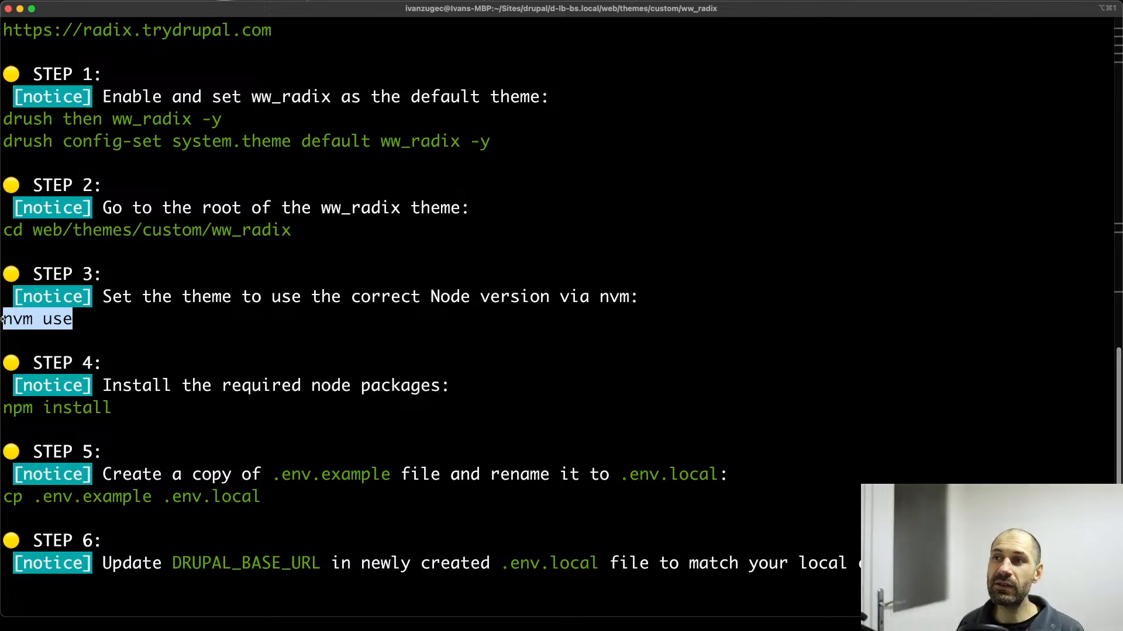
# Switch to VS Code and examine the Node version specified in the ww_radix theme's .nvmrc file.
pyautogui.press('super+Tab')
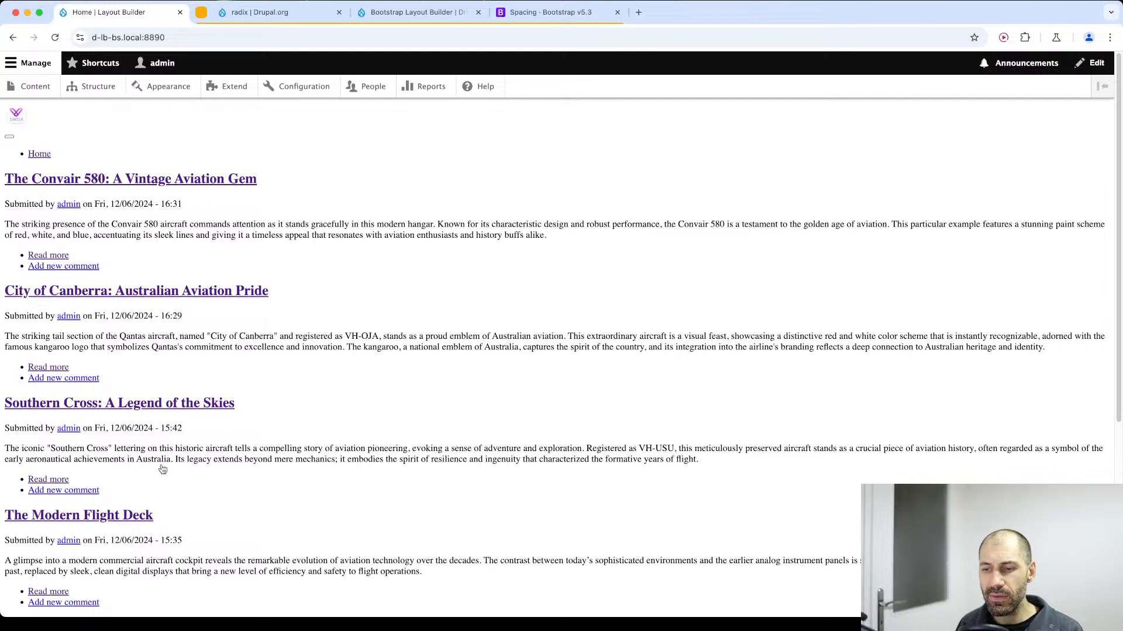
pyautogui.press('super+Tab')
pyautogui.click(151, 386)
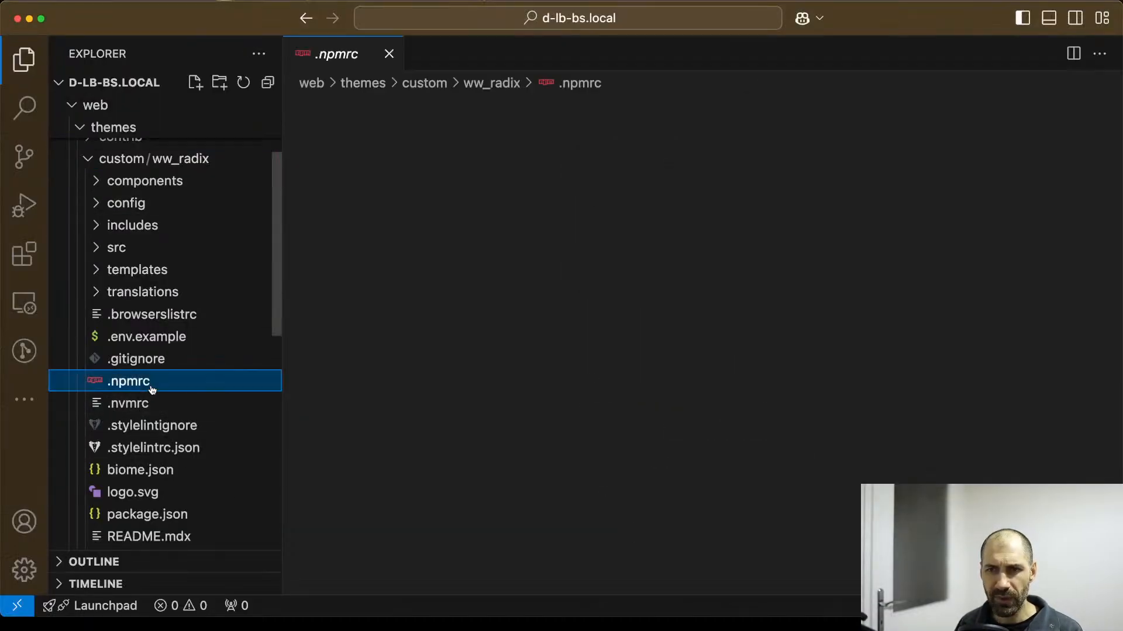
pyautogui.click(143, 405)
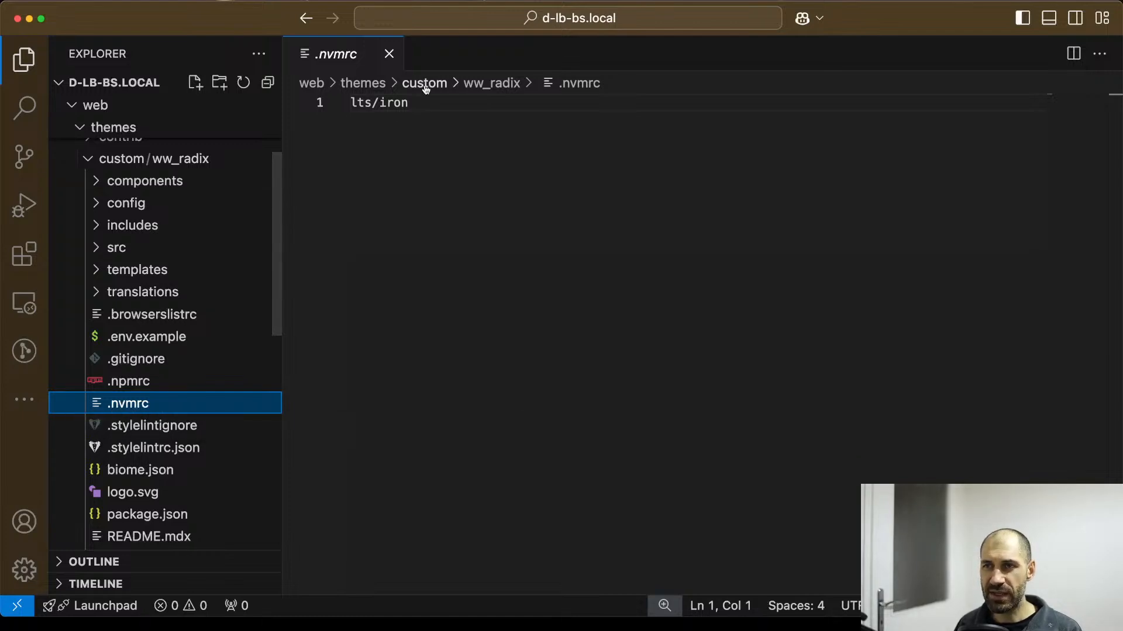
pyautogui.click(427, 109)
pyautogui.keyDown('shift'); pyautogui.click(339, 110); pyautogui.keyUp('shift')
pyautogui.click(401, 125)
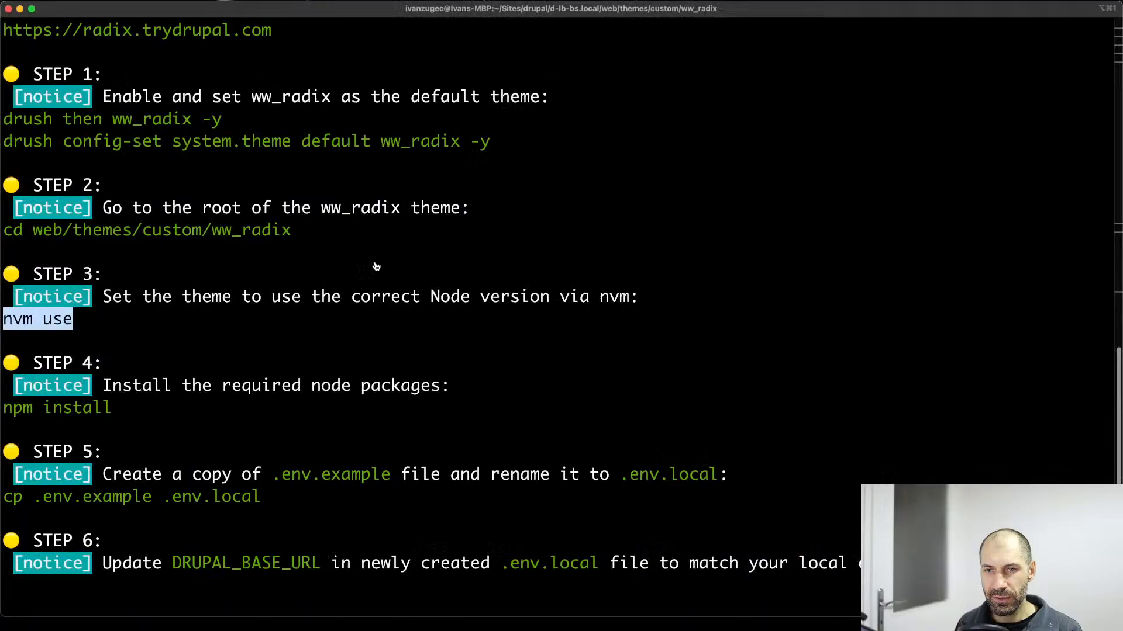
pyautogui.scroll(-3, 329, 446)
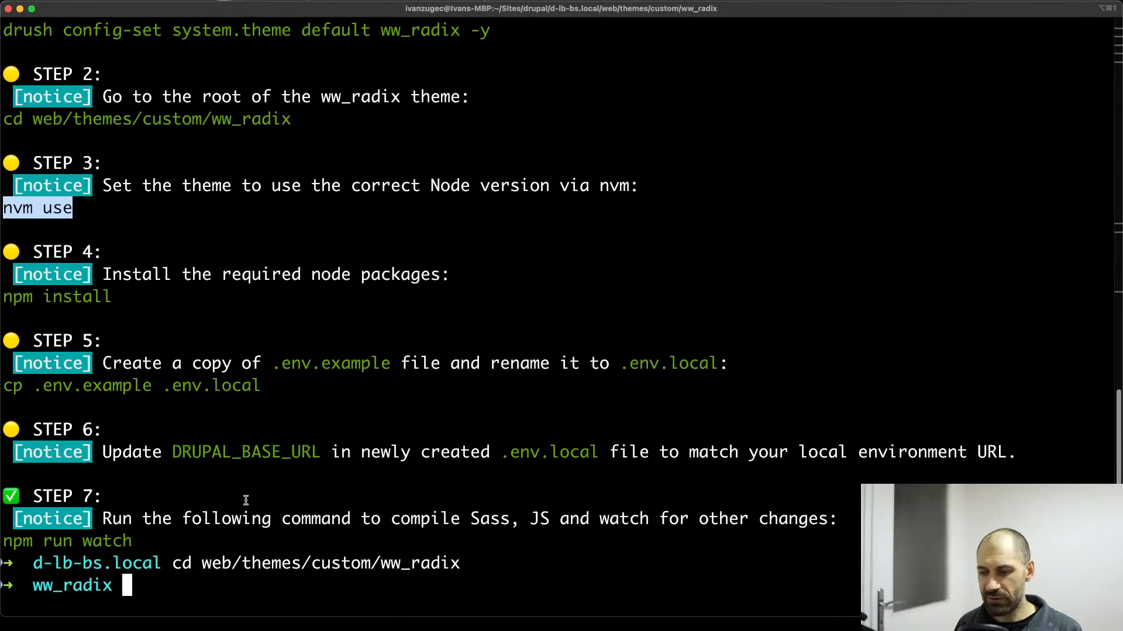
pyautogui.press('super+v')
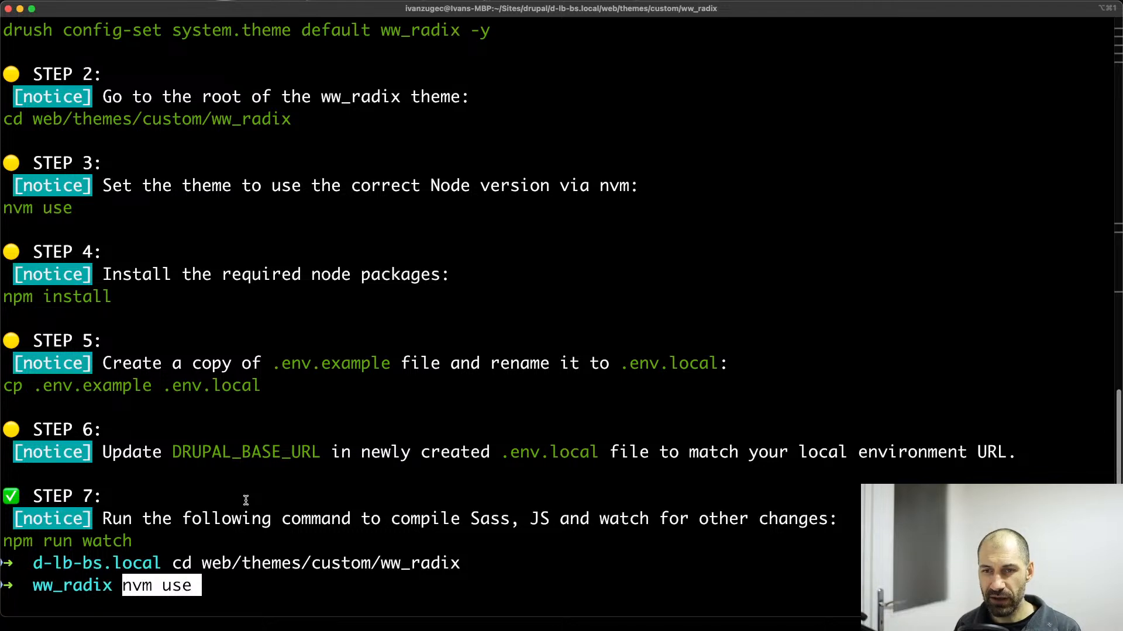
pyautogui.press('BackSpace')
pyautogui.press('BackSpace')
pyautogui.press('BackSpace')
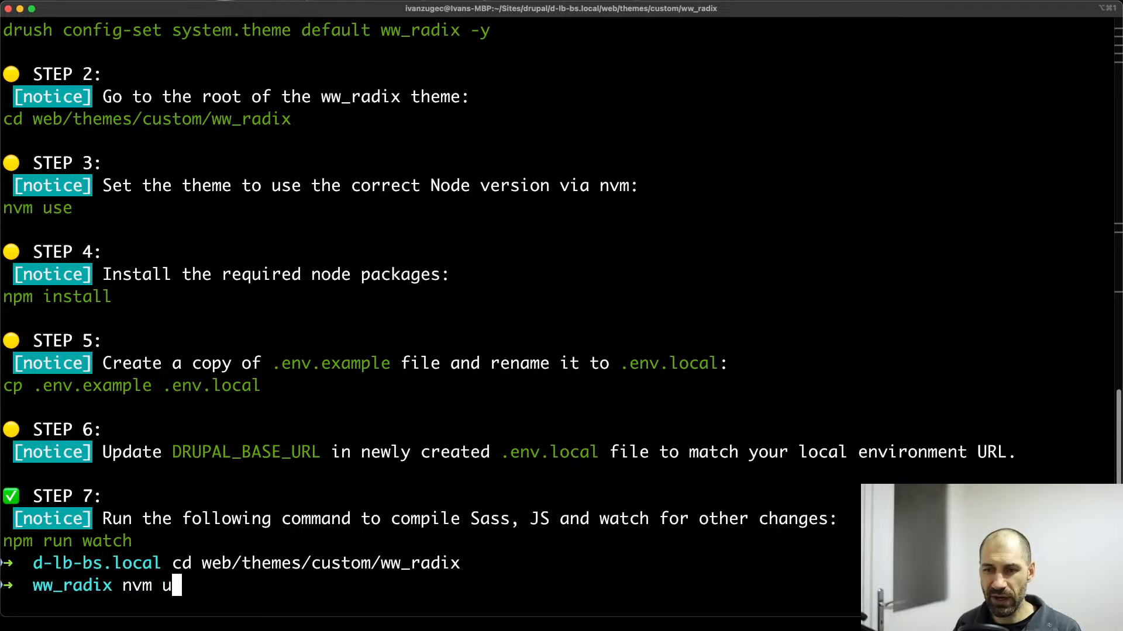
pyautogui.press('BackSpace')
pyautogui.press('BackSpace')
pyautogui.press('BackSpace')
pyautogui.press('BackSpace')
pyautogui.press('BackSpace')
# Clear the terminal and list the installed Node versions with nvm list.
pyautogui.write('clear')
pyautogui.press('Return')
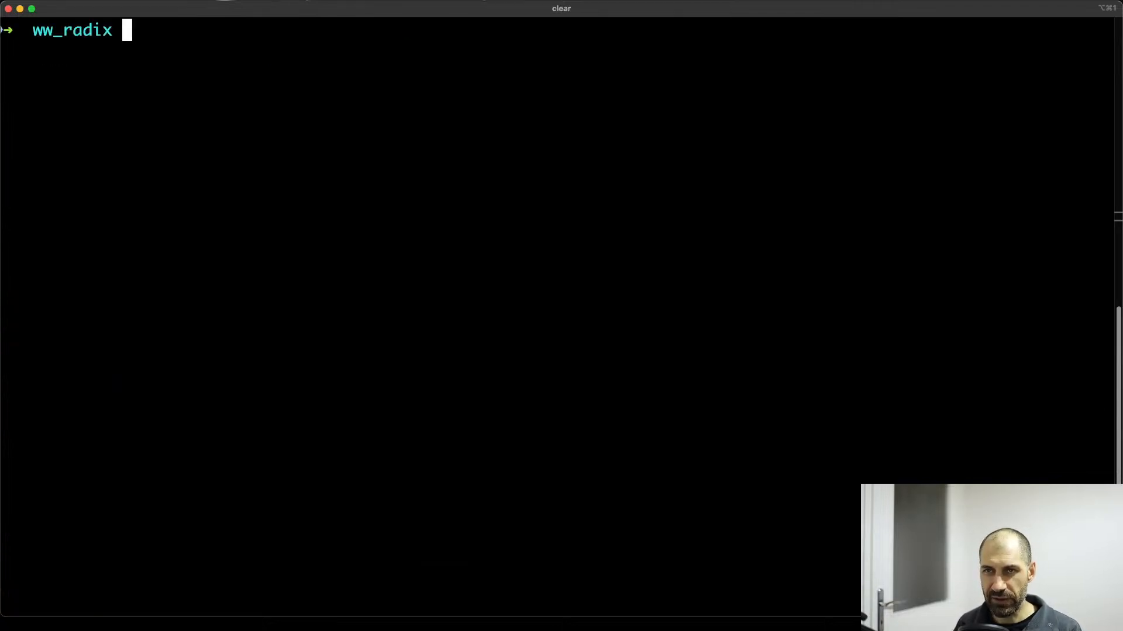
pyautogui.write('nvm list')
pyautogui.press('Return')
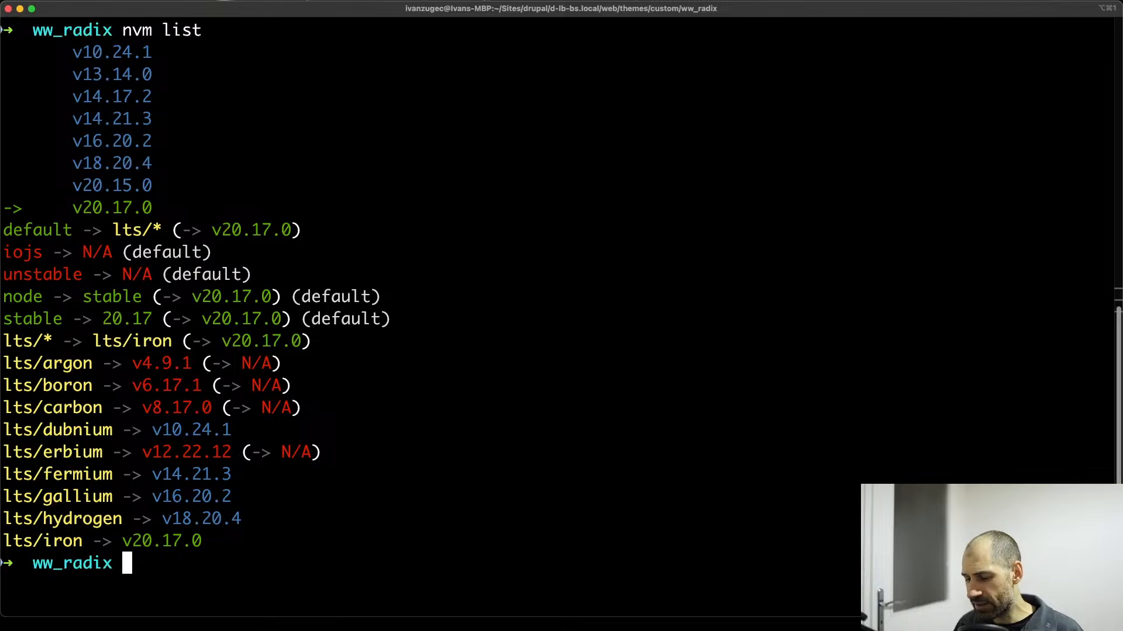
pyautogui.press('Up')
pyautogui.press('BackSpace')
pyautogui.press('BackSpace')
pyautogui.press('BackSpace')
pyautogui.press('BackSpace')
pyautogui.write('use')
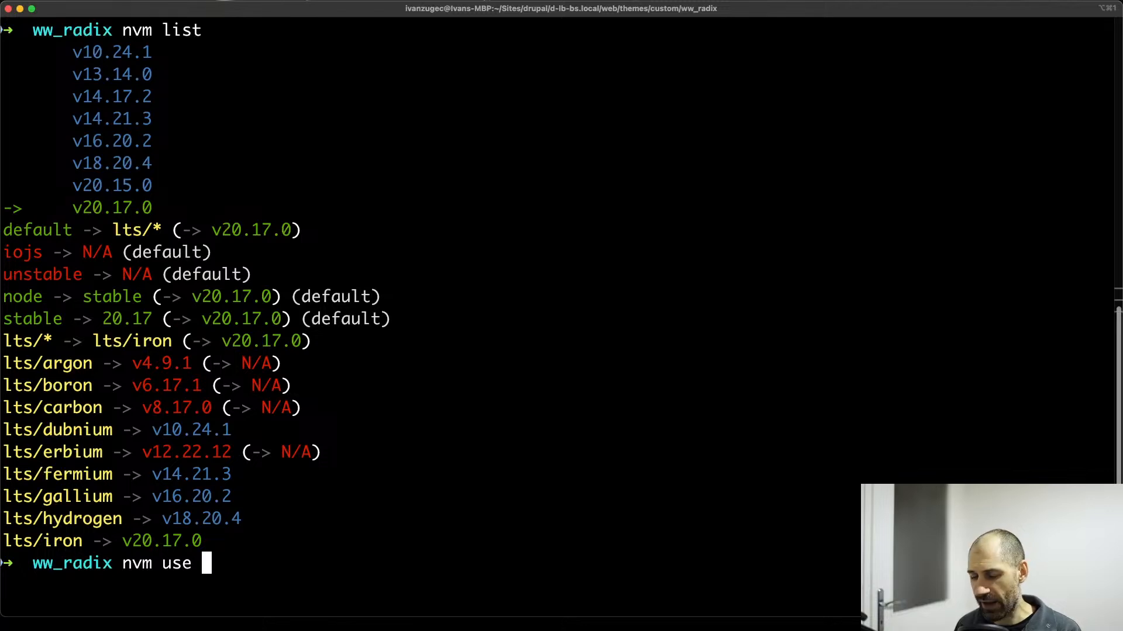
pyautogui.press('BackSpace')
pyautogui.press('BackSpace')
pyautogui.press('BackSpace')
pyautogui.press('BackSpace')
pyautogui.press('BackSpace')
pyautogui.press('BackSpace')
pyautogui.press('BackSpace')
pyautogui.press('BackSpace')
pyautogui.write('n')
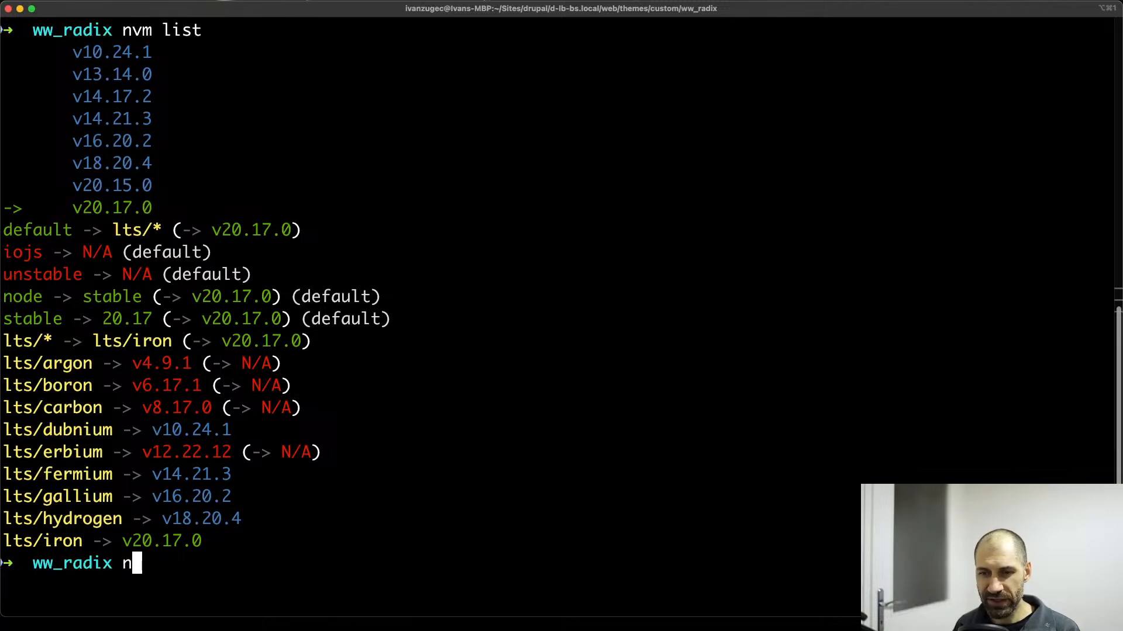
pyautogui.press('BackSpace')
# Run nvm use in the ww_radix folder and highlight the npm version and the .nvmrc file name in its output.
pyautogui.write('nv')
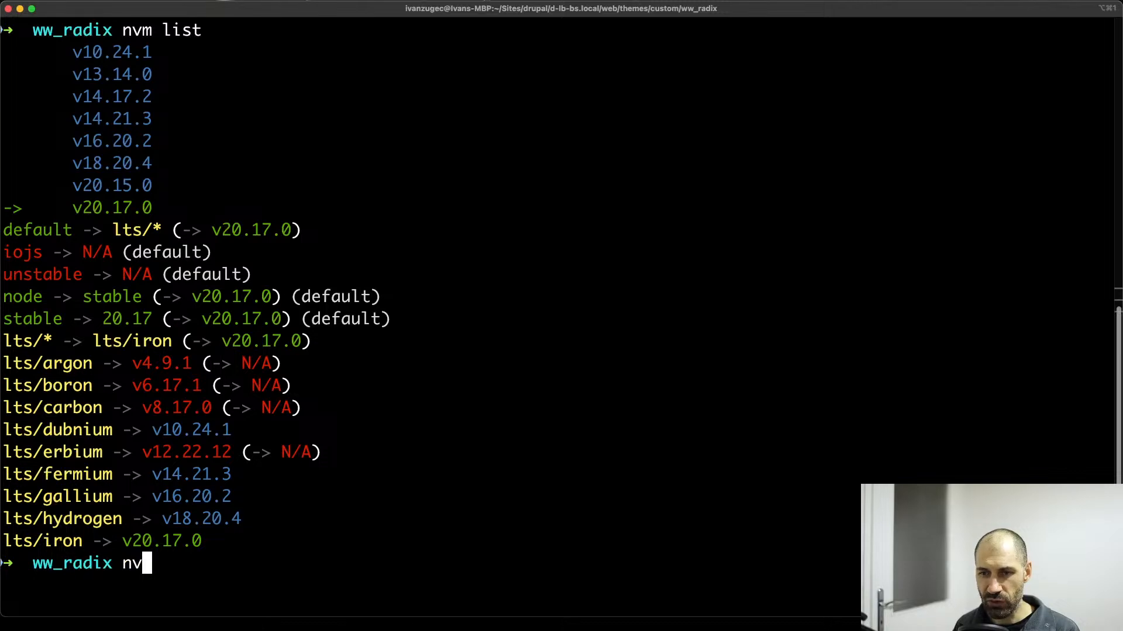
pyautogui.write('m use')
pyautogui.press('Return')
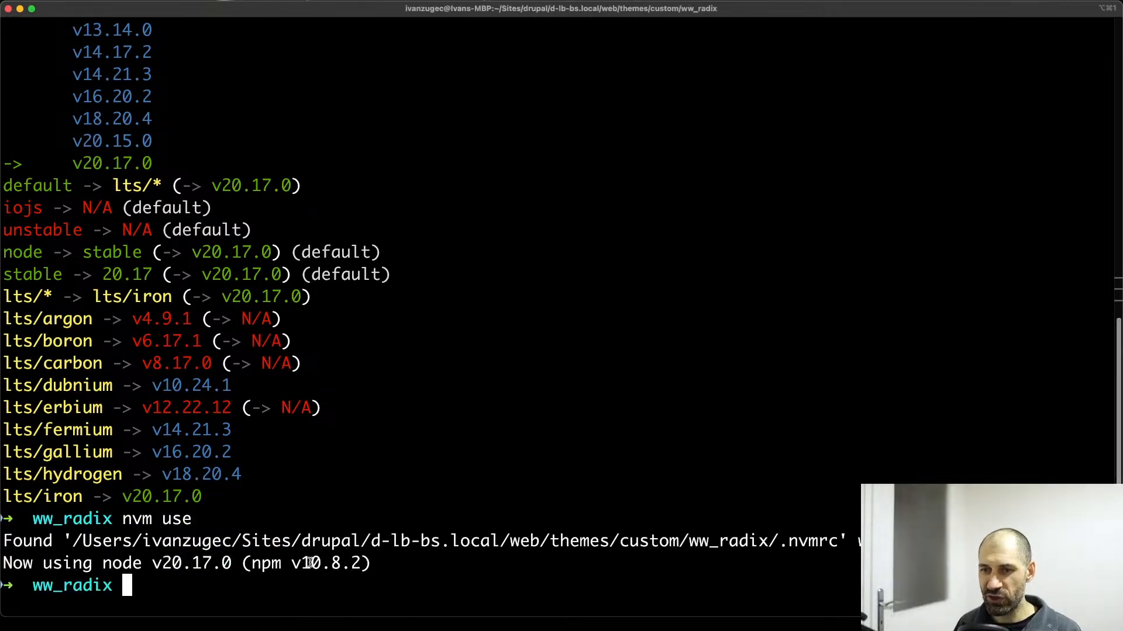
pyautogui.moveTo(363, 564); pyautogui.dragTo(250, 563)
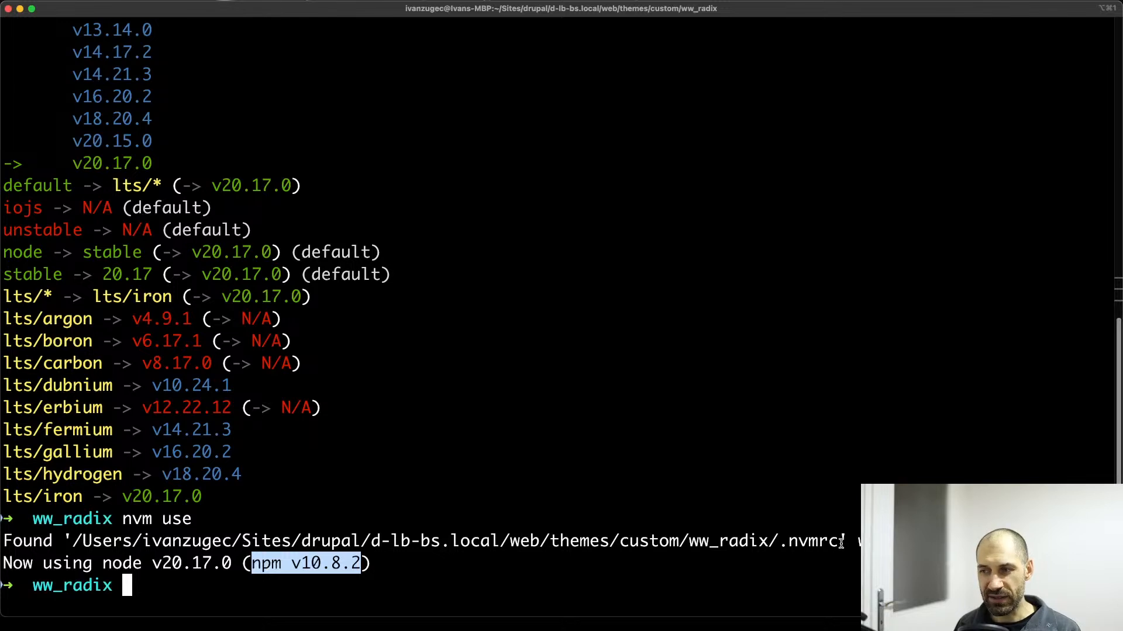
pyautogui.moveTo(842, 543); pyautogui.dragTo(783, 541)
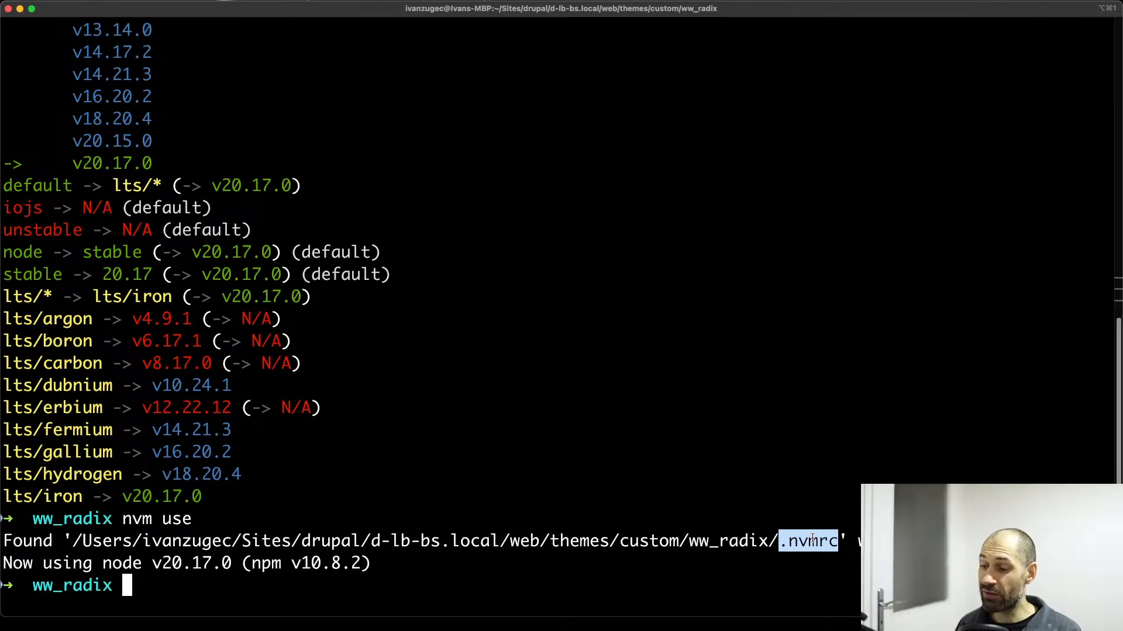
# Highlight the full path of the .nvmrc file in the nvm use output, and clear the highlight.
pyautogui.doubleClick(807, 539)
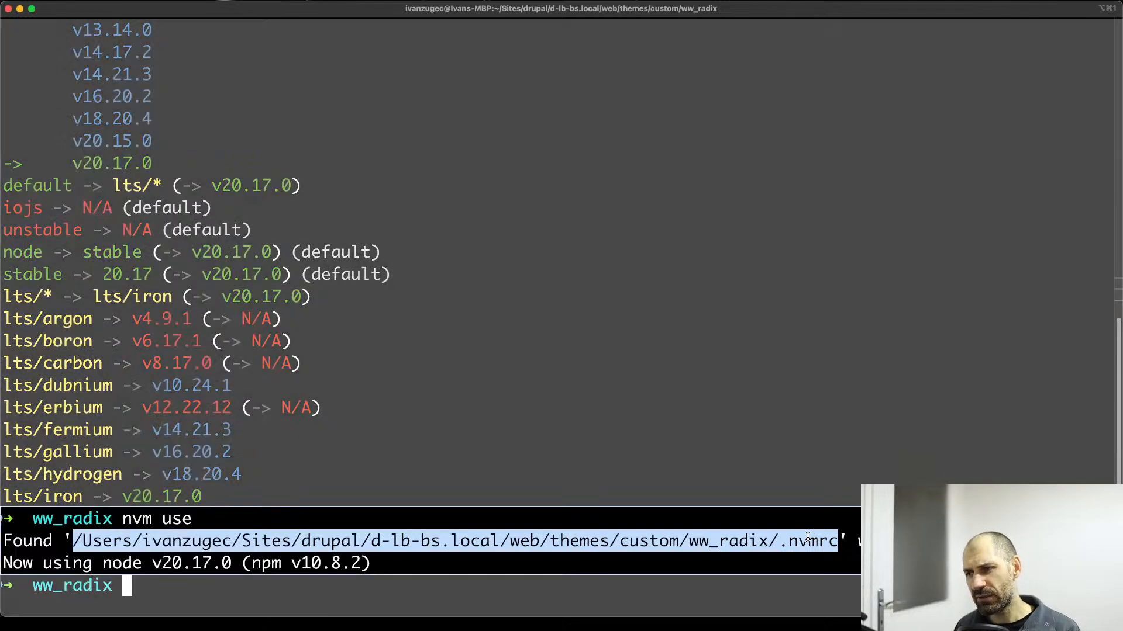
pyautogui.click(126, 587)
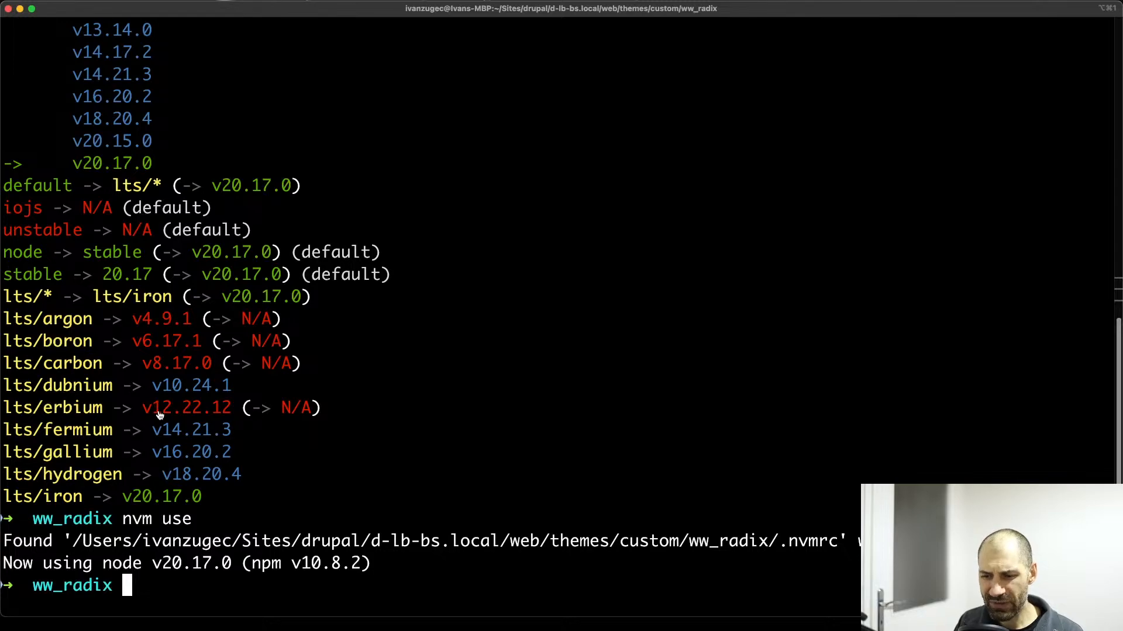
# Switch to the Radix project page in the browser and highlight Step 8's command for copying .env.example to .env.local.
pyautogui.press('super+Tab')
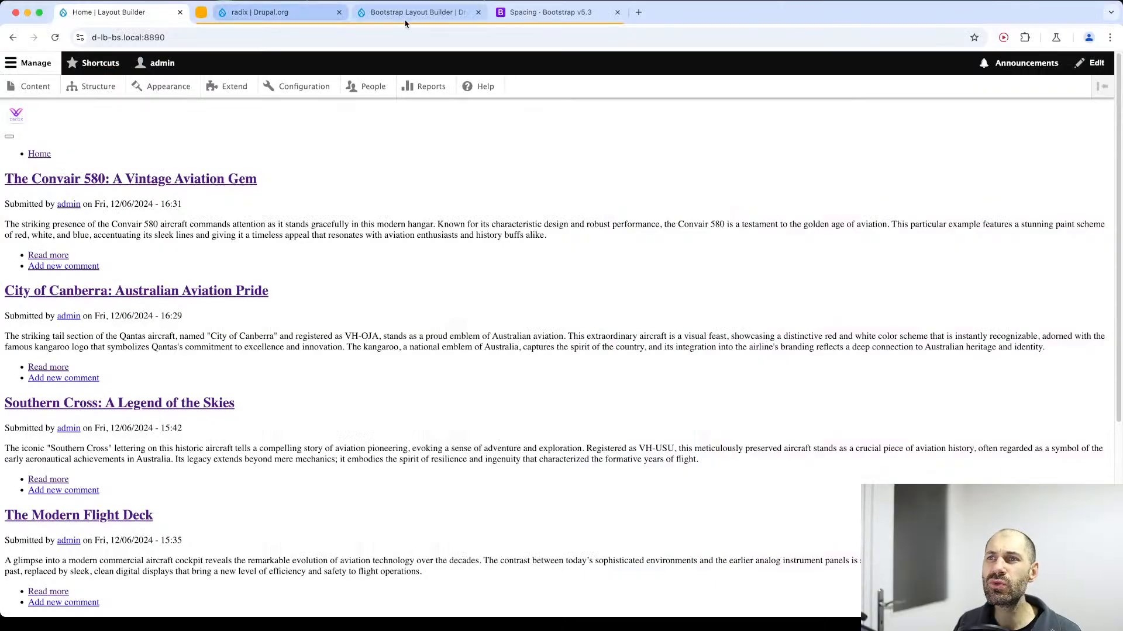
pyautogui.click(311, 16)
pyautogui.scroll(-3, 293, 211)
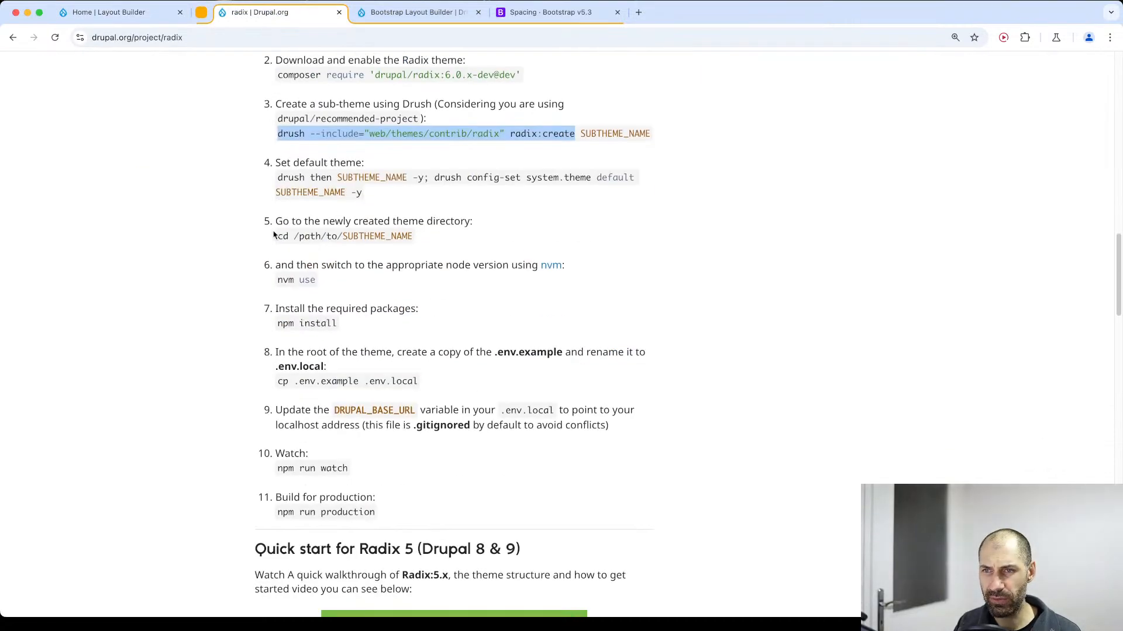
pyautogui.moveTo(448, 383); pyautogui.dragTo(281, 381)
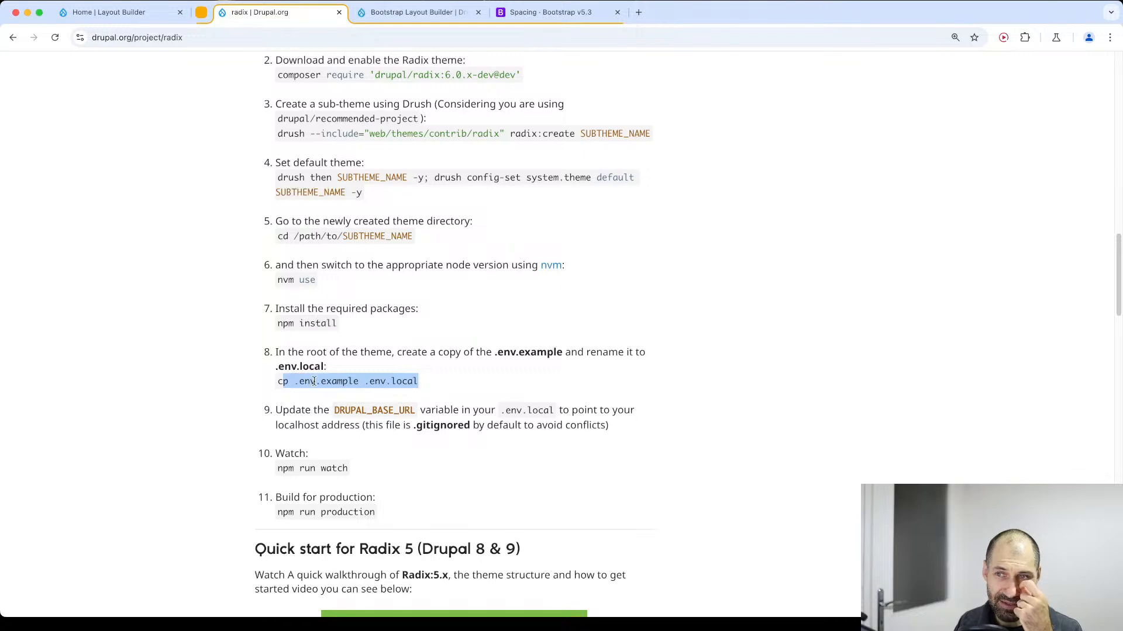
pyautogui.click(368, 381)
pyautogui.moveTo(367, 382)
pyautogui.mouseDown()
pyautogui.moveTo(424, 392)
pyautogui.moveTo(370, 380)
pyautogui.mouseUp()
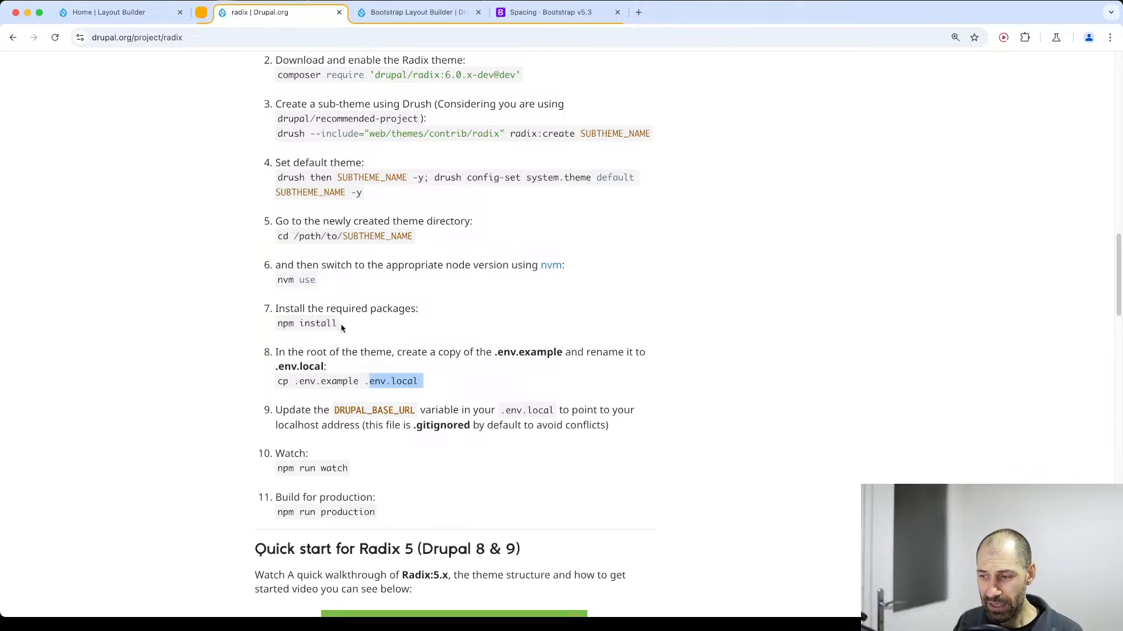
# Highlight the package installation command in Step 7 and run npm install for ww_radix in the terminal.
pyautogui.moveTo(342, 327); pyautogui.dragTo(276, 332)
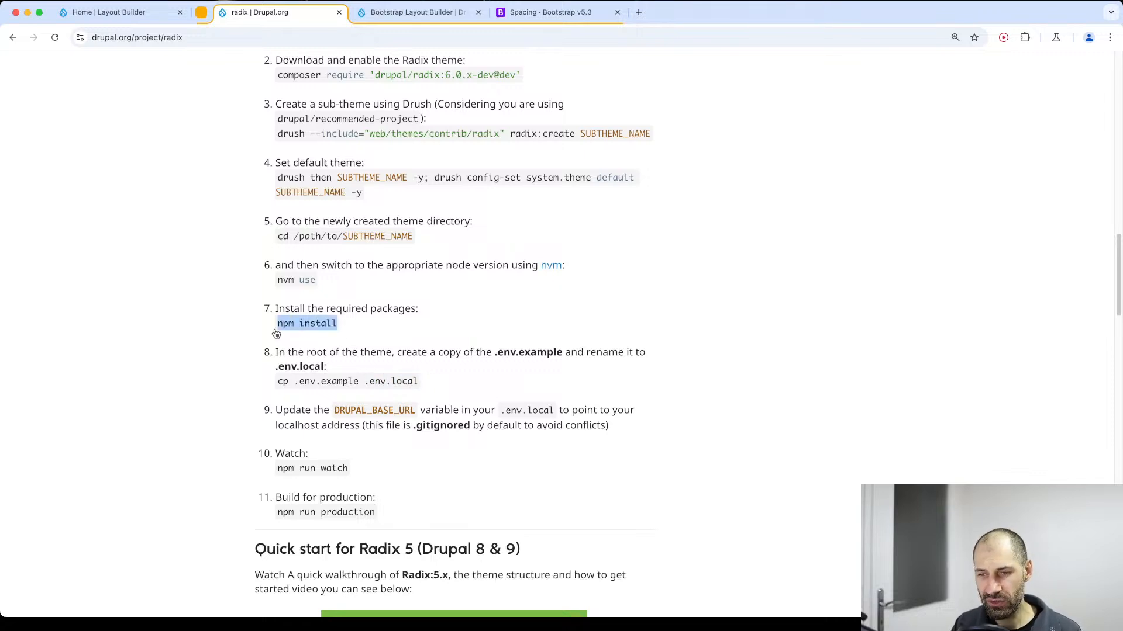
pyautogui.press('super+Tab')
pyautogui.write('npm install')
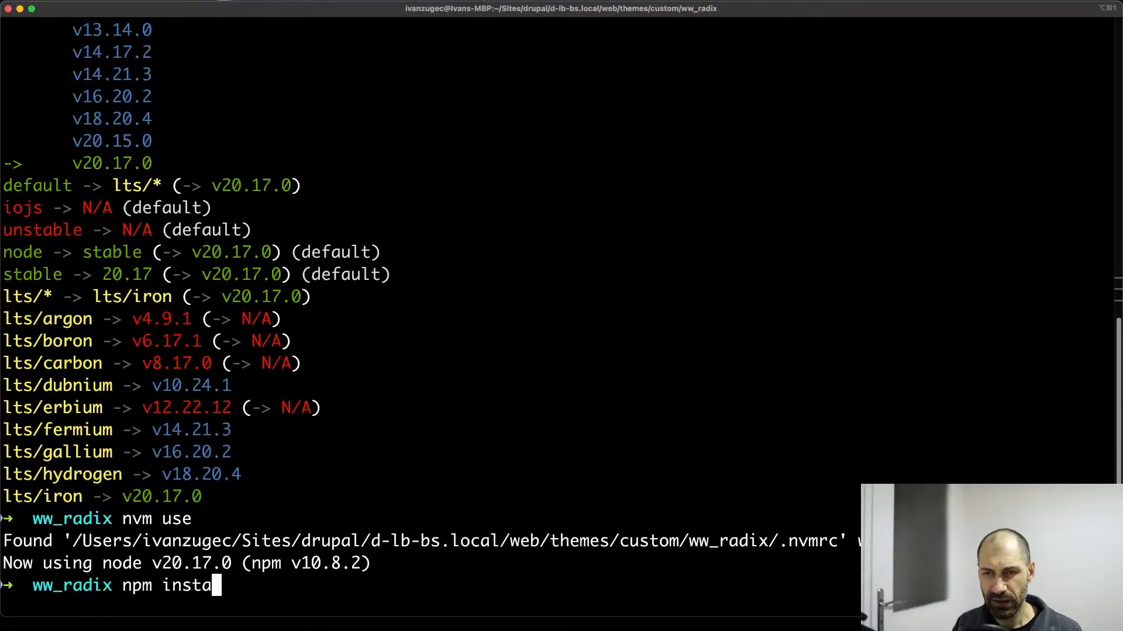
pyautogui.press('Return')
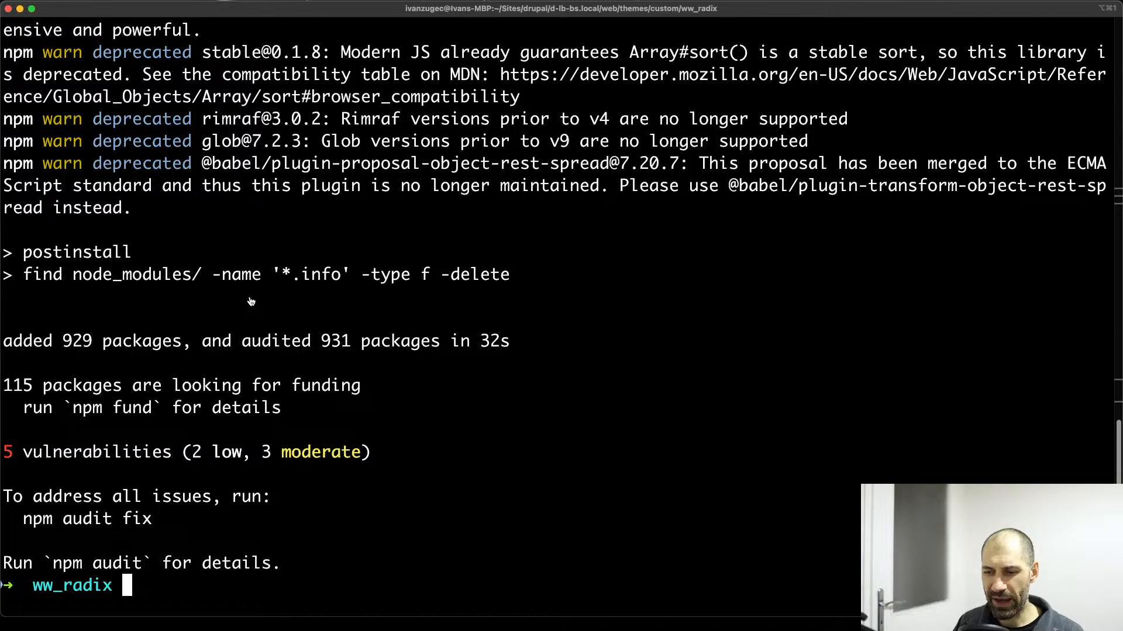
# Switch to VS Code and open the ww_radix theme's package.json file.
pyautogui.press('super+Tab')
pyautogui.scroll(-4, 161, 411)
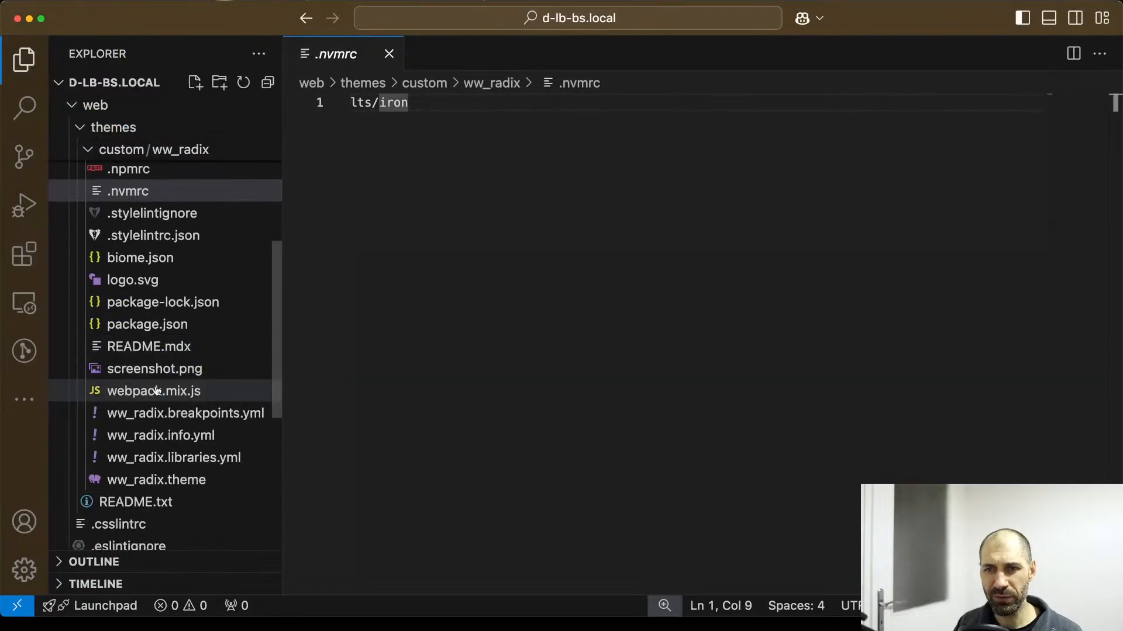
pyautogui.scroll(-2, 152, 380)
pyautogui.scroll(2, 133, 328)
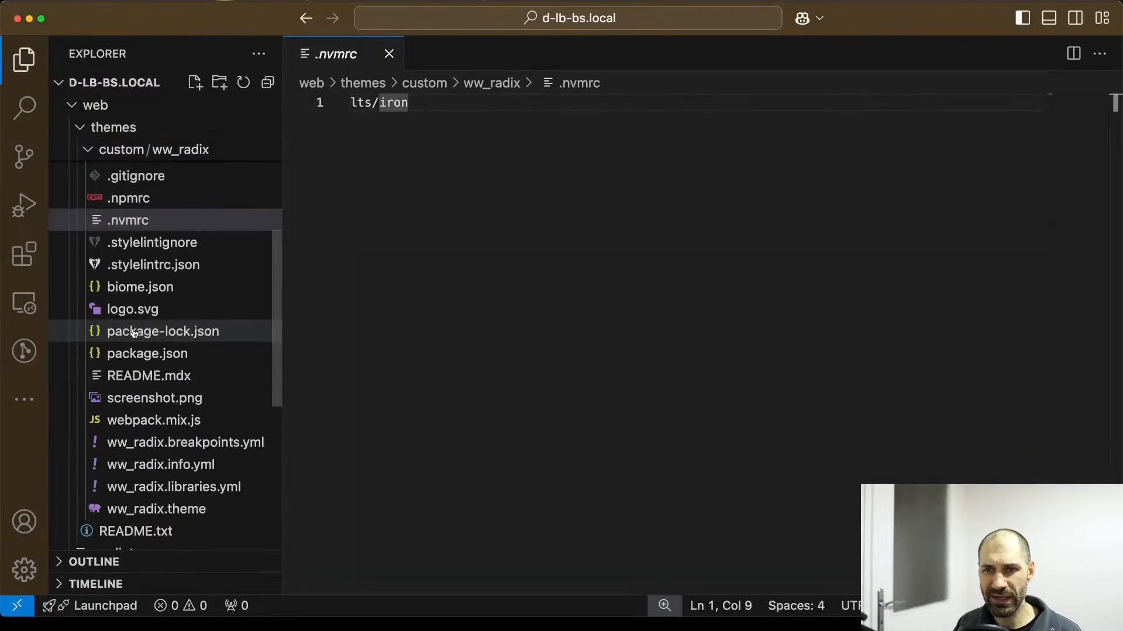
pyautogui.scroll(-1, 133, 333)
pyautogui.scroll(2, 140, 349)
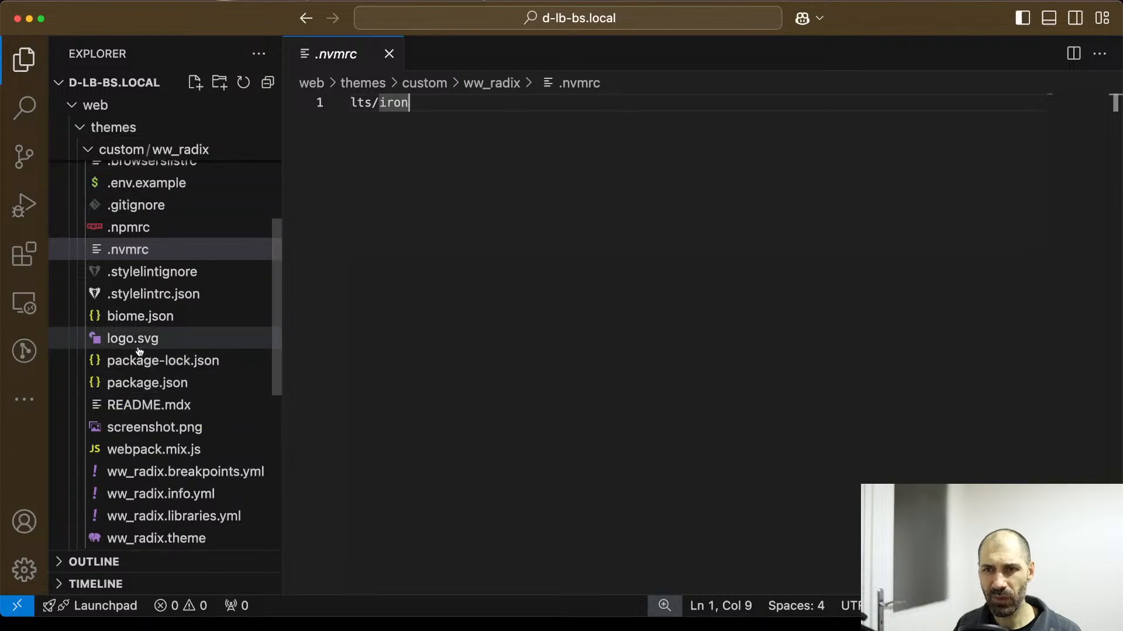
pyautogui.click(146, 384)
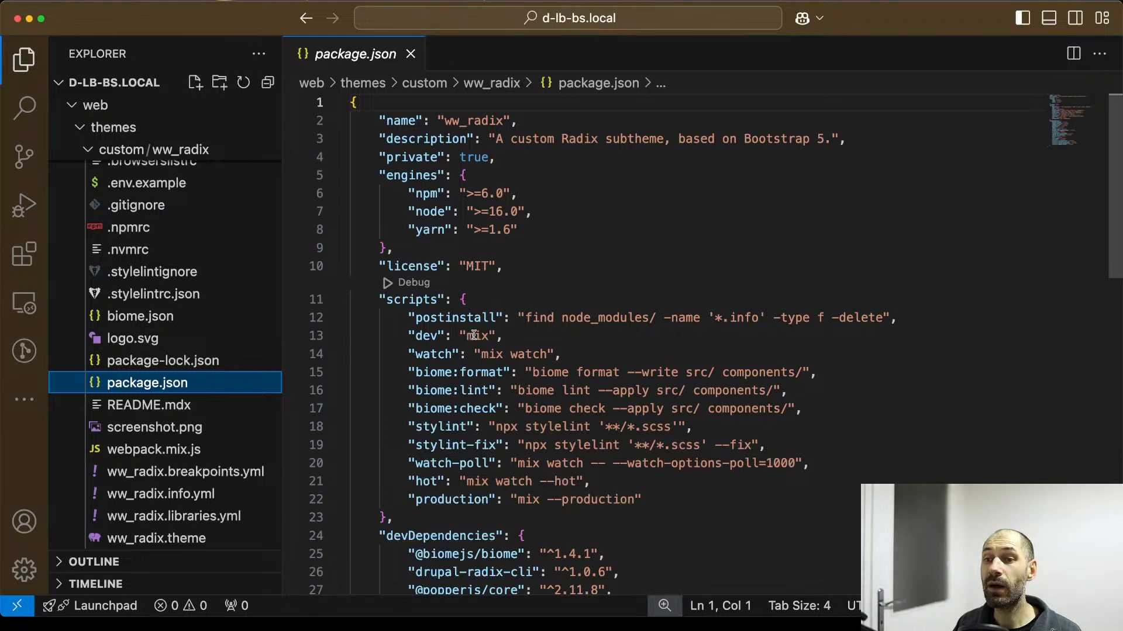
# Examine the devDependencies in package.json and highlight the laravel-mix package to view its description.
pyautogui.scroll(-3, 482, 358)
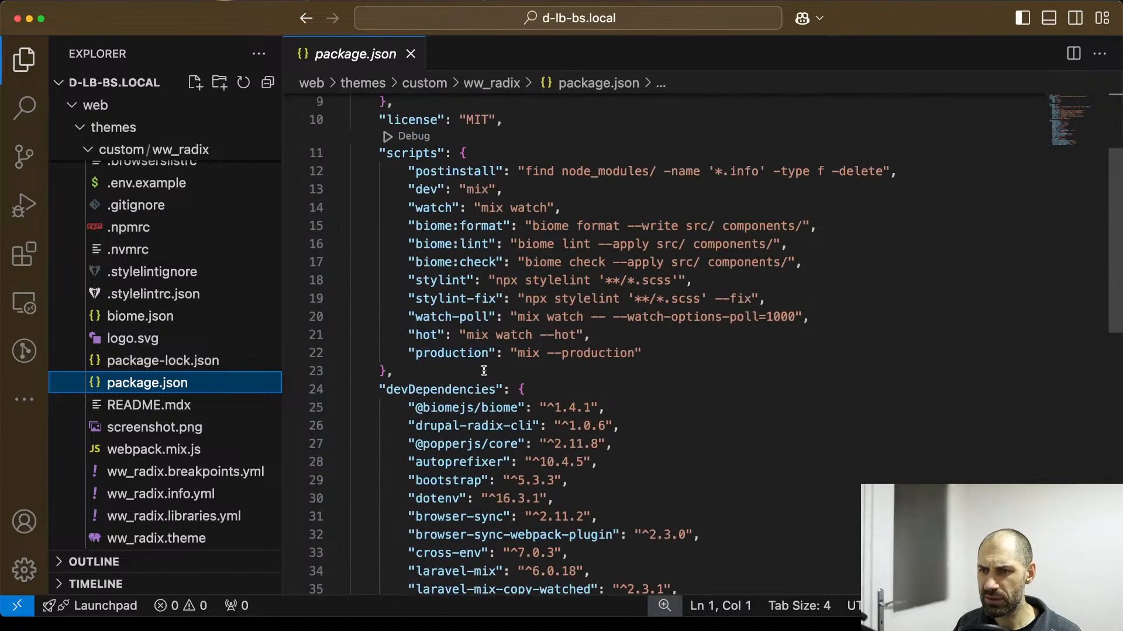
pyautogui.scroll(-5, 484, 374)
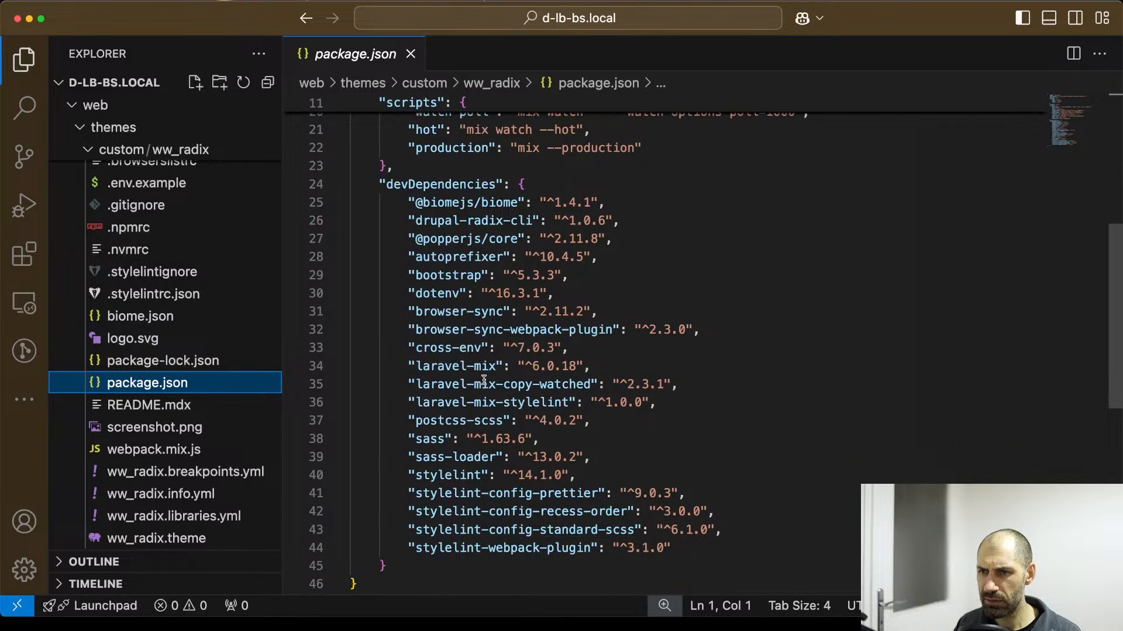
pyautogui.moveTo(416, 367); pyautogui.dragTo(497, 363)
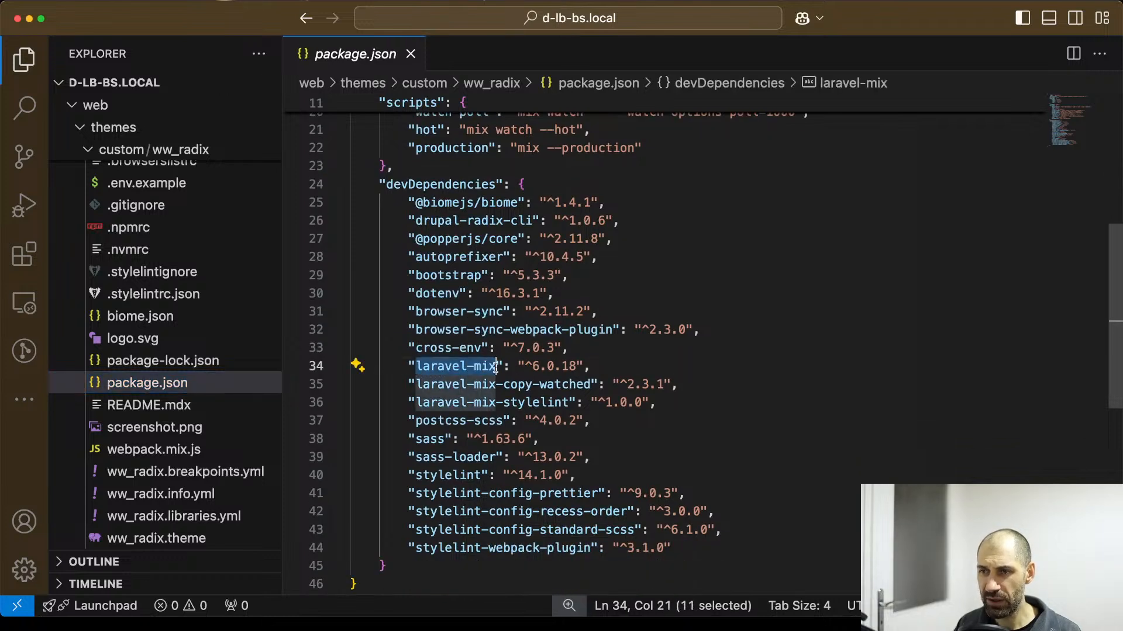
pyautogui.moveTo(498, 363)
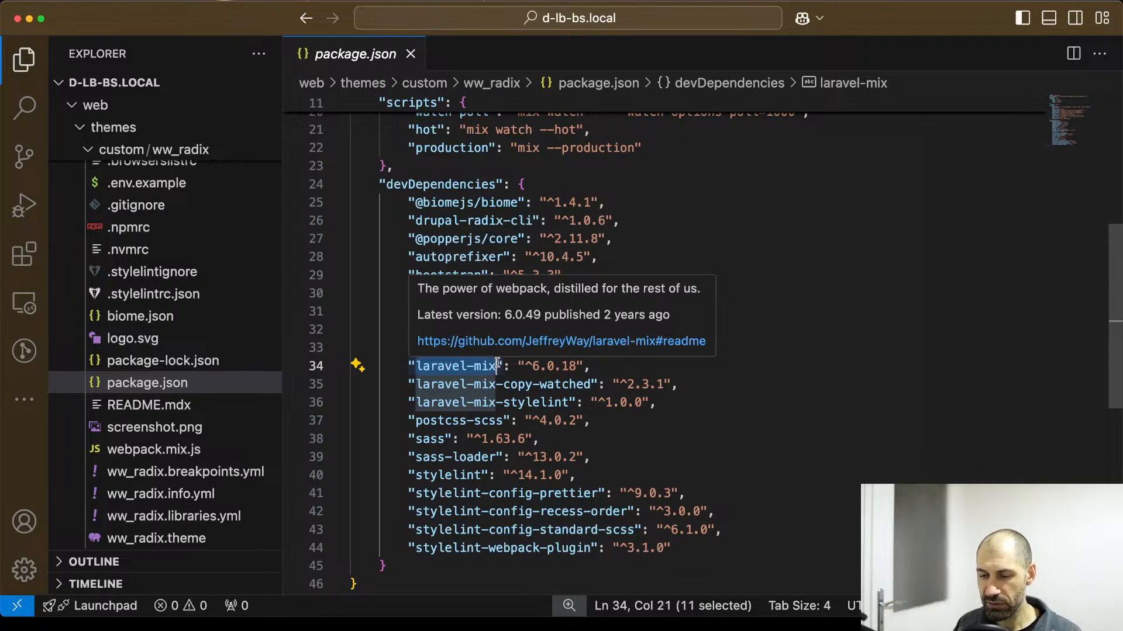
pyautogui.click(679, 383)
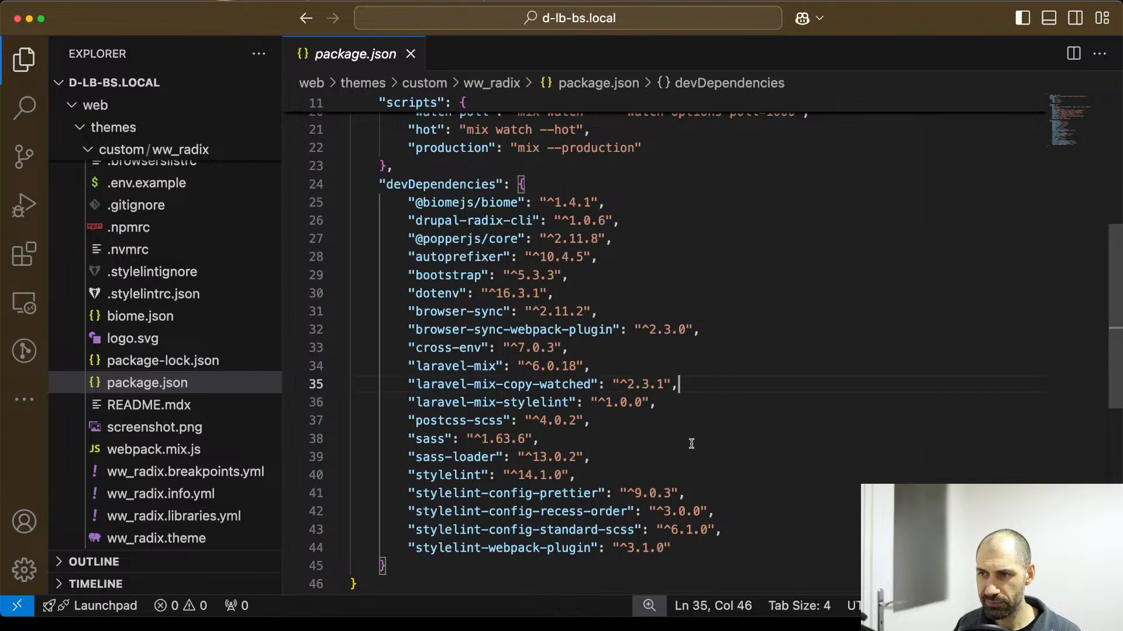
# Review the scripts section of package.json and highlight the watch script name.
pyautogui.press('super+Tab')
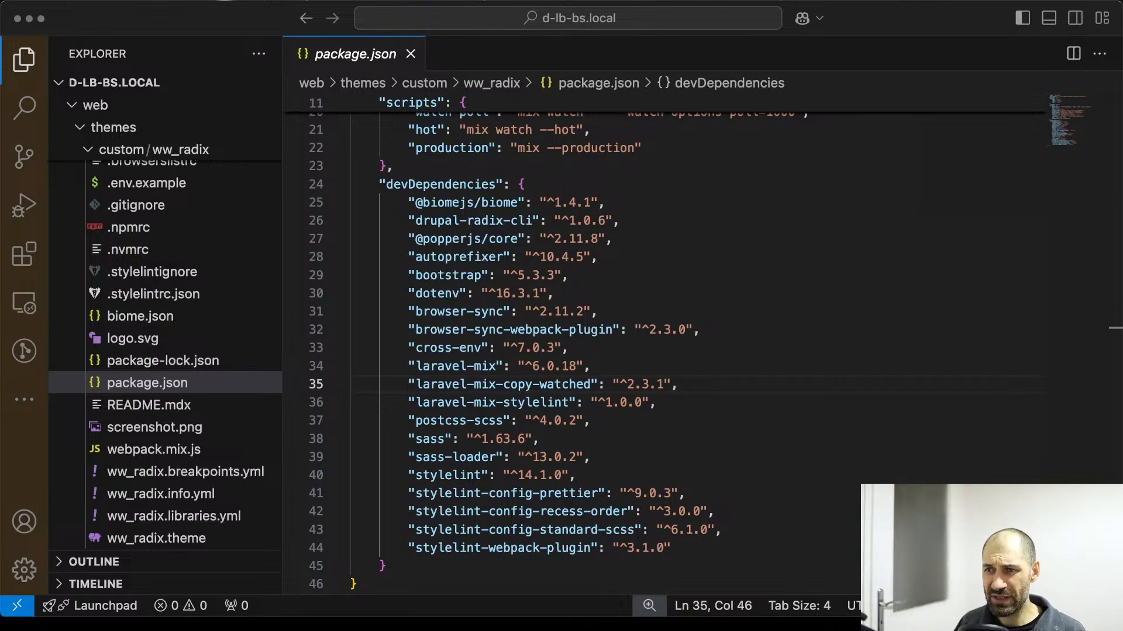
pyautogui.scroll(5, 535, 499)
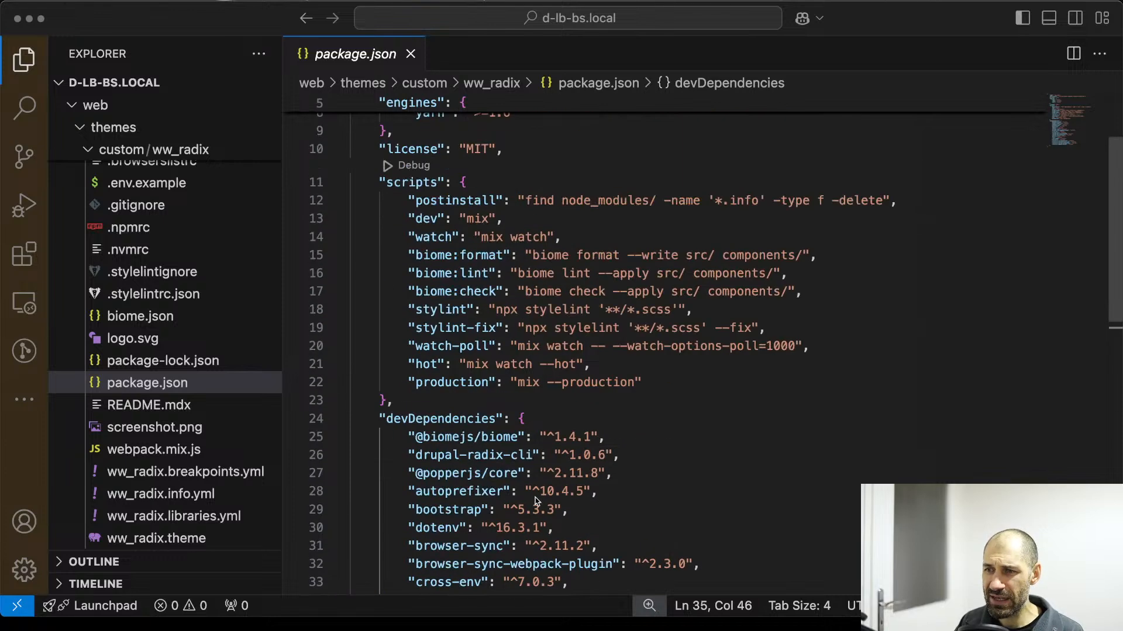
pyautogui.scroll(3, 515, 440)
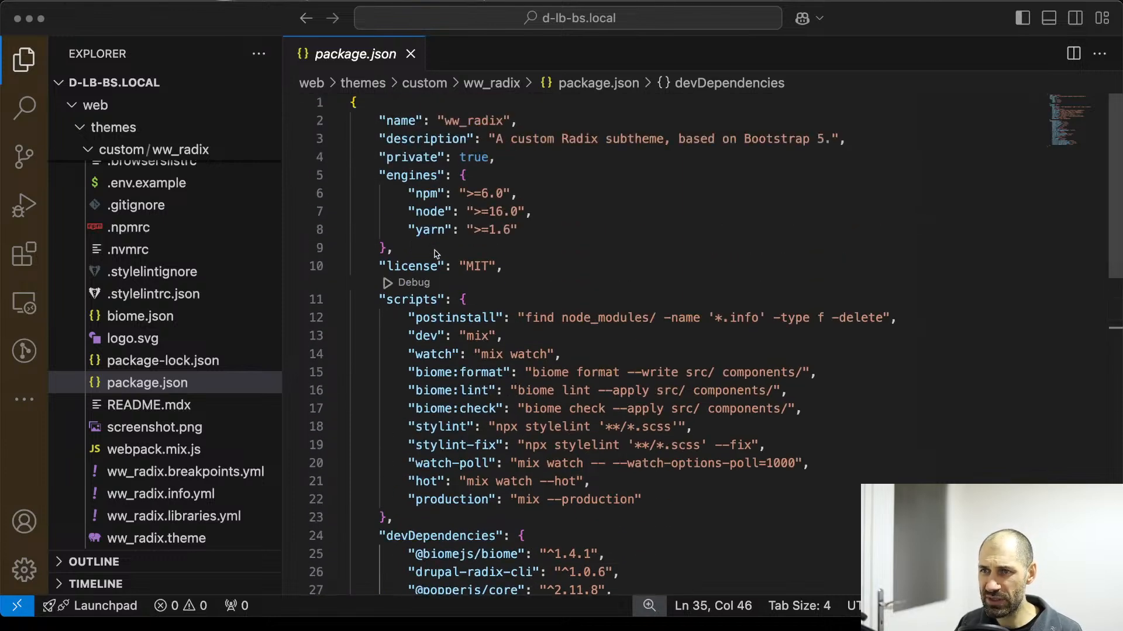
pyautogui.scroll(-1, 447, 339)
pyautogui.click(429, 297)
pyautogui.click(433, 296)
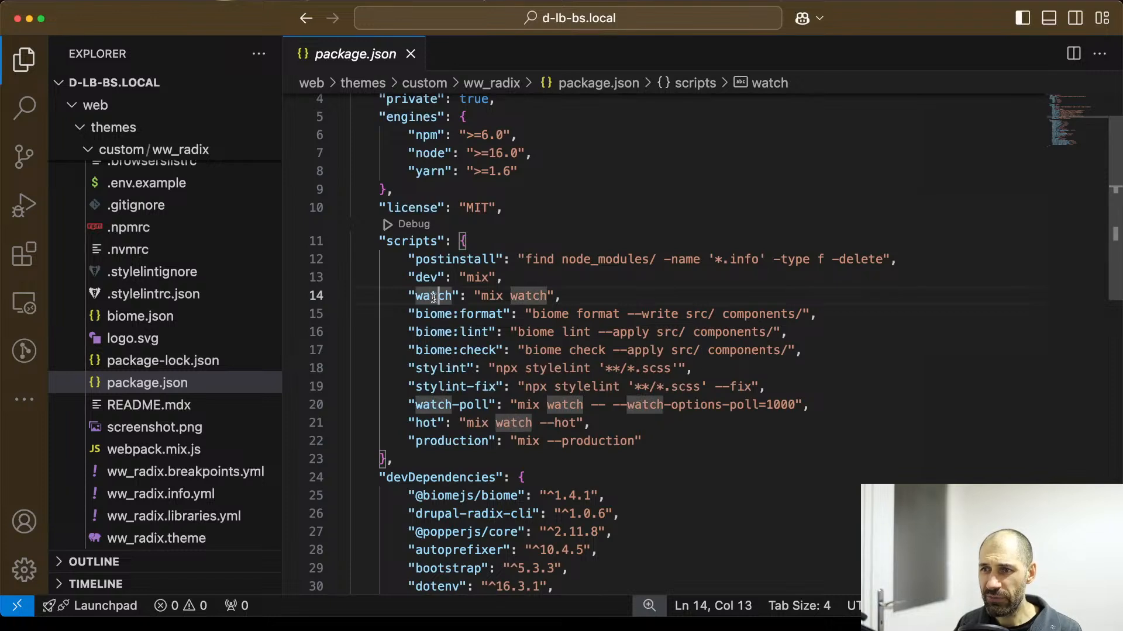
pyautogui.moveTo(415, 297); pyautogui.dragTo(453, 298)
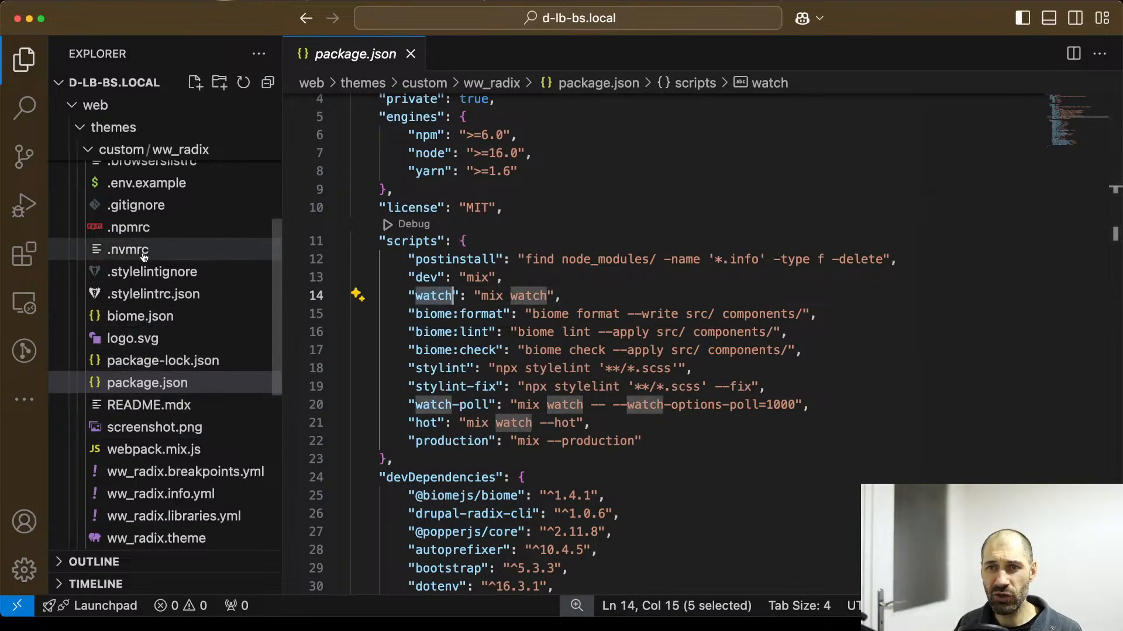
# Open the theme's .env.example file and examine its DRUPAL_BASE_URL variable.
pyautogui.scroll(3, 153, 281)
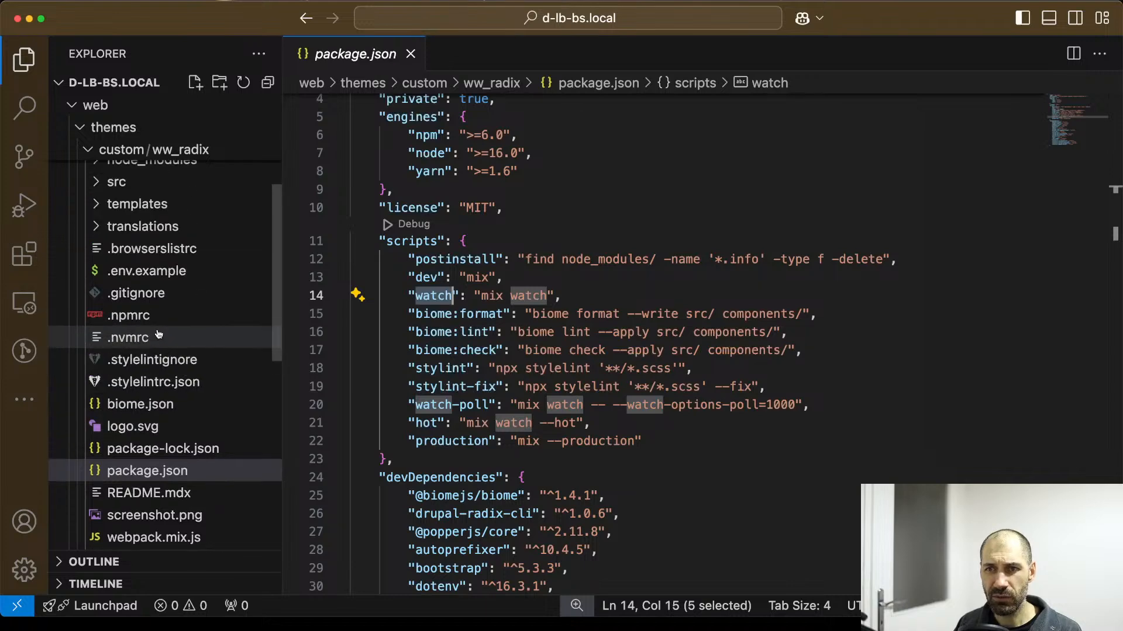
pyautogui.click(155, 282)
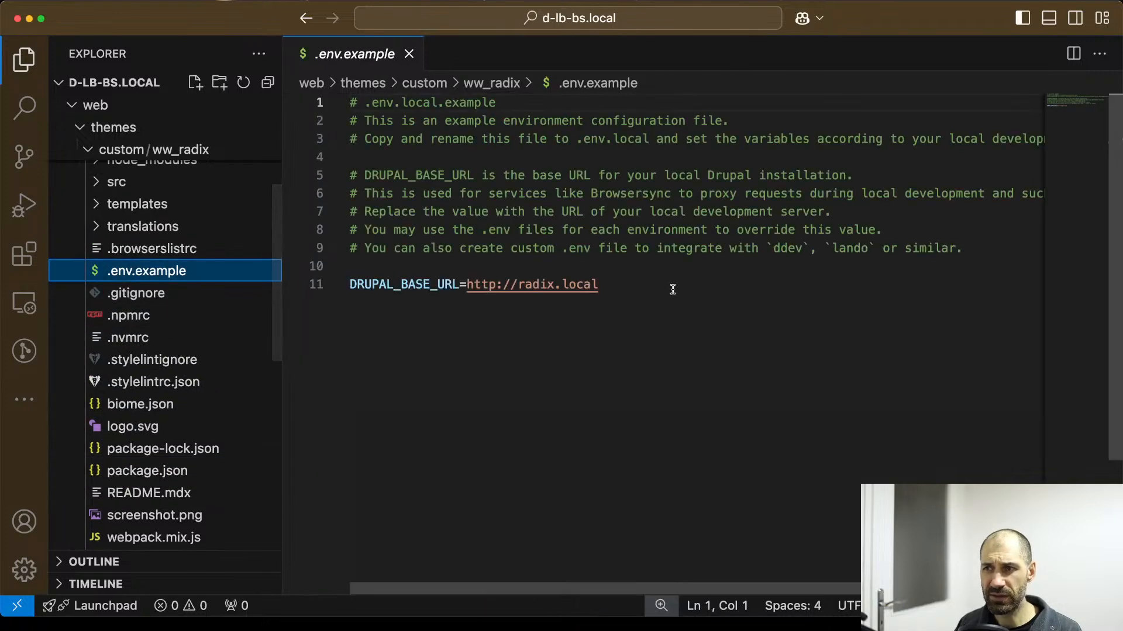
pyautogui.moveTo(669, 286); pyautogui.dragTo(373, 285)
pyautogui.click(373, 284)
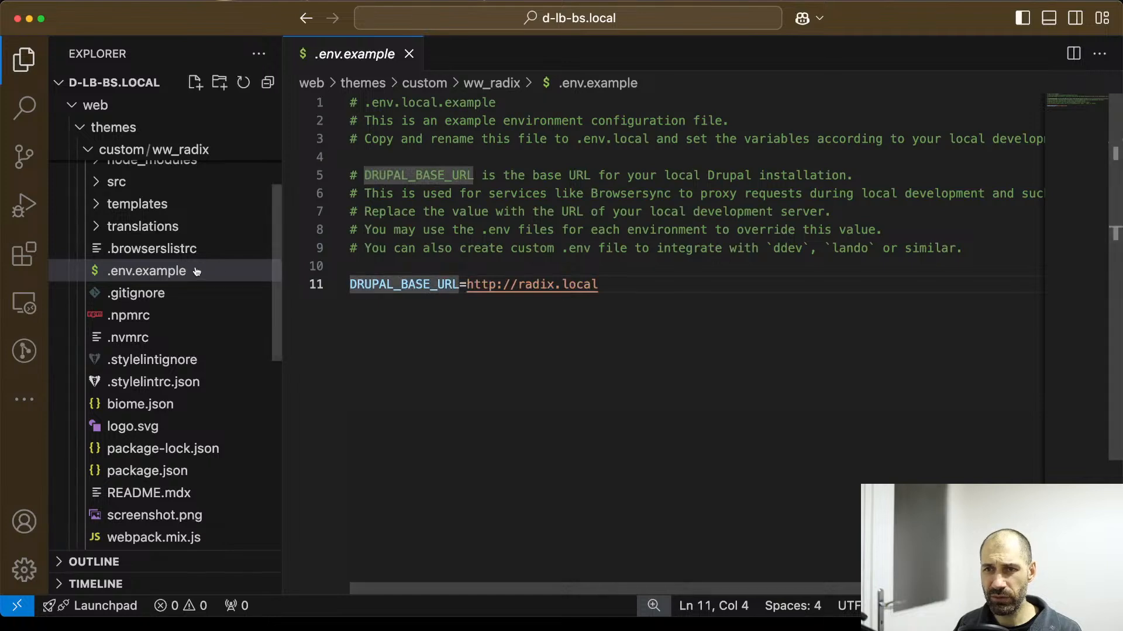
pyautogui.moveTo(635, 286); pyautogui.dragTo(432, 279)
pyautogui.click(432, 281)
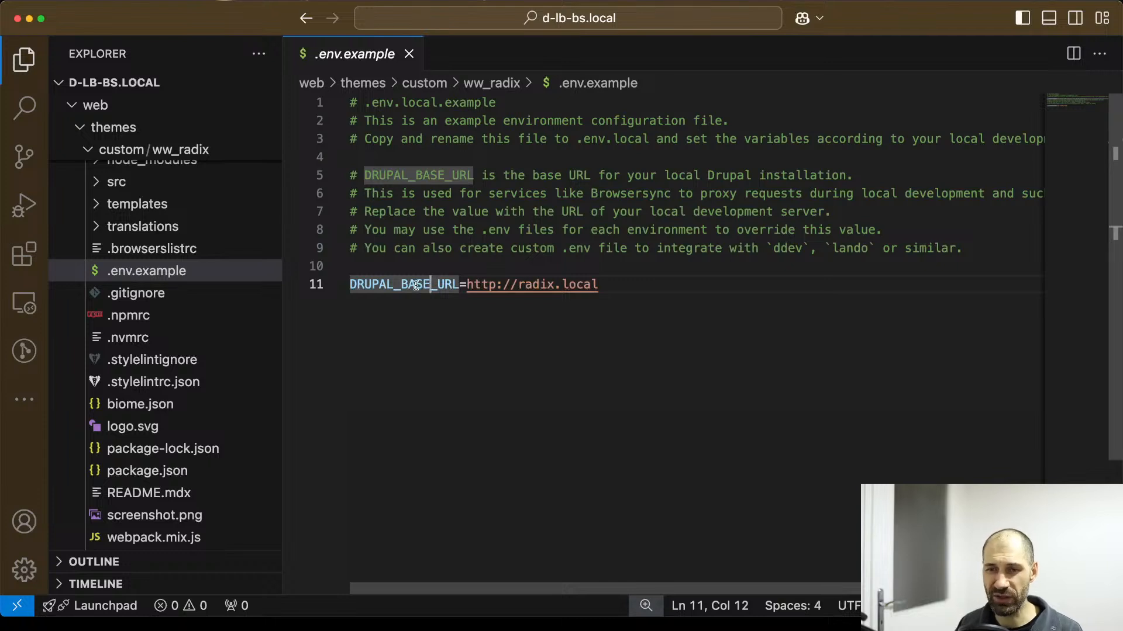
# Switch to the terminal and compile the ww_radix theme's assets with npm run dev.
pyautogui.press('super+Tab')
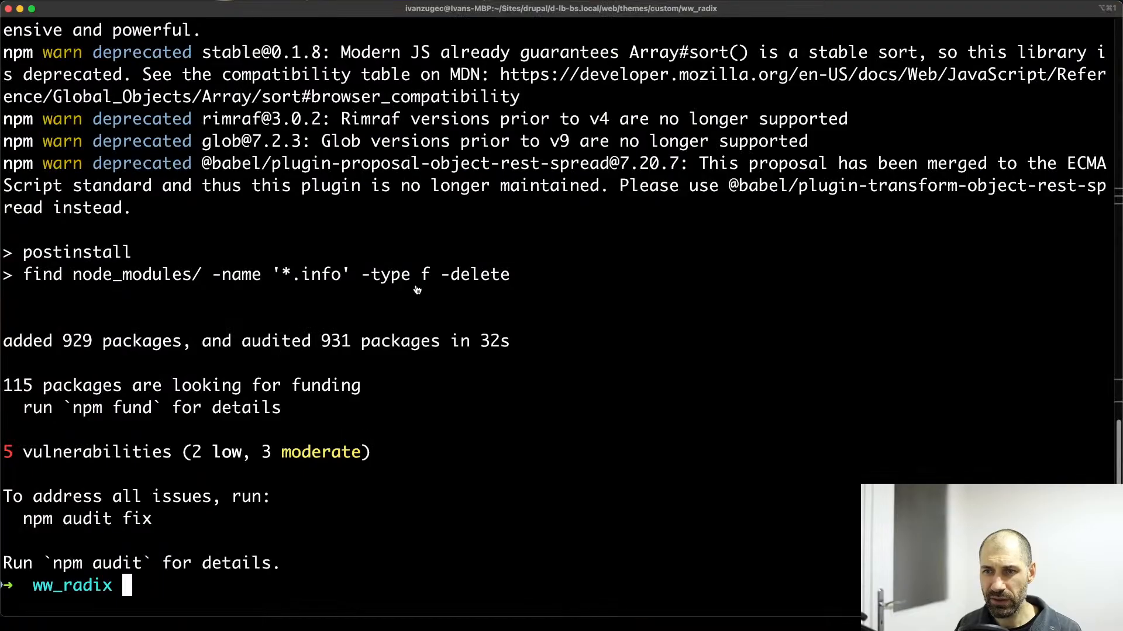
pyautogui.write('npm run dev')
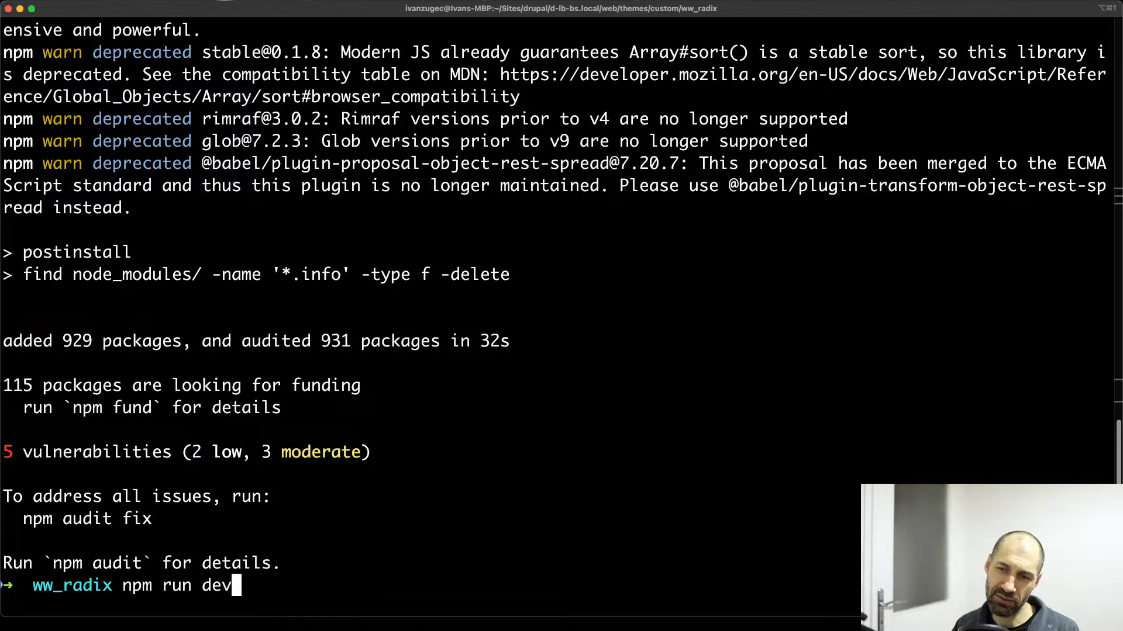
pyautogui.press('Return')
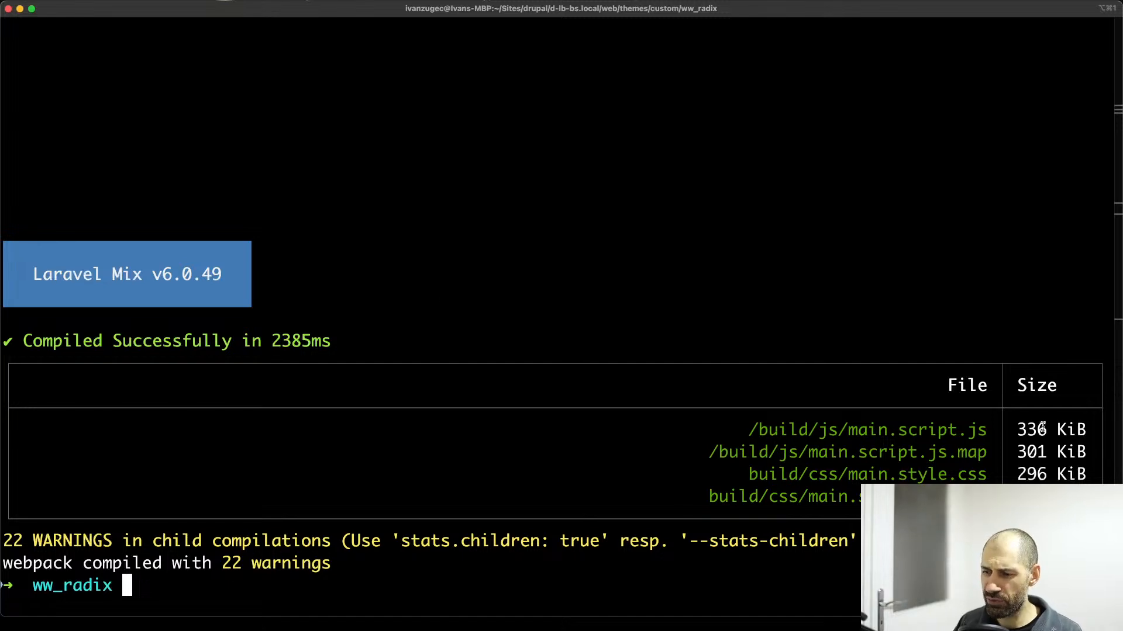
# Add blank prompt lines below the build output and highlight the list of compiled JavaScript and CSS files.
pyautogui.press('Return')
pyautogui.press('Return')
pyautogui.press('Return')
pyautogui.press('Return')
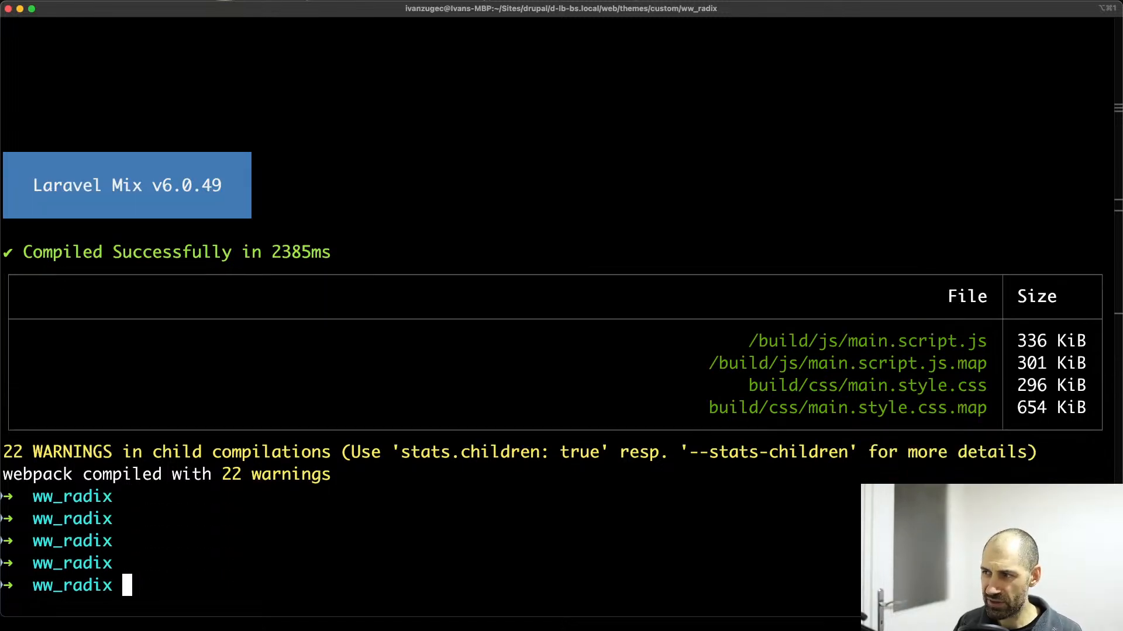
pyautogui.moveTo(1086, 407); pyautogui.dragTo(697, 338)
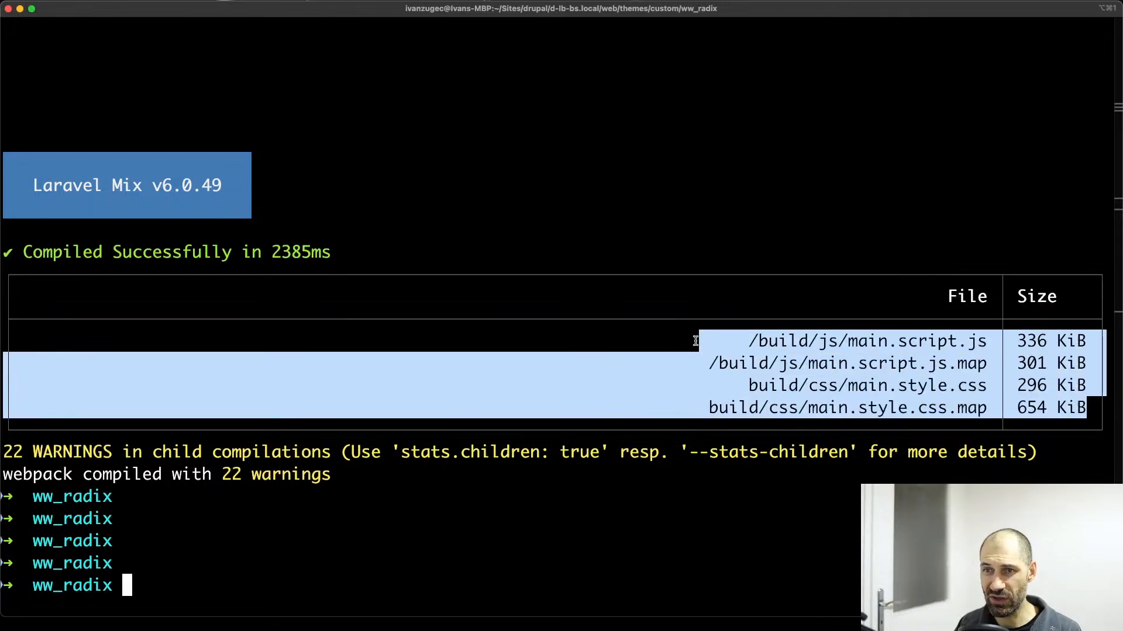
pyautogui.click(998, 369)
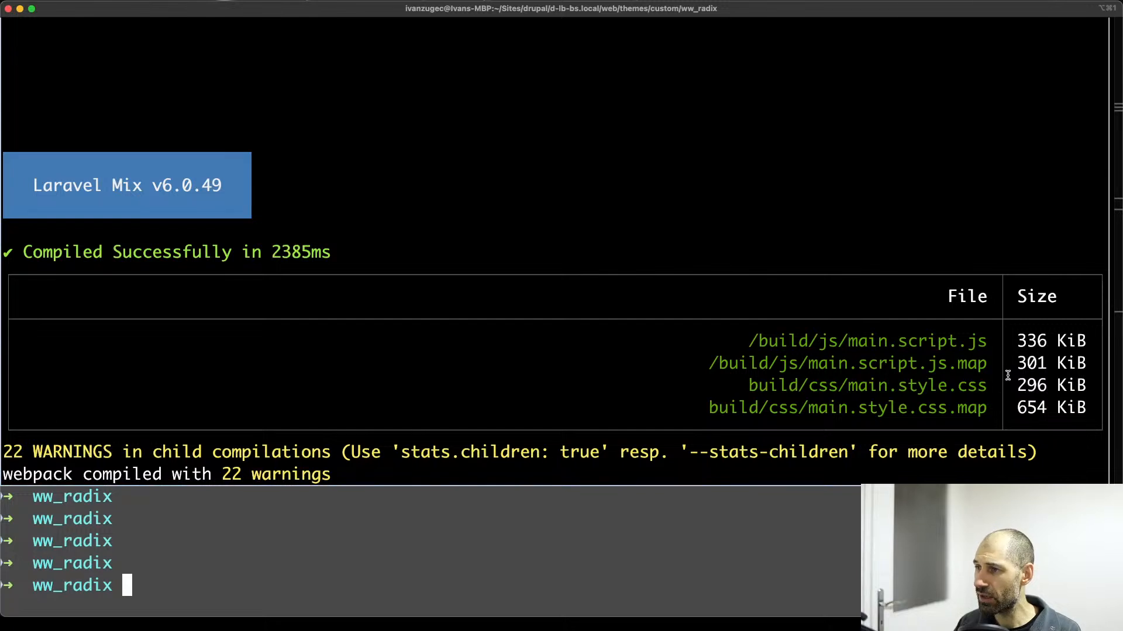
# Try to compile the ww_radix theme's production assets with npm run prod.
pyautogui.write('np')
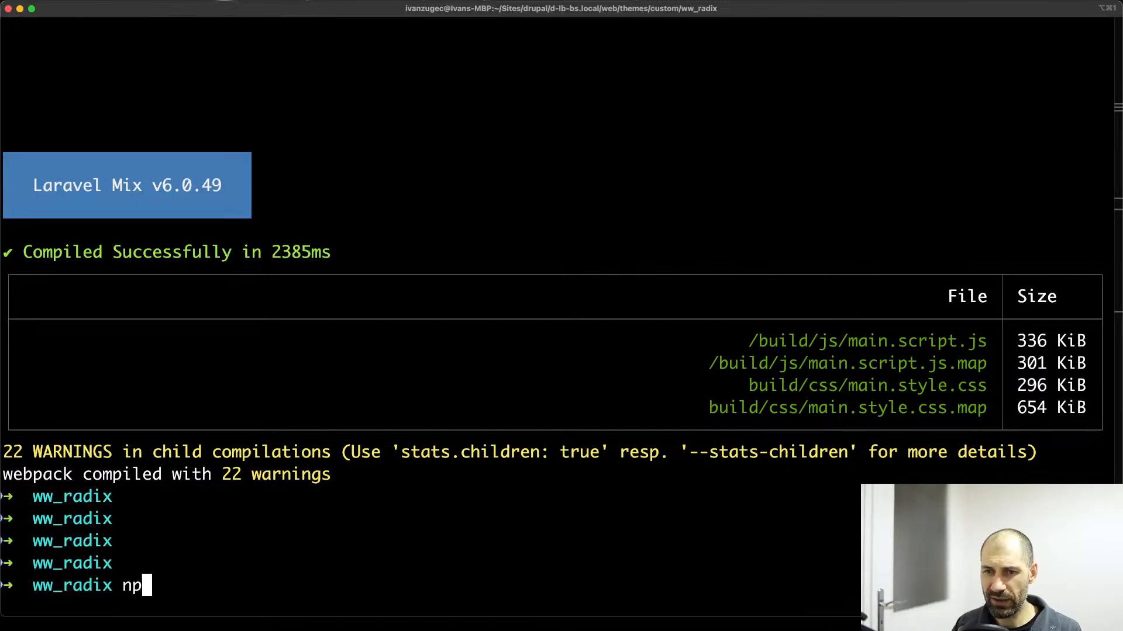
pyautogui.write('m run prod')
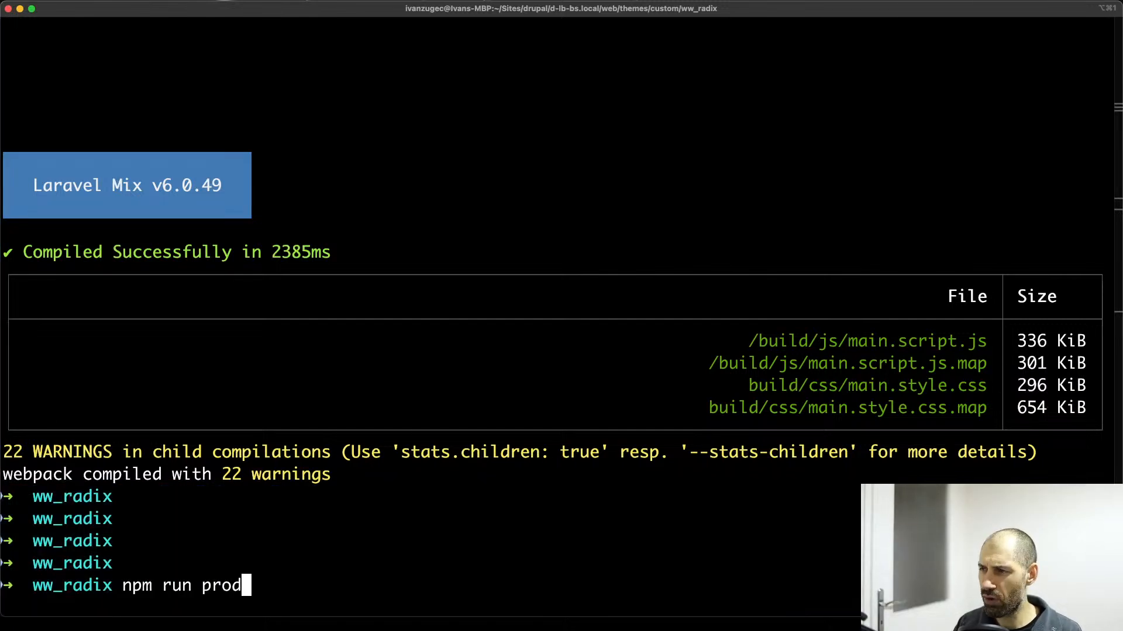
pyautogui.press('Return')
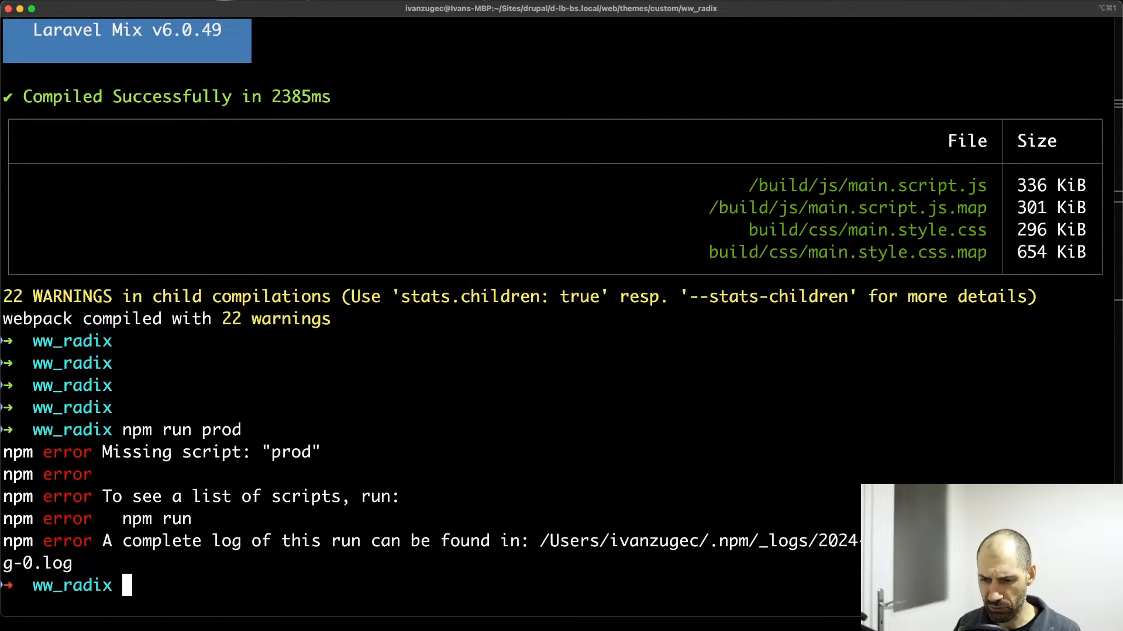
# Switch to the code editor and look up the production build script's name in the theme's package.json.
pyautogui.press('super+Tab')
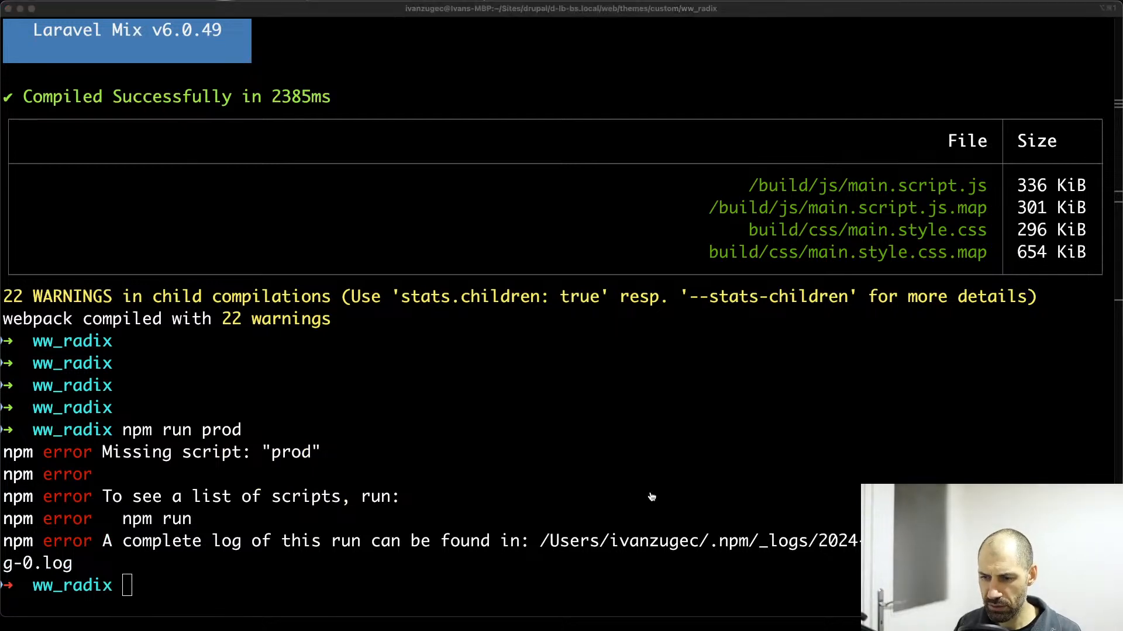
pyautogui.press('super+Tab')
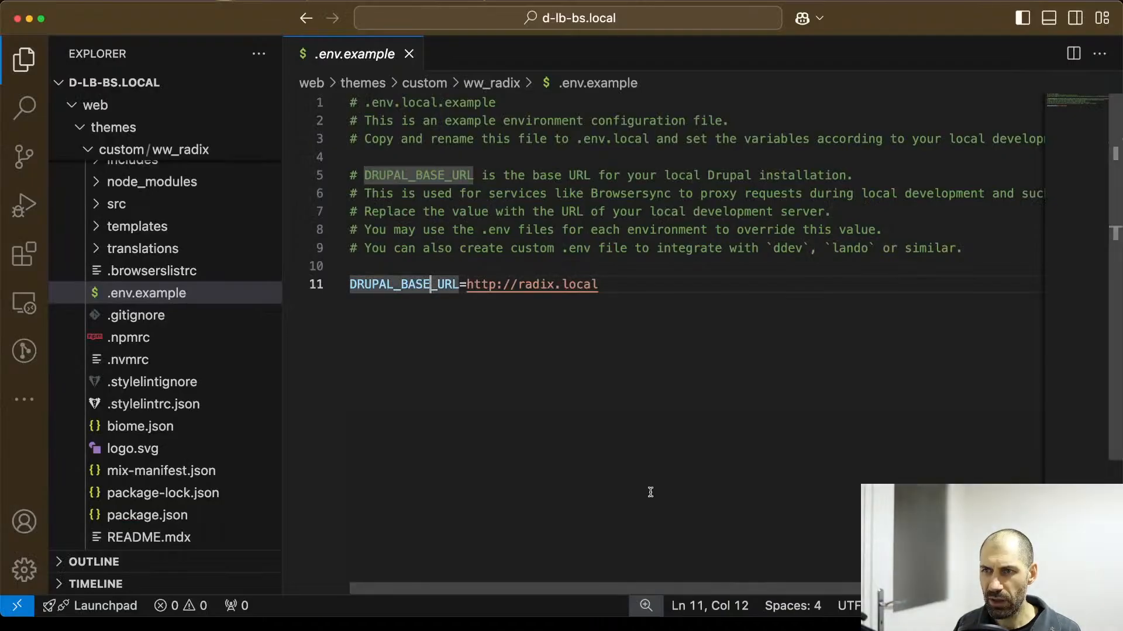
pyautogui.scroll(-3, 150, 463)
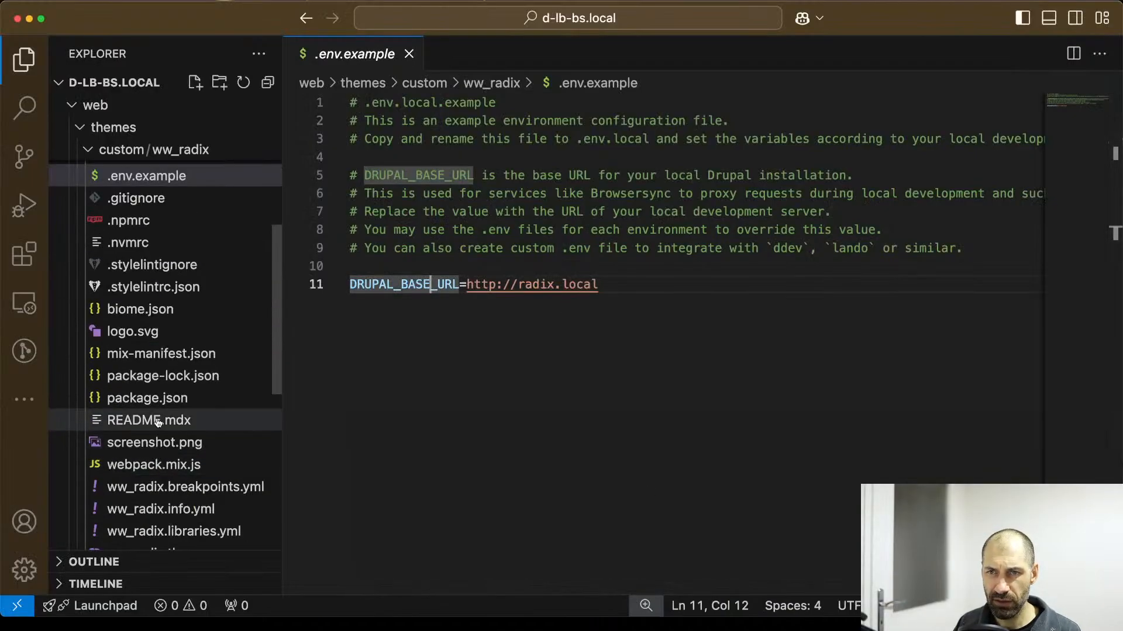
pyautogui.click(157, 399)
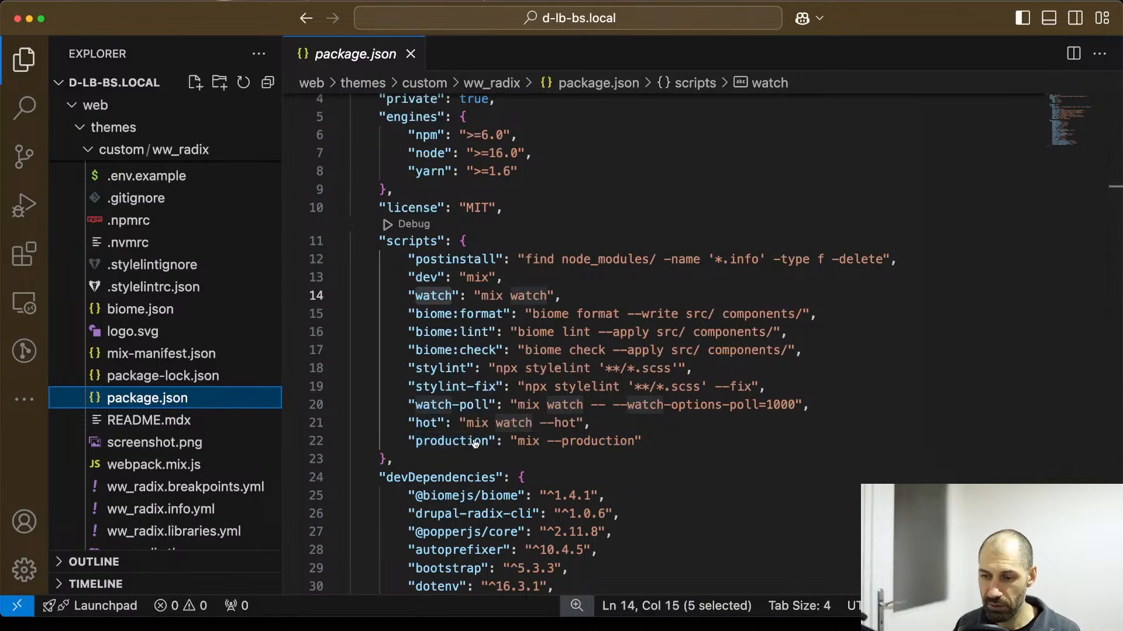
# Switch back to the terminal and compile the theme's assets for production with npm run production.
pyautogui.press('super+Tab')
pyautogui.press('Up')
pyautogui.press('BackSpace')
pyautogui.press('BackSpace')
pyautogui.press('BackSpace')
pyautogui.press('BackSpace')
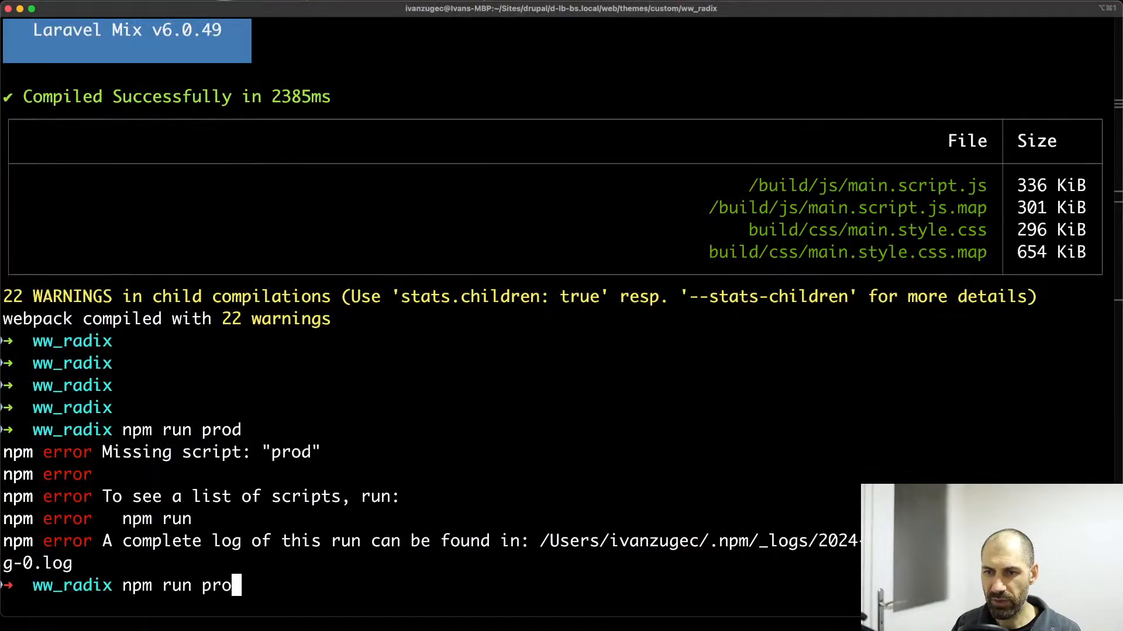
pyautogui.write('production')
pyautogui.press('Return')
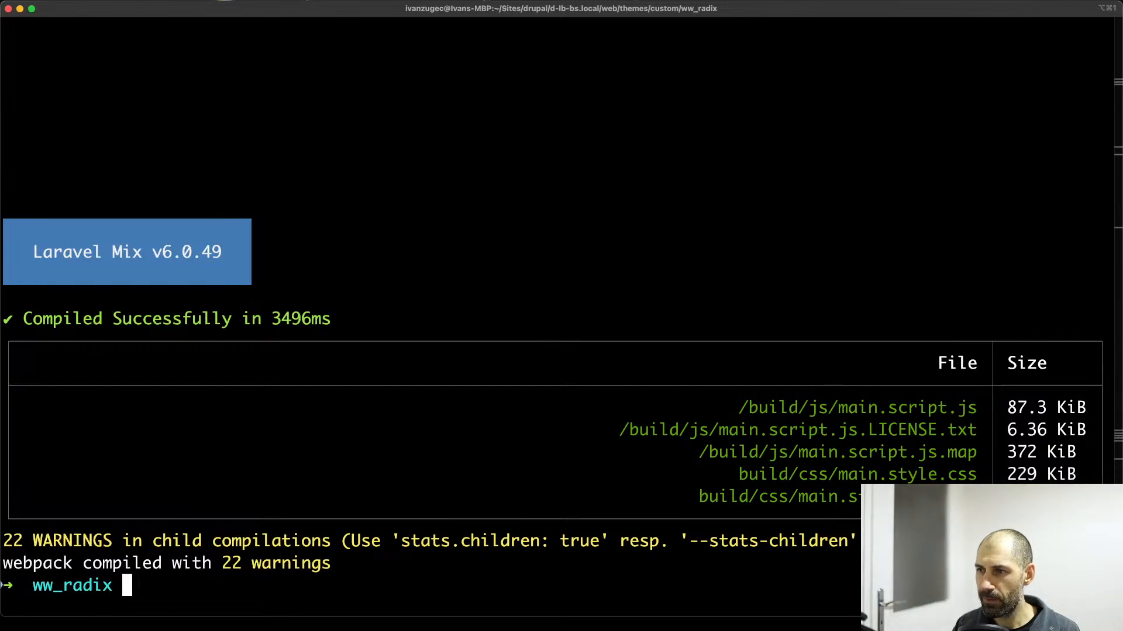
# Add blank prompt lines below the production build output and highlight main.style.css to examine its size.
pyautogui.press('Return')
pyautogui.press('Return')
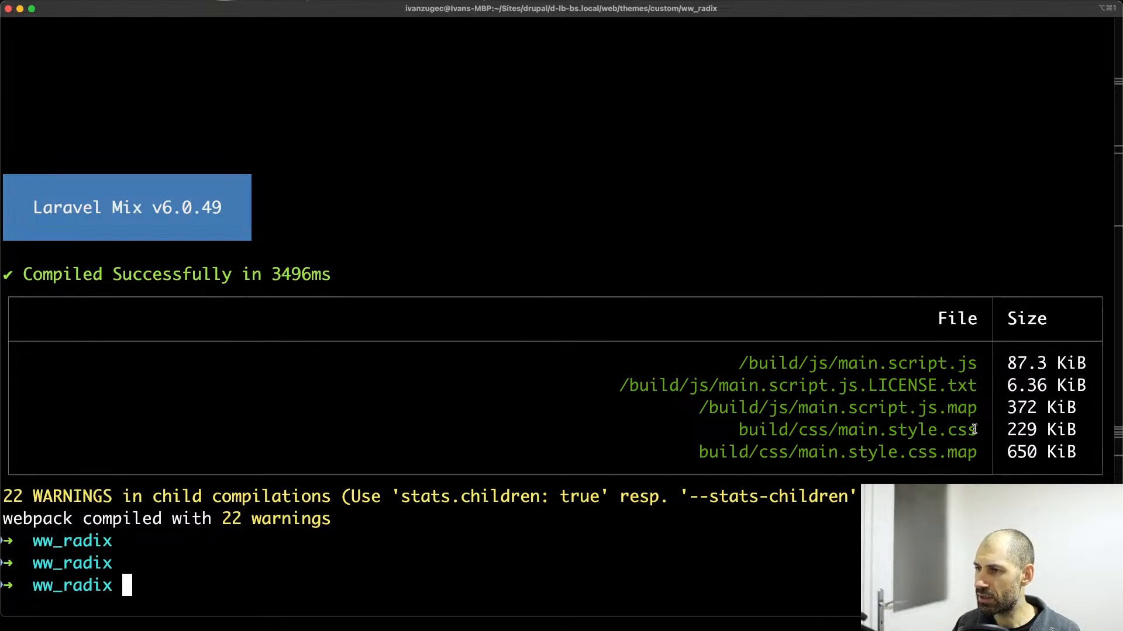
pyautogui.moveTo(978, 432); pyautogui.dragTo(846, 432)
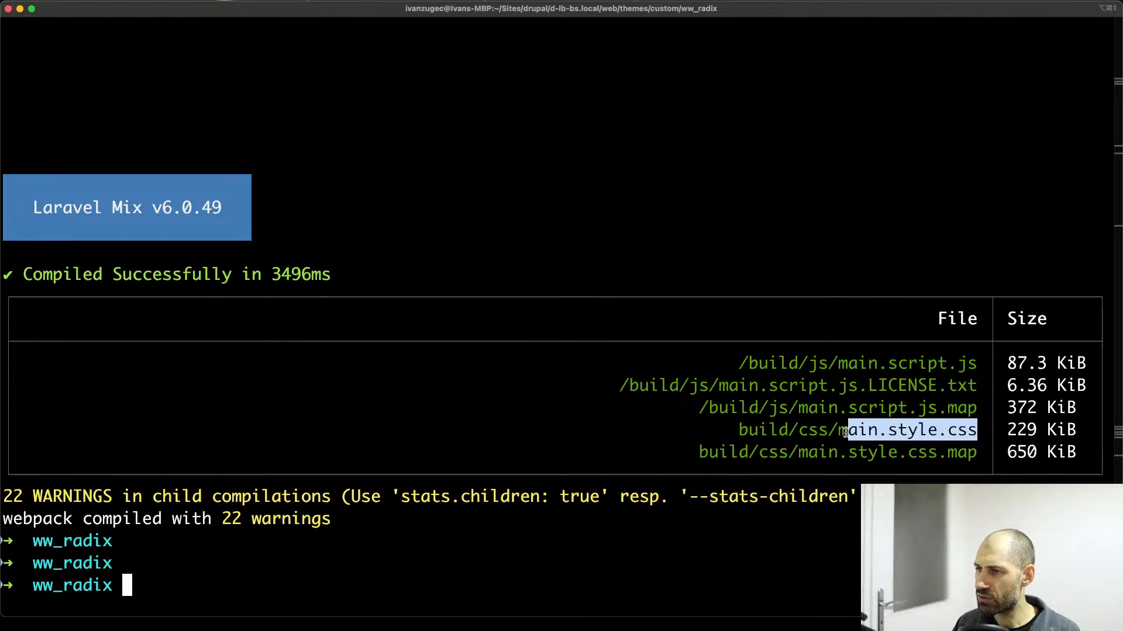
pyautogui.click(846, 433)
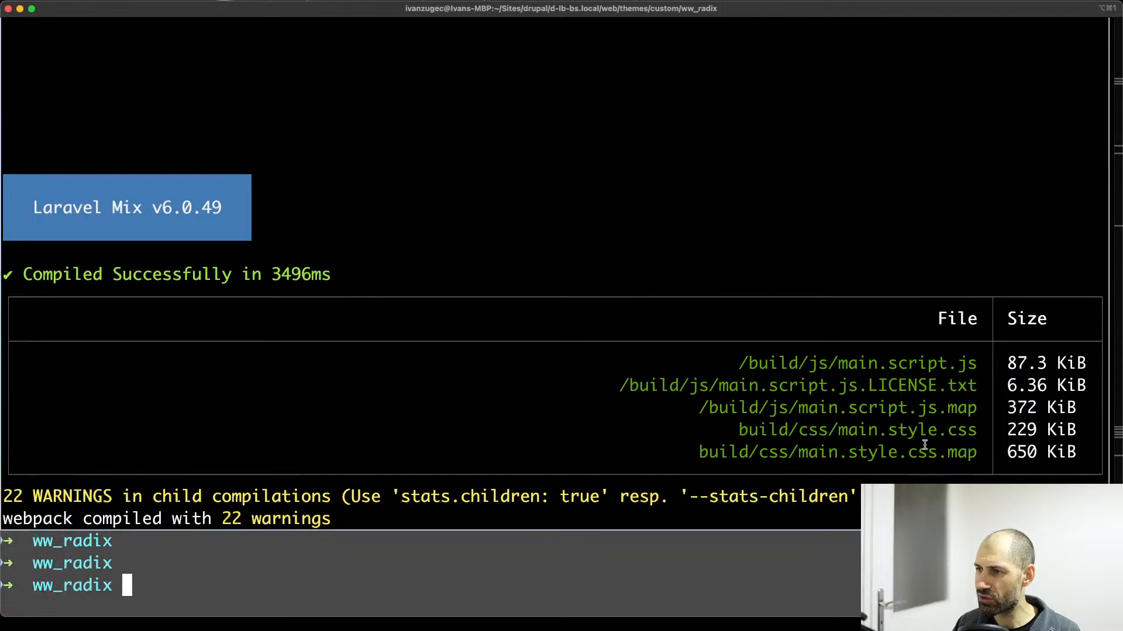
pyautogui.moveTo(976, 408); pyautogui.dragTo(911, 405)
pyautogui.click(1019, 430)
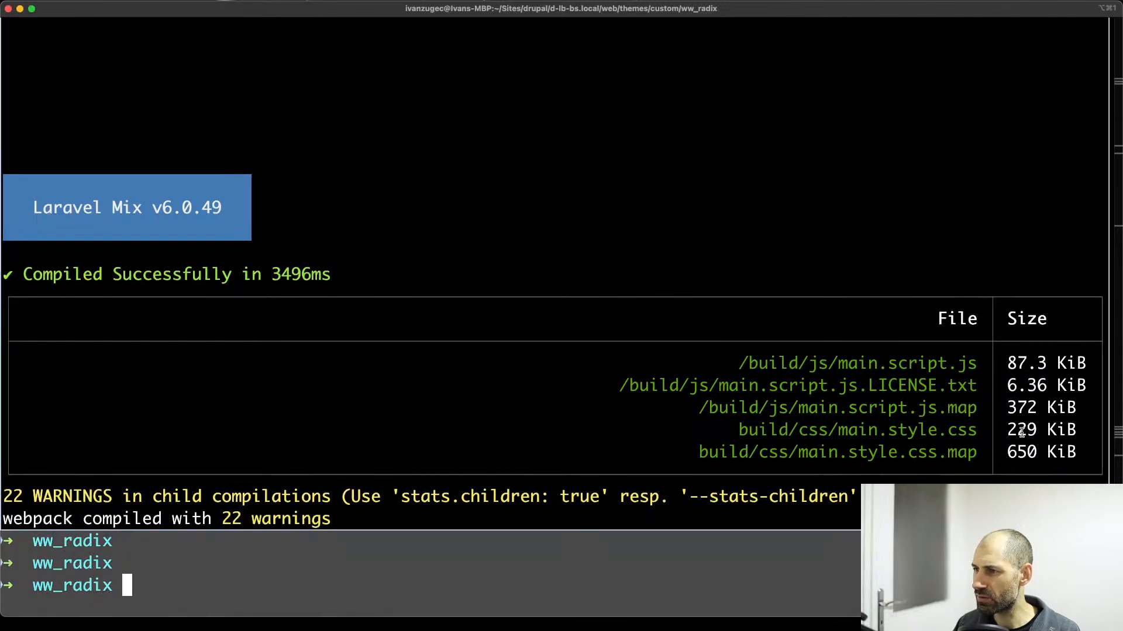
pyautogui.click(1022, 433)
# Compare the main.style.css and main.script.js sizes in the earlier dev build output with those of the production build.
pyautogui.scroll(5, 1014, 428)
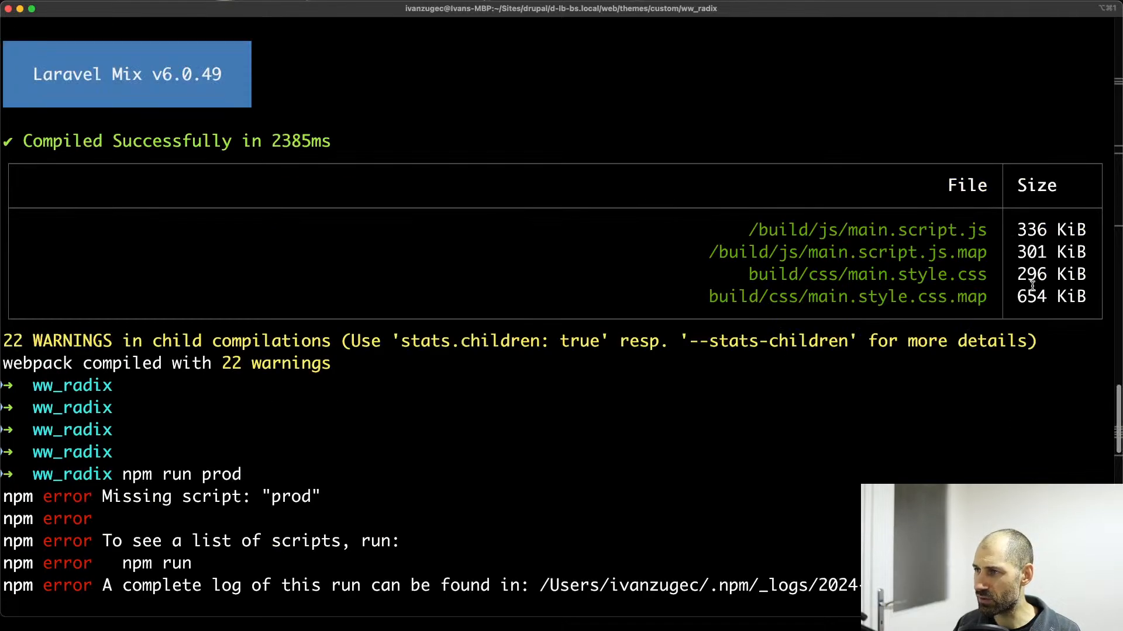
pyautogui.doubleClick(1031, 274)
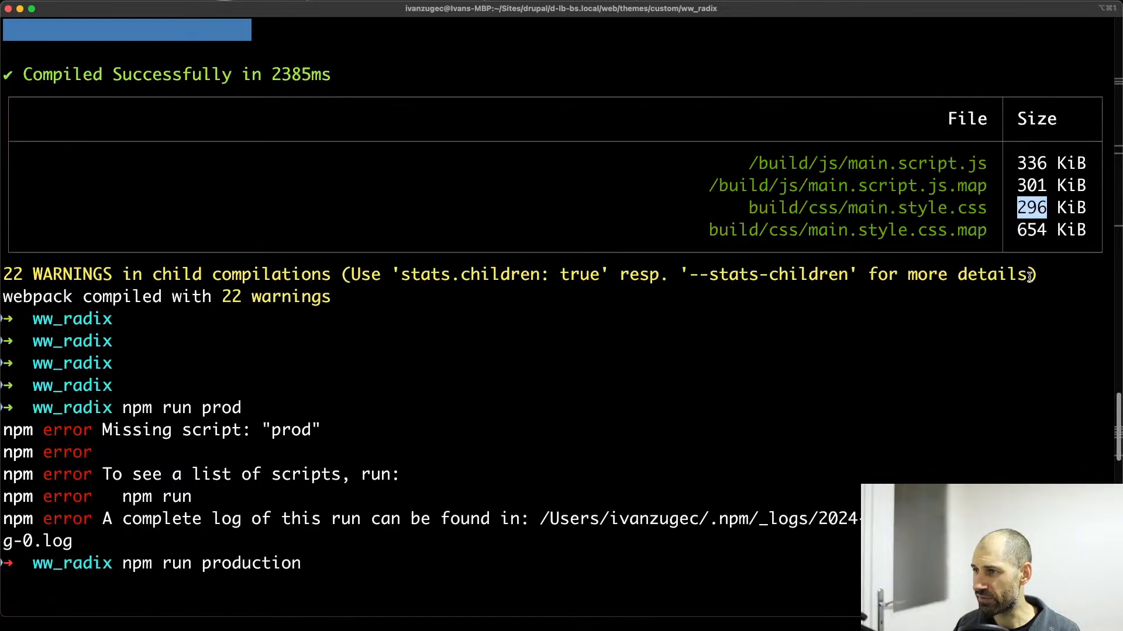
pyautogui.scroll(2, 1029, 275)
pyautogui.moveTo(1086, 210); pyautogui.dragTo(780, 207)
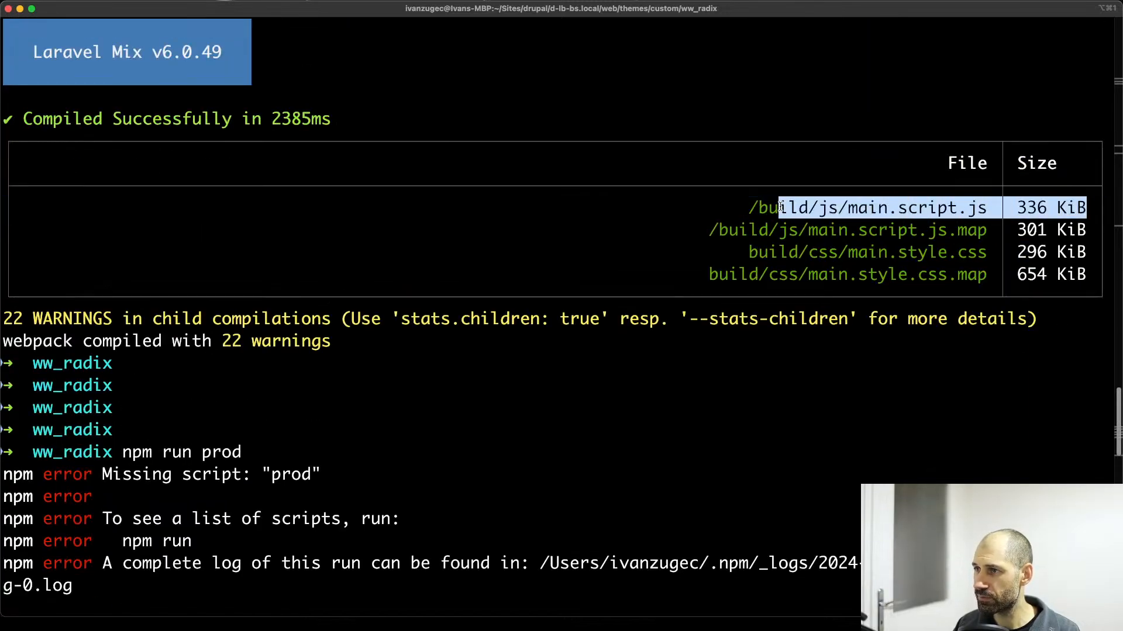
pyautogui.click(1020, 209)
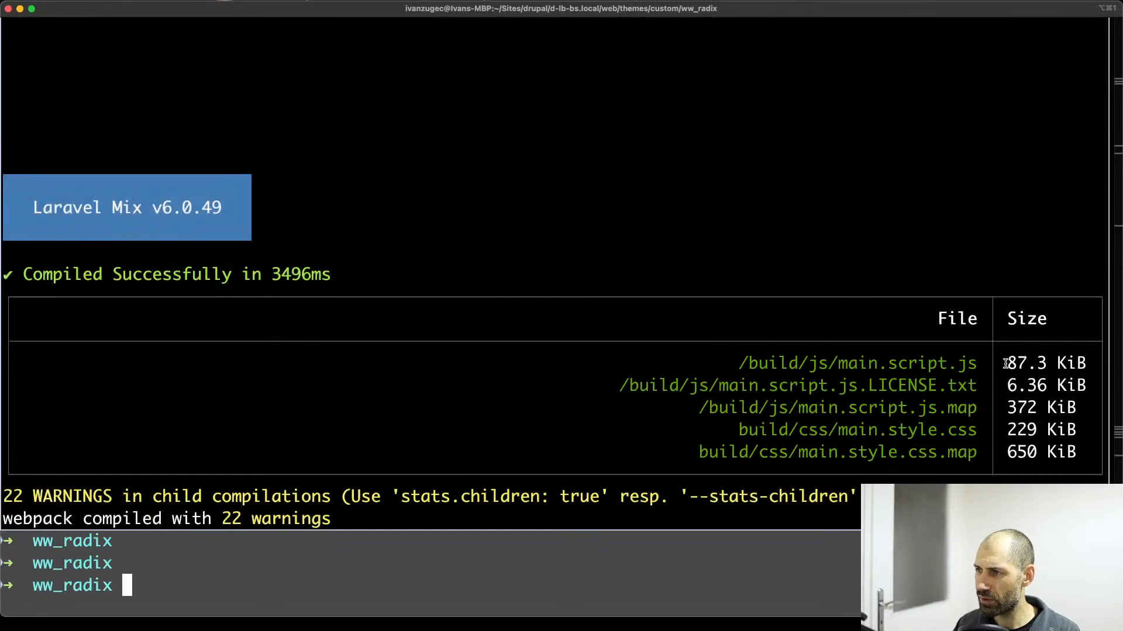
pyautogui.doubleClick(1018, 366)
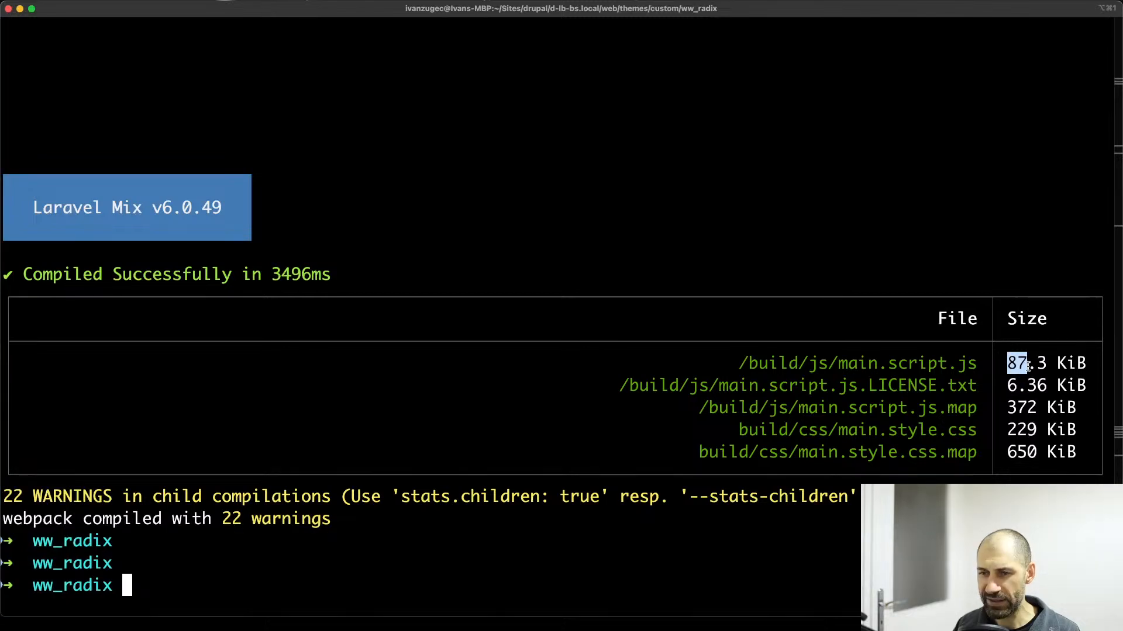
# Recompile the theme's assets for development with npm run dev.
pyautogui.press('Up')
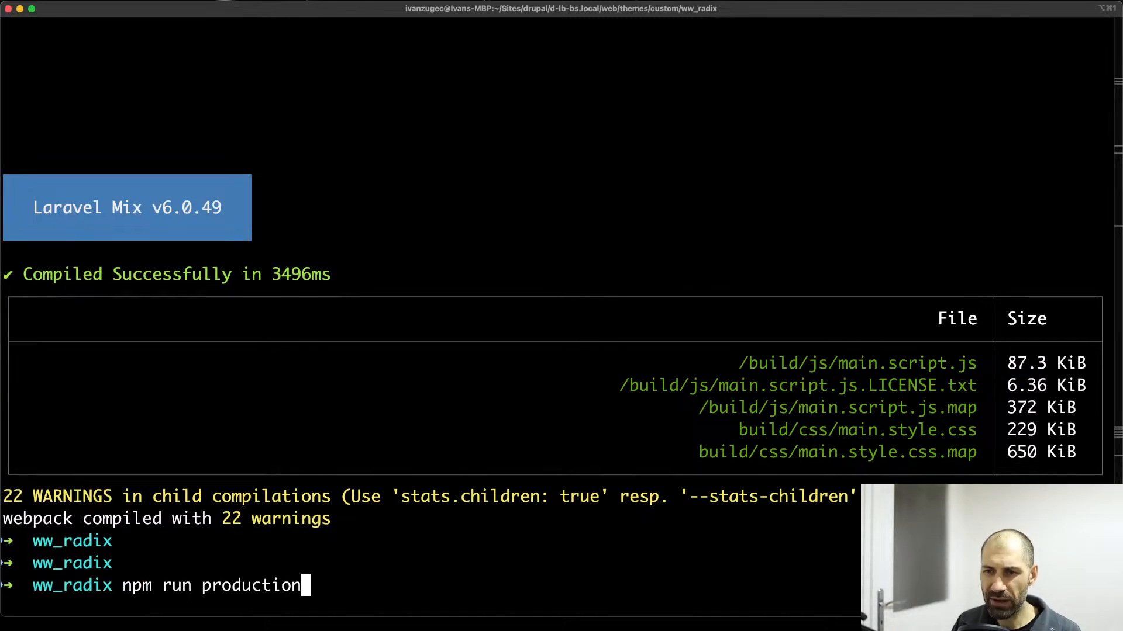
pyautogui.press('BackSpace')
pyautogui.press('BackSpace')
pyautogui.press('BackSpace')
pyautogui.press('BackSpace')
pyautogui.press('BackSpace')
pyautogui.press('BackSpace')
pyautogui.press('BackSpace')
pyautogui.press('BackSpace')
pyautogui.press('BackSpace')
pyautogui.press('BackSpace')
pyautogui.press('BackSpace')
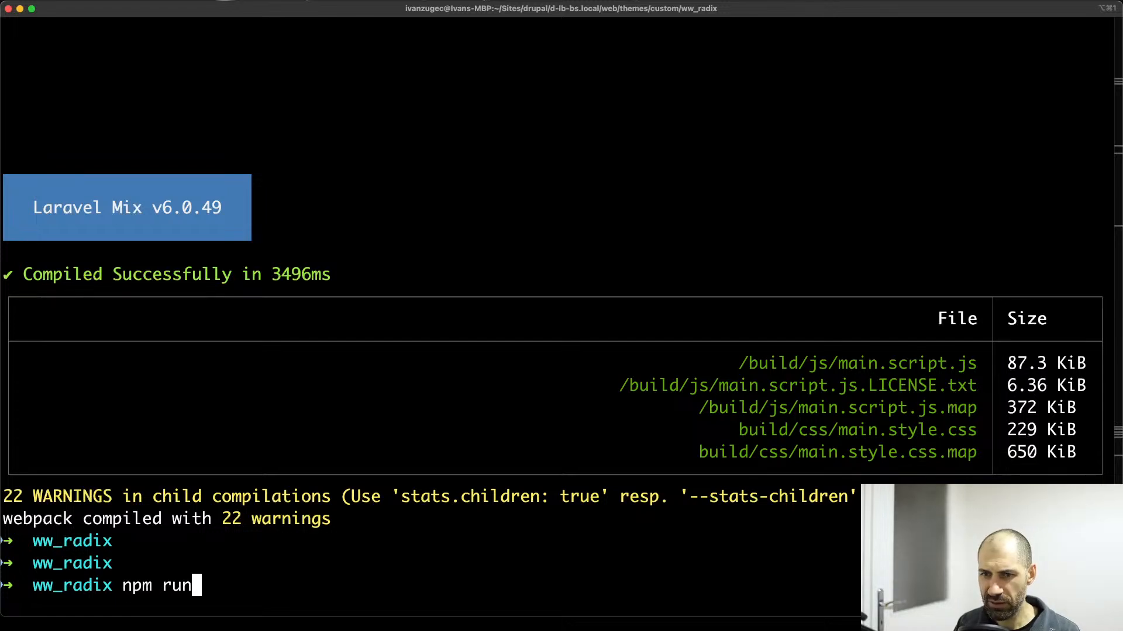
pyautogui.press('BackSpace')
pyautogui.write('n de')
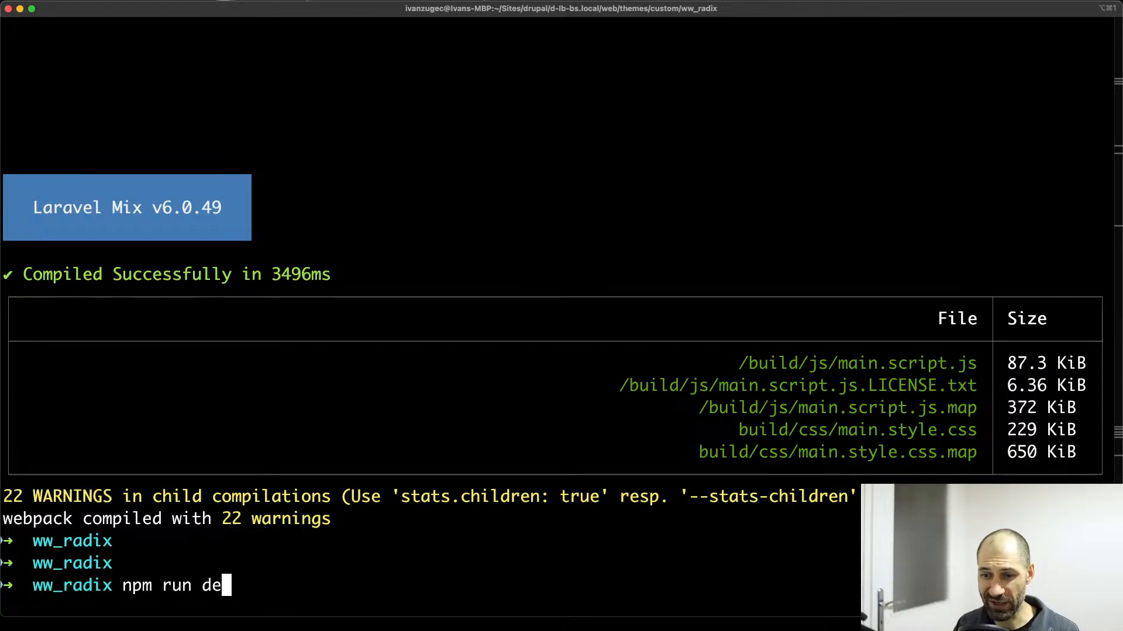
pyautogui.write('v')
pyautogui.press('Return')
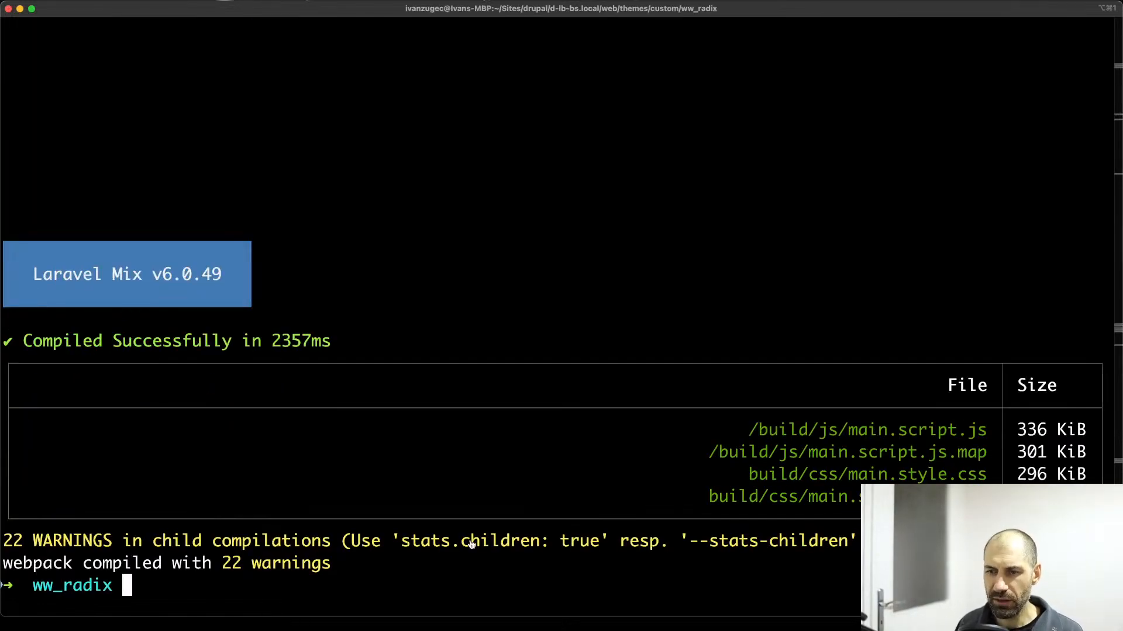
# Switch to the demo site in the browser, disable CSS and JavaScript aggregation in the Performance settings, and clear all caches.
pyautogui.press('super+Tab')
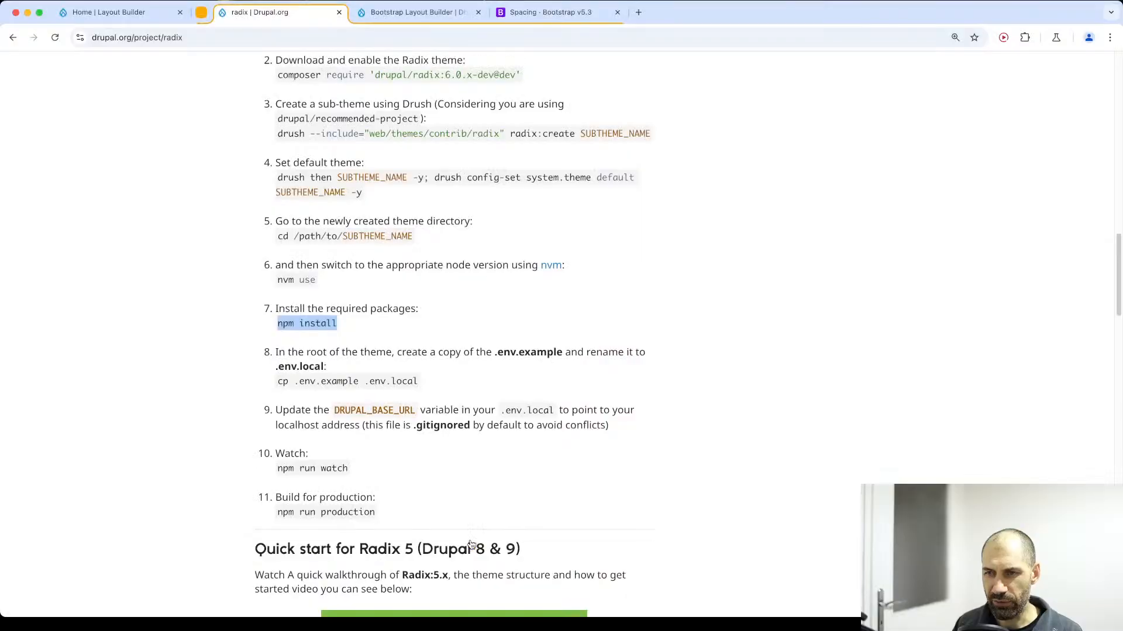
pyautogui.click(139, 12)
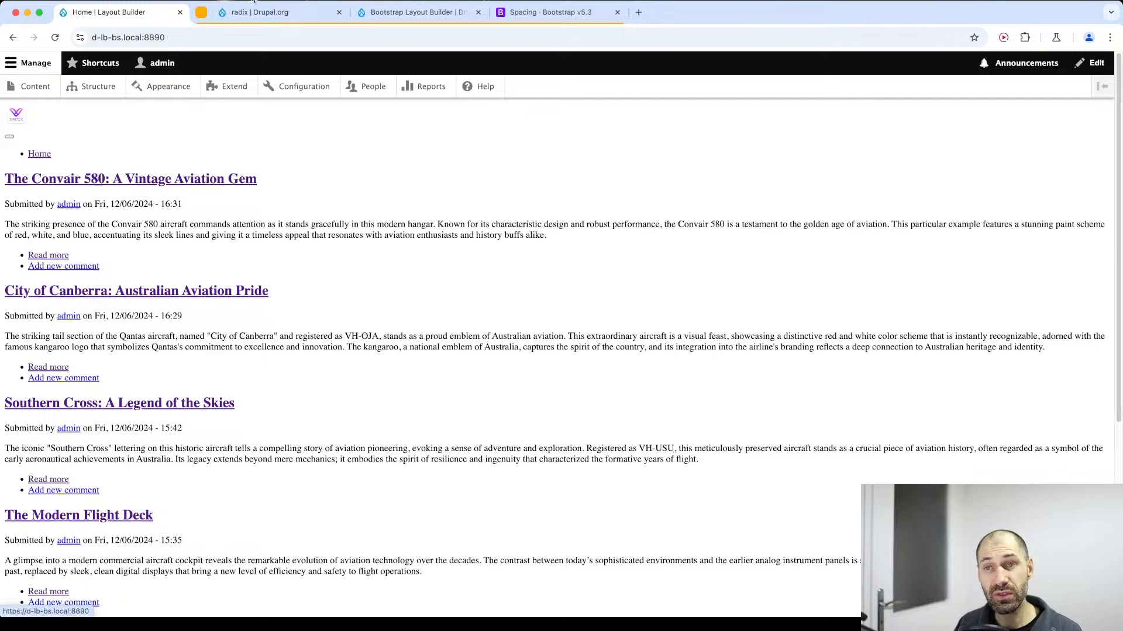
pyautogui.click(279, 88)
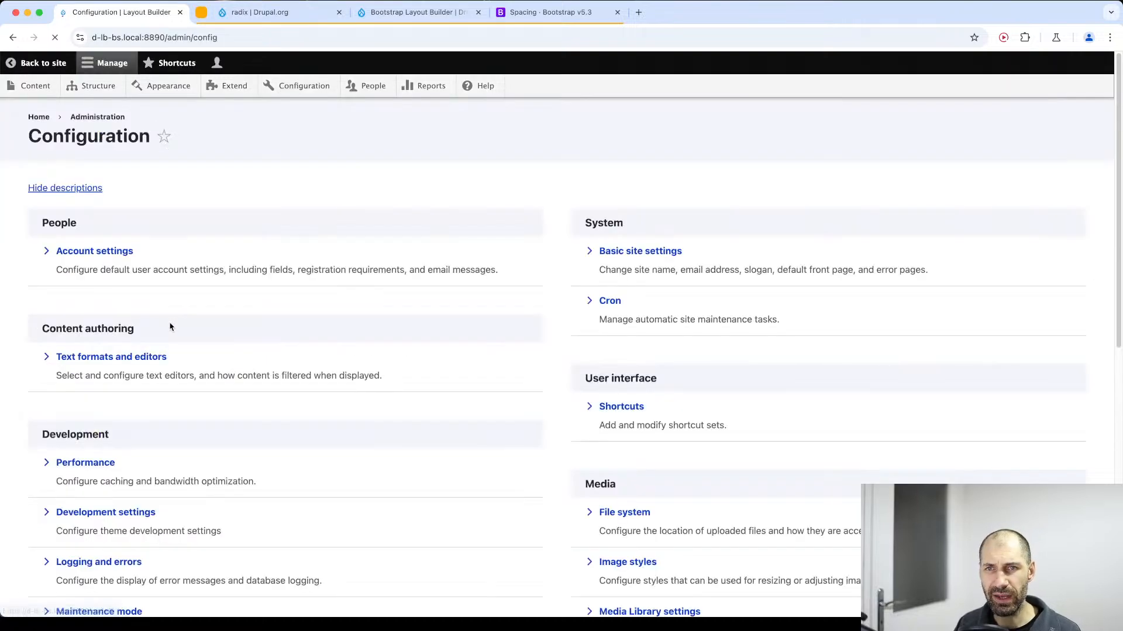
pyautogui.scroll(-2, 143, 431)
pyautogui.click(68, 449)
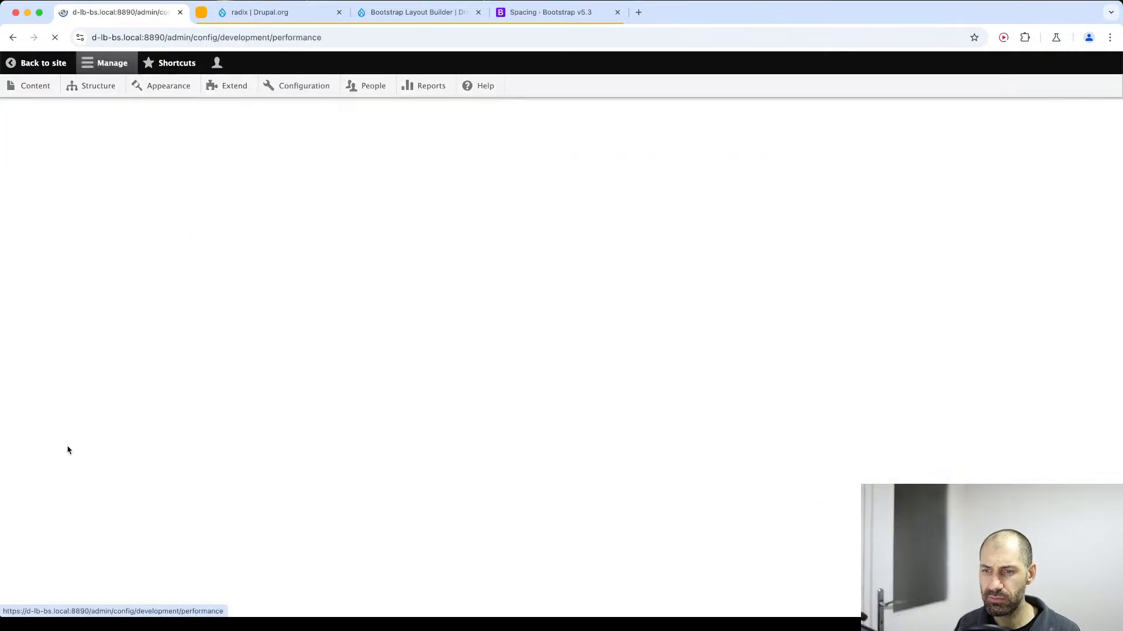
pyautogui.click(79, 490)
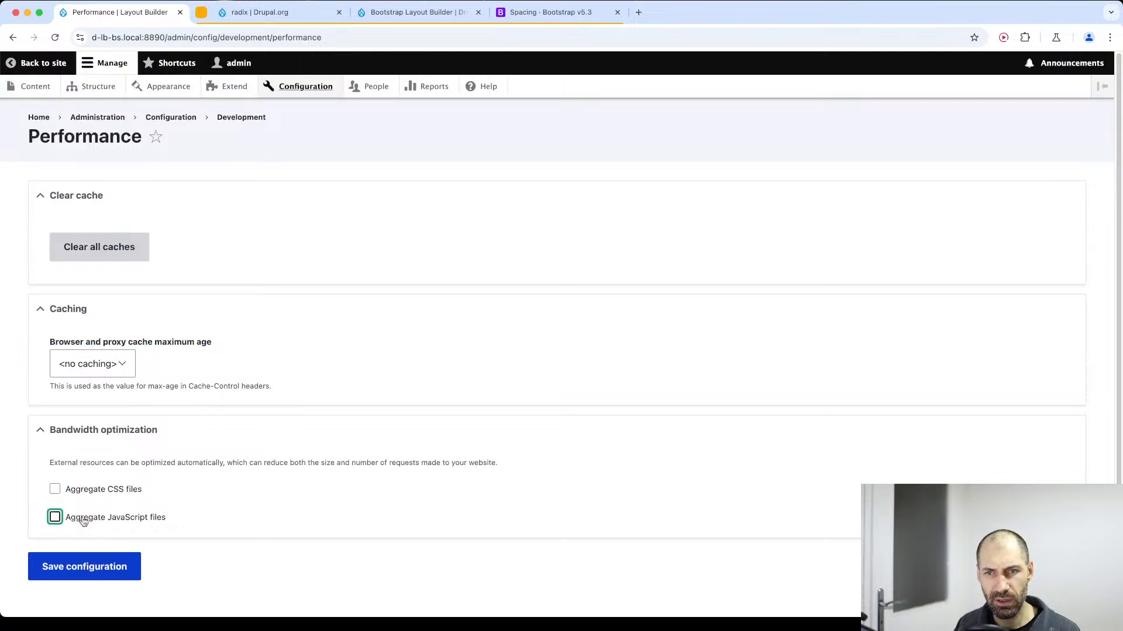
pyautogui.click(76, 518)
pyautogui.click(83, 567)
pyautogui.click(110, 353)
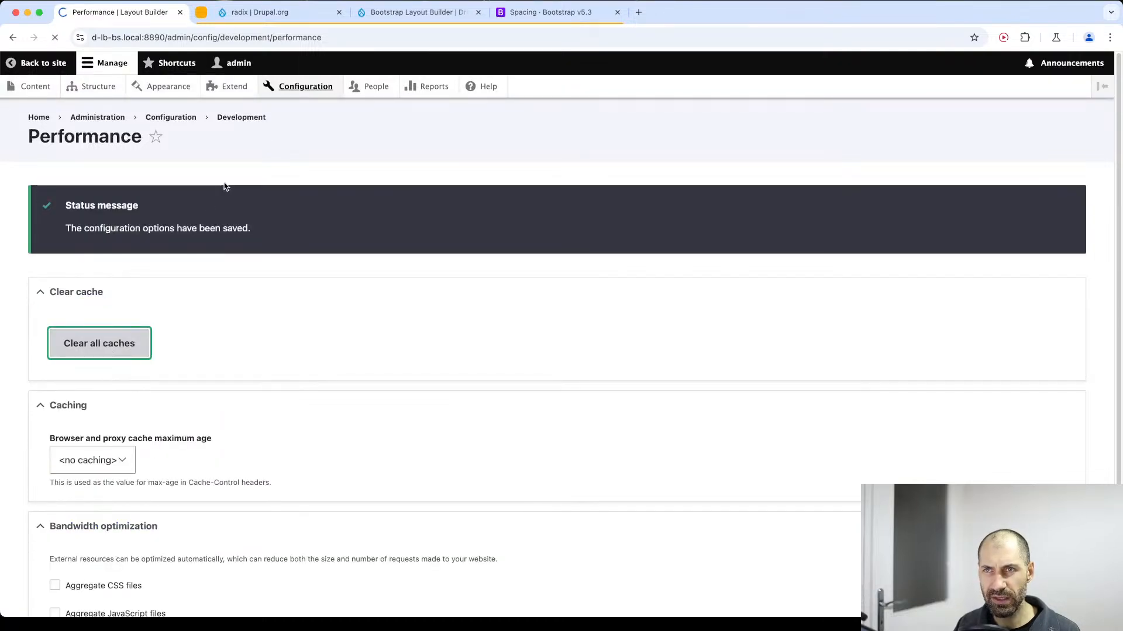
# Enable Do not cache markup and Twig development mode in the site's Development settings and save them.
pyautogui.click(292, 87)
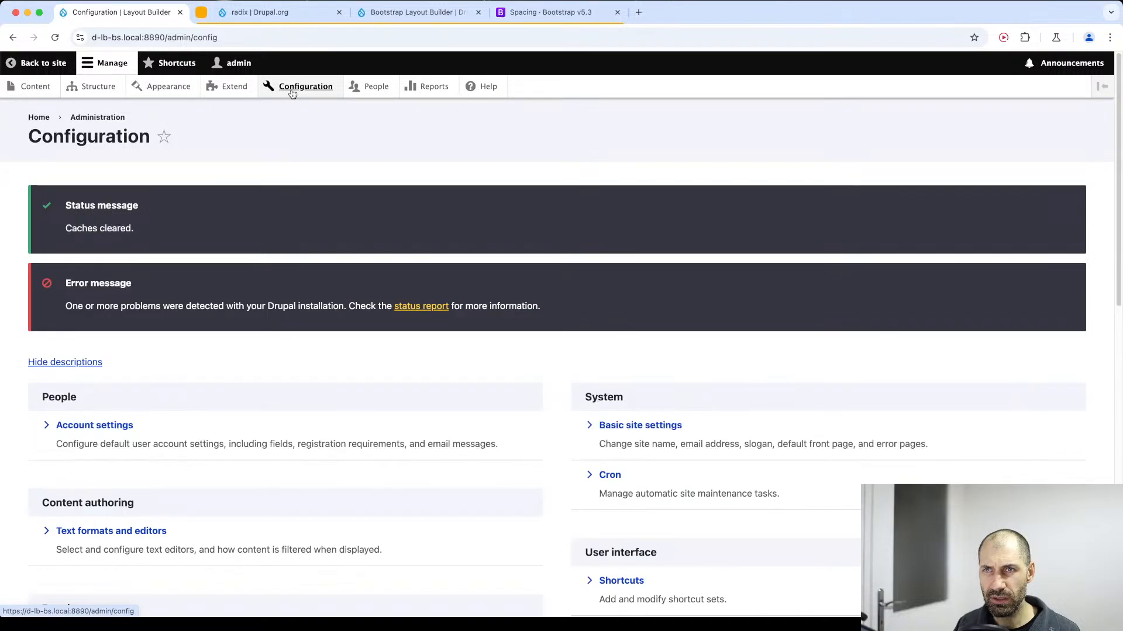
pyautogui.scroll(-5, 146, 403)
pyautogui.scroll(-2, 110, 410)
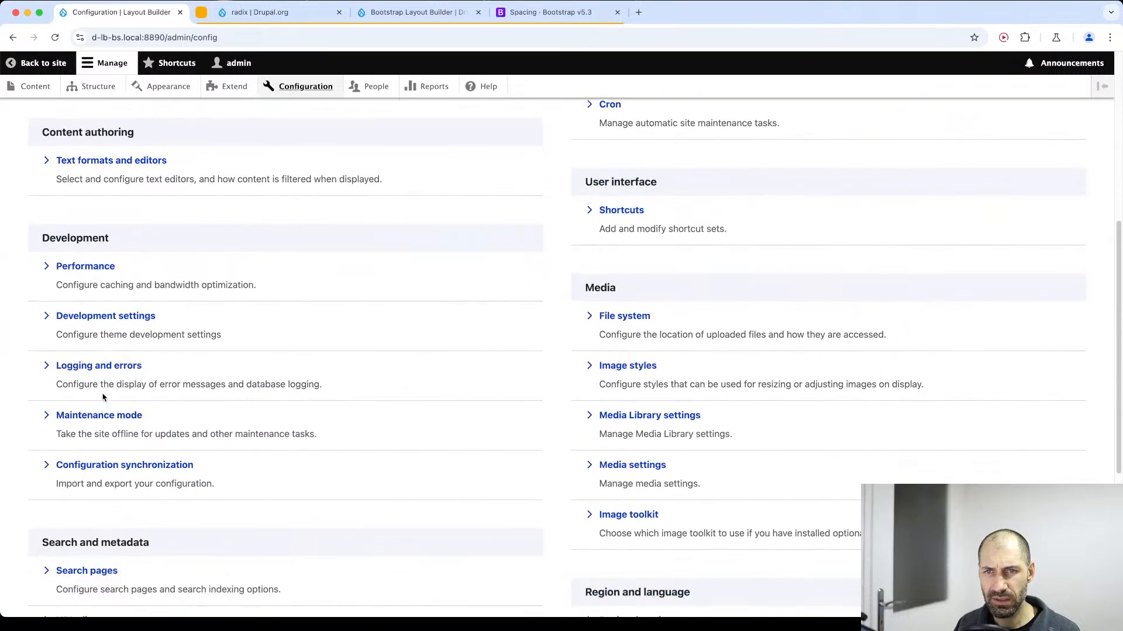
pyautogui.click(114, 317)
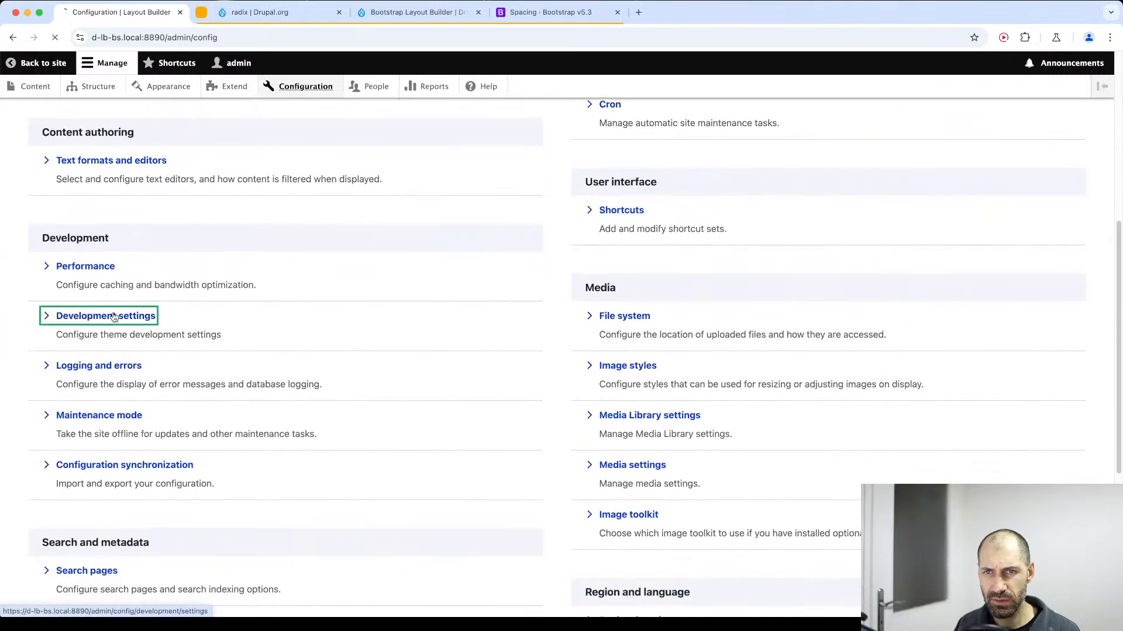
pyautogui.click(82, 258)
pyautogui.click(82, 218)
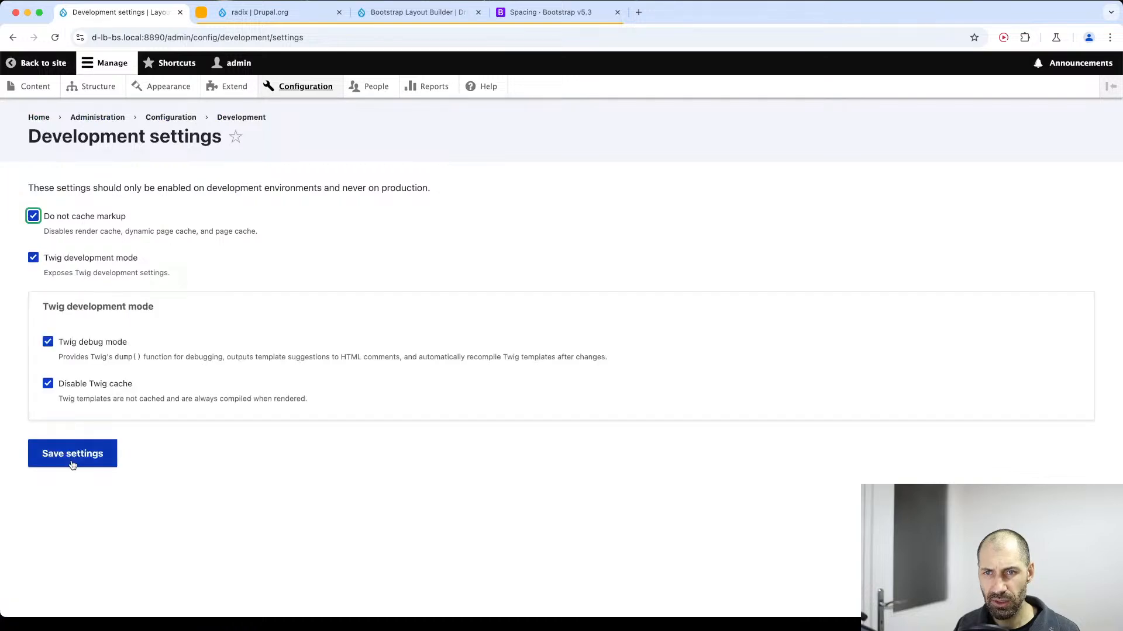
pyautogui.click(82, 453)
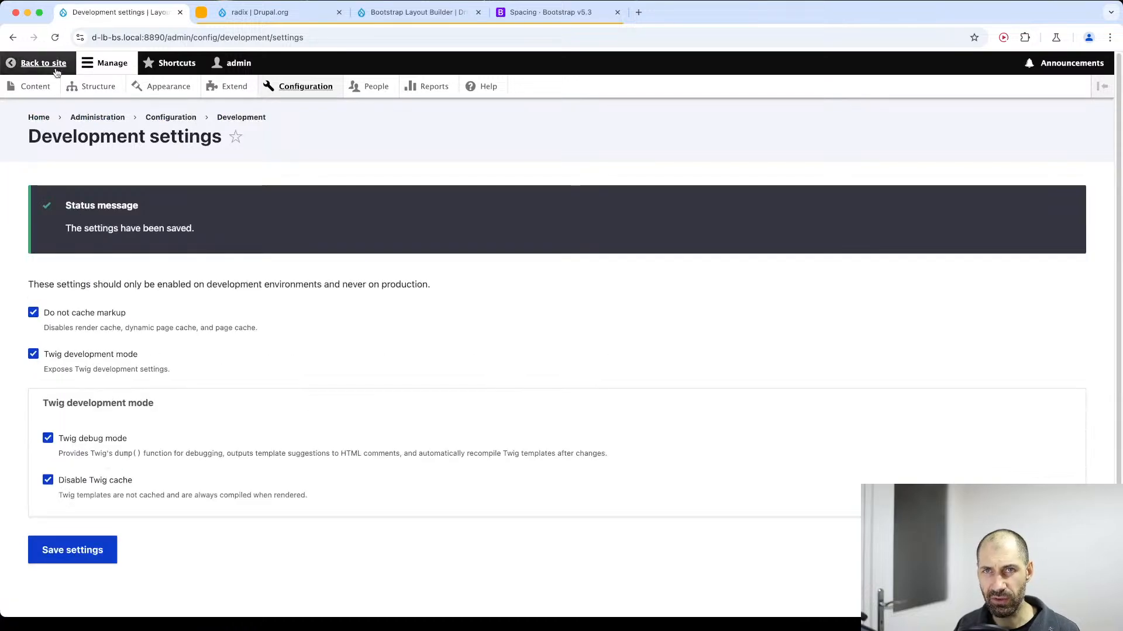
# Open the demo site's home page and preview it in the browser developer tools' responsive device view.
pyautogui.click(37, 118)
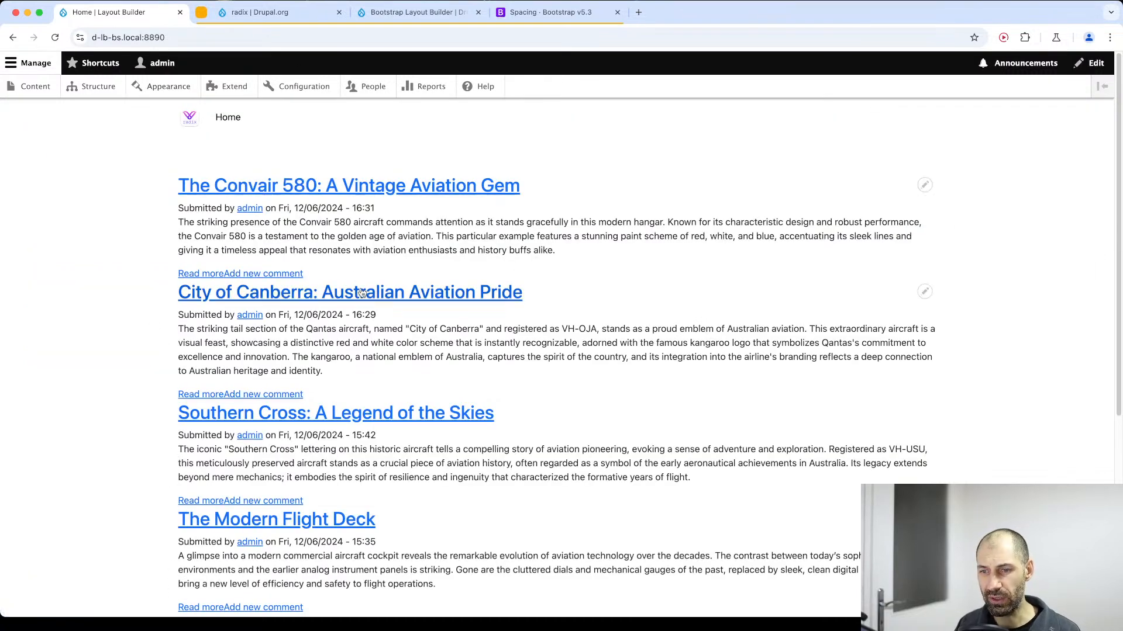
pyautogui.press('super+alt+i')
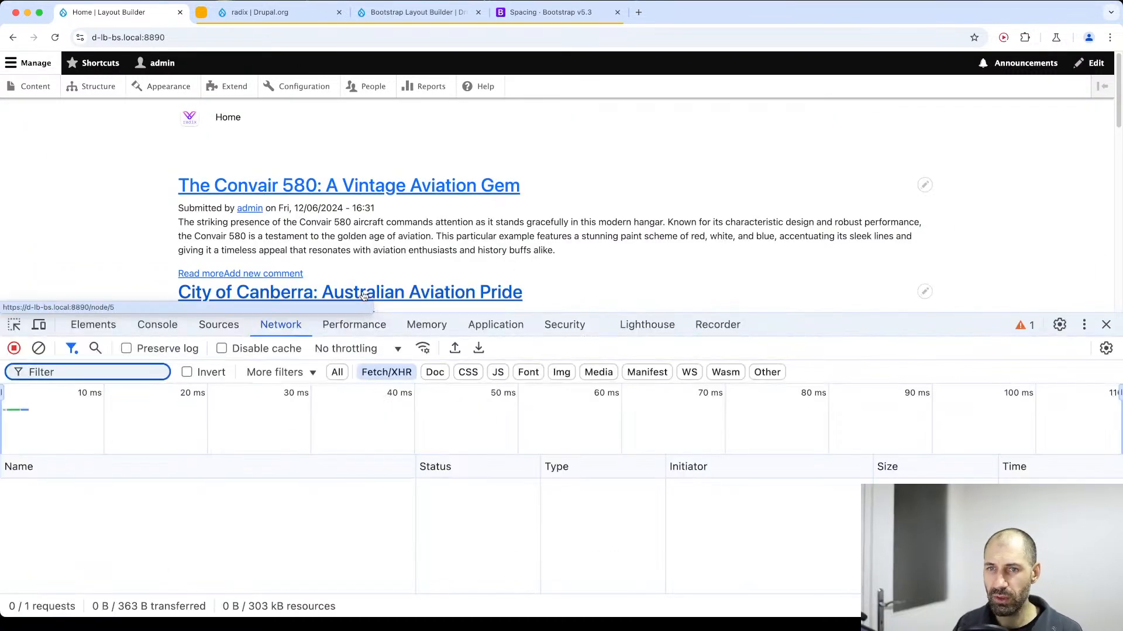
pyautogui.moveTo(858, 313); pyautogui.dragTo(869, 449)
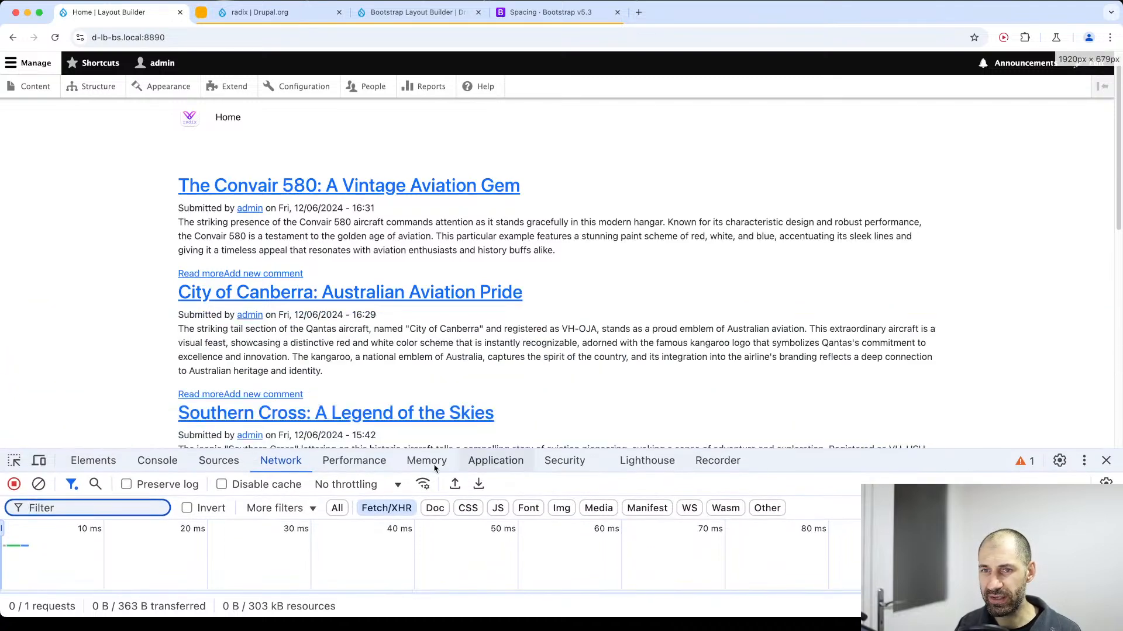
pyautogui.click(37, 461)
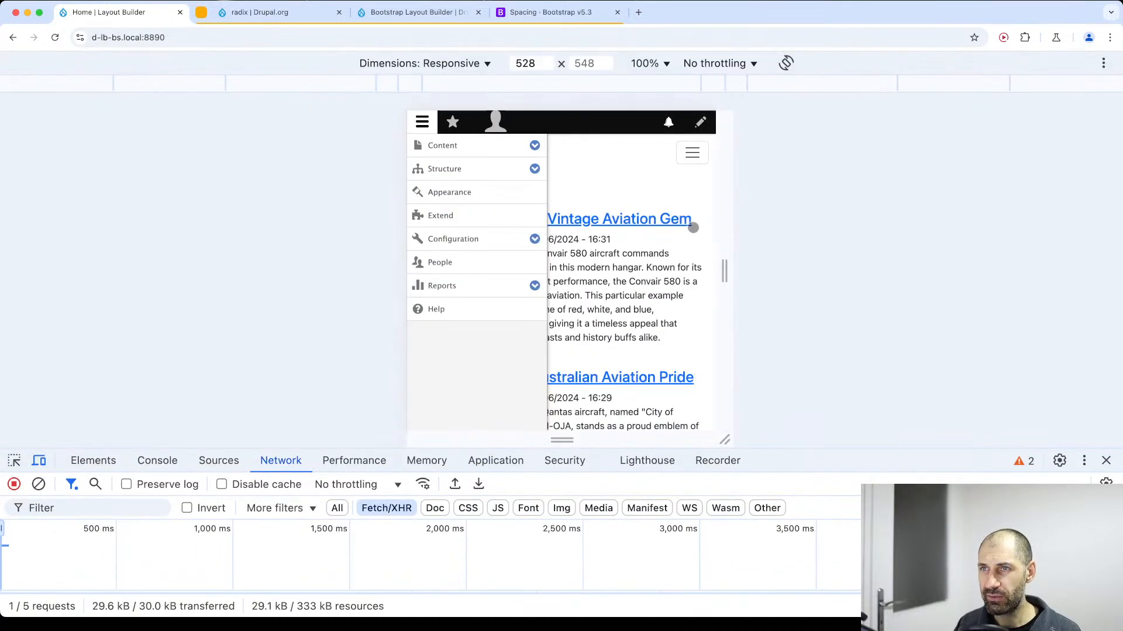
# Test the mobile navigation by repeatedly expanding and collapsing the hamburger menu, and close the developer tools.
pyautogui.click(692, 155)
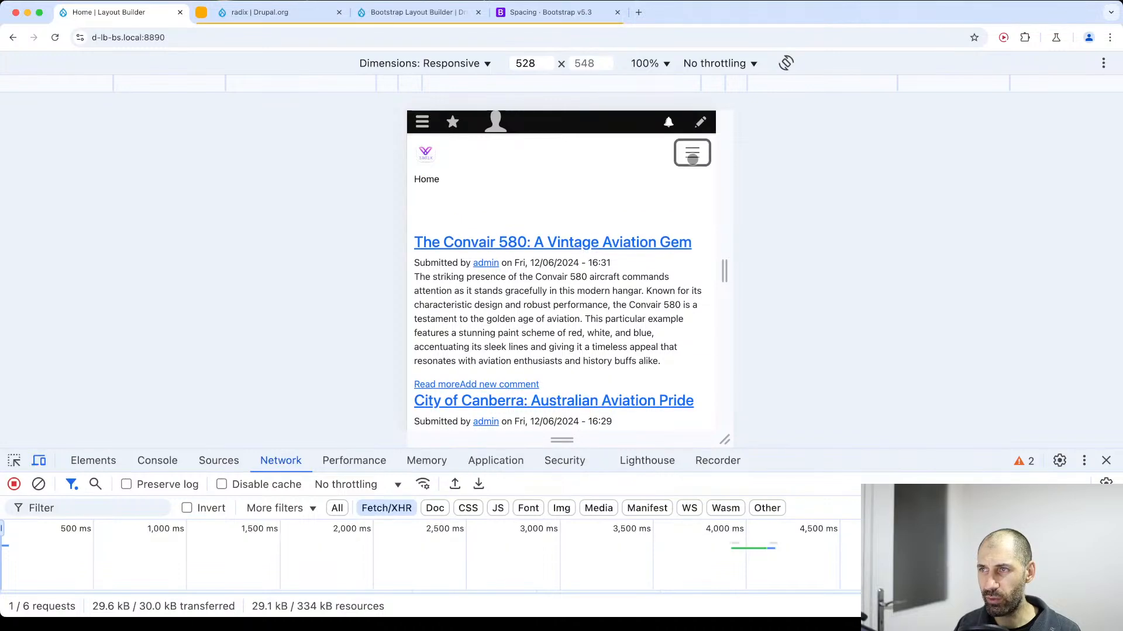
pyautogui.click(692, 156)
pyautogui.click(693, 157)
pyautogui.click(692, 156)
pyautogui.click(693, 157)
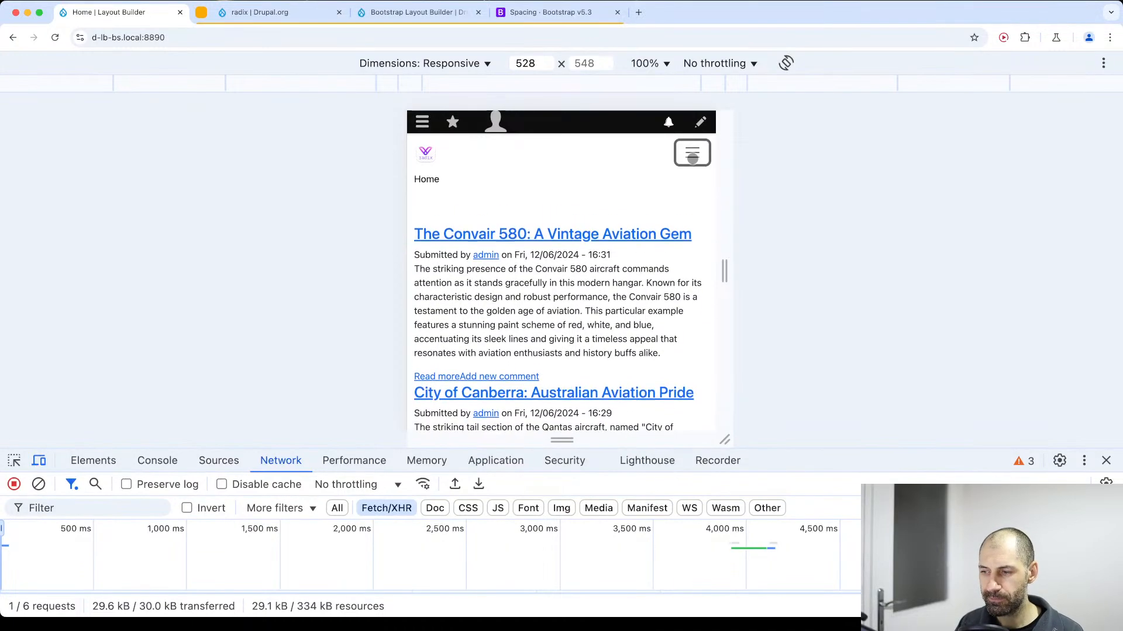
pyautogui.click(693, 156)
pyautogui.click(692, 156)
pyautogui.click(693, 157)
pyautogui.click(692, 157)
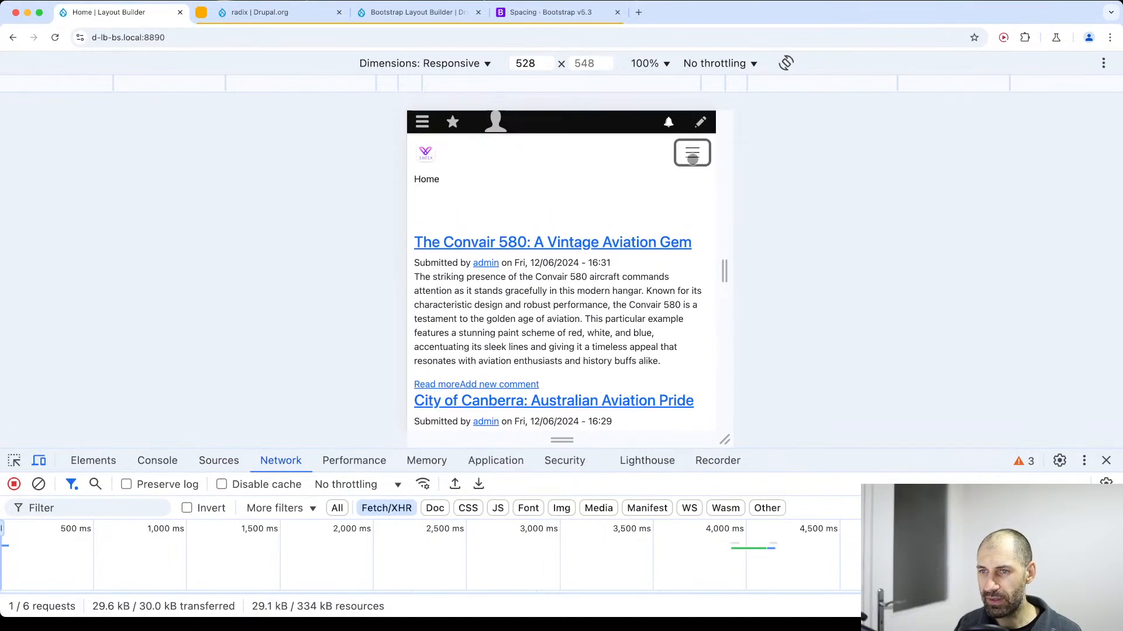
pyautogui.click(692, 157)
pyautogui.click(1106, 460)
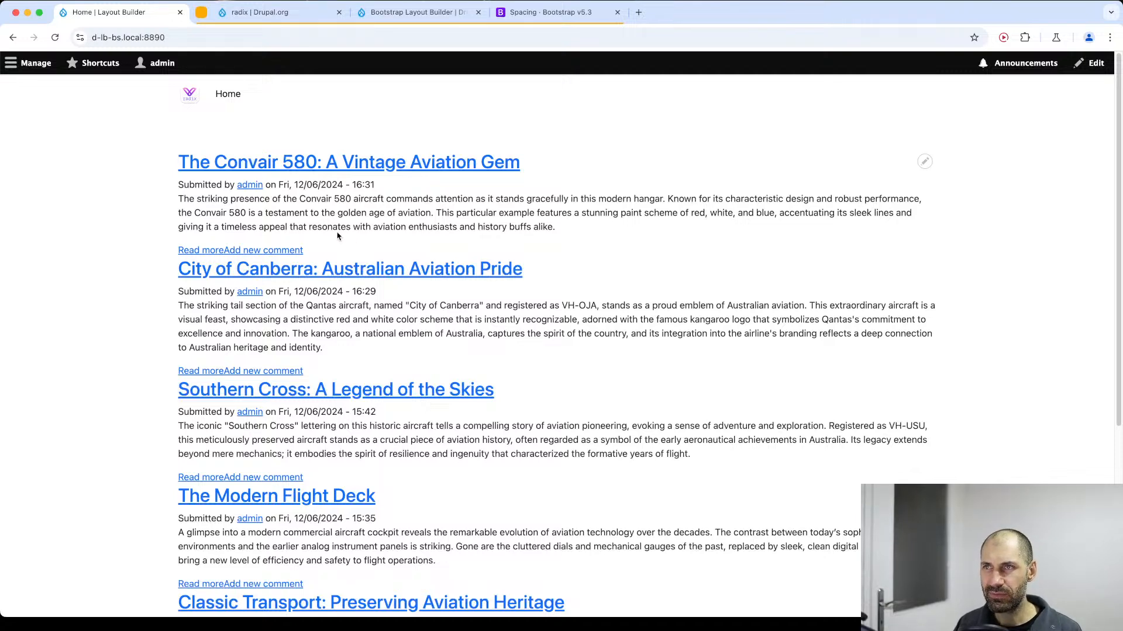
# Examine the Bootstrap Layout Builder project page on Drupal.org, including its requirements, releases and Composer install command.
pyautogui.click(445, 12)
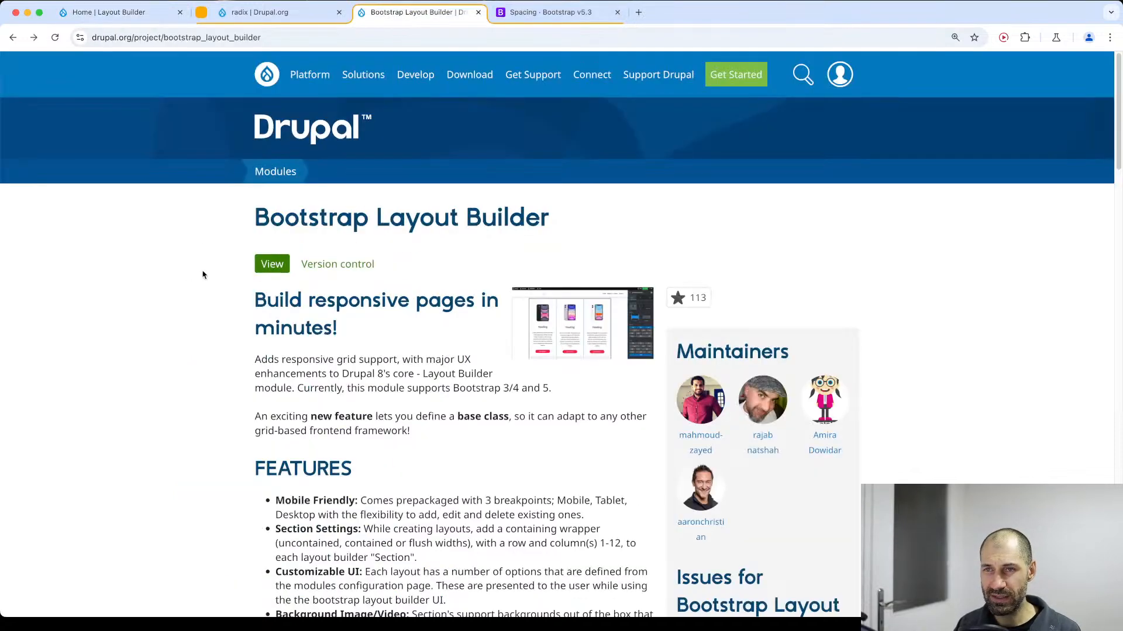
pyautogui.moveTo(213, 229); pyautogui.dragTo(555, 226)
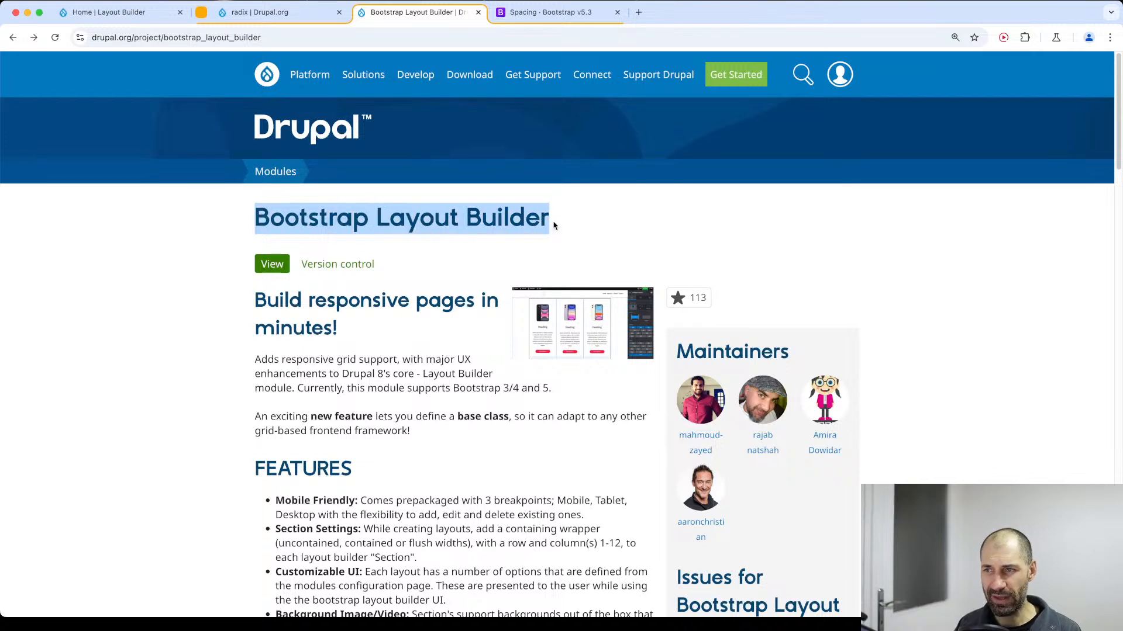
pyautogui.click(554, 225)
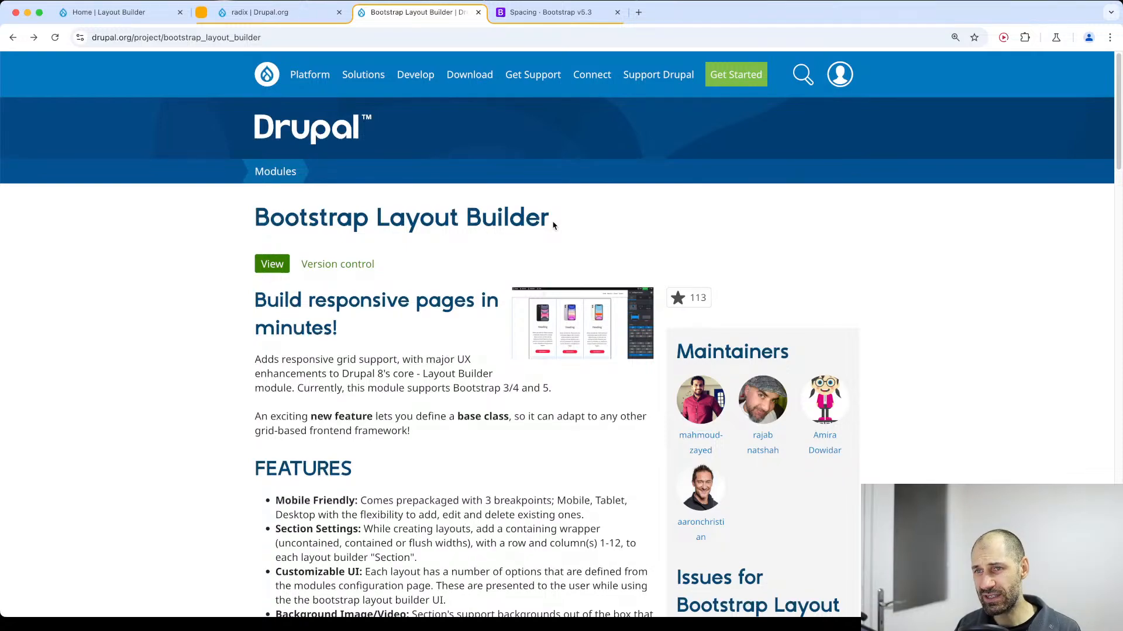
pyautogui.scroll(-20, 516, 356)
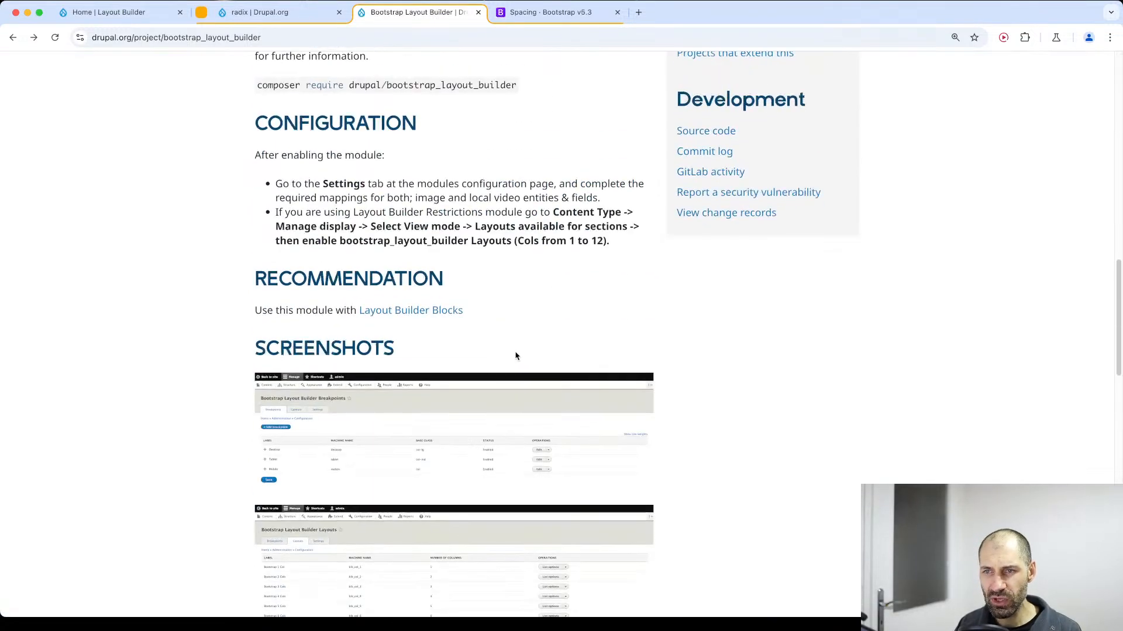
pyautogui.scroll(-9, 516, 356)
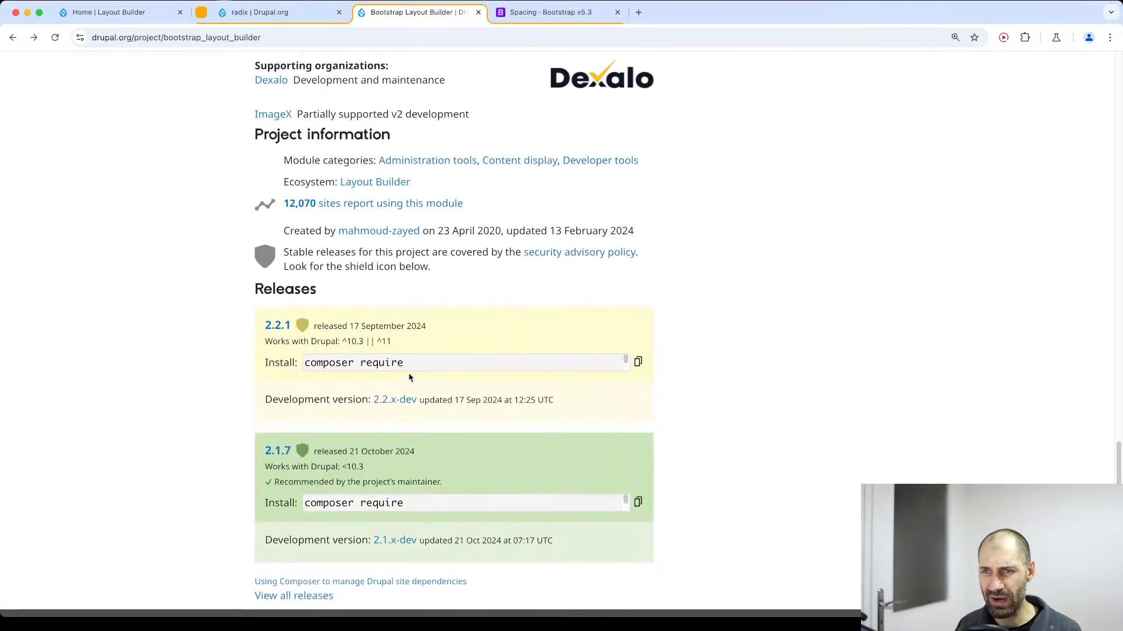
pyautogui.click(305, 361)
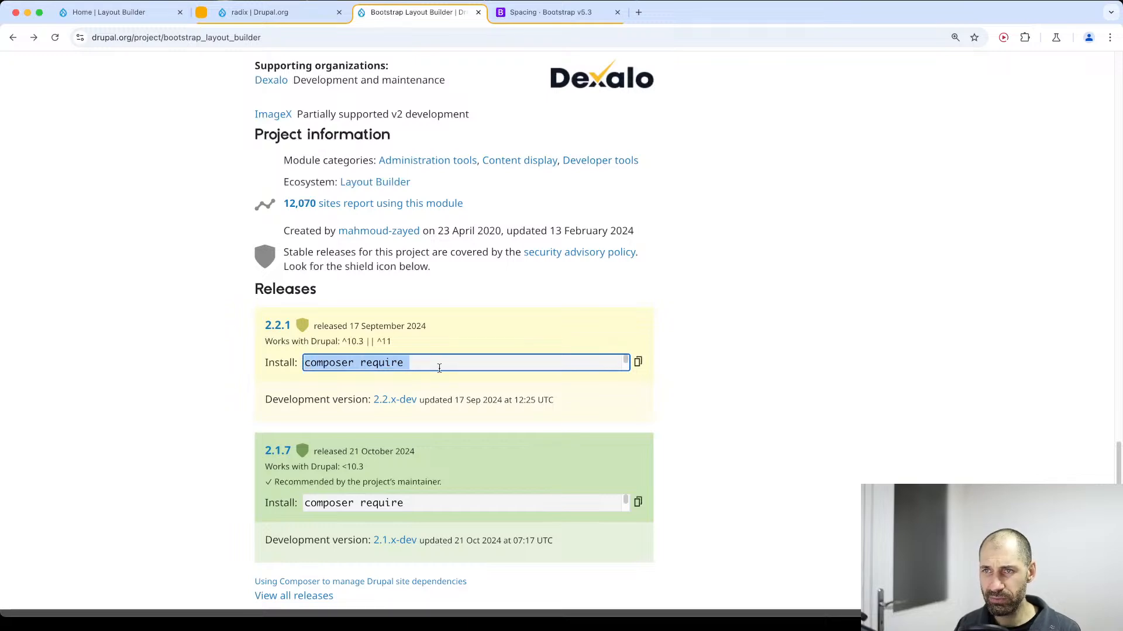
pyautogui.scroll(15, 439, 367)
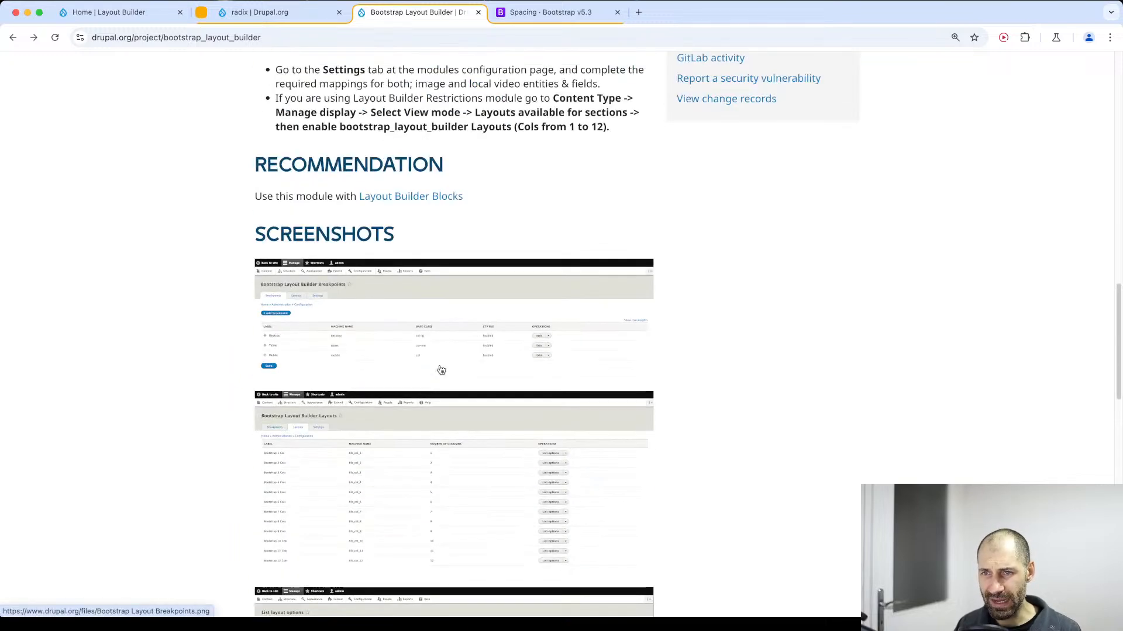
pyautogui.scroll(5, 441, 370)
pyautogui.scroll(3, 441, 371)
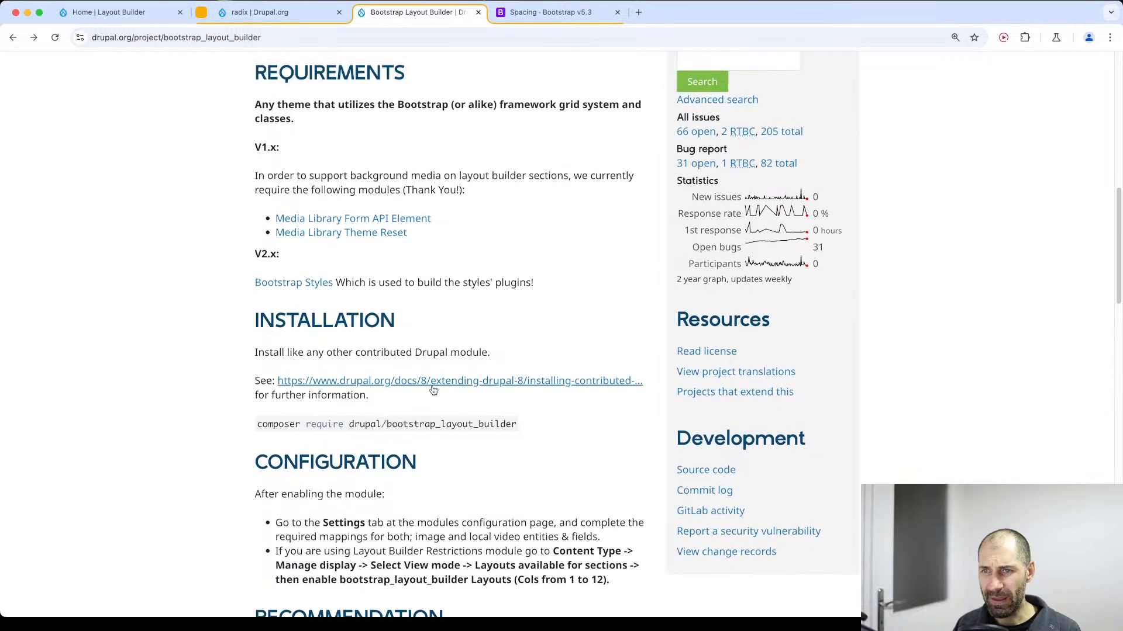
# Return to the demo site and filter the Extend page's module list by "bootstrap".
pyautogui.click(107, 12)
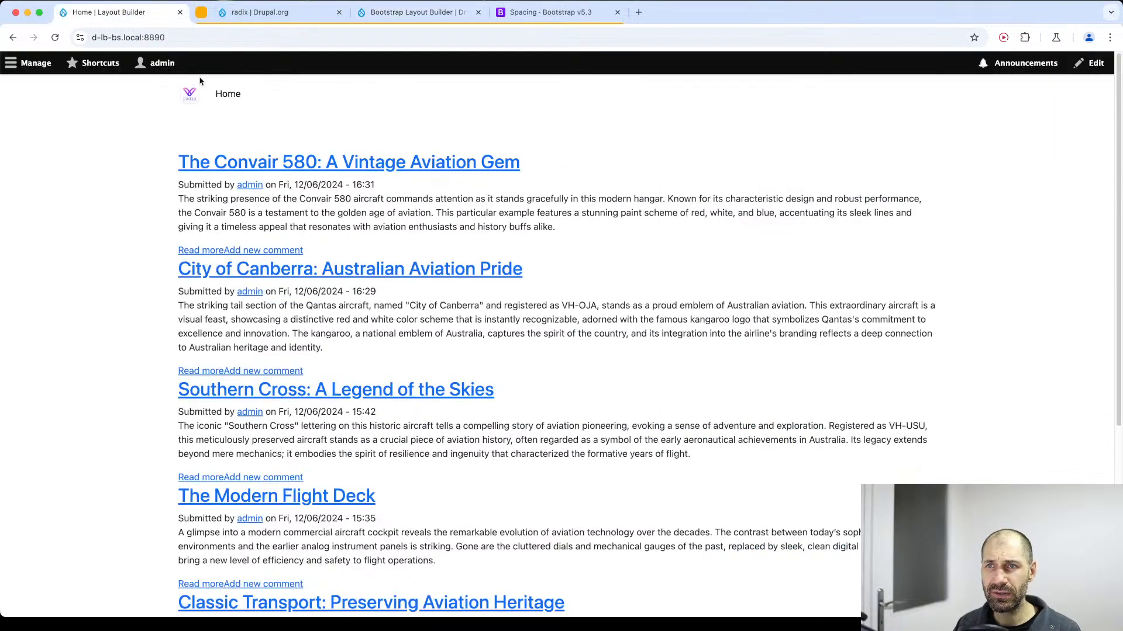
pyautogui.click(30, 63)
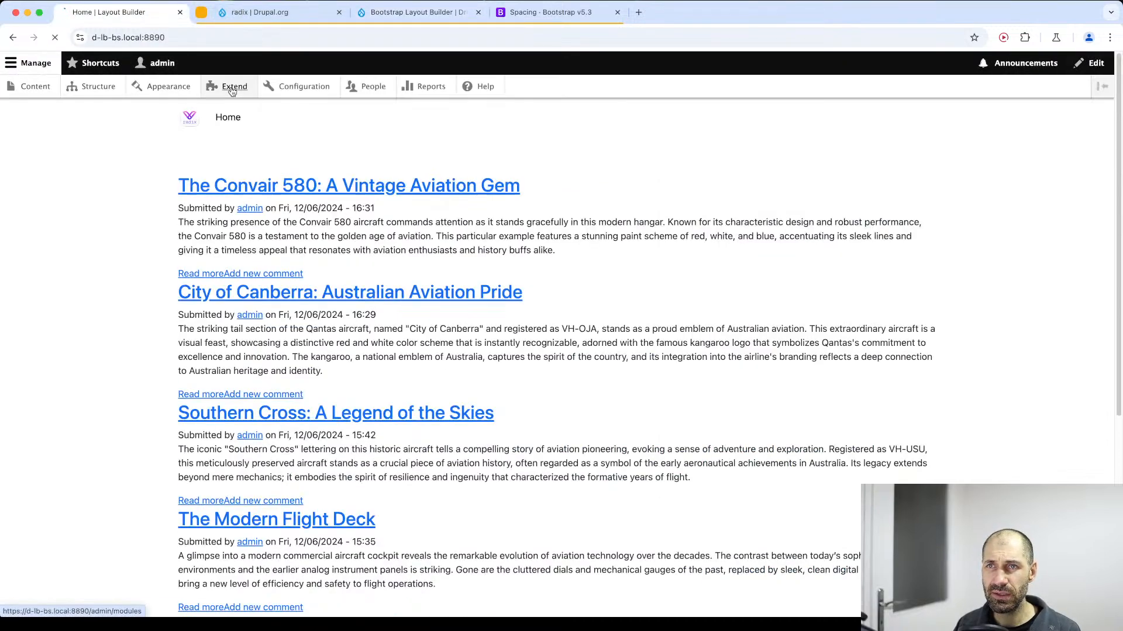
pyautogui.click(233, 89)
pyautogui.click(101, 287)
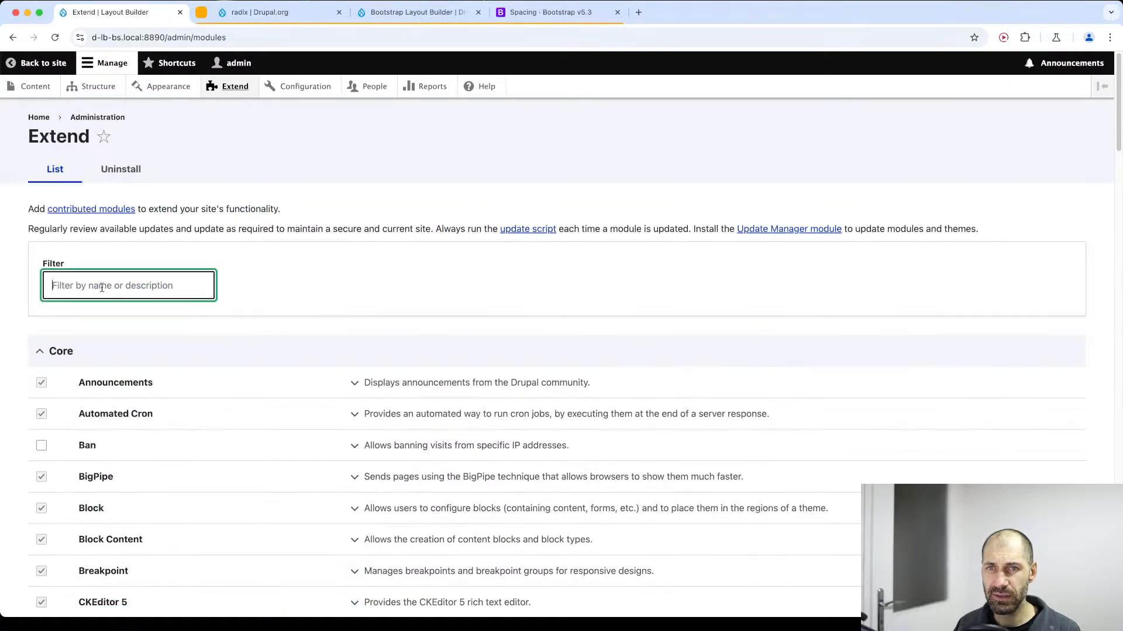
pyautogui.write('bootstrap')
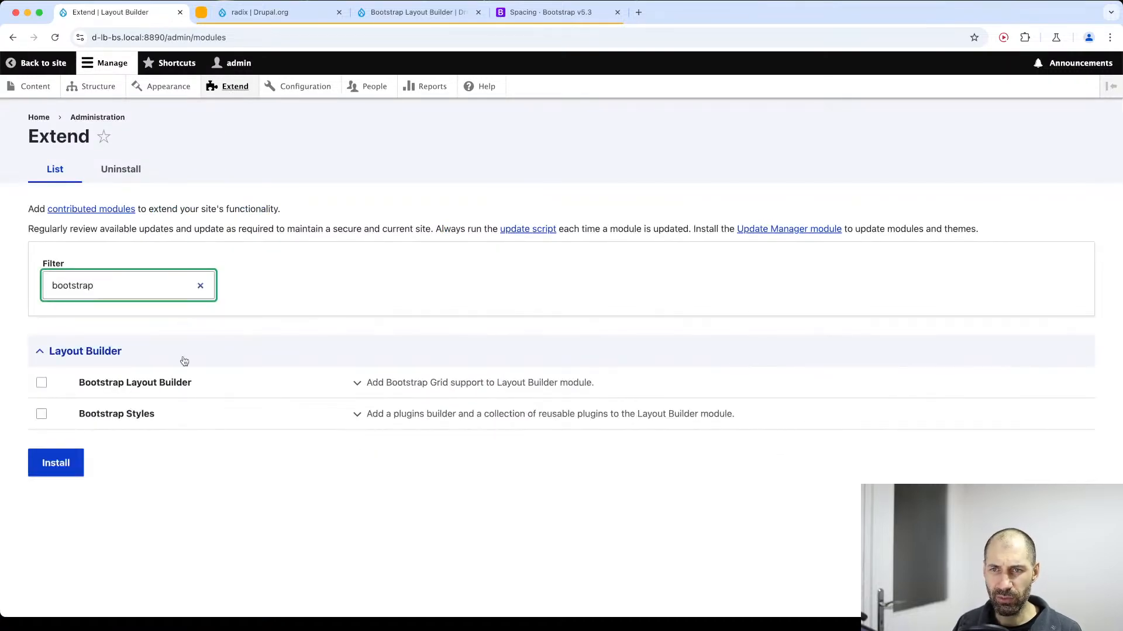
# Select the Bootstrap Layout Builder module, review its required modules, and submit it for installation.
pyautogui.click(41, 383)
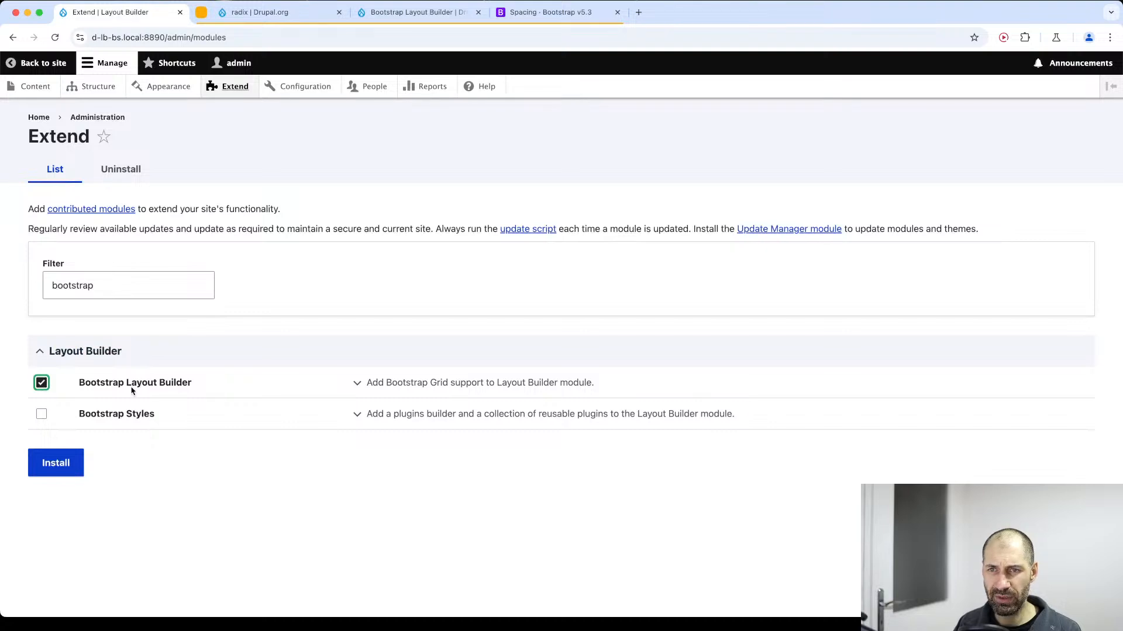
pyautogui.click(526, 387)
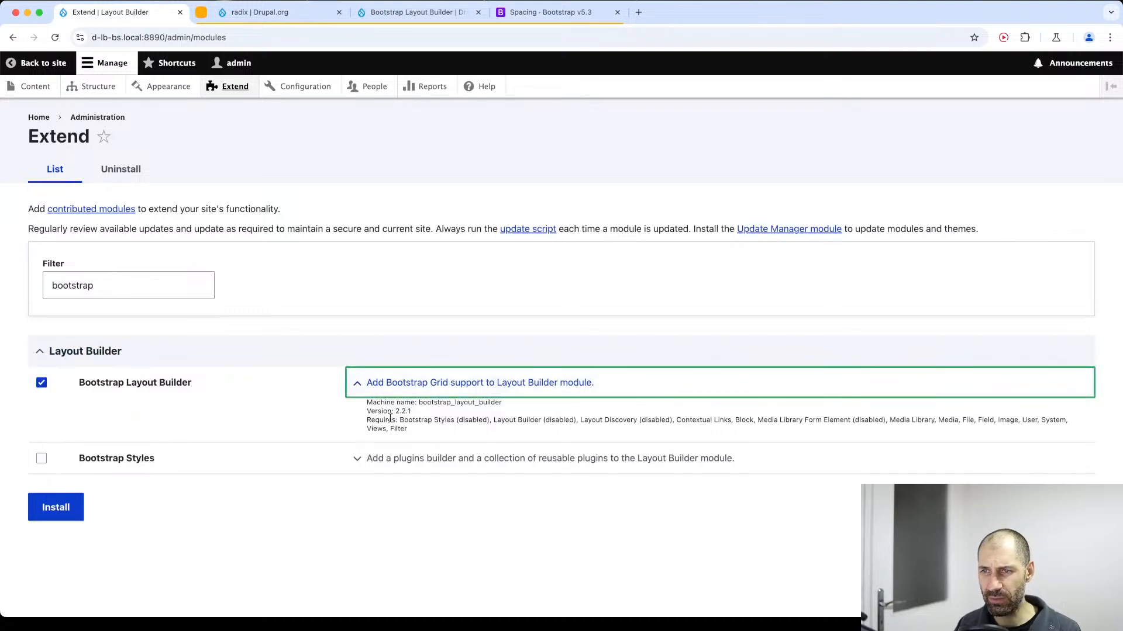
pyautogui.moveTo(399, 418); pyautogui.dragTo(787, 422)
pyautogui.click(665, 420)
pyautogui.click(53, 524)
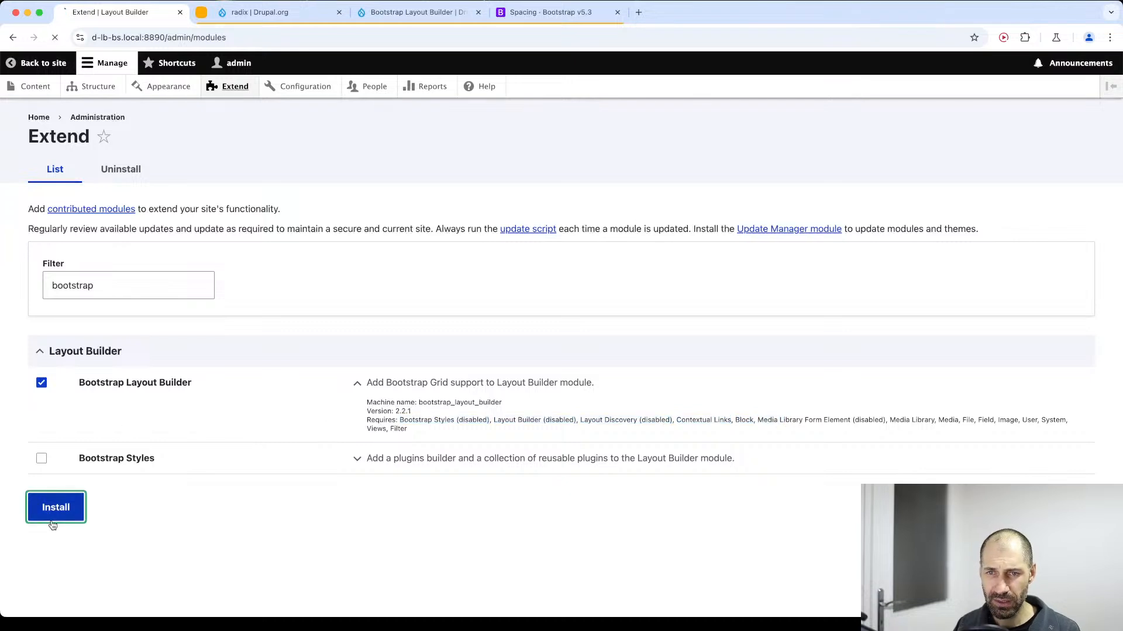
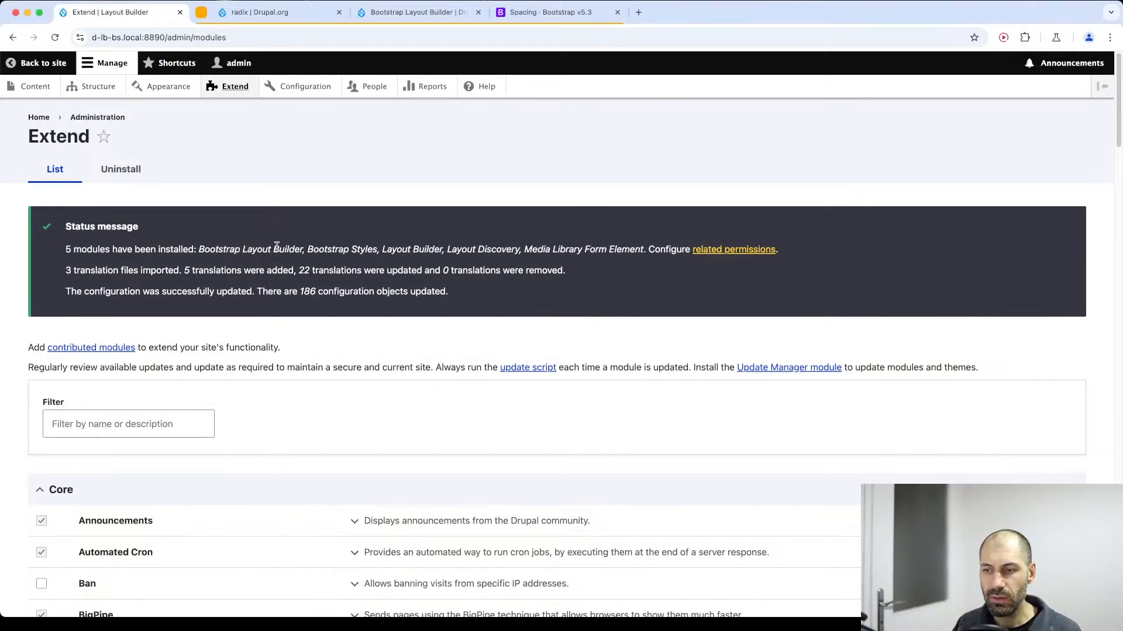
# Open the Bootstrap Layout Builder configuration and review its breakpoints and the list of available column layouts.
pyautogui.click(289, 89)
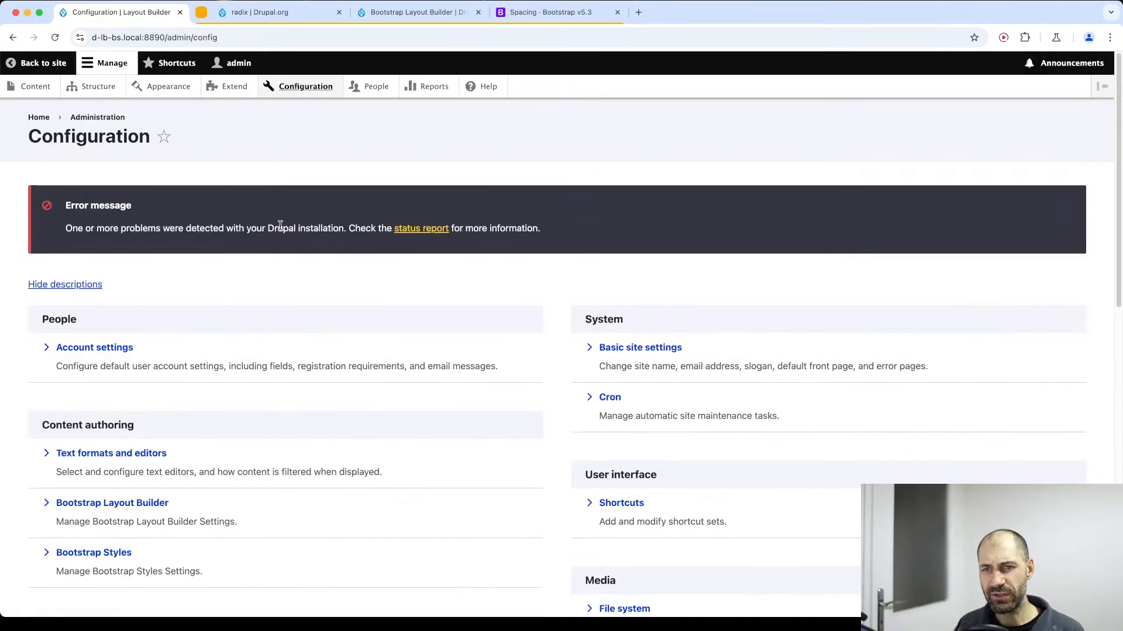
pyautogui.scroll(-5, 225, 344)
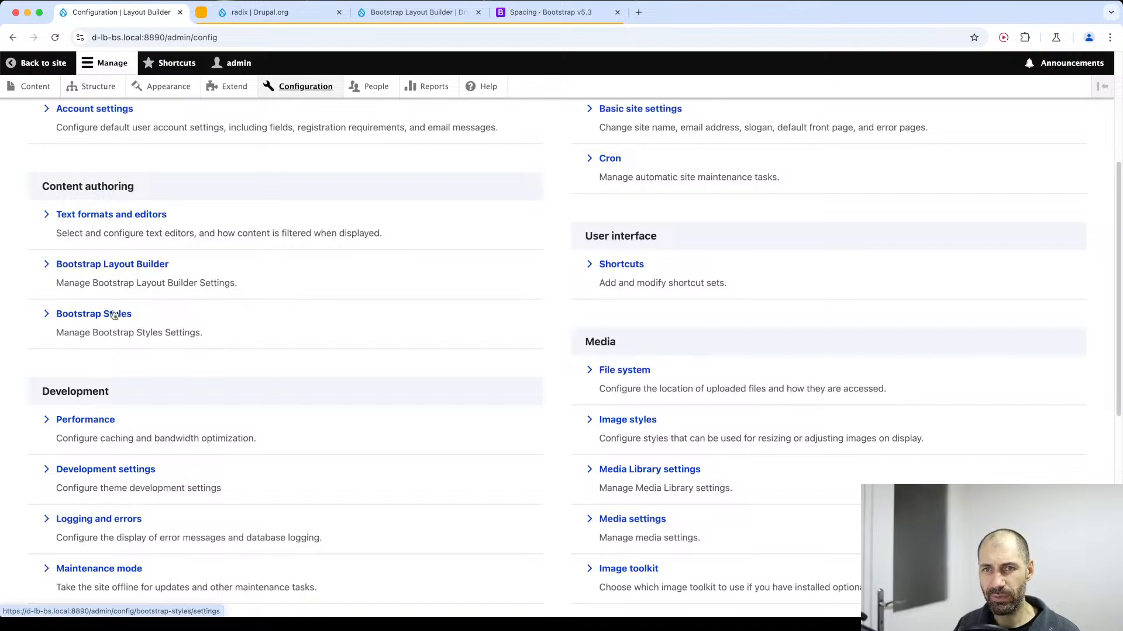
pyautogui.click(106, 274)
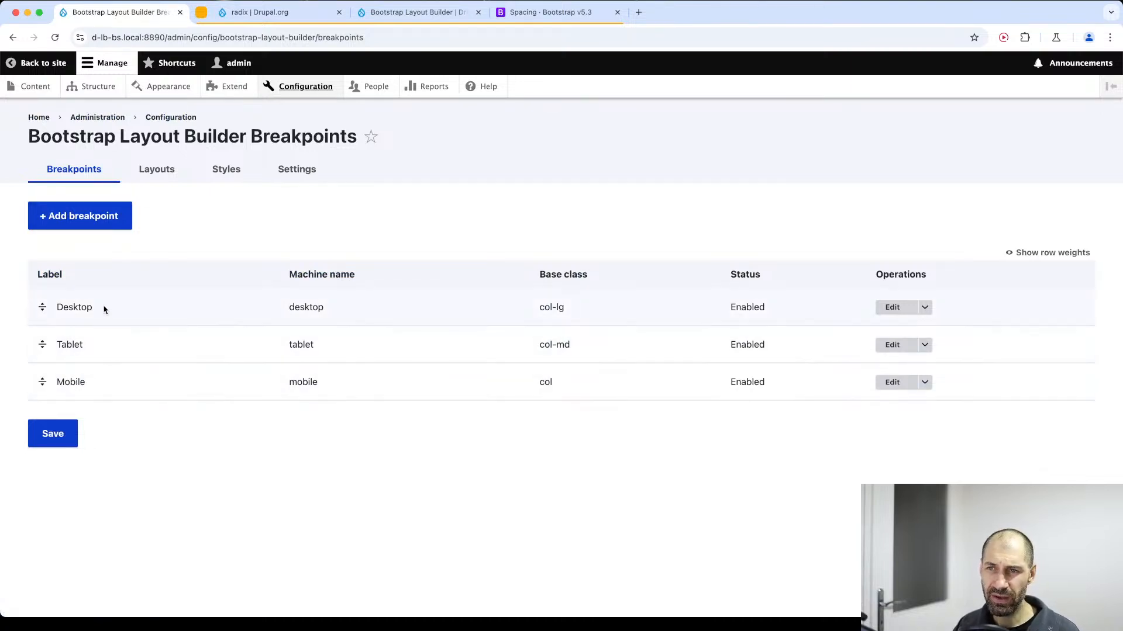
pyautogui.click(165, 172)
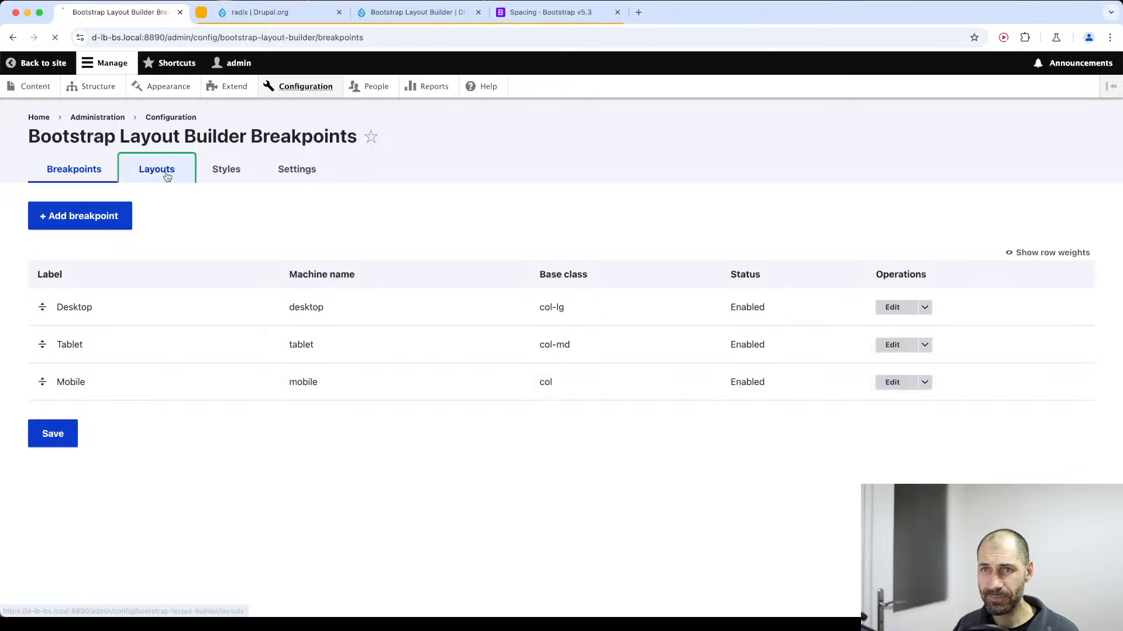
pyautogui.scroll(-3, 333, 420)
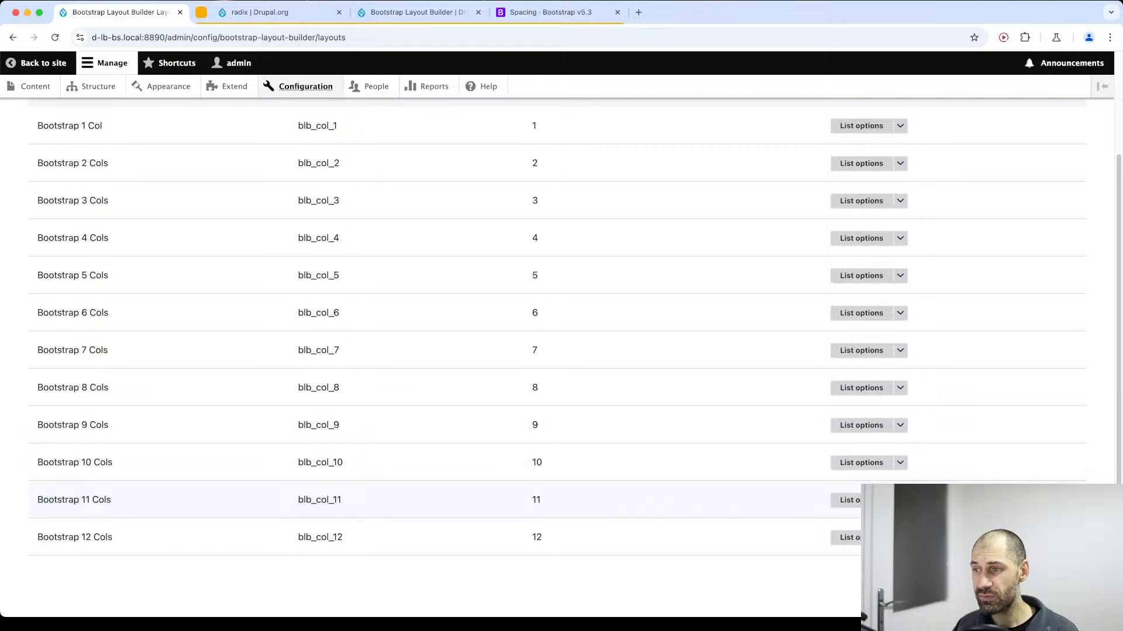
pyautogui.scroll(3, 903, 462)
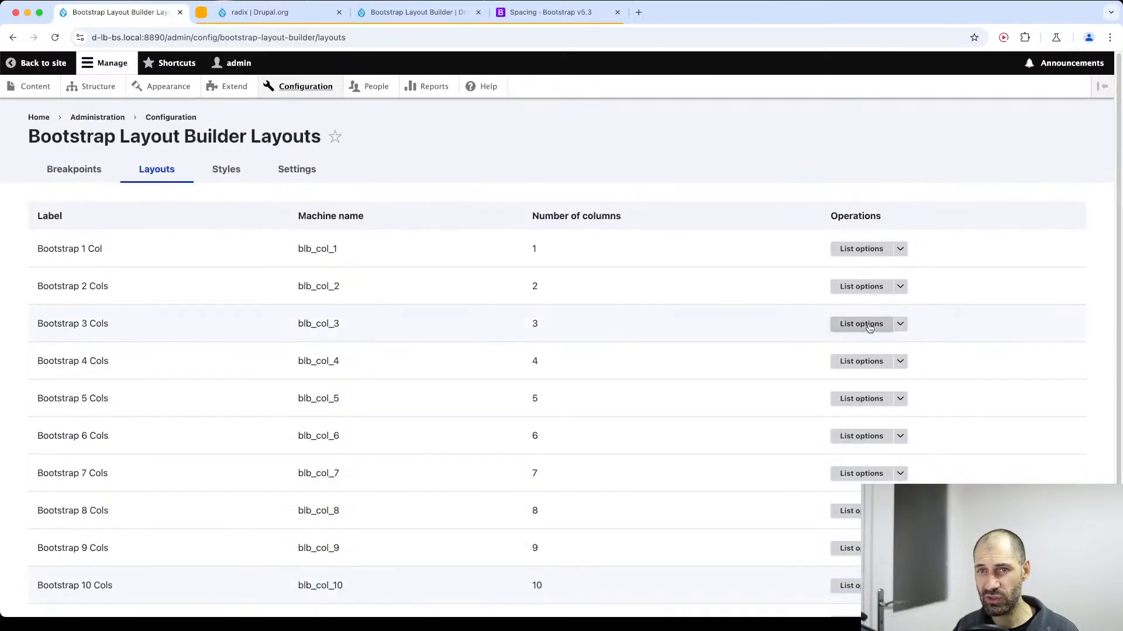
# Examine the Bootstrap 2 Cols layout options, including the form for adding an option and the 25% 75% option's settings, and return to the layouts list.
pyautogui.click(860, 286)
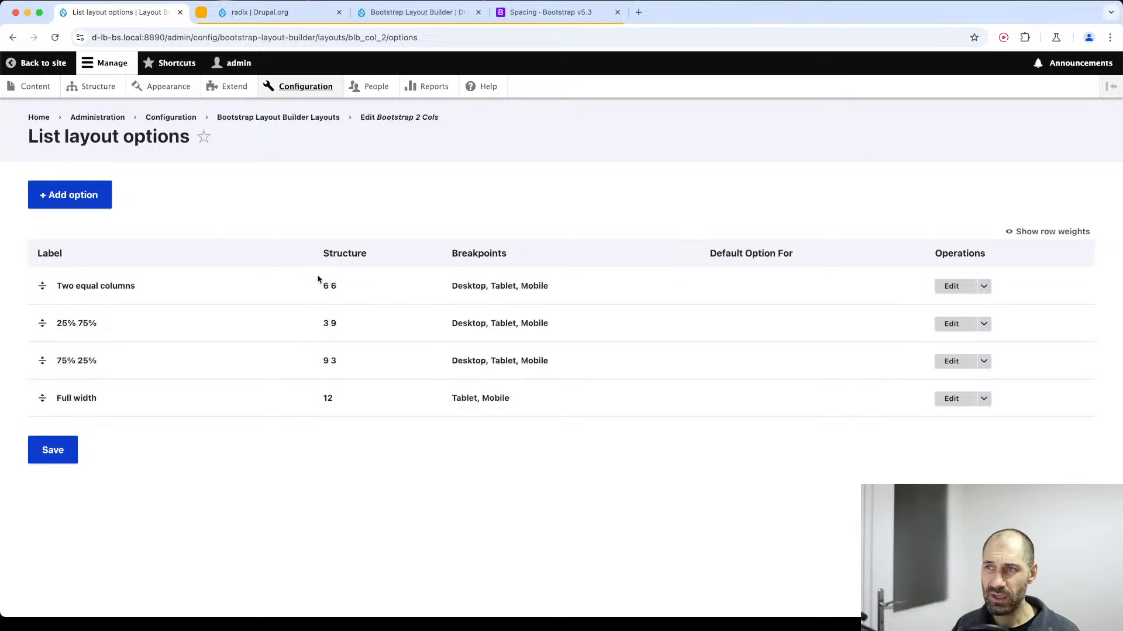
pyautogui.press('super+Left')
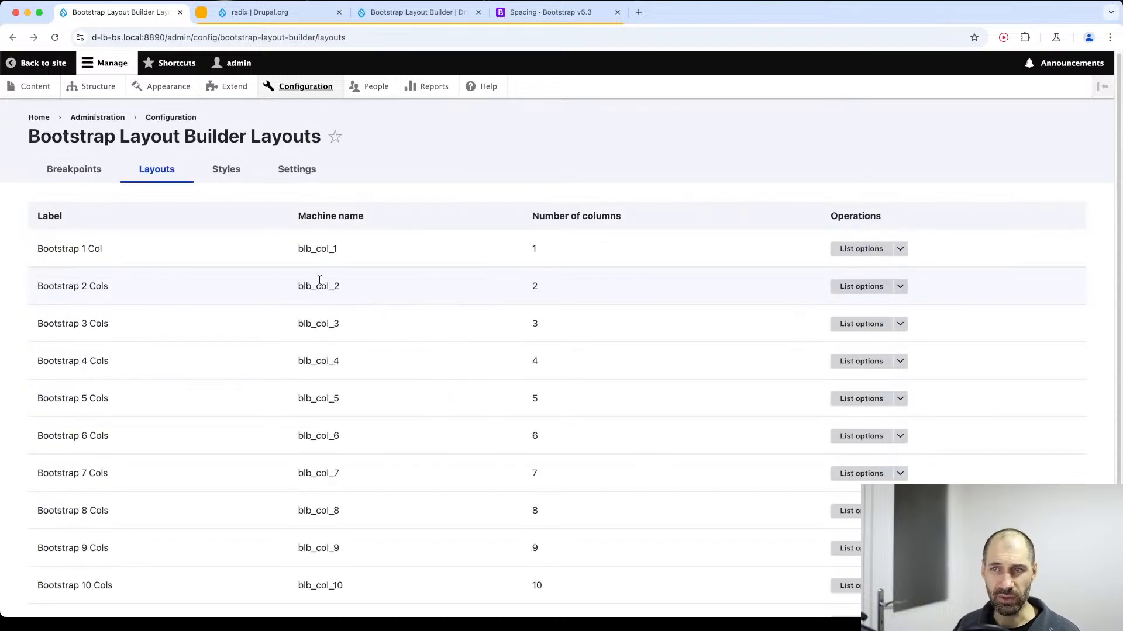
pyautogui.click(874, 286)
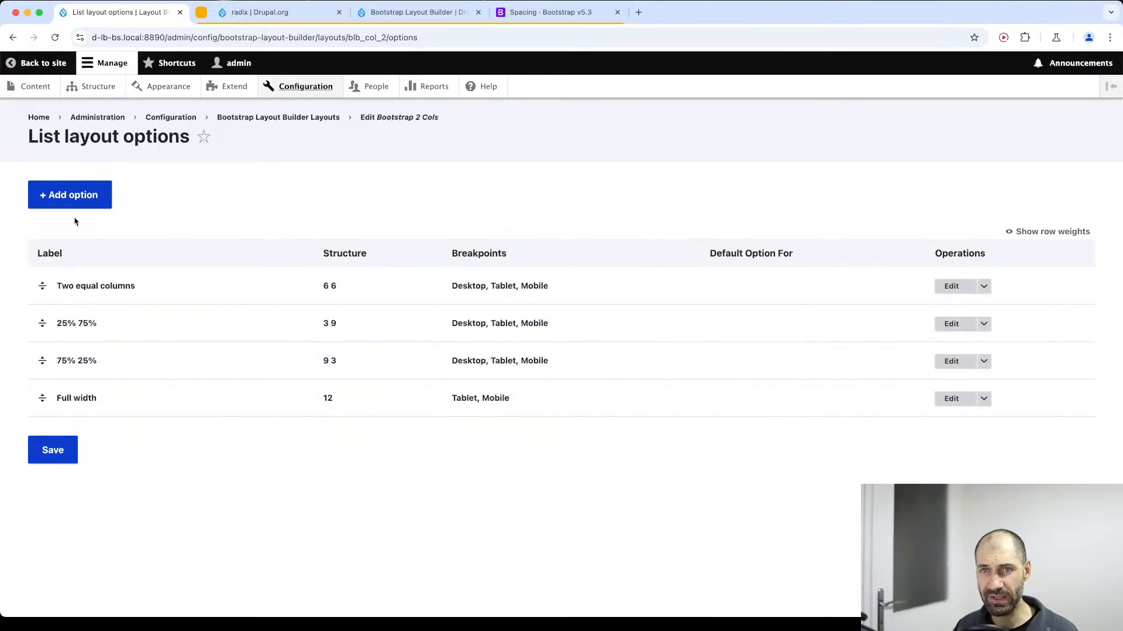
pyautogui.click(82, 195)
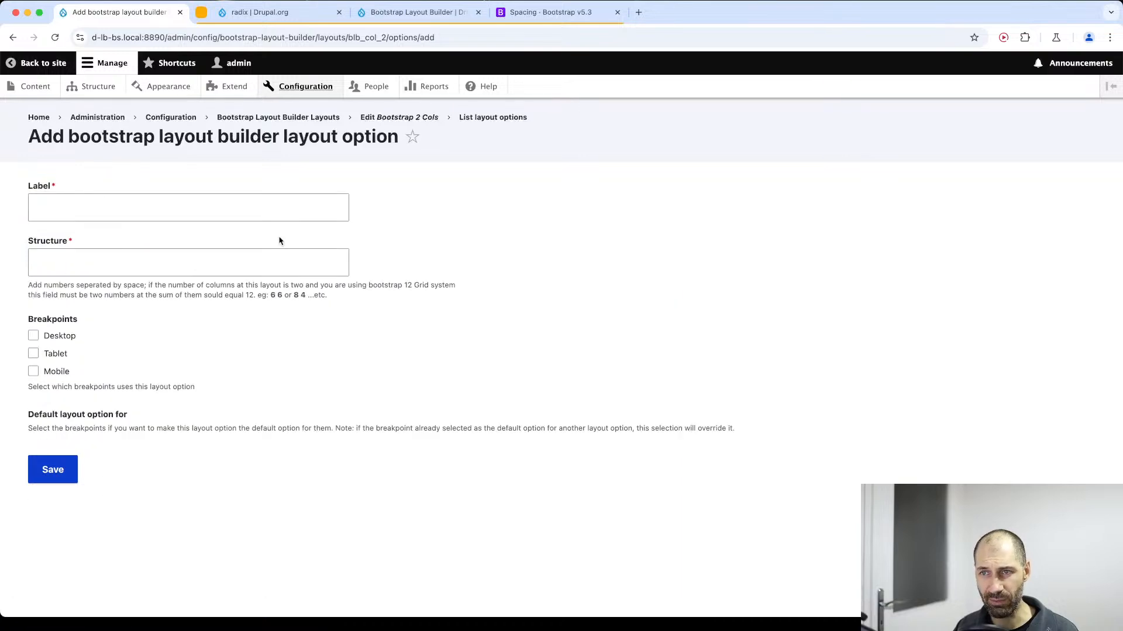
pyautogui.press('super+Left')
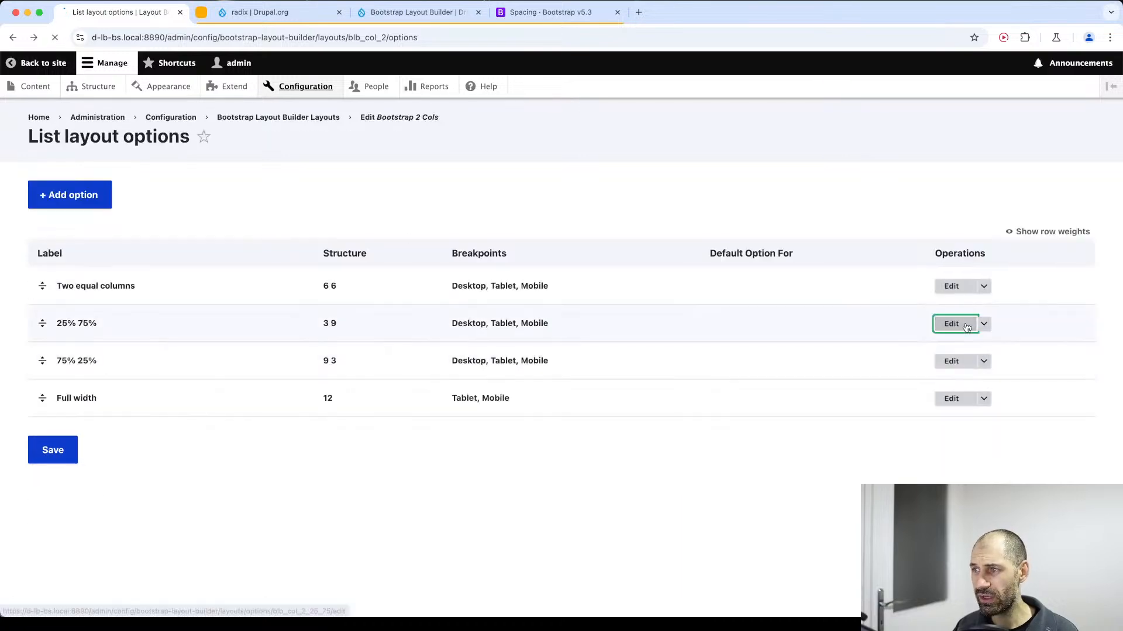
pyautogui.click(968, 325)
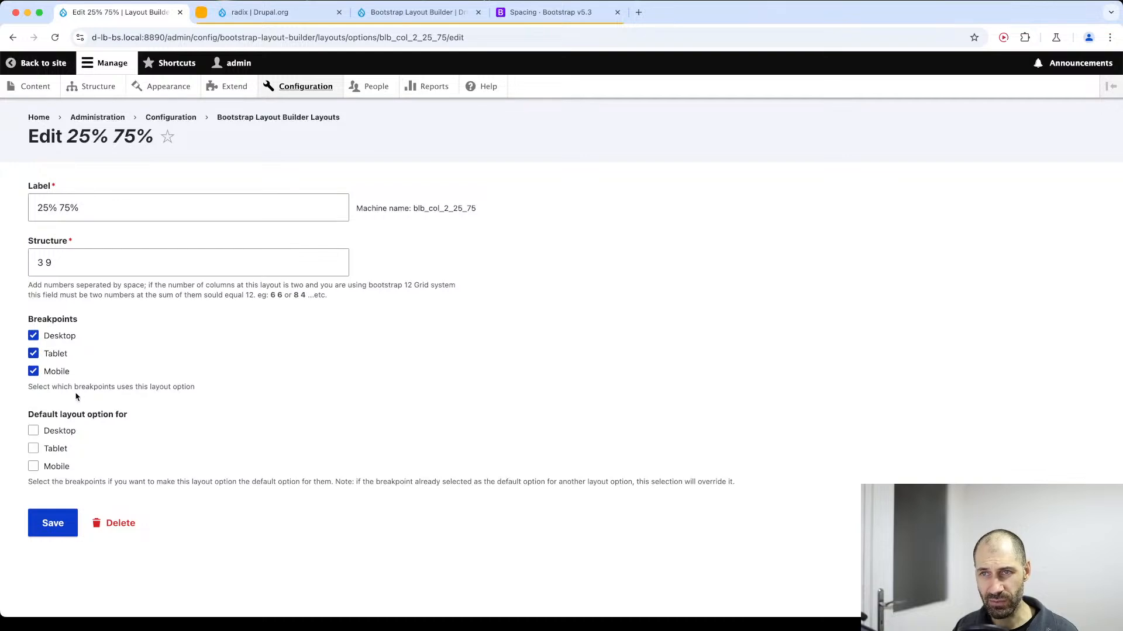
pyautogui.press('super+Left')
pyautogui.press('super+Left')
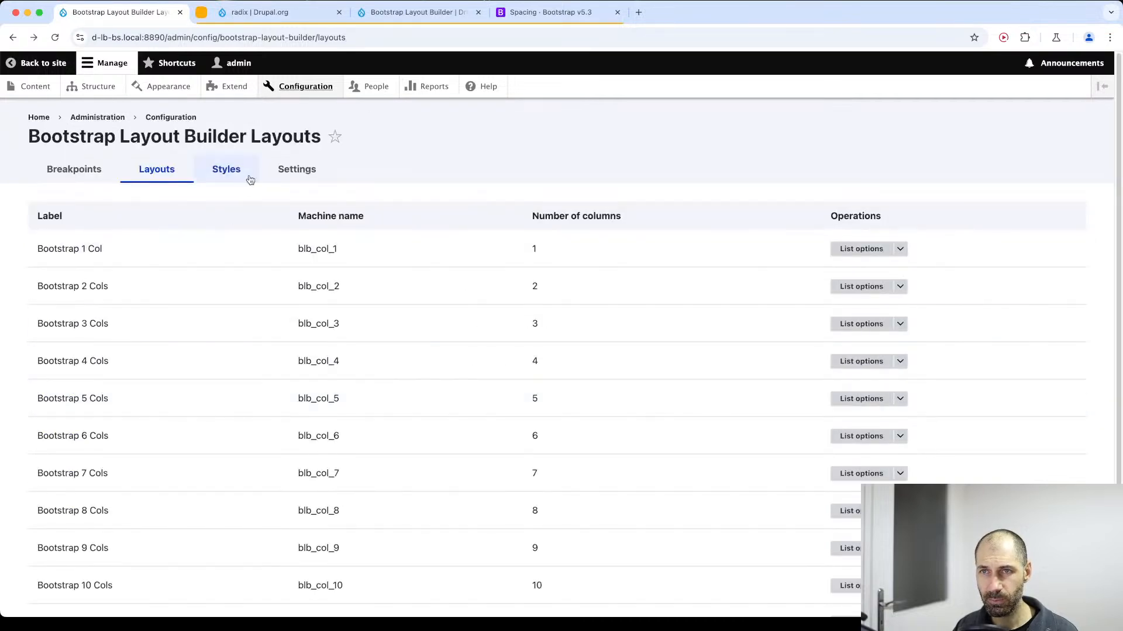
# Examine the Bootstrap Layout Builder Styles page from Background to Animation, briefly toggling the Text Colour option without saving.
pyautogui.click(246, 163)
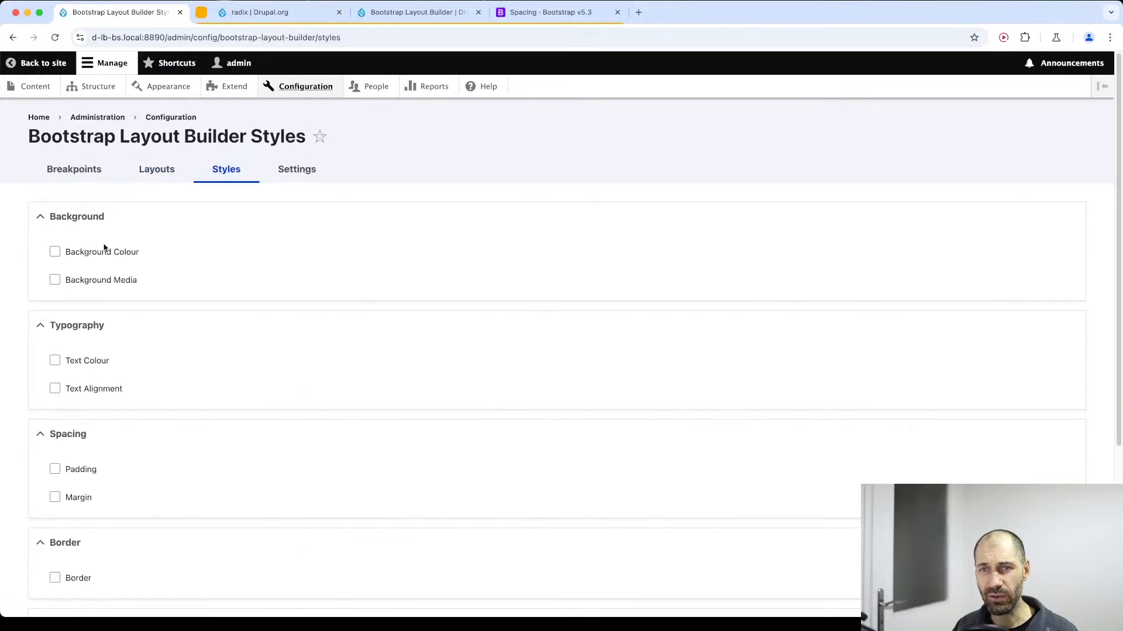
pyautogui.scroll(-2, 113, 356)
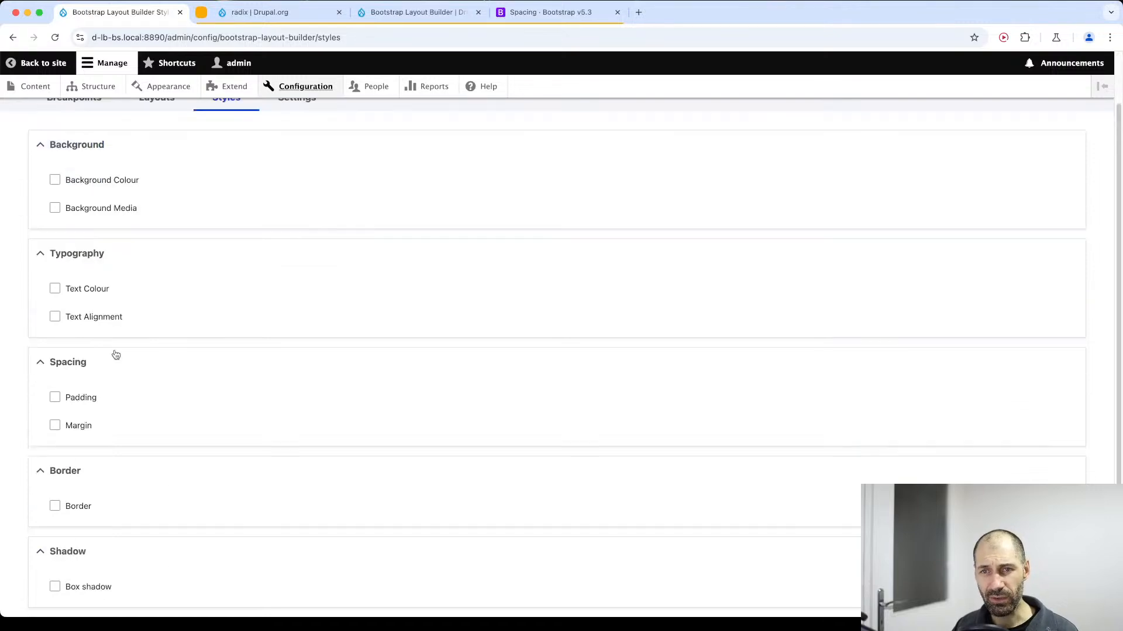
pyautogui.scroll(2, 115, 358)
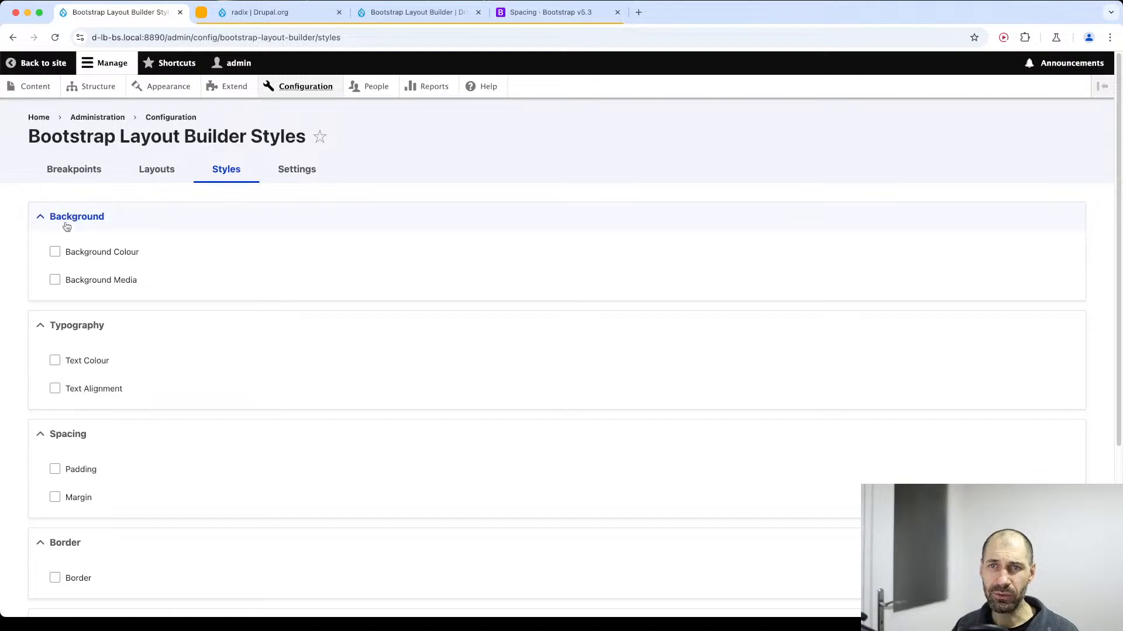
pyautogui.scroll(-1, 76, 363)
pyautogui.scroll(-3, 88, 370)
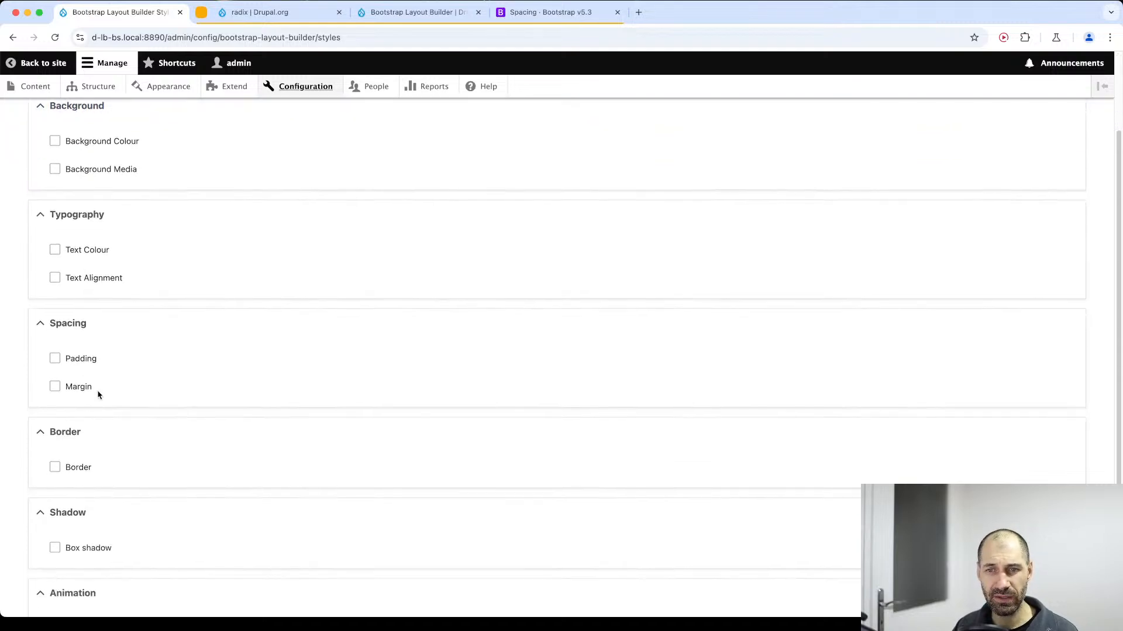
pyautogui.scroll(-3, 98, 394)
pyautogui.scroll(1, 125, 356)
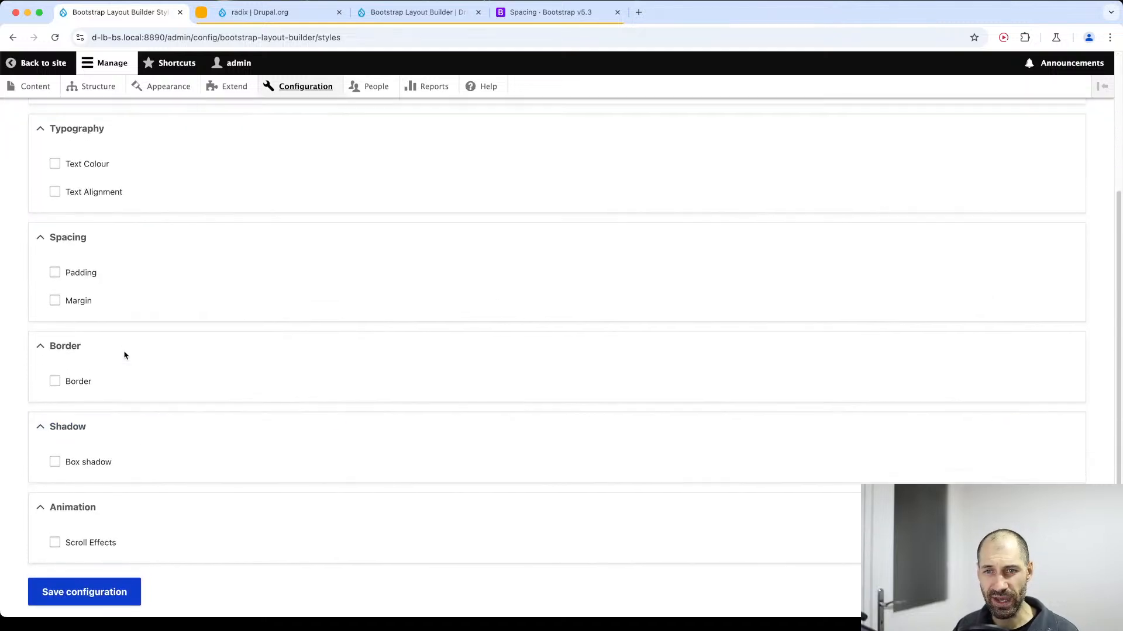
pyautogui.scroll(10, 108, 325)
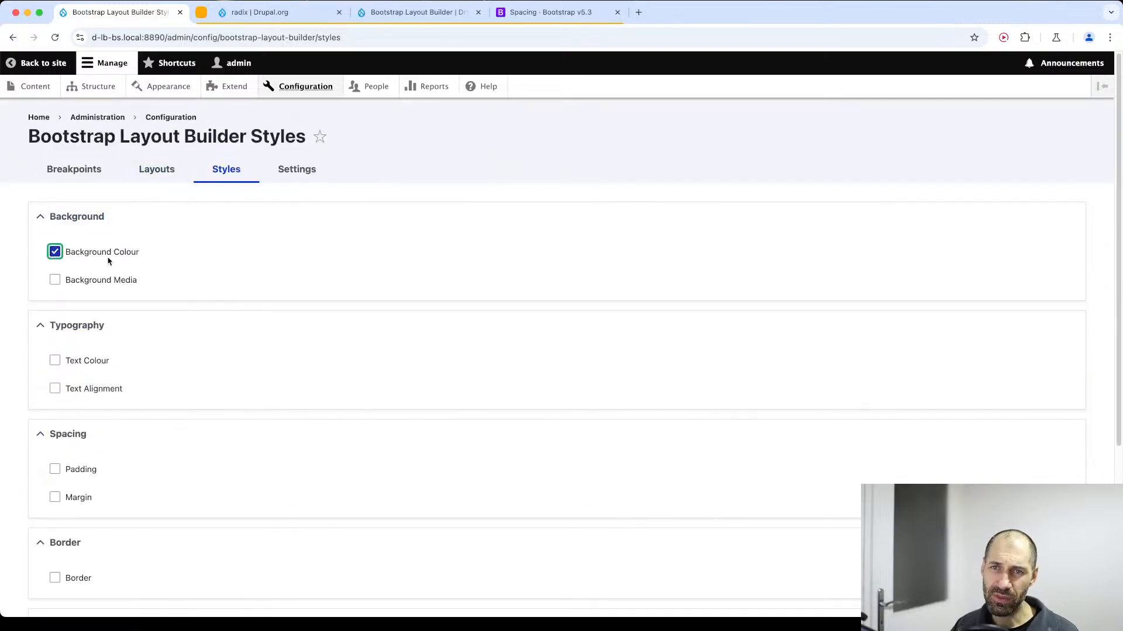
pyautogui.click(54, 360)
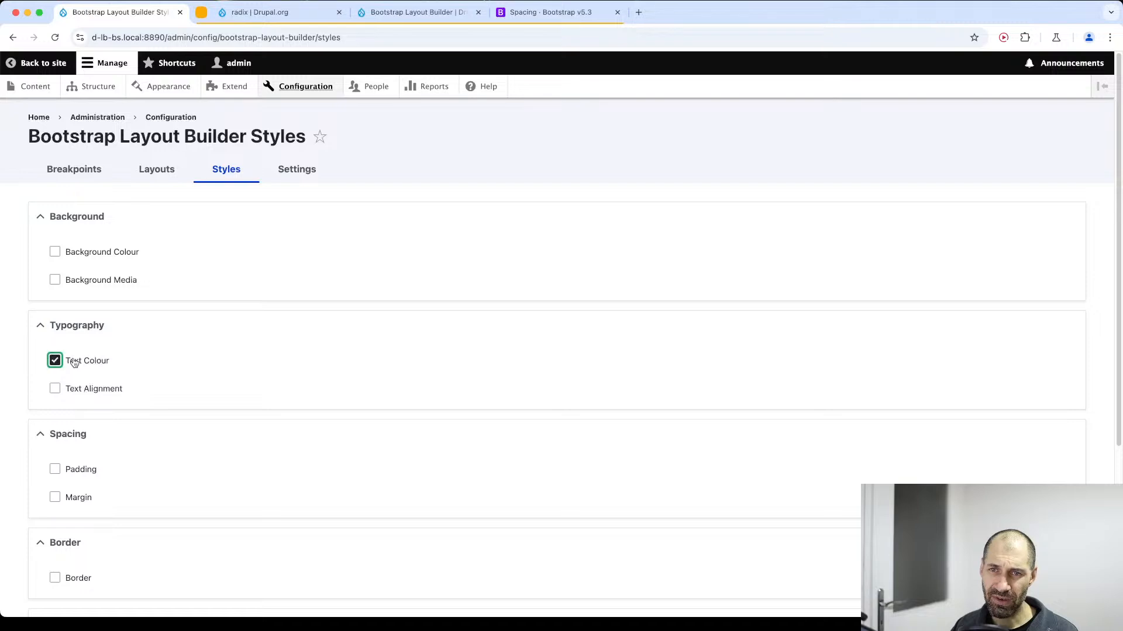
pyautogui.click(54, 360)
# Return to the Configuration page, open the Bootstrap Styles settings and expand the Background section.
pyautogui.press('super+bracketleft')
pyautogui.press('super+bracketleft')
pyautogui.press('super+bracketleft')
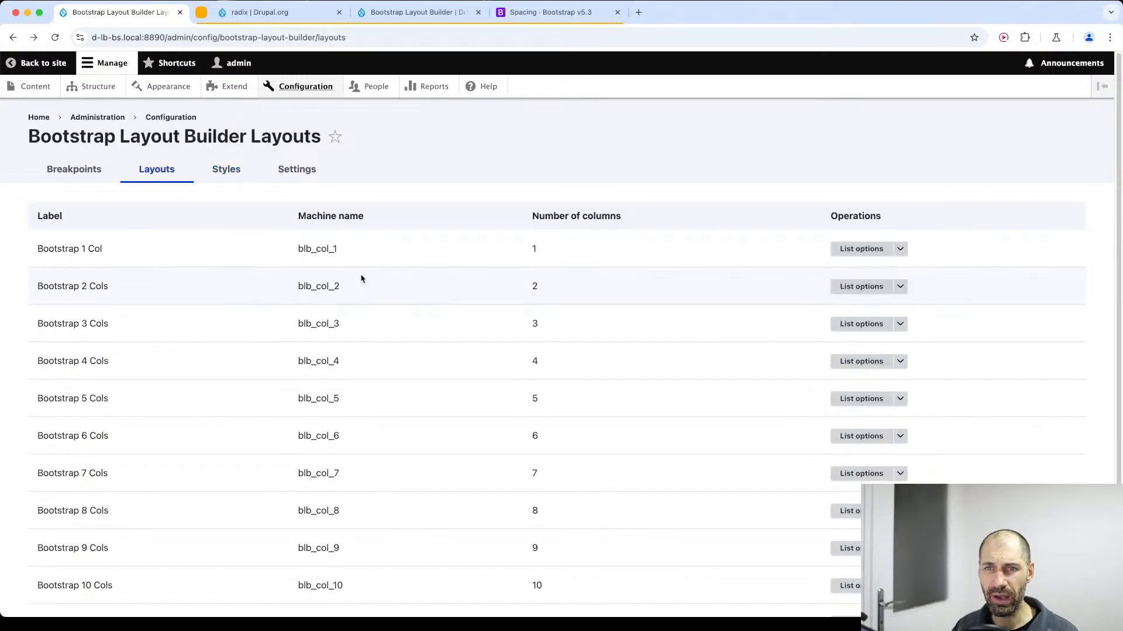
pyautogui.click(106, 313)
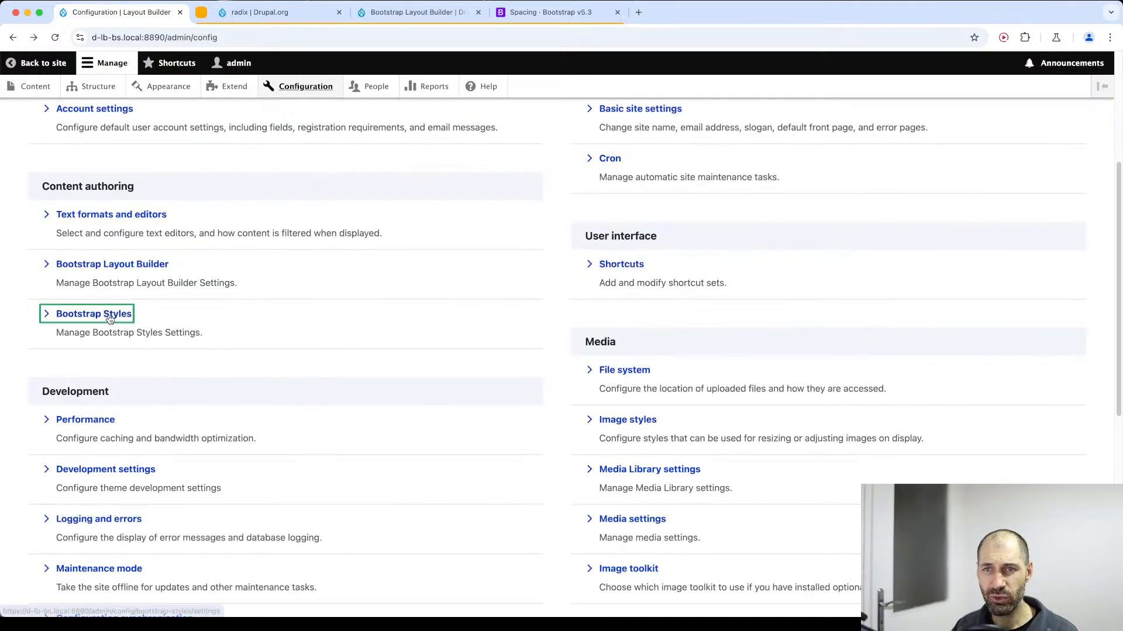
pyautogui.scroll(-1, 108, 318)
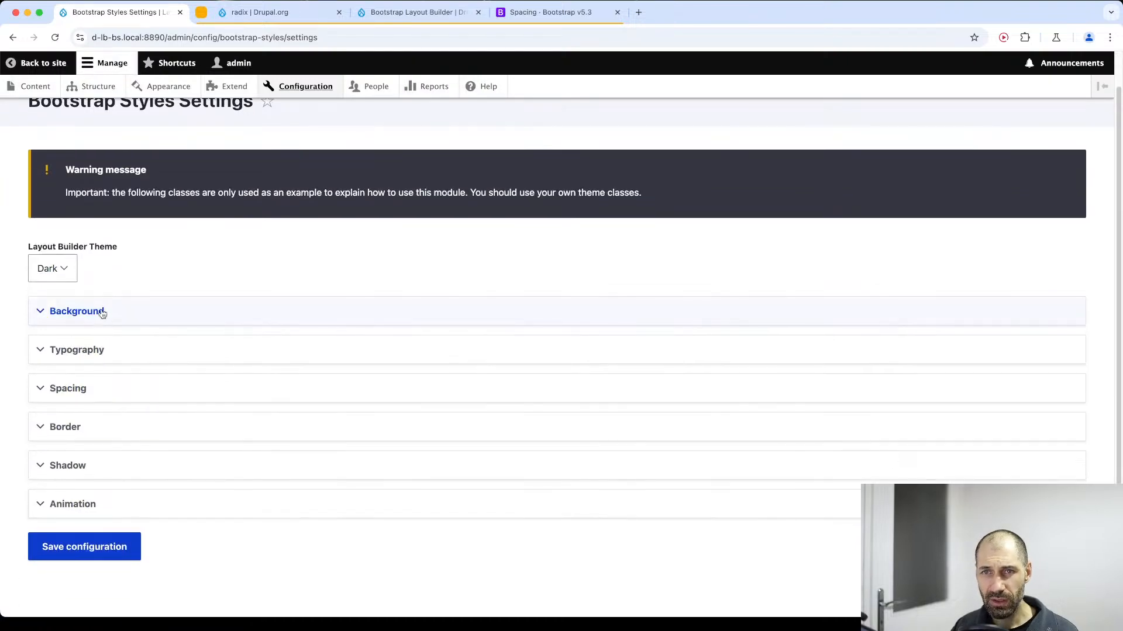
pyautogui.click(104, 316)
pyautogui.scroll(-3, 143, 228)
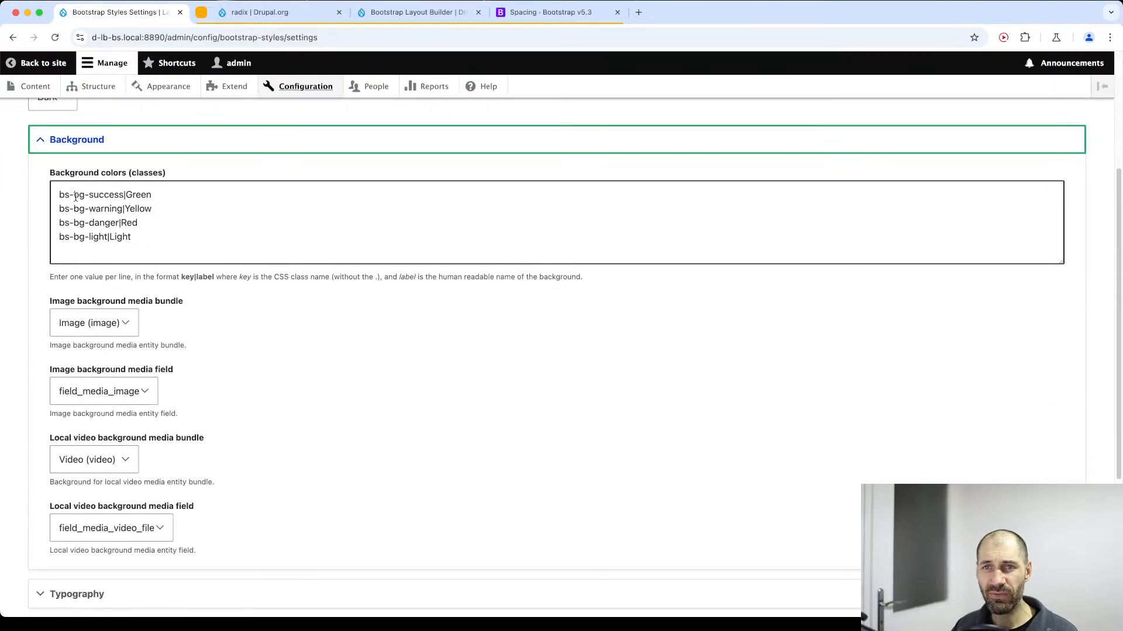
# Check the choices for the image background media field and highlight the list of background color classes.
pyautogui.click(138, 393)
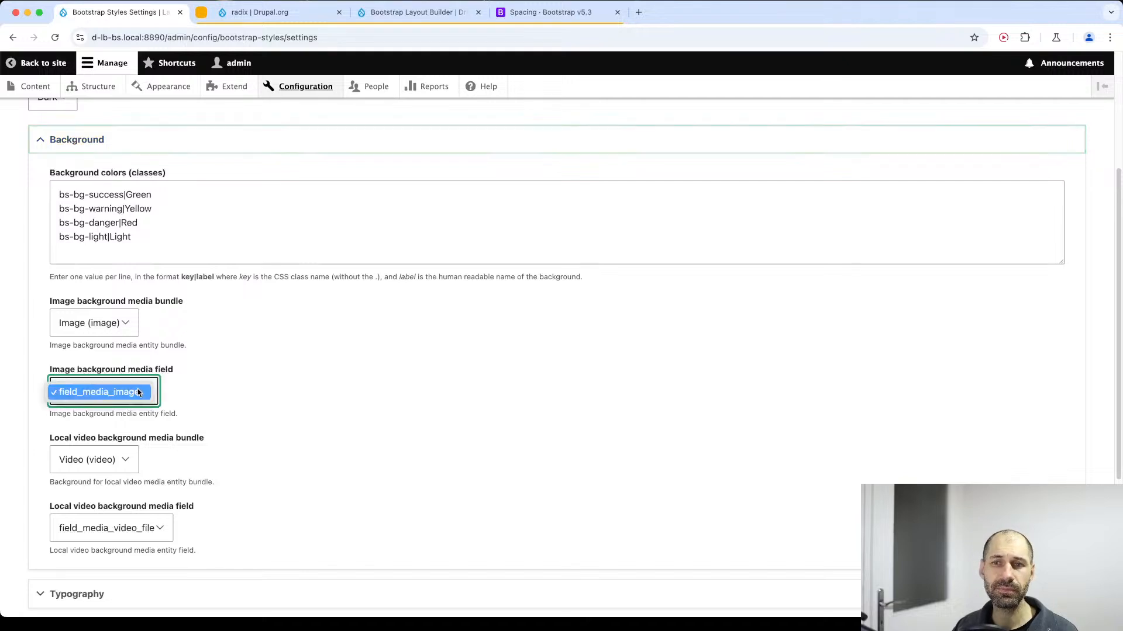
pyautogui.click(138, 392)
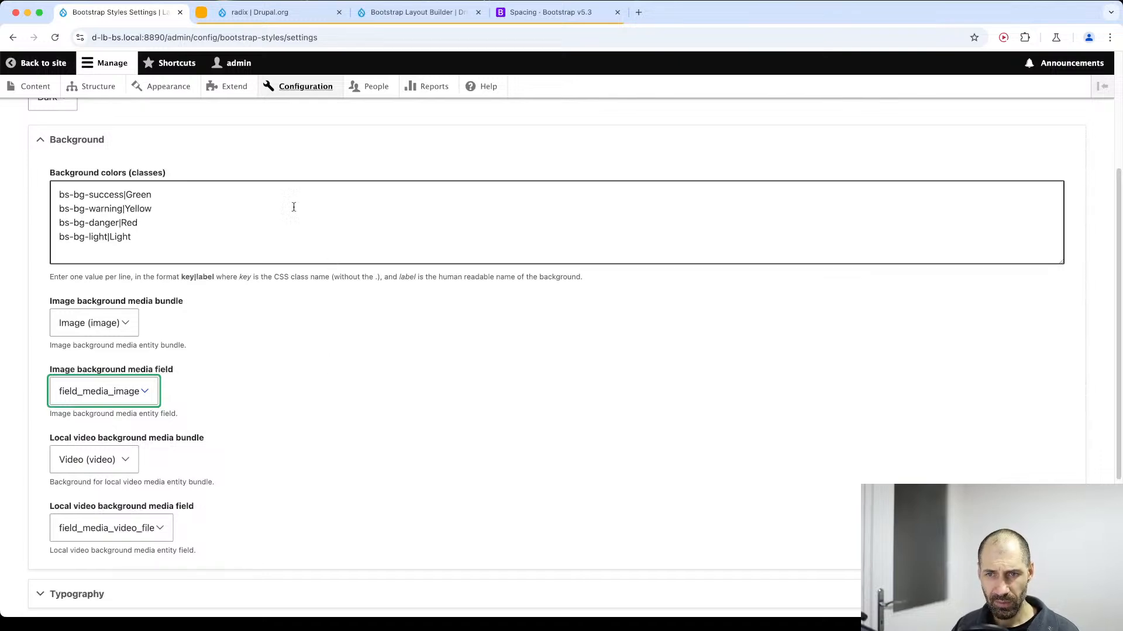
pyautogui.scroll(-1, 126, 385)
pyautogui.scroll(3, 111, 380)
pyautogui.scroll(1, 111, 403)
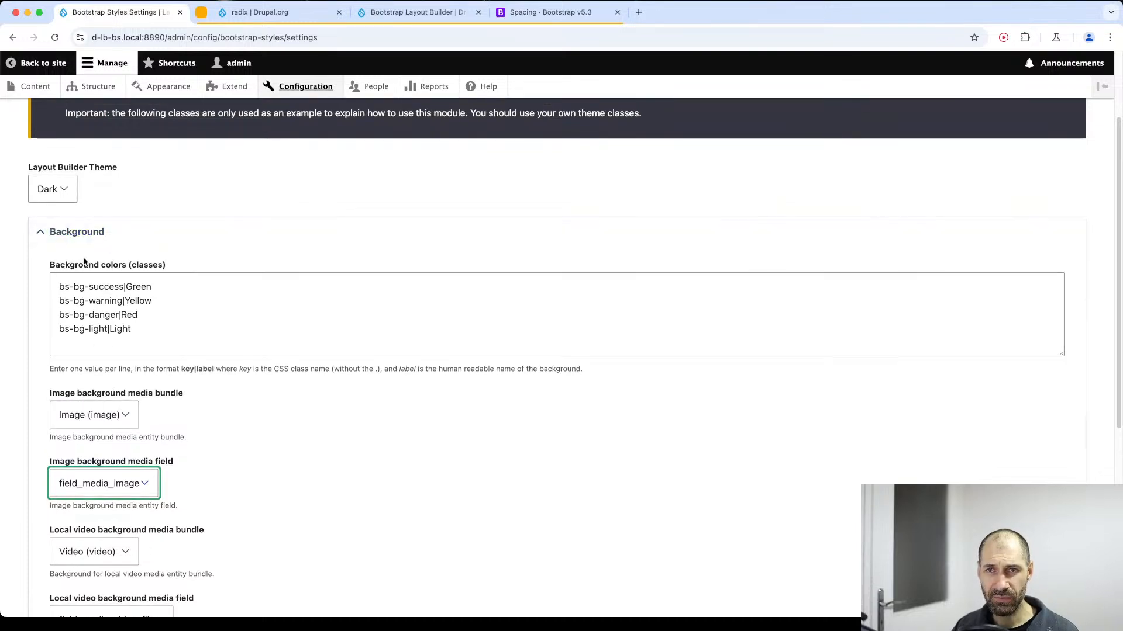
pyautogui.moveTo(151, 330); pyautogui.dragTo(59, 283)
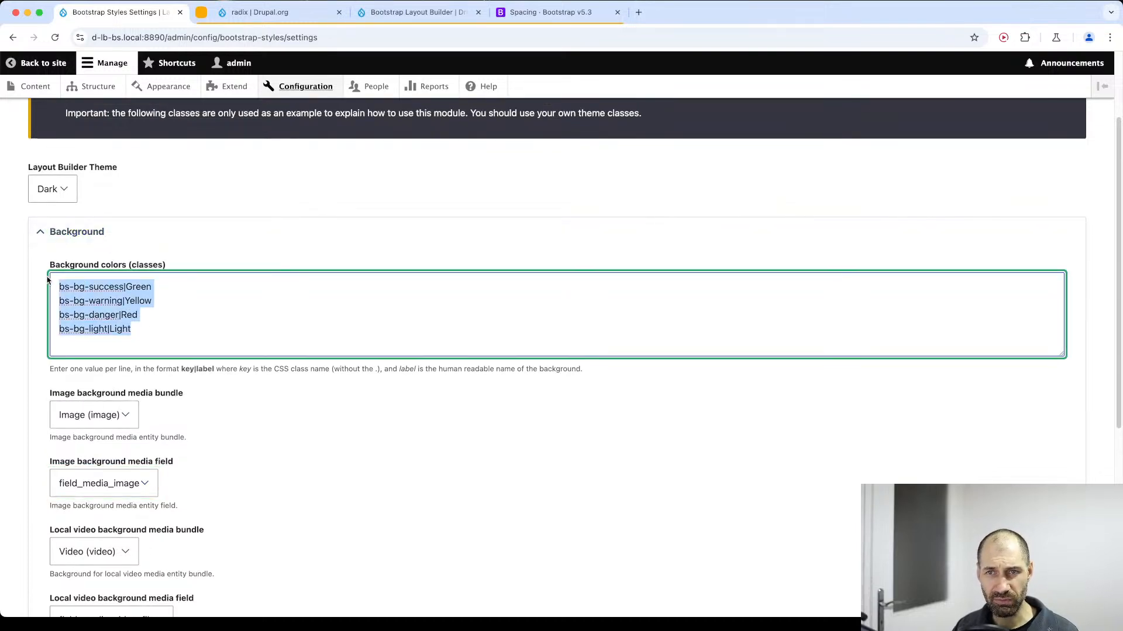
pyautogui.scroll(-5, 237, 314)
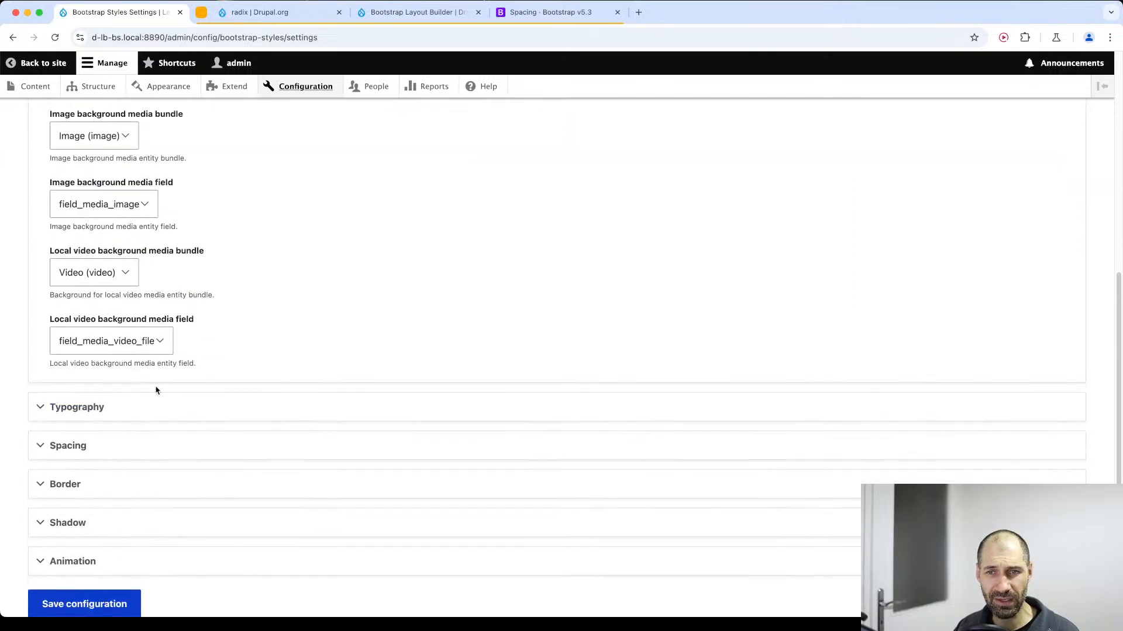
# Expand the Typography section and review its text color and text alignment classes.
pyautogui.click(106, 412)
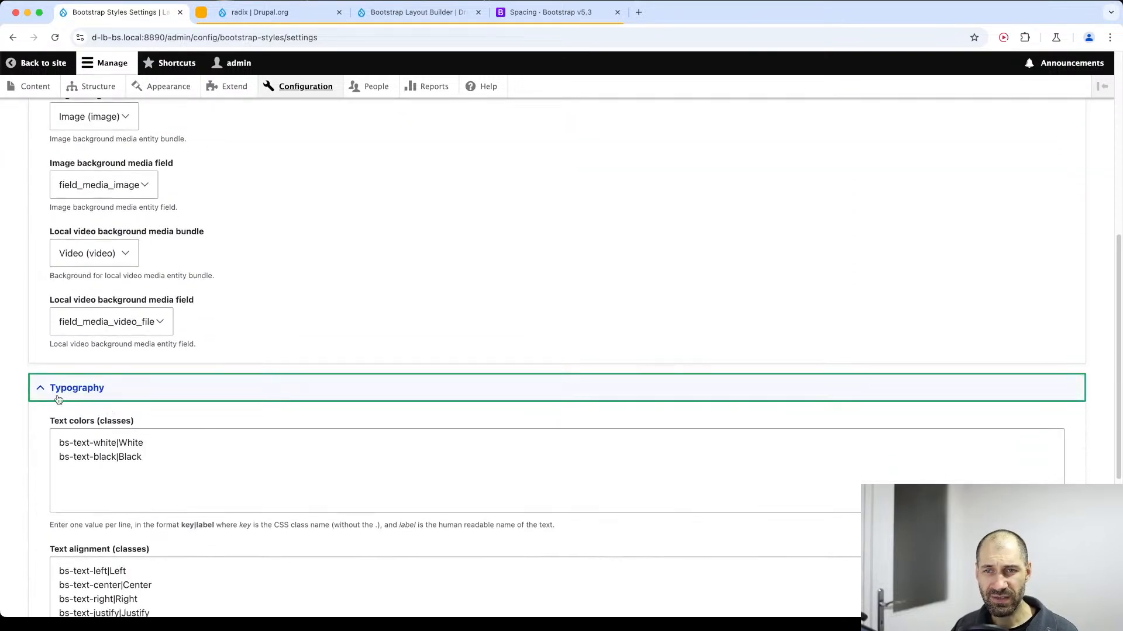
pyautogui.scroll(-1, 93, 390)
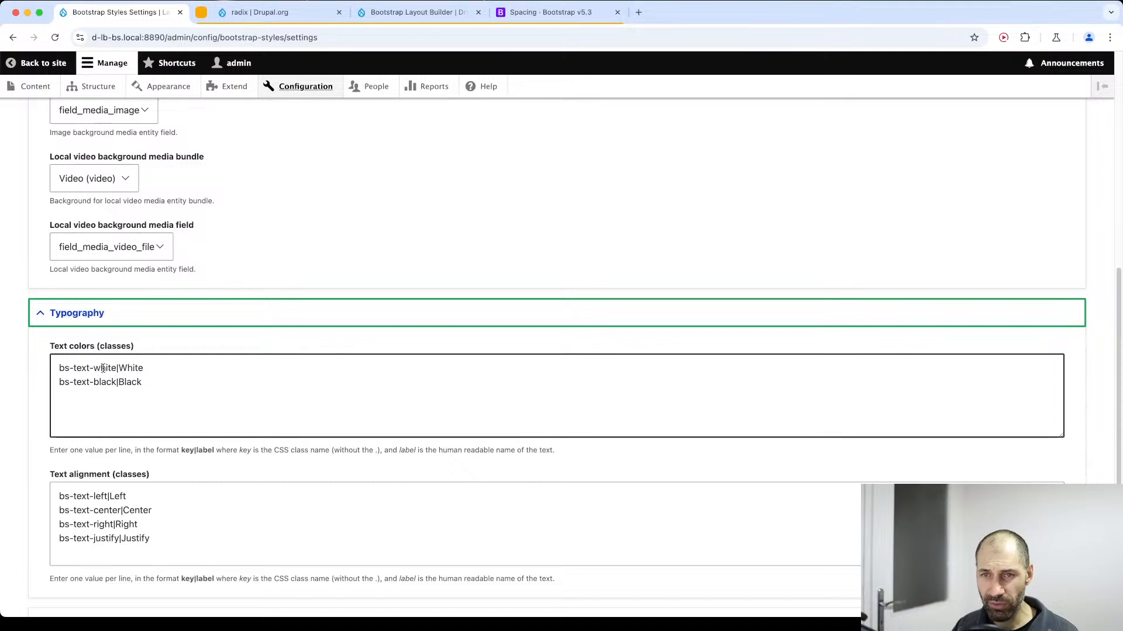
pyautogui.scroll(-3, 104, 375)
pyautogui.scroll(-1, 104, 374)
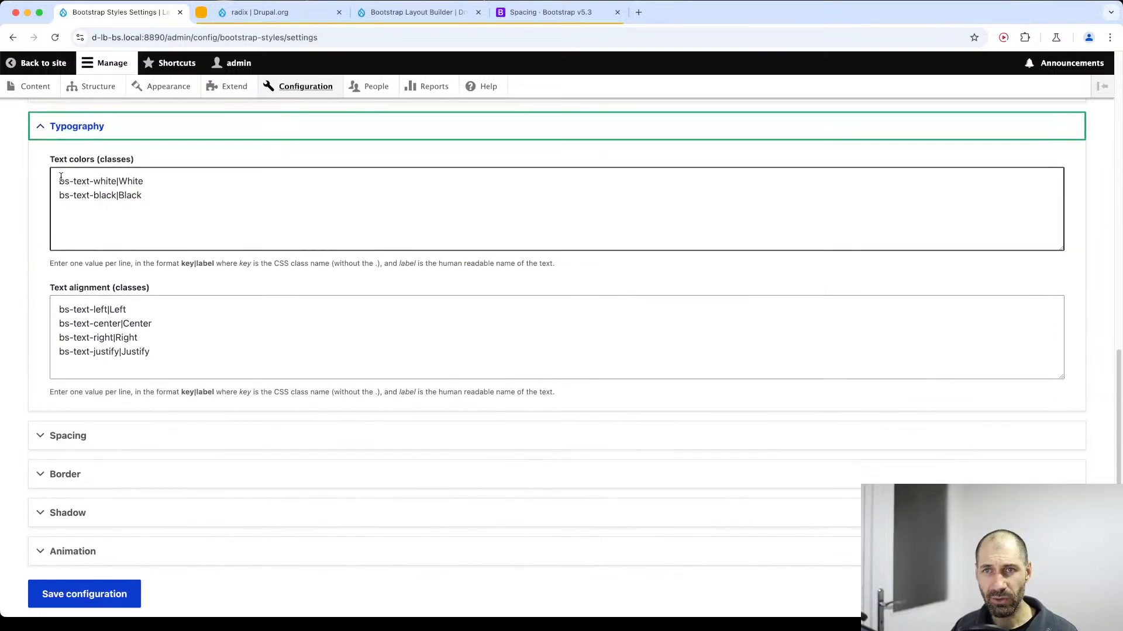
# Expand the Spacing section, review its padding and margin classes, and highlight the entries of the general padding list.
pyautogui.click(89, 444)
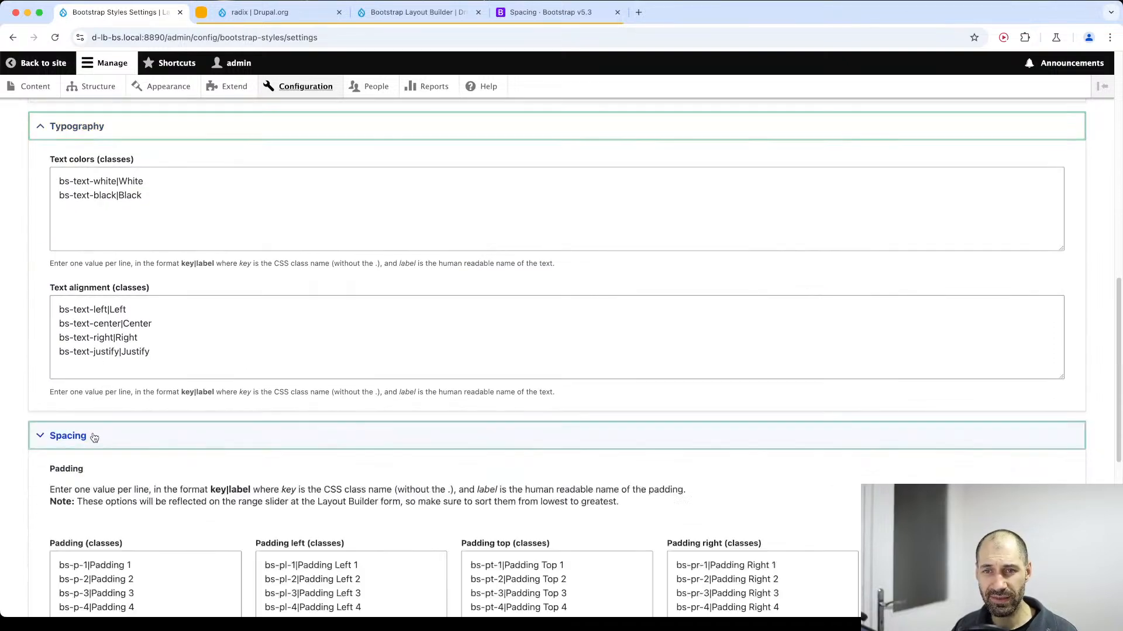
pyautogui.scroll(-5, 175, 468)
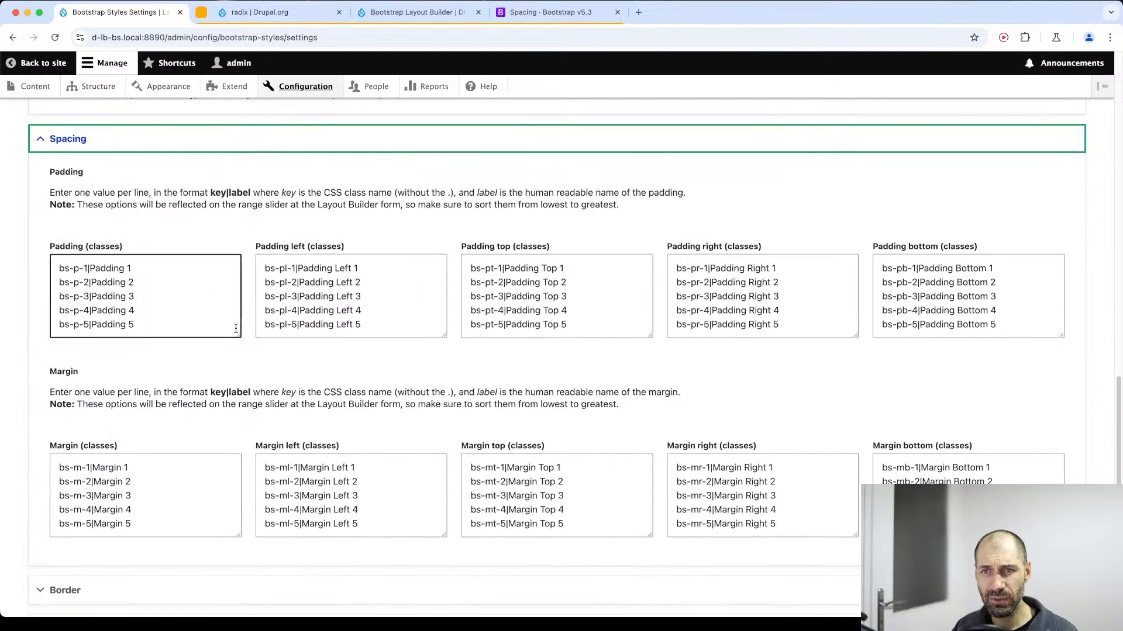
pyautogui.moveTo(235, 335); pyautogui.dragTo(69, 273)
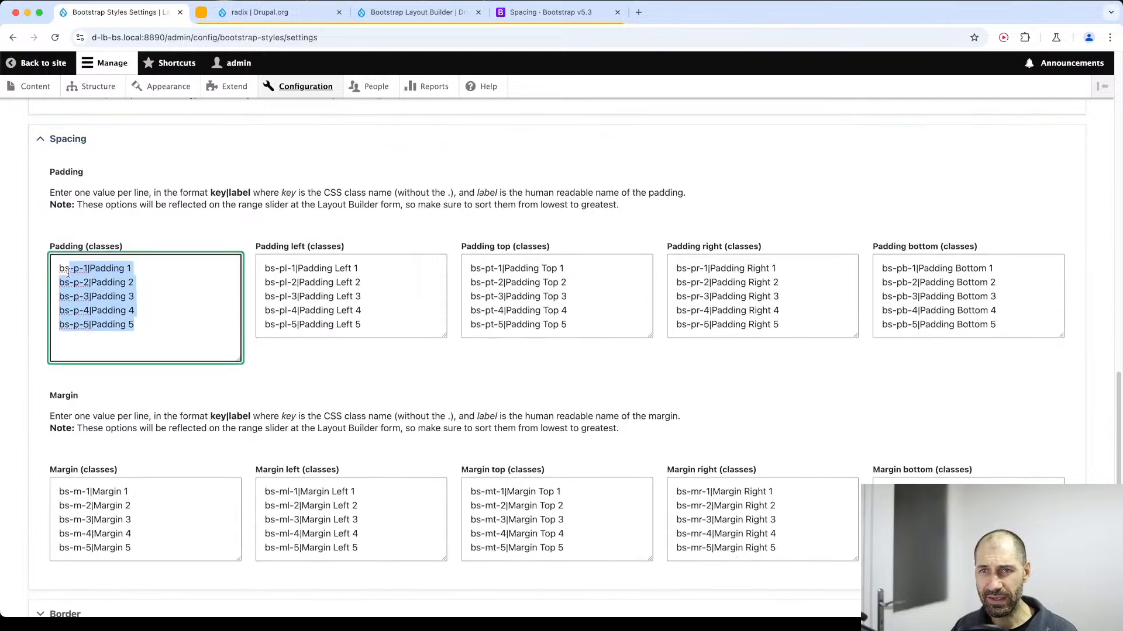
# Review the margin classes, expand the Border section and highlight the first entry of the border top width classes.
pyautogui.click(171, 299)
pyautogui.scroll(-3, 191, 315)
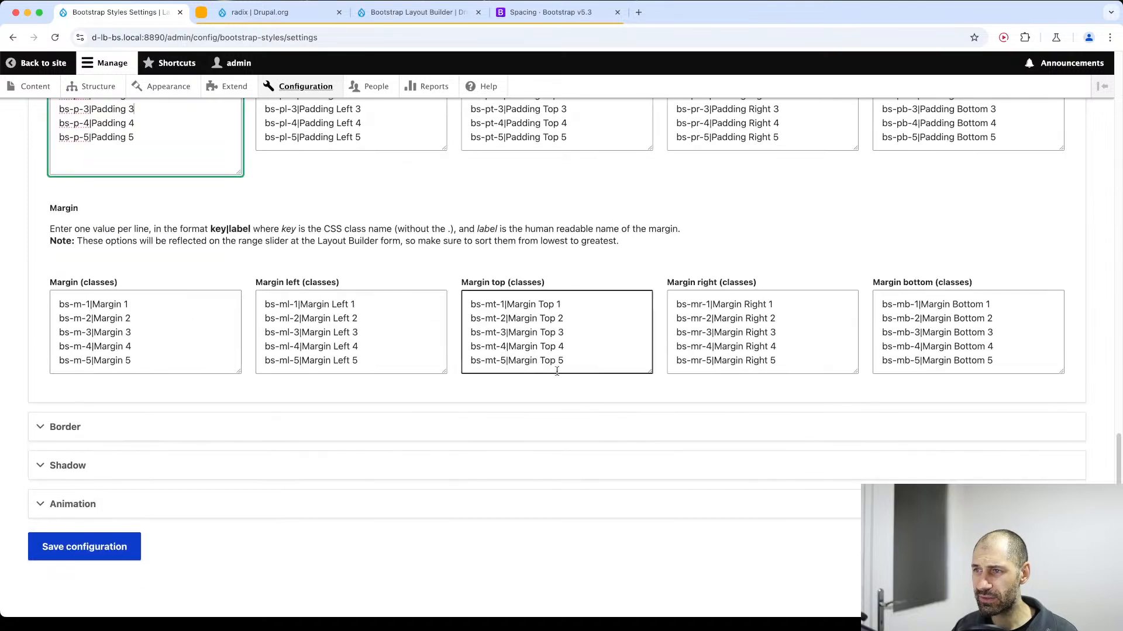
pyautogui.click(104, 437)
pyautogui.scroll(-6, 117, 429)
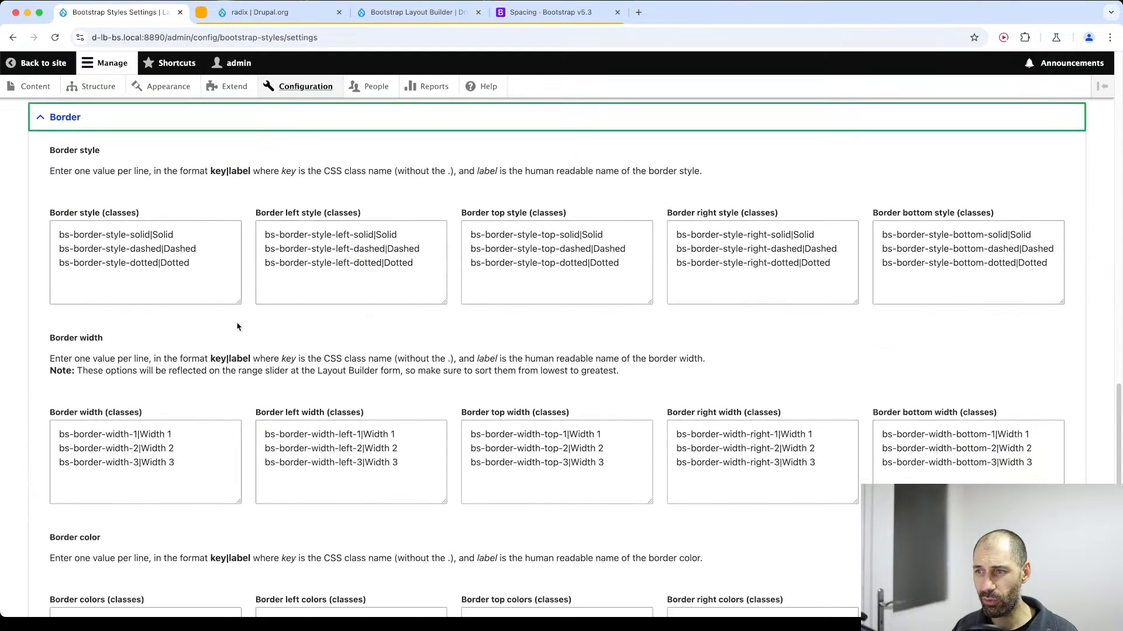
pyautogui.moveTo(471, 435); pyautogui.dragTo(569, 436)
# Check the example spacing classes and the horizontal centering section in the Bootstrap 5.3 Spacing documentation, and glance at the Radix project page.
pyautogui.click(527, 21)
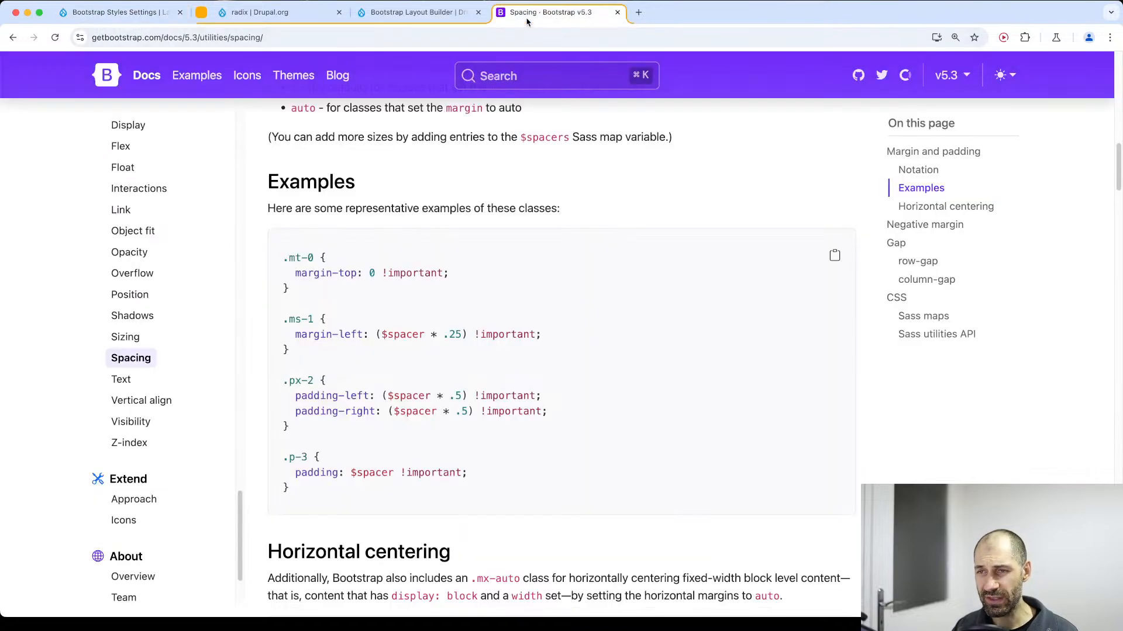
pyautogui.scroll(-5, 344, 276)
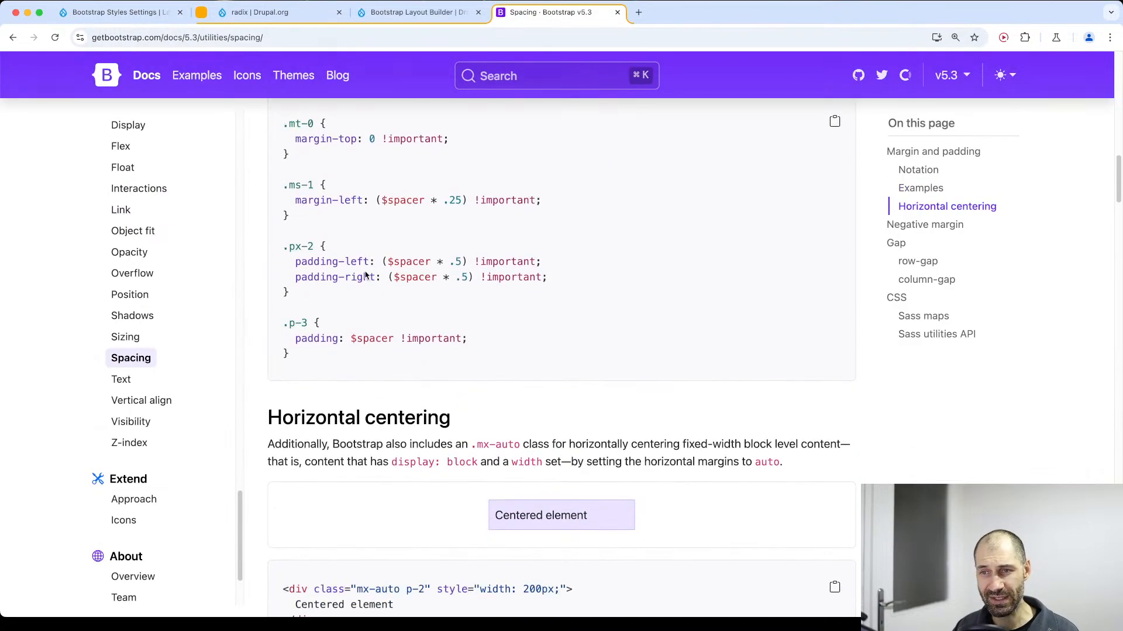
pyautogui.scroll(-1, 828, 404)
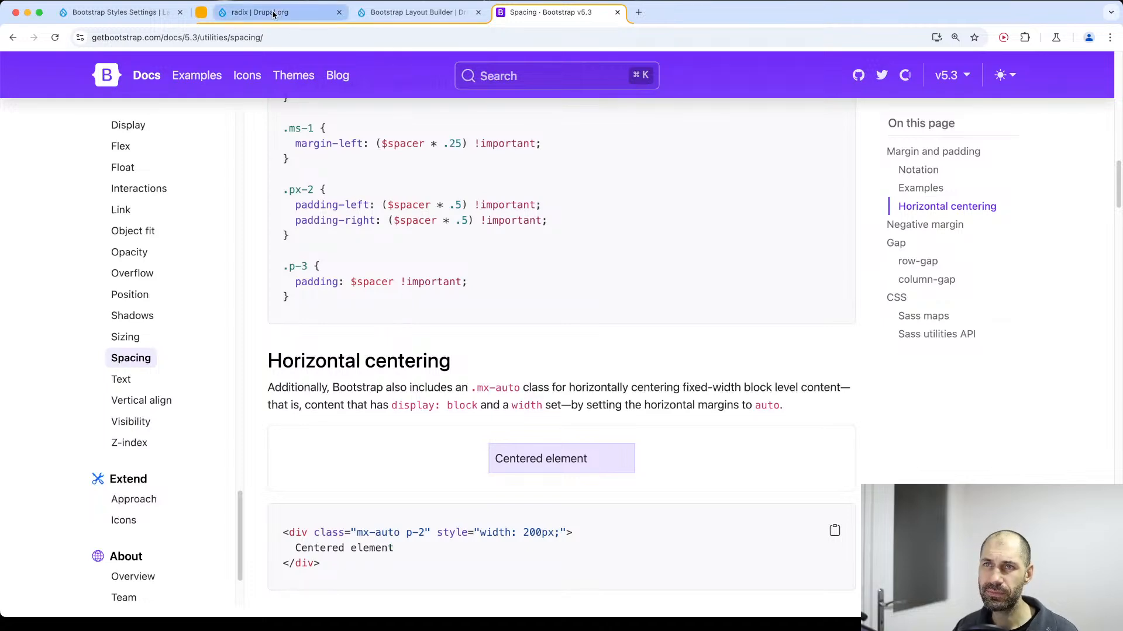
pyautogui.click(325, 12)
pyautogui.click(364, 14)
pyautogui.click(237, 16)
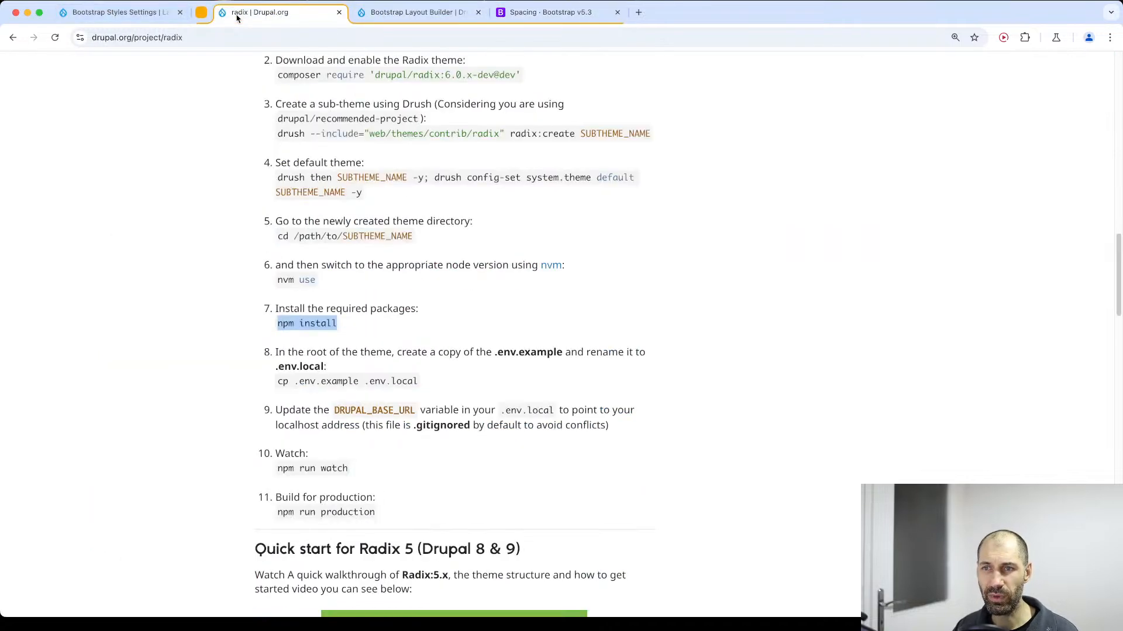
# Return to the Bootstrap Styles settings, expand the Shadow and Animation sections and review the box shadow classes and scroll effects.
pyautogui.click(126, 12)
pyautogui.scroll(-7, 95, 481)
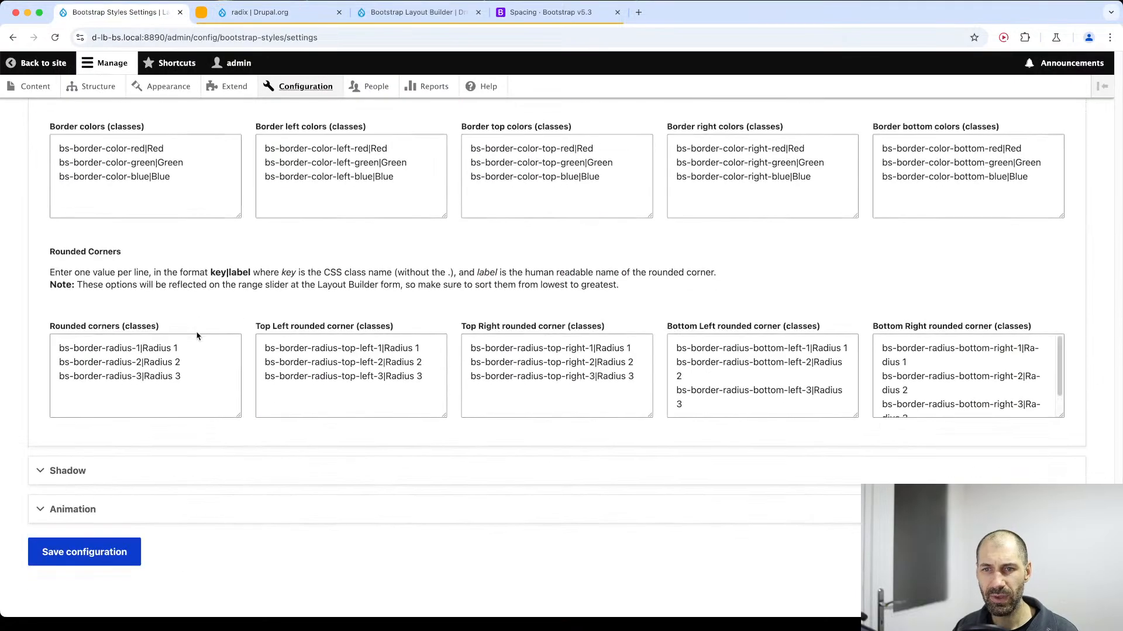
pyautogui.click(94, 474)
pyautogui.click(94, 503)
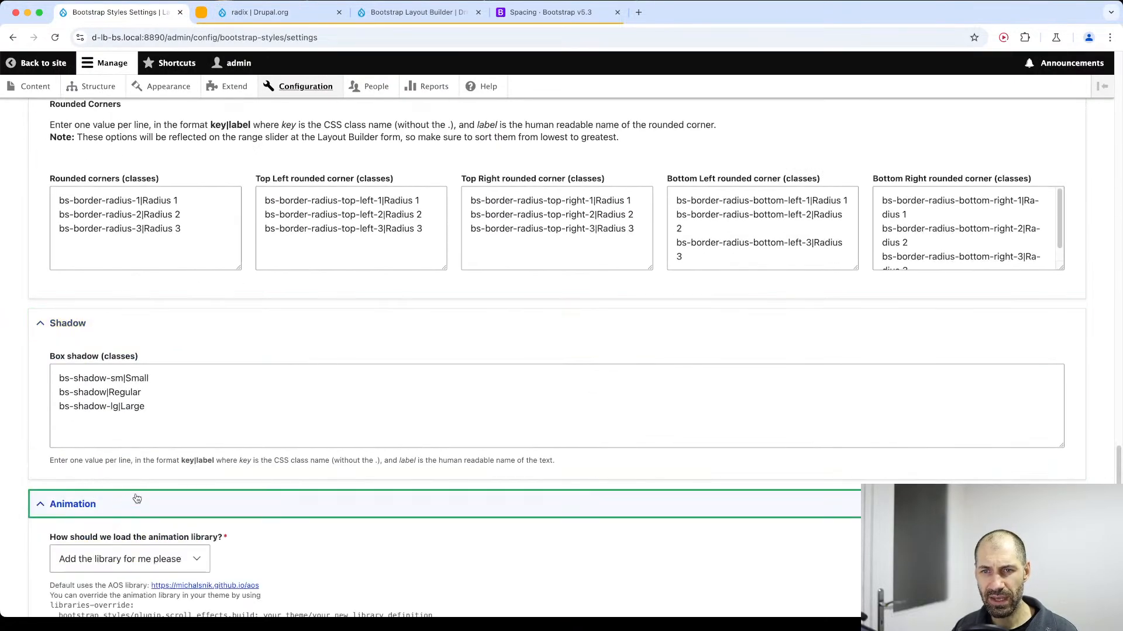
pyautogui.scroll(-6, 152, 484)
pyautogui.click(129, 325)
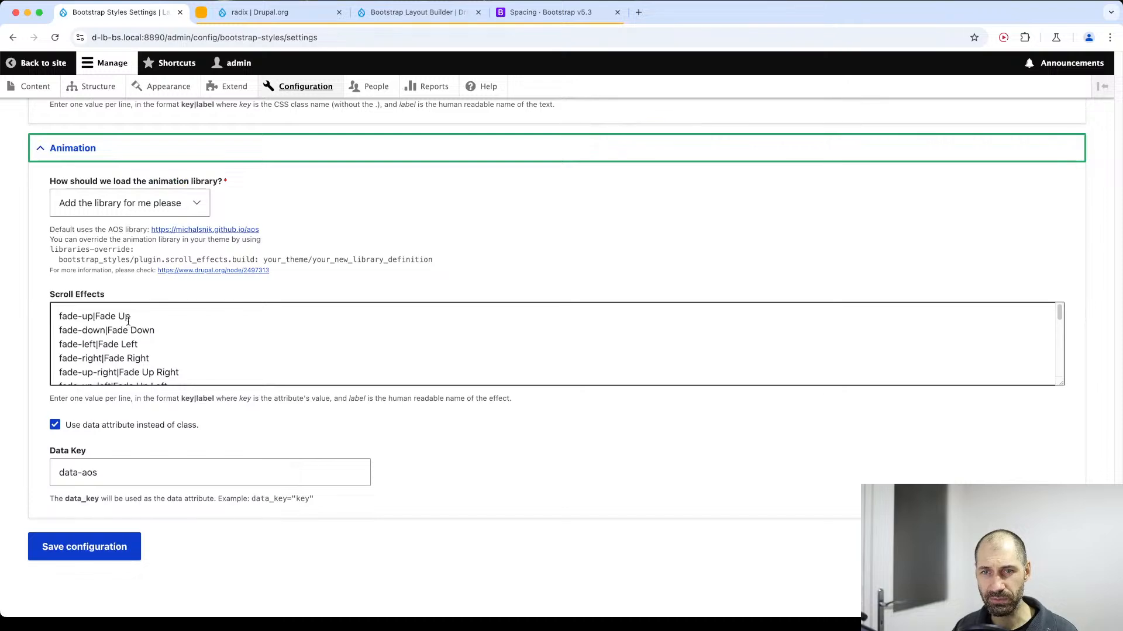
pyautogui.scroll(15, 129, 320)
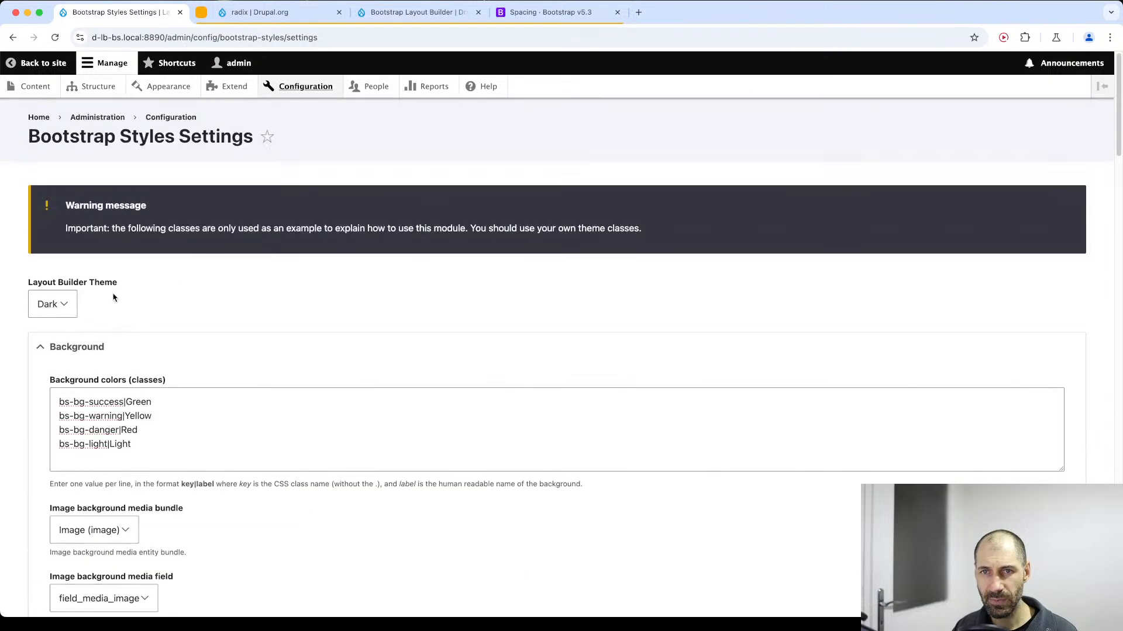
# Go back to the Configuration page and open the style options of Bootstrap Layout Builder.
pyautogui.click(305, 91)
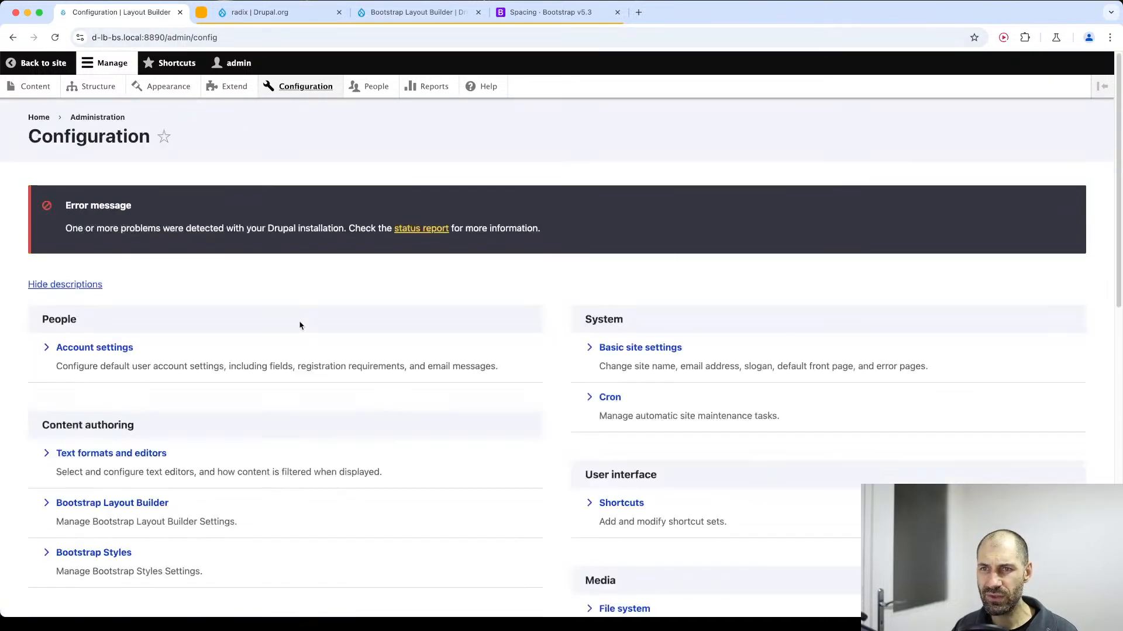
pyautogui.click(114, 500)
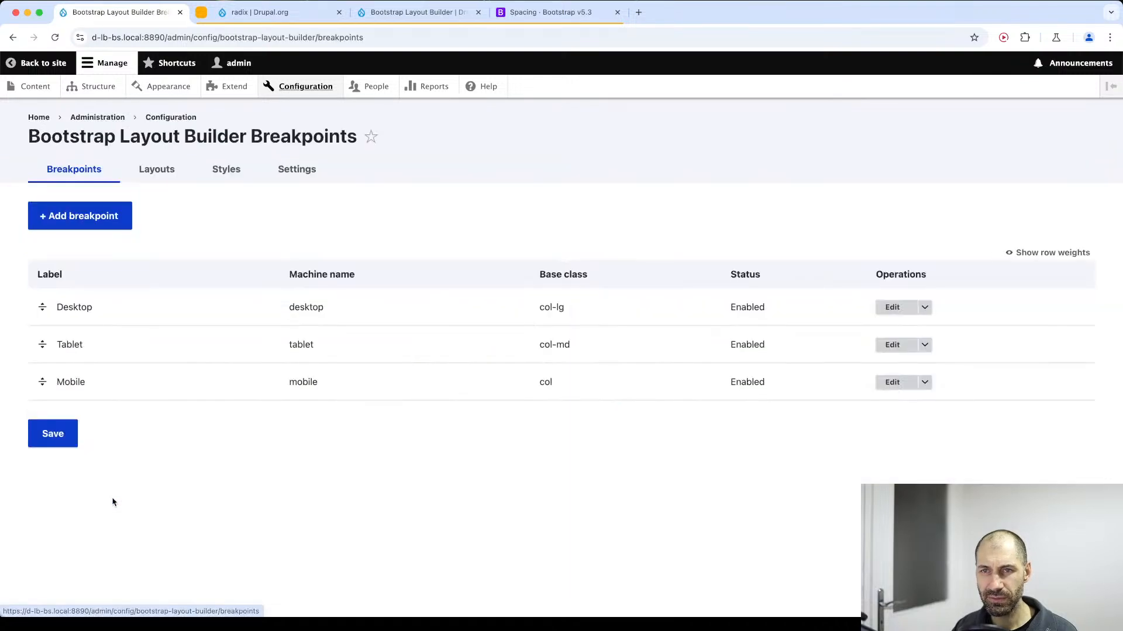
pyautogui.click(227, 170)
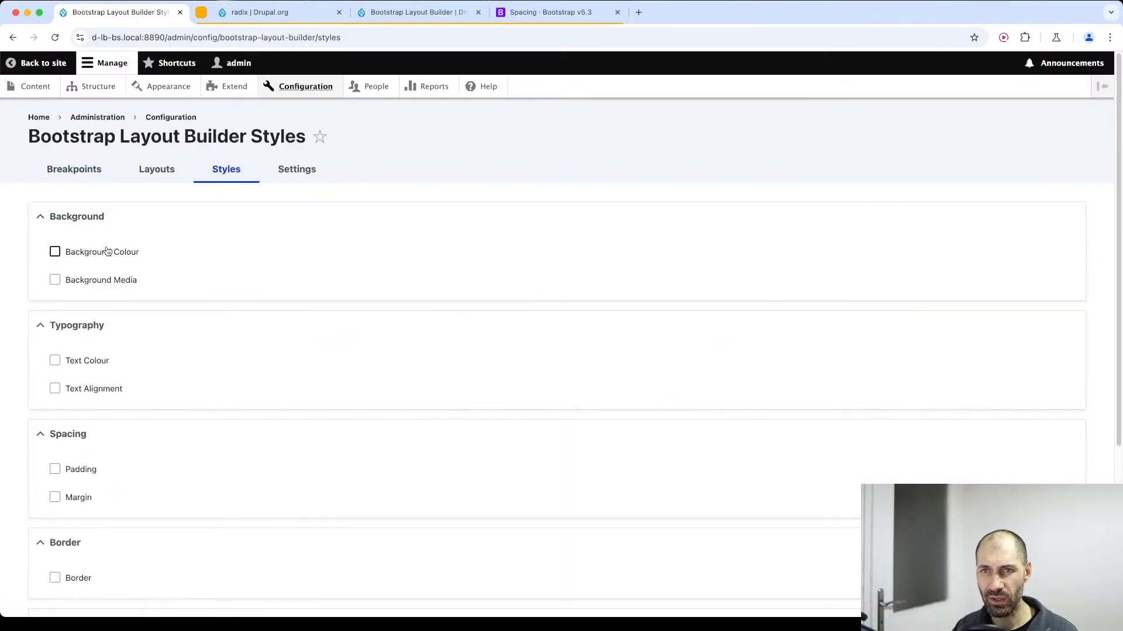
# Enable the Background Colour, Background Media, Text Colour, Text Alignment, Padding and Margin styles.
pyautogui.click(54, 252)
pyautogui.click(54, 280)
pyautogui.click(78, 362)
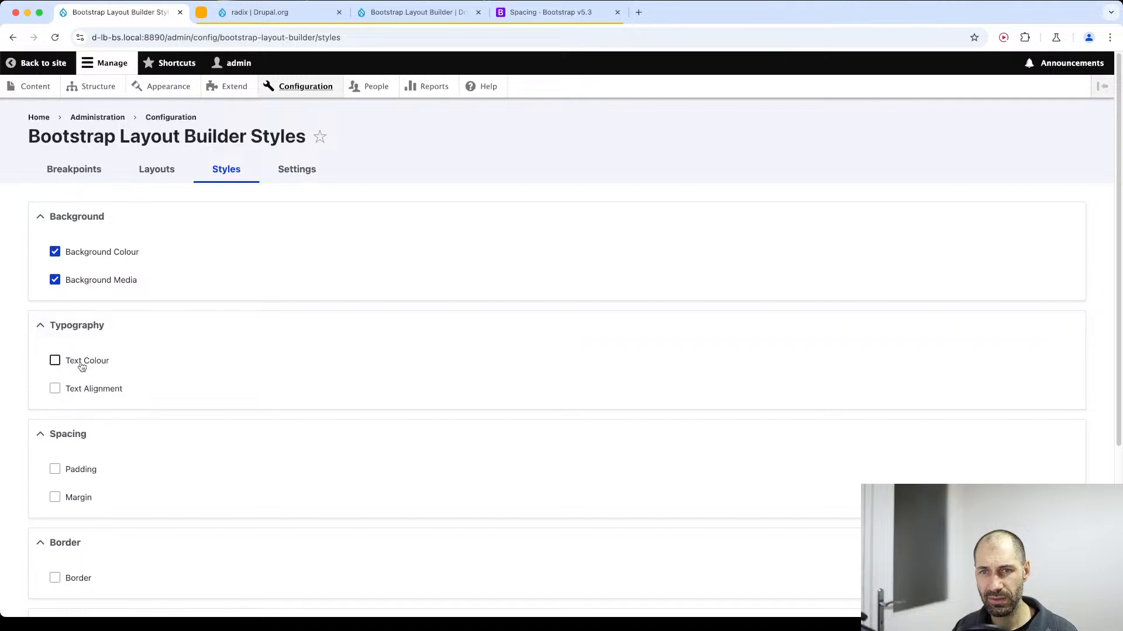
pyautogui.click(86, 388)
pyautogui.click(82, 474)
pyautogui.click(79, 498)
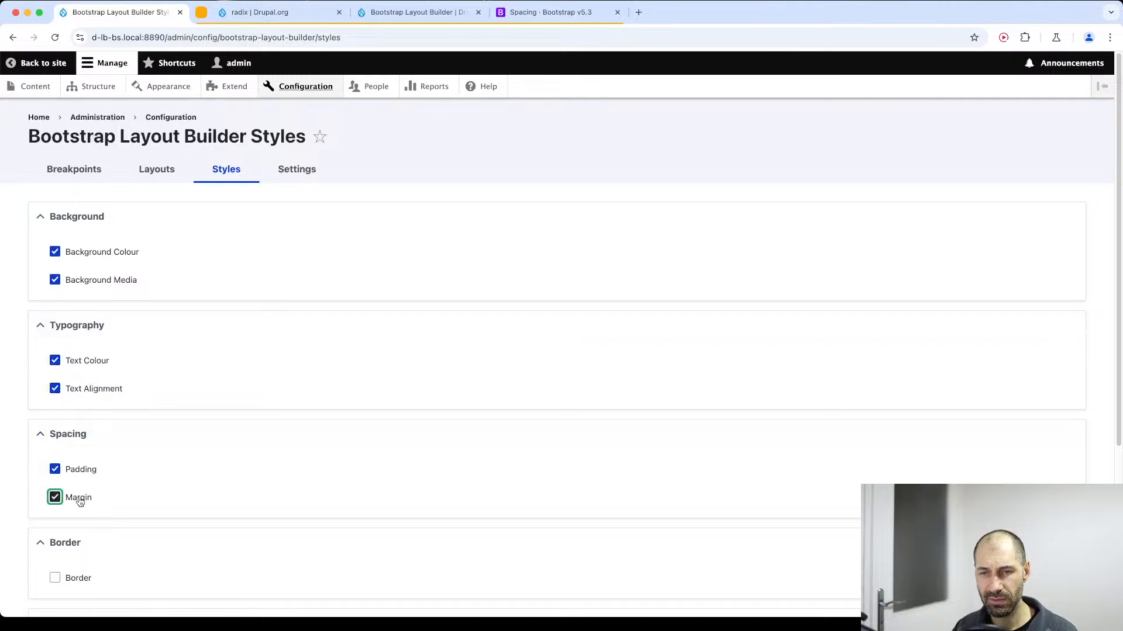
# Enable the Border, Box shadow and Scroll Effects styles and save the configuration.
pyautogui.scroll(-2, 80, 476)
pyautogui.click(79, 494)
pyautogui.scroll(-4, 82, 468)
pyautogui.click(84, 417)
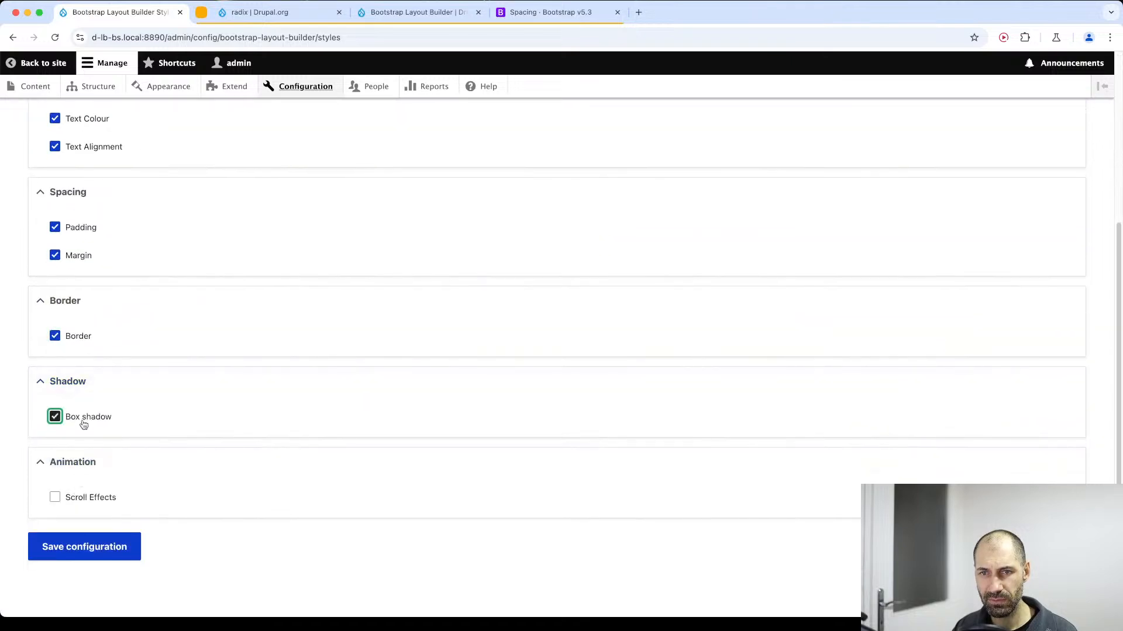
pyautogui.click(82, 498)
pyautogui.click(88, 546)
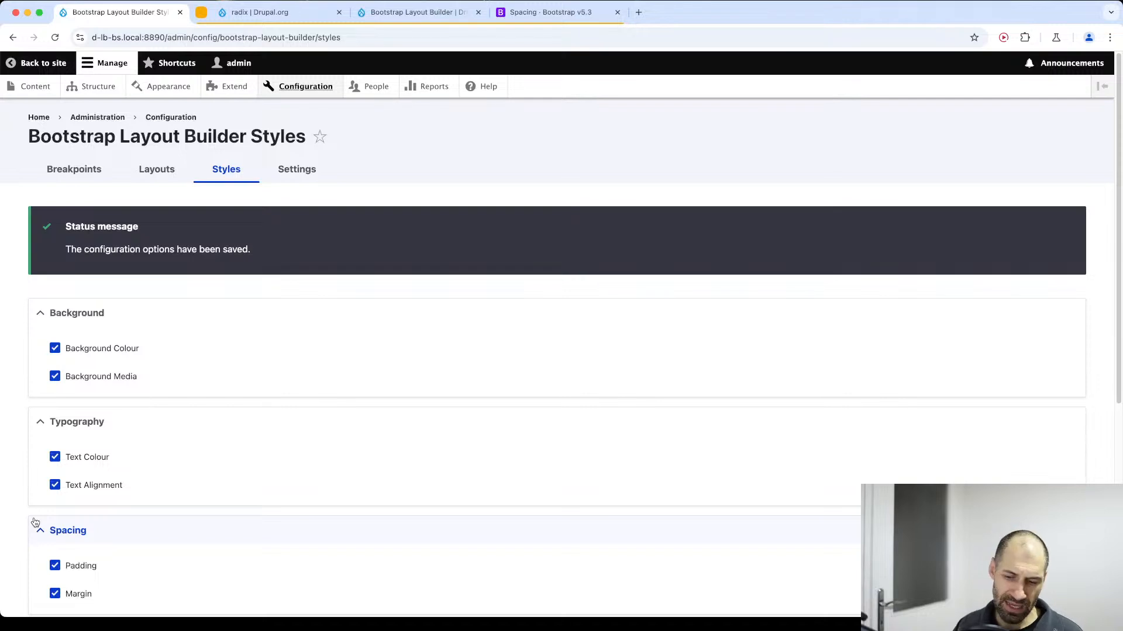
# Open the display management page of the Basic page content type from the site structure.
pyautogui.click(96, 87)
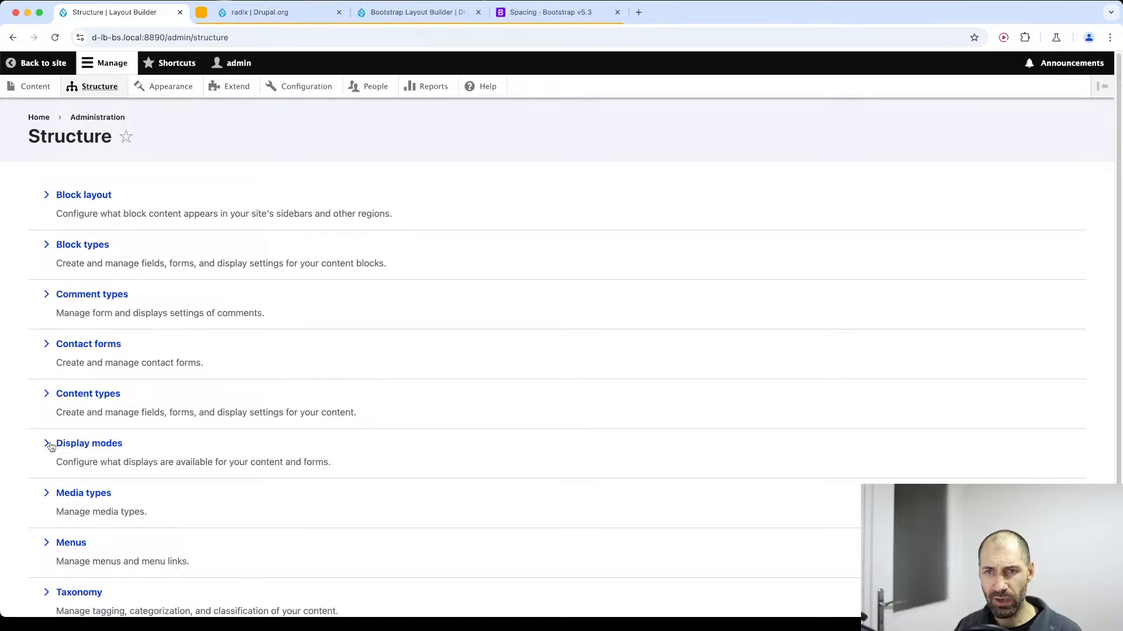
pyautogui.click(88, 395)
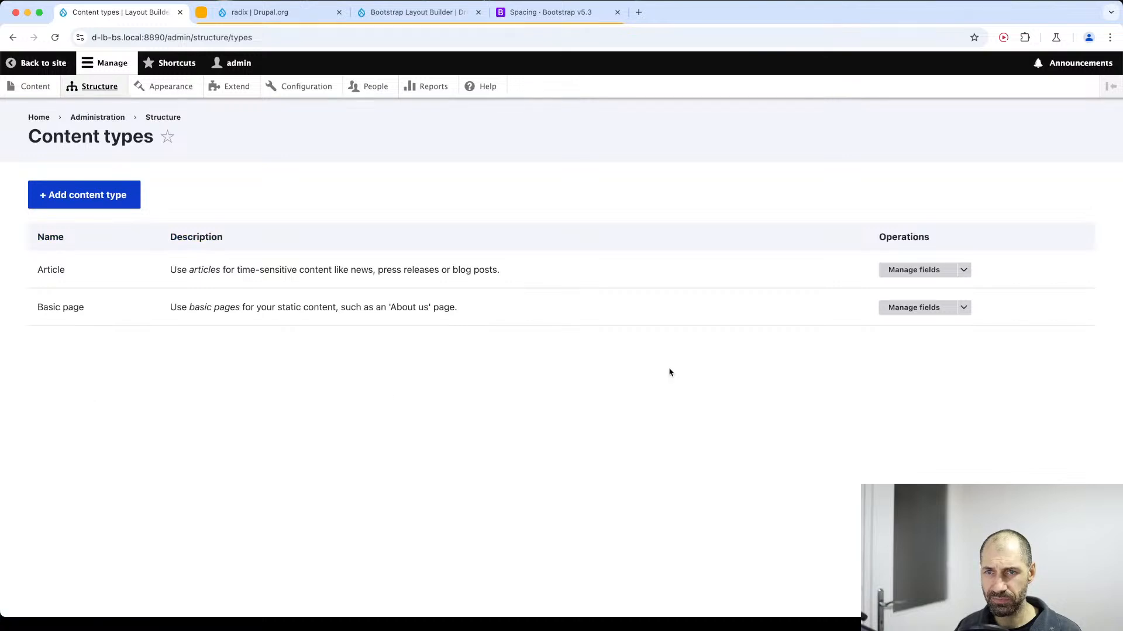
pyautogui.click(924, 307)
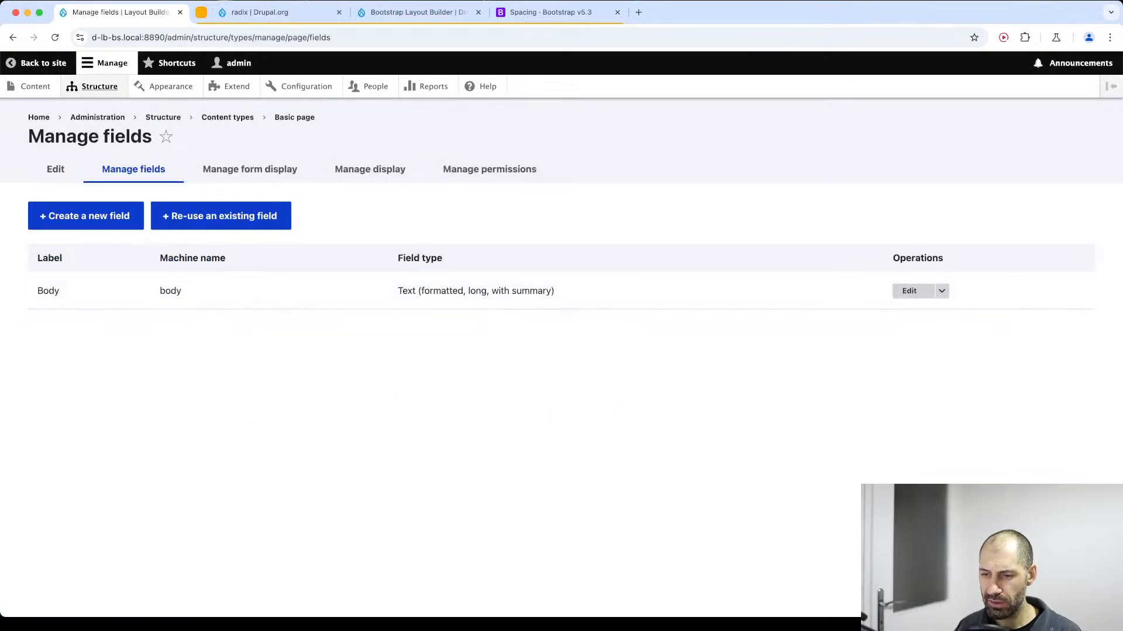
pyautogui.press('super+Tab')
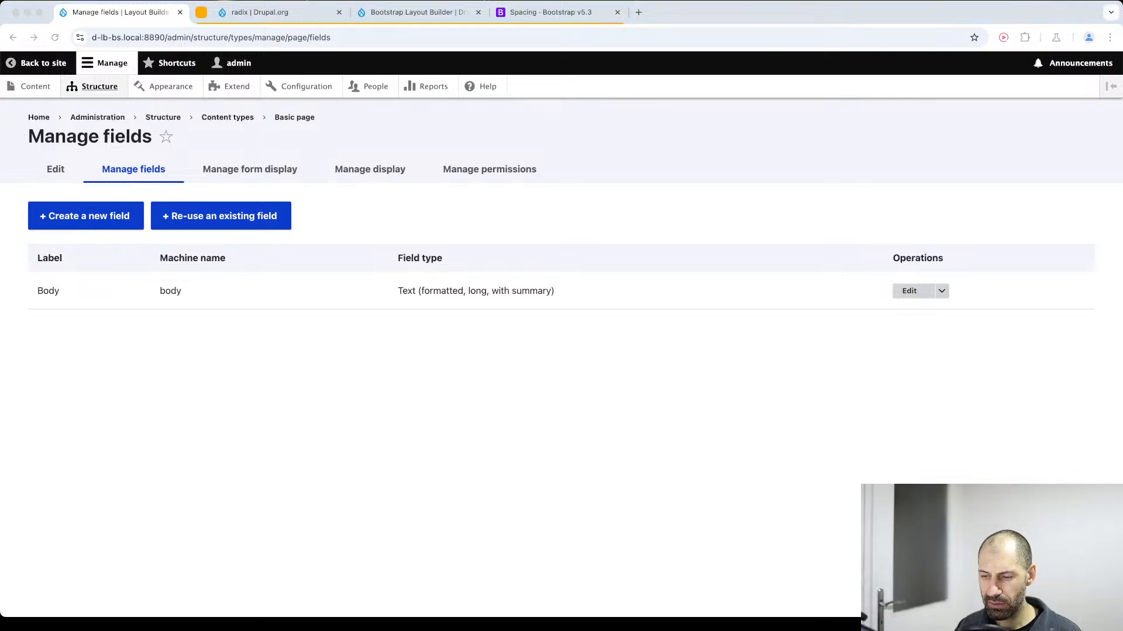
pyautogui.click(402, 164)
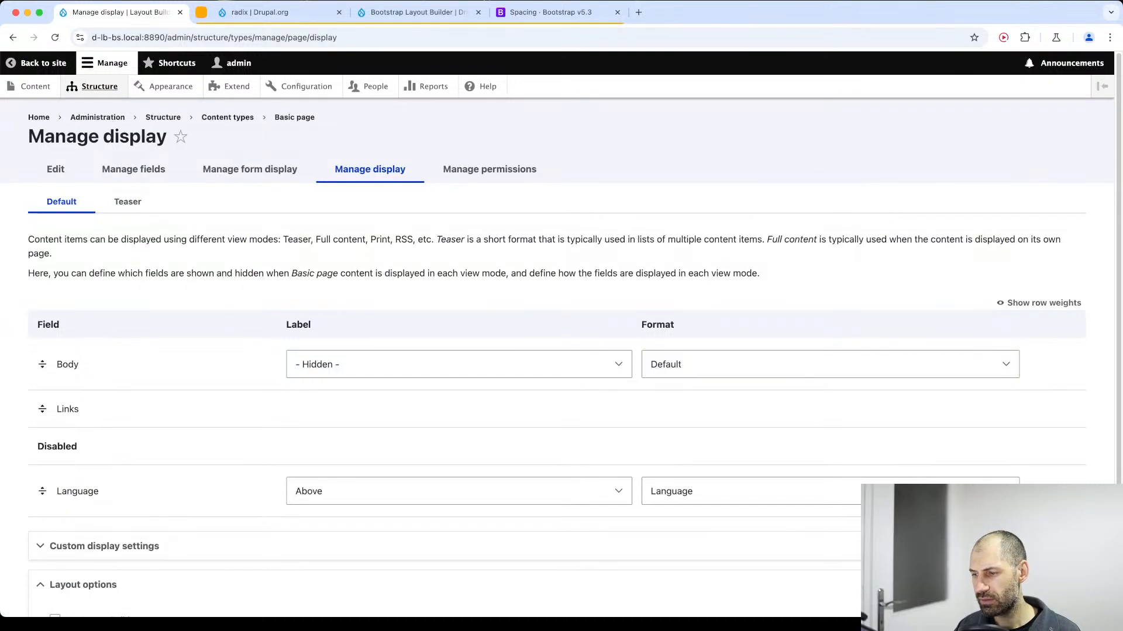
pyautogui.press('super+Tab')
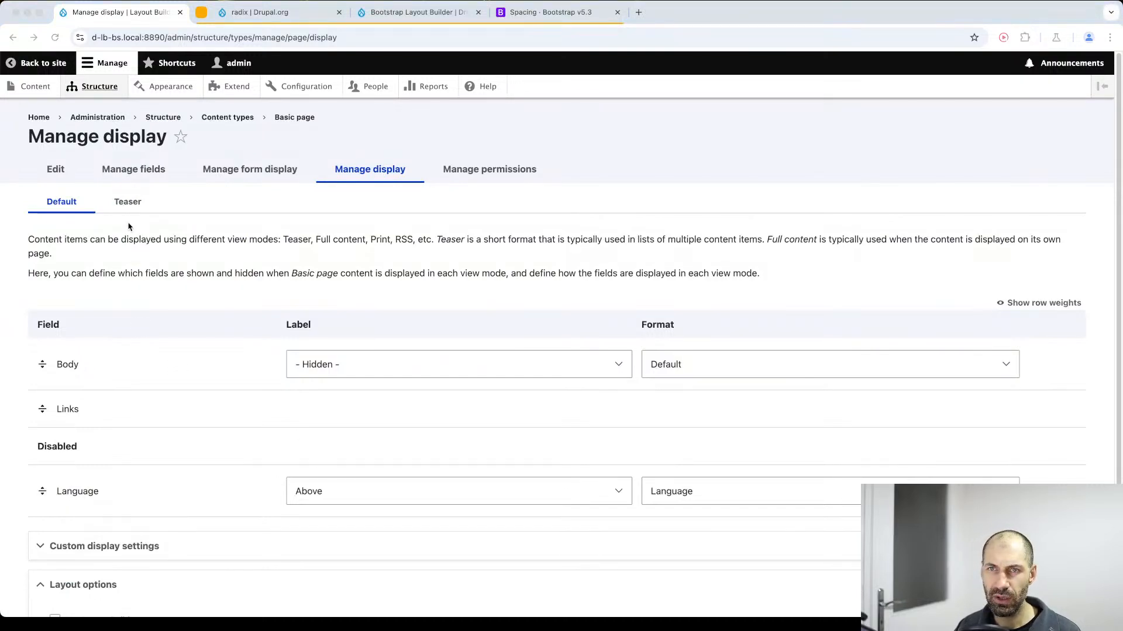
# Enable custom display settings for the Full content view mode of Basic page and save.
pyautogui.scroll(-5, 129, 227)
pyautogui.doubleClick(111, 423)
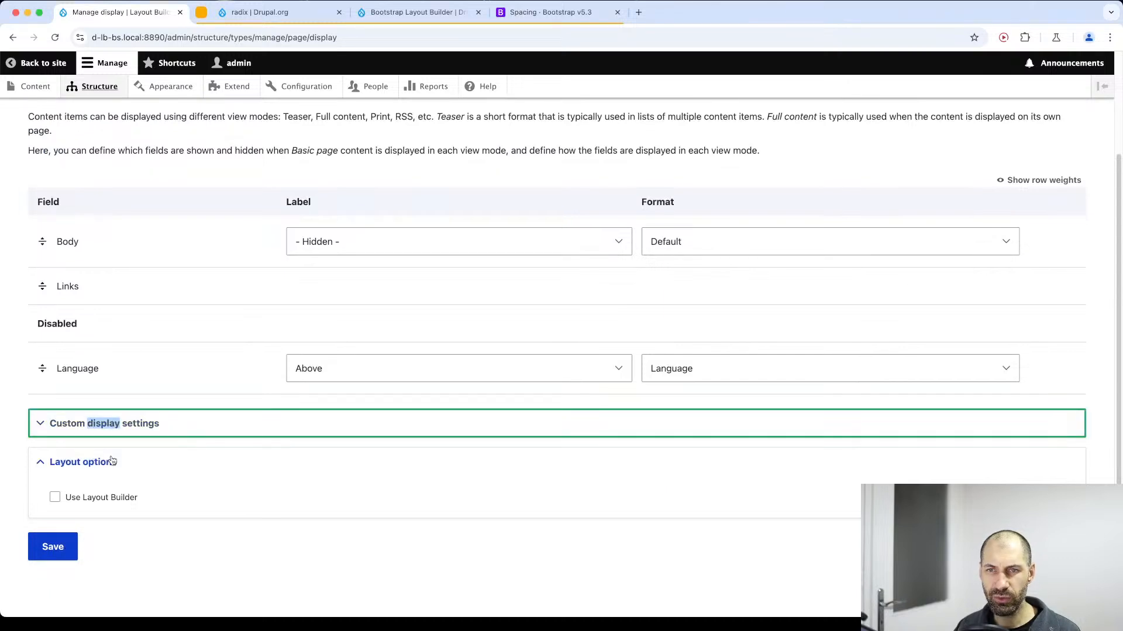
pyautogui.press('Return')
pyautogui.click(88, 472)
pyautogui.scroll(-3, 88, 509)
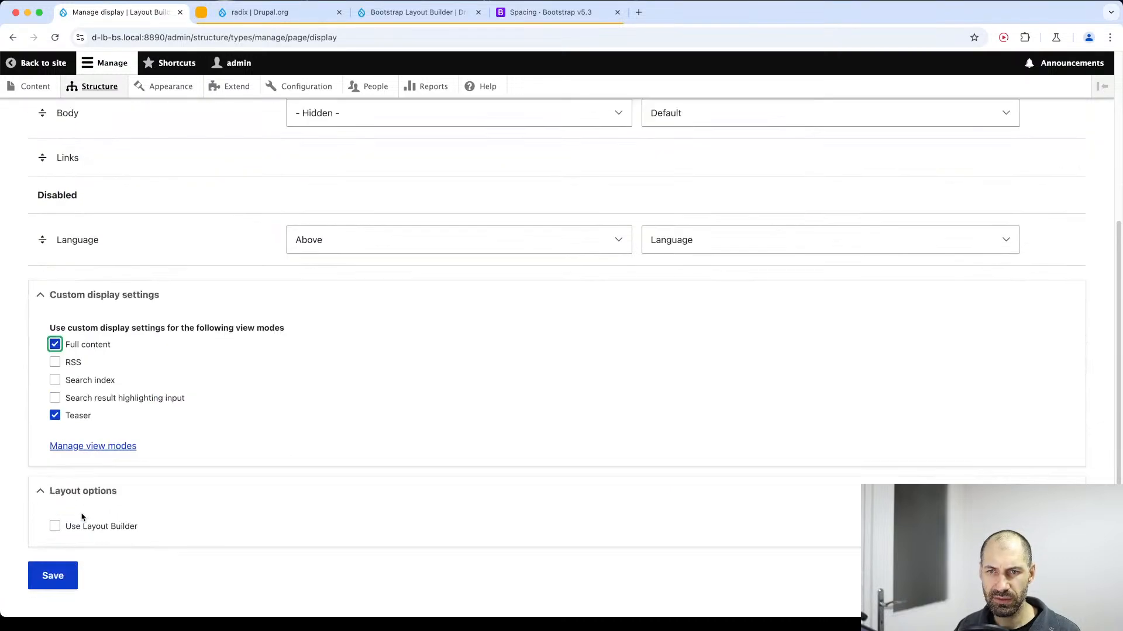
pyautogui.click(63, 549)
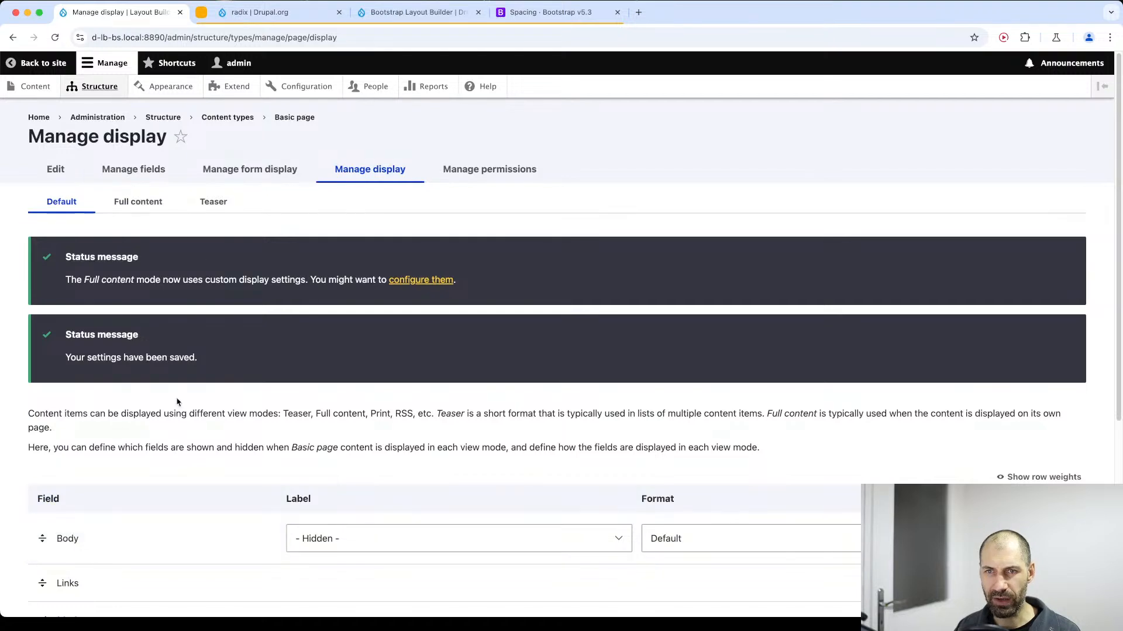
# Enable Layout Builder for the Full content display of Basic page and save.
pyautogui.click(154, 198)
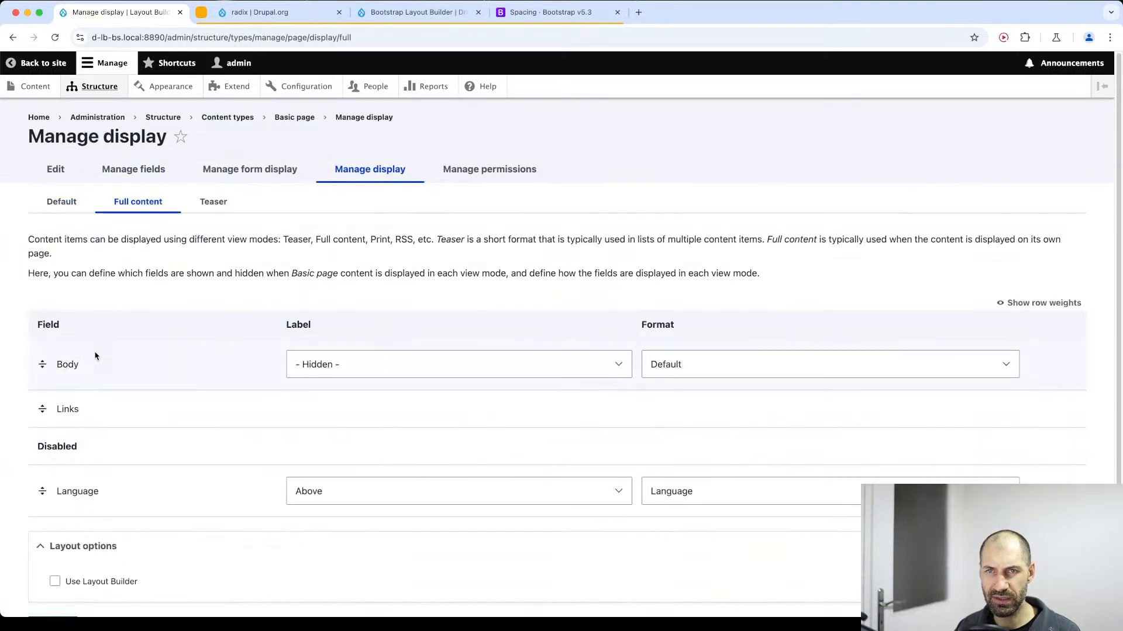
pyautogui.scroll(-2, 94, 359)
pyautogui.click(93, 504)
pyautogui.click(52, 574)
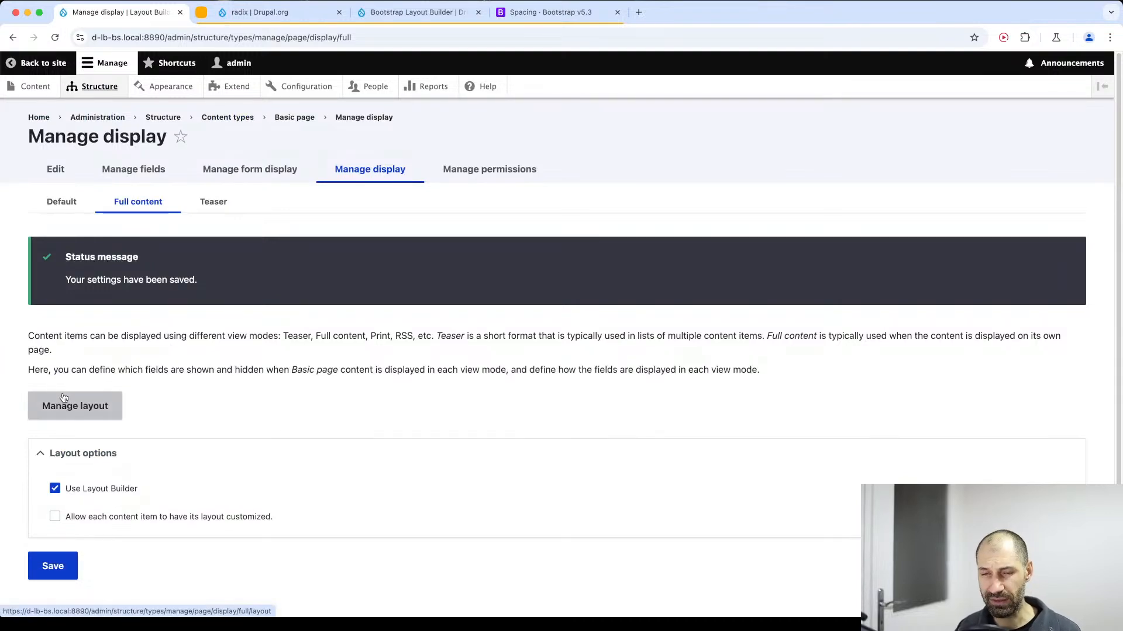
# Open the Basic page layout for editing, check the configuration options of Section 1 and close them without changes.
pyautogui.click(69, 405)
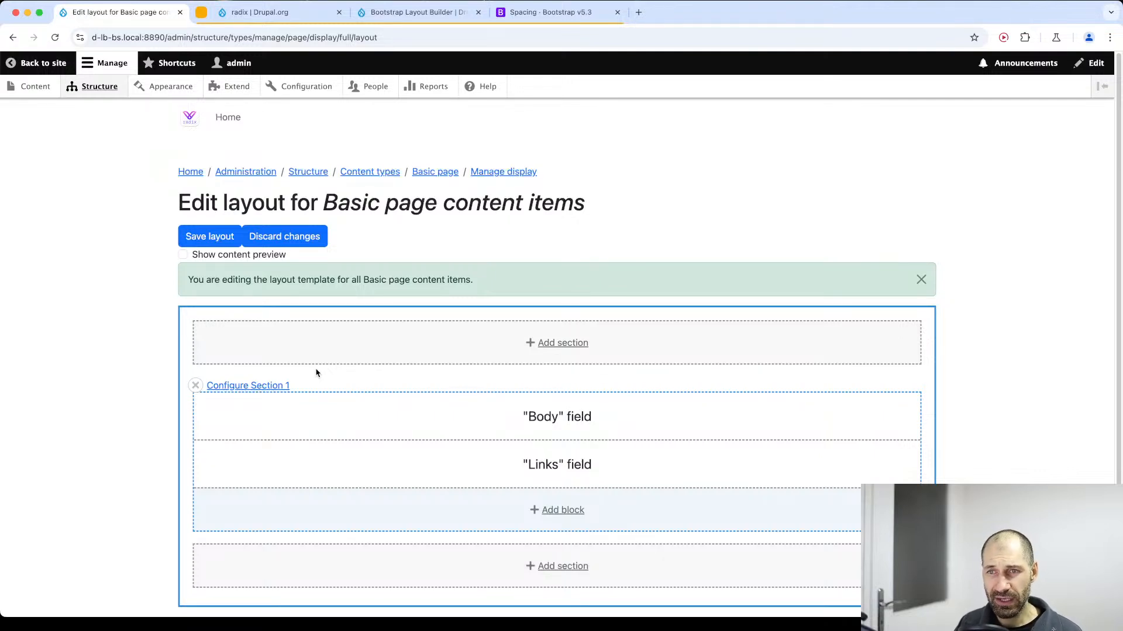
pyautogui.click(238, 387)
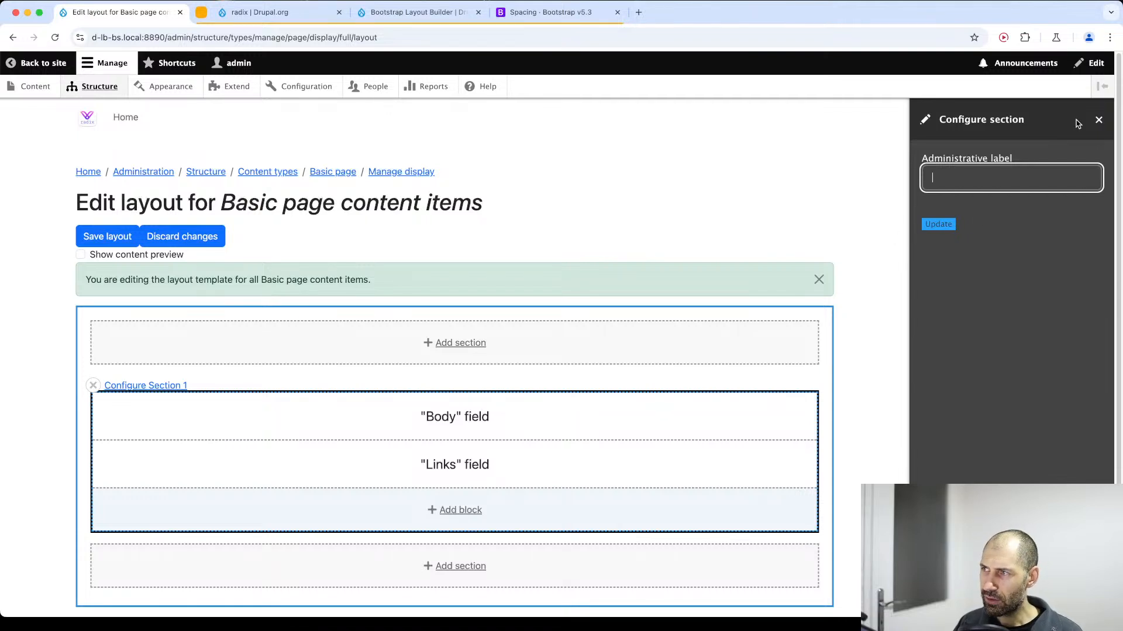
pyautogui.click(1099, 119)
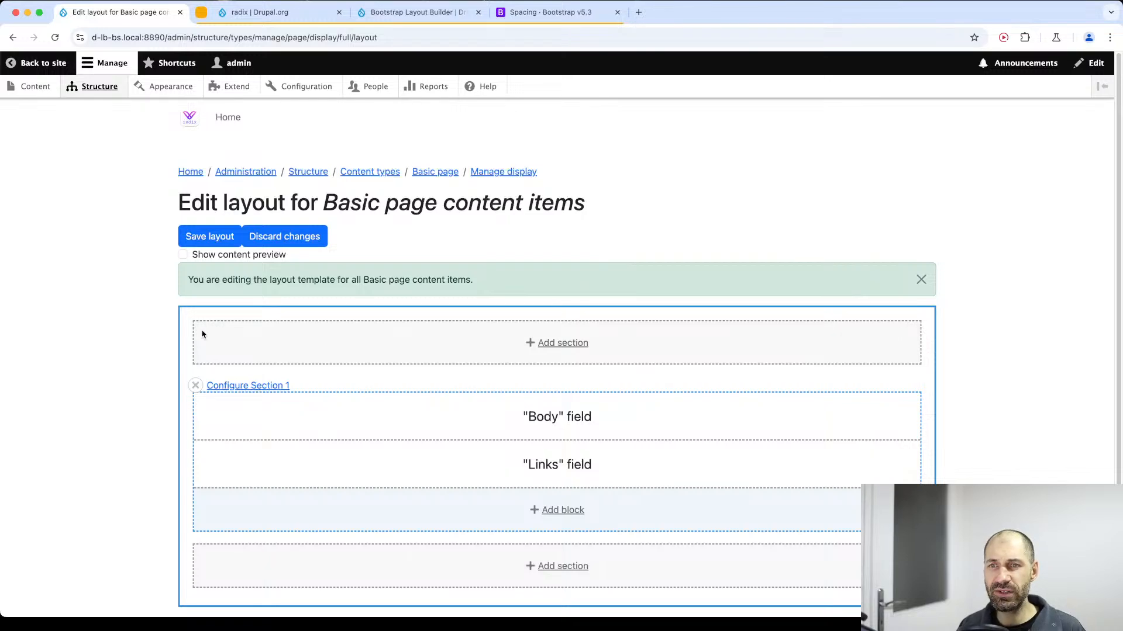
# Consult the Bootstrap Layout Builder project page on Drupal.org, highlight its title and review the features and requirements.
pyautogui.click(409, 13)
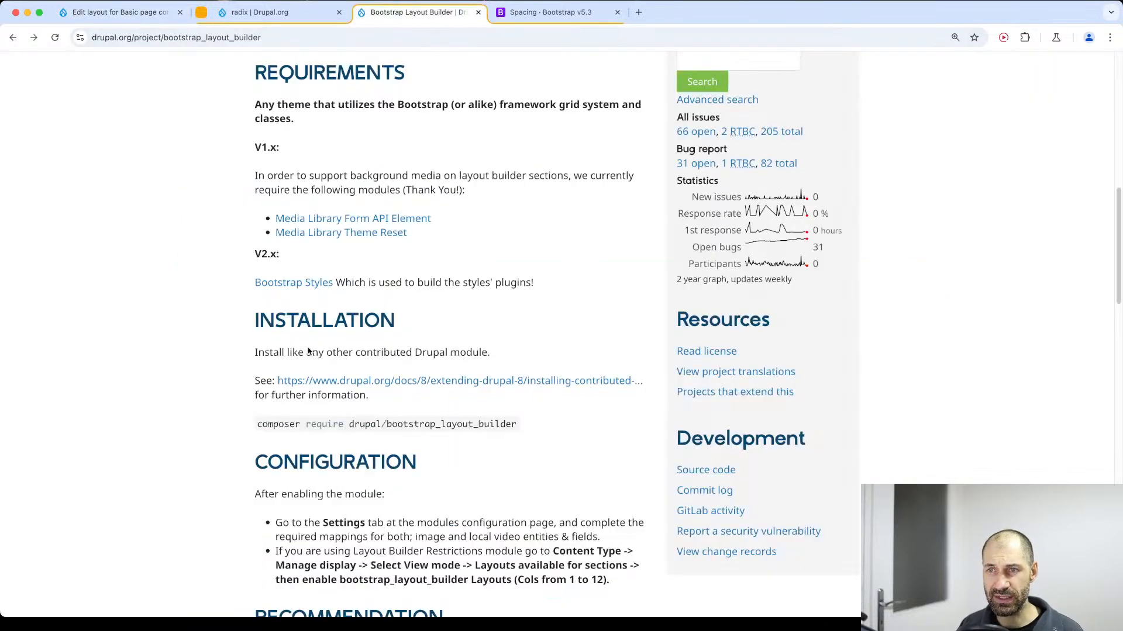
pyautogui.scroll(1, 348, 191)
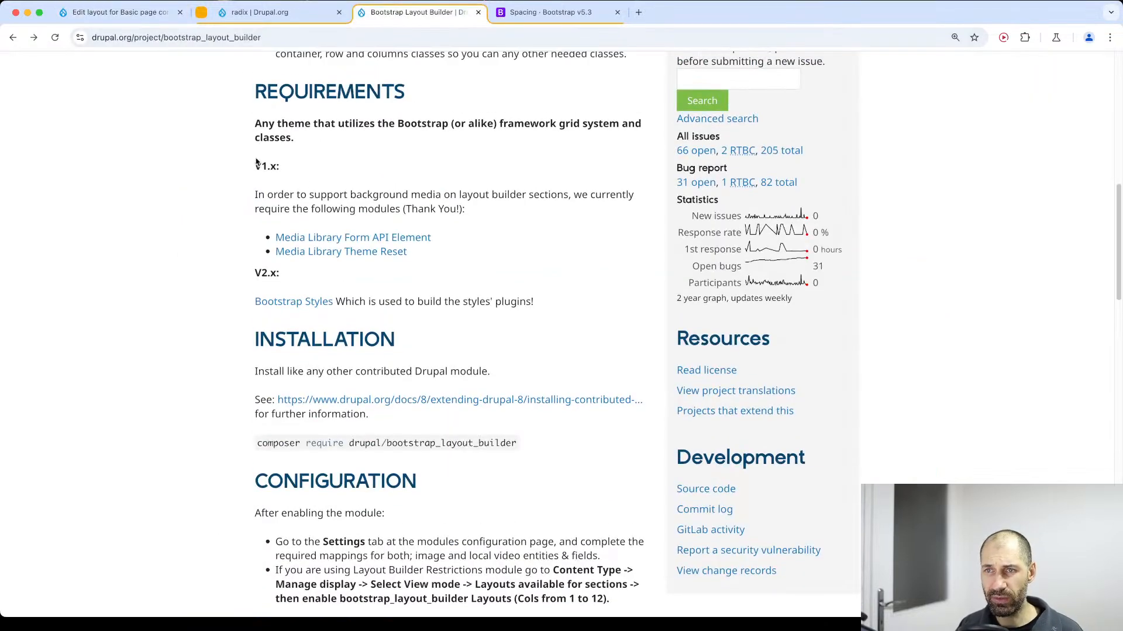
pyautogui.scroll(15, 348, 210)
pyautogui.moveTo(230, 233); pyautogui.dragTo(583, 223)
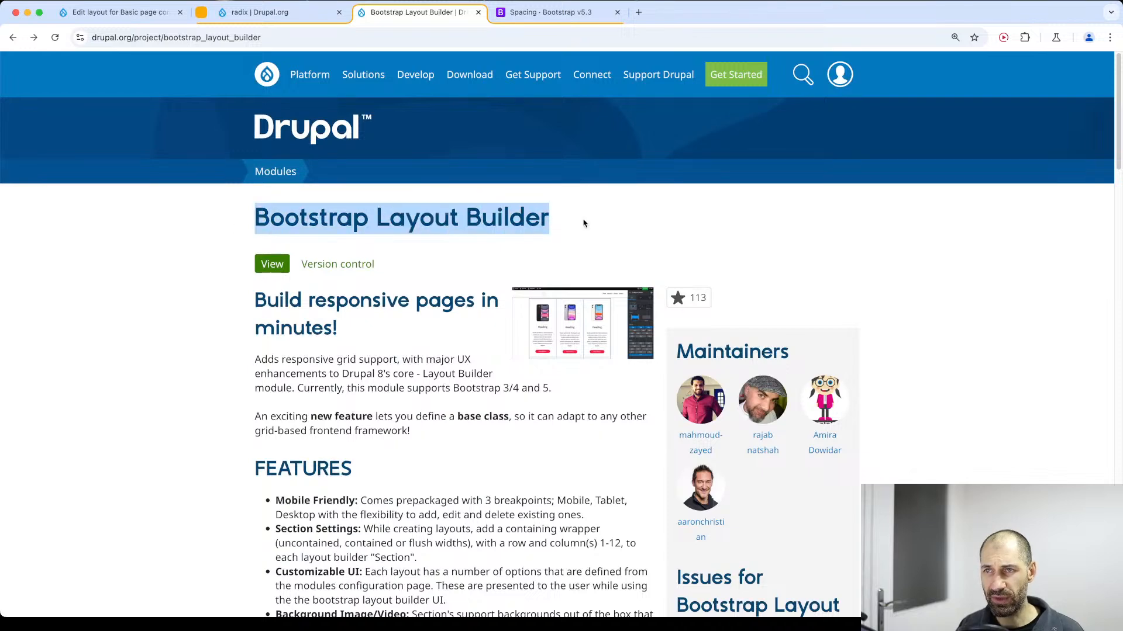
pyautogui.click(583, 223)
pyautogui.scroll(-6, 525, 251)
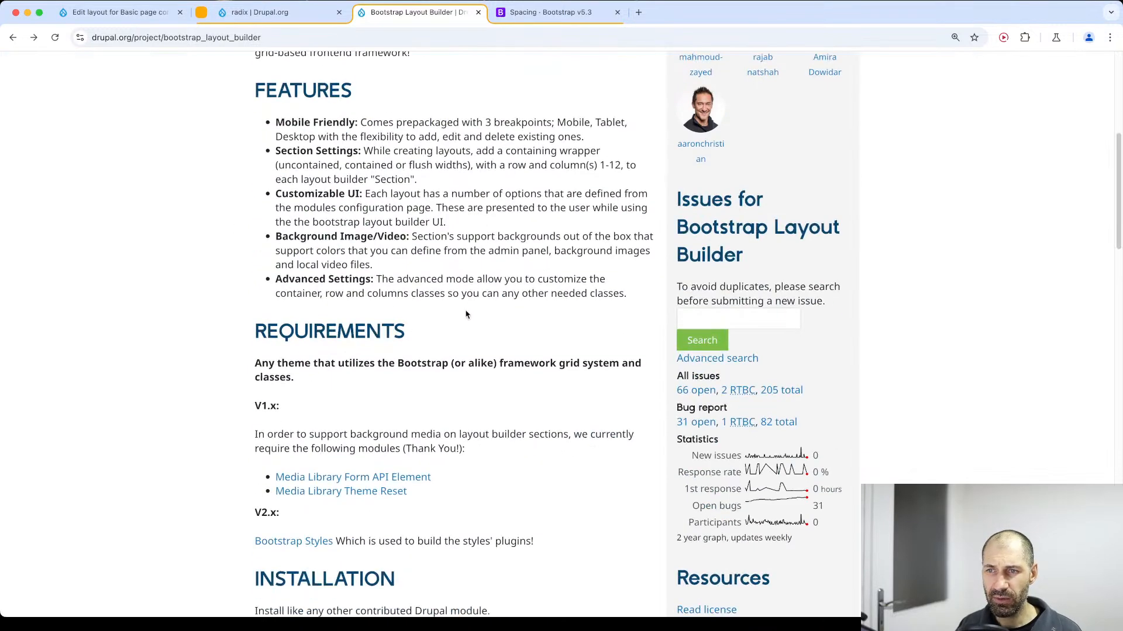
# Consult the Bootstrap Styles project page on Drupal.org, review its features and releases, and return to the Bootstrap Layout Builder project page.
pyautogui.scroll(-2, 466, 314)
pyautogui.click(290, 441)
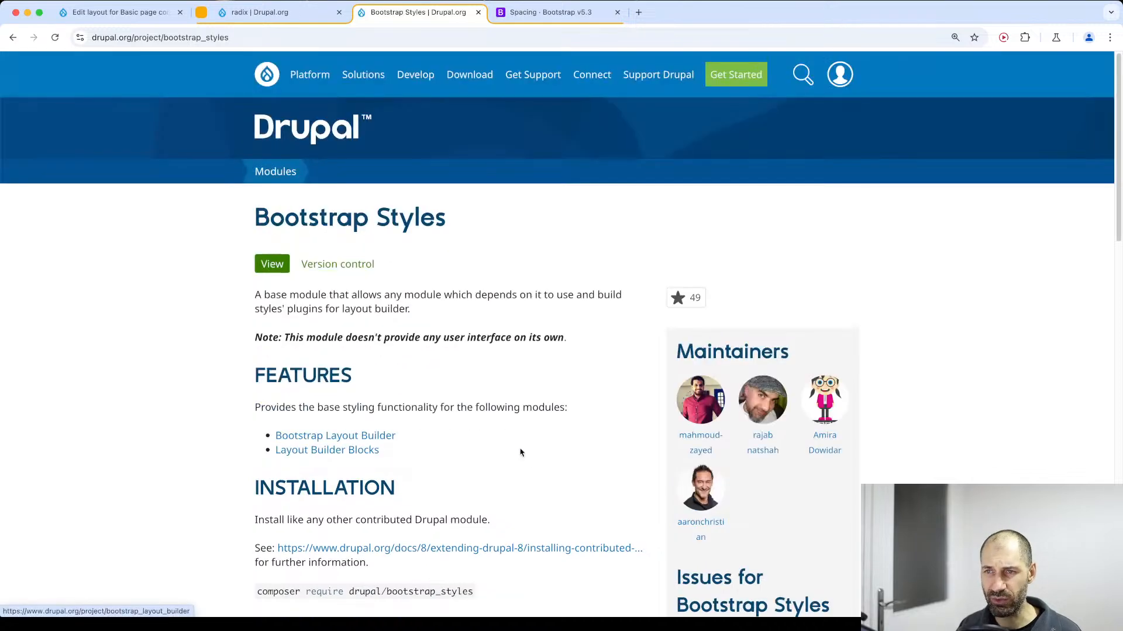
pyautogui.scroll(-15, 402, 443)
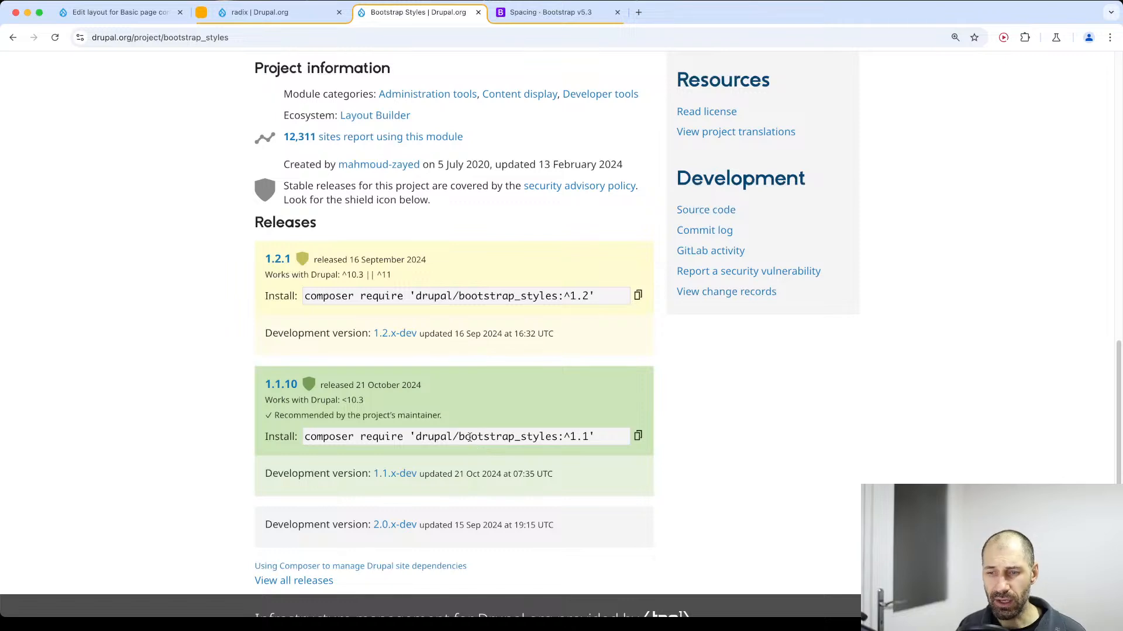
pyautogui.press('super+Left')
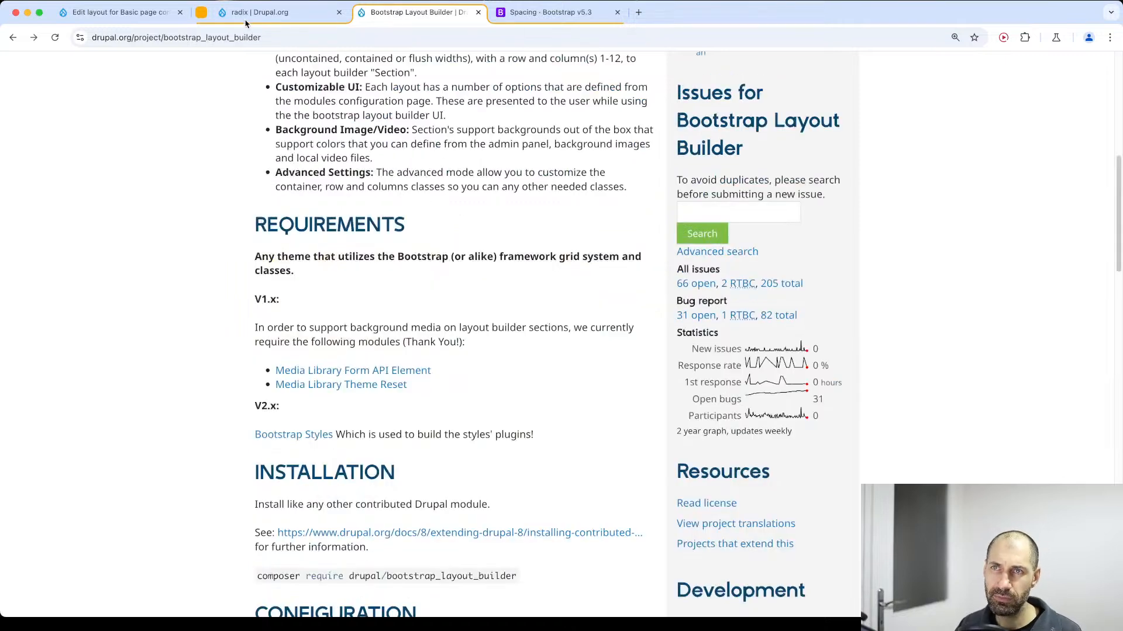
# Return to Basic page's Full content display settings, allow each content item to have its layout customized, and save.
pyautogui.click(135, 13)
pyautogui.scroll(-1, 433, 363)
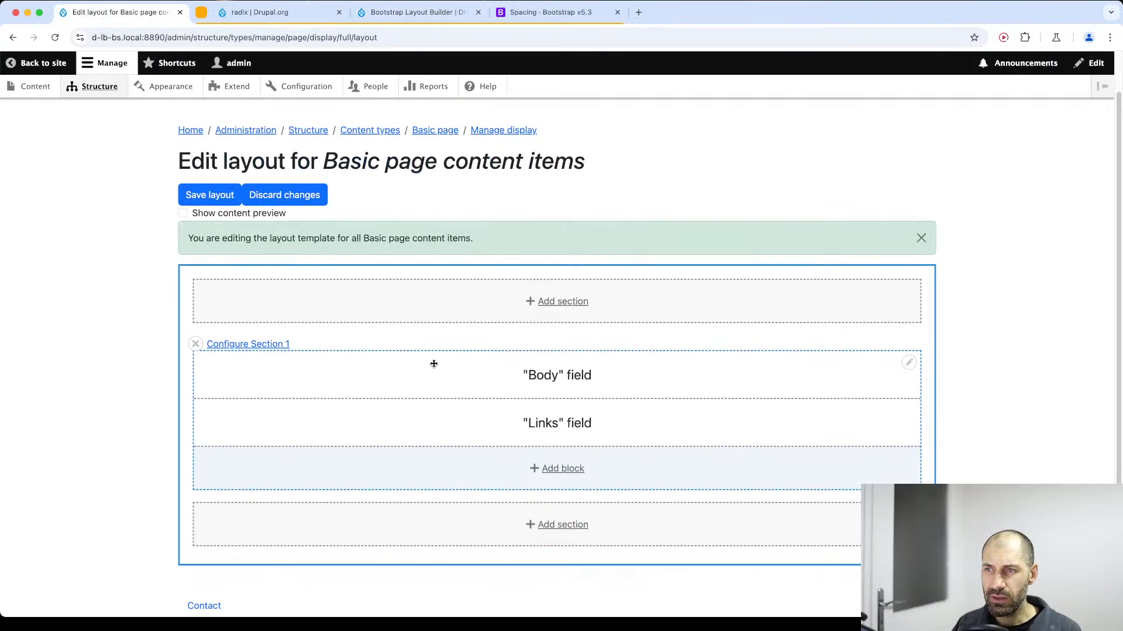
pyautogui.scroll(1, 194, 339)
pyautogui.scroll(1, 194, 339)
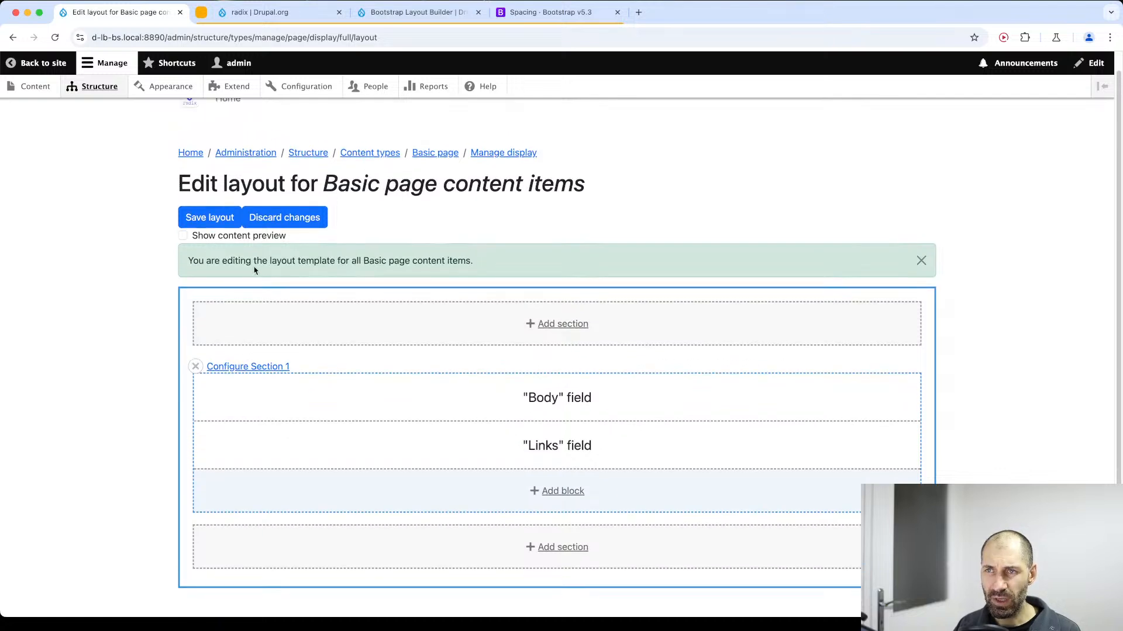
pyautogui.press('super+bracketleft')
pyautogui.click(137, 519)
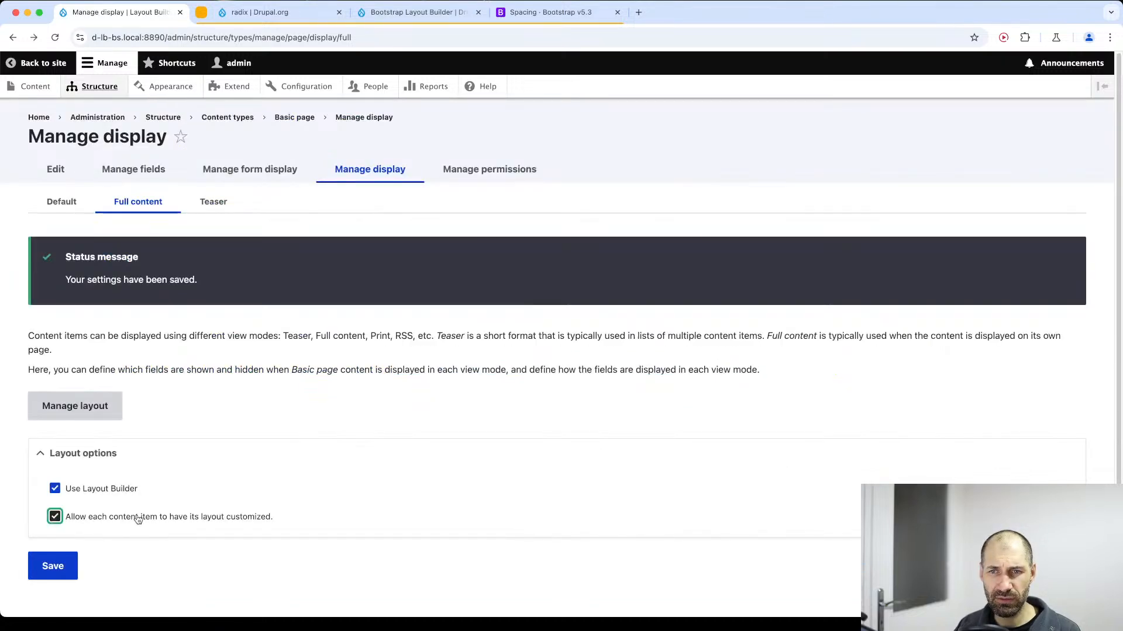
pyautogui.click(75, 562)
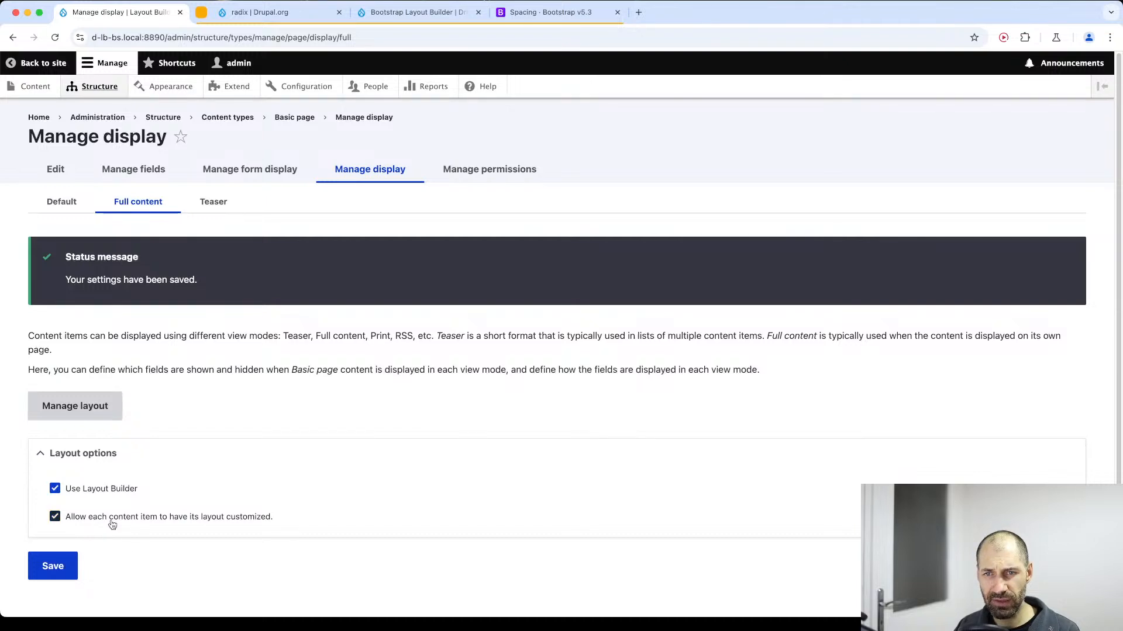
pyautogui.moveTo(409, 523); pyautogui.dragTo(149, 507)
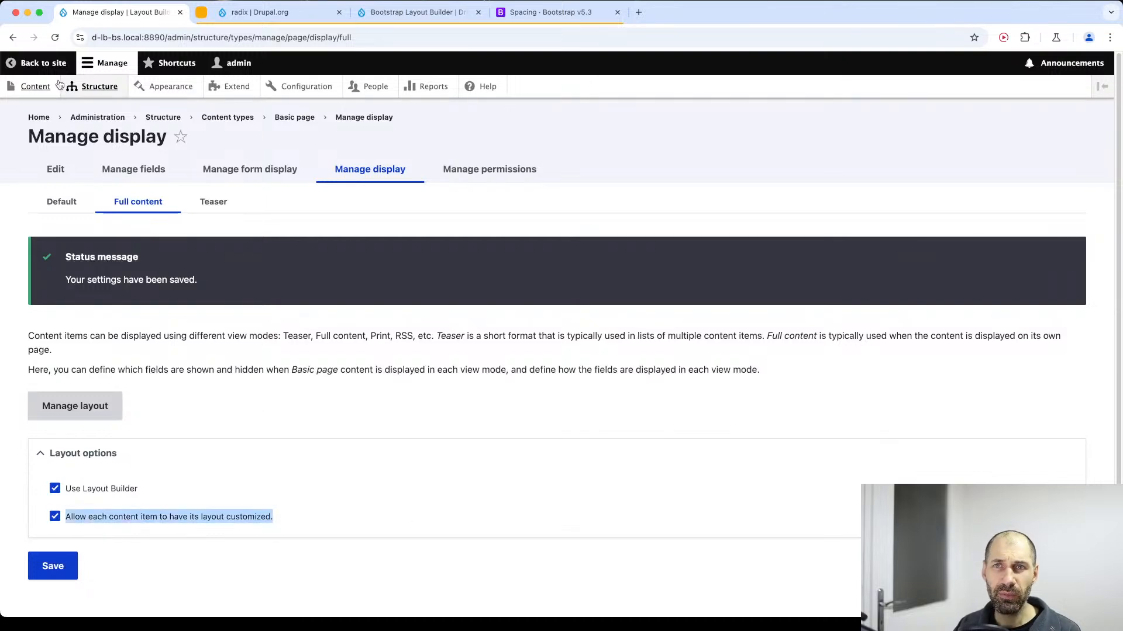
# Create and save a published Basic page titled "Homepage" with an empty body.
pyautogui.click(35, 86)
pyautogui.click(74, 226)
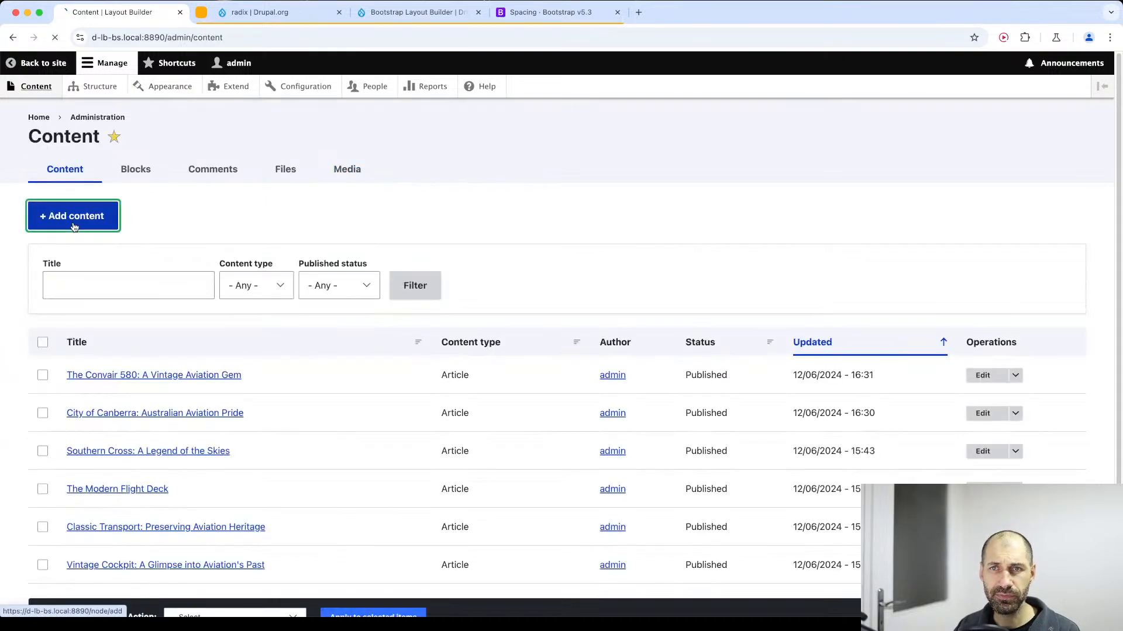
pyautogui.click(95, 247)
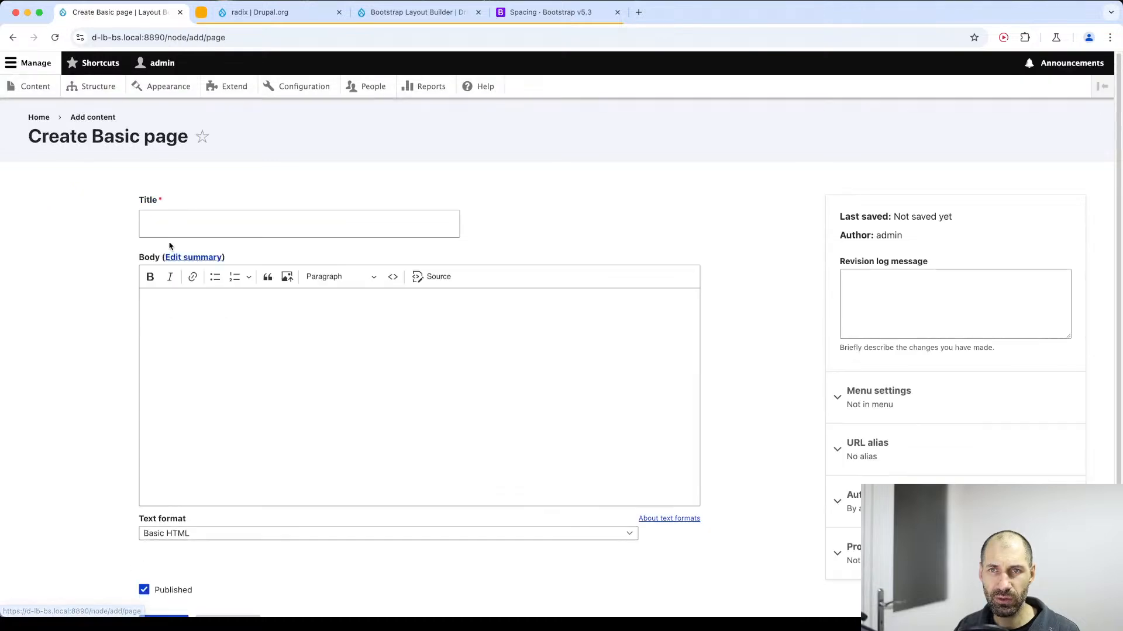
pyautogui.click(197, 216)
pyautogui.write('Homepage')
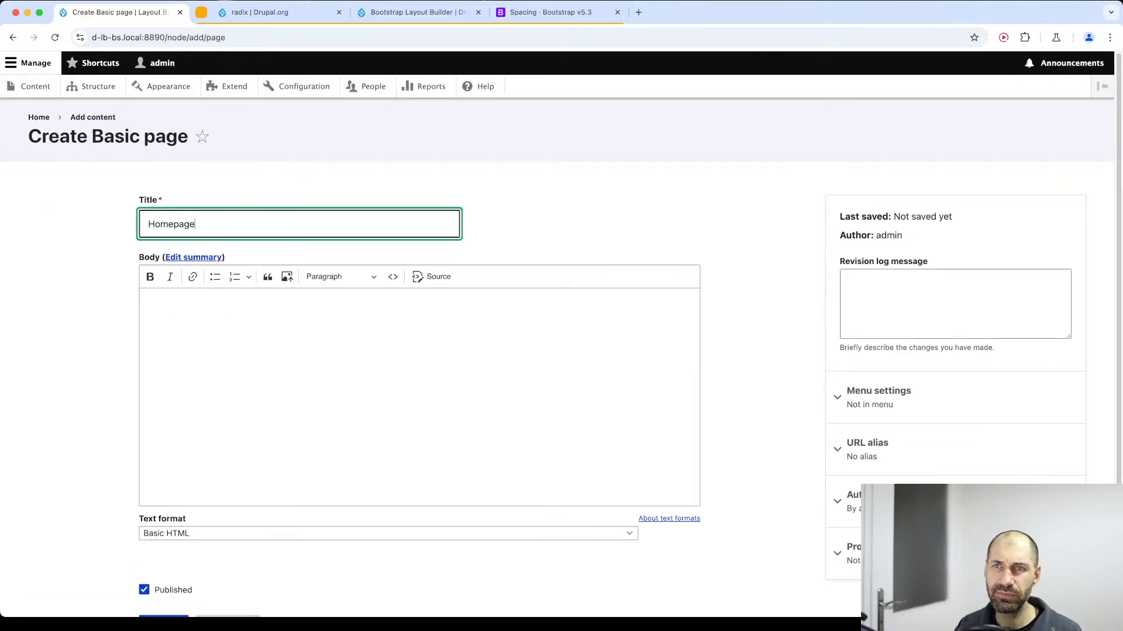
pyautogui.scroll(-2, 299, 252)
pyautogui.click(161, 534)
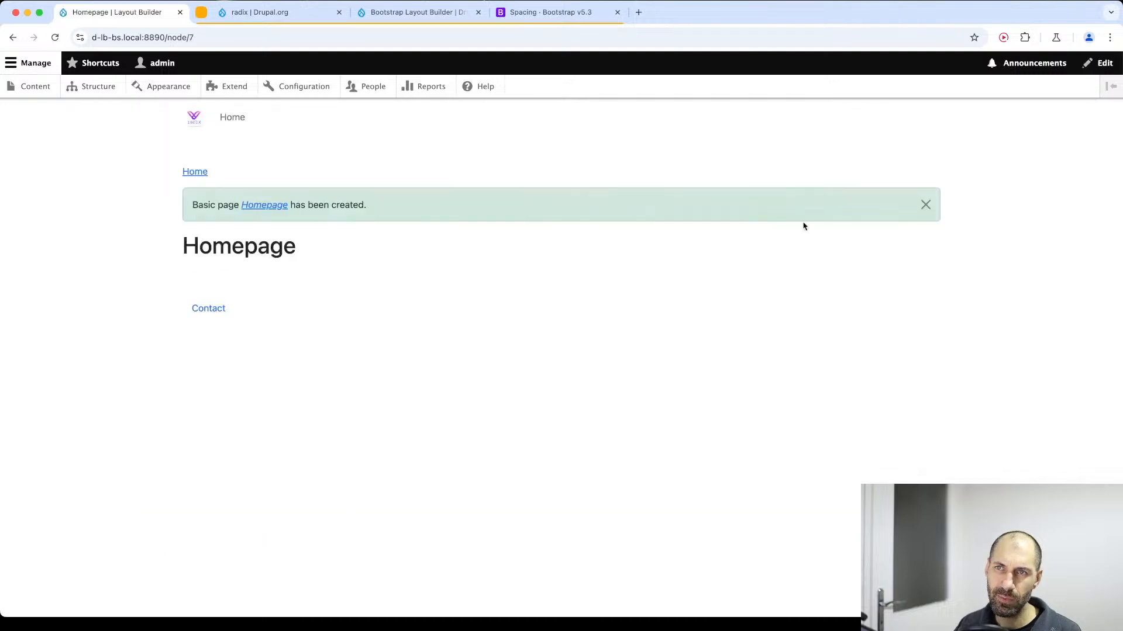
# Dismiss the status message on the new Homepage page and examine the page's header area.
pyautogui.click(925, 205)
pyautogui.moveTo(322, 218); pyautogui.dragTo(110, 128)
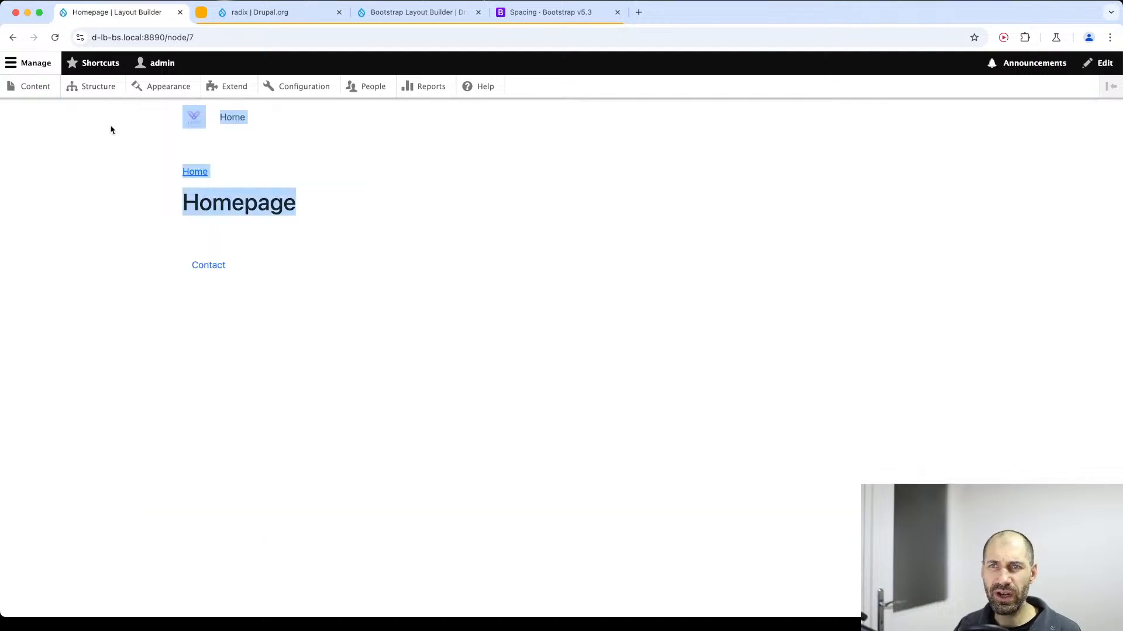
pyautogui.click(591, 201)
pyautogui.click(928, 200)
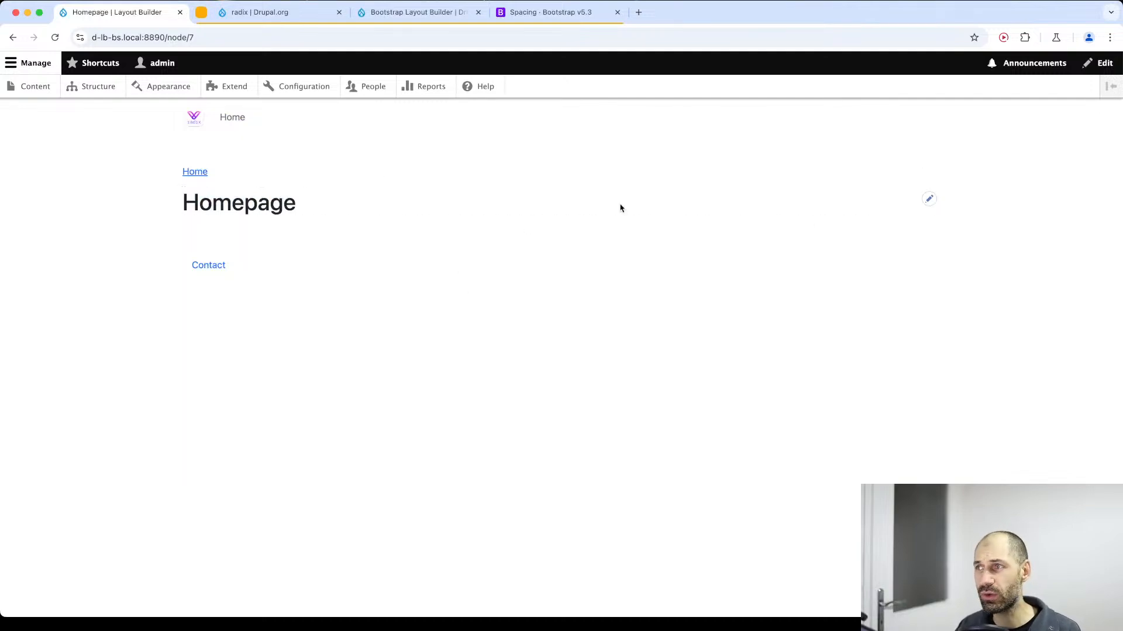
# Place the Tabs block in the Header region of the ww_radix block layout with its default settings.
pyautogui.click(84, 87)
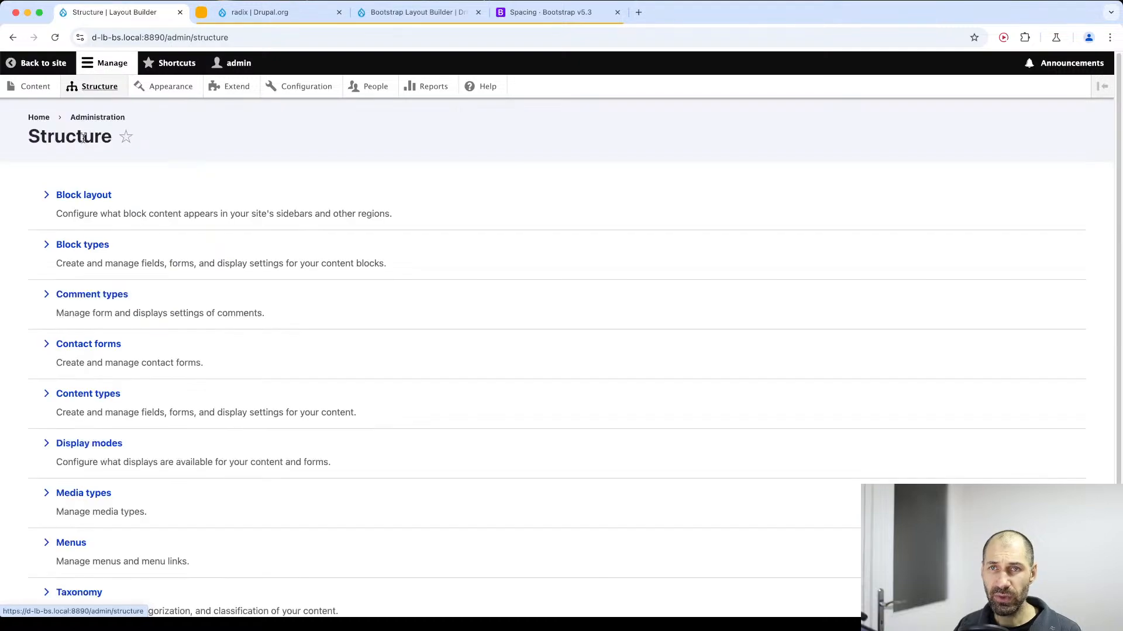
pyautogui.click(88, 203)
pyautogui.scroll(-5, 173, 346)
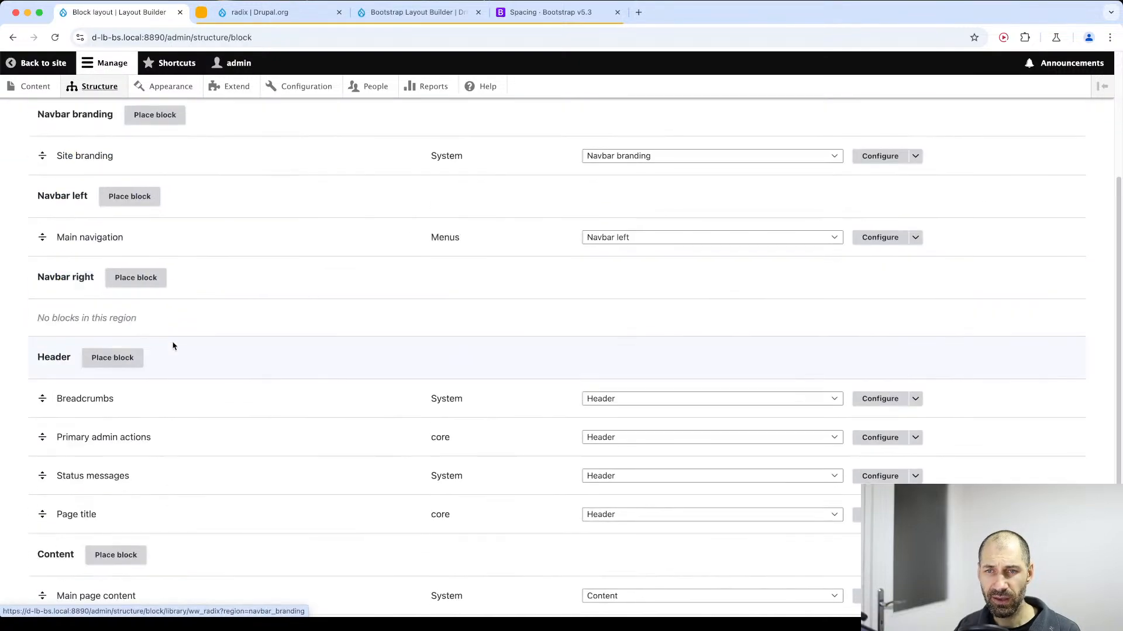
pyautogui.scroll(-1, 173, 345)
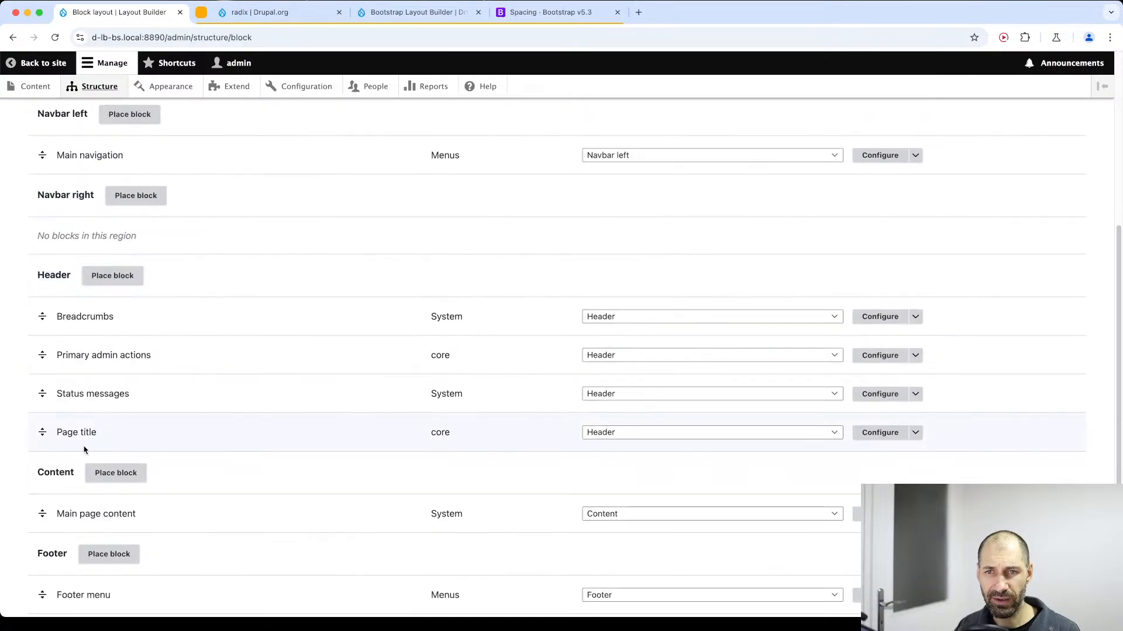
pyautogui.click(113, 275)
pyautogui.click(412, 220)
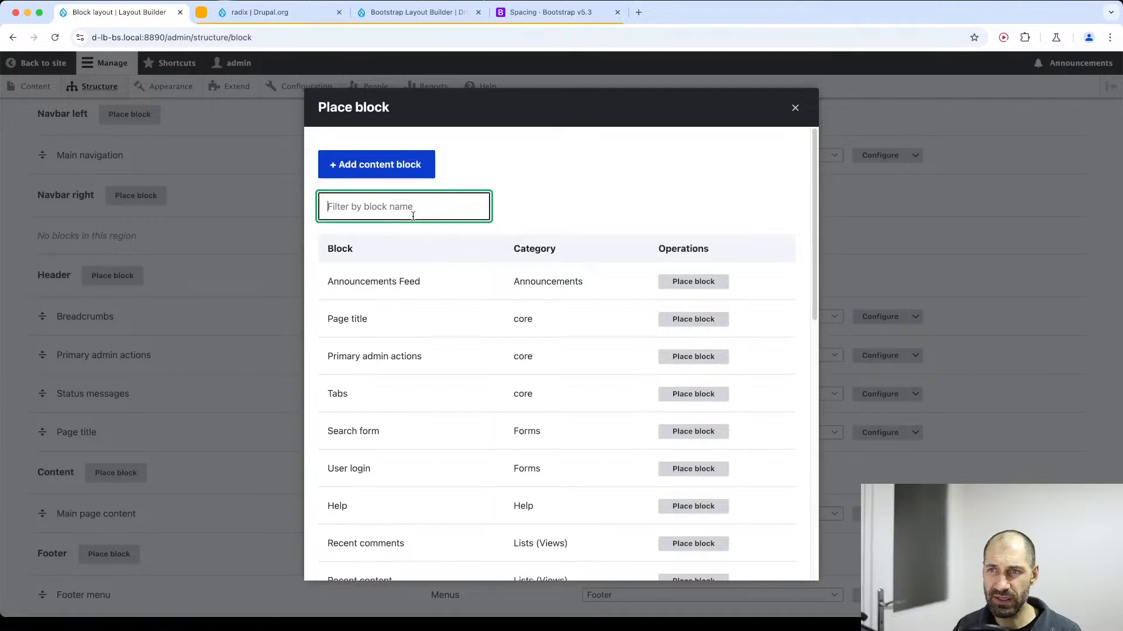
pyautogui.write('tab')
pyautogui.click(626, 283)
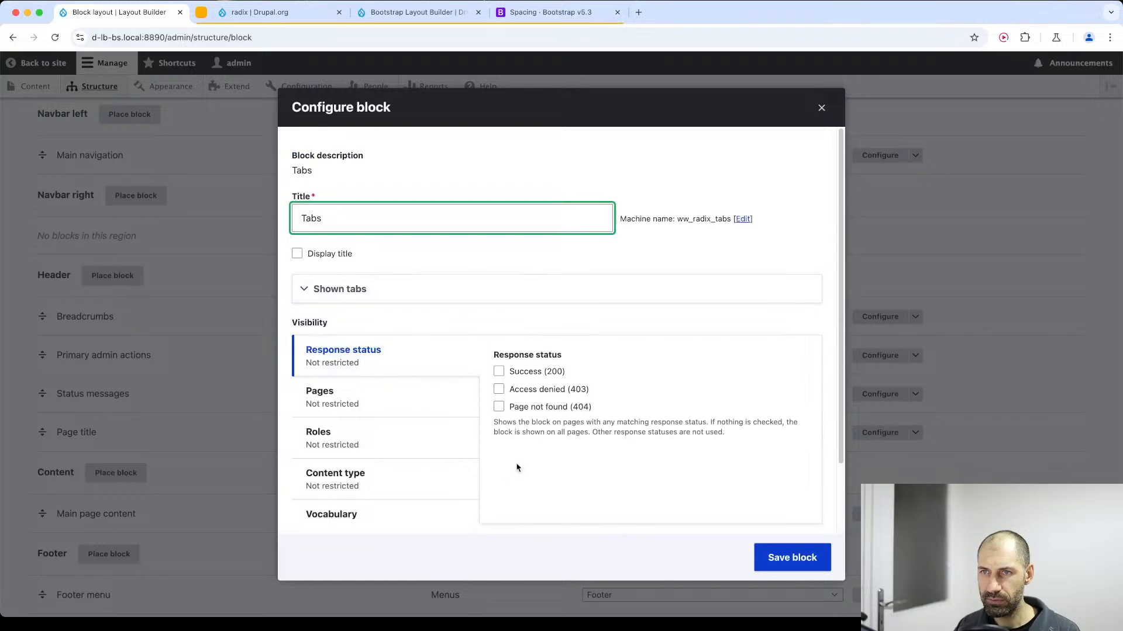
pyautogui.click(794, 562)
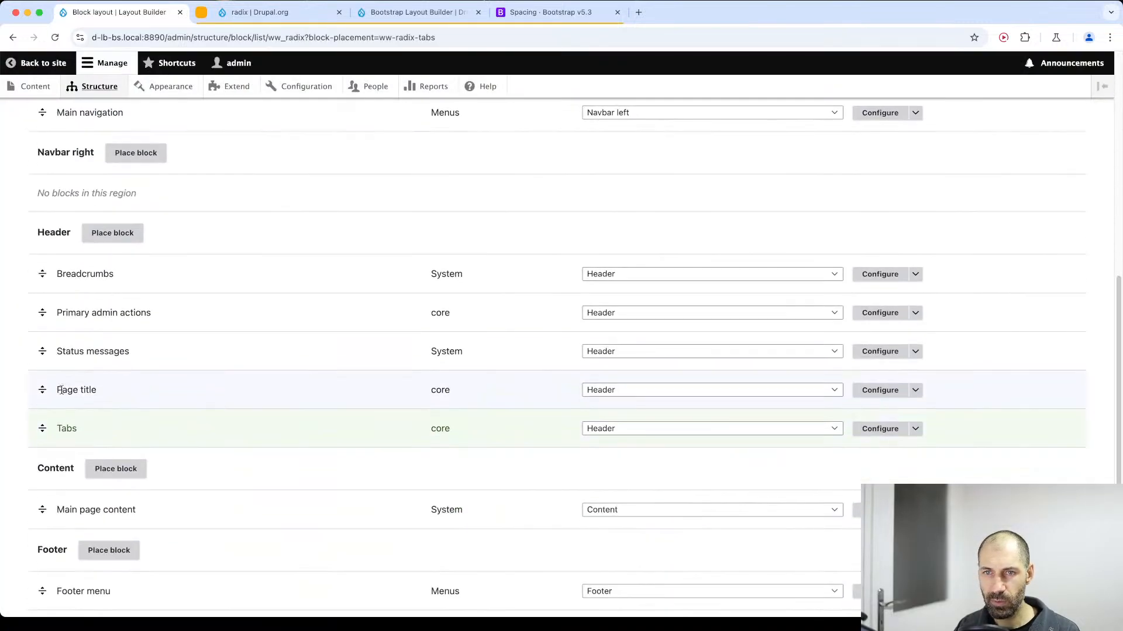
# Position the Tabs block directly below Page title in the Header region and save the block layout.
pyautogui.moveTo(42, 429)
pyautogui.mouseDown()
pyautogui.moveTo(39, 405)
pyautogui.moveTo(39, 441)
pyautogui.mouseUp()
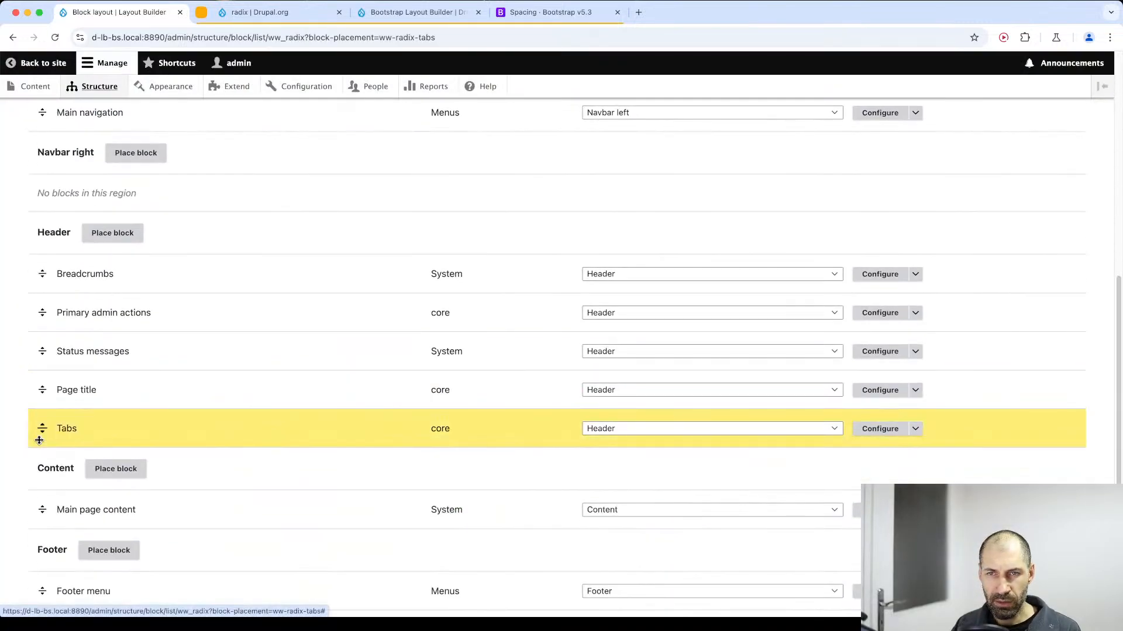
pyautogui.scroll(-3, 96, 462)
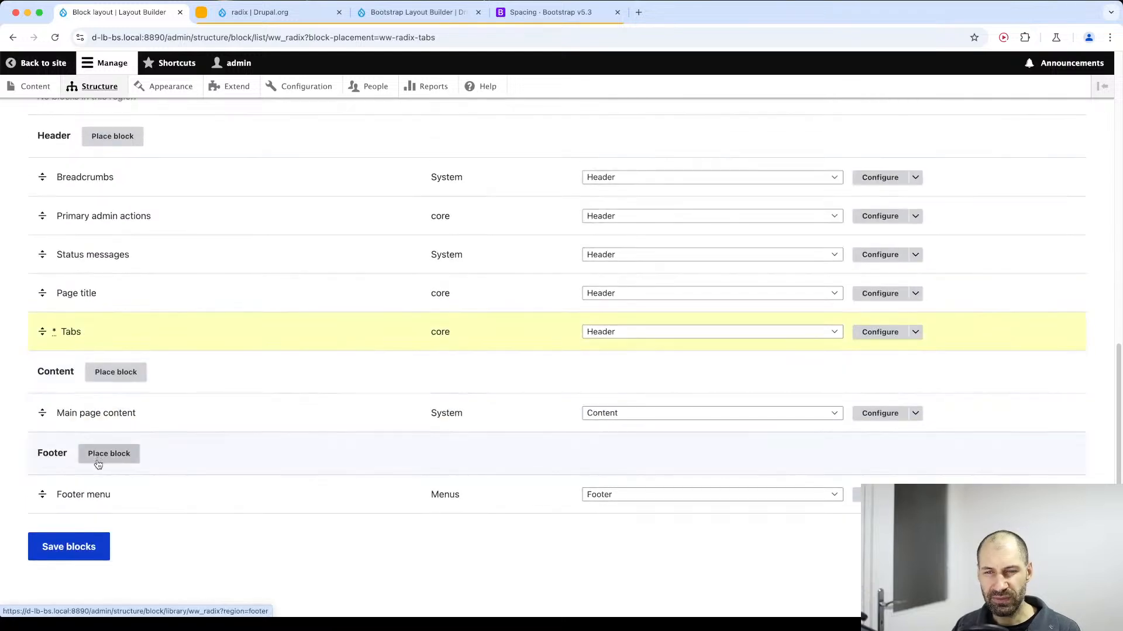
pyautogui.click(61, 541)
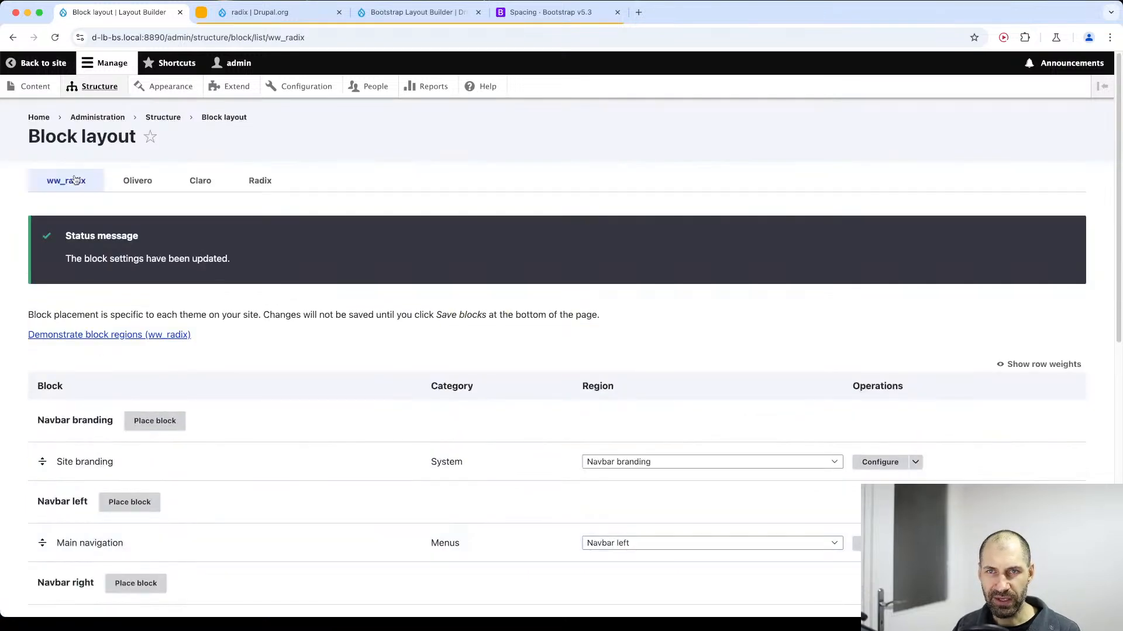
# Open the Homepage page from the content list and open its own layout for editing.
pyautogui.click(35, 86)
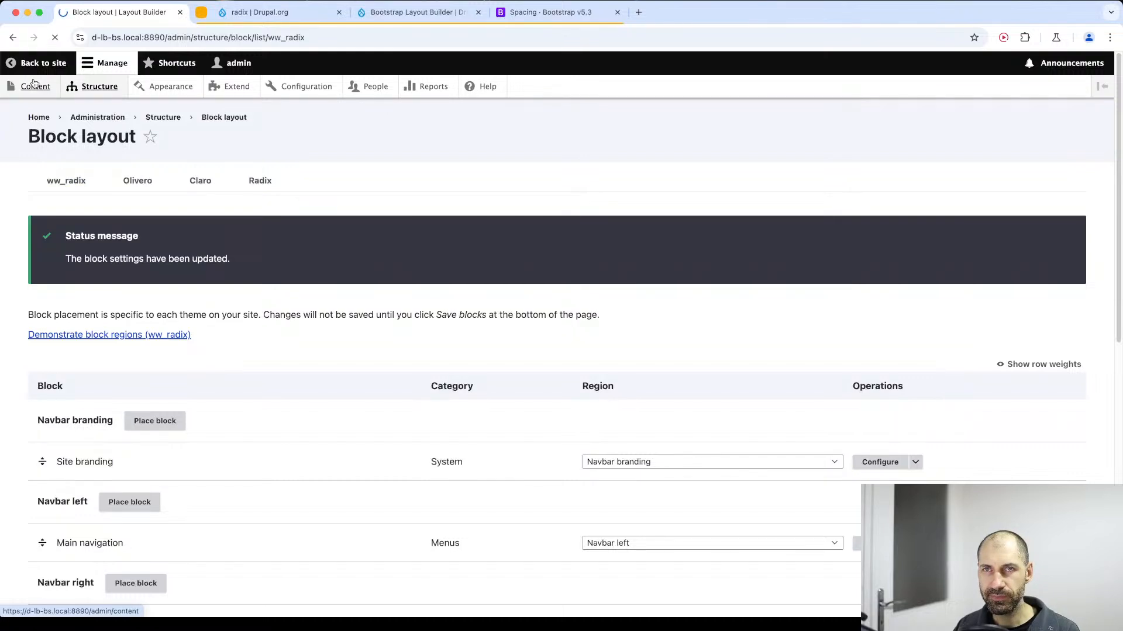
pyautogui.click(90, 375)
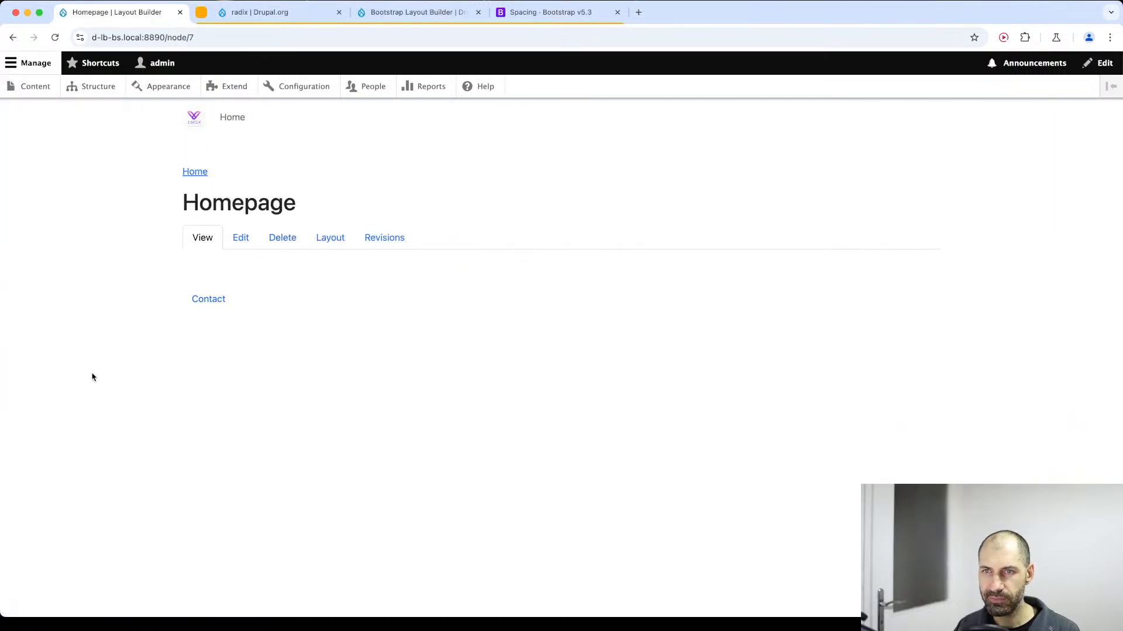
pyautogui.click(342, 244)
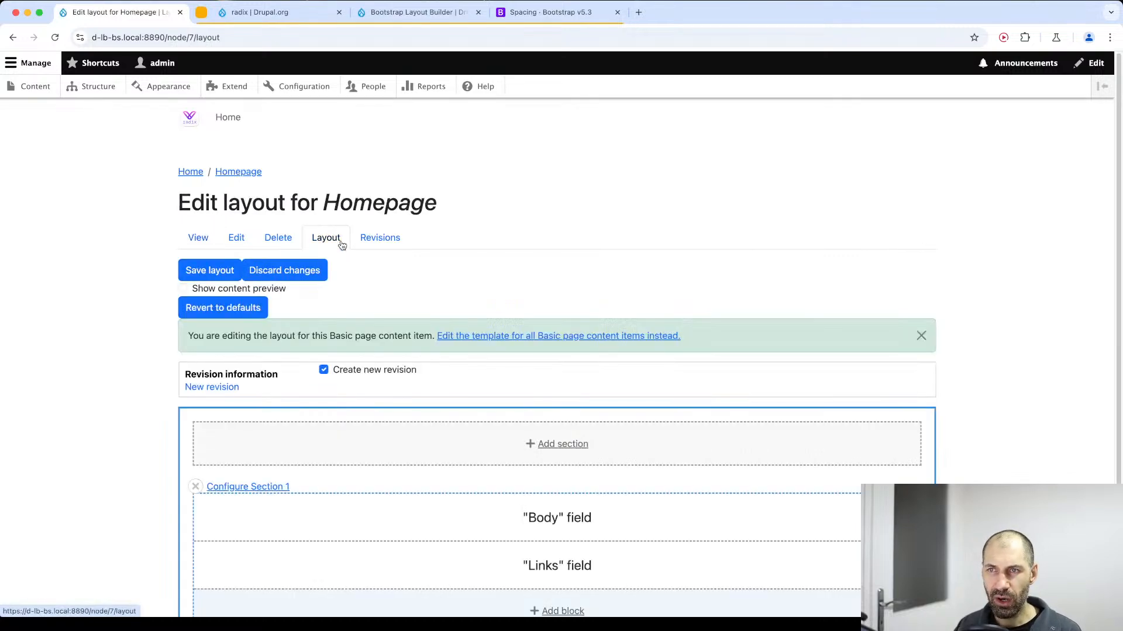
pyautogui.scroll(-2, 398, 380)
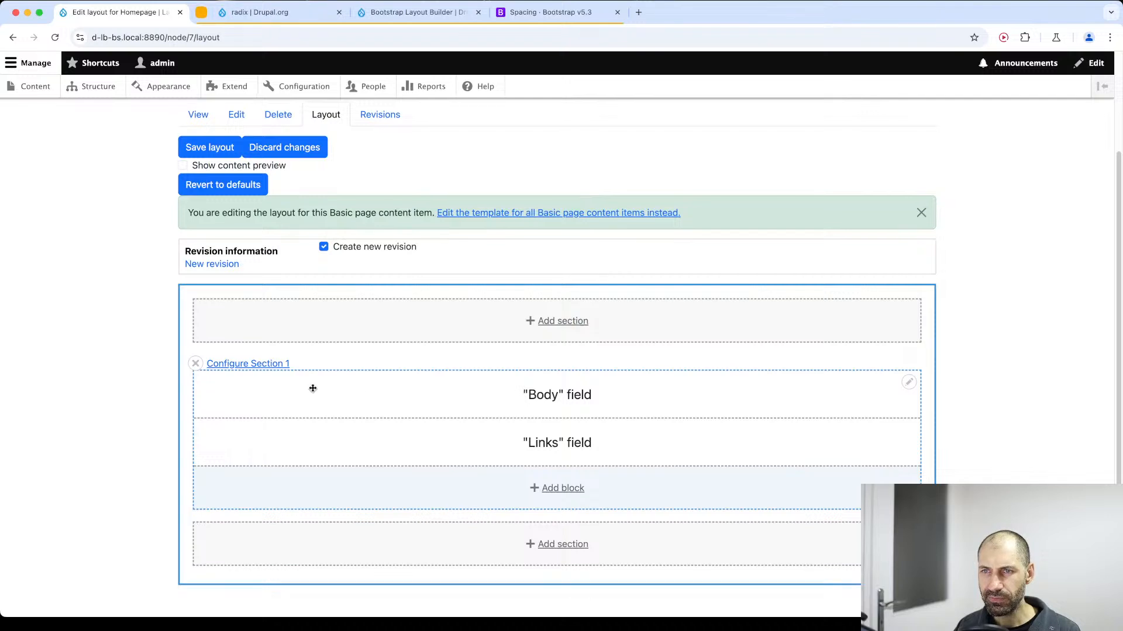
# Start a Bootstrap 2 Cols section above Section 1 and review its gutter and Desktop, Tablet and Mobile column options.
pyautogui.click(561, 322)
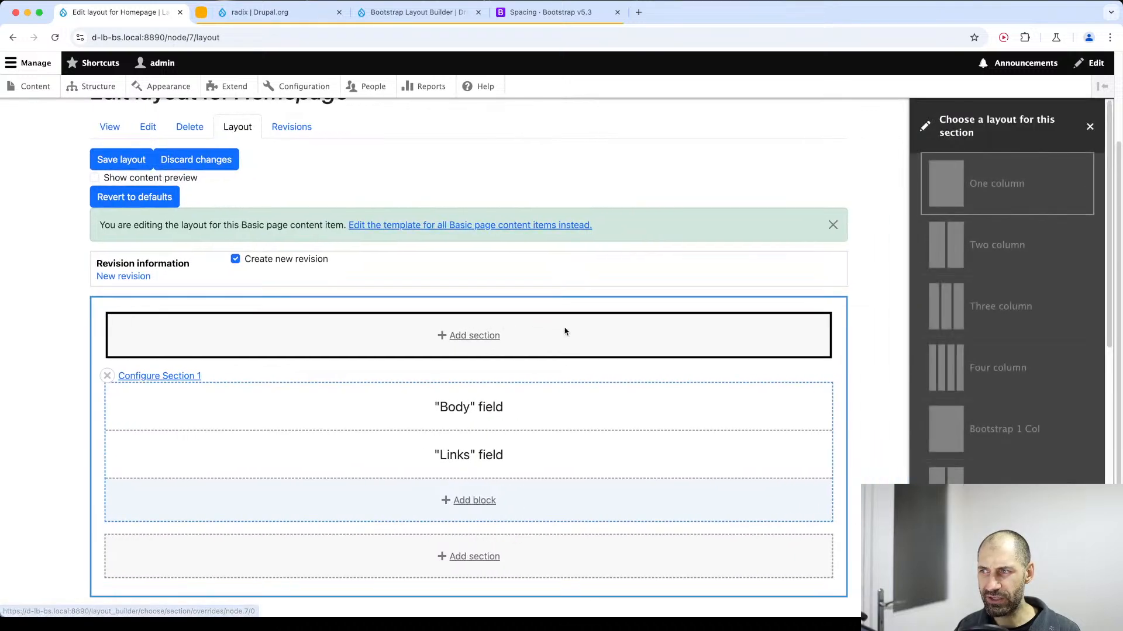
pyautogui.scroll(-3, 1012, 321)
pyautogui.scroll(3, 959, 246)
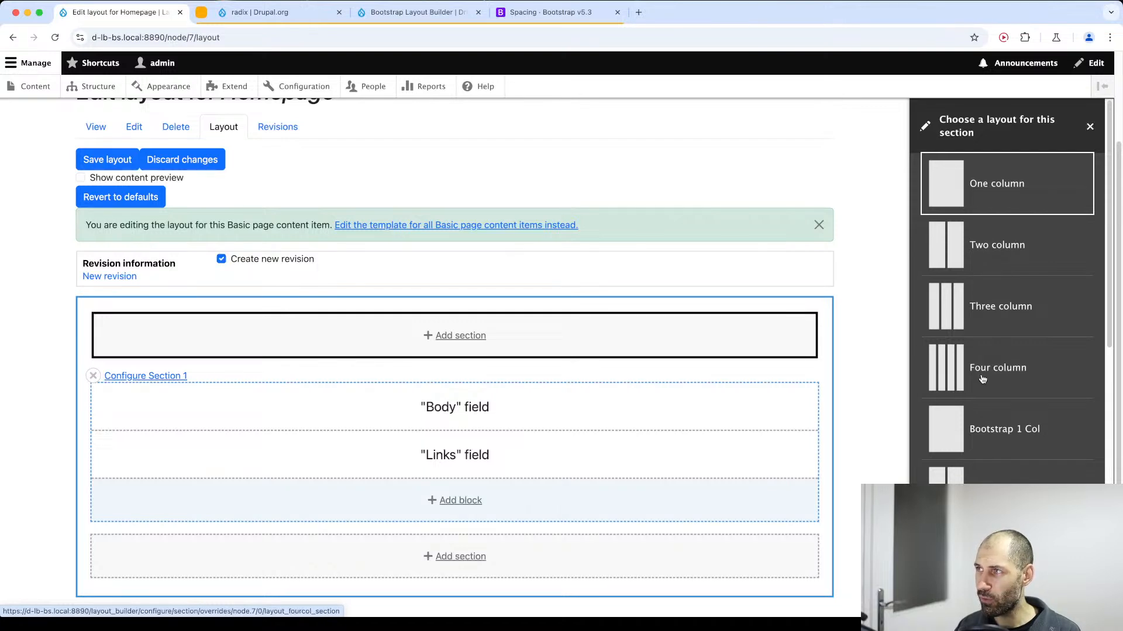
pyautogui.scroll(-8, 982, 378)
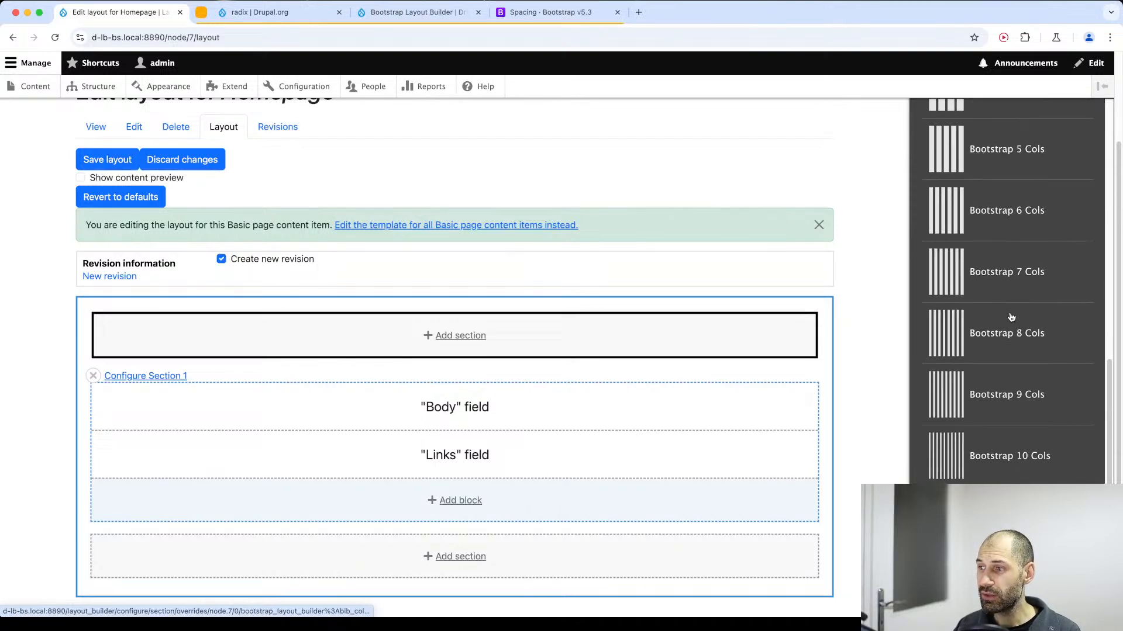
pyautogui.scroll(8, 994, 292)
pyautogui.scroll(-8, 942, 304)
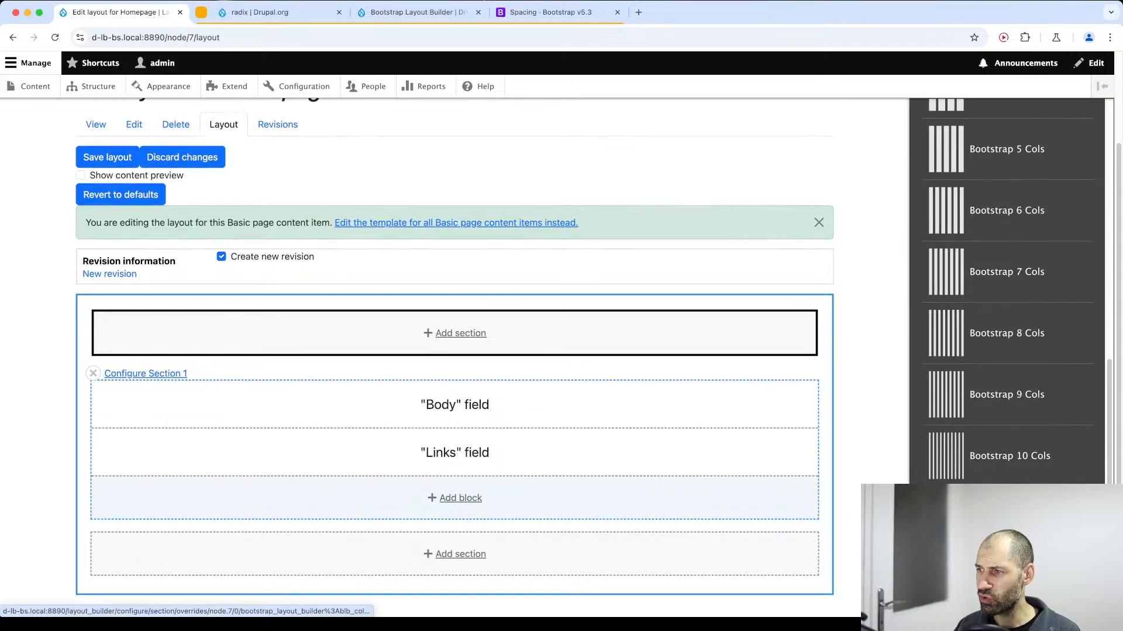
pyautogui.scroll(5, 957, 260)
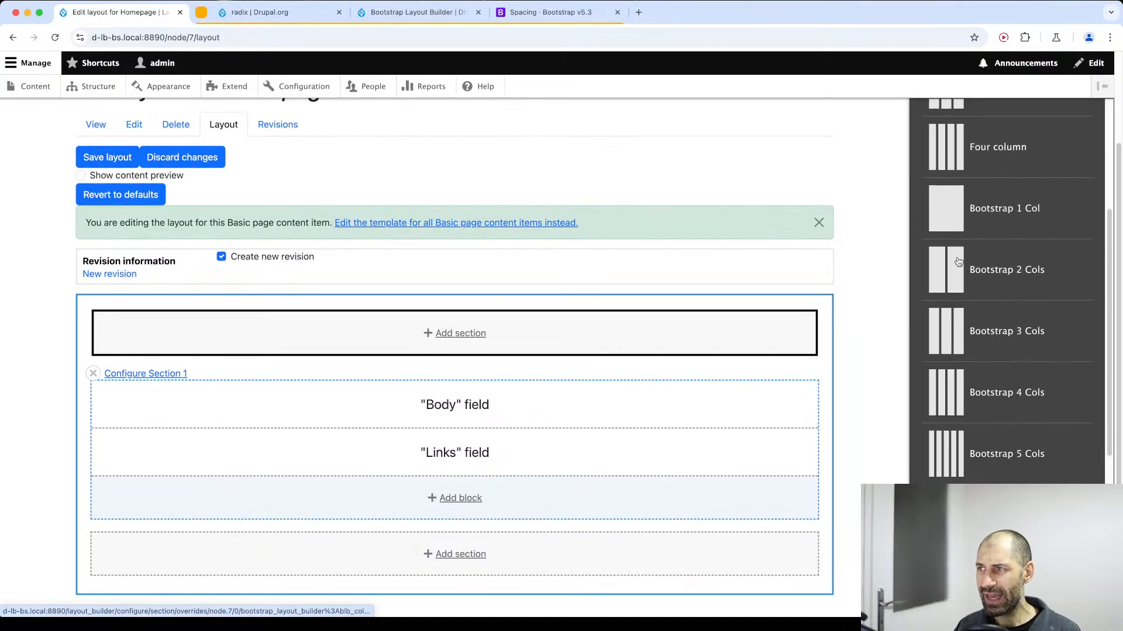
pyautogui.click(951, 267)
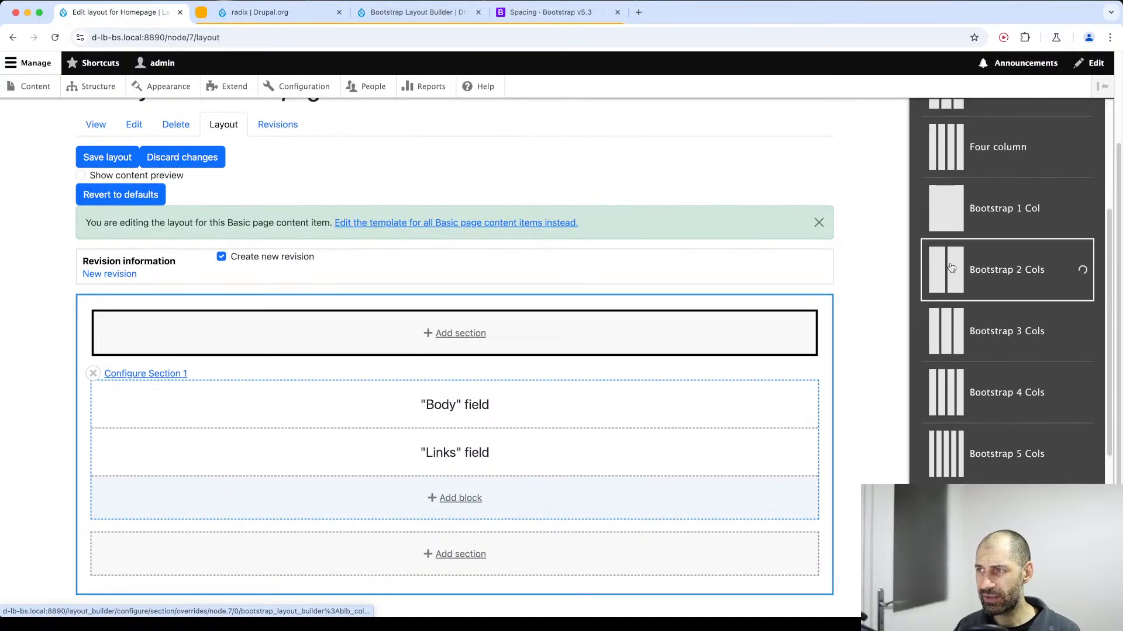
pyautogui.scroll(-3, 985, 289)
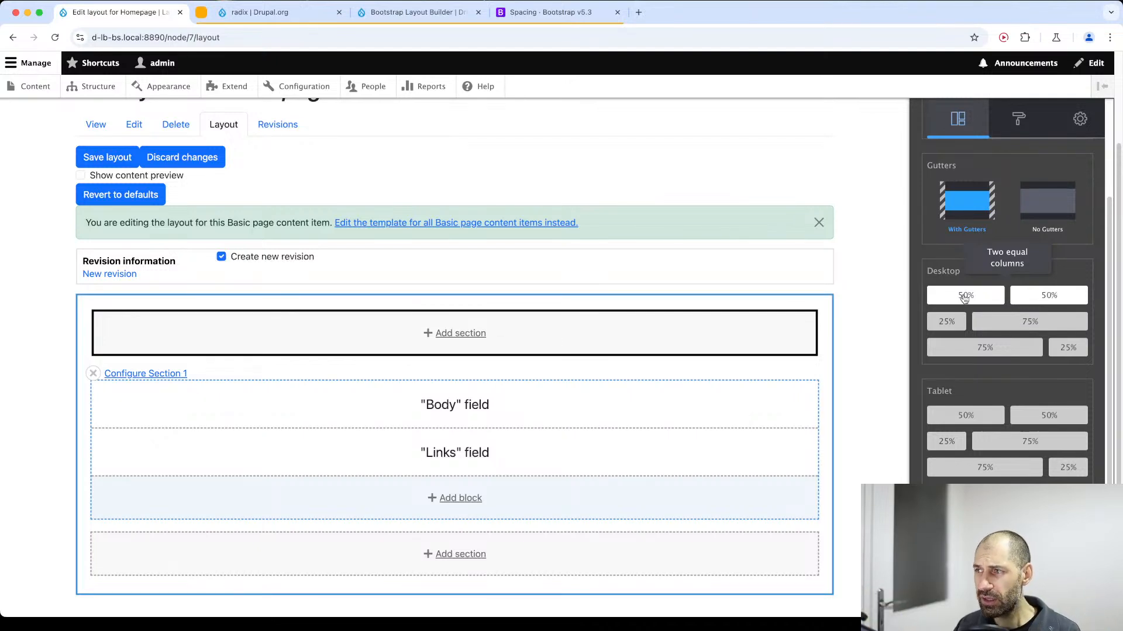
pyautogui.scroll(-1, 959, 319)
pyautogui.scroll(-1, 963, 321)
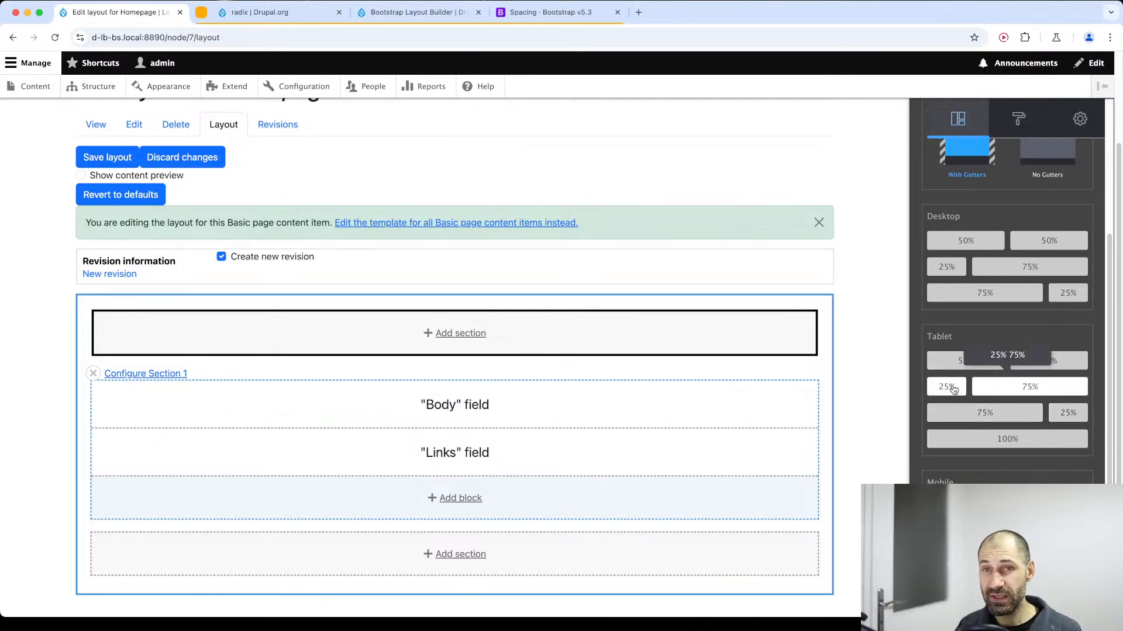
pyautogui.scroll(-1, 994, 392)
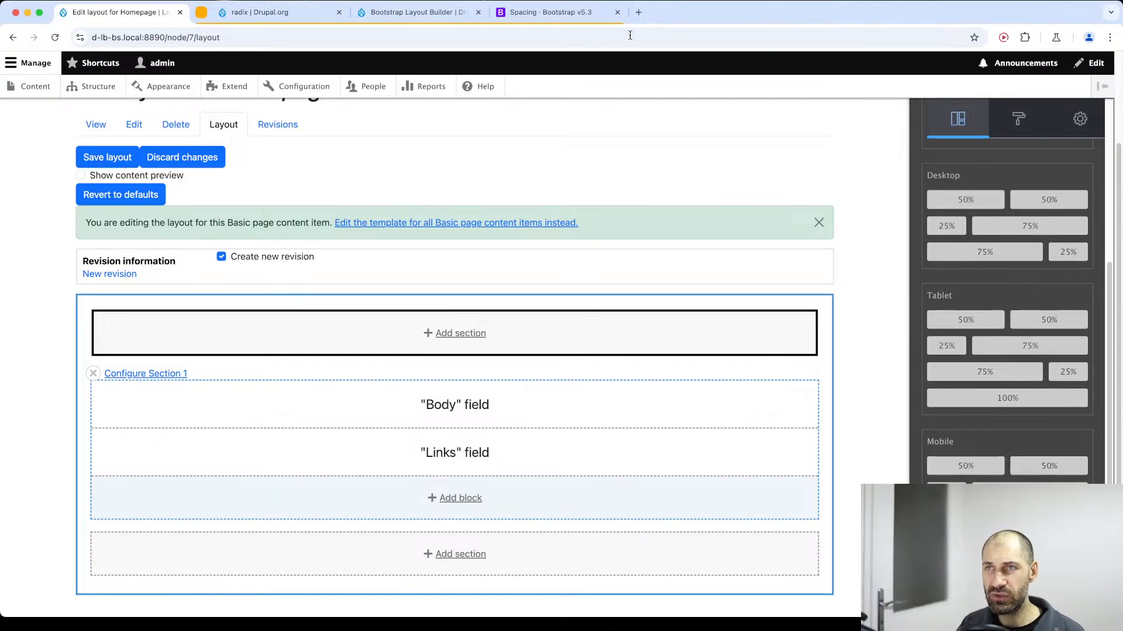
# Open the site's Bootstrap Styles settings in a separate browser tab and examine the Spacing and Border groups.
pyautogui.keyDown('shift'); pyautogui.keyDown('super'); pyautogui.click(301, 86); pyautogui.keyUp('super'); pyautogui.keyUp('shift')
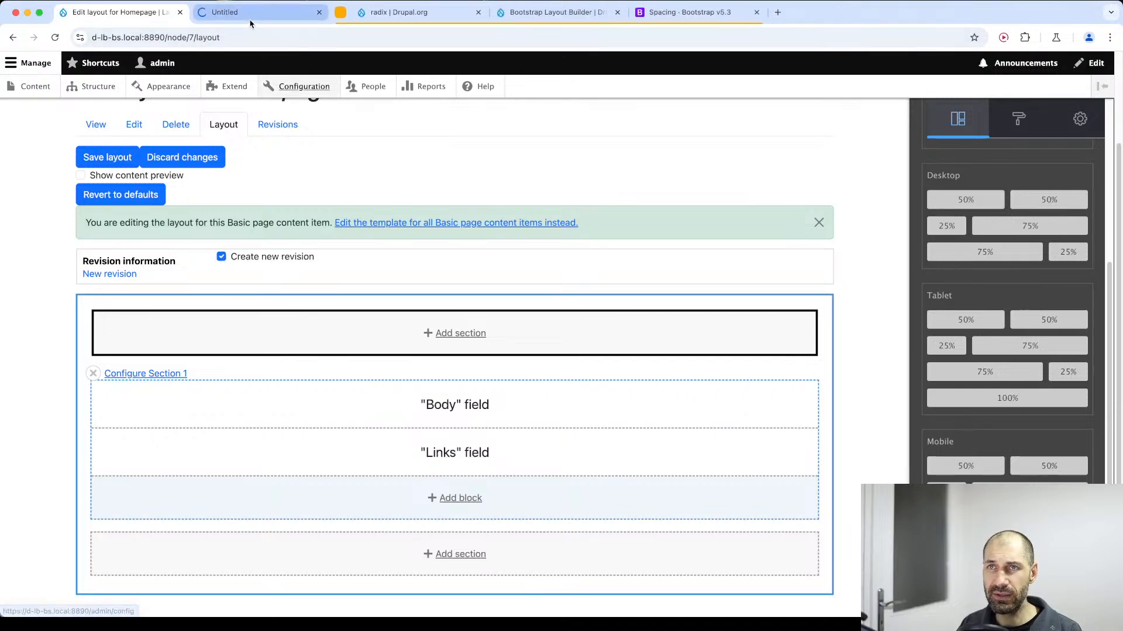
pyautogui.scroll(-2, 204, 550)
pyautogui.click(120, 441)
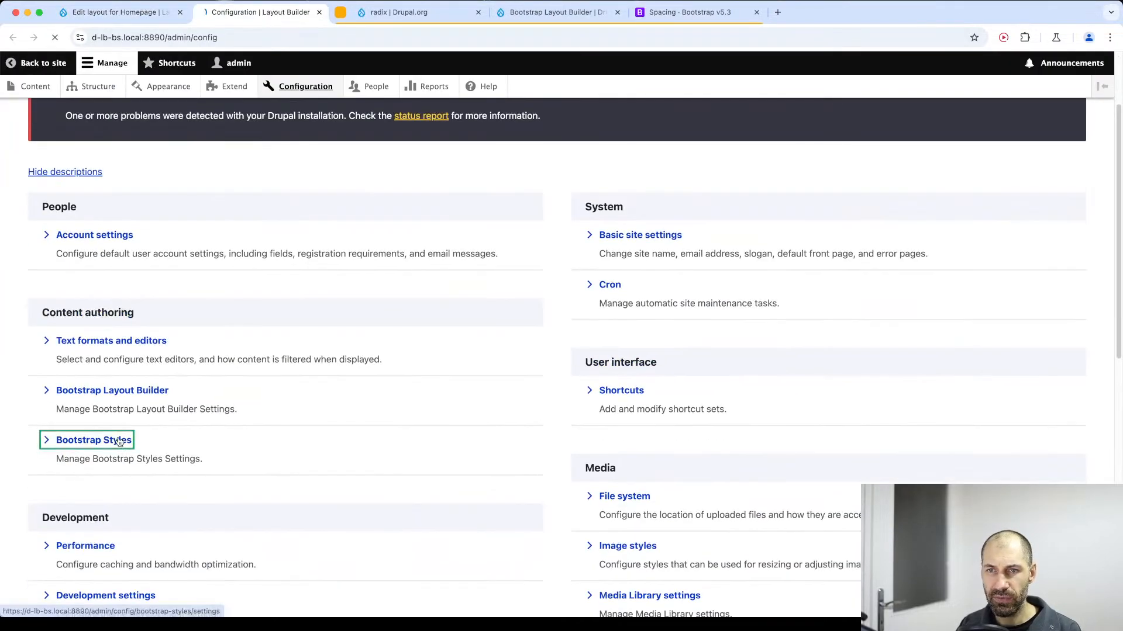
pyautogui.click(74, 387)
pyautogui.scroll(-5, 118, 439)
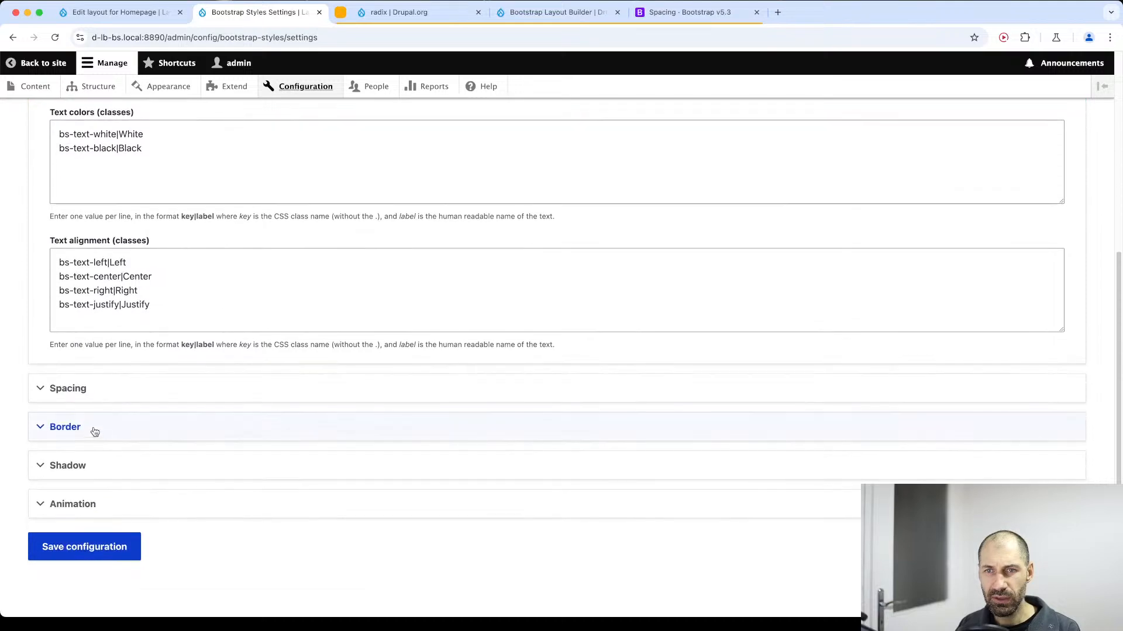
pyautogui.click(93, 430)
# Review the Bootstrap Layout Builder project page on Drupal.org and open the Bootstrap Styles project from its requirements.
pyautogui.click(550, 12)
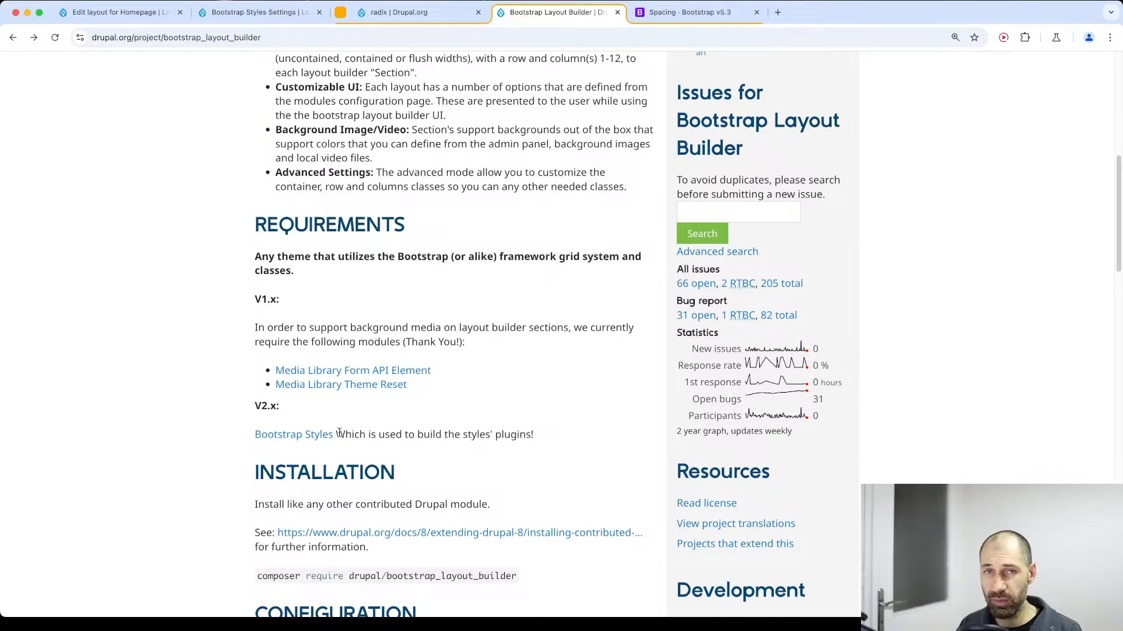
pyautogui.scroll(7, 340, 433)
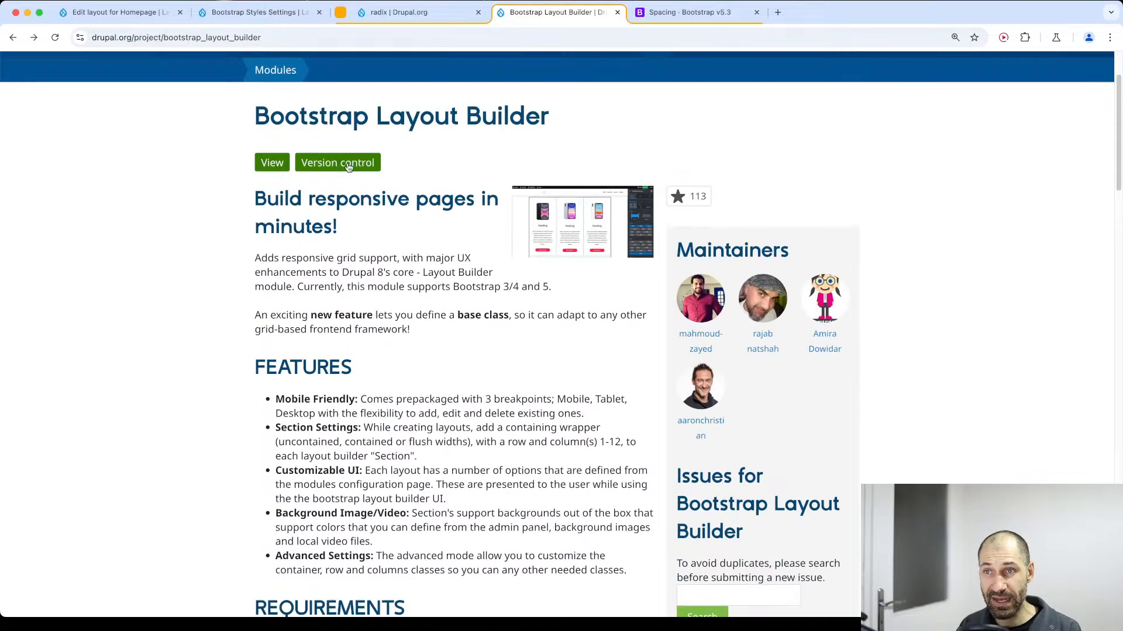
pyautogui.scroll(-6, 376, 445)
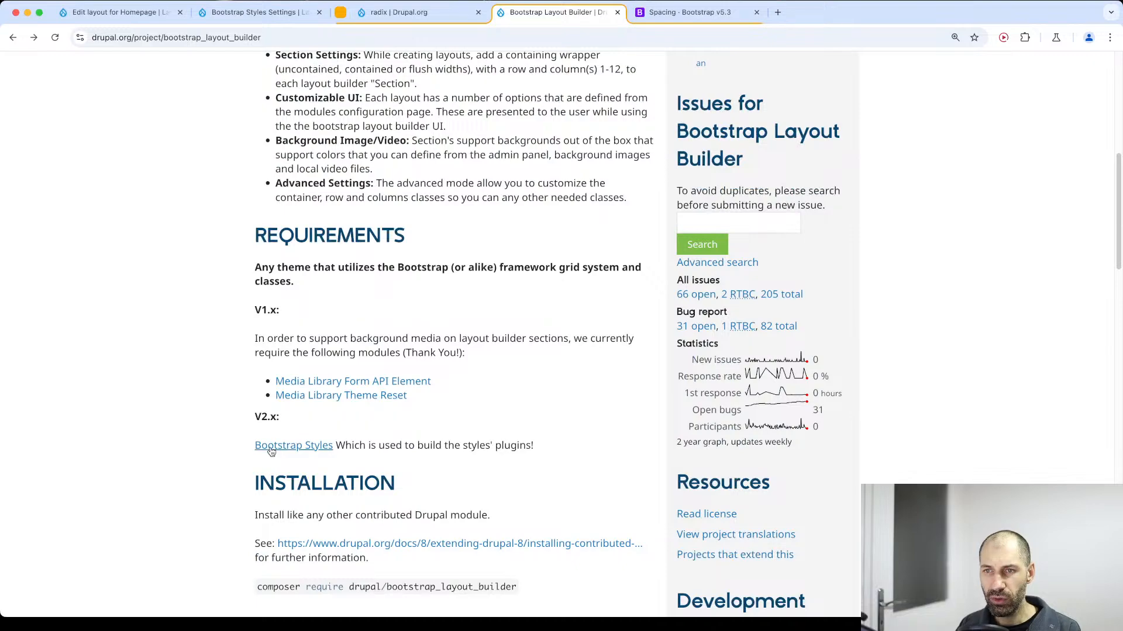
pyautogui.scroll(8, 281, 450)
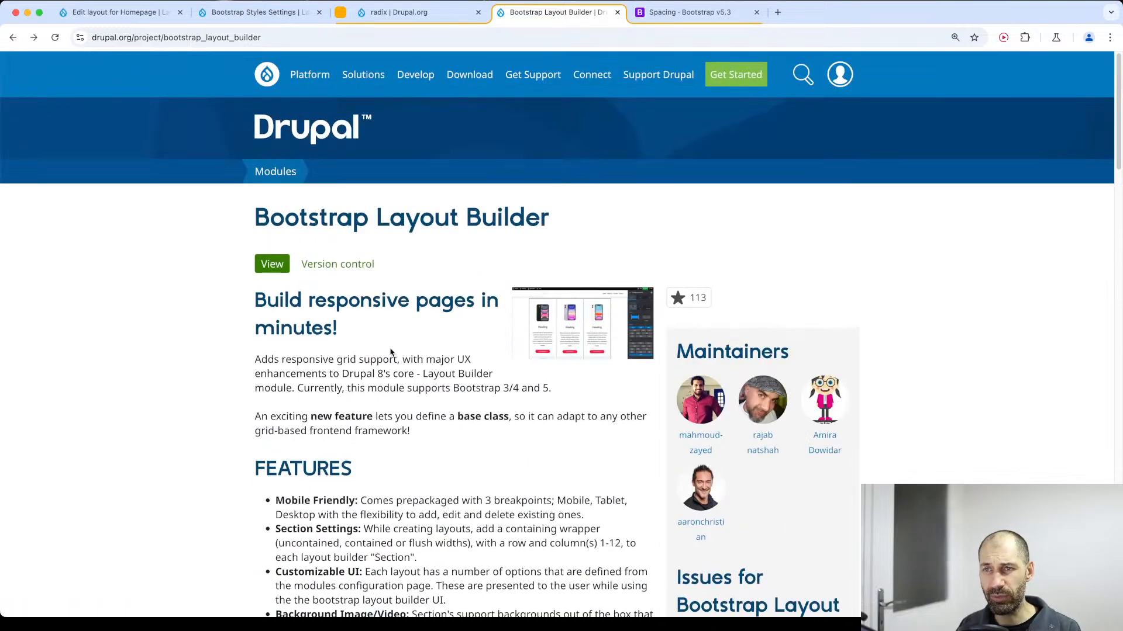
pyautogui.scroll(-7, 363, 385)
pyautogui.click(300, 484)
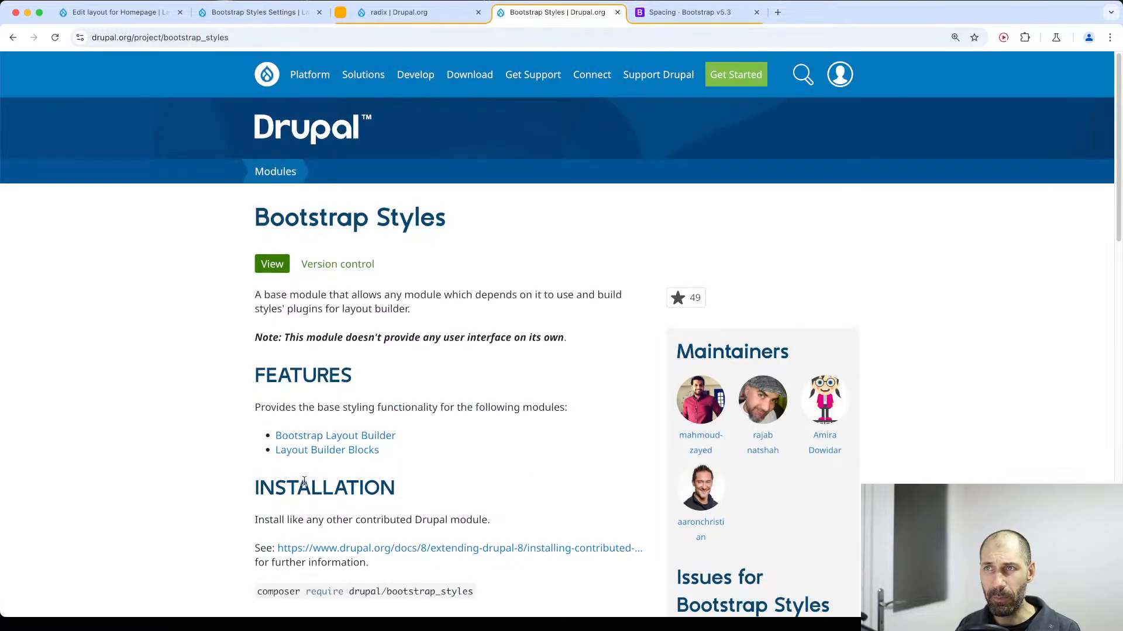
# Read the Bootstrap Styles project's user interface note and the list of modules it provides styling for.
pyautogui.moveTo(256, 220); pyautogui.dragTo(504, 222)
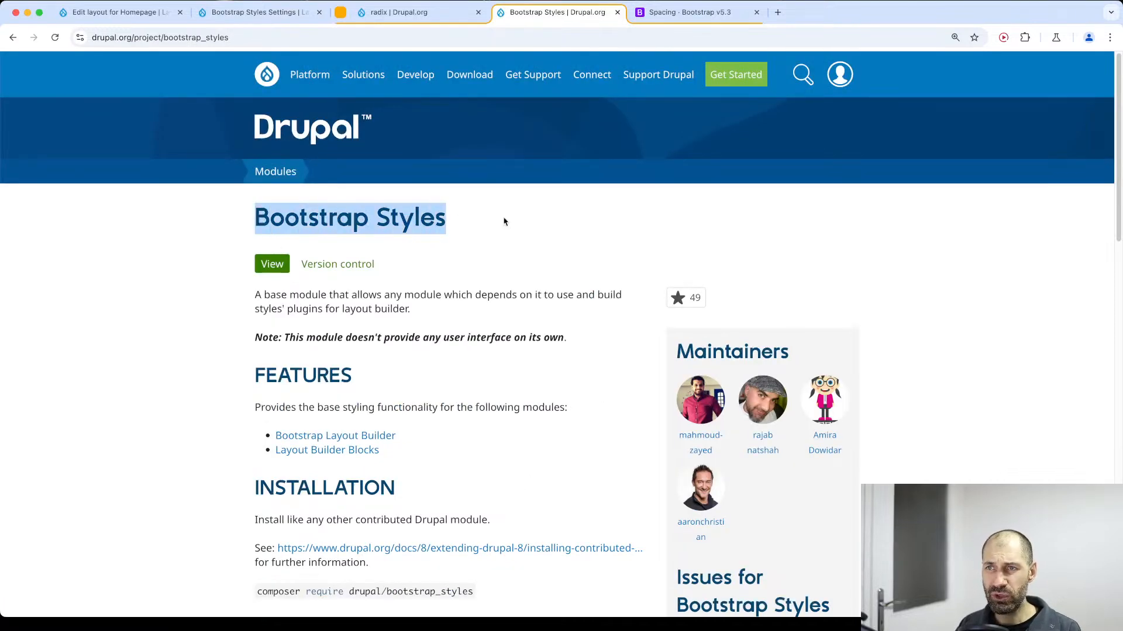
pyautogui.moveTo(262, 338); pyautogui.dragTo(618, 350)
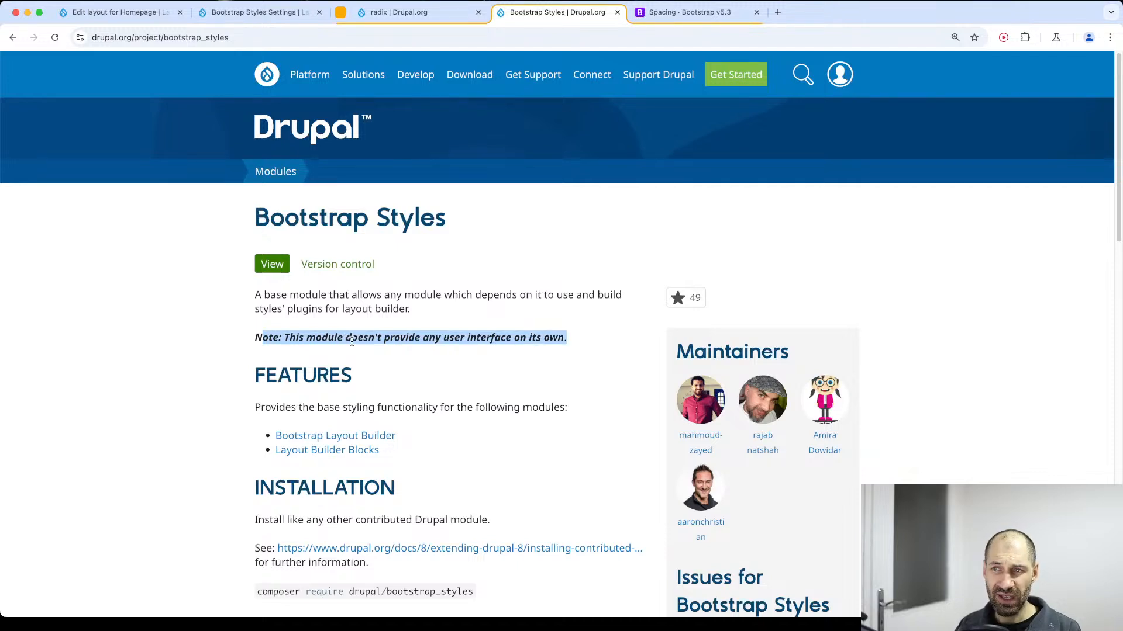
pyautogui.click(492, 392)
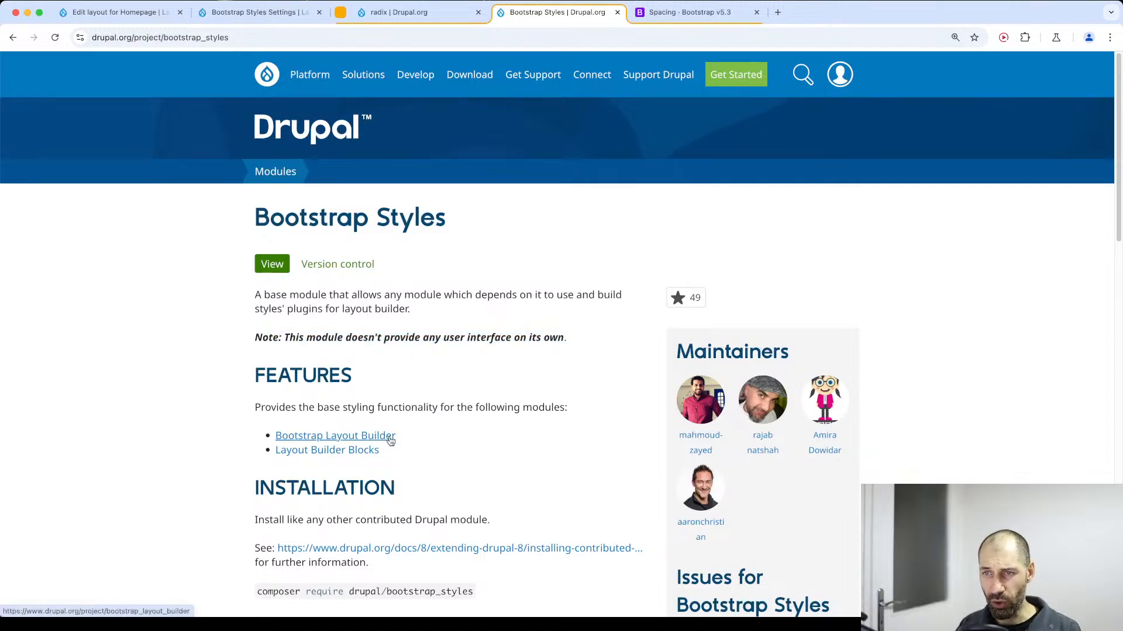
pyautogui.moveTo(422, 455); pyautogui.dragTo(258, 423)
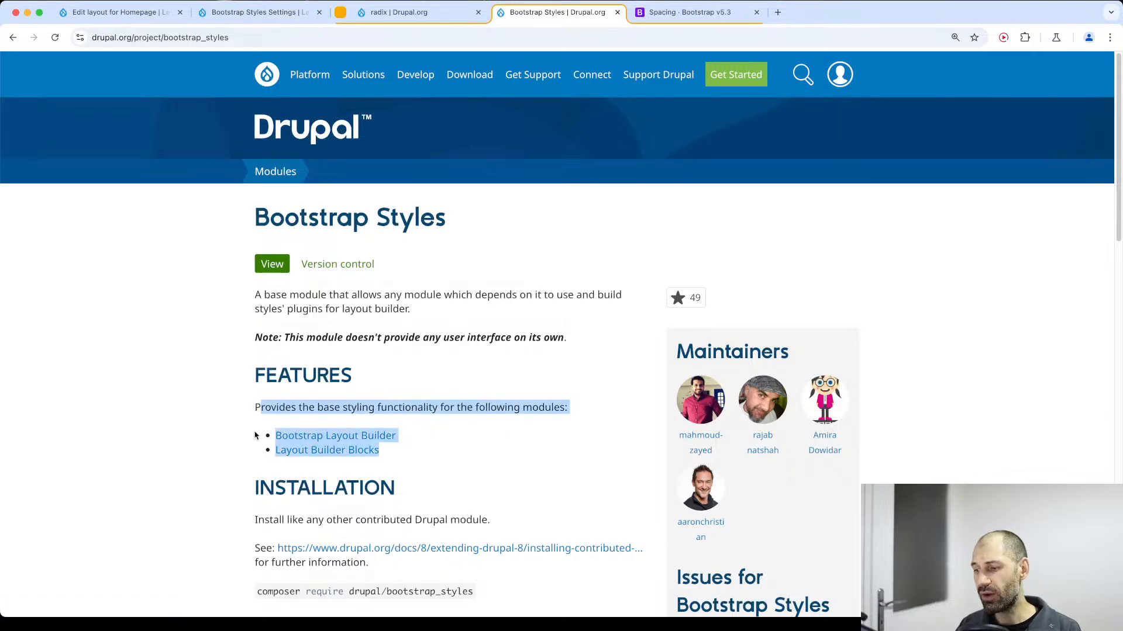
pyautogui.click(269, 444)
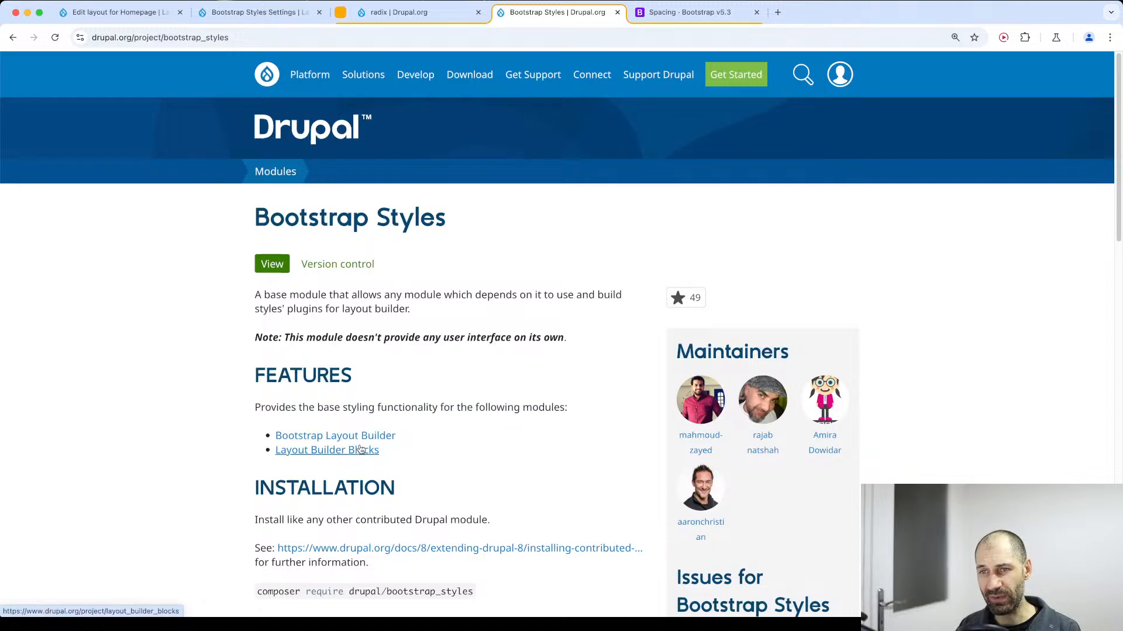
# Read through the Layout Builder Blocks project page and return to the Bootstrap Layout Builder project page.
pyautogui.click(334, 459)
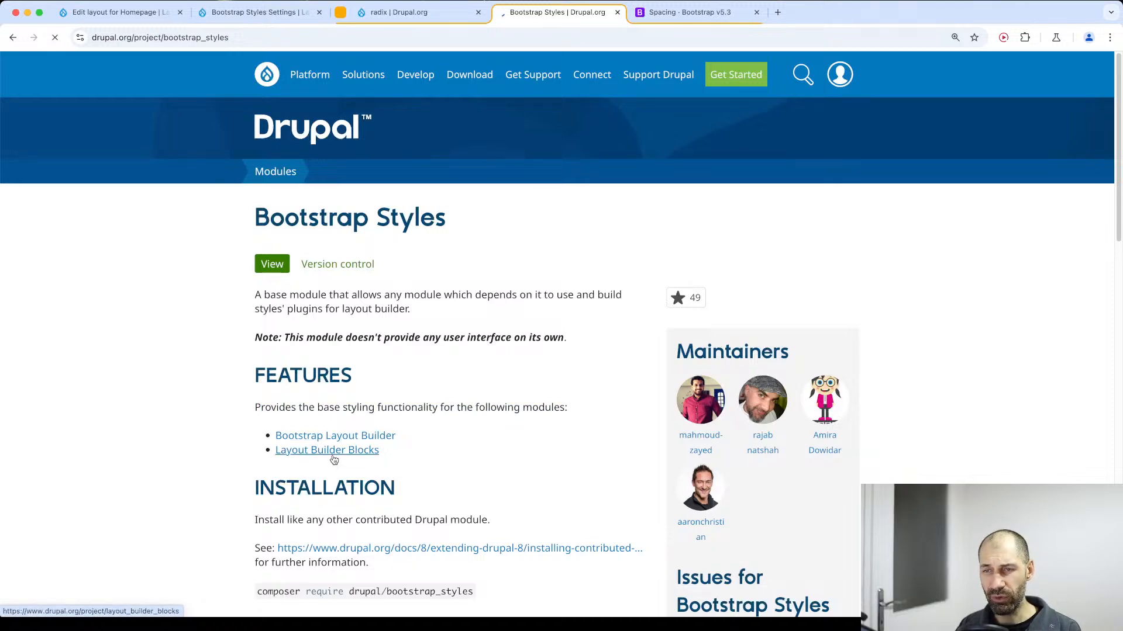
pyautogui.scroll(-8, 212, 462)
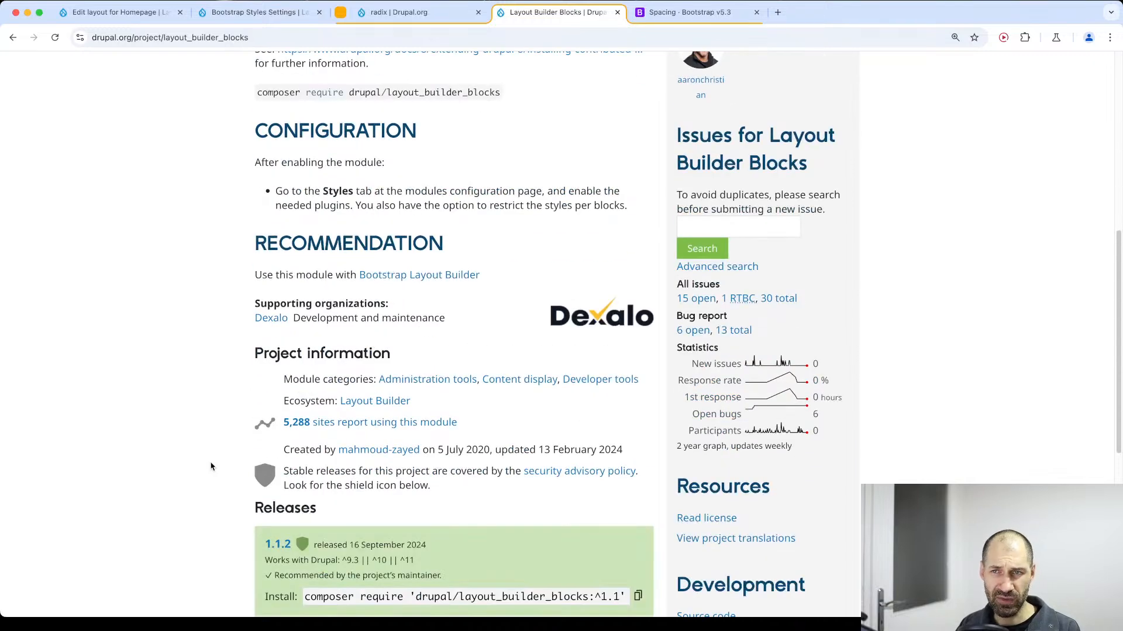
pyautogui.scroll(8, 211, 466)
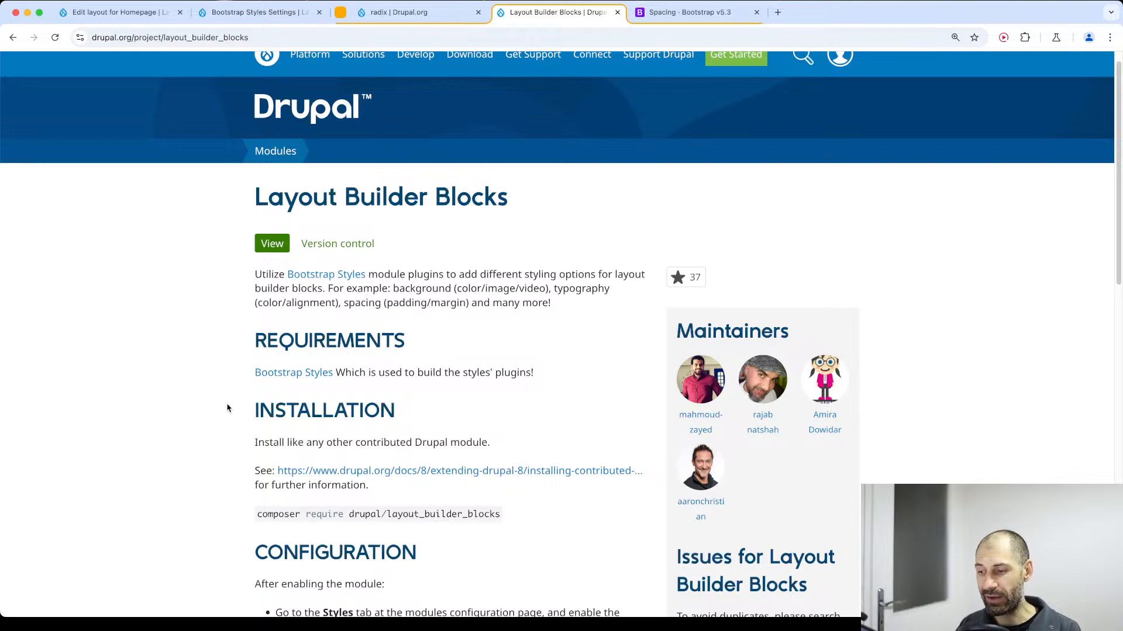
pyautogui.press('super+Left')
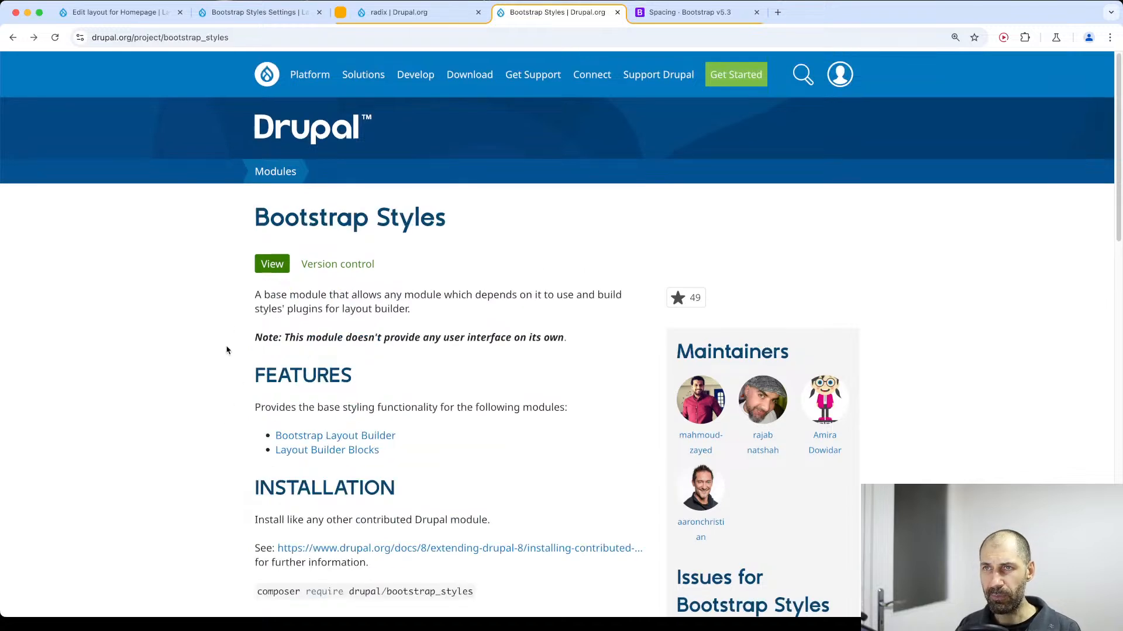
pyautogui.press('super+Right')
# Return to the Homepage layout and review the new section's container type, gutter and background style options, including background color.
pyautogui.click(130, 13)
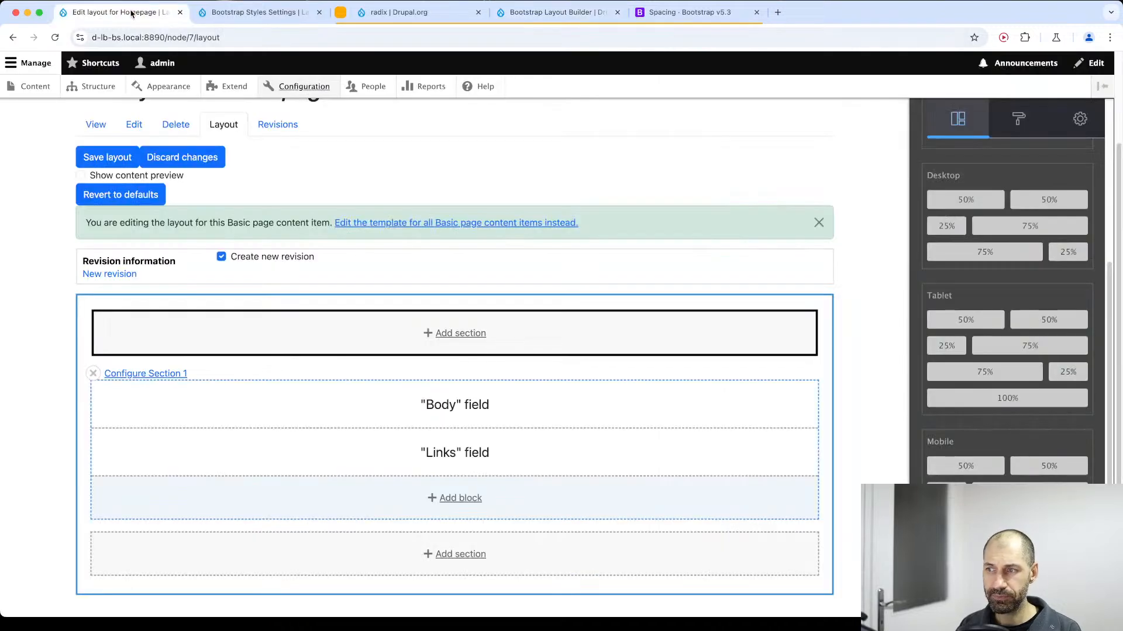
pyautogui.scroll(-1, 933, 442)
pyautogui.scroll(4, 926, 295)
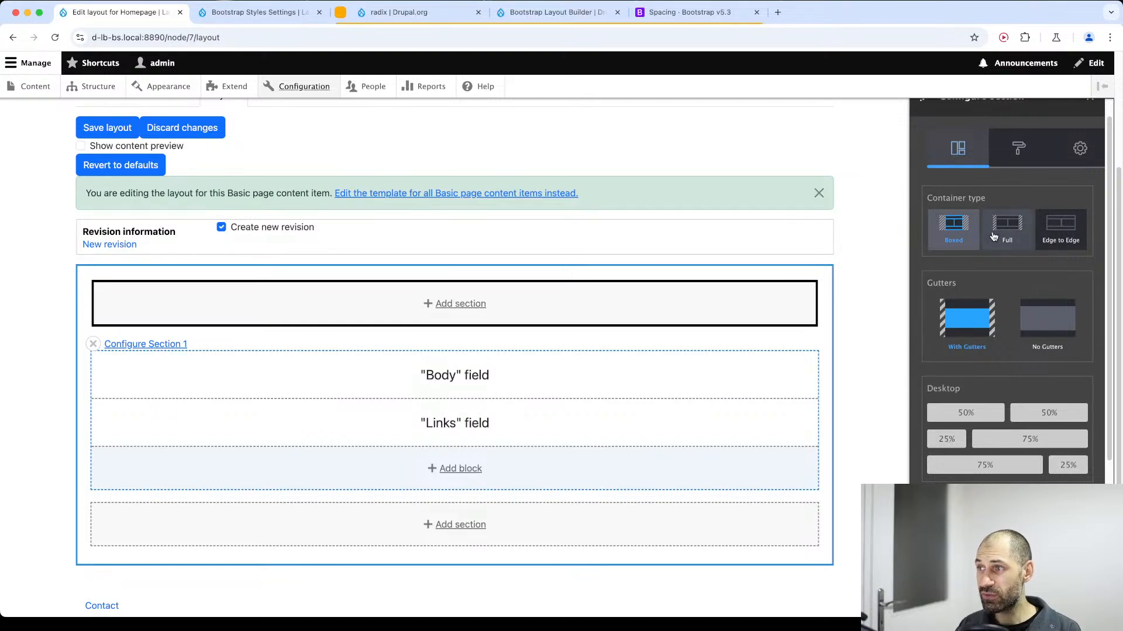
pyautogui.click(1031, 153)
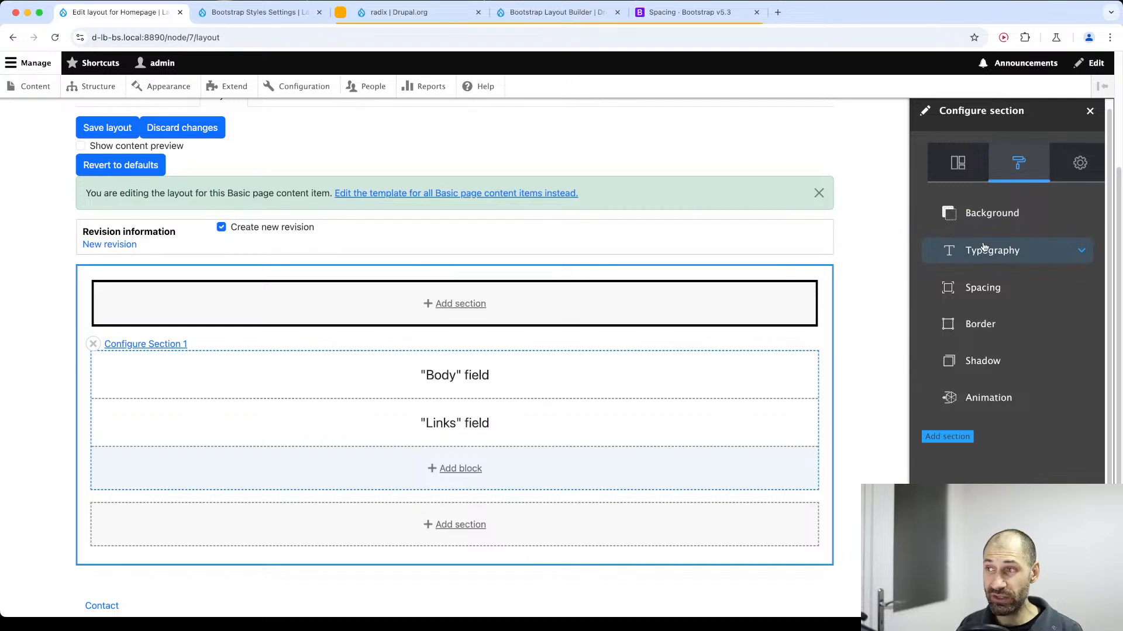
pyautogui.click(990, 214)
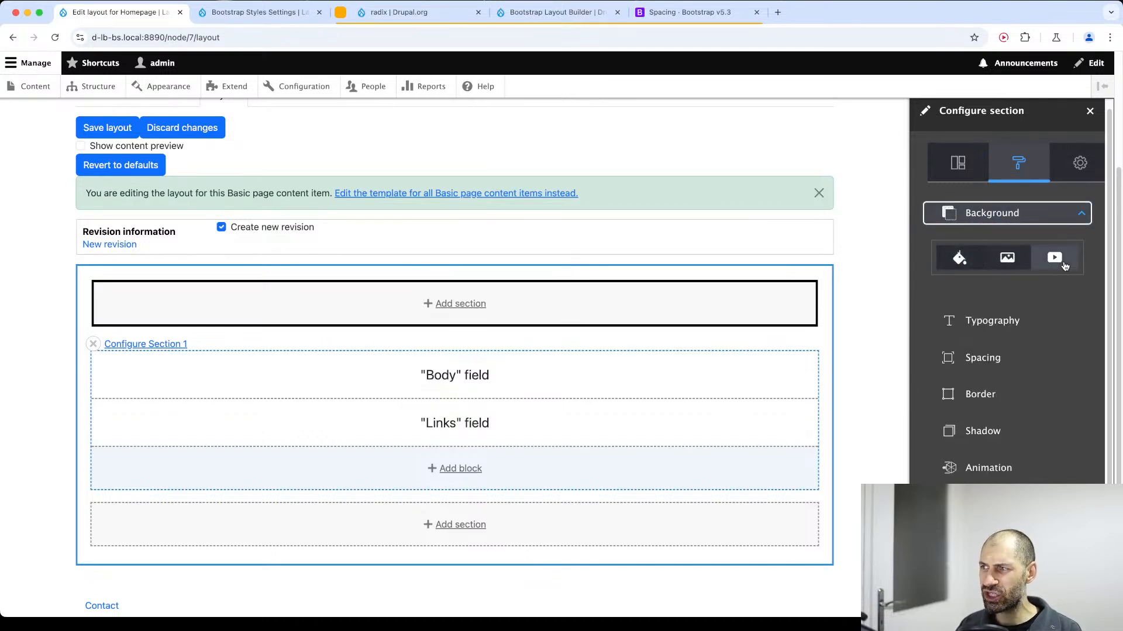
pyautogui.click(1063, 263)
pyautogui.click(960, 256)
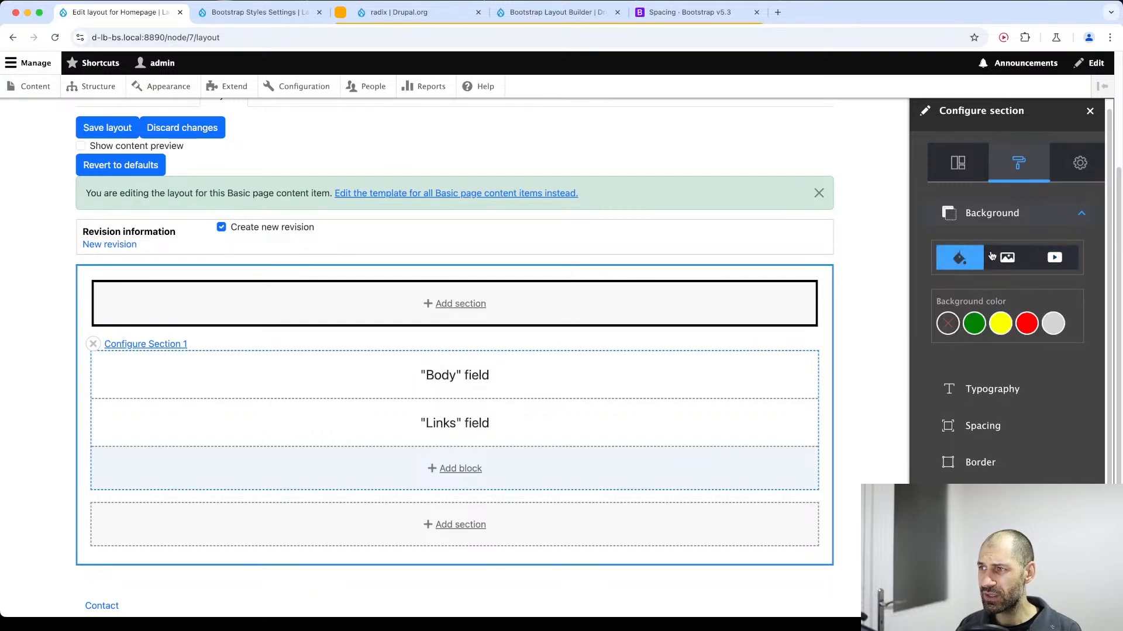
# Examine the new section's typography, spacing and border style options, down to the border radius settings.
pyautogui.click(993, 389)
pyautogui.scroll(-3, 986, 421)
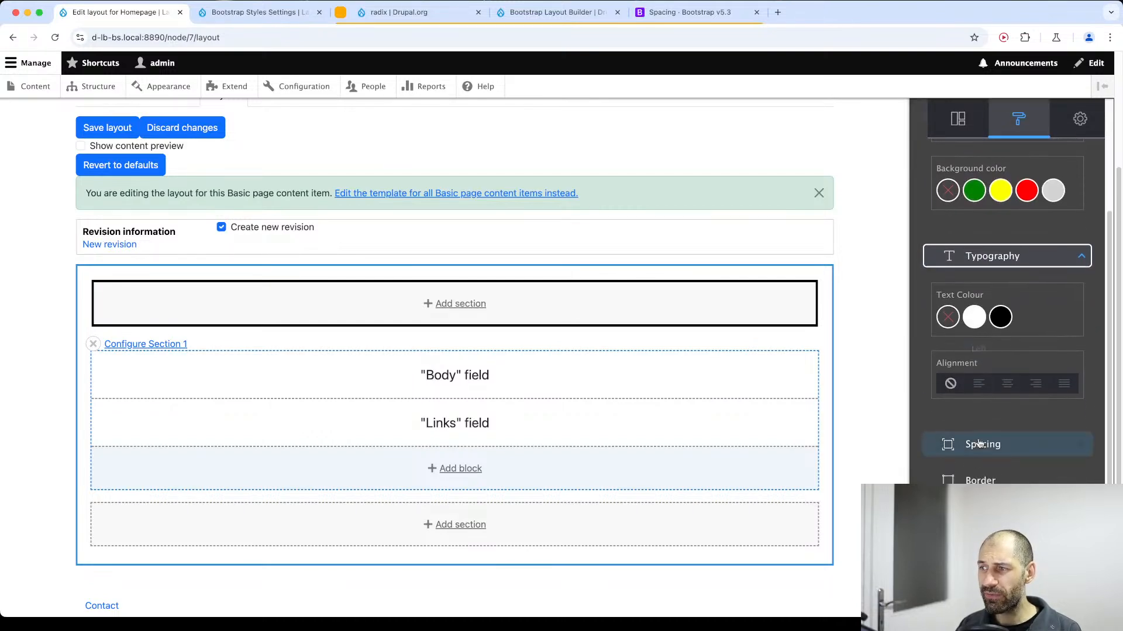
pyautogui.click(979, 444)
pyautogui.scroll(-5, 982, 444)
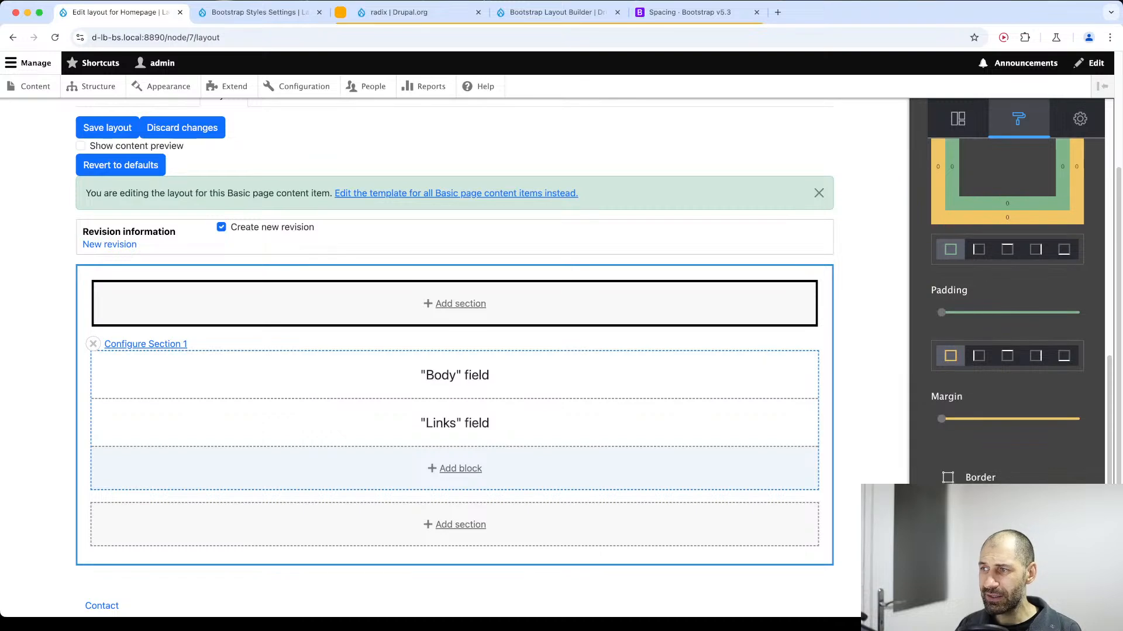
pyautogui.click(973, 475)
pyautogui.scroll(2, 986, 243)
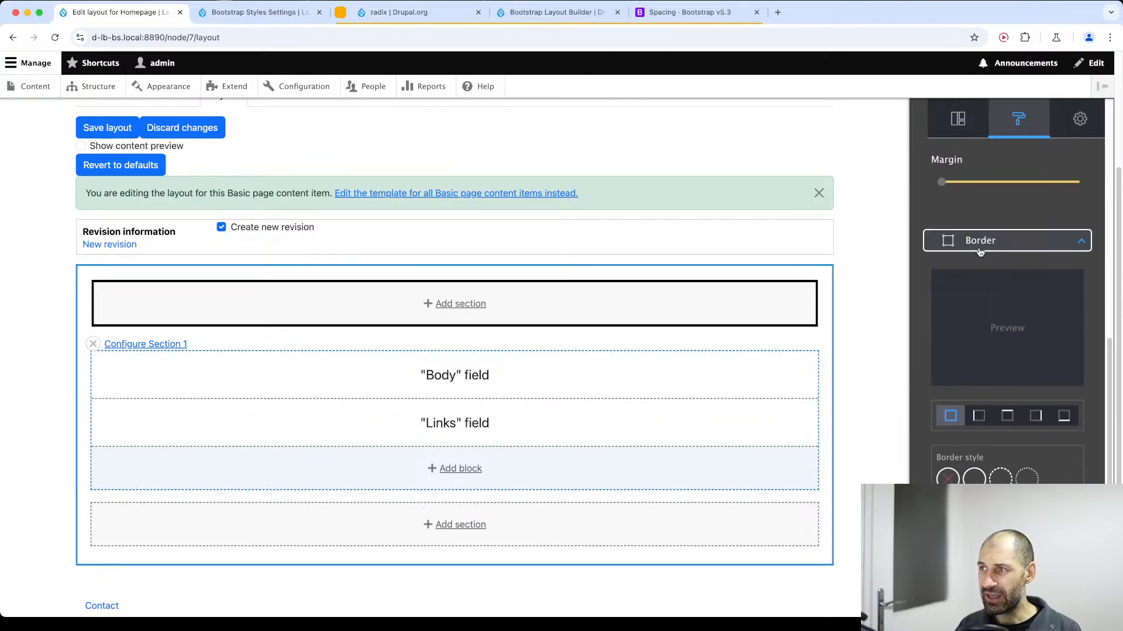
pyautogui.scroll(-7, 988, 269)
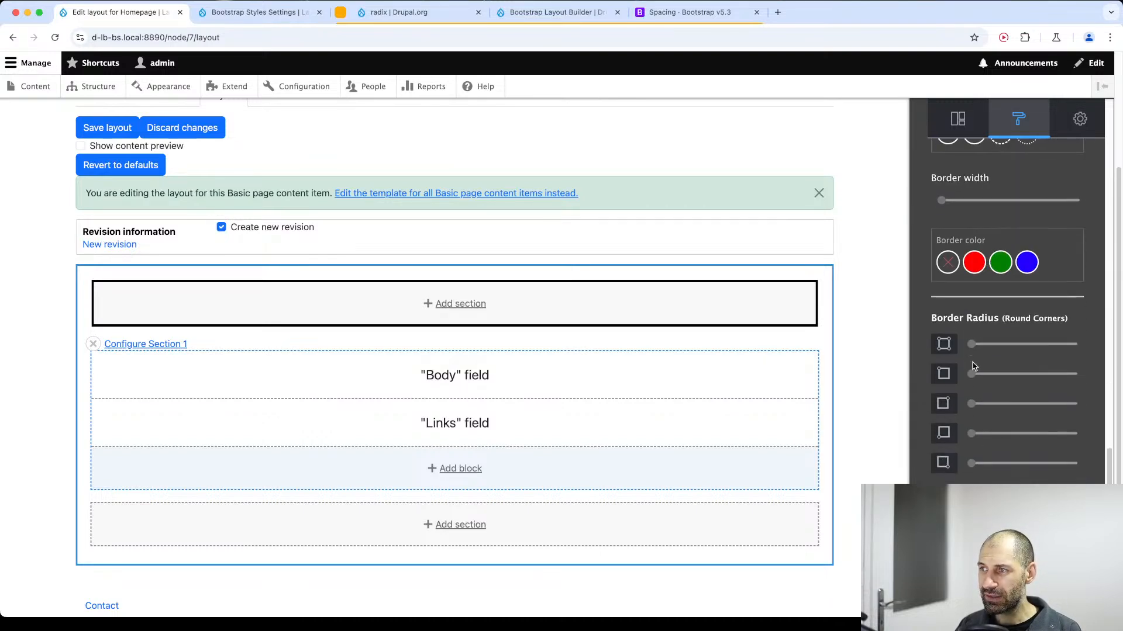
# Review the new section's advanced settings for container wrapper classes and attributes and row classes and attributes, and return to its layout options.
pyautogui.scroll(-5, 1007, 292)
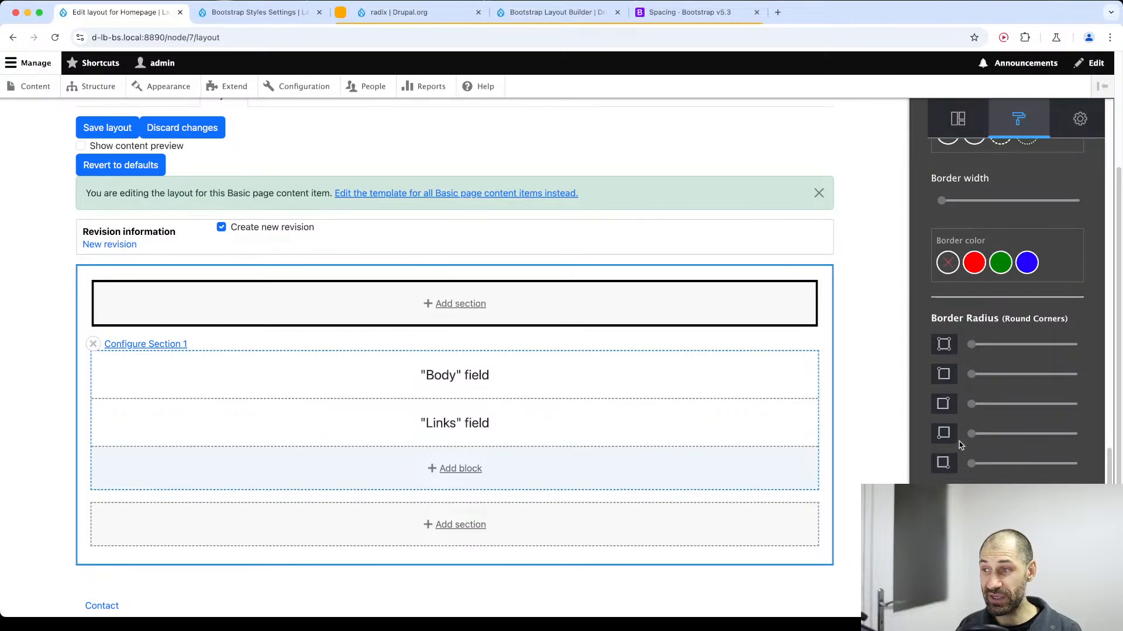
pyautogui.click(1079, 119)
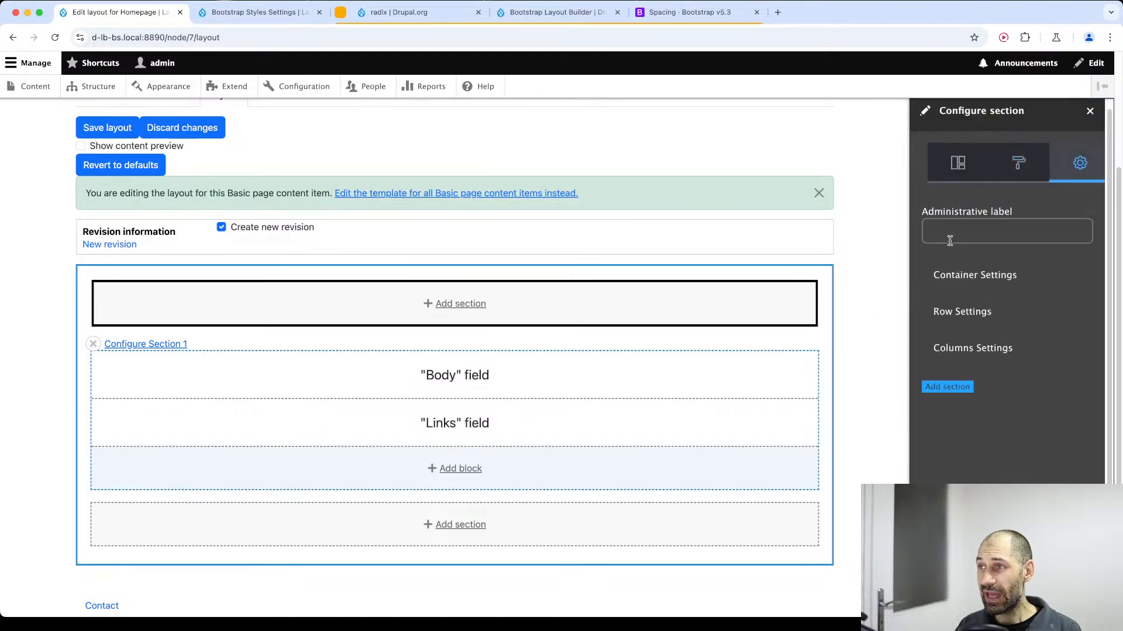
pyautogui.click(957, 284)
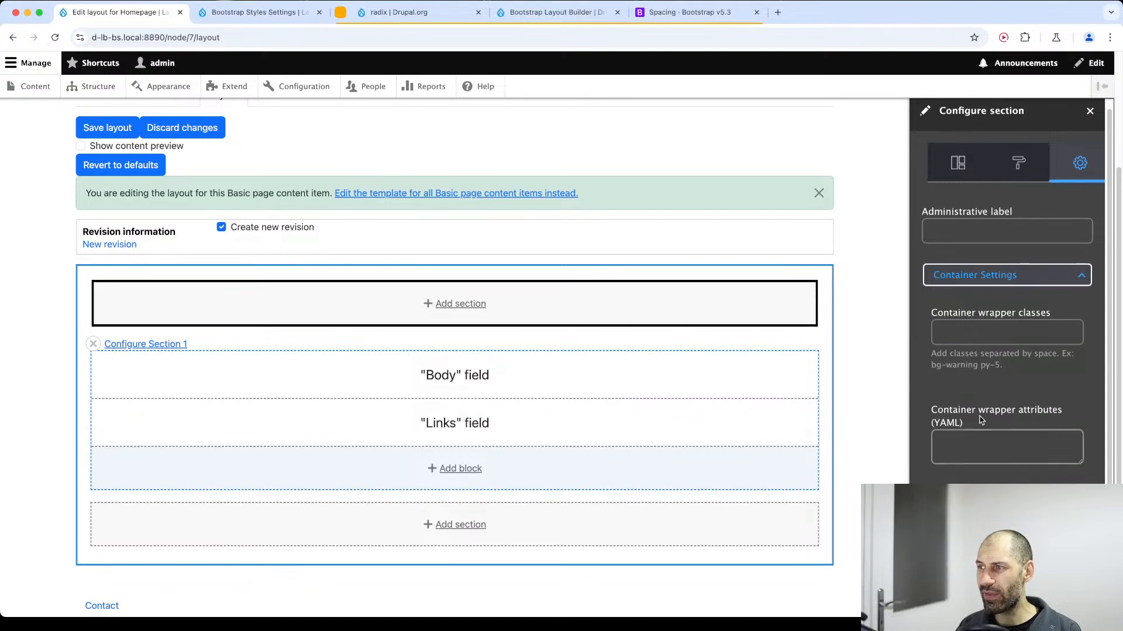
pyautogui.click(980, 335)
pyautogui.click(975, 447)
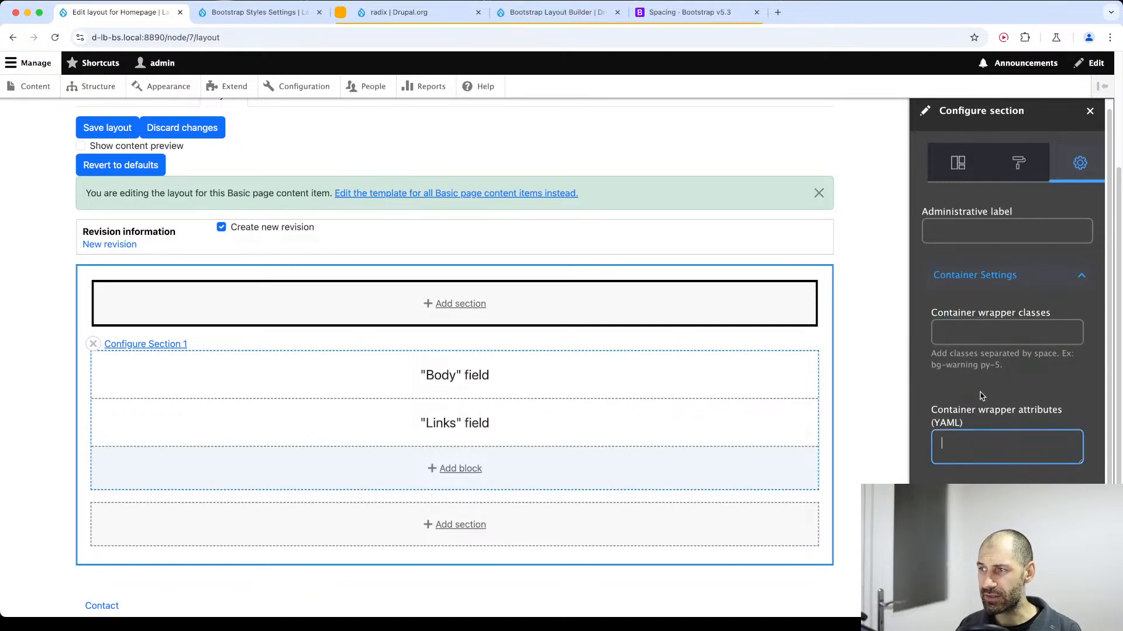
pyautogui.click(980, 336)
pyautogui.click(980, 531)
pyautogui.scroll(-4, 980, 514)
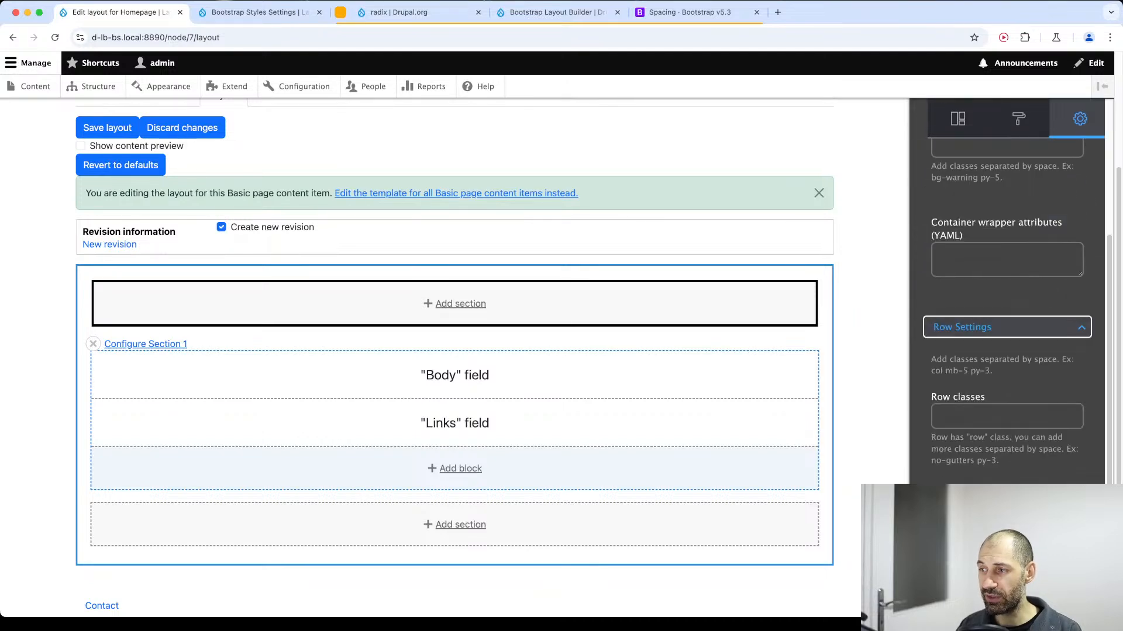
pyautogui.click(982, 391)
pyautogui.click(982, 508)
pyautogui.scroll(-1, 982, 508)
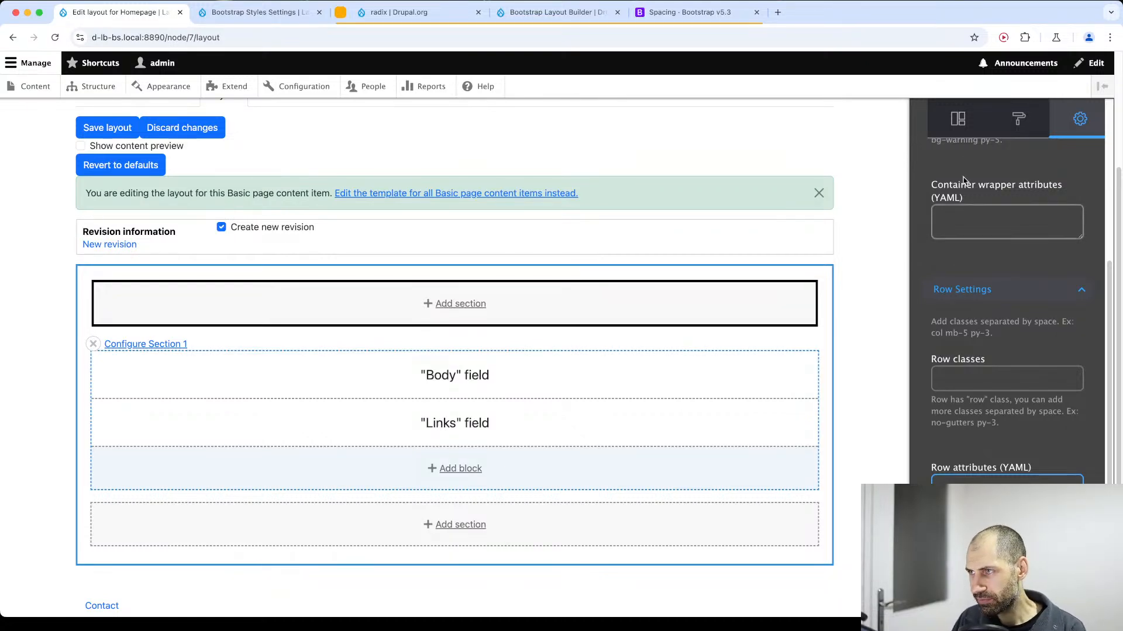
pyautogui.click(958, 119)
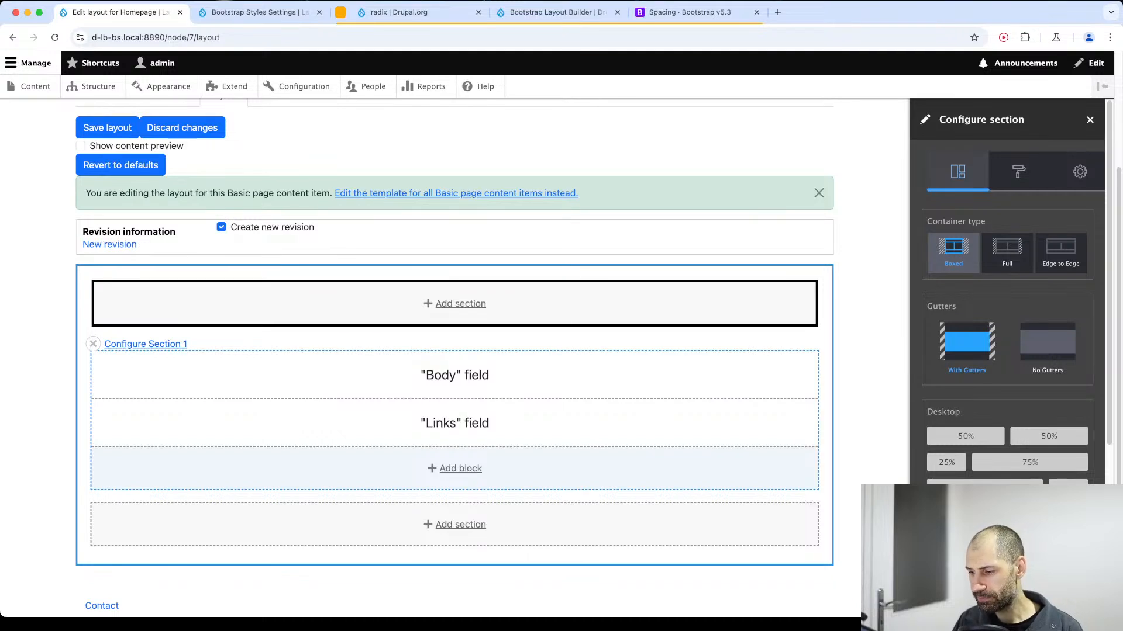
# Search the web for "drupal starshot" in a new browser tab and open the initiative's Experience Builder page on drupal.org.
pyautogui.press('super+Tab')
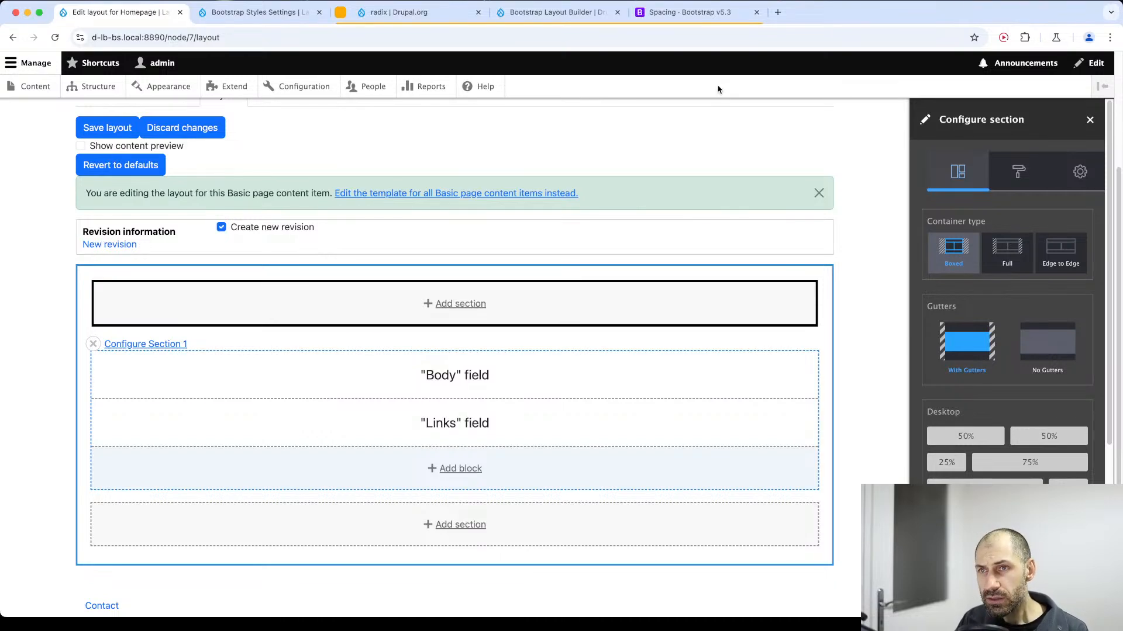
pyautogui.press('super+t')
pyautogui.write('drupal star')
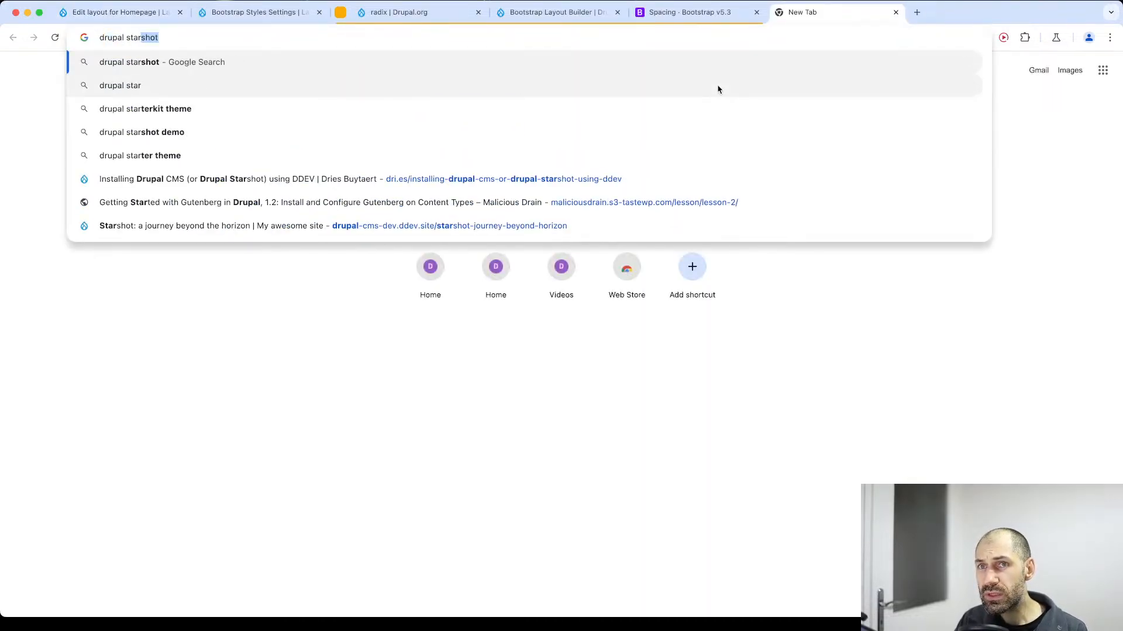
pyautogui.press('Return')
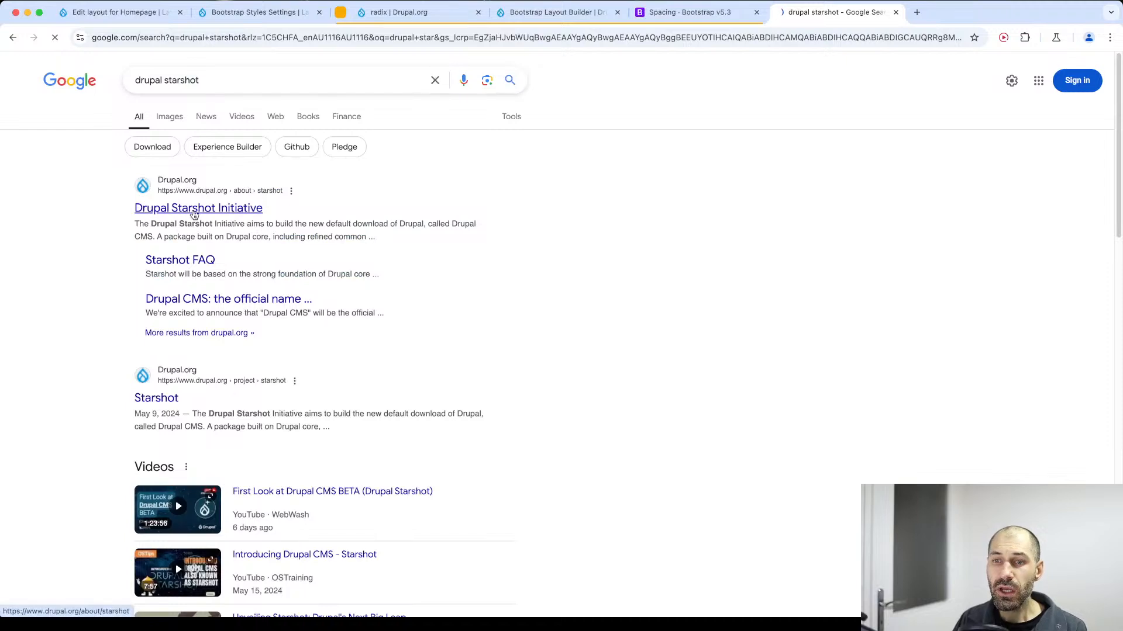
pyautogui.click(194, 210)
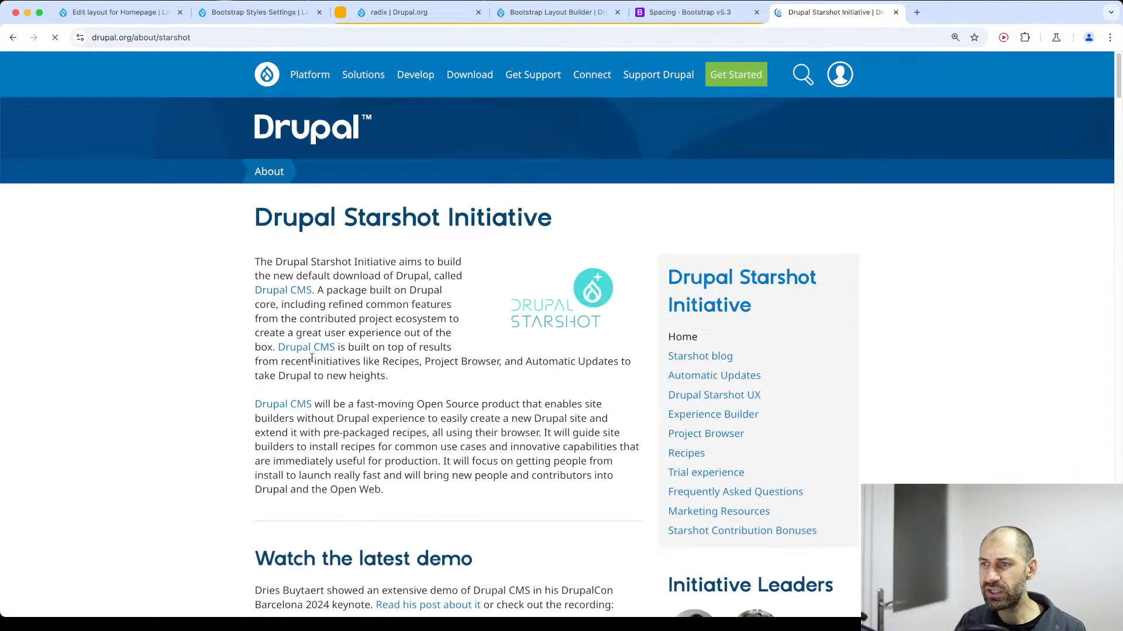
pyautogui.click(750, 418)
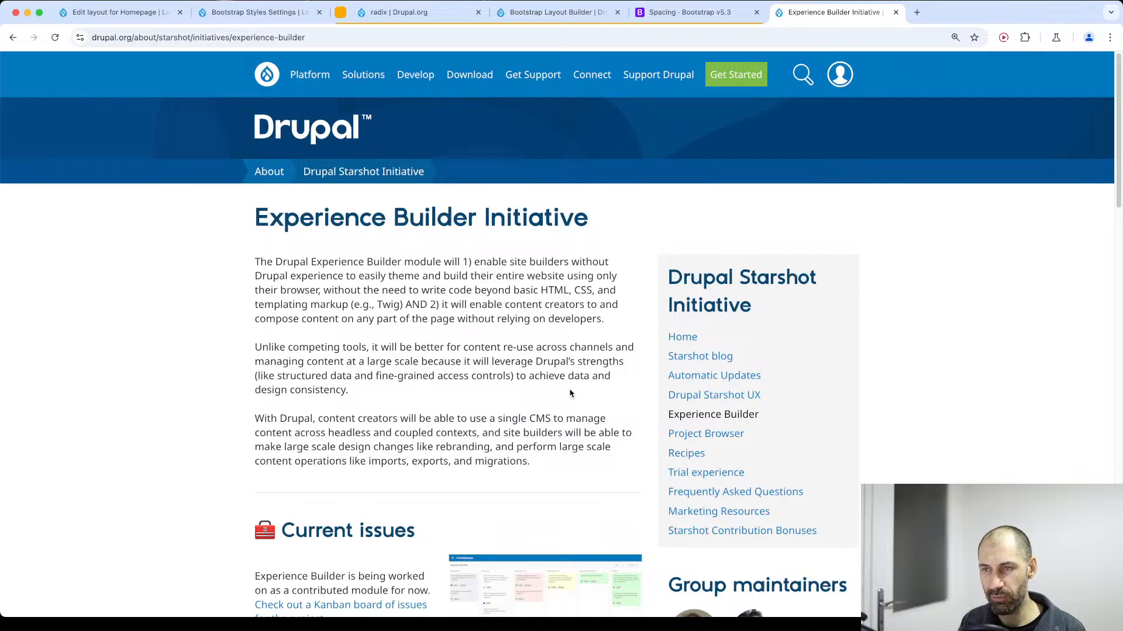
# Read through the Experience Builder Initiative page's introduction, current issues and initiative news.
pyautogui.scroll(-4, 544, 381)
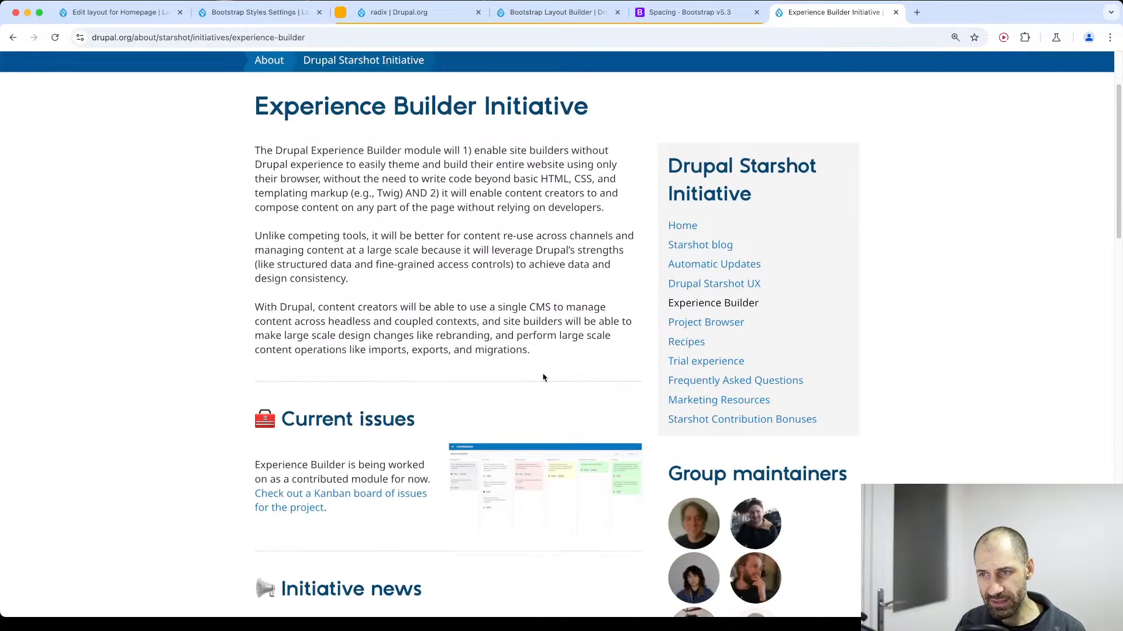
pyautogui.scroll(-5, 545, 381)
pyautogui.scroll(-2, 545, 382)
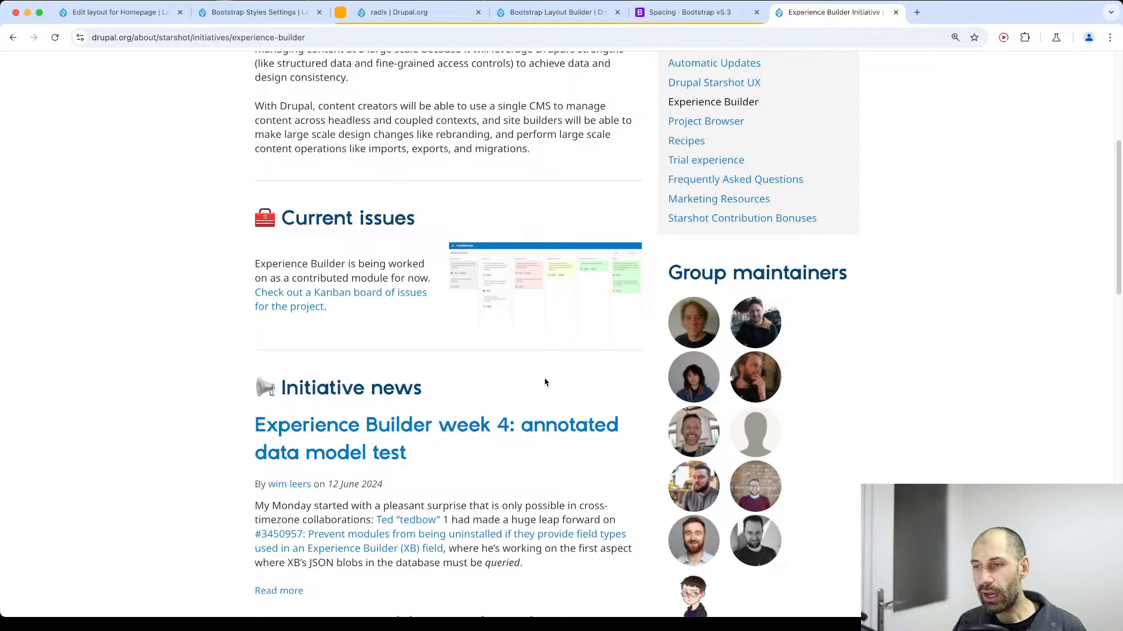
pyautogui.scroll(5, 550, 389)
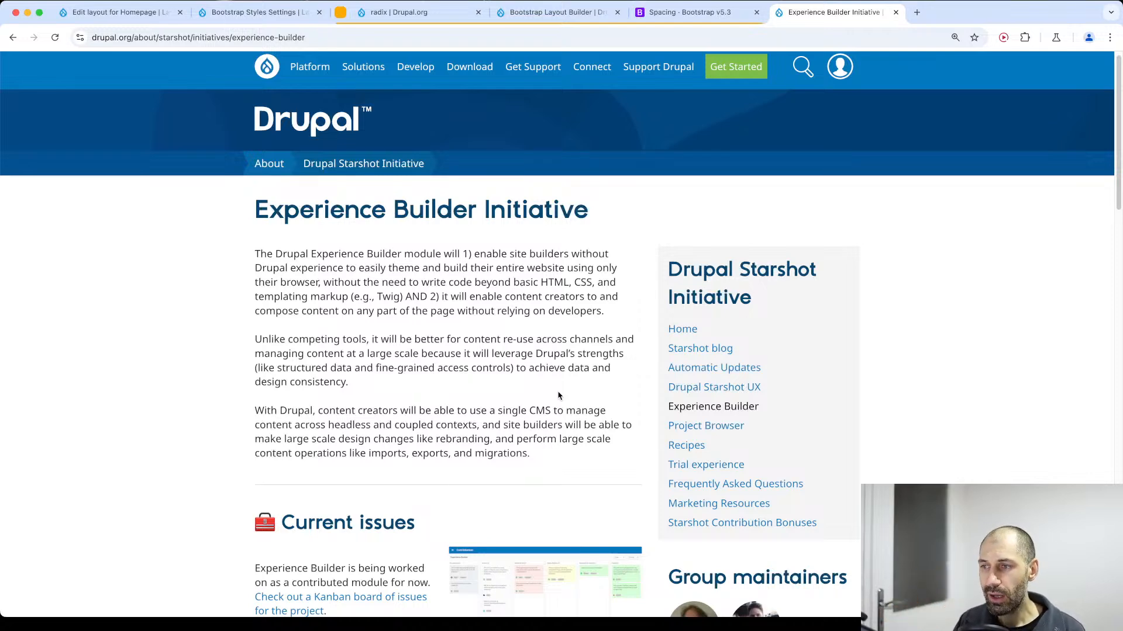
pyautogui.scroll(-10, 558, 396)
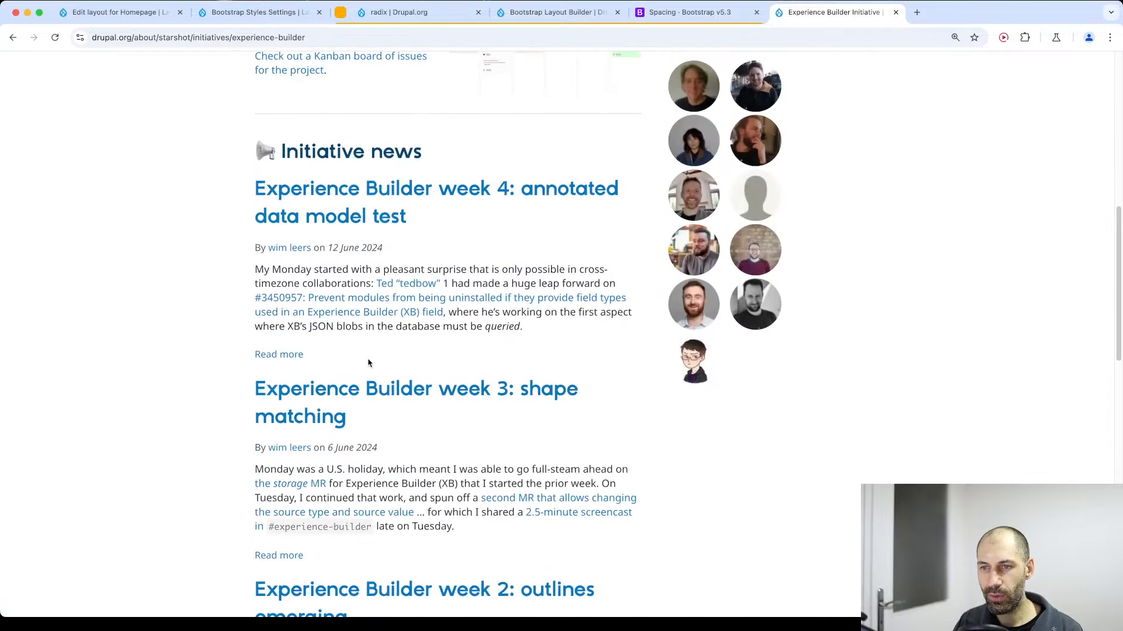
pyautogui.scroll(-1, 368, 363)
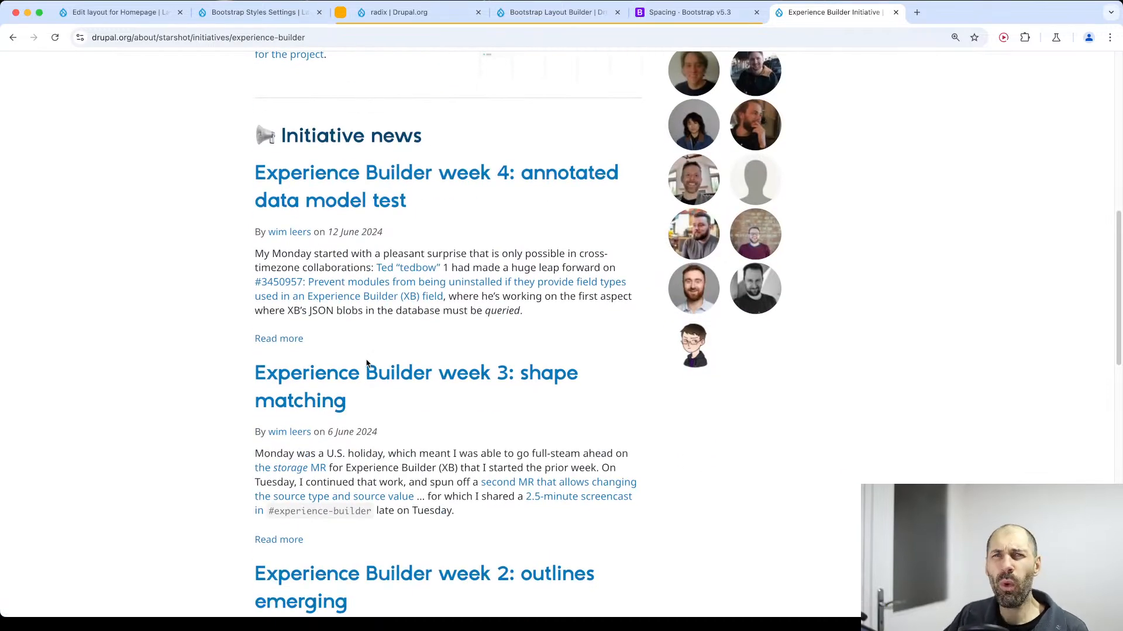
pyautogui.scroll(10, 367, 363)
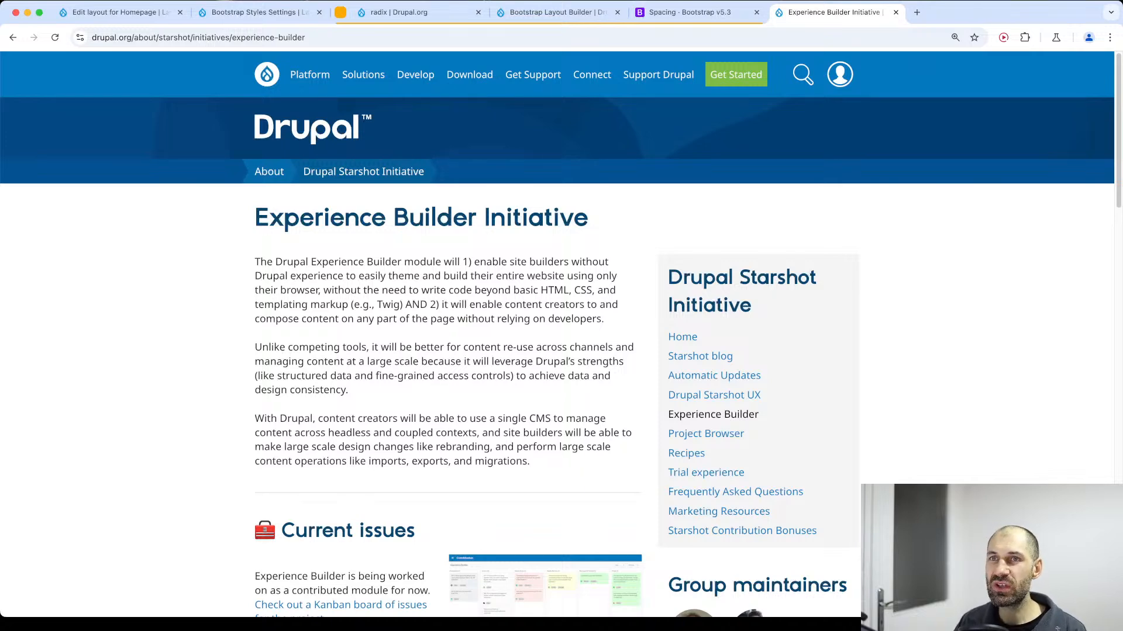
# Glance at the Homepage layout and open the Recipes Initiative page from the Drupal Starshot Initiative pages.
pyautogui.click(117, 12)
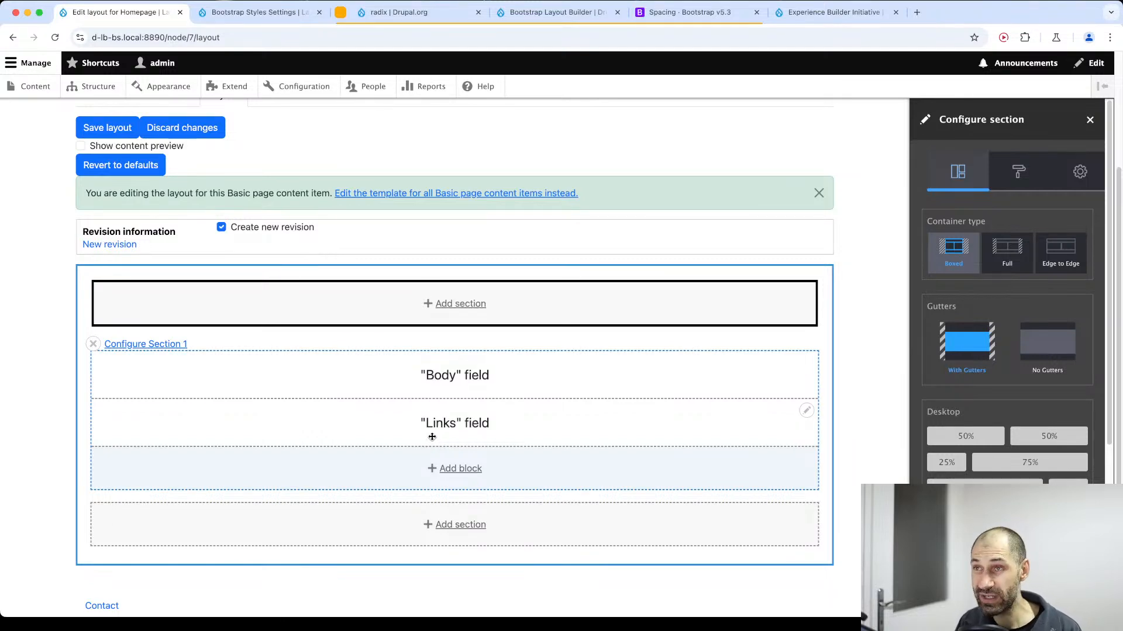
pyautogui.click(833, 12)
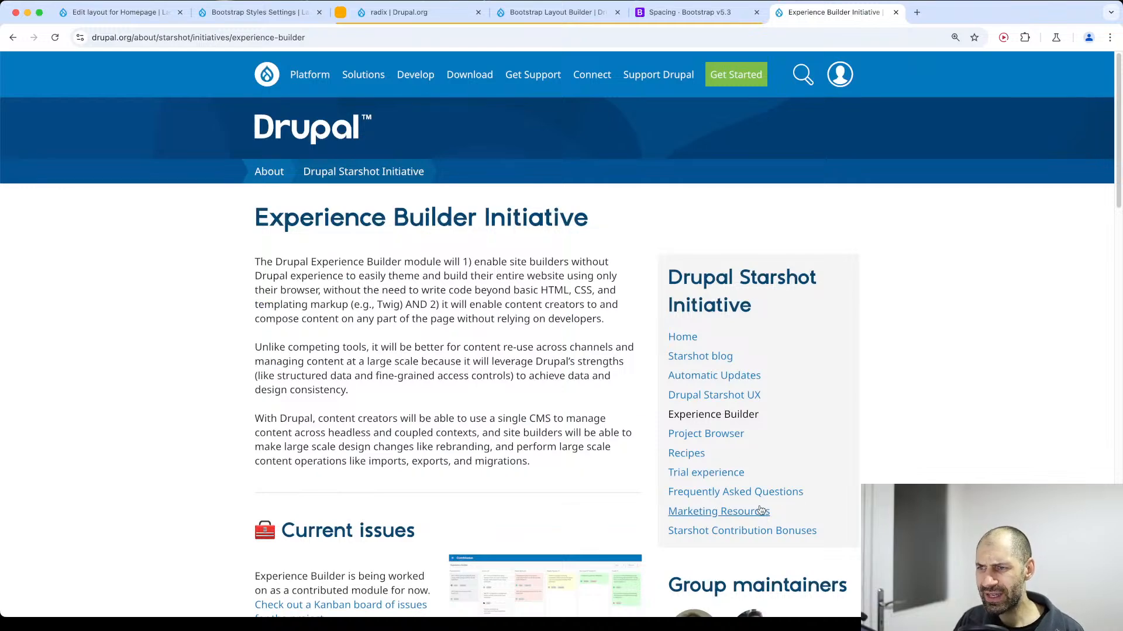
pyautogui.scroll(-1, 702, 468)
pyautogui.click(686, 453)
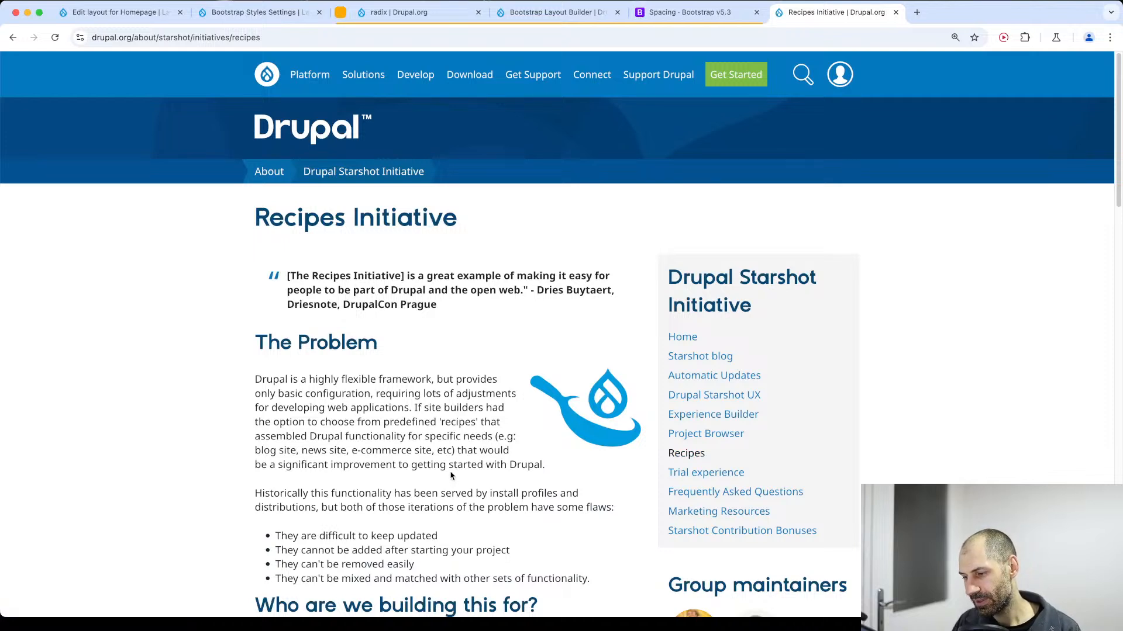
# Return to the Homepage layout, discard the pending section configuration and add a boxed Bootstrap 1 Col section with gutters above the existing section.
pyautogui.click(114, 13)
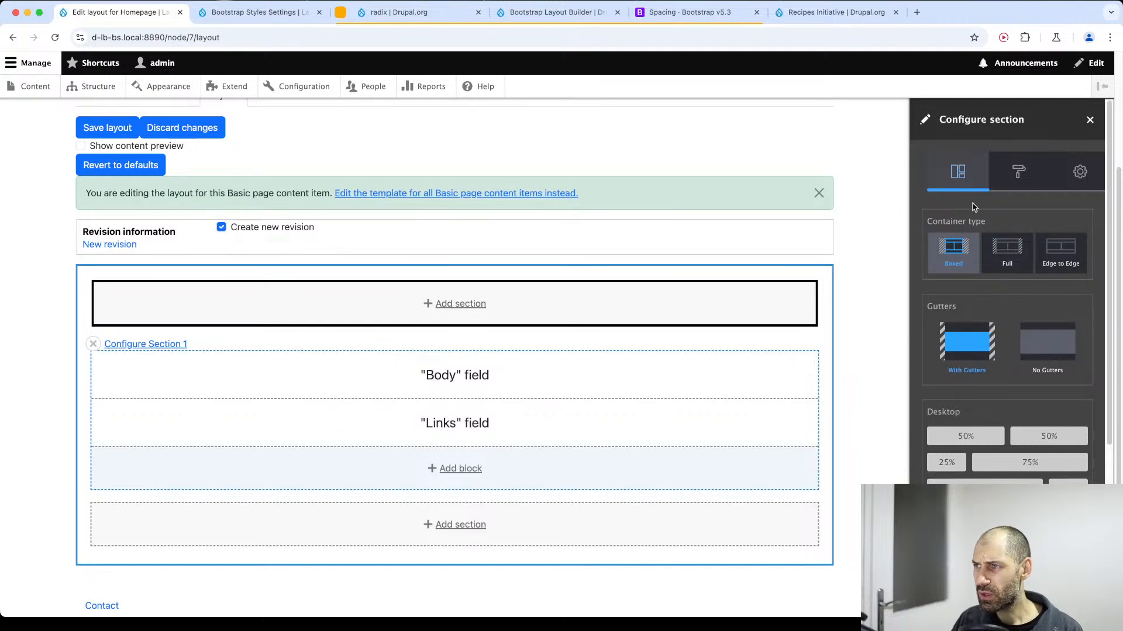
pyautogui.click(1089, 121)
pyautogui.click(564, 307)
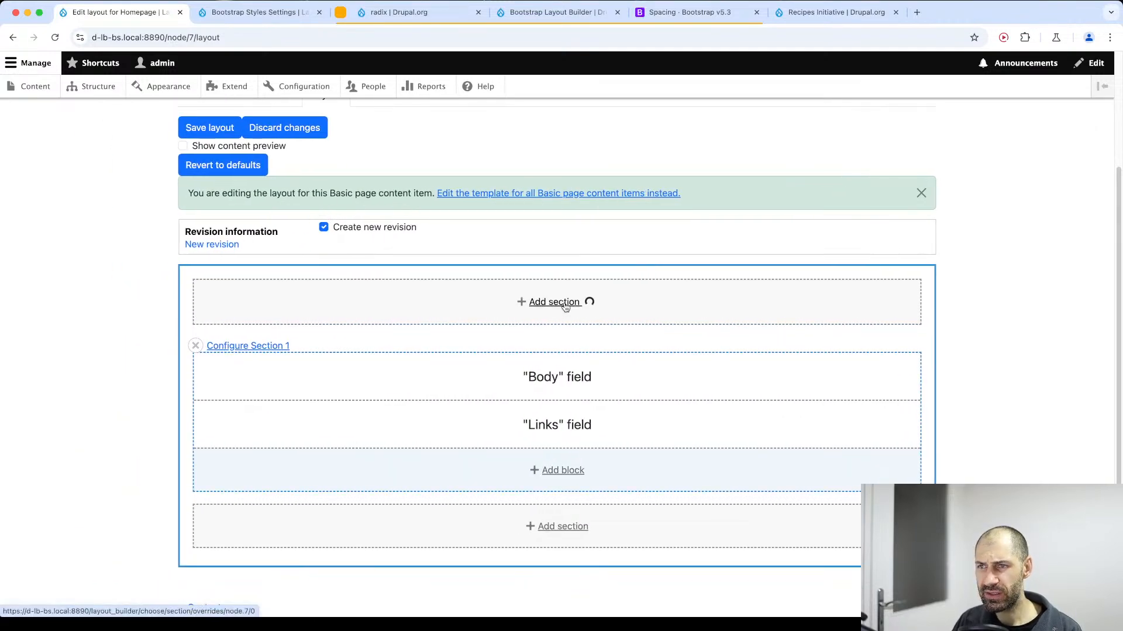
pyautogui.scroll(-3, 994, 322)
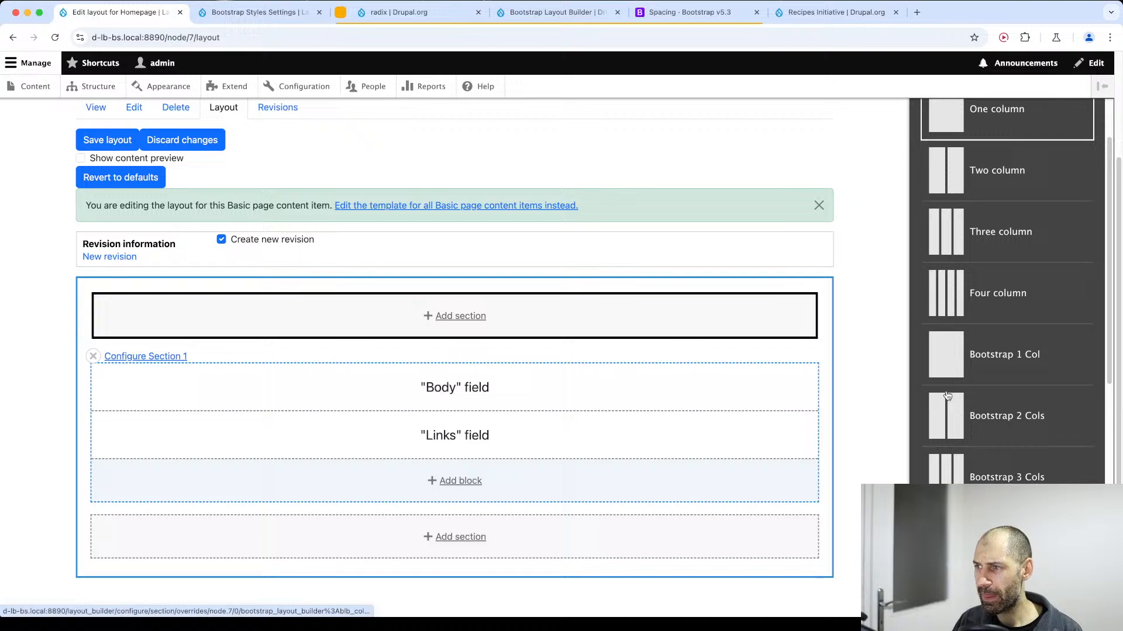
pyautogui.click(945, 363)
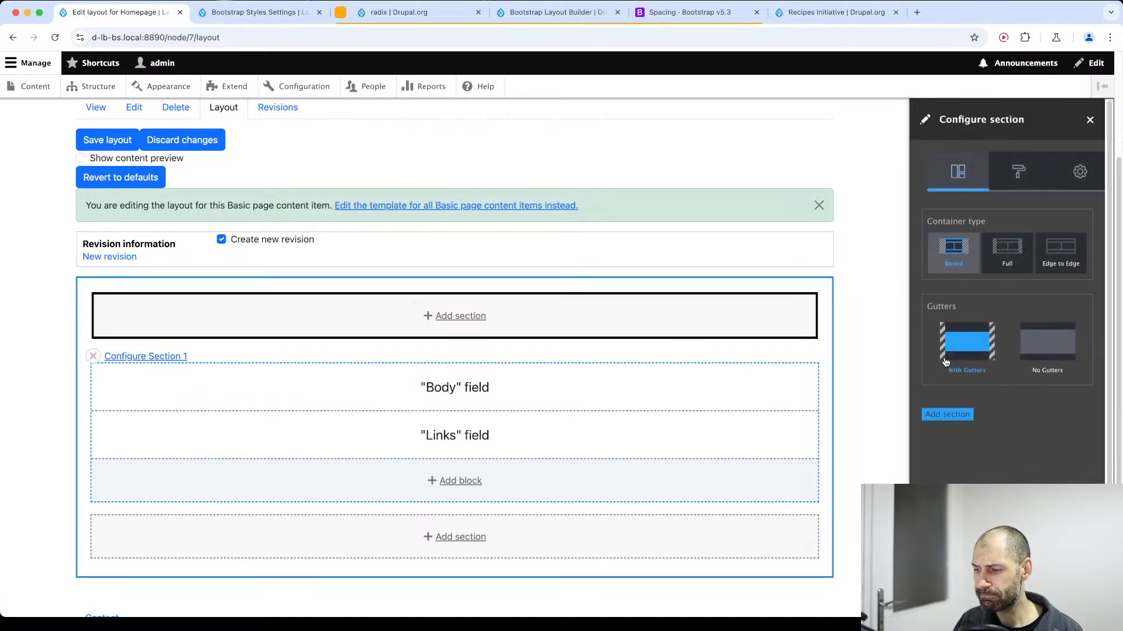
pyautogui.click(949, 416)
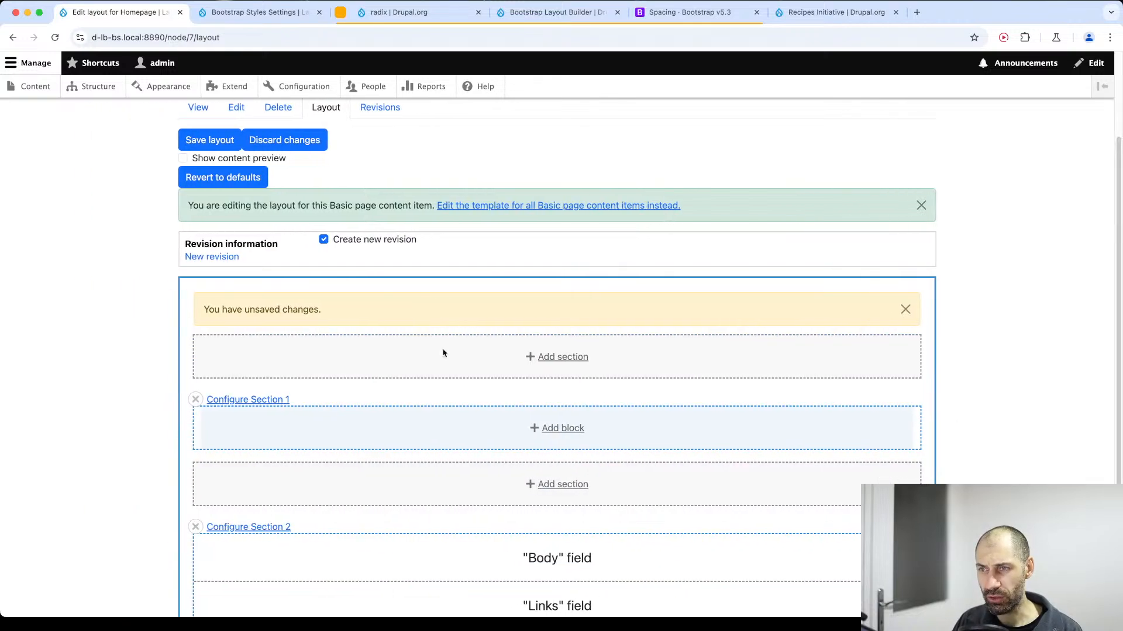
pyautogui.click(547, 432)
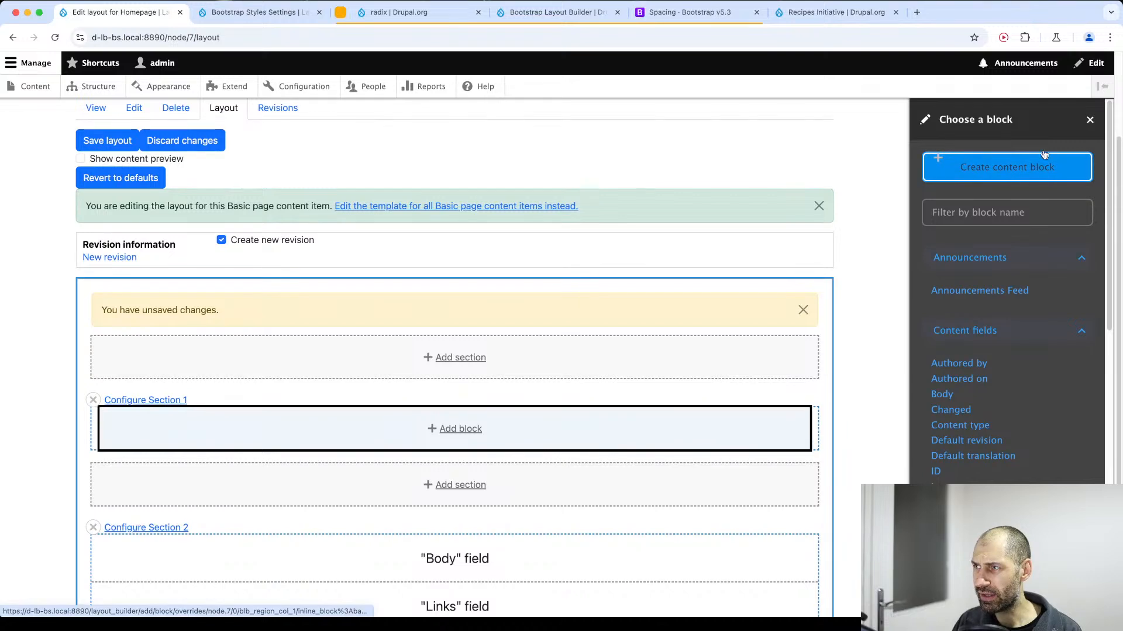
pyautogui.click(1089, 121)
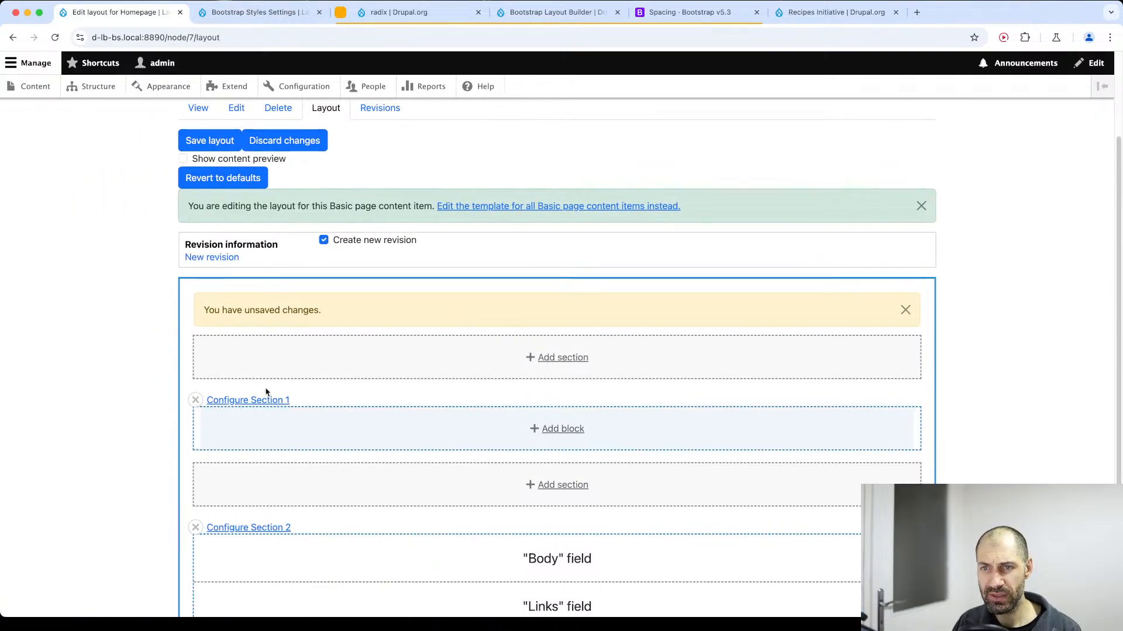
# Give Section 1 a background image using PXL_20240609_053202437-light.jpg from the media library.
pyautogui.click(266, 400)
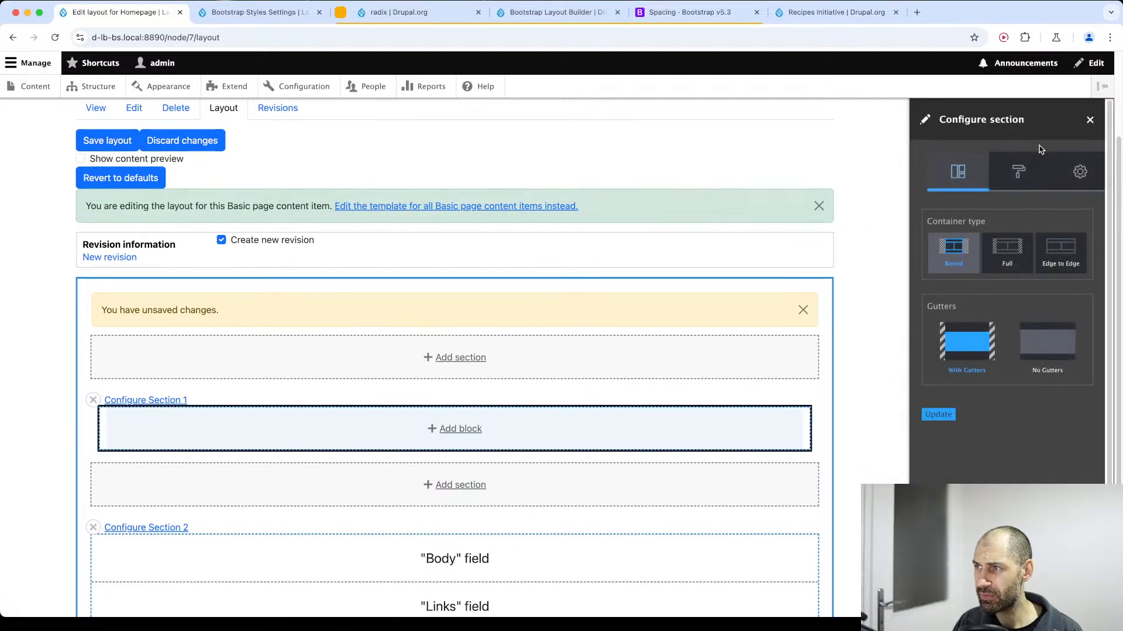
pyautogui.click(1035, 162)
pyautogui.click(971, 223)
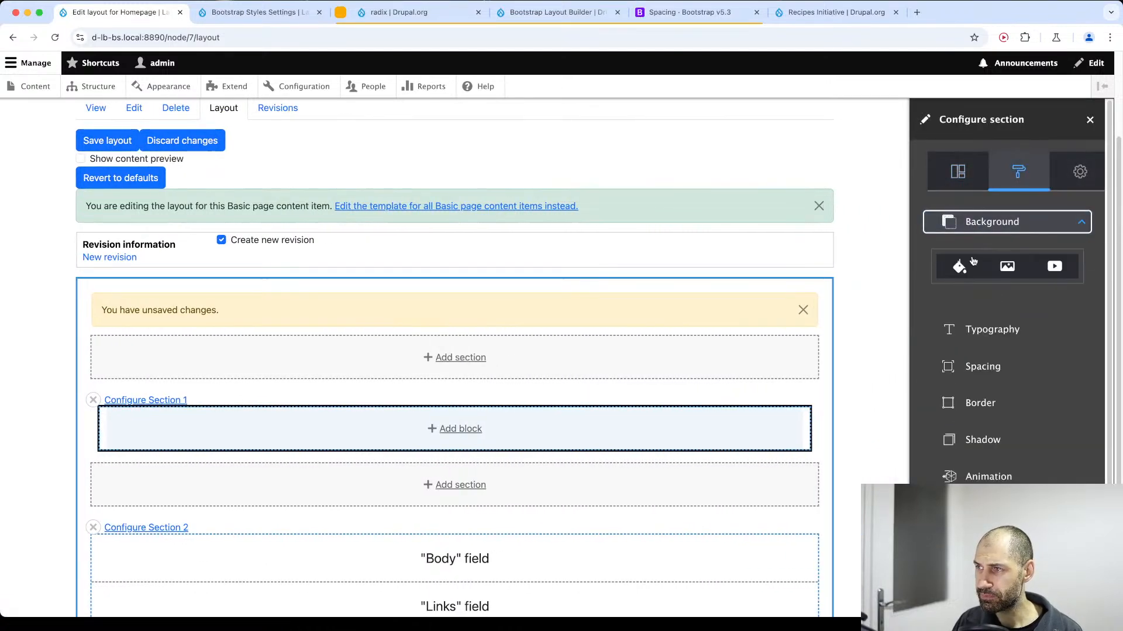
pyautogui.click(1008, 267)
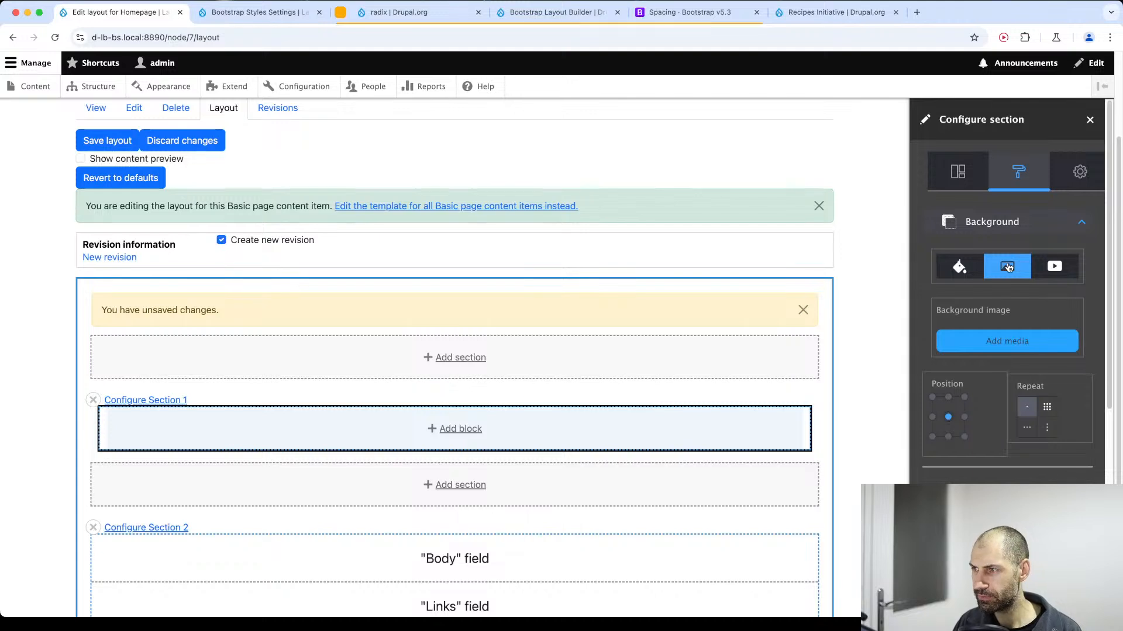
pyautogui.click(1007, 341)
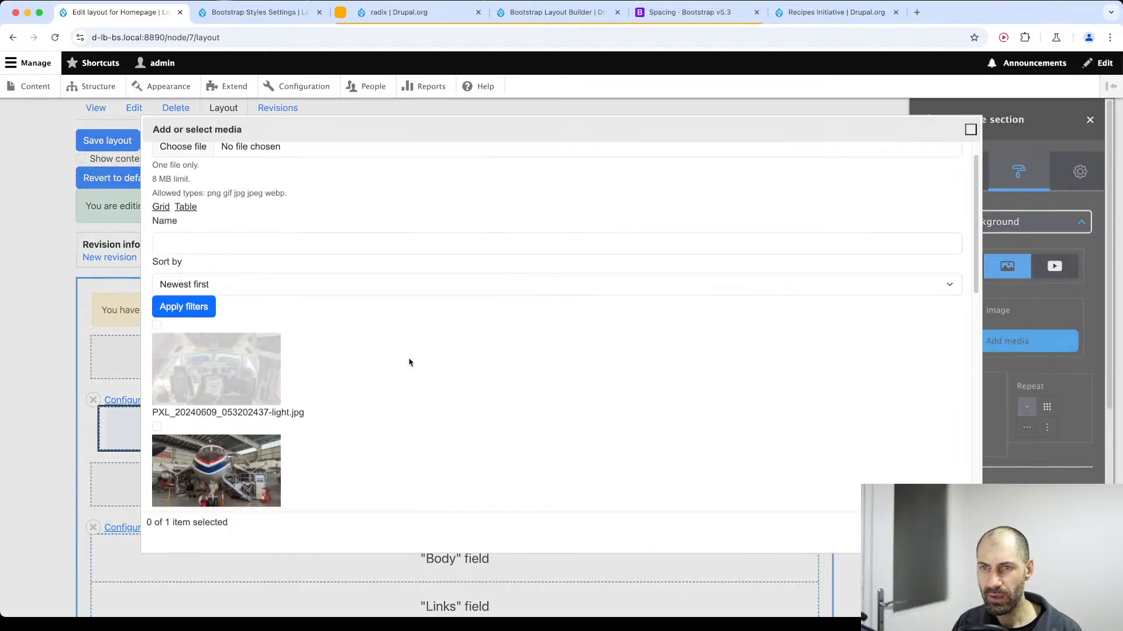
pyautogui.scroll(-10, 393, 402)
pyautogui.scroll(10, 393, 401)
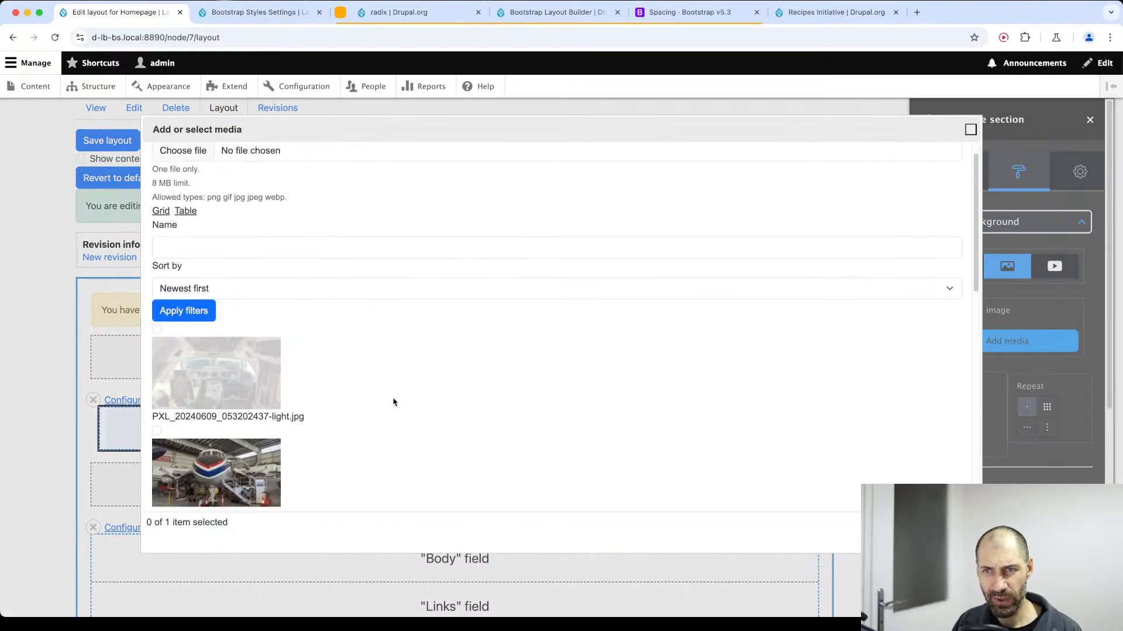
pyautogui.click(181, 372)
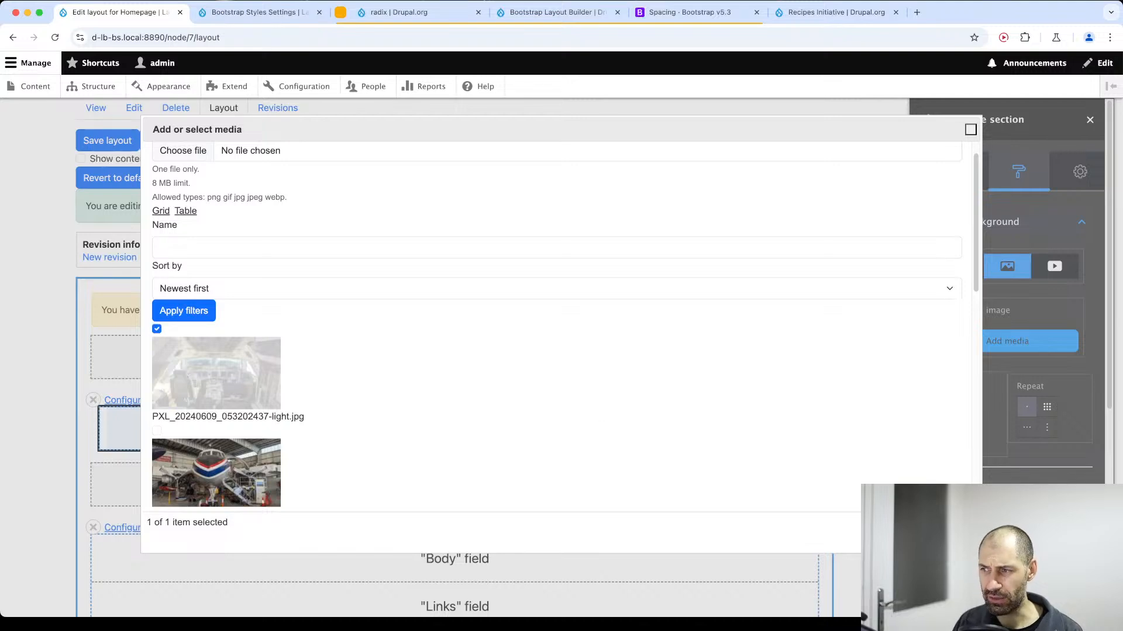
pyautogui.click(937, 534)
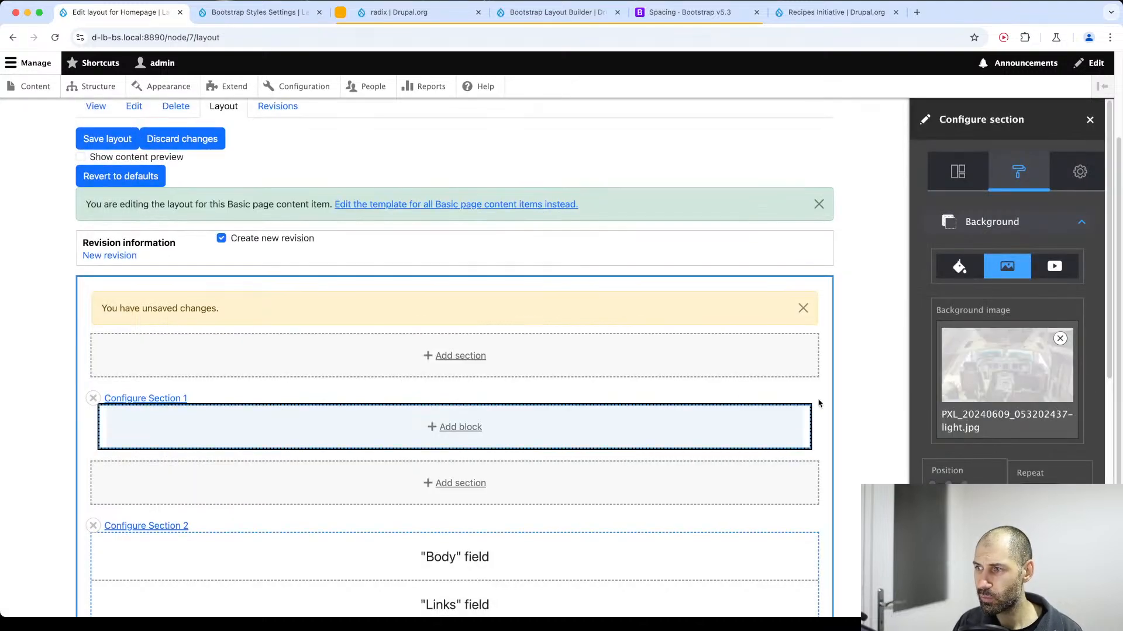
# Update Section 1 with its background image settings and save the Homepage layout.
pyautogui.scroll(-2, 818, 403)
pyautogui.scroll(-6, 940, 293)
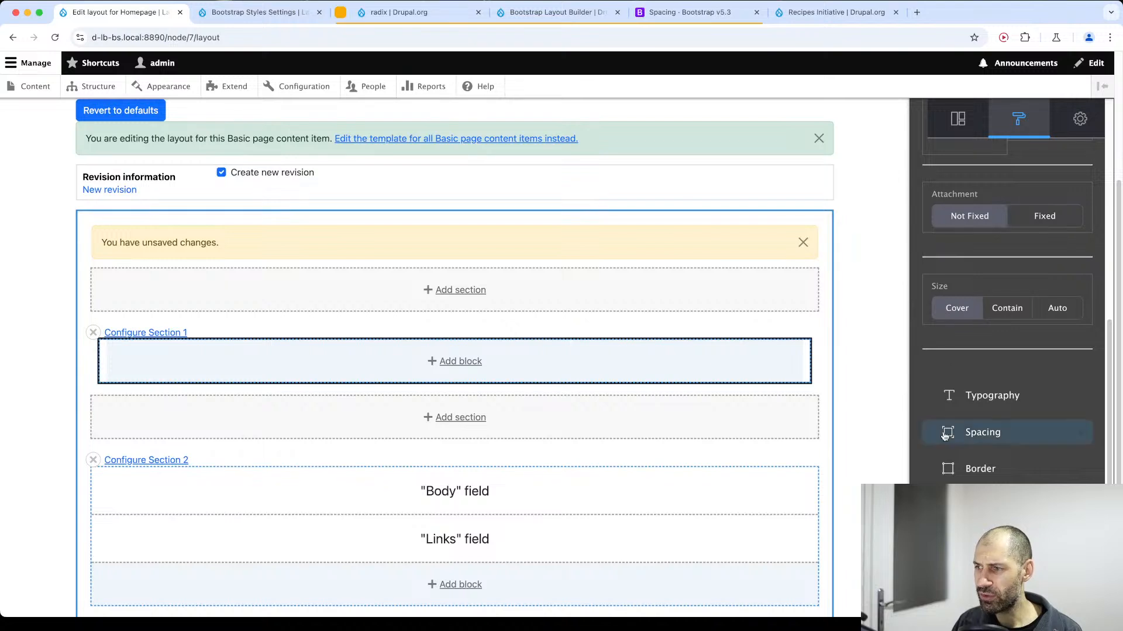
pyautogui.click(959, 579)
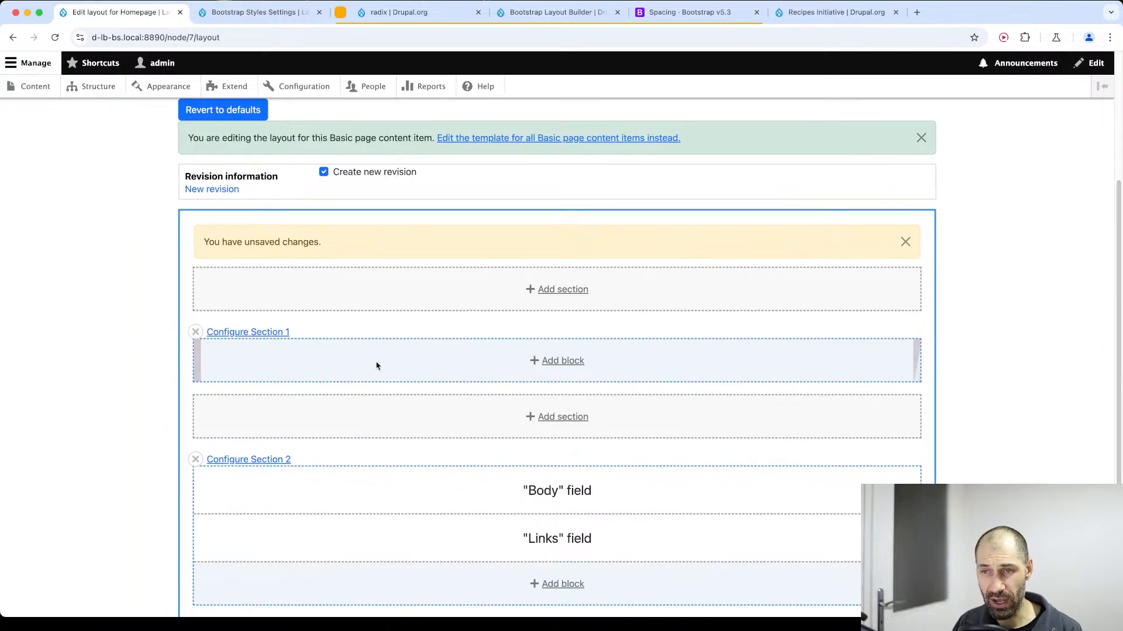
pyautogui.scroll(-3, 375, 365)
pyautogui.scroll(2, 374, 366)
pyautogui.scroll(4, 342, 383)
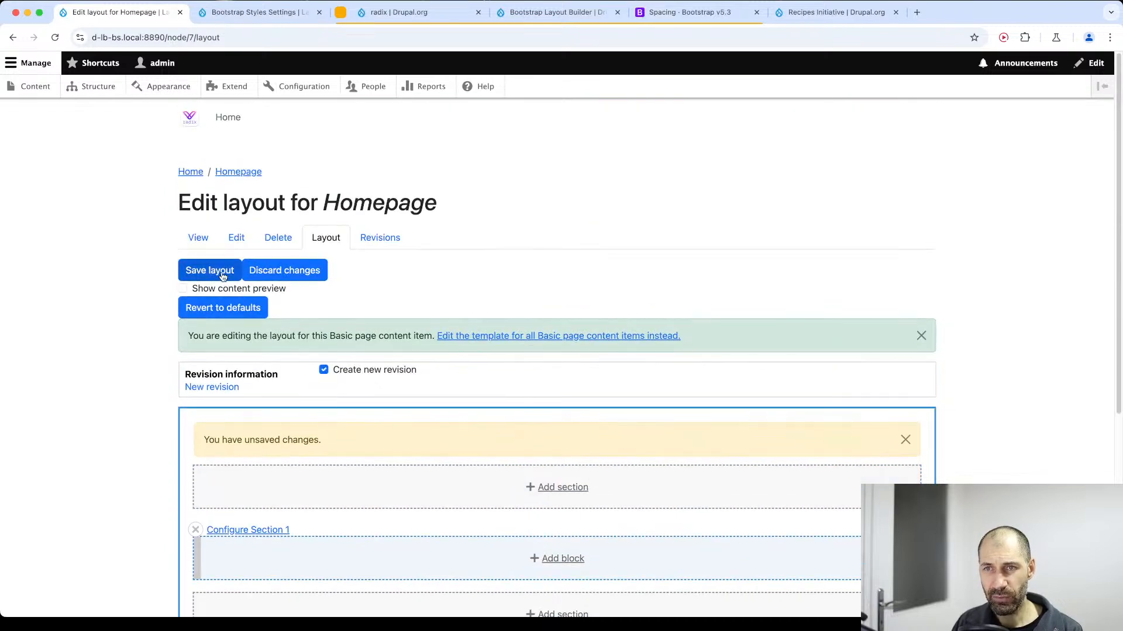
pyautogui.click(223, 275)
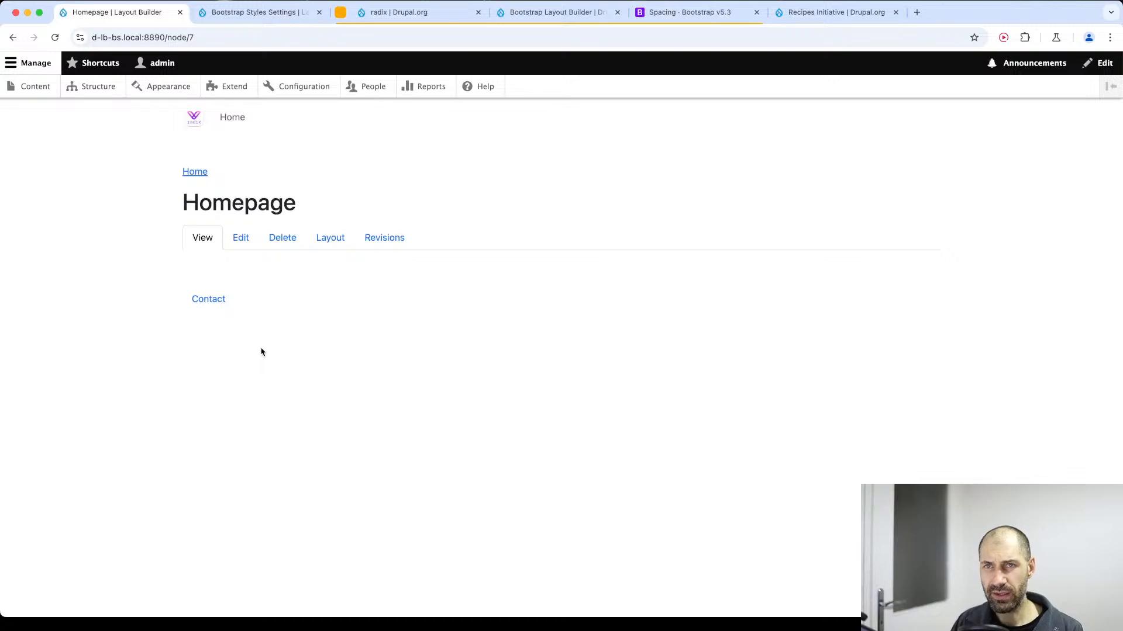
# Reopen the Homepage layout and start a new basic content block in Section 1 with the title "Homepage".
pyautogui.click(341, 245)
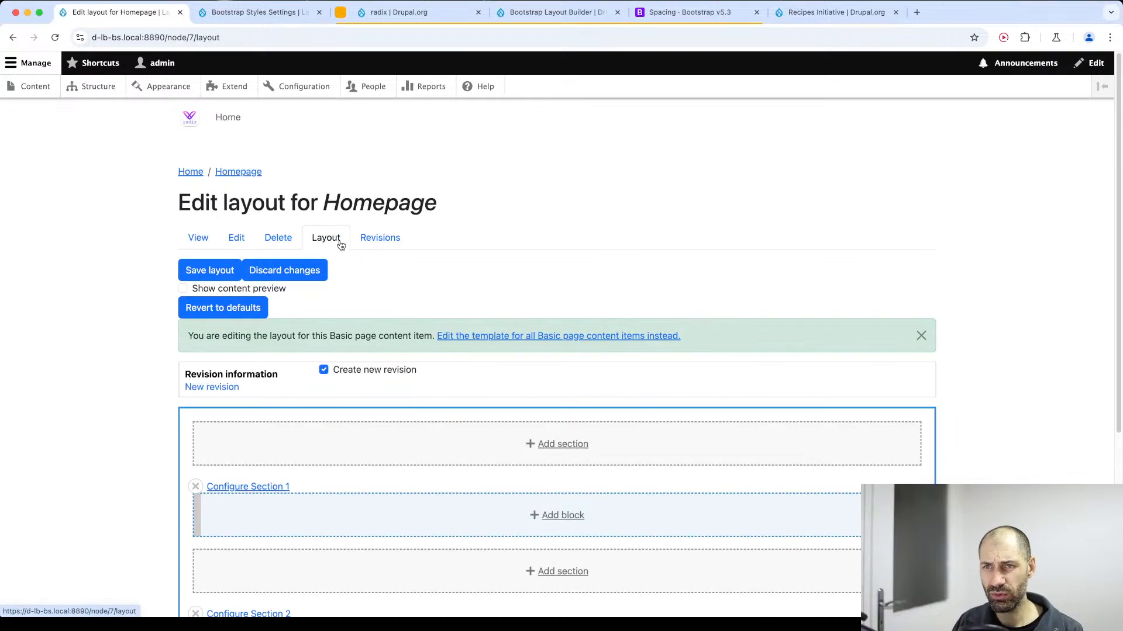
pyautogui.scroll(-3, 539, 517)
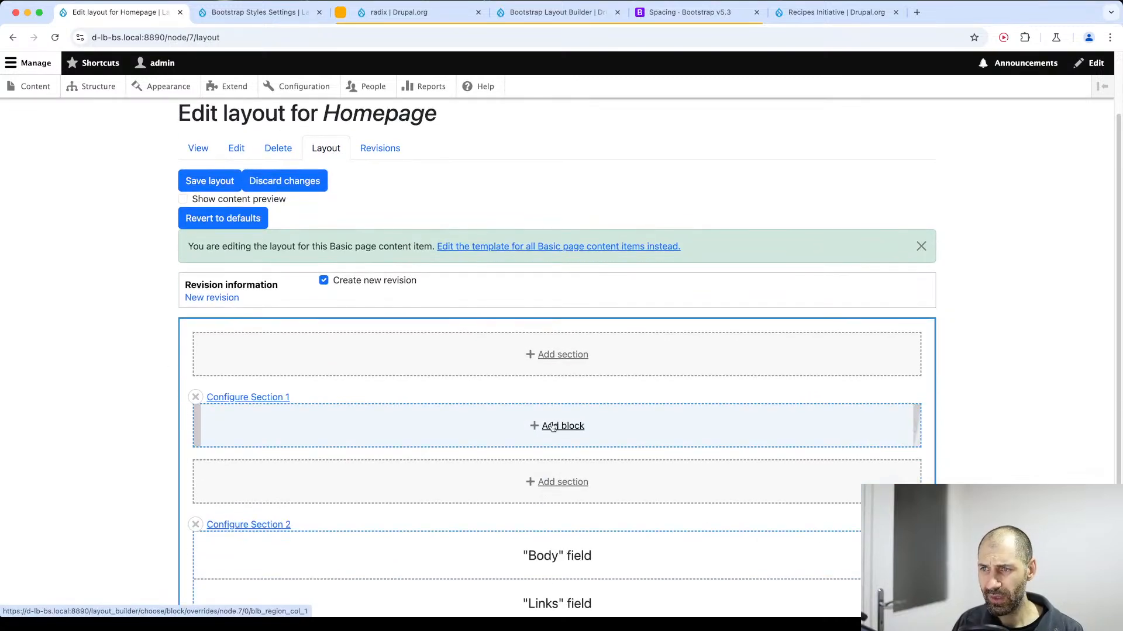
pyautogui.click(544, 427)
pyautogui.click(984, 209)
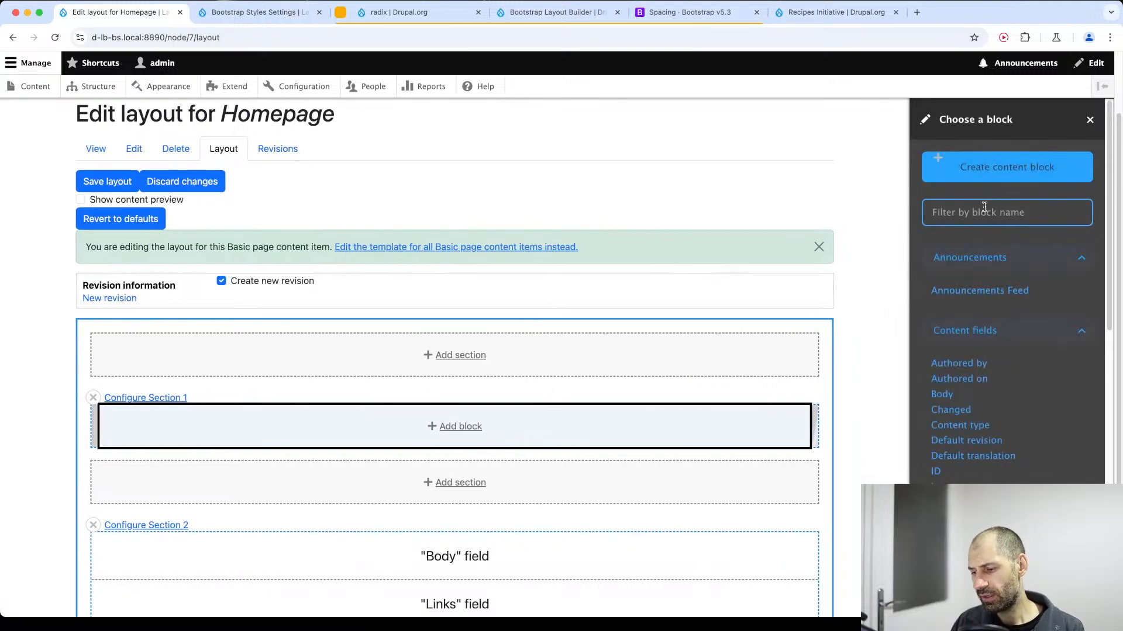
pyautogui.click(975, 171)
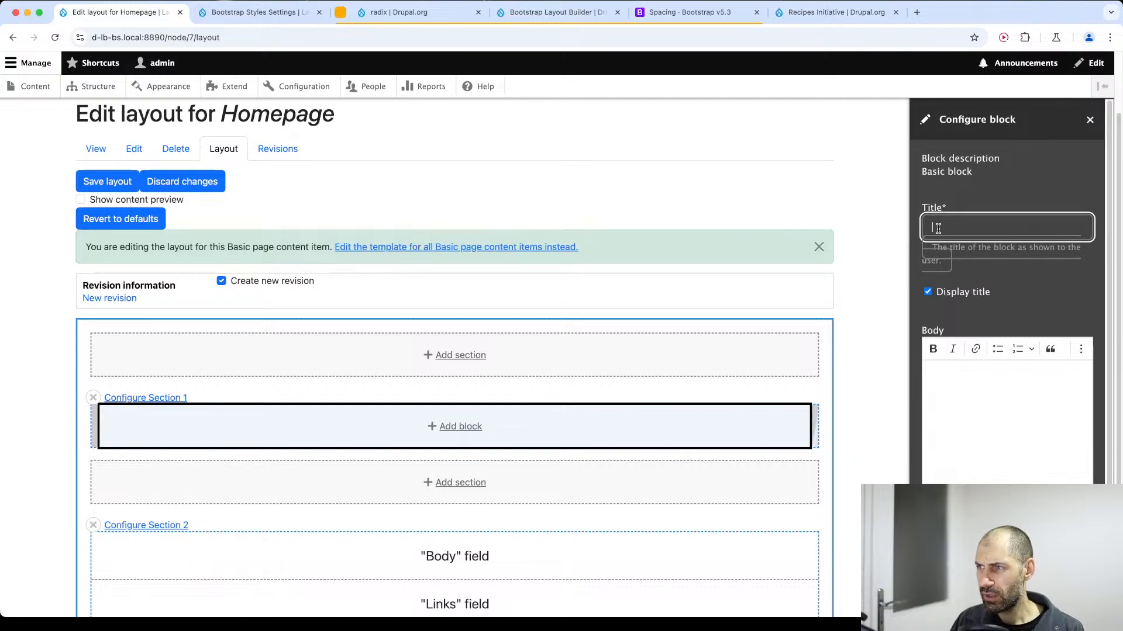
pyautogui.write('Homepage')
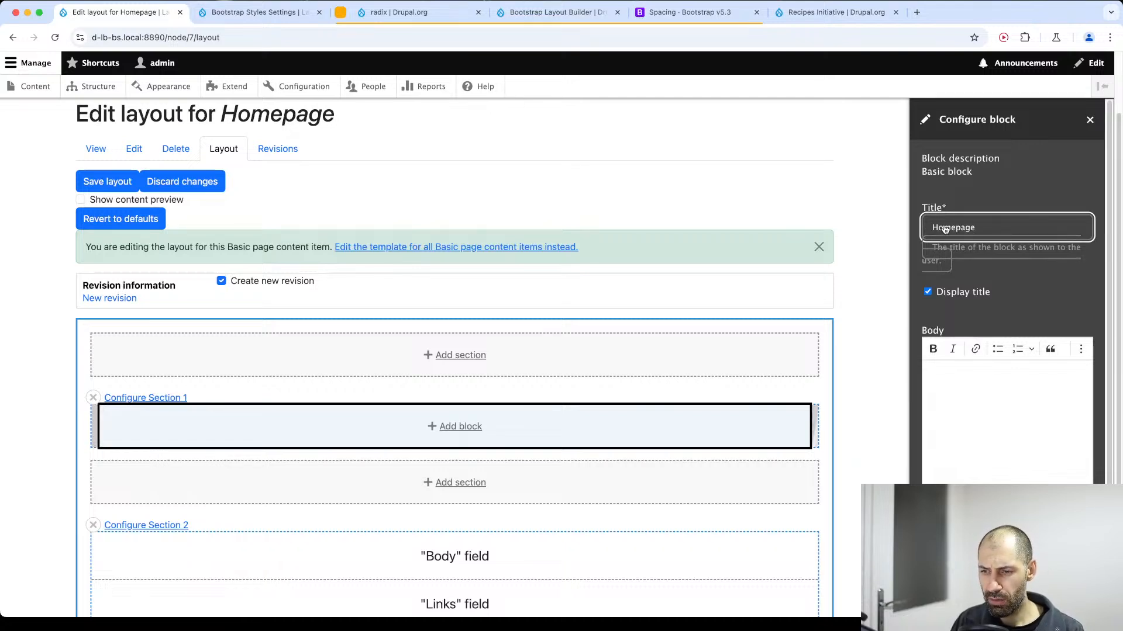
pyautogui.press('super+Tab')
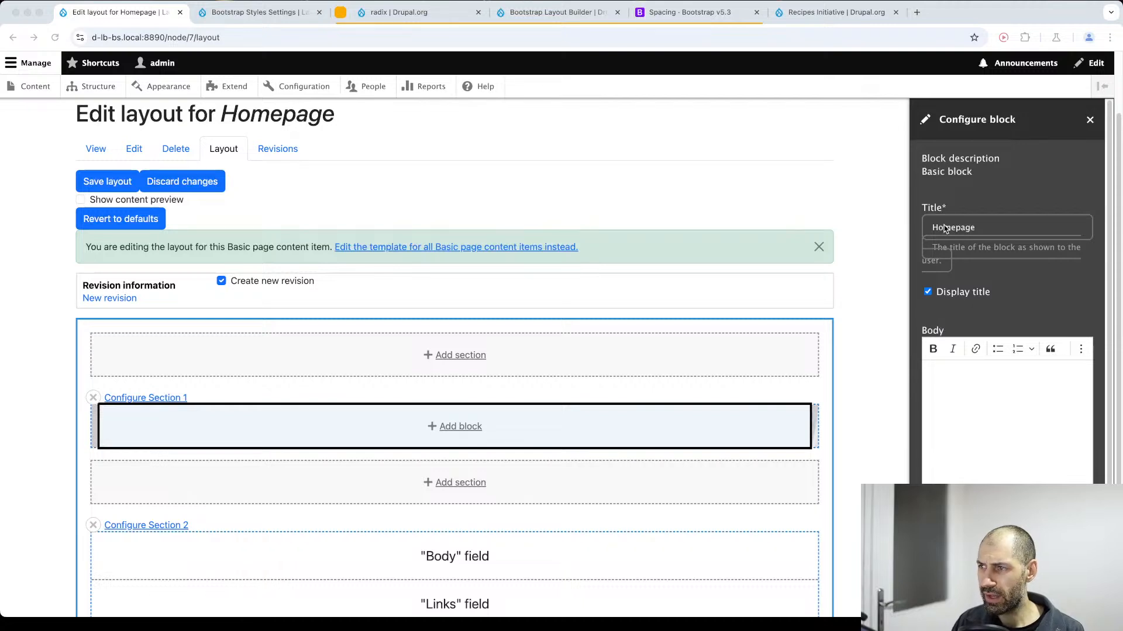
pyautogui.press('super+Tab')
# Write "Welcome to my Website" in the new block's body.
pyautogui.click(997, 403)
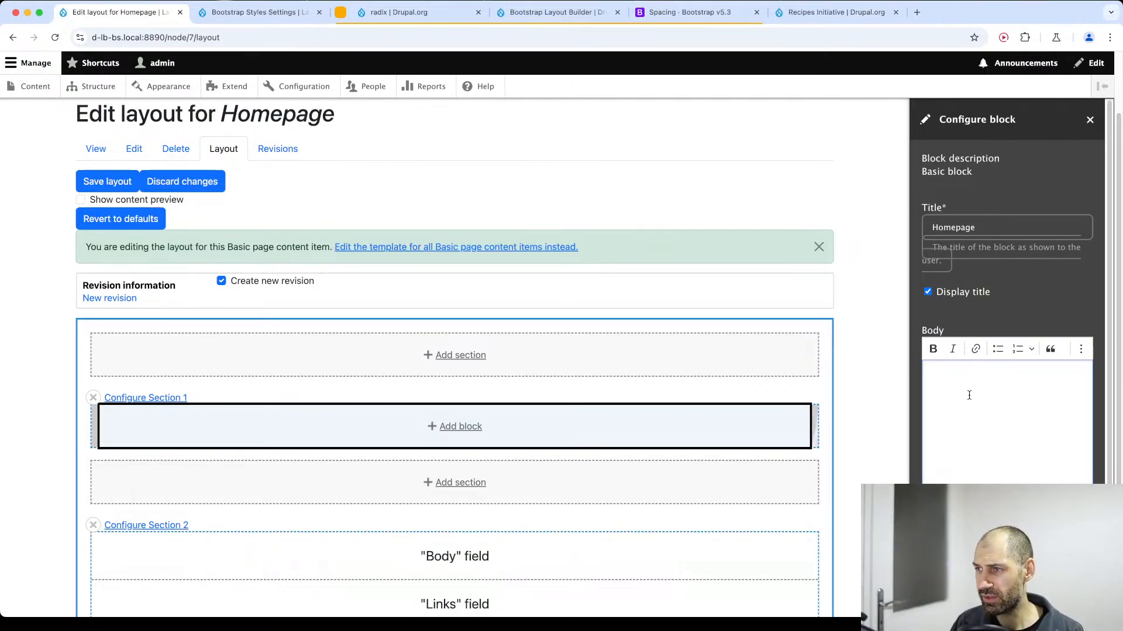
pyautogui.write('Hero')
pyautogui.press('BackSpace')
pyautogui.press('BackSpace')
pyautogui.press('BackSpace')
pyautogui.press('BackSpace')
pyautogui.write('Wel')
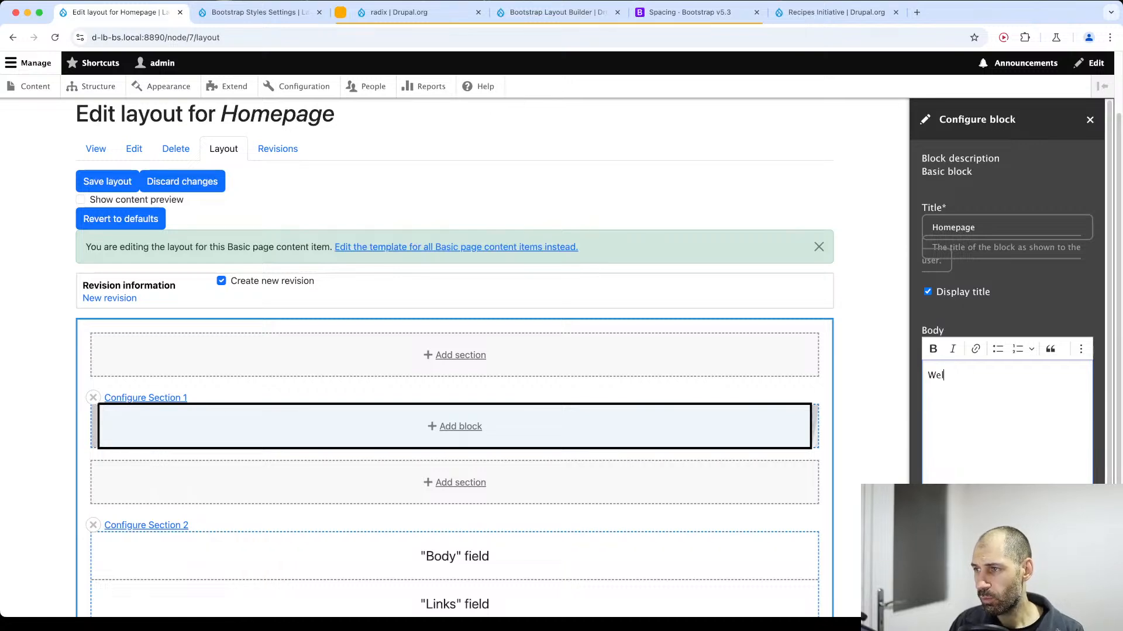
pyautogui.write('come to my ')
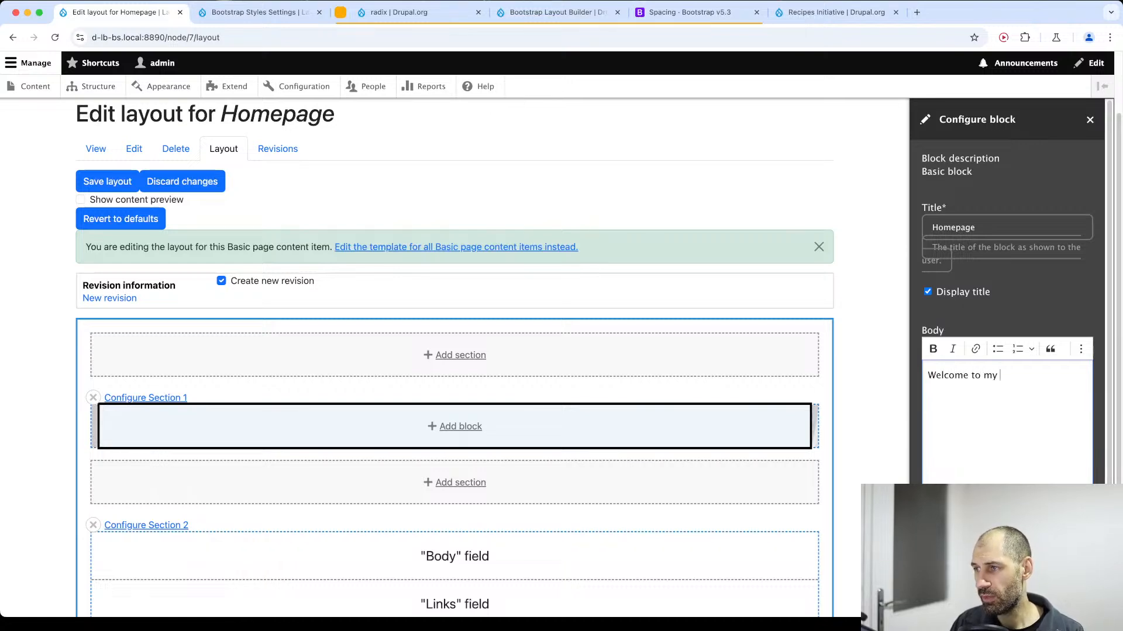
pyautogui.write('Website')
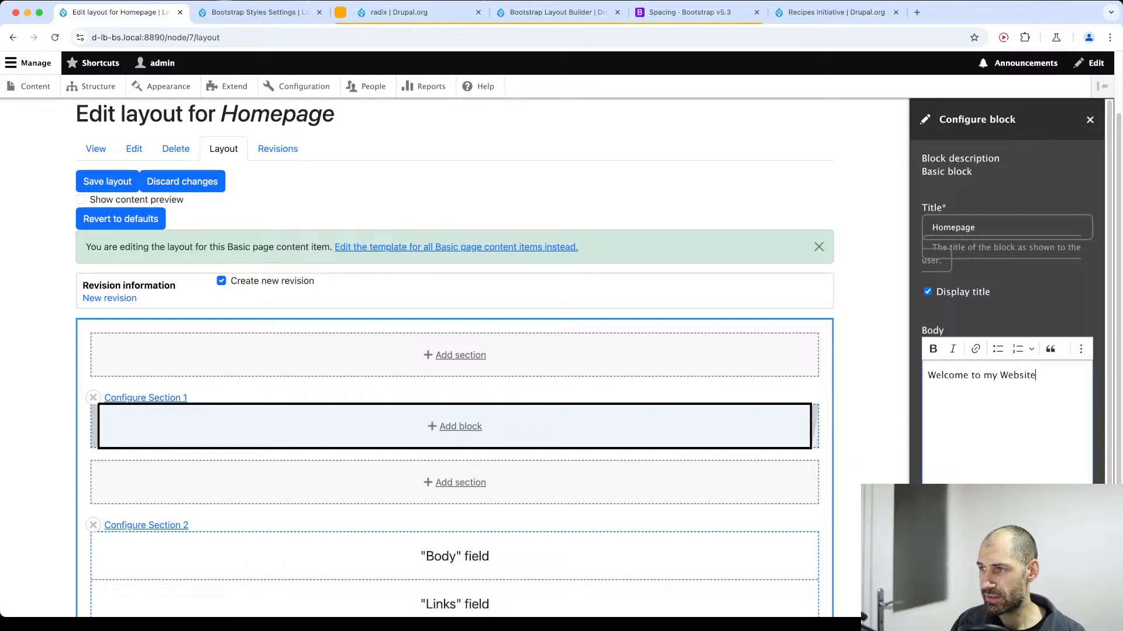
# Format the body's welcome line as Heading 2.
pyautogui.press('super+a')
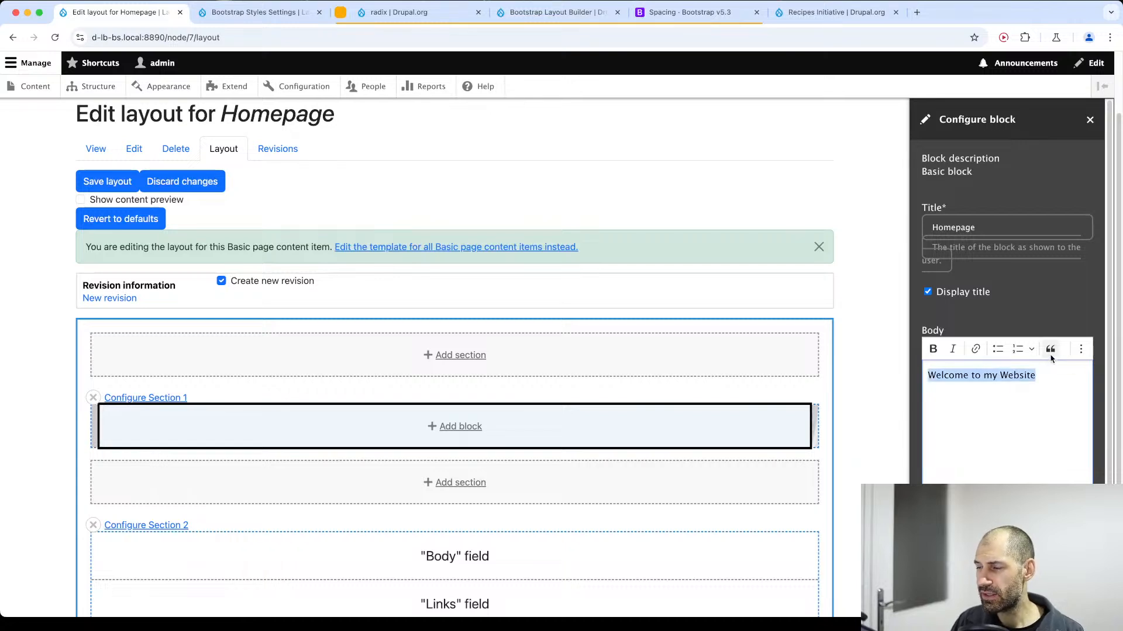
pyautogui.click(1084, 352)
pyautogui.click(970, 369)
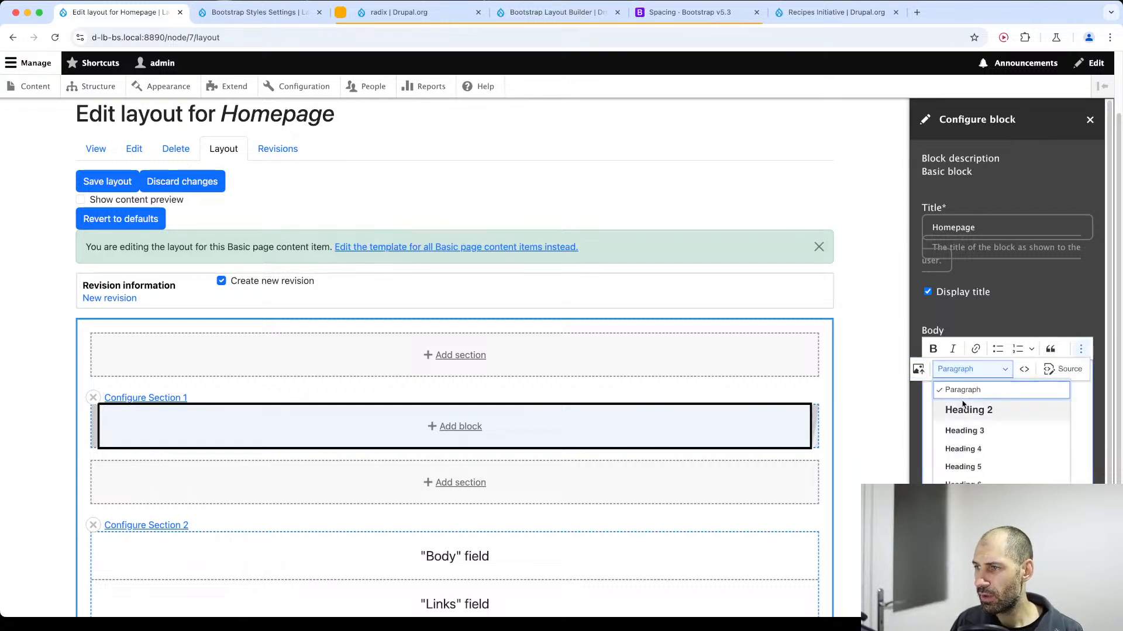
pyautogui.click(965, 408)
pyautogui.click(1035, 405)
# Add the line "Check out the awesome photos." below the heading and add the block to Section 1.
pyautogui.press('Return')
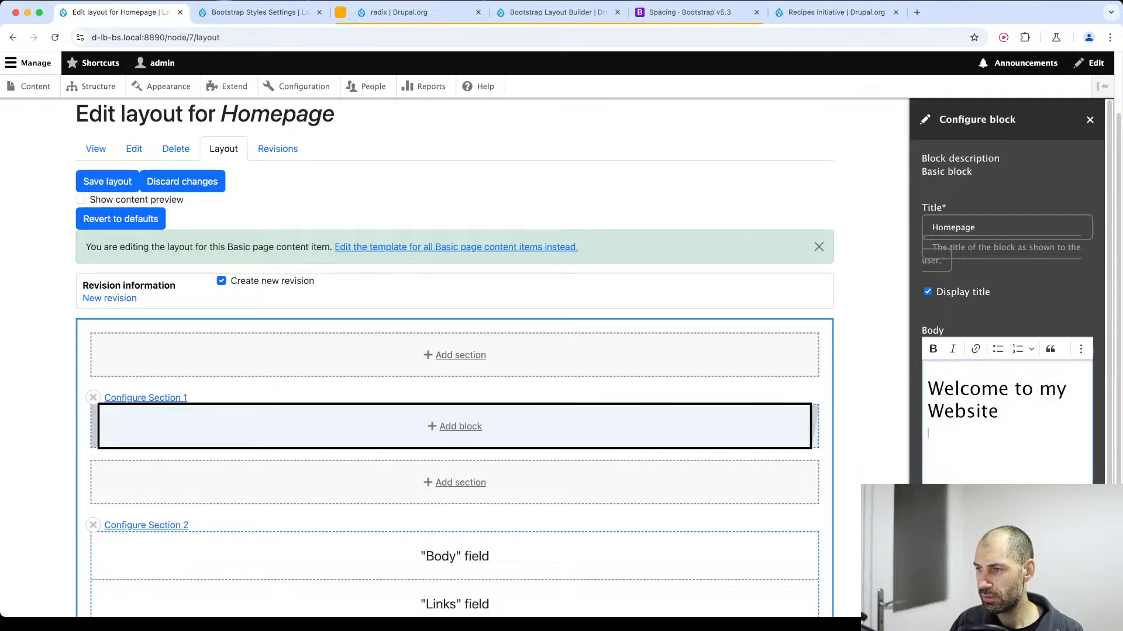
pyautogui.write('Check out')
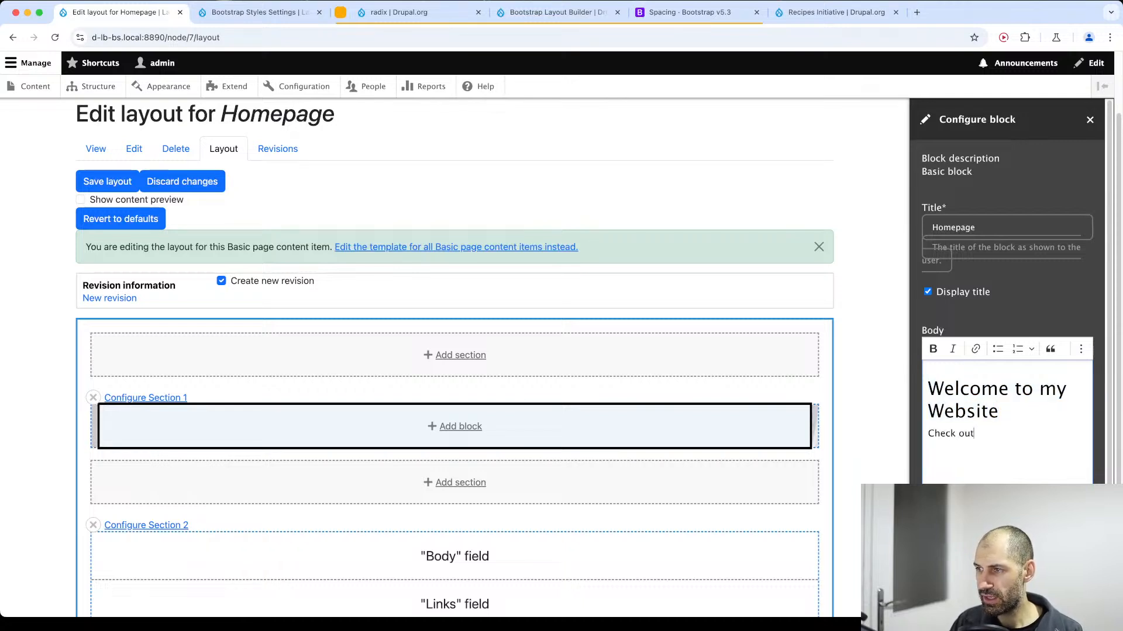
pyautogui.write(' the awesome ')
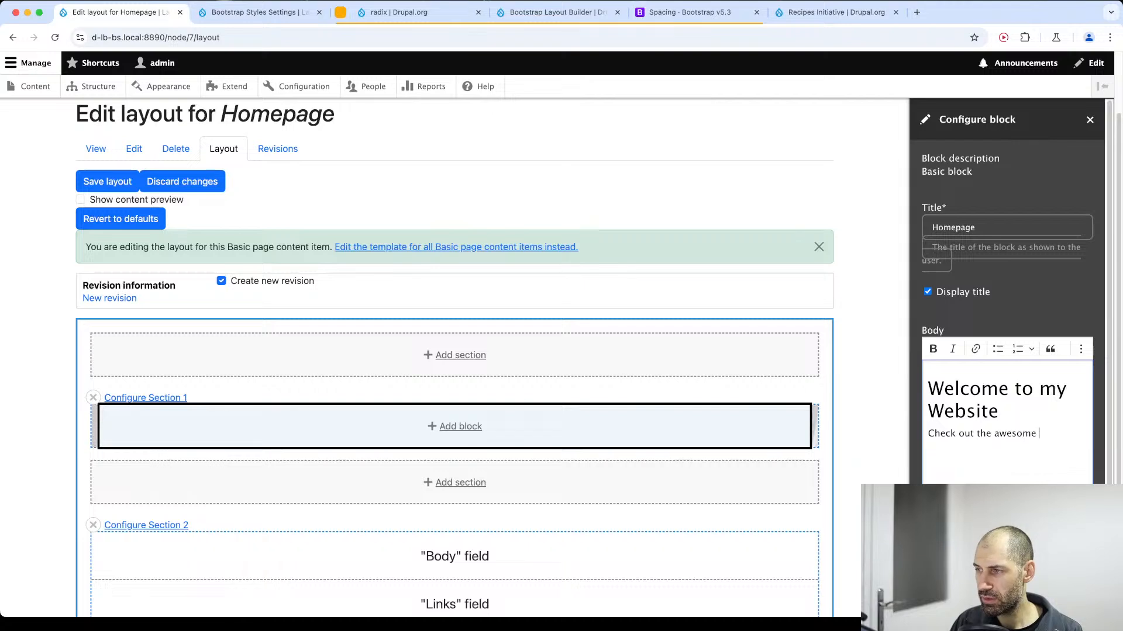
pyautogui.write('photos.')
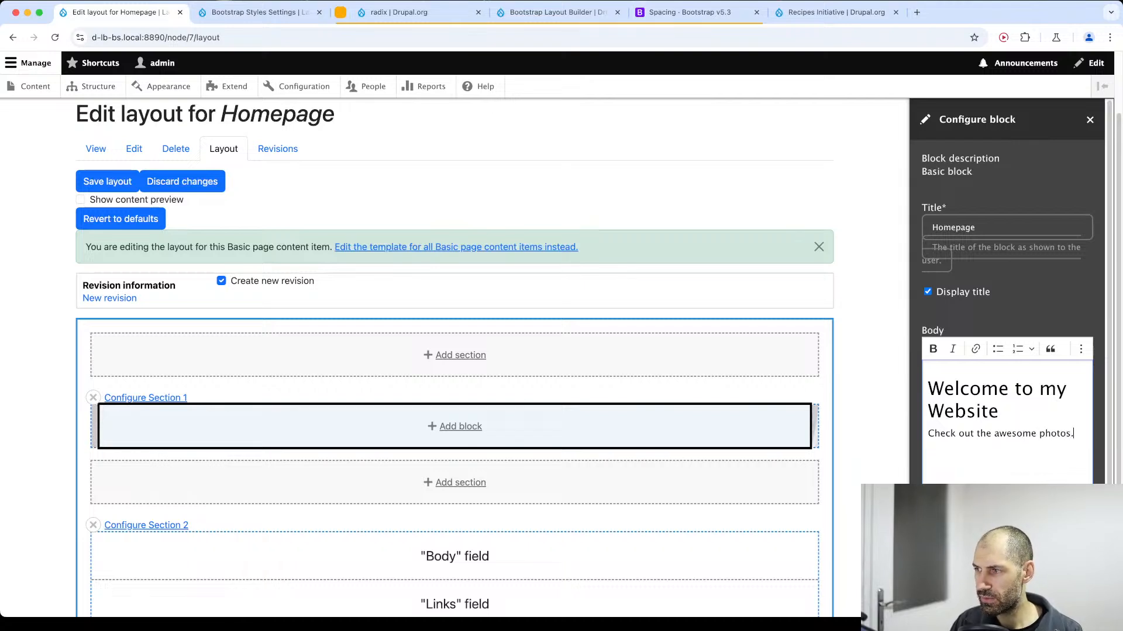
pyautogui.scroll(-1, 1007, 410)
pyautogui.click(949, 591)
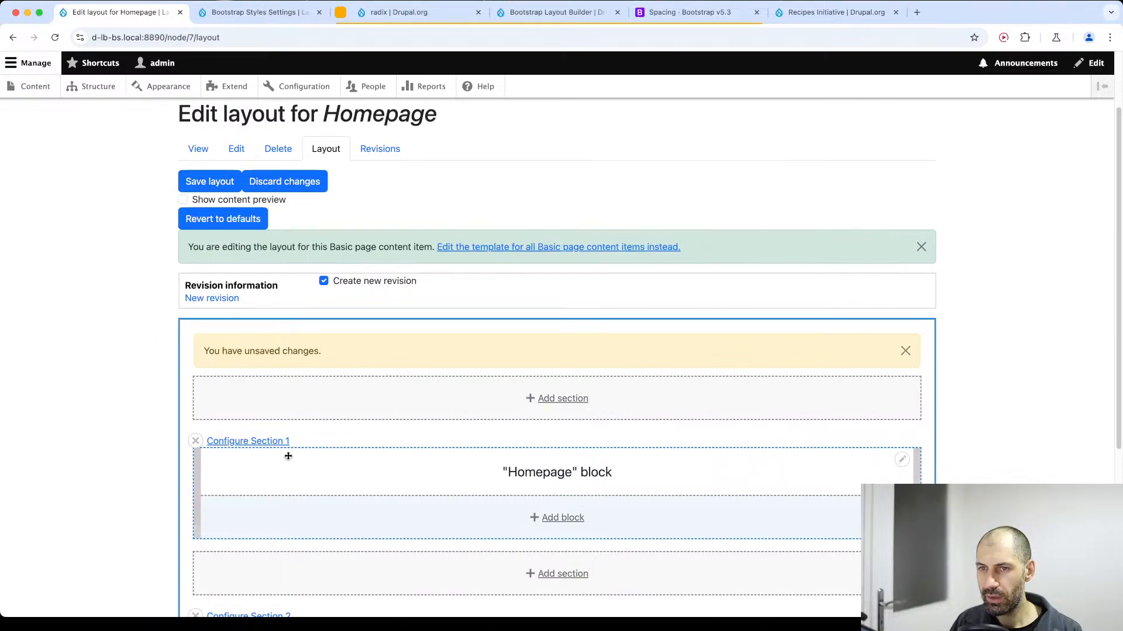
# Try the Contain size for Section 1's background image, restore Cover and update the section.
pyautogui.click(261, 443)
pyautogui.click(1018, 172)
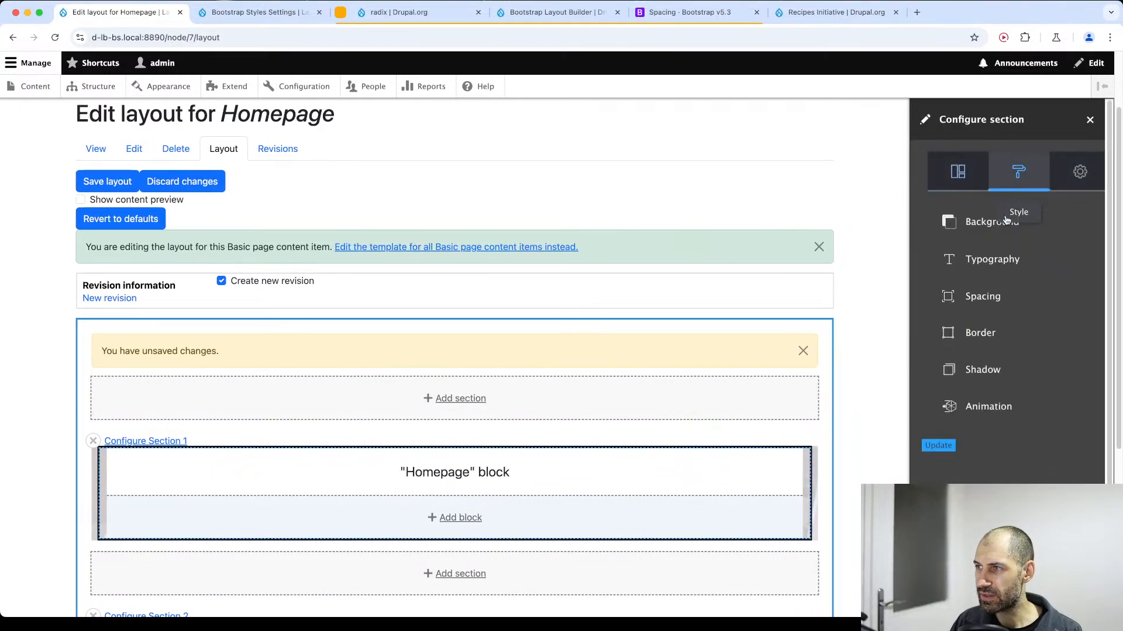
pyautogui.click(1002, 222)
pyautogui.scroll(-5, 995, 351)
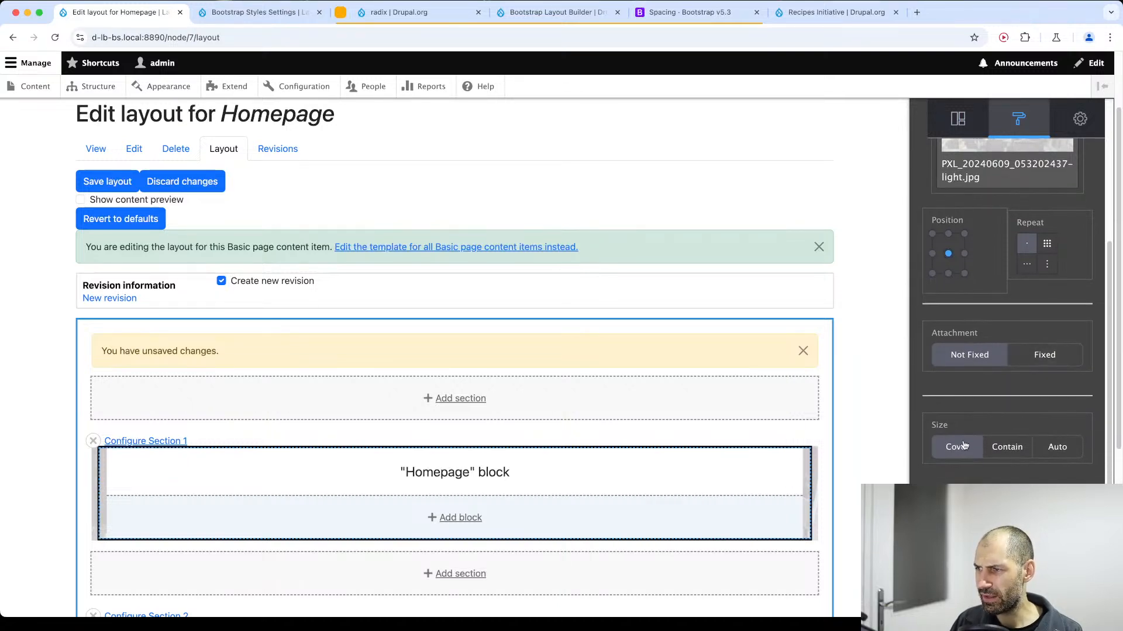
pyautogui.click(1002, 449)
pyautogui.scroll(-1, 974, 436)
pyautogui.click(956, 428)
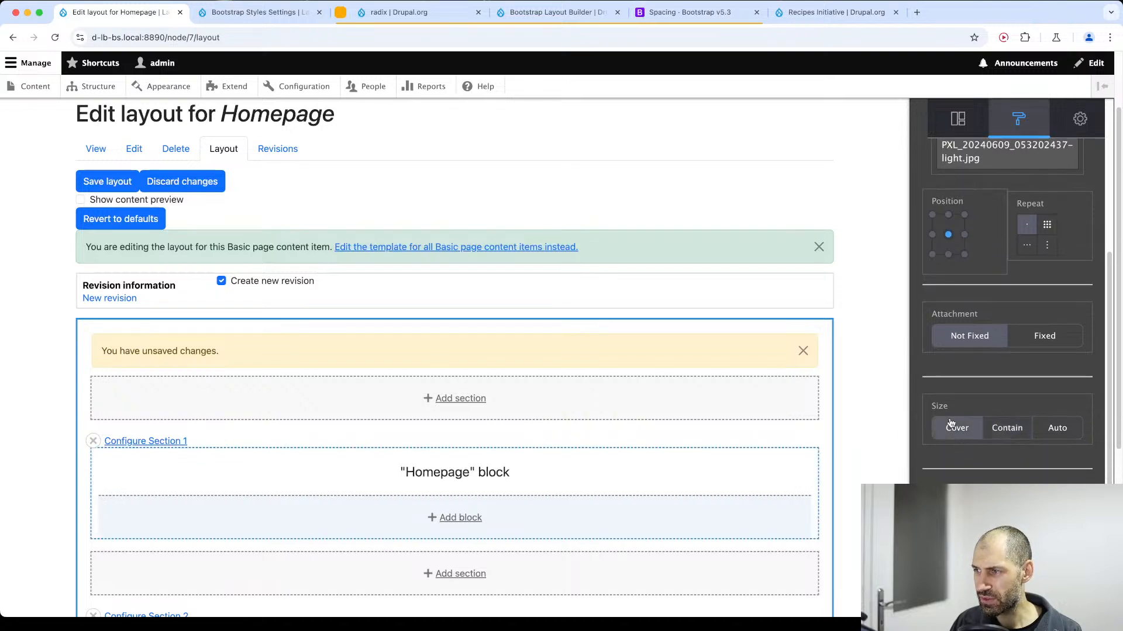
pyautogui.scroll(-5, 964, 433)
pyautogui.click(959, 588)
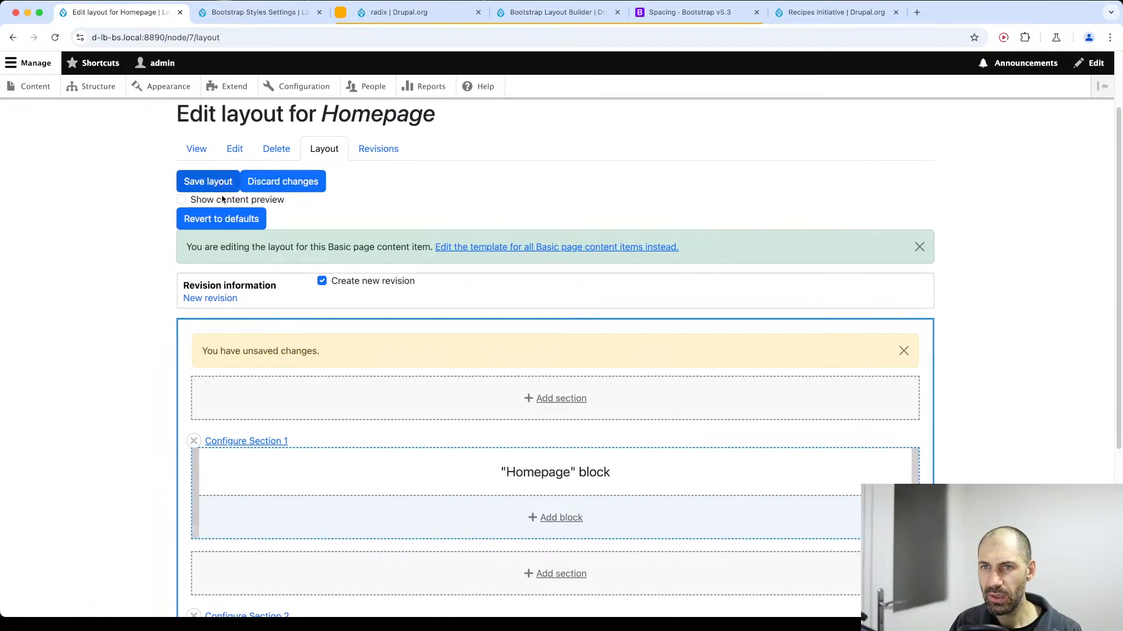
# Save the Homepage layout and check the block's title and text over the background image on the page.
pyautogui.click(213, 182)
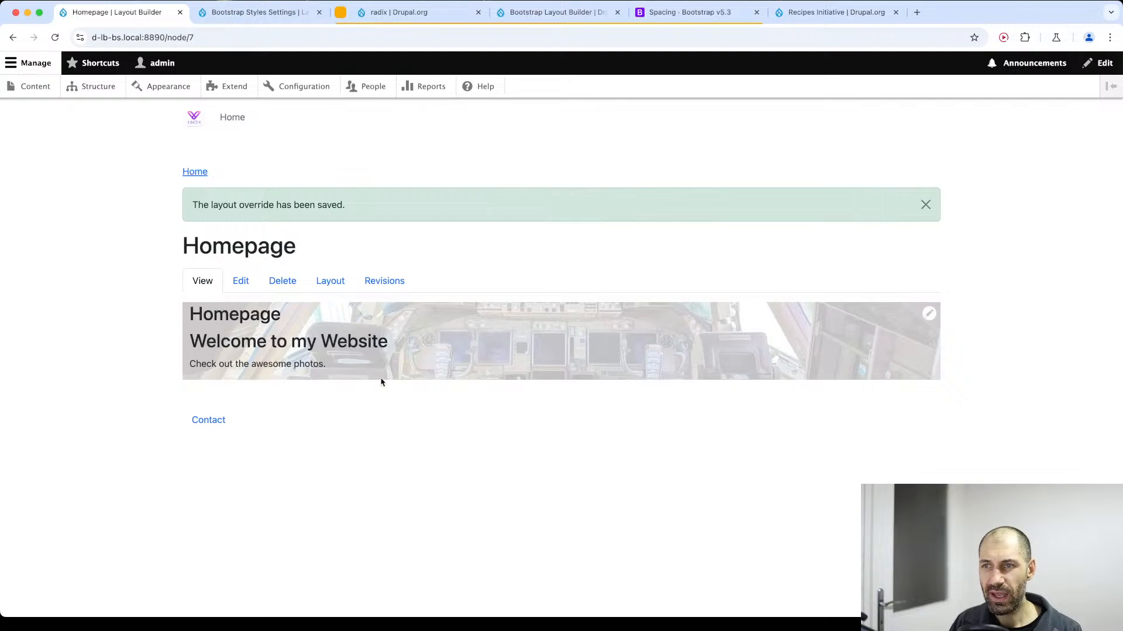
pyautogui.moveTo(412, 363); pyautogui.dragTo(185, 321)
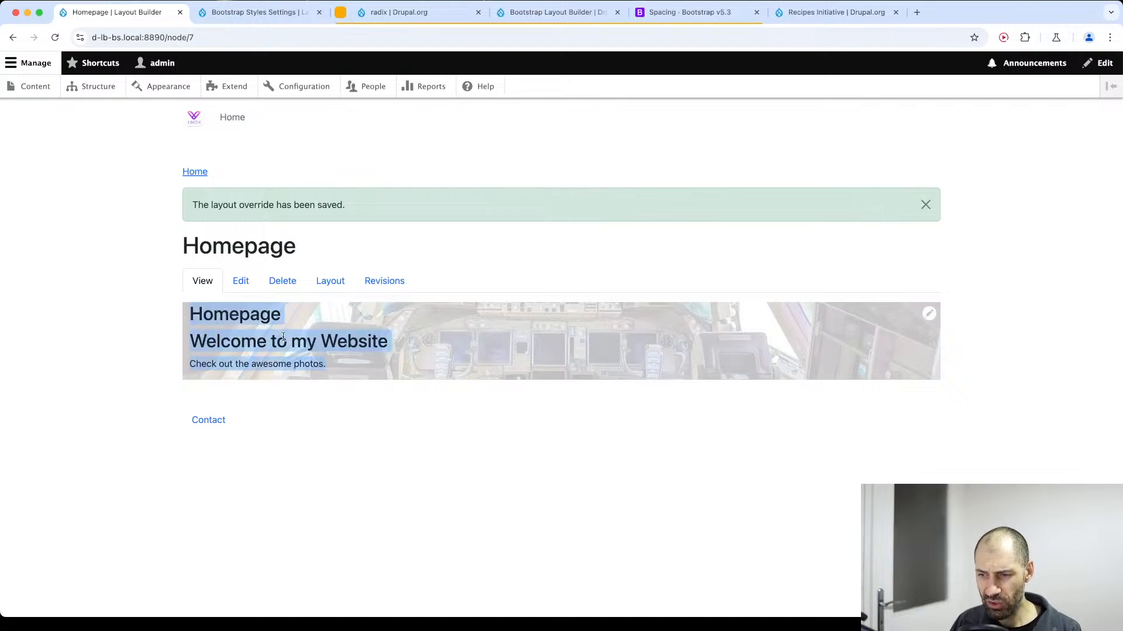
pyautogui.click(337, 344)
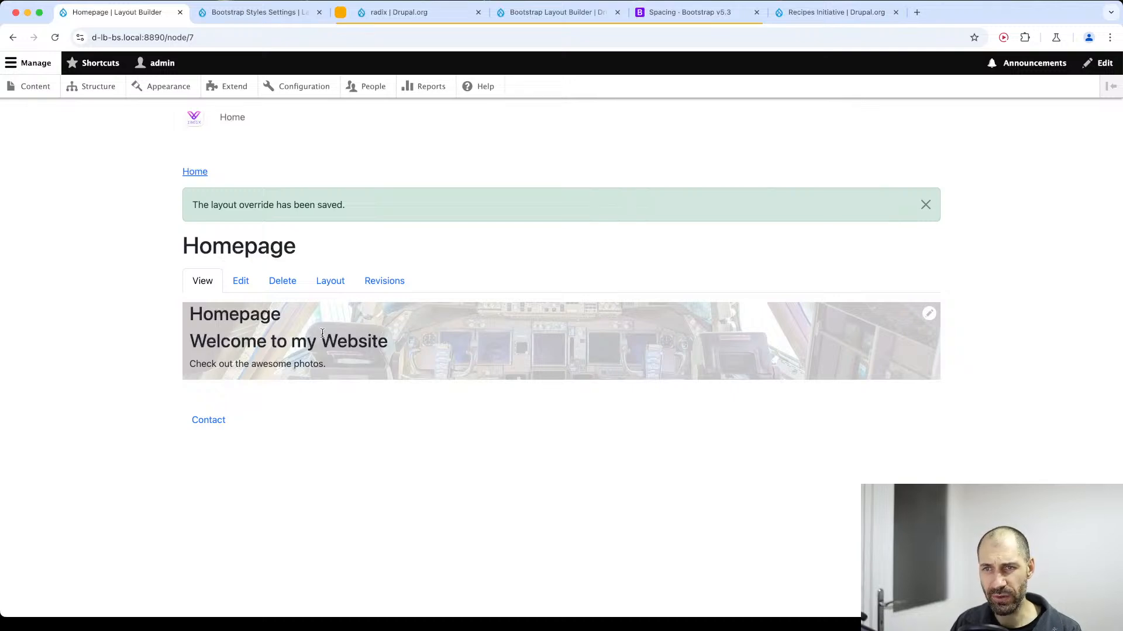
pyautogui.doubleClick(222, 310)
pyautogui.rightClick(242, 310)
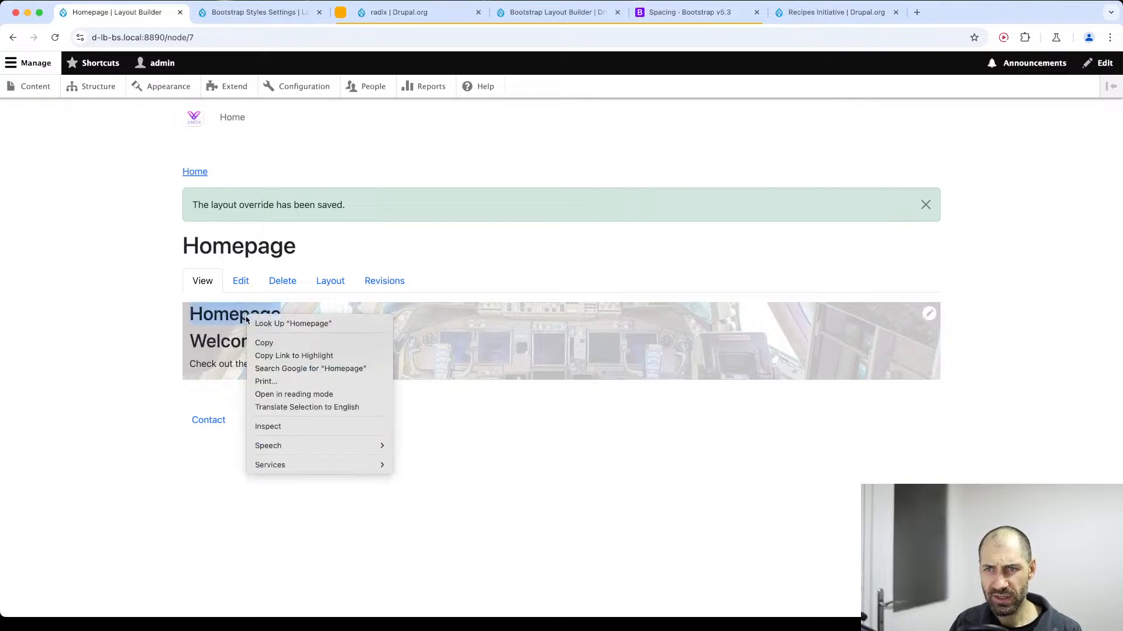
pyautogui.click(269, 344)
# Return to the Homepage layout, turn off Display title for the "Homepage" block in Section 1 and update the block.
pyautogui.click(335, 285)
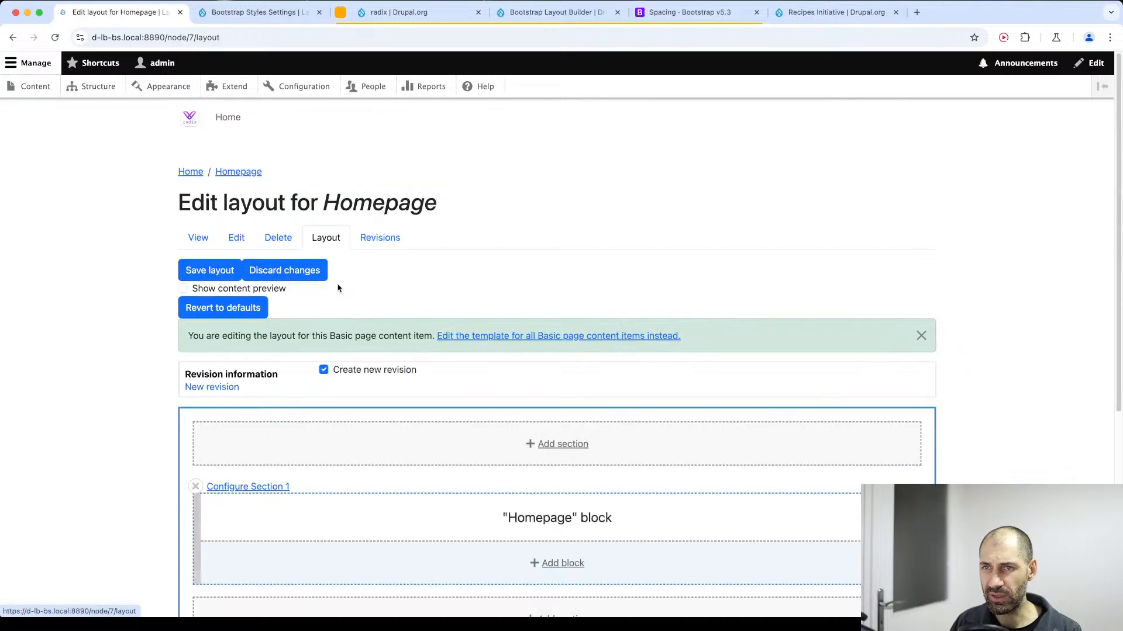
pyautogui.scroll(-4, 273, 494)
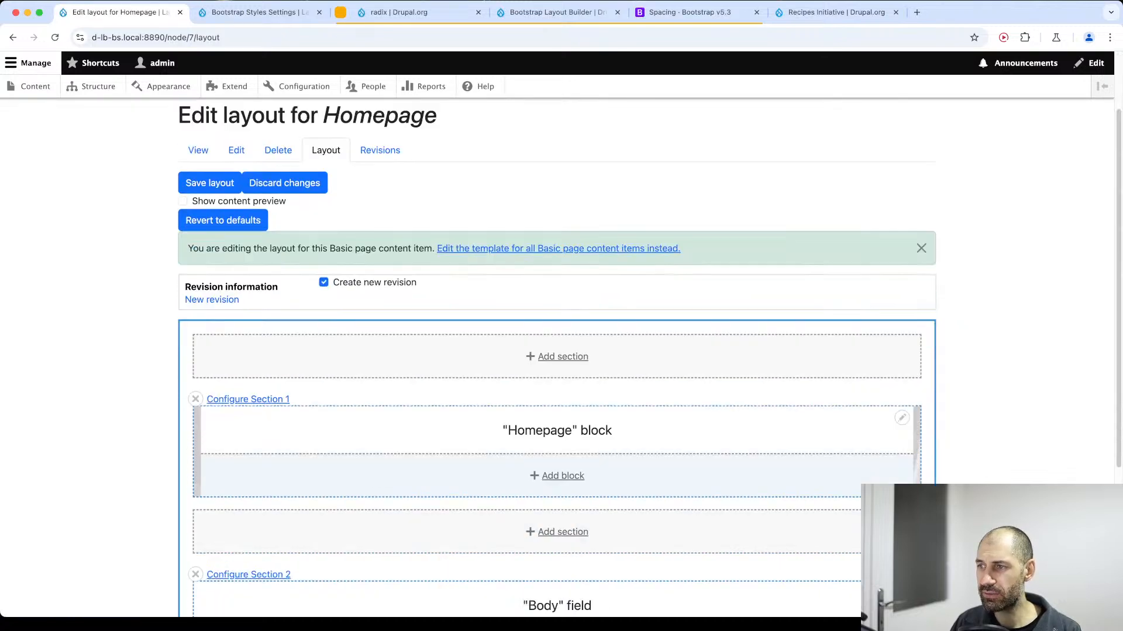
pyautogui.click(903, 292)
pyautogui.click(872, 310)
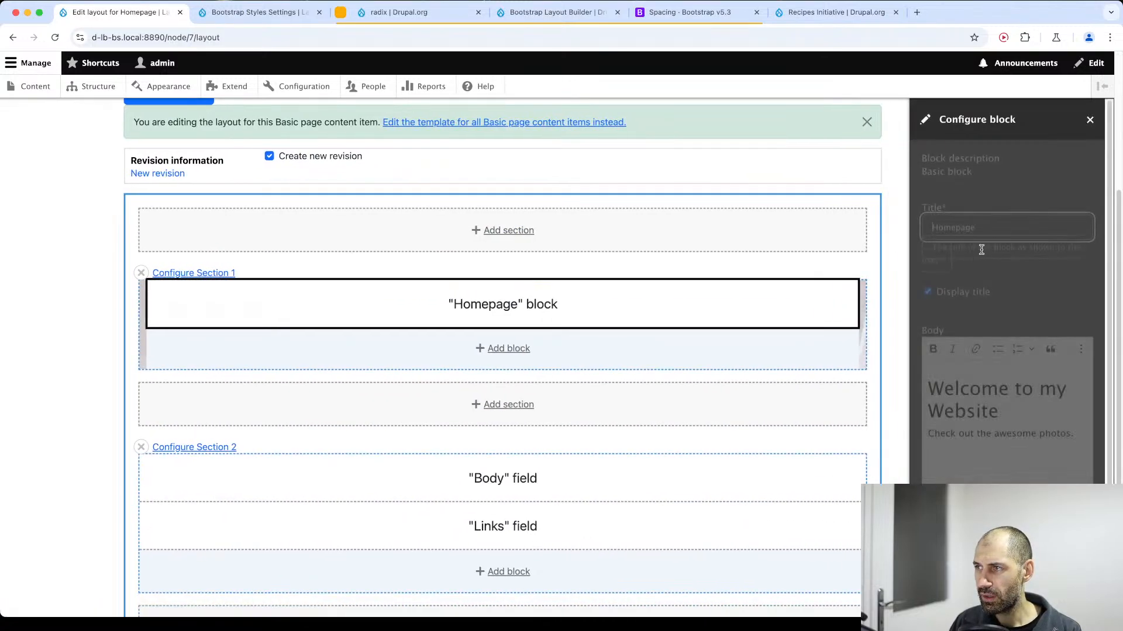
pyautogui.click(959, 292)
pyautogui.scroll(-1, 959, 295)
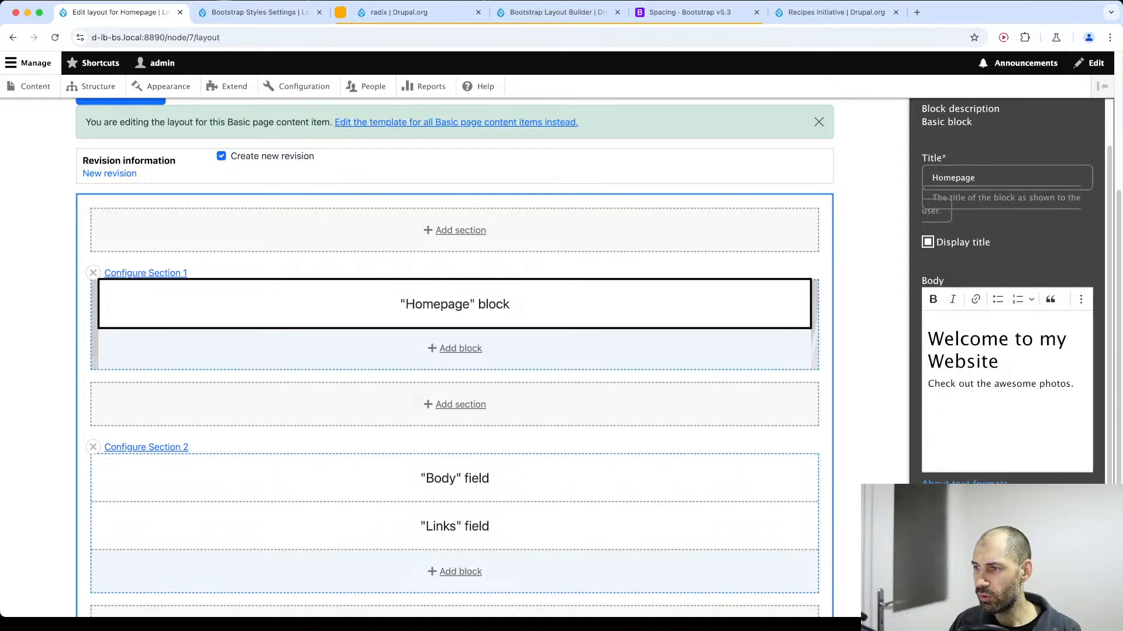
pyautogui.click(959, 587)
pyautogui.scroll(-3, 959, 561)
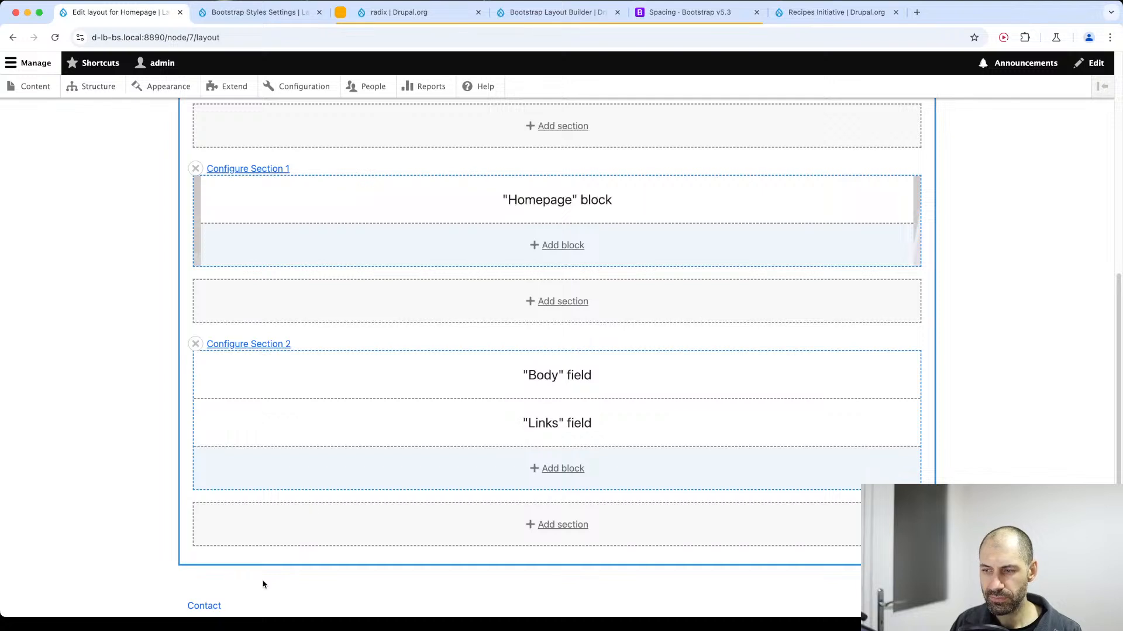
pyautogui.press('super+Tab')
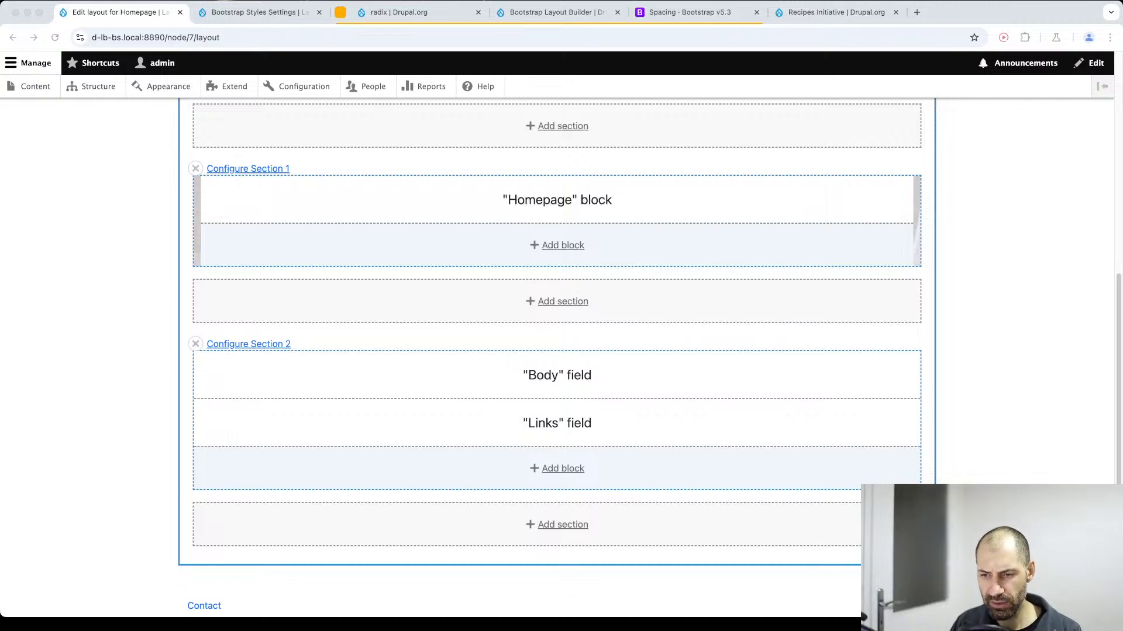
# Save the Homepage layout and check the block's heading on the page without its title.
pyautogui.press('super+Tab')
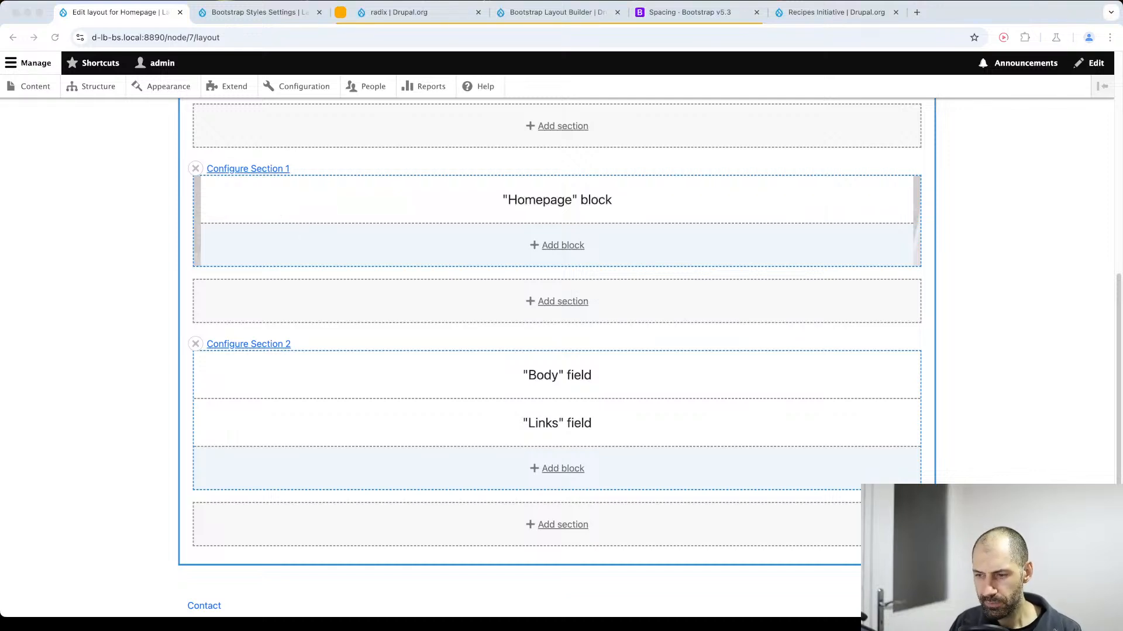
pyautogui.click(907, 350)
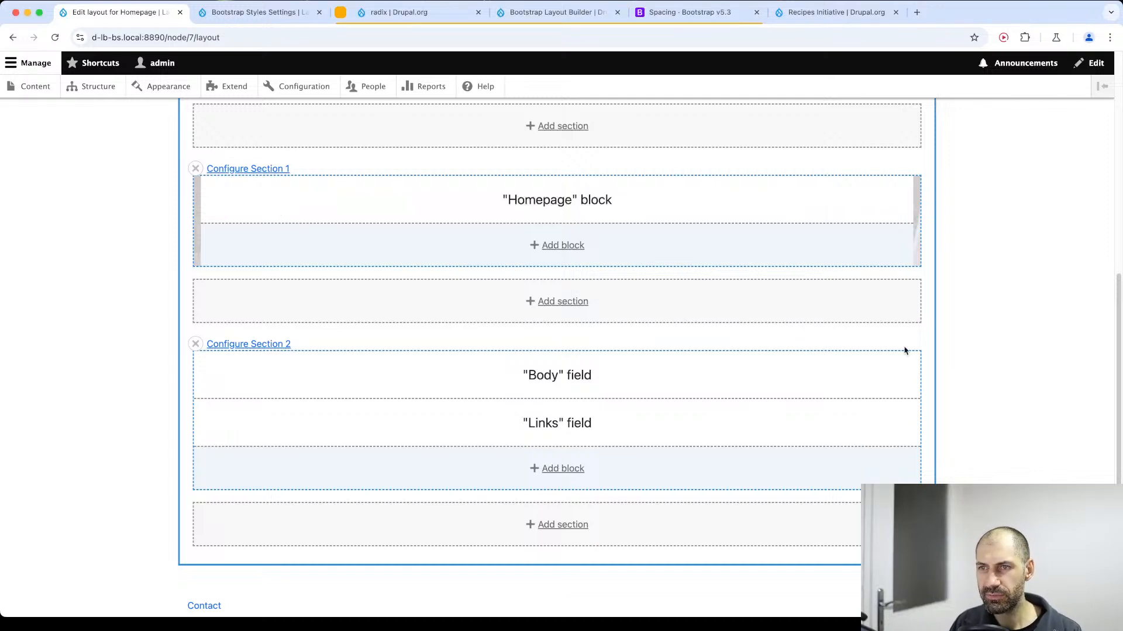
pyautogui.scroll(3, 226, 316)
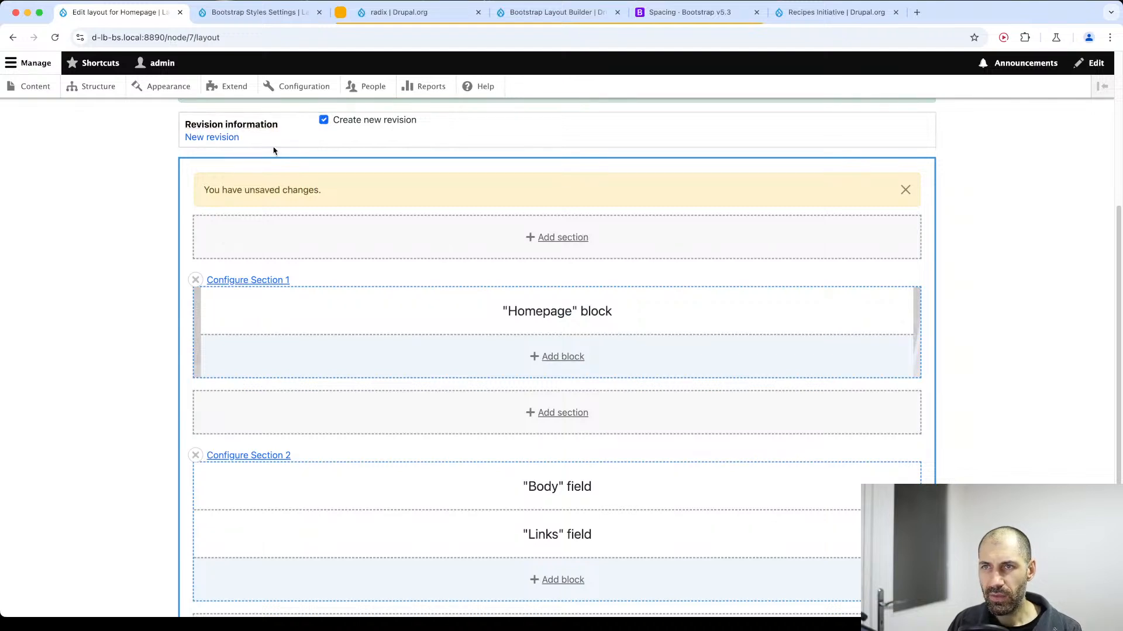
pyautogui.scroll(5, 273, 151)
pyautogui.click(215, 268)
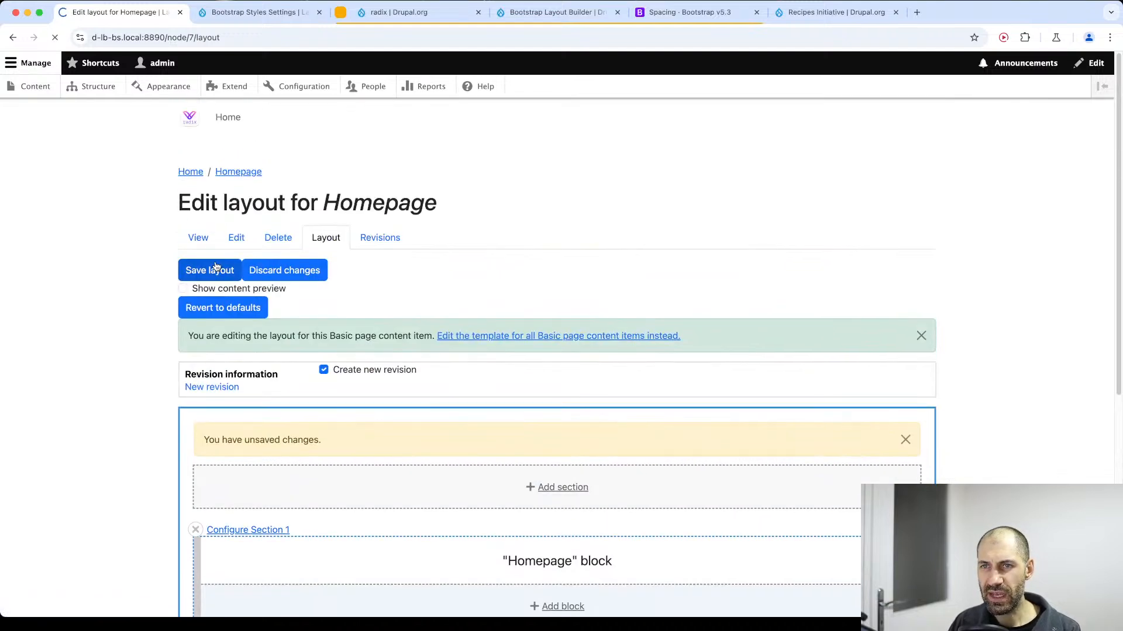
pyautogui.moveTo(389, 316); pyautogui.dragTo(209, 304)
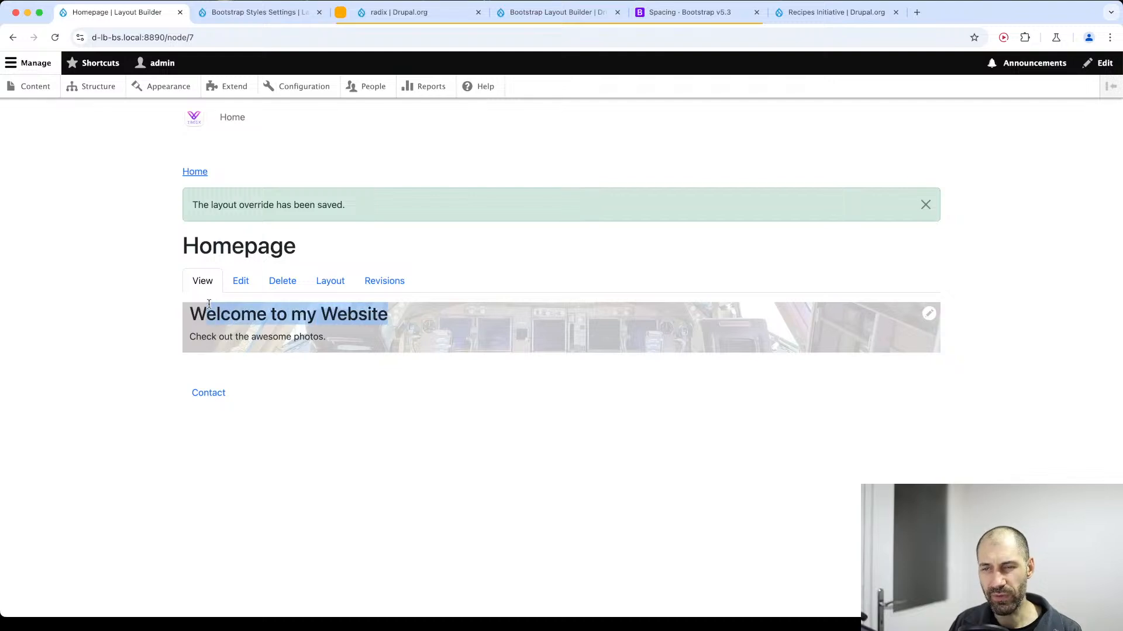
pyautogui.click(316, 316)
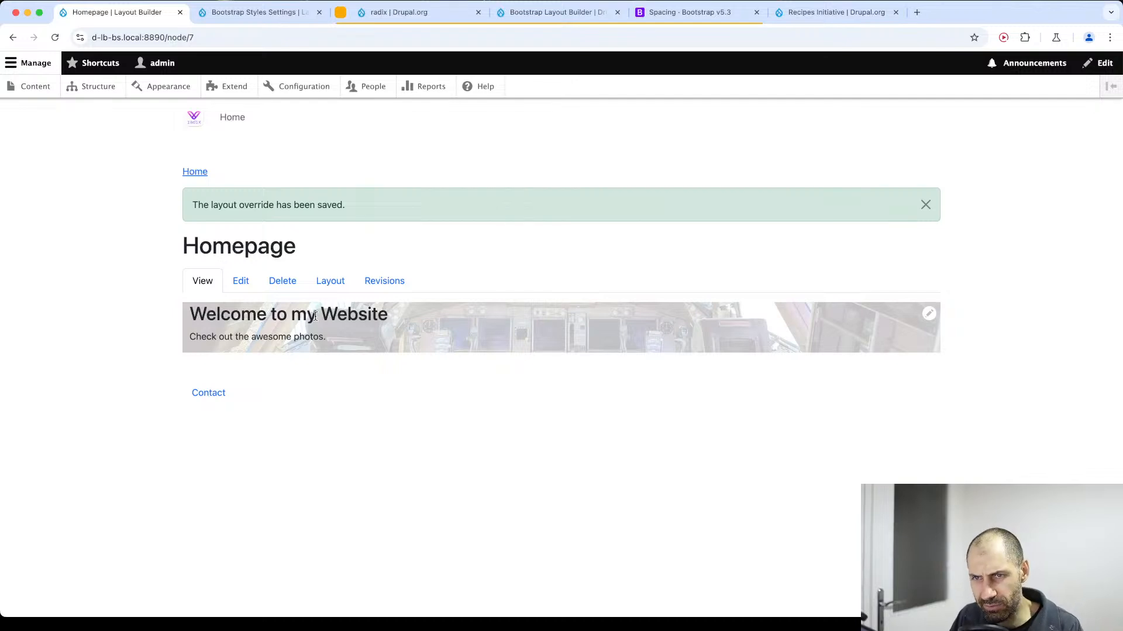
# Reopen the Homepage layout and set Section 1's top padding to 24 in its spacing styles.
pyautogui.click(330, 281)
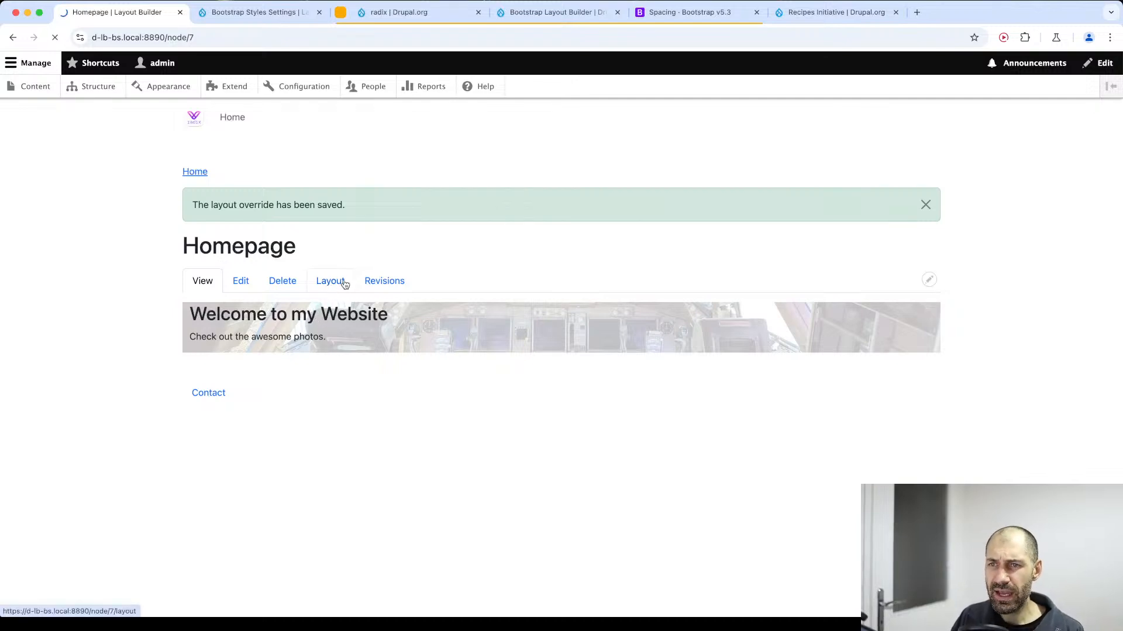
pyautogui.scroll(-1, 877, 409)
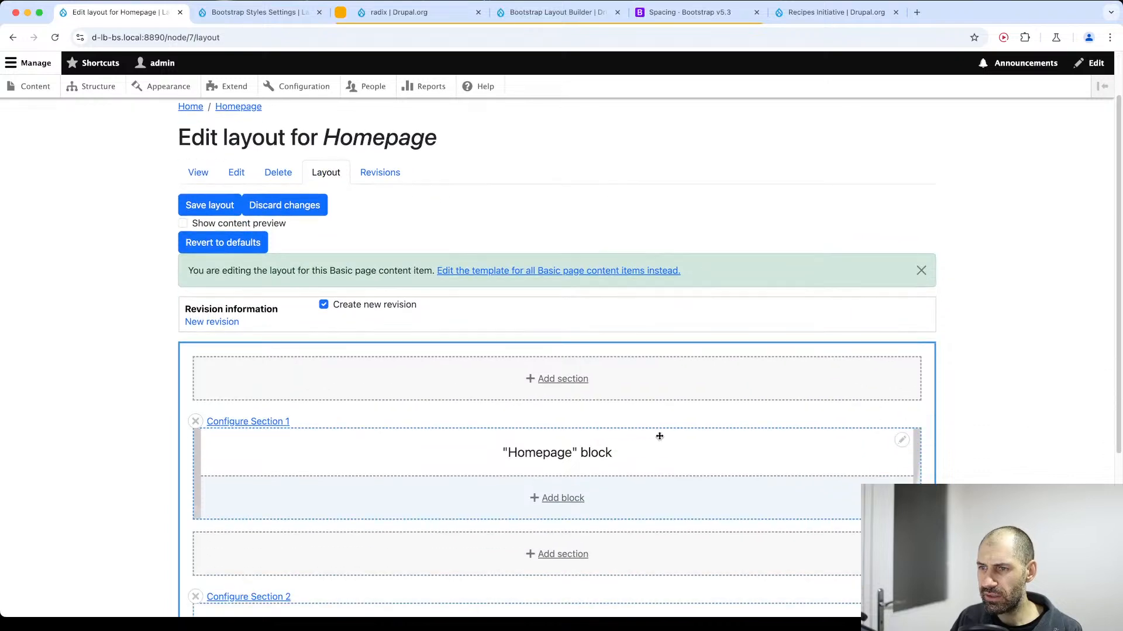
pyautogui.click(246, 425)
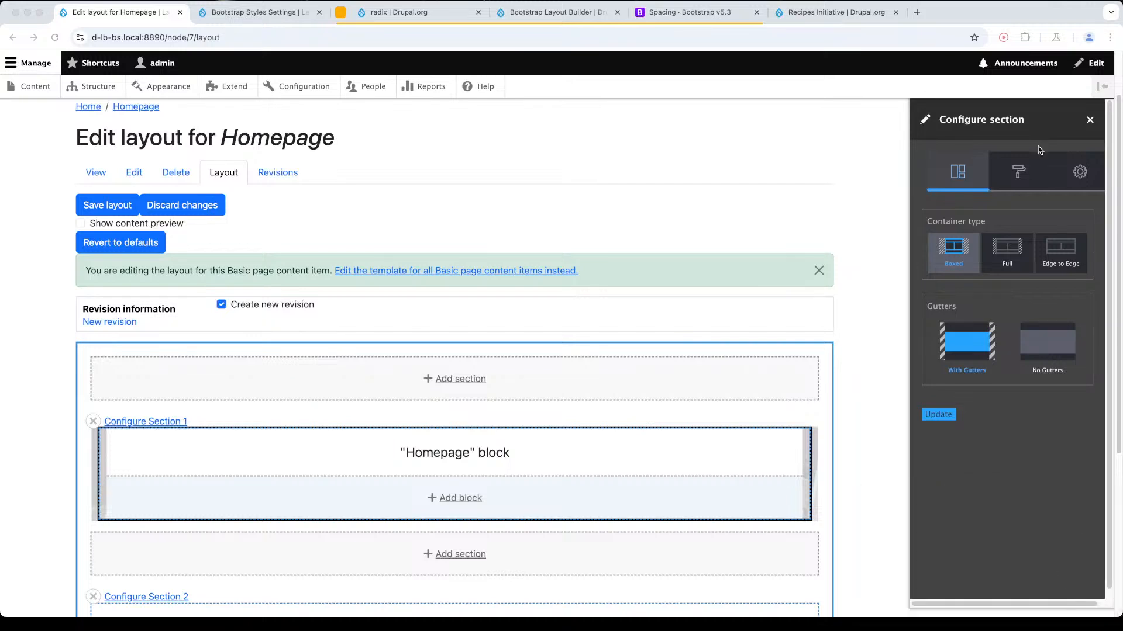
pyautogui.click(1024, 168)
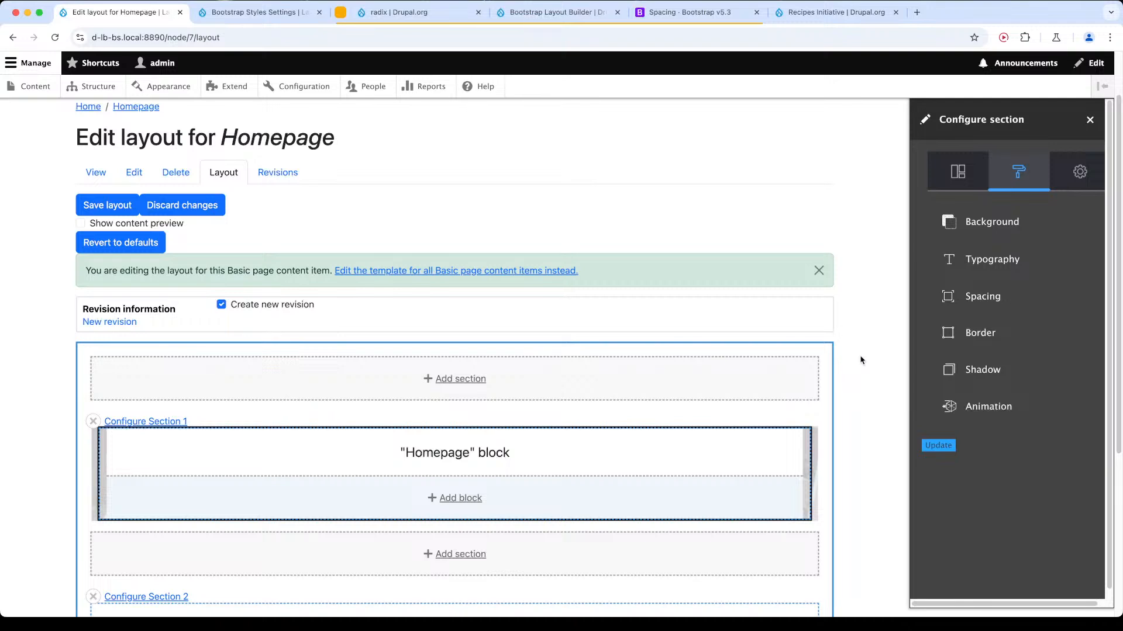
pyautogui.click(984, 296)
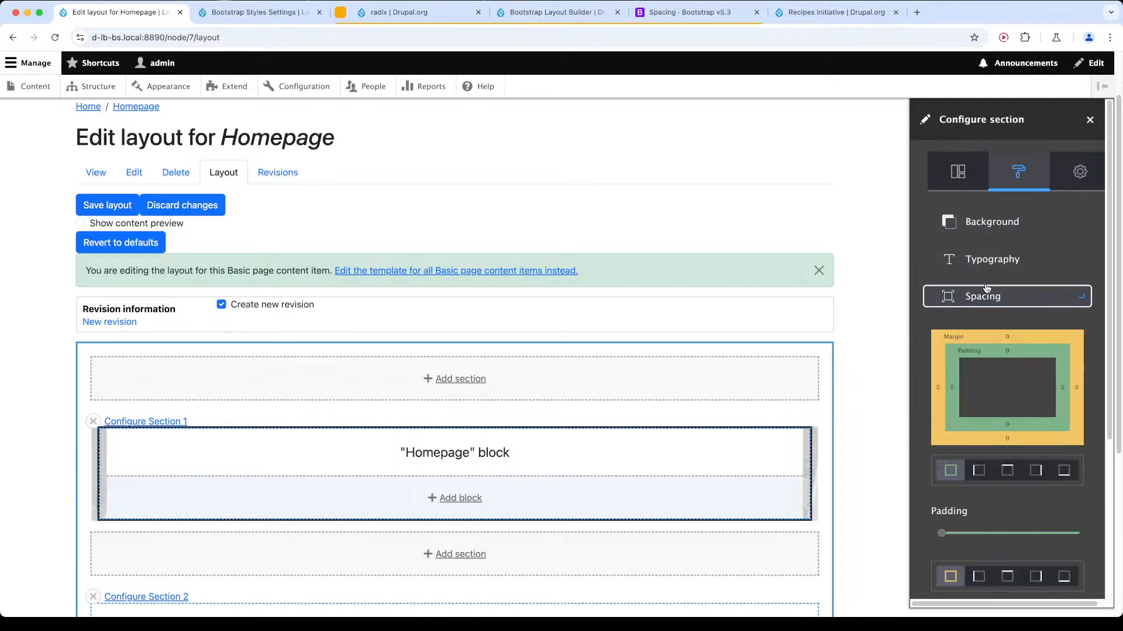
pyautogui.scroll(-5, 988, 245)
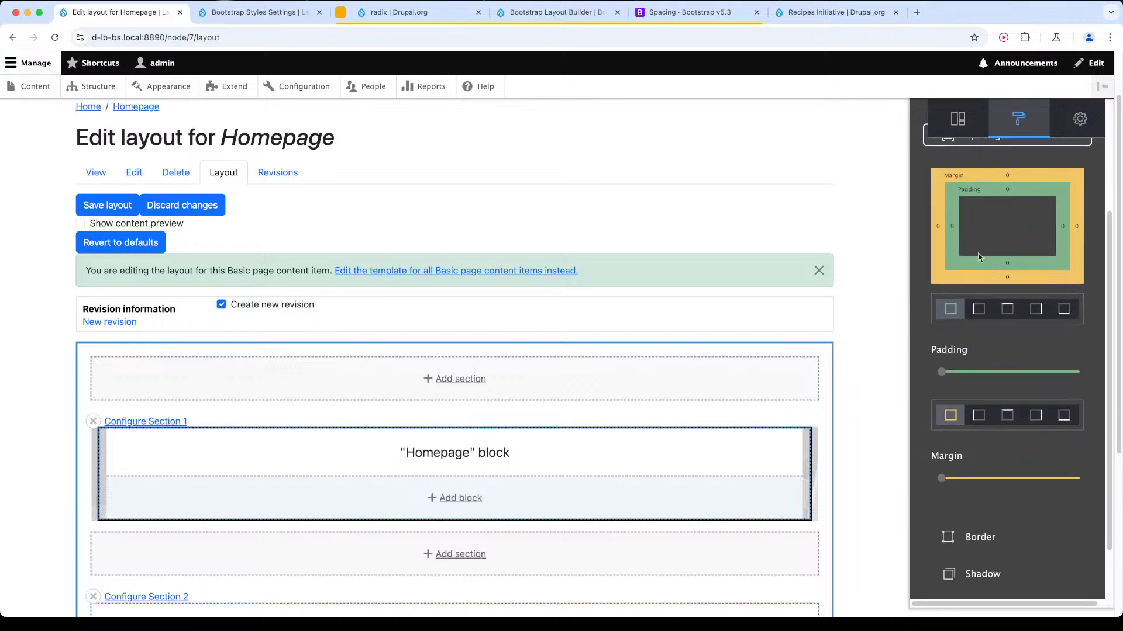
pyautogui.click(1007, 309)
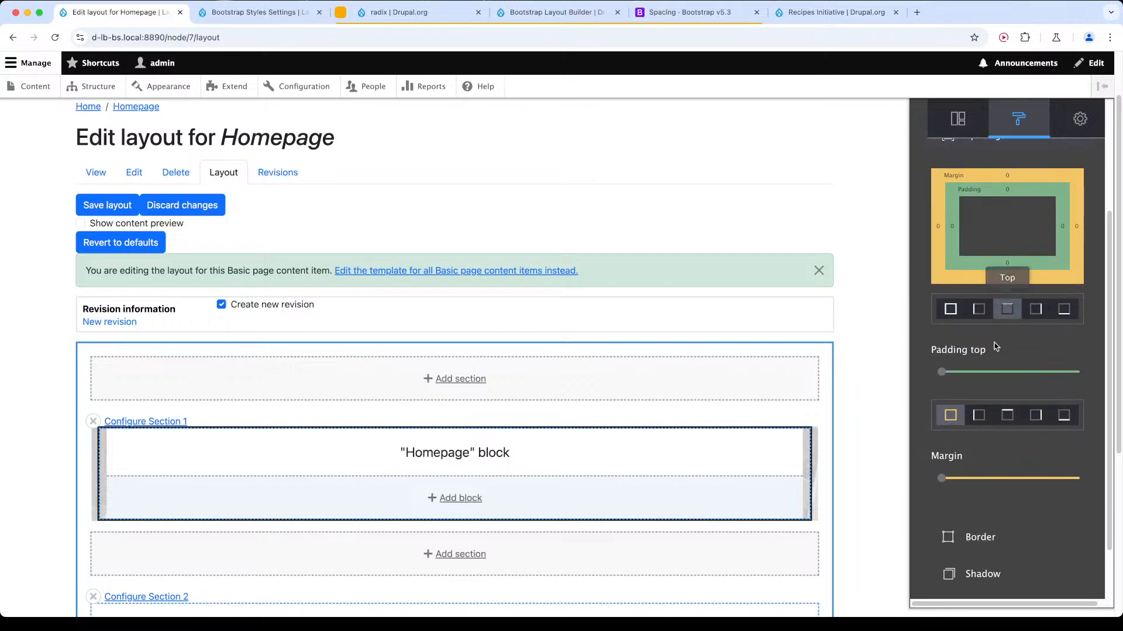
pyautogui.moveTo(945, 373); pyautogui.dragTo(1037, 375)
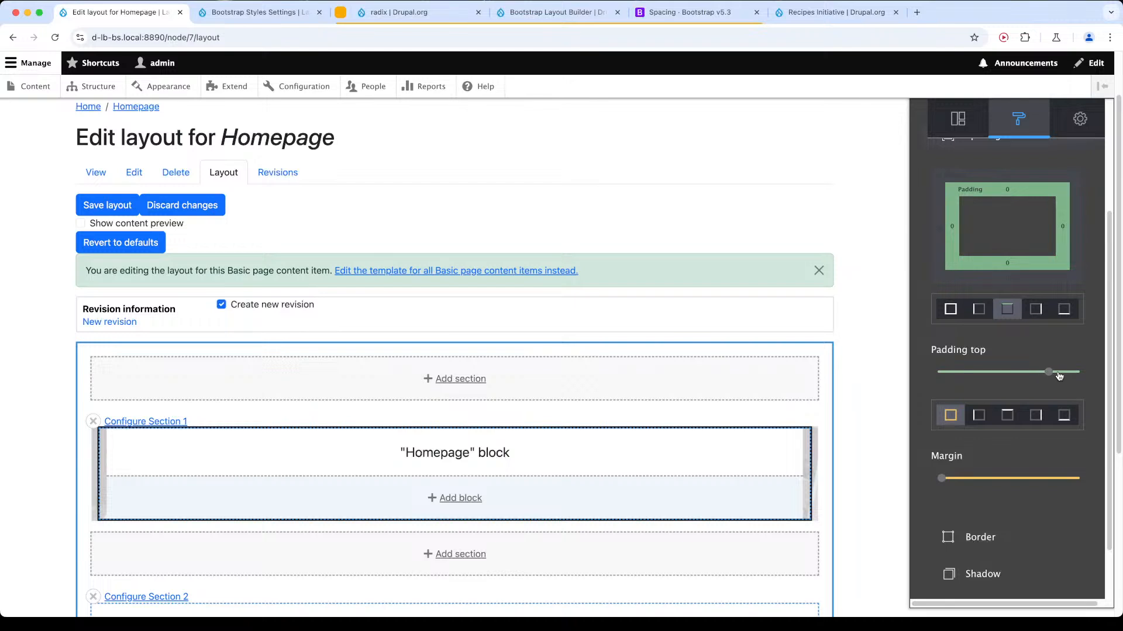
# Set Section 1's bottom padding to 16 and its bottom margin to 32.
pyautogui.click(1063, 308)
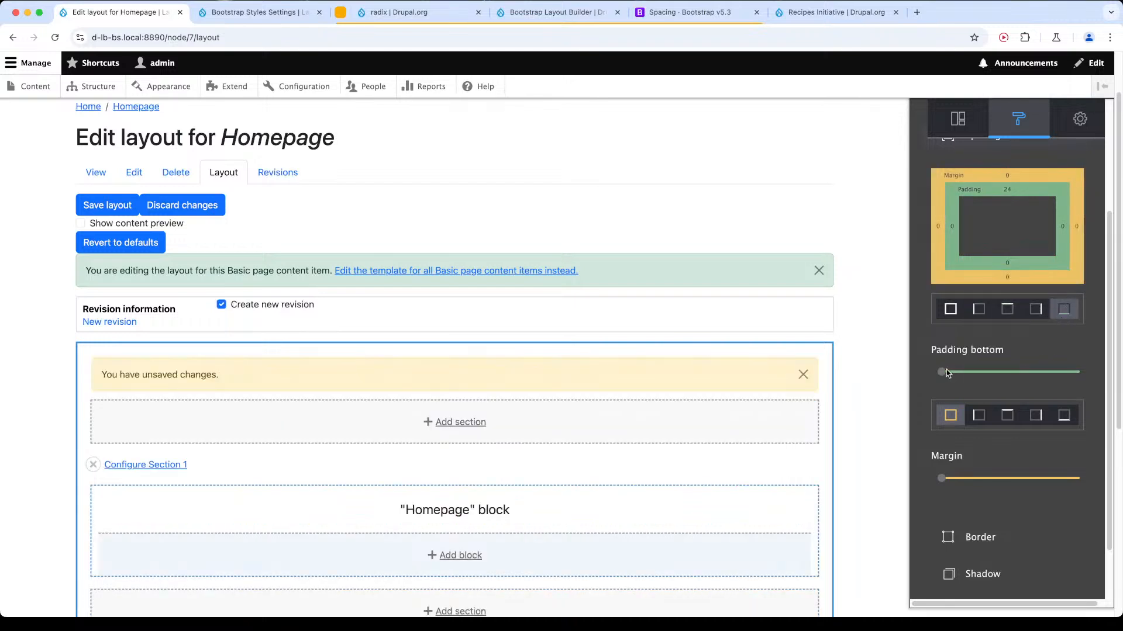
pyautogui.moveTo(946, 373); pyautogui.dragTo(1028, 370)
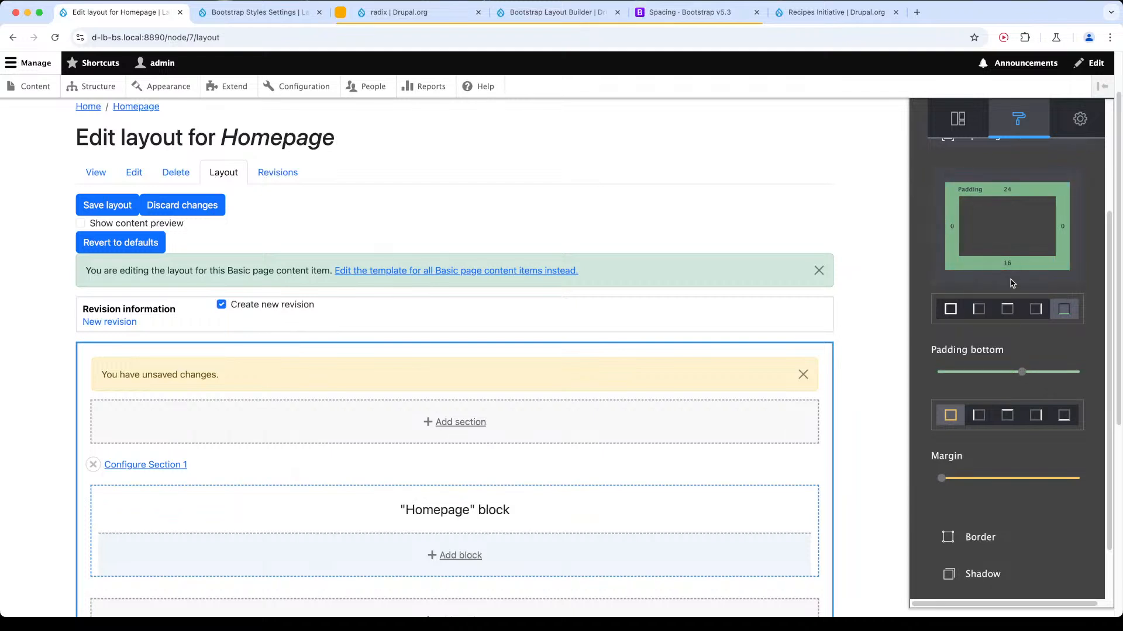
pyautogui.click(1064, 415)
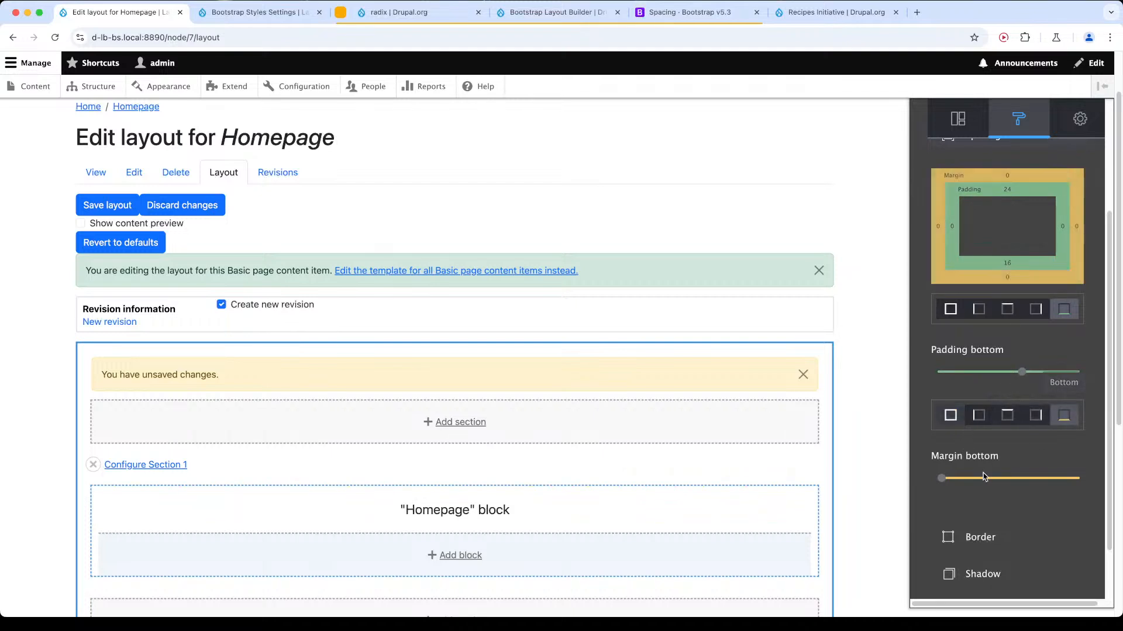
pyautogui.moveTo(943, 479); pyautogui.dragTo(993, 481)
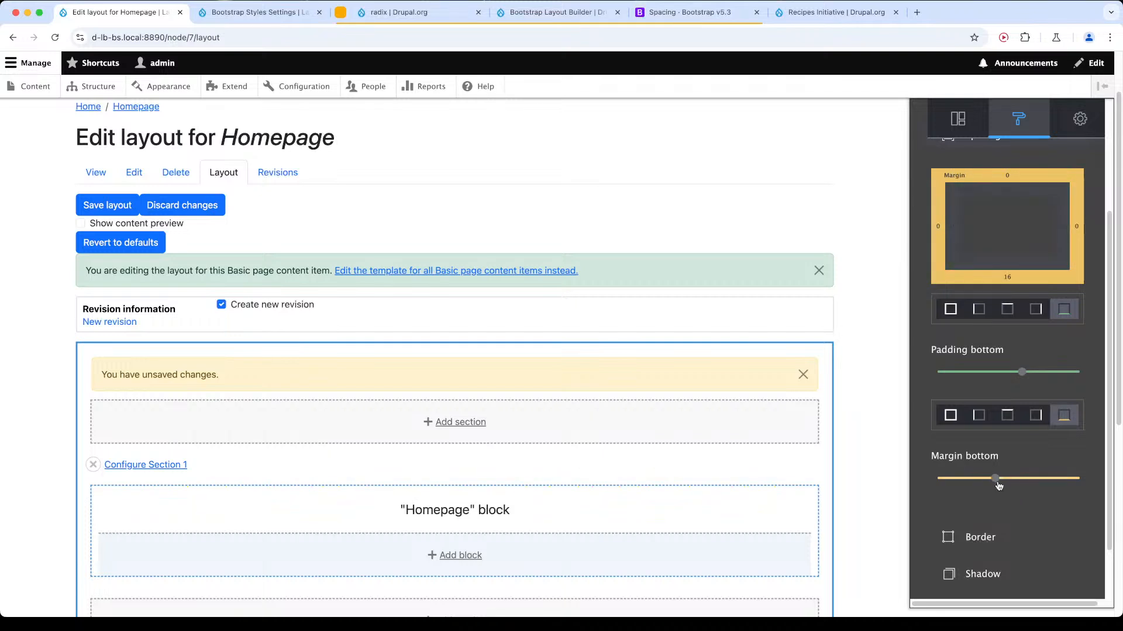
# Give Section 1 a thin solid red border on all sides.
pyautogui.scroll(-3, 1009, 488)
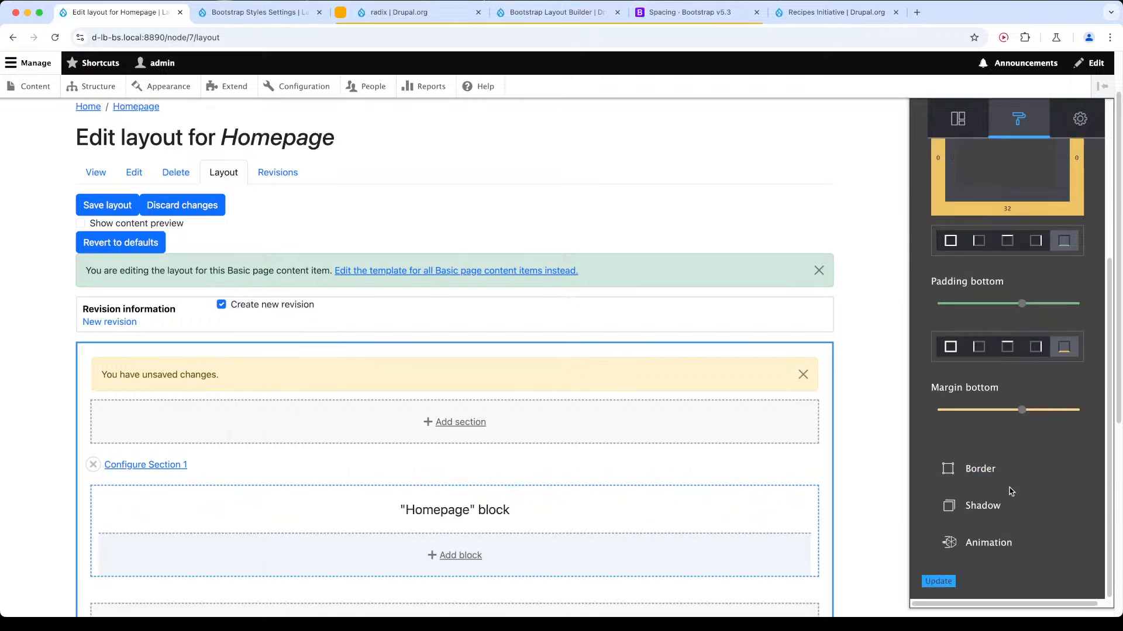
pyautogui.click(1006, 473)
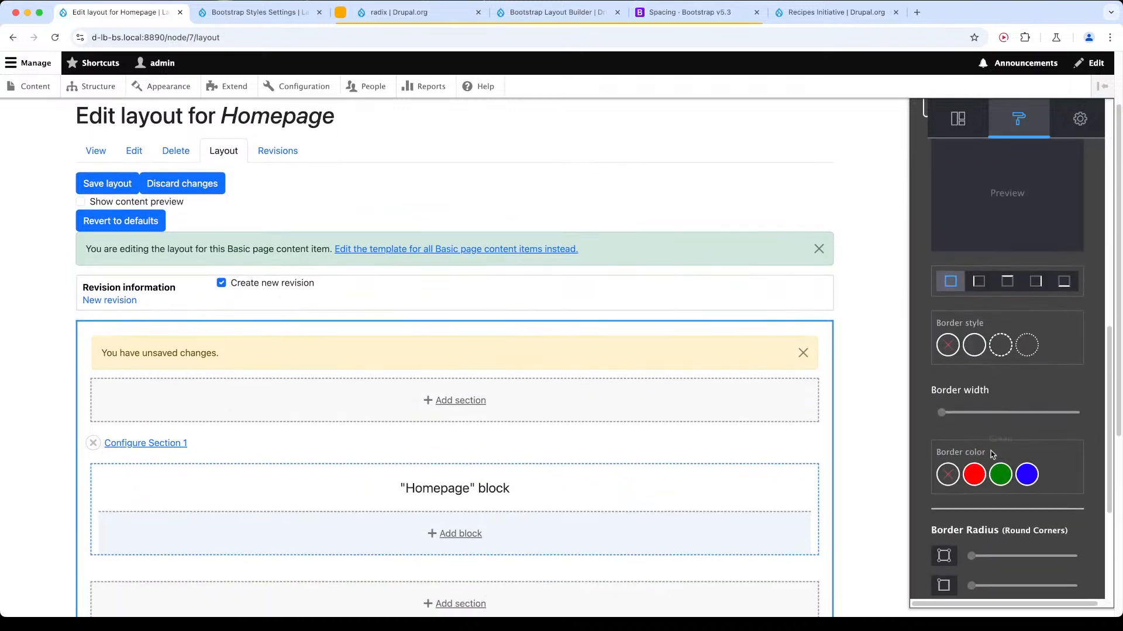
pyautogui.click(973, 347)
pyautogui.click(973, 476)
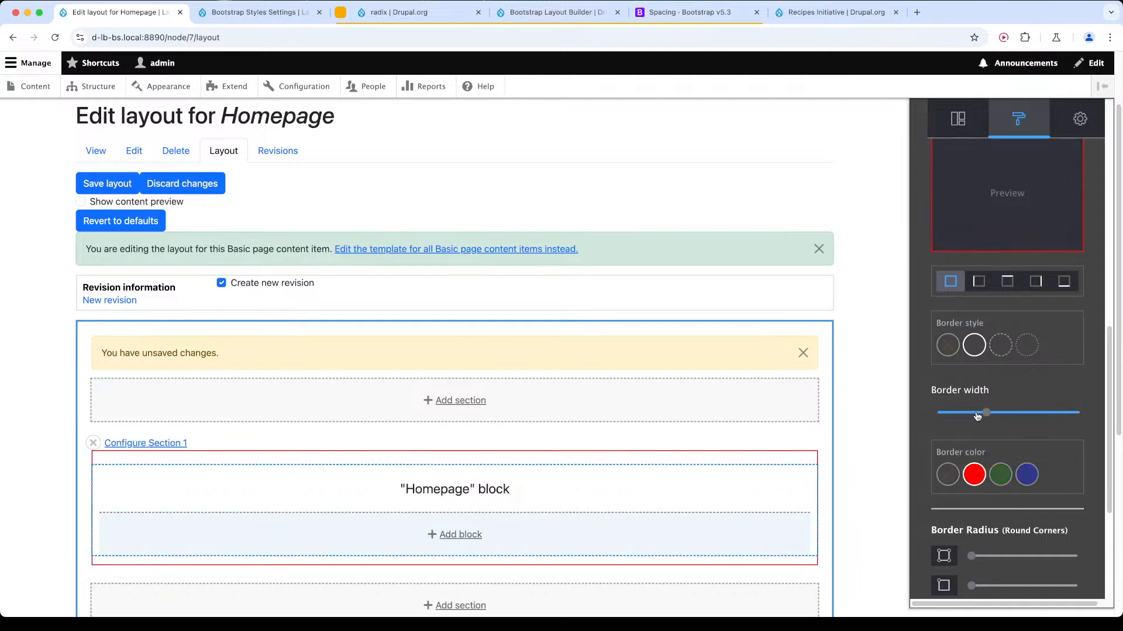
pyautogui.scroll(10, 975, 395)
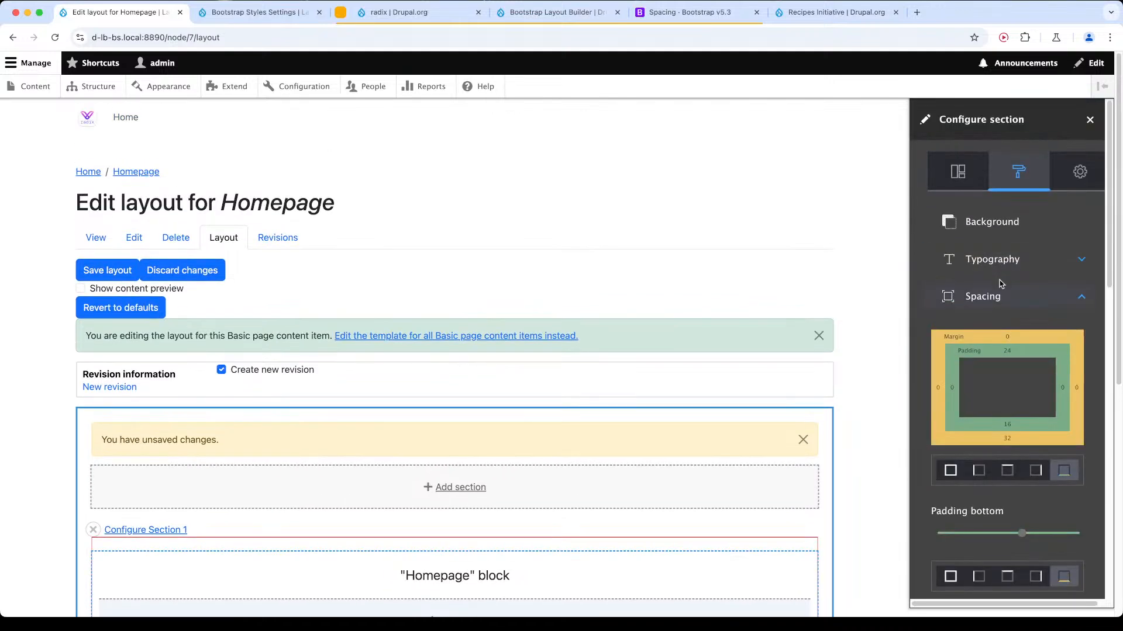
pyautogui.click(998, 220)
pyautogui.scroll(-15, 1003, 351)
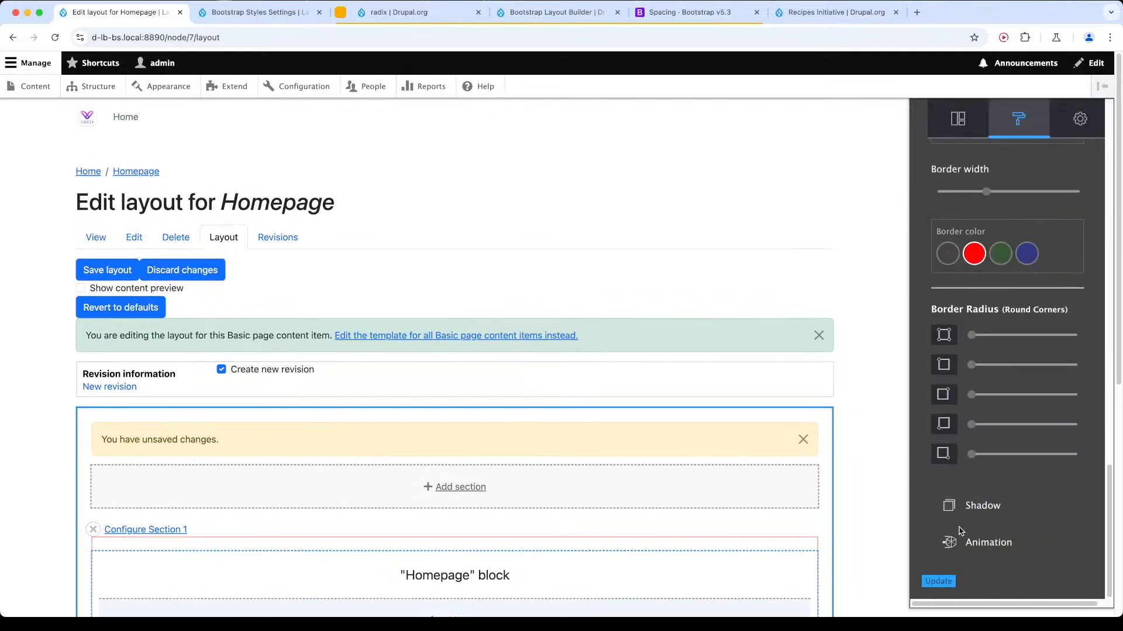
# Update Section 1 with the new spacing and border styles and save the Homepage layout.
pyautogui.click(937, 582)
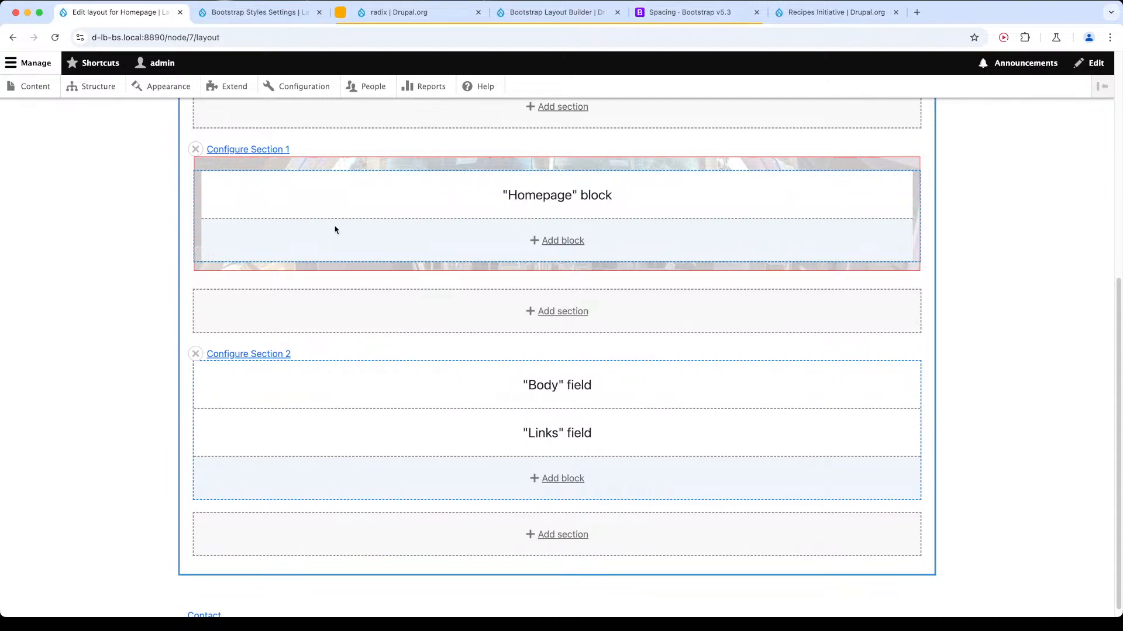
pyautogui.scroll(5, 263, 222)
pyautogui.click(184, 209)
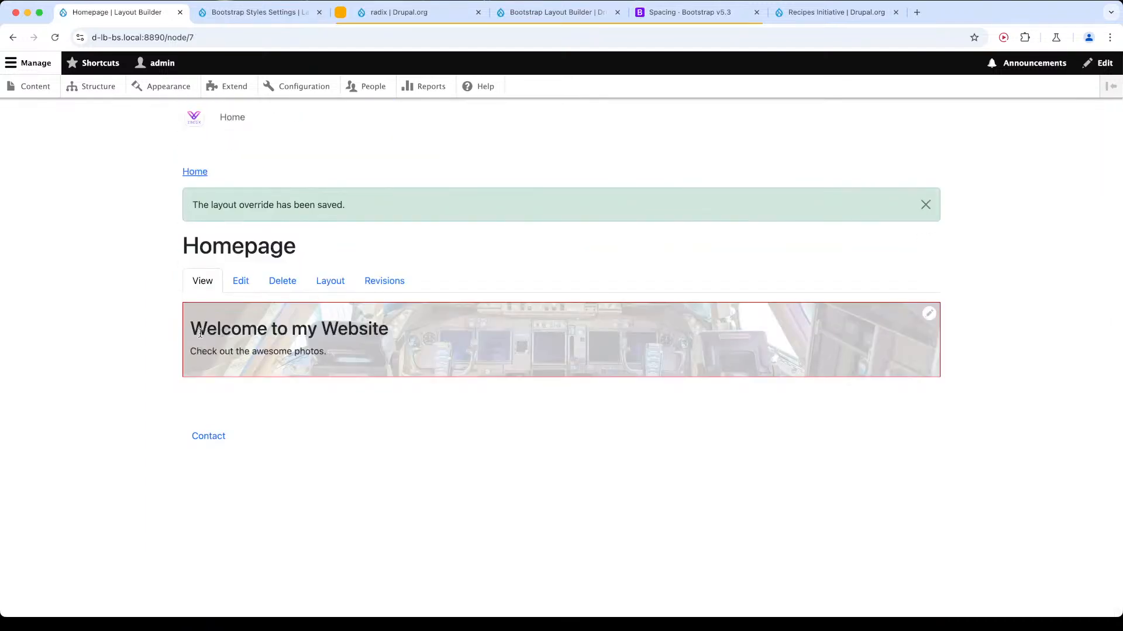
# Open the browser's developer tools, turn off device emulation and inspect the hero section's container element.
pyautogui.press('super+alt+i')
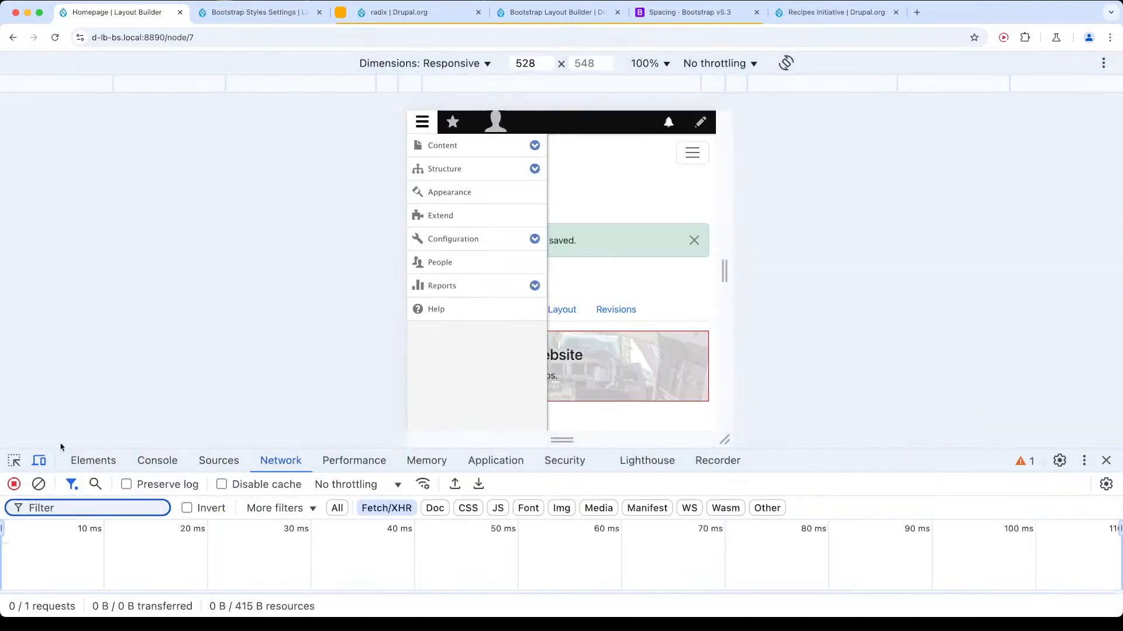
pyautogui.click(38, 461)
pyautogui.click(13, 461)
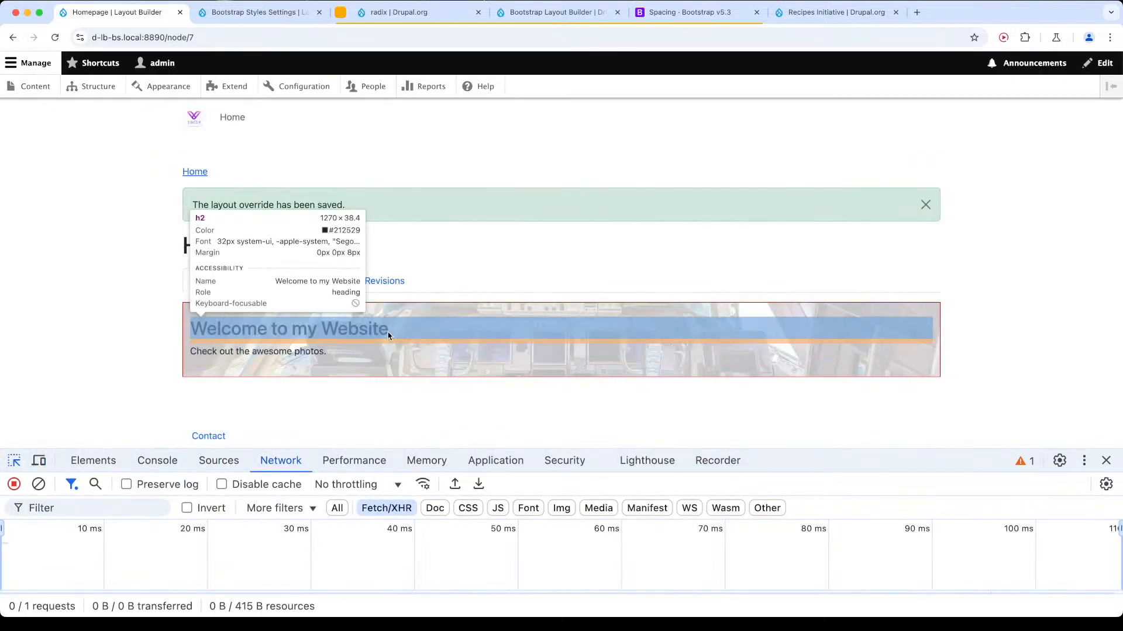
pyautogui.click(393, 319)
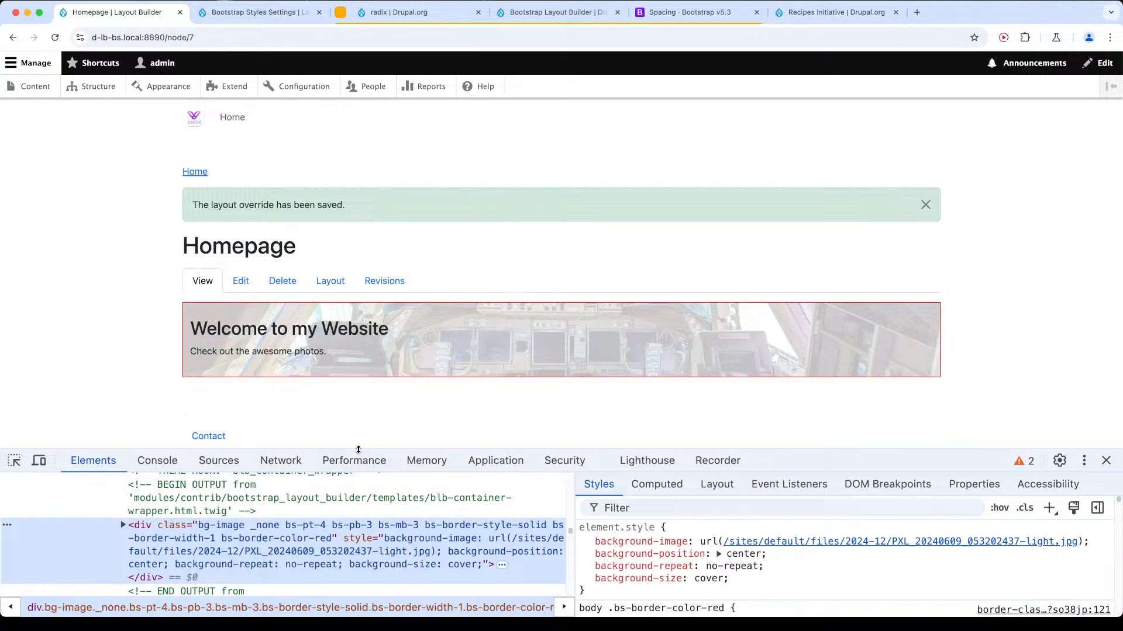
# Examine the padding and margin classes on the hero section's container div and close the developer tools.
pyautogui.moveTo(358, 450); pyautogui.dragTo(359, 408)
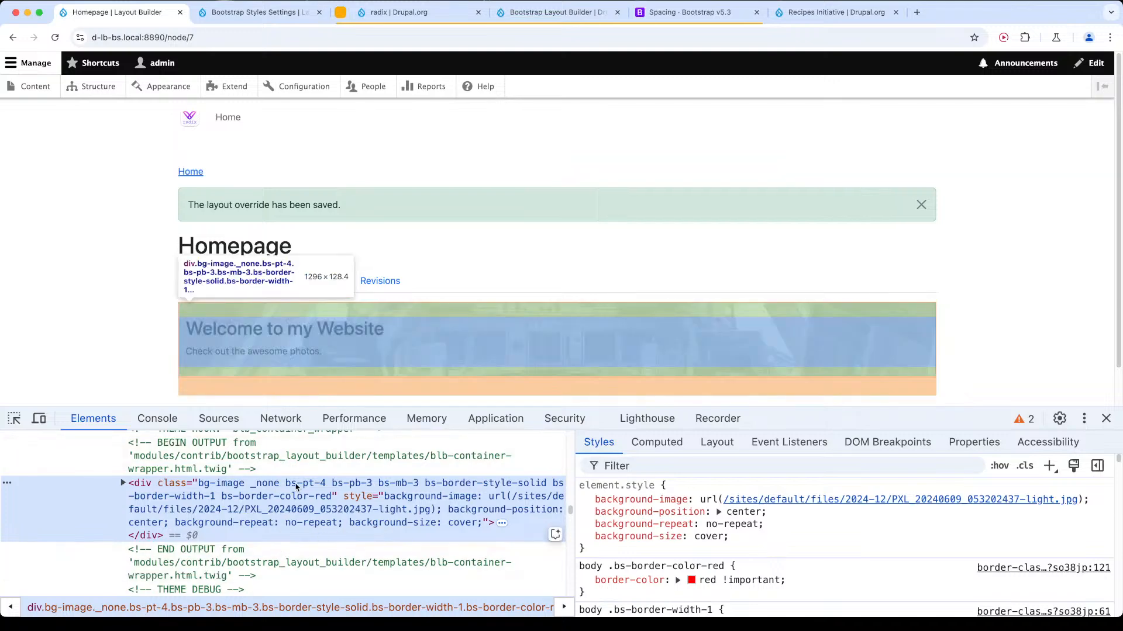
pyautogui.doubleClick(294, 487)
pyautogui.moveTo(294, 487); pyautogui.dragTo(416, 490)
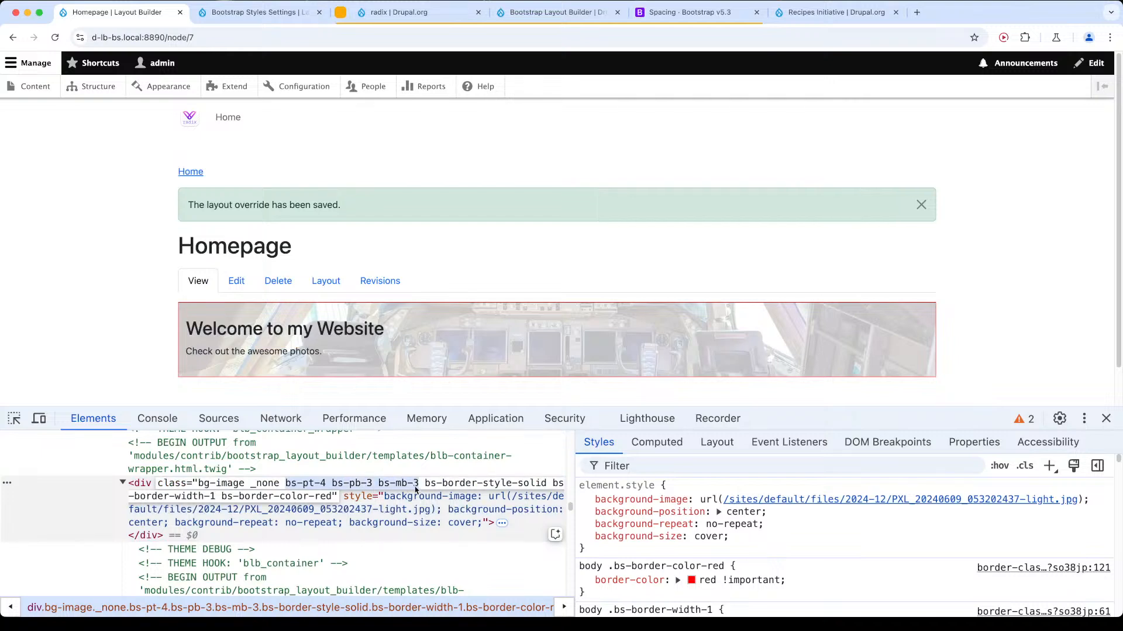
pyautogui.click(418, 491)
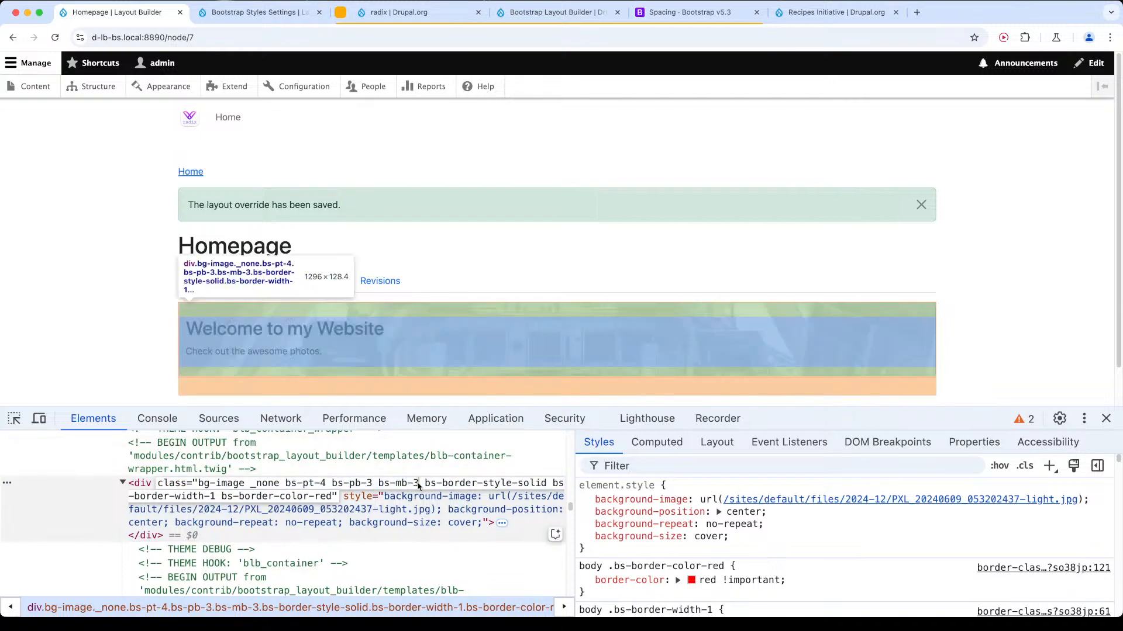
pyautogui.moveTo(419, 485)
pyautogui.mouseDown()
pyautogui.moveTo(287, 485)
pyautogui.moveTo(422, 488)
pyautogui.mouseUp()
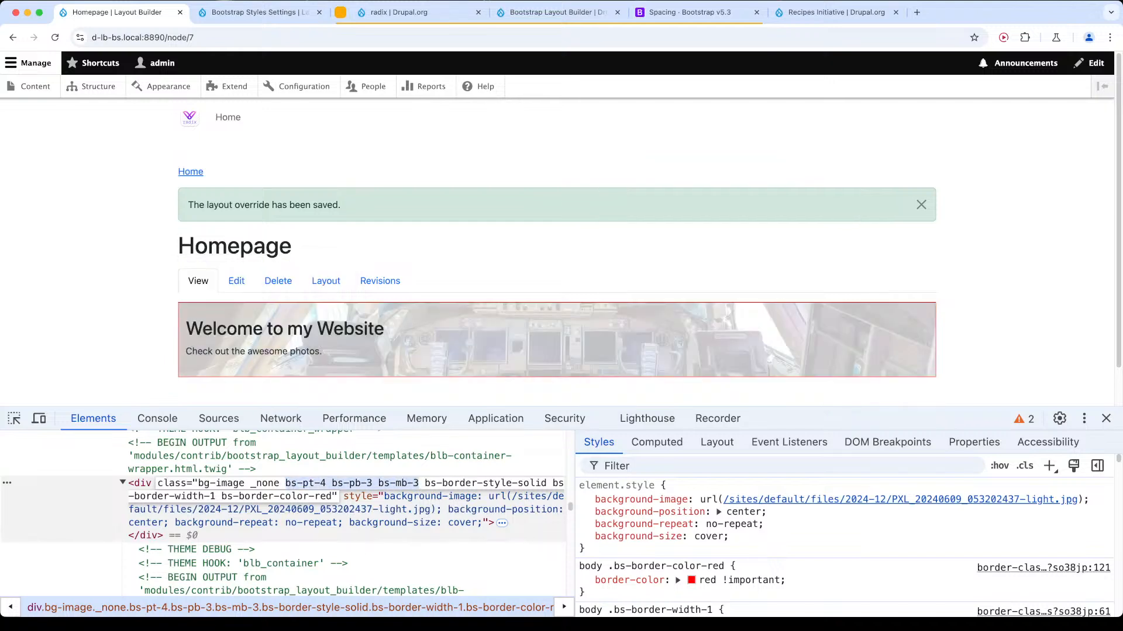
pyautogui.press('super+Tab')
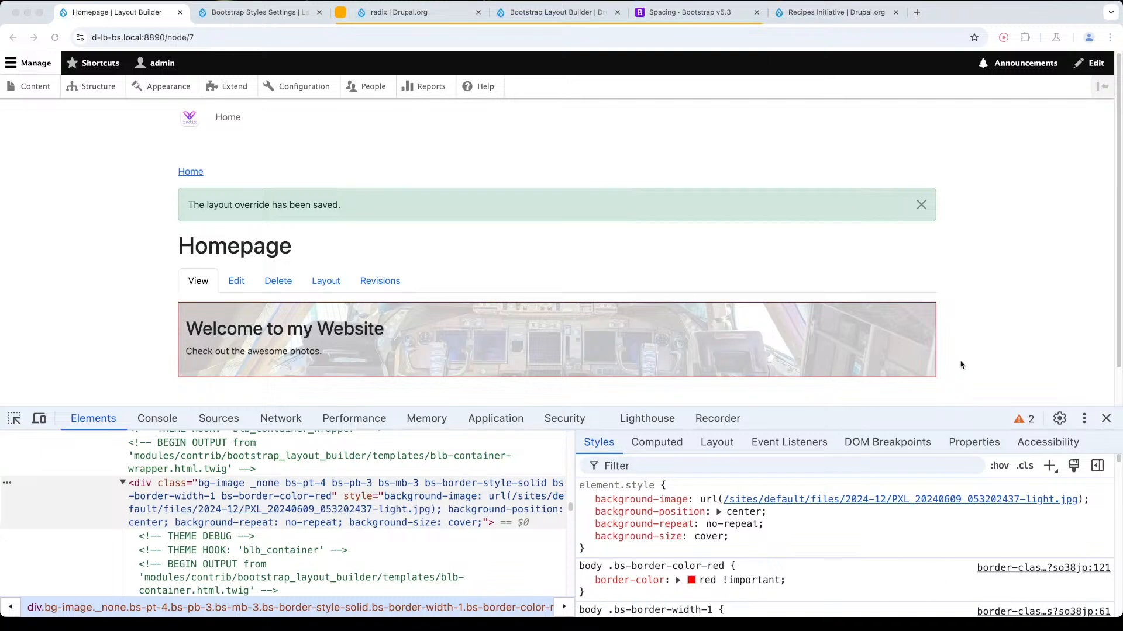
pyautogui.click(1103, 420)
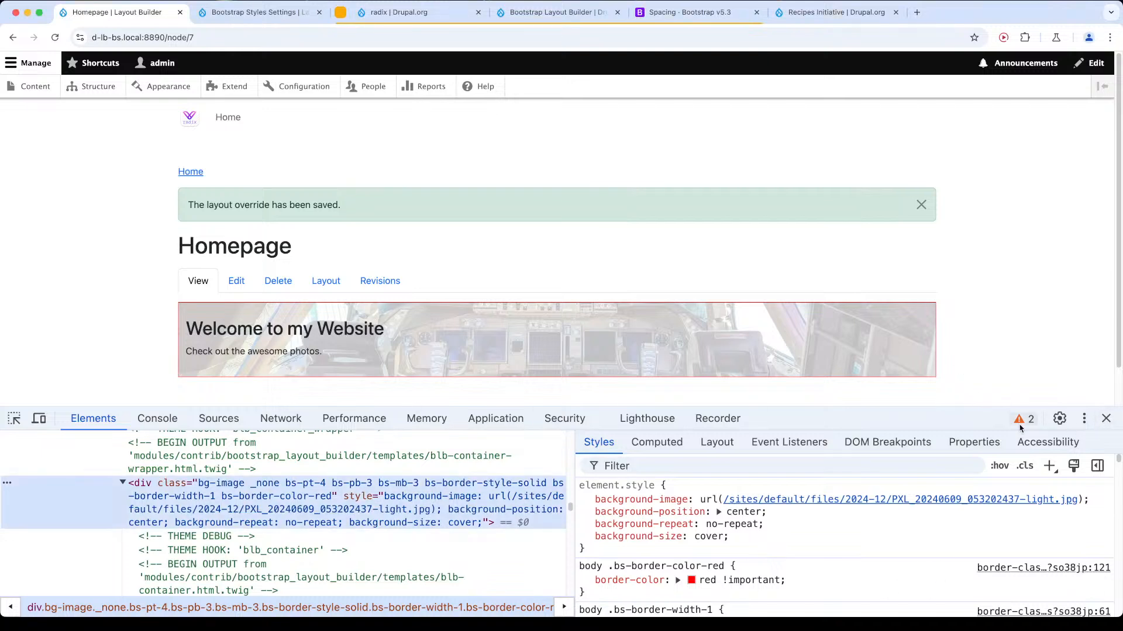
pyautogui.click(1105, 418)
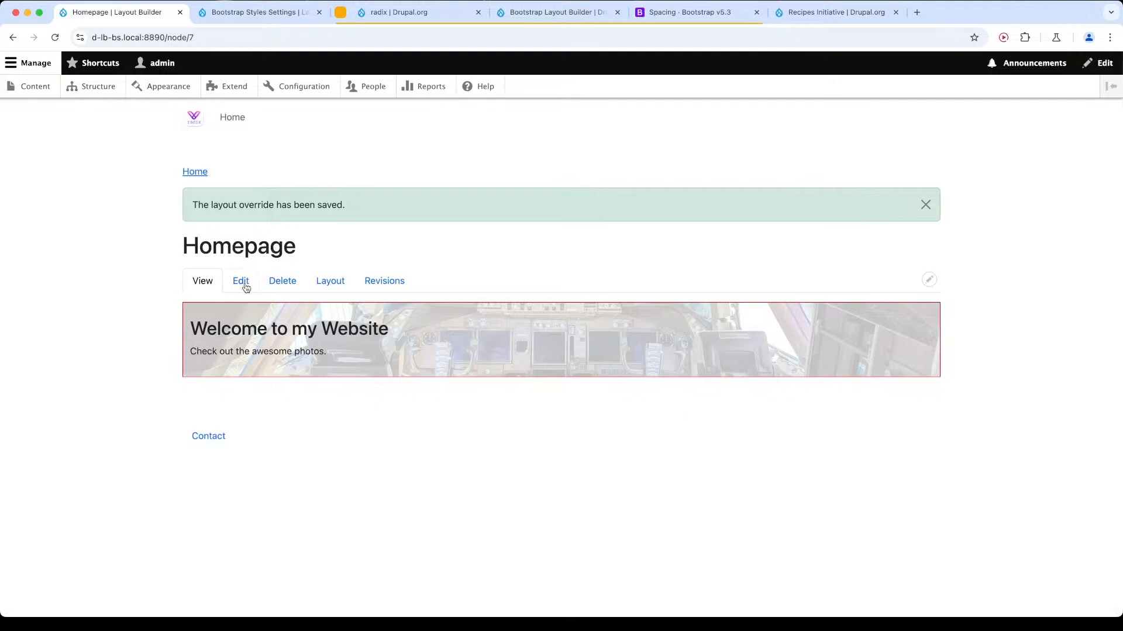
# Open the Homepage's layout for editing, and request the removal of Section 2 but cancel it.
pyautogui.click(339, 280)
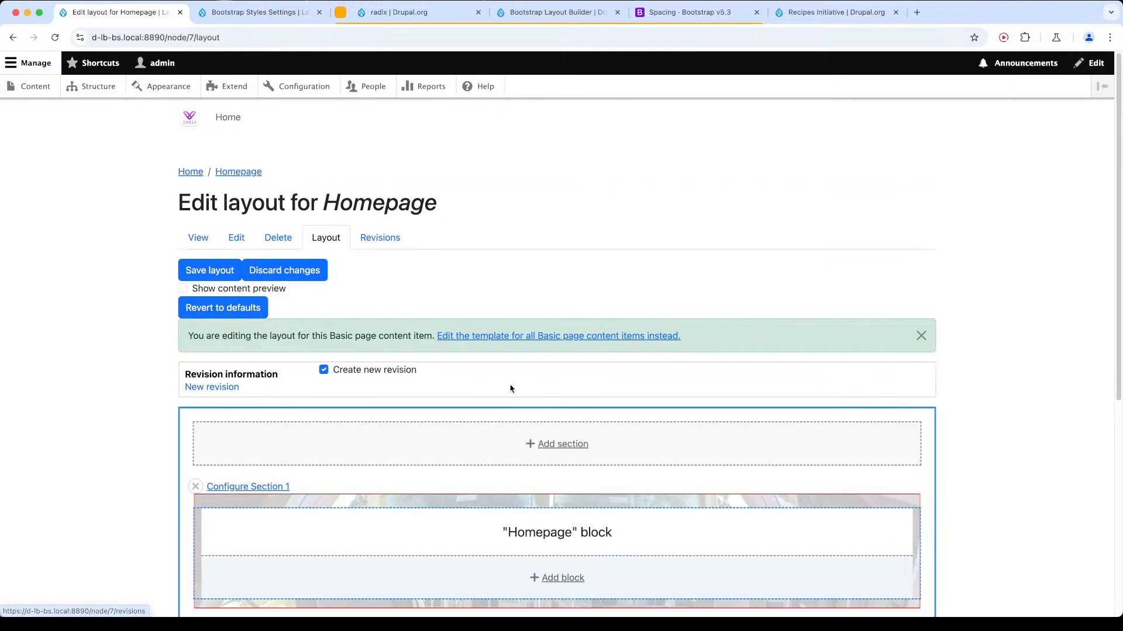
pyautogui.scroll(-5, 440, 442)
pyautogui.scroll(-1, 556, 386)
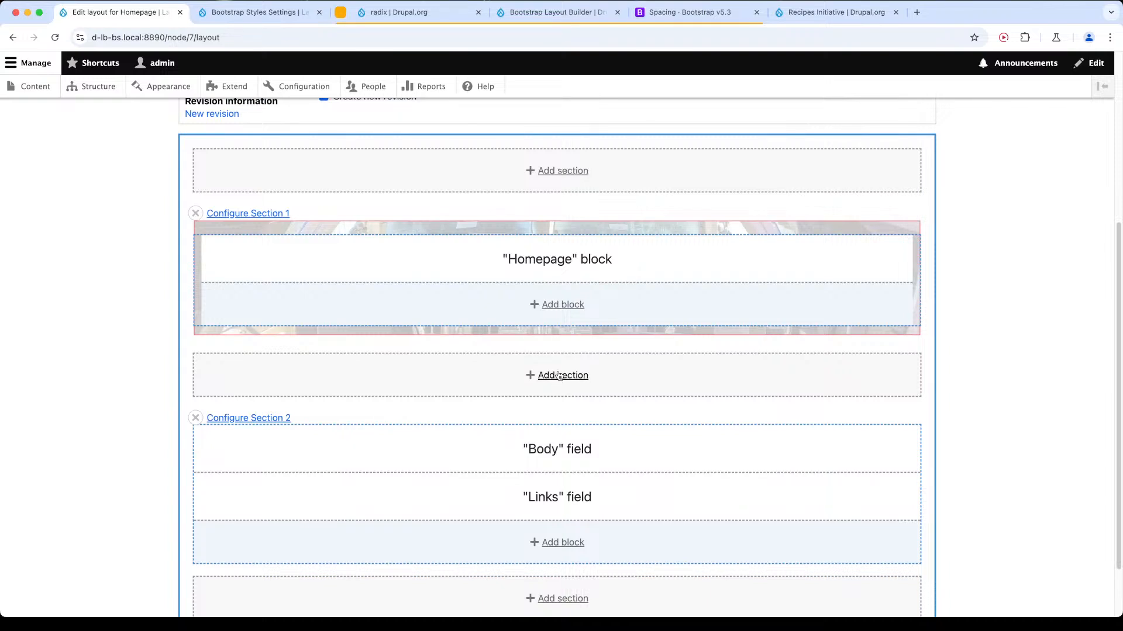
pyautogui.click(196, 418)
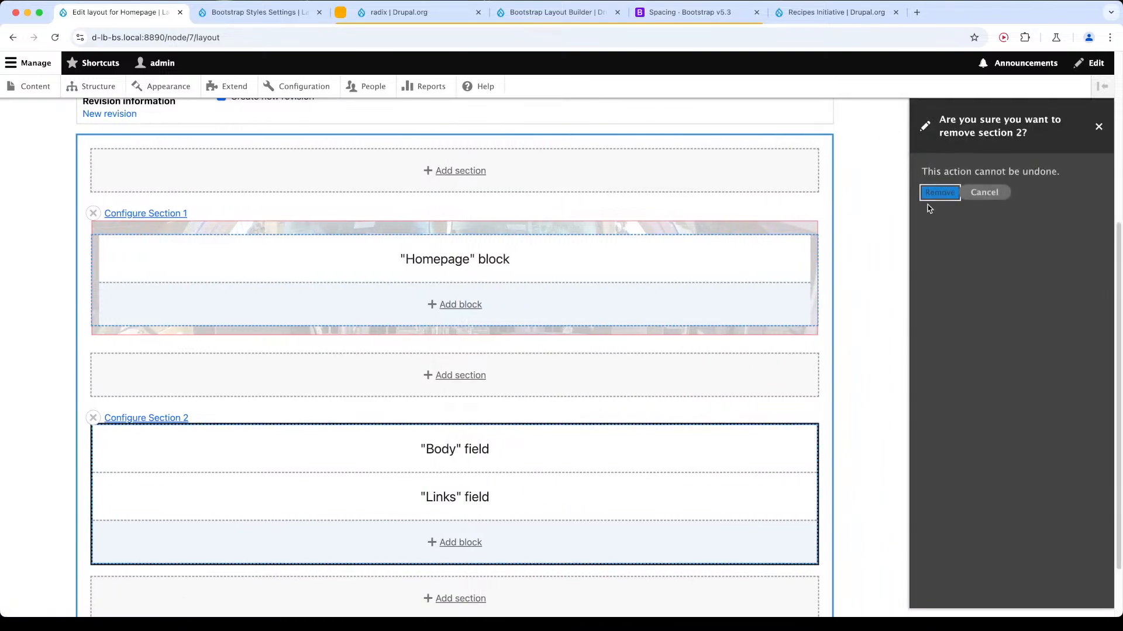
pyautogui.click(982, 193)
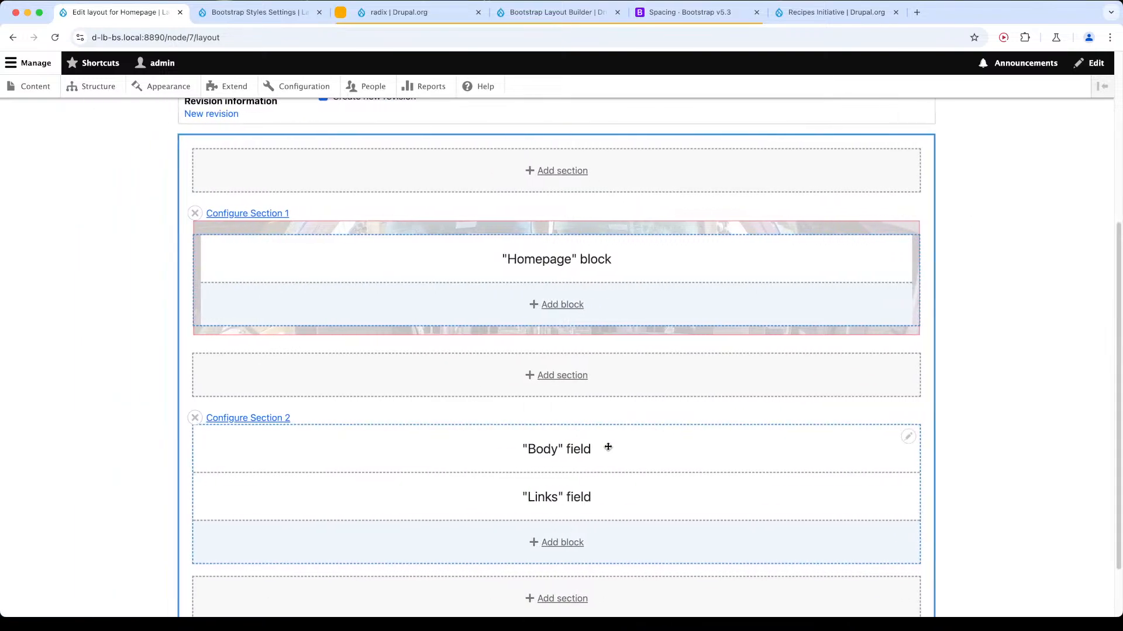
# Add a two-column 50%/50% section below Section 1, moving the Body field into its first column and the Links field into its second.
pyautogui.click(576, 377)
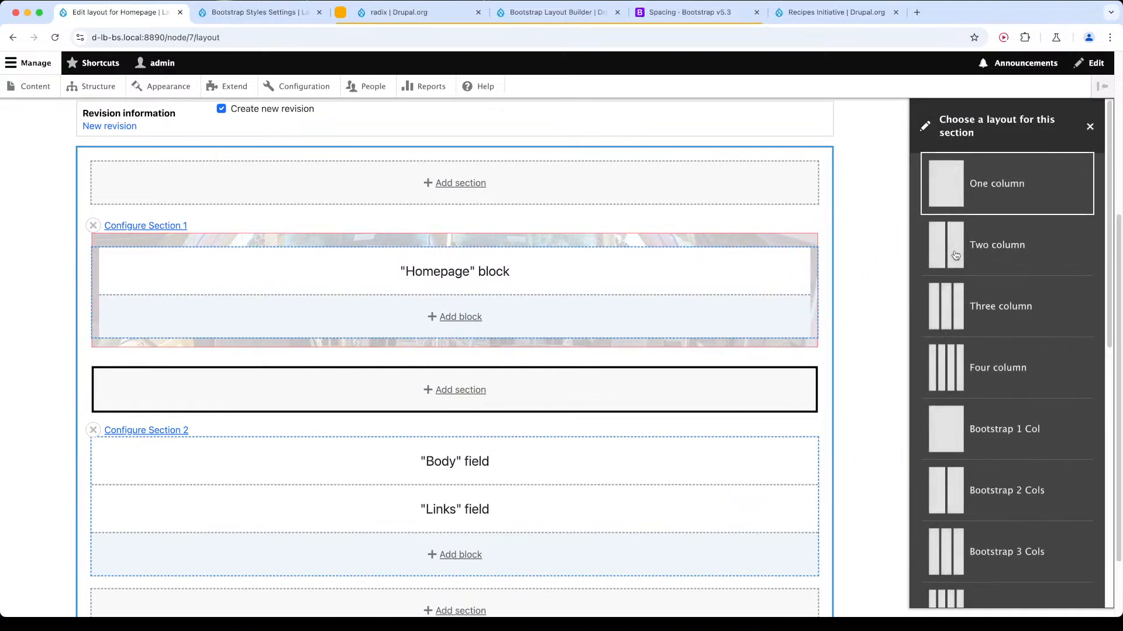
pyautogui.click(953, 253)
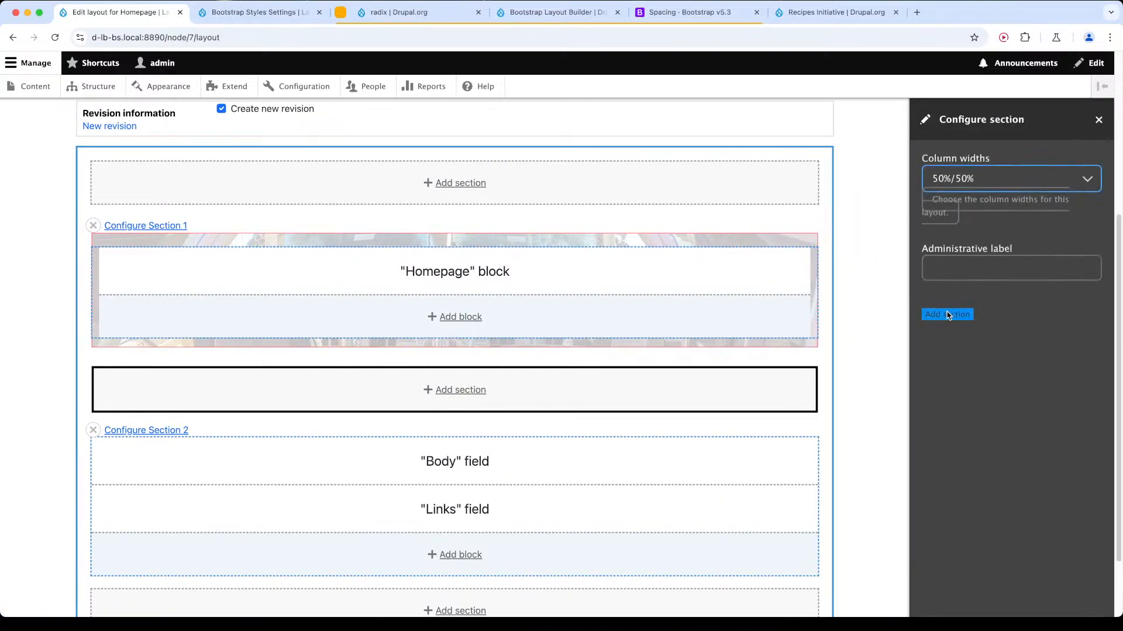
pyautogui.scroll(-5, 454, 489)
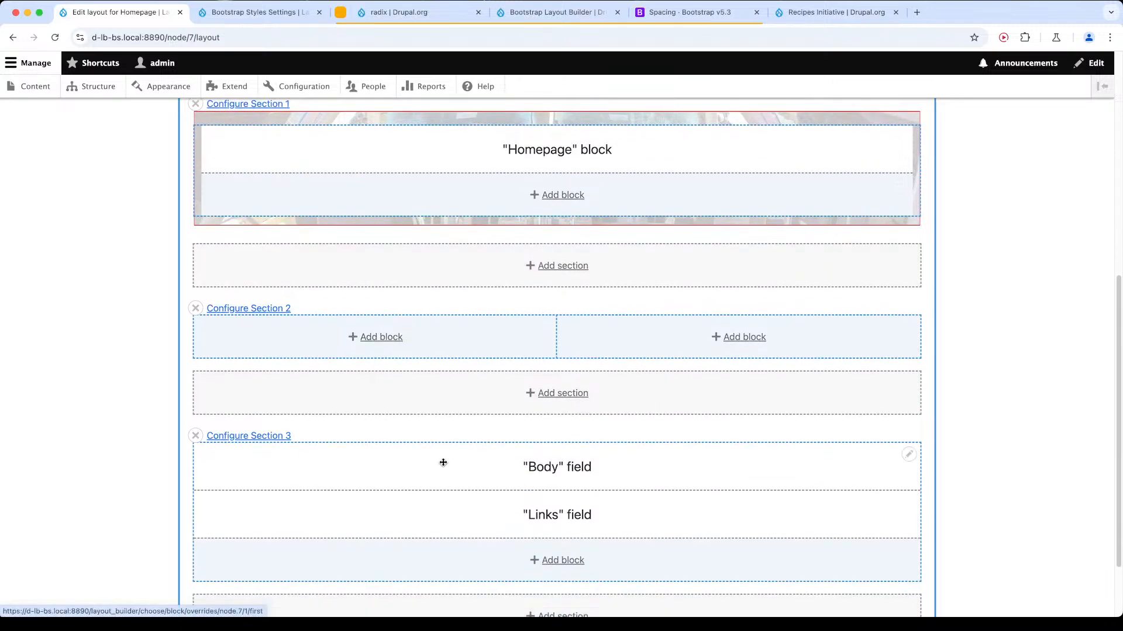
pyautogui.moveTo(580, 468); pyautogui.dragTo(398, 351)
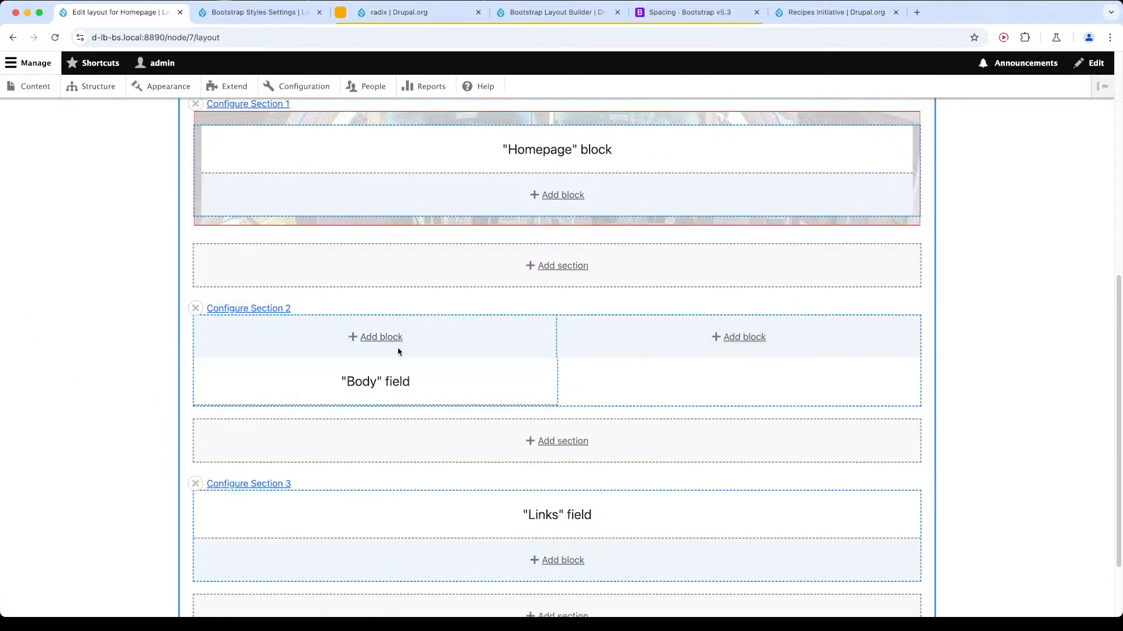
pyautogui.moveTo(546, 512); pyautogui.dragTo(749, 329)
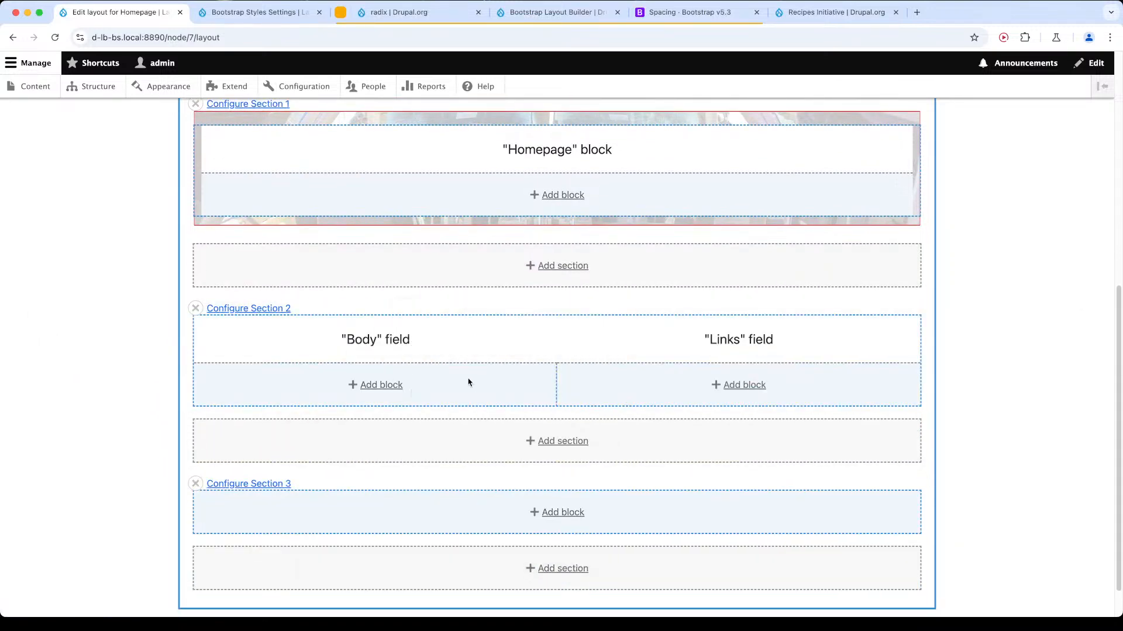
# Check the configuration options of the two-column Section 2 and remove the section together with its Body and Links fields.
pyautogui.click(245, 308)
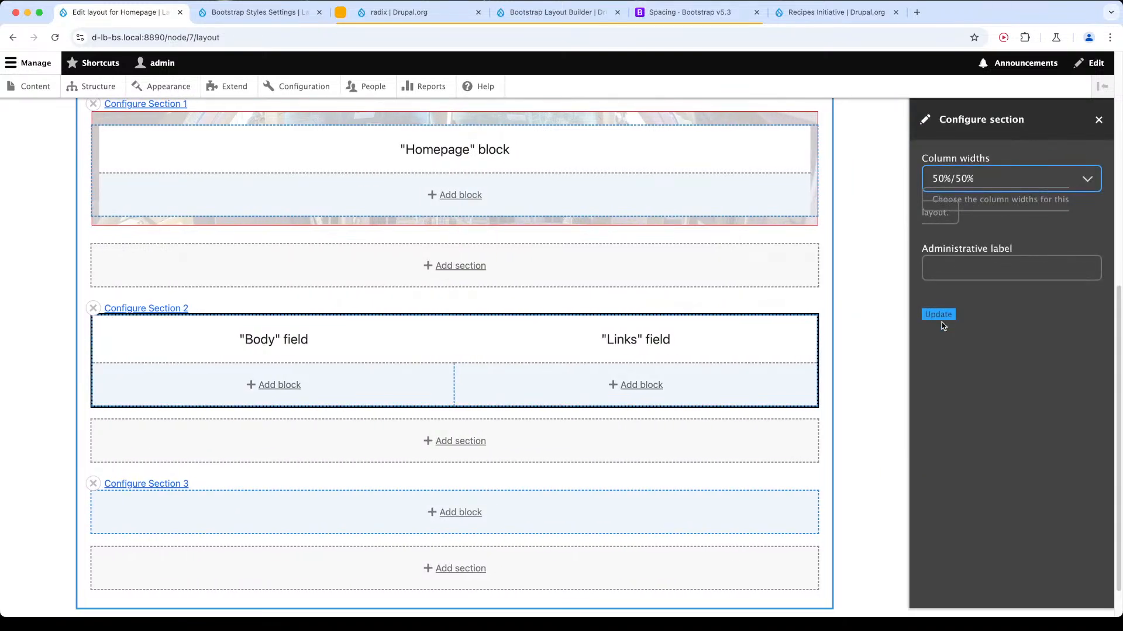
pyautogui.click(939, 318)
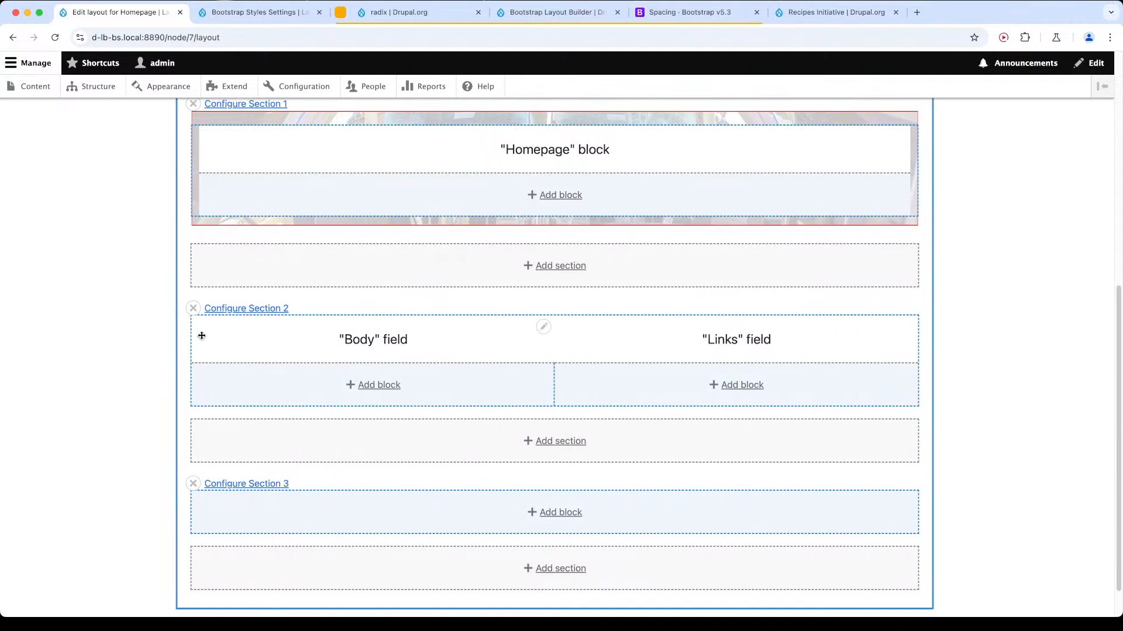
pyautogui.click(196, 310)
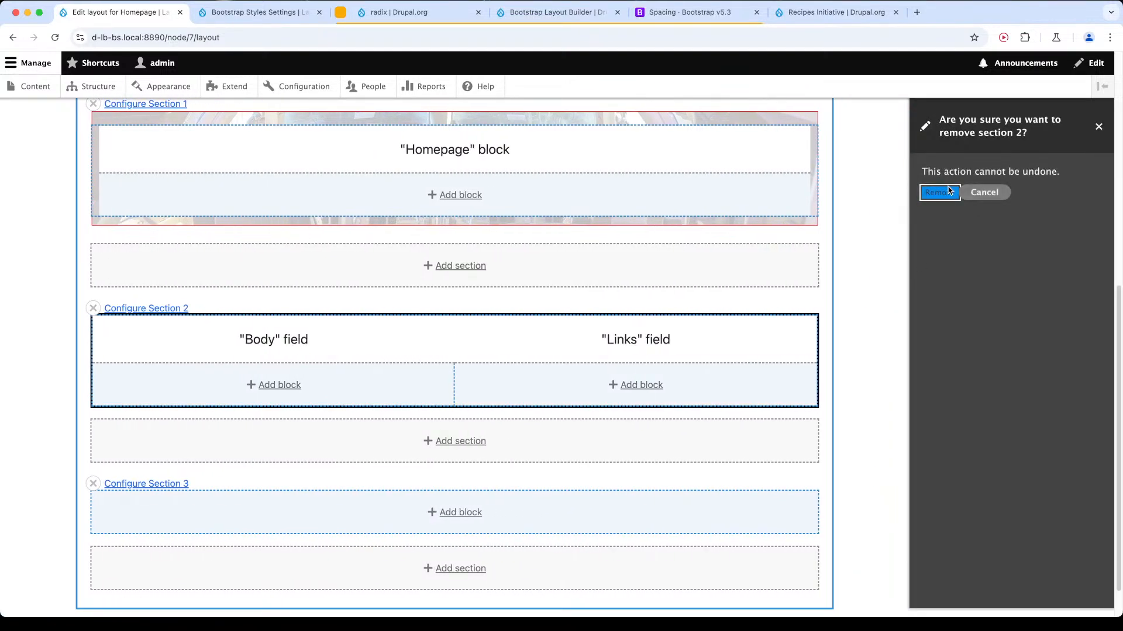
pyautogui.click(939, 192)
# Add a Bootstrap 2 Cols section below Section 1 with 50%/50% columns on desktop and tablet and 100% on mobile.
pyautogui.click(520, 397)
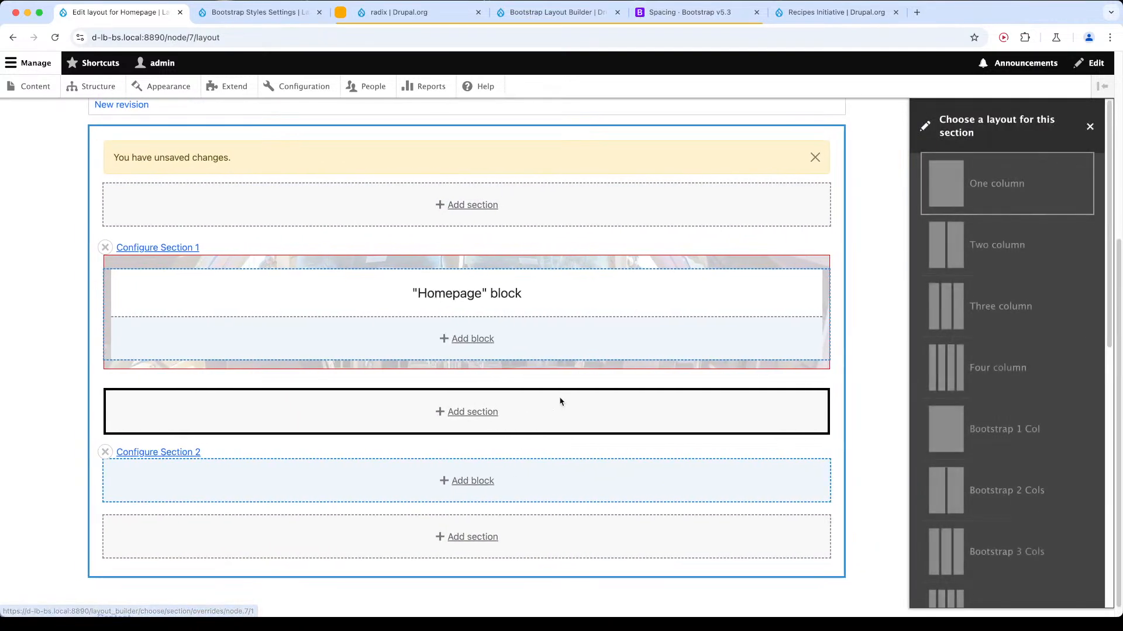
pyautogui.scroll(-5, 1000, 264)
pyautogui.scroll(2, 988, 327)
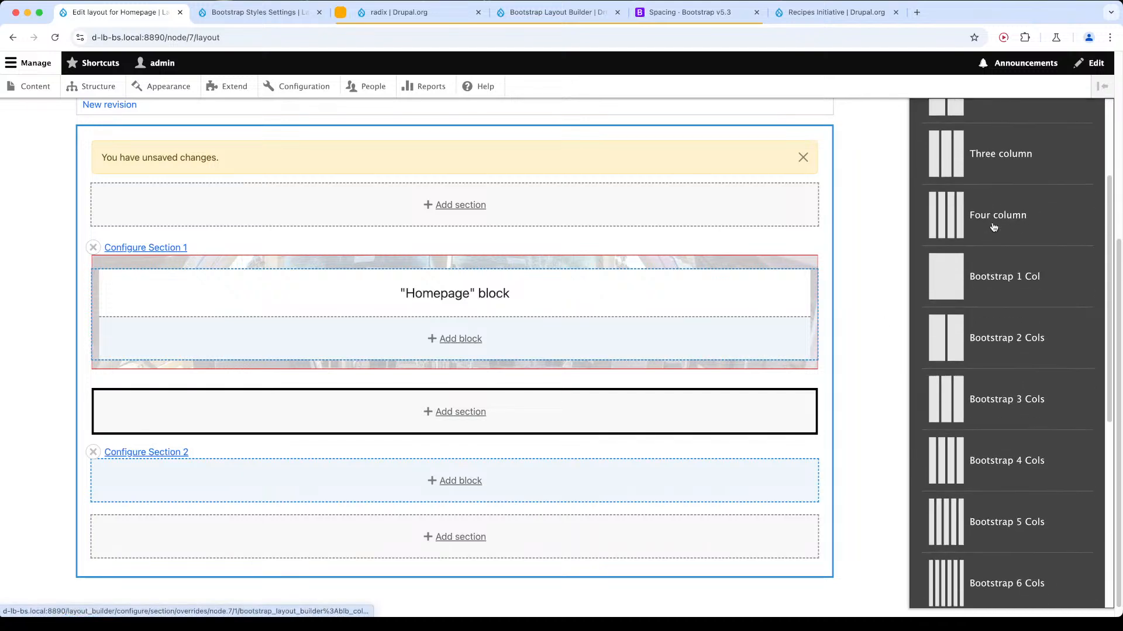
pyautogui.click(984, 346)
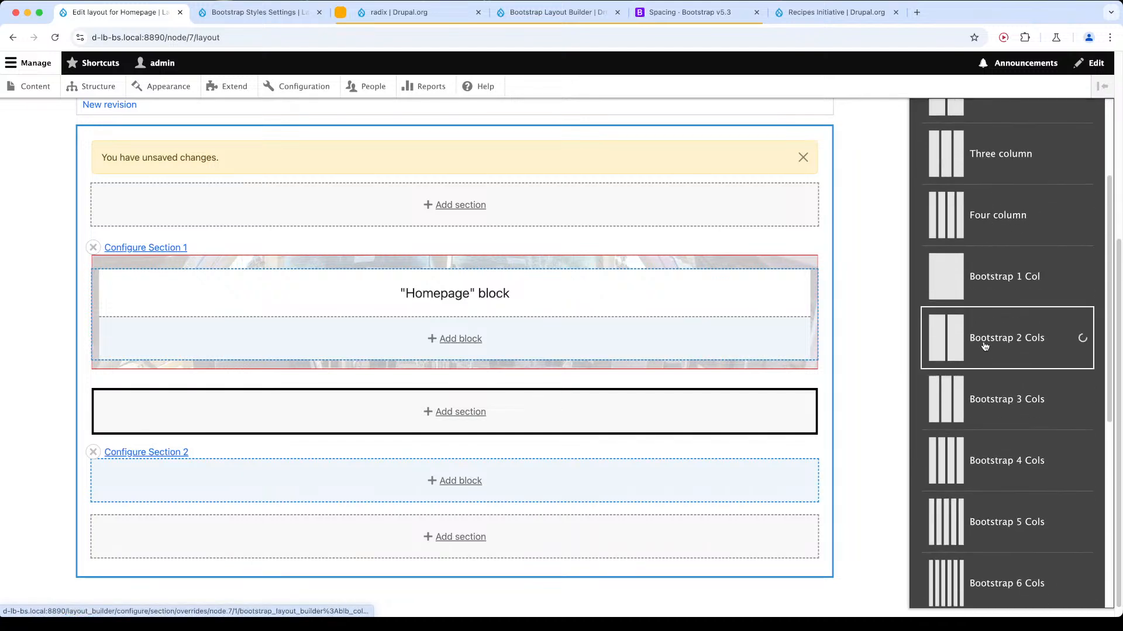
pyautogui.scroll(-4, 966, 375)
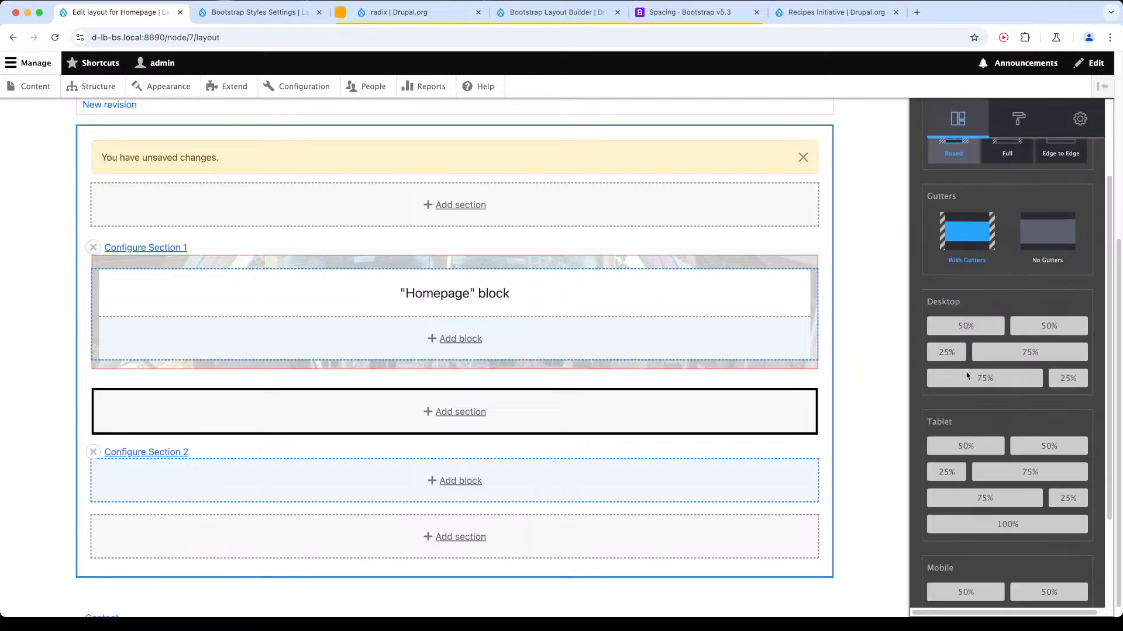
pyautogui.scroll(-3, 1007, 246)
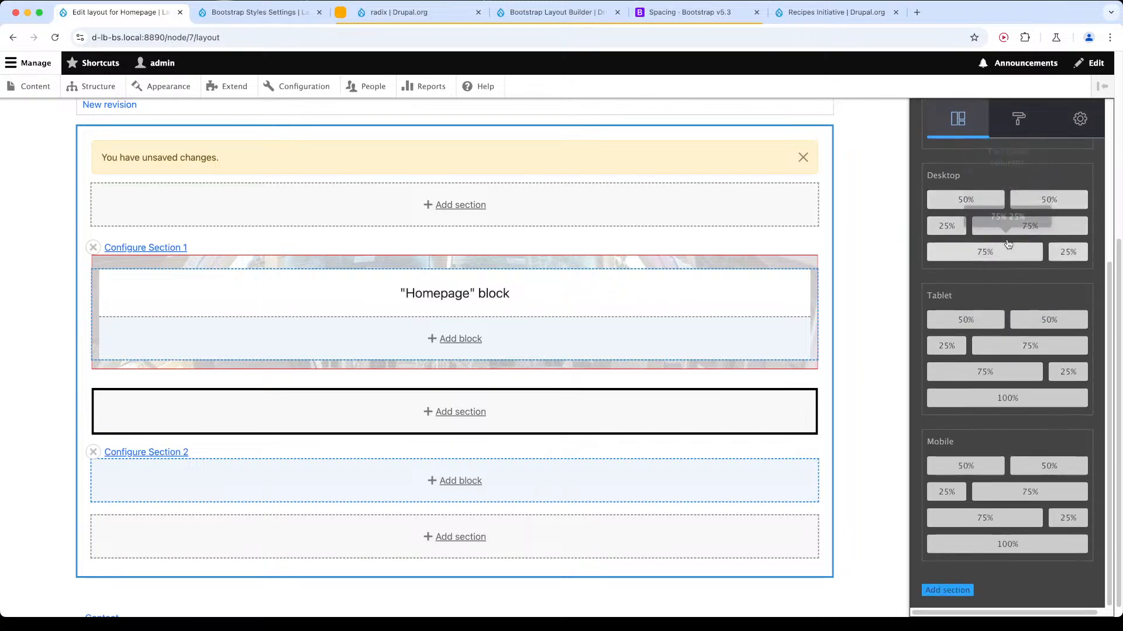
pyautogui.scroll(4, 986, 409)
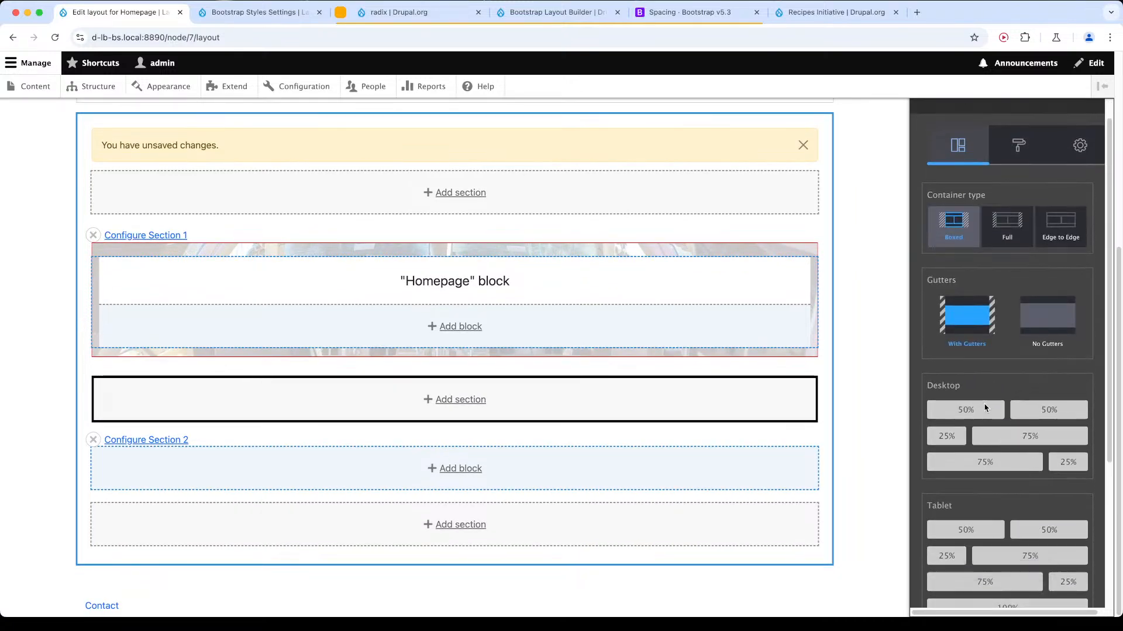
pyautogui.scroll(-2, 977, 351)
pyautogui.click(972, 313)
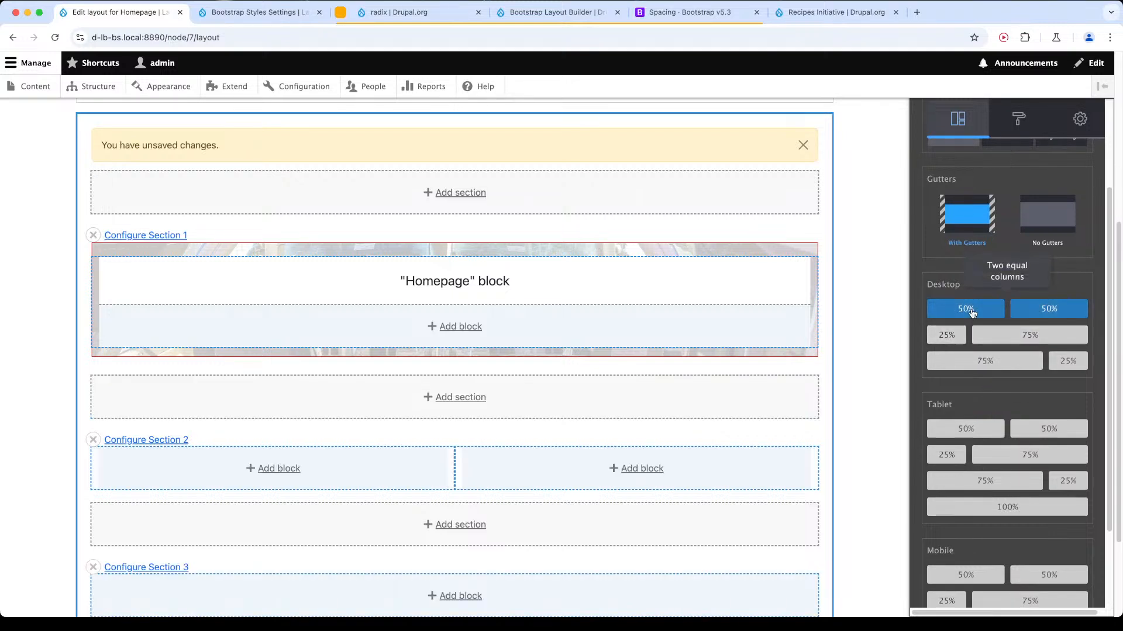
pyautogui.click(984, 395)
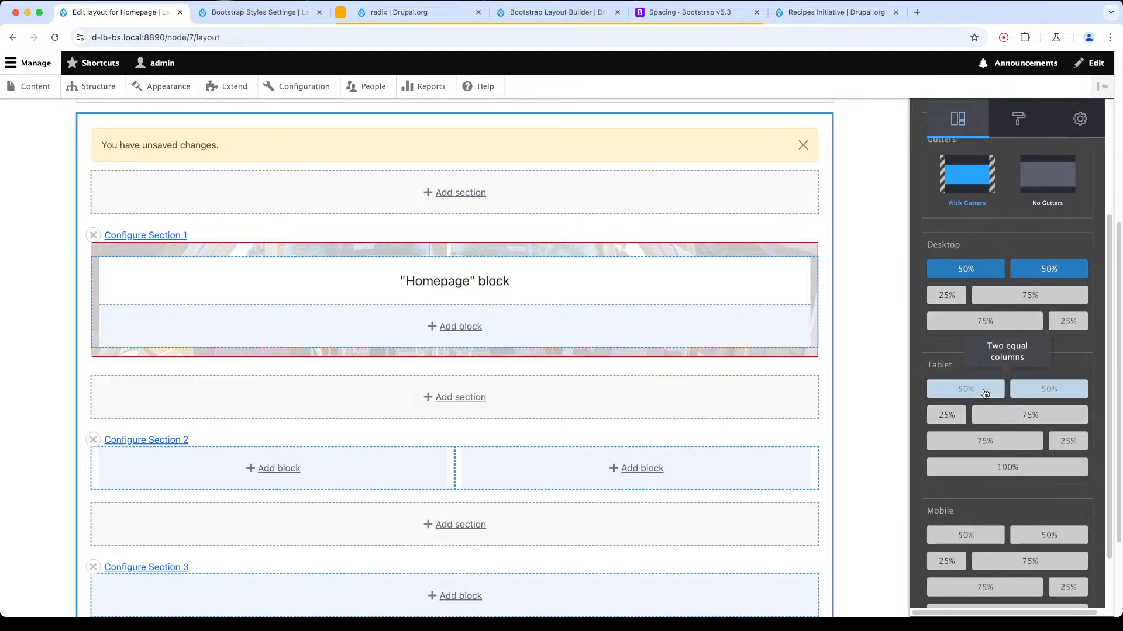
pyautogui.scroll(-2, 986, 398)
pyautogui.click(987, 546)
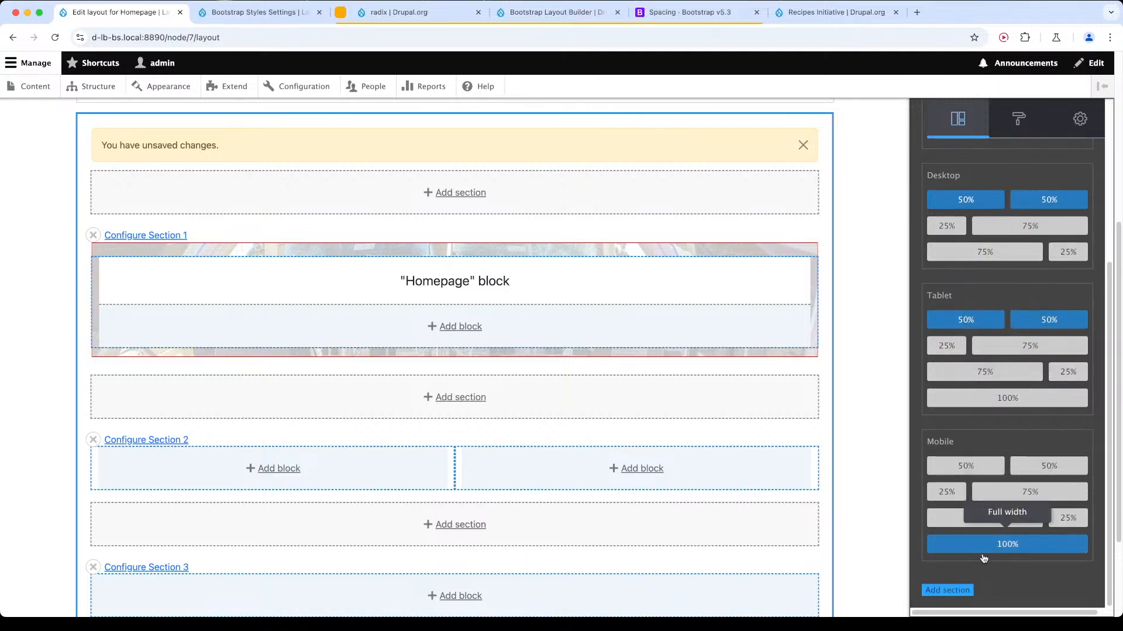
pyautogui.scroll(-3, 984, 561)
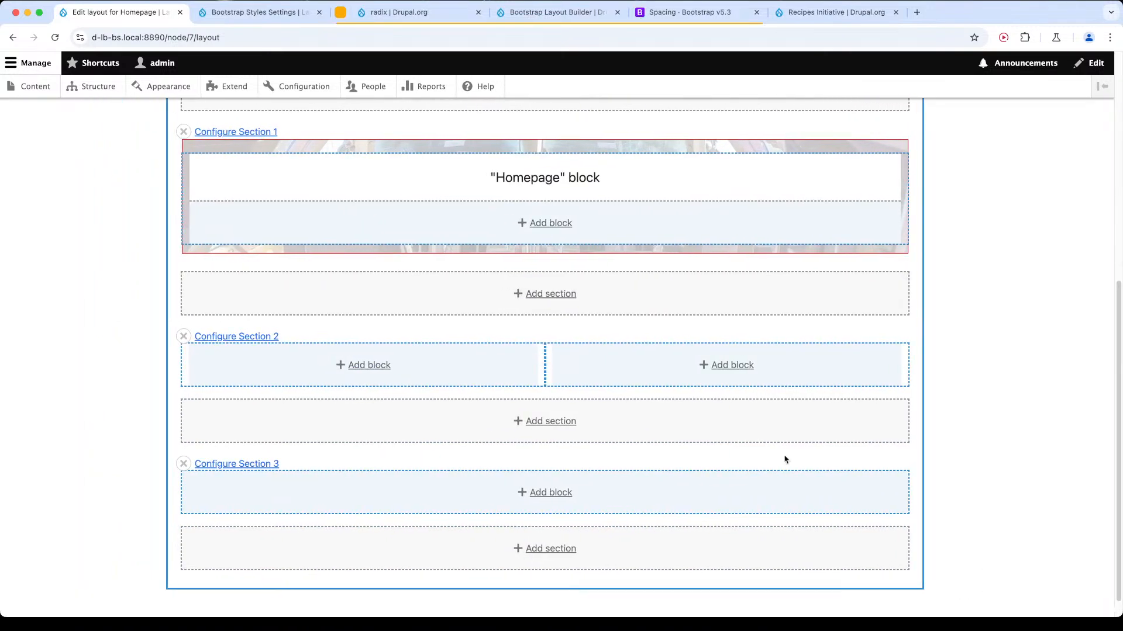
# Add the Body field as a block in Section 2's first column with its label set to Hidden.
pyautogui.click(377, 366)
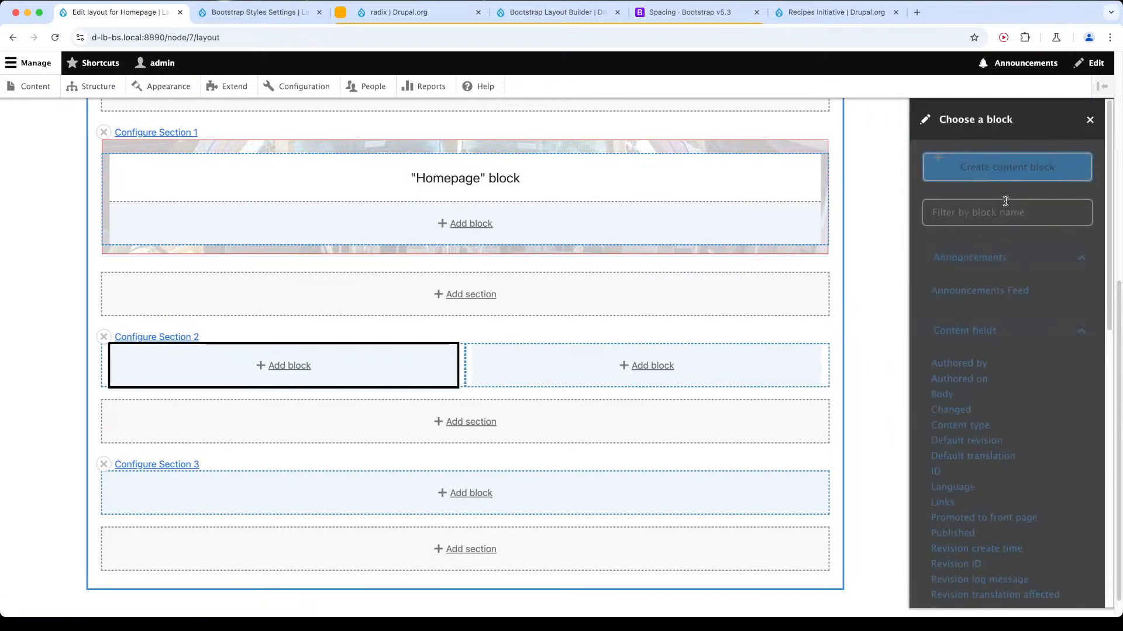
pyautogui.click(999, 211)
pyautogui.write('body')
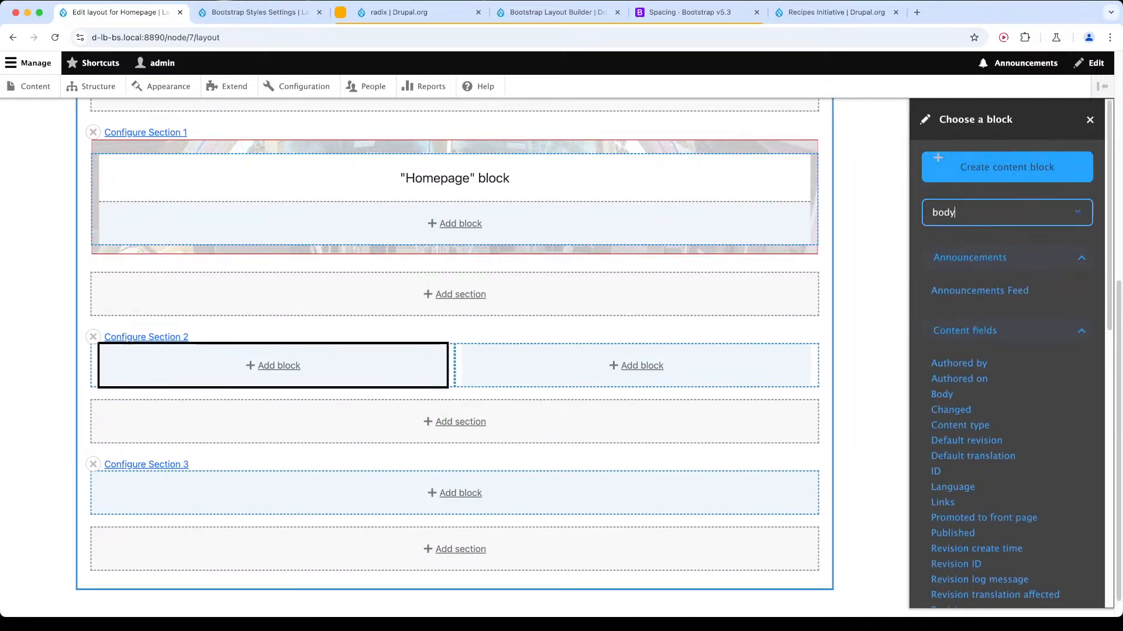
pyautogui.click(943, 291)
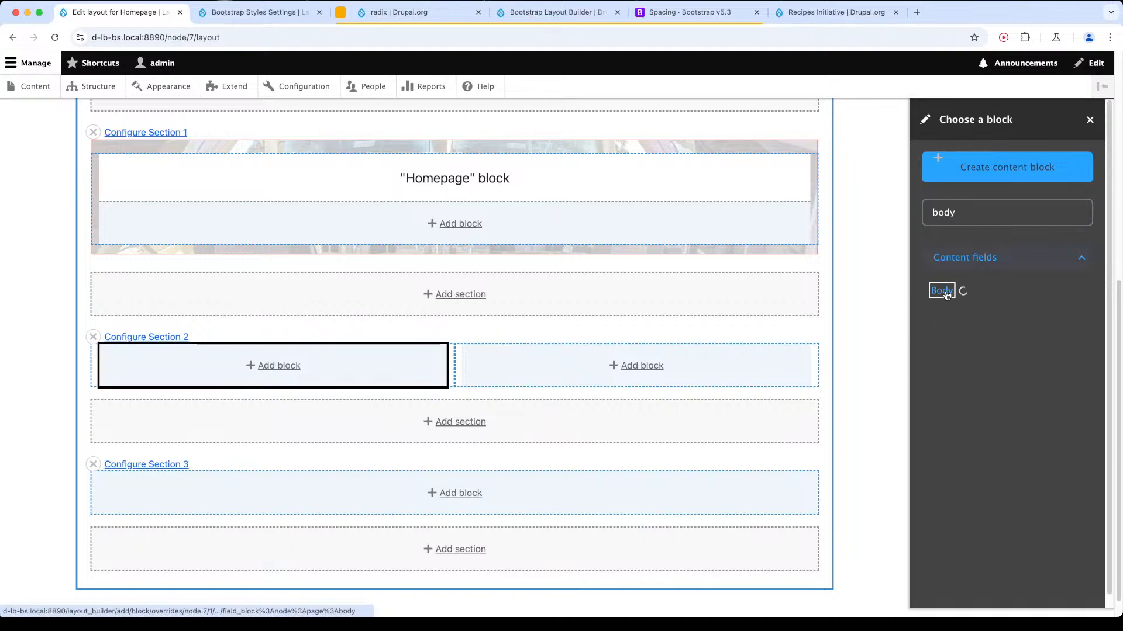
pyautogui.click(969, 316)
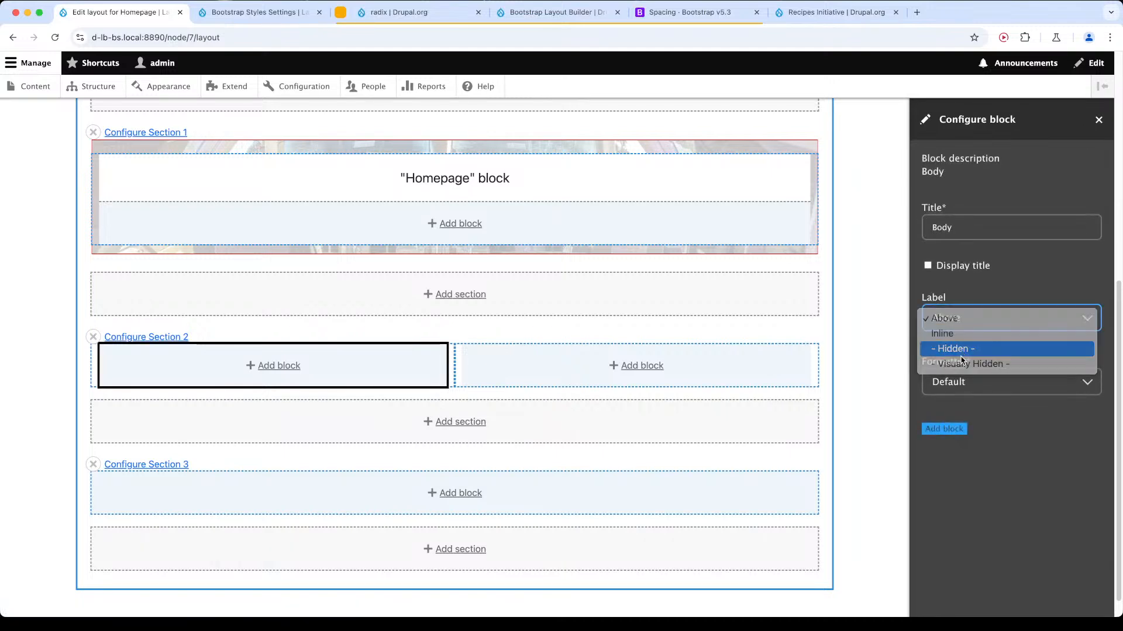
pyautogui.click(953, 346)
pyautogui.click(944, 428)
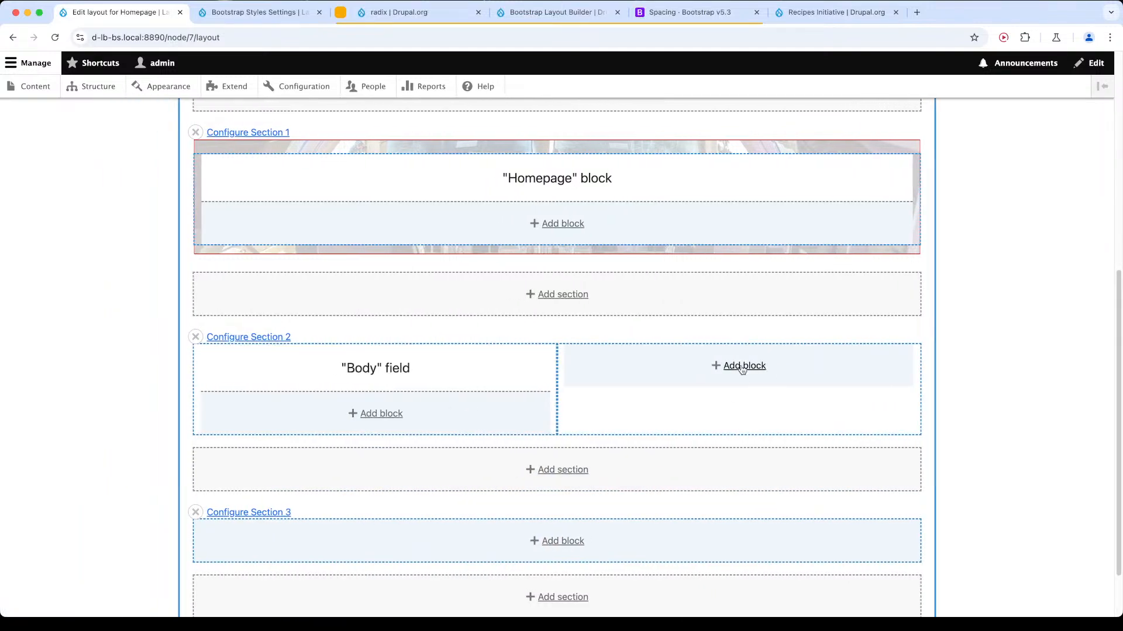
# Create a Basic block titled Newsletter for Section 2's second column with the body text "Click here to sign up".
pyautogui.click(741, 366)
pyautogui.scroll(-15, 976, 310)
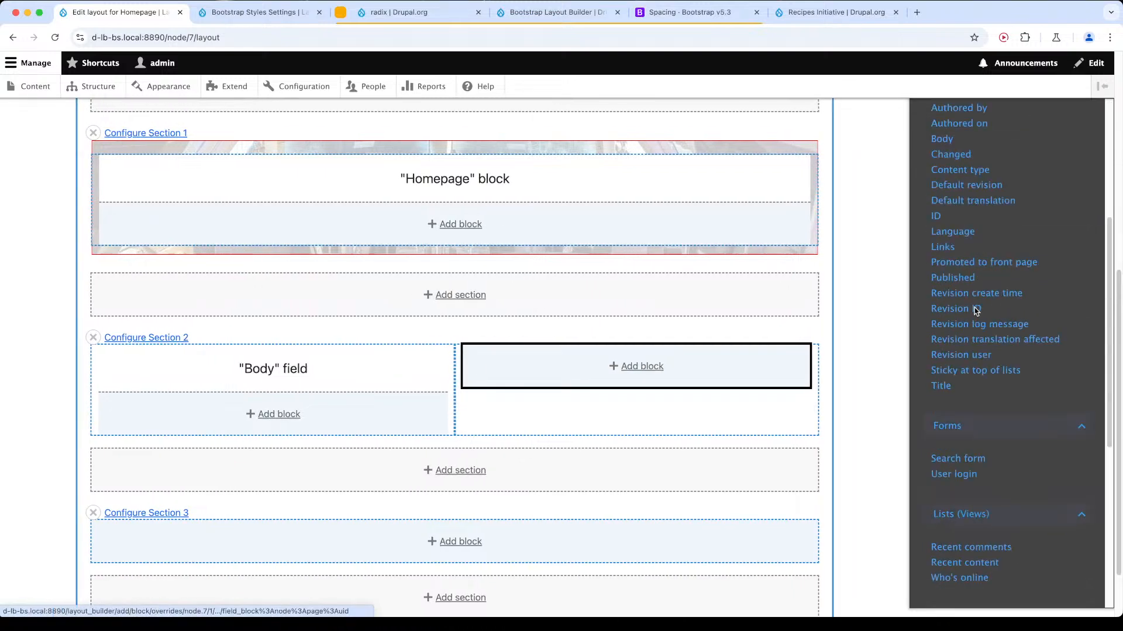
pyautogui.scroll(3, 976, 311)
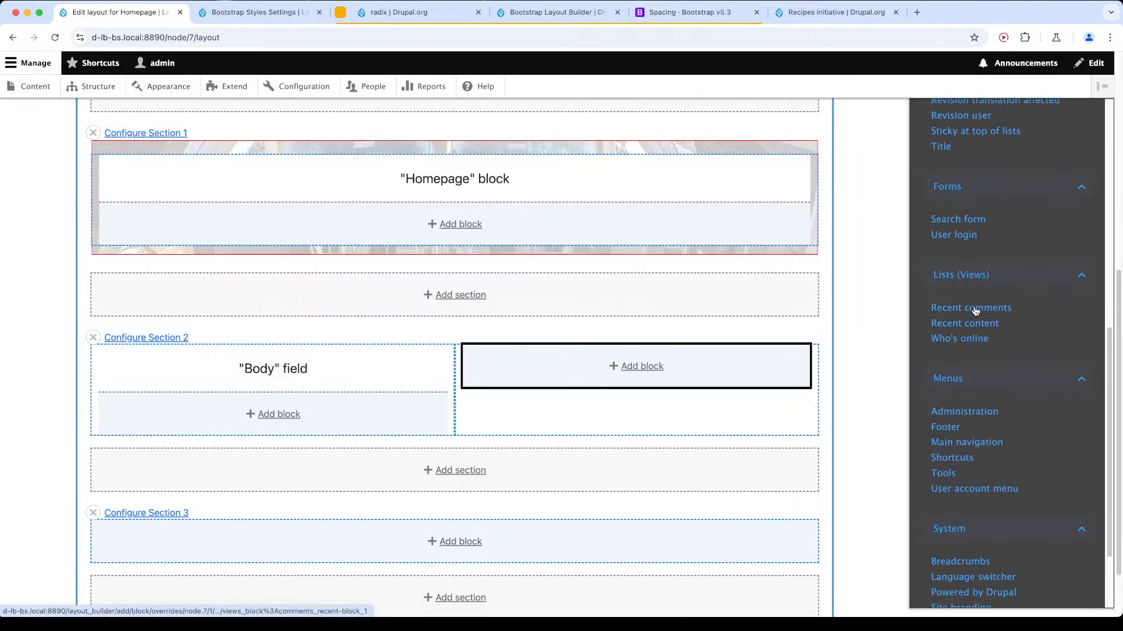
pyautogui.scroll(5, 976, 311)
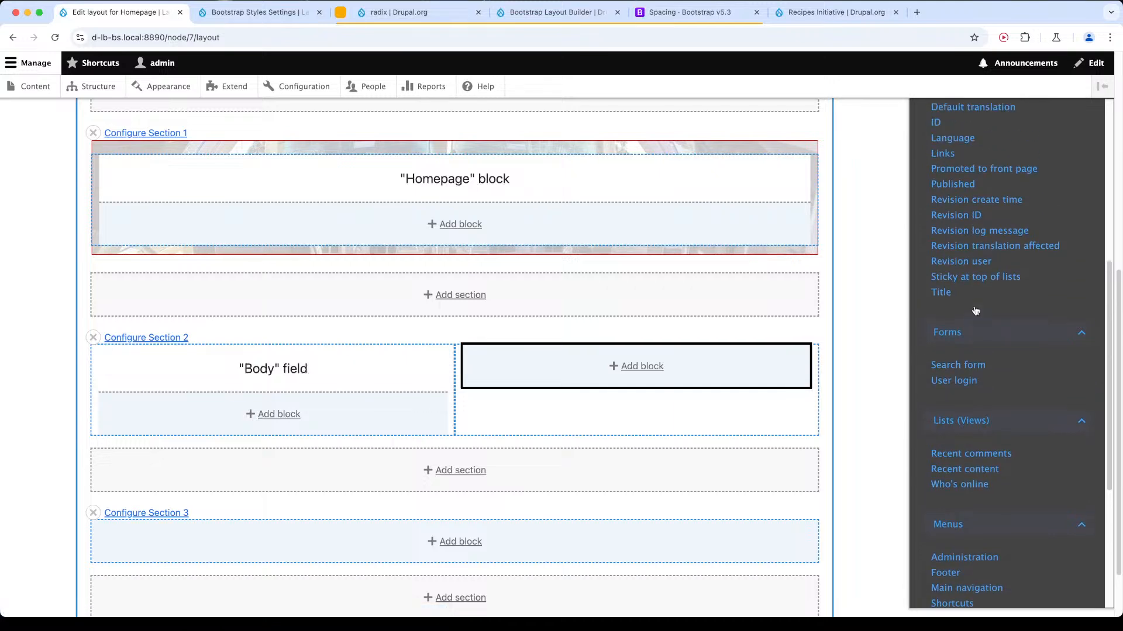
pyautogui.scroll(-3, 975, 310)
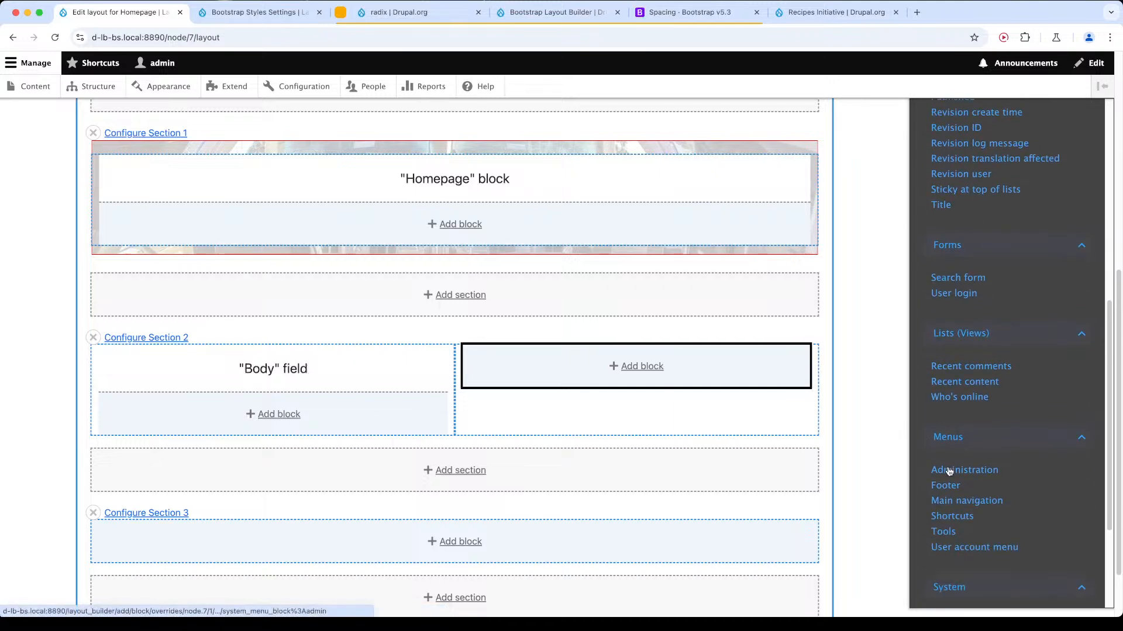
pyautogui.scroll(12, 947, 468)
pyautogui.click(992, 135)
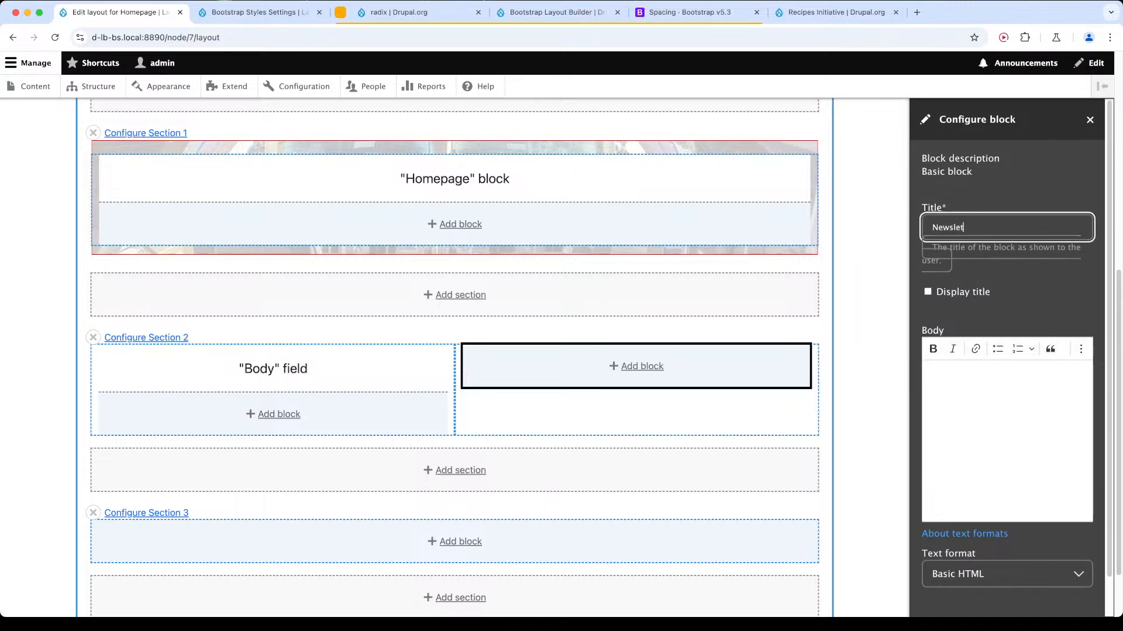
pyautogui.write('tter')
pyautogui.click(994, 406)
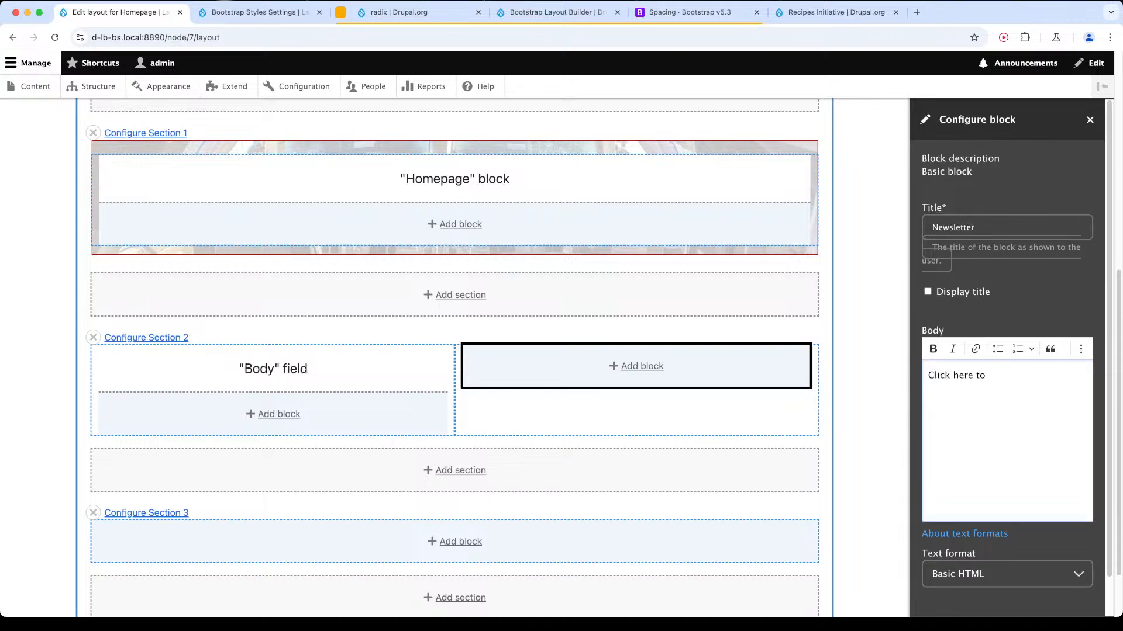
# Format the Newsletter block's body text as Heading 2 and add the block to Section 2's second column.
pyautogui.press('super+a')
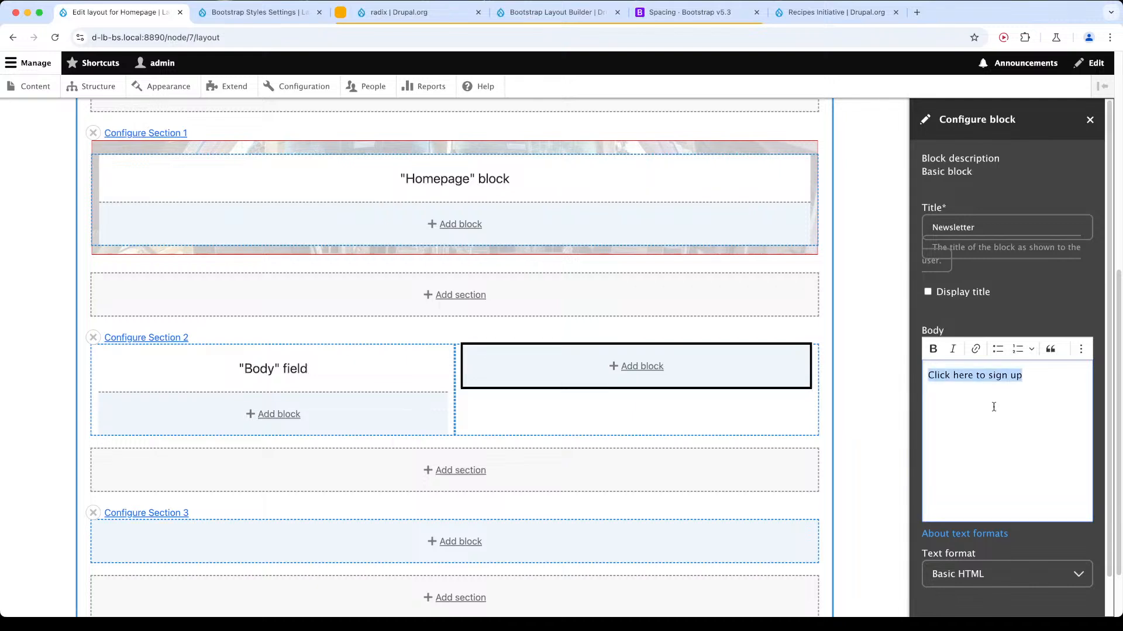
pyautogui.click(1080, 349)
pyautogui.click(983, 370)
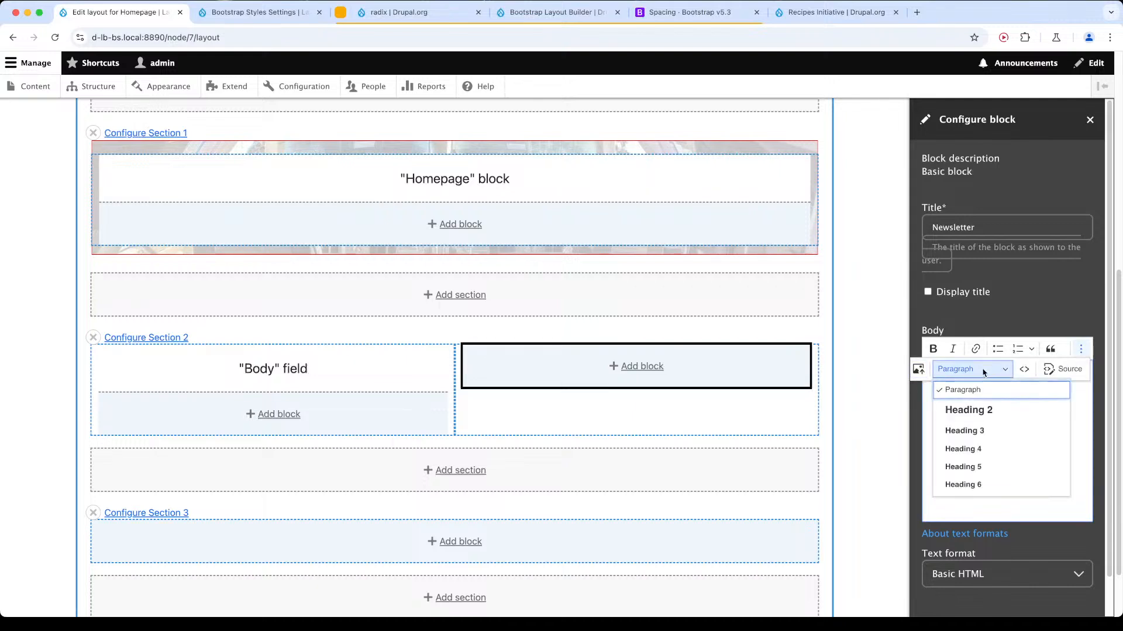
pyautogui.click(979, 409)
pyautogui.scroll(-3, 967, 439)
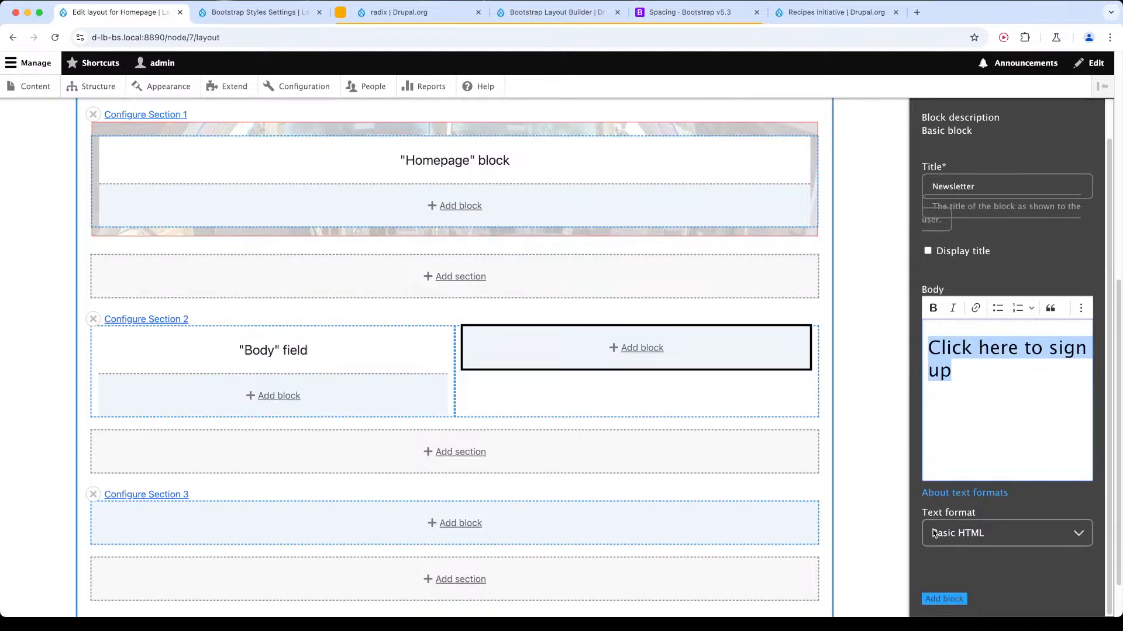
pyautogui.click(944, 599)
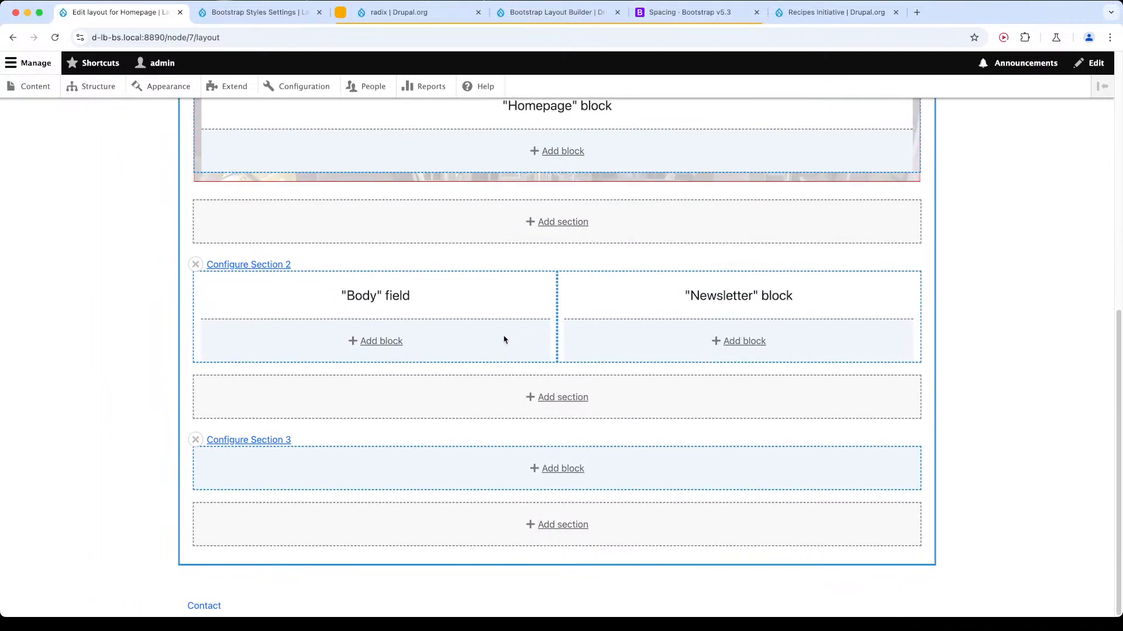
# Remove the empty Section 3 and save the Homepage layout.
pyautogui.click(197, 442)
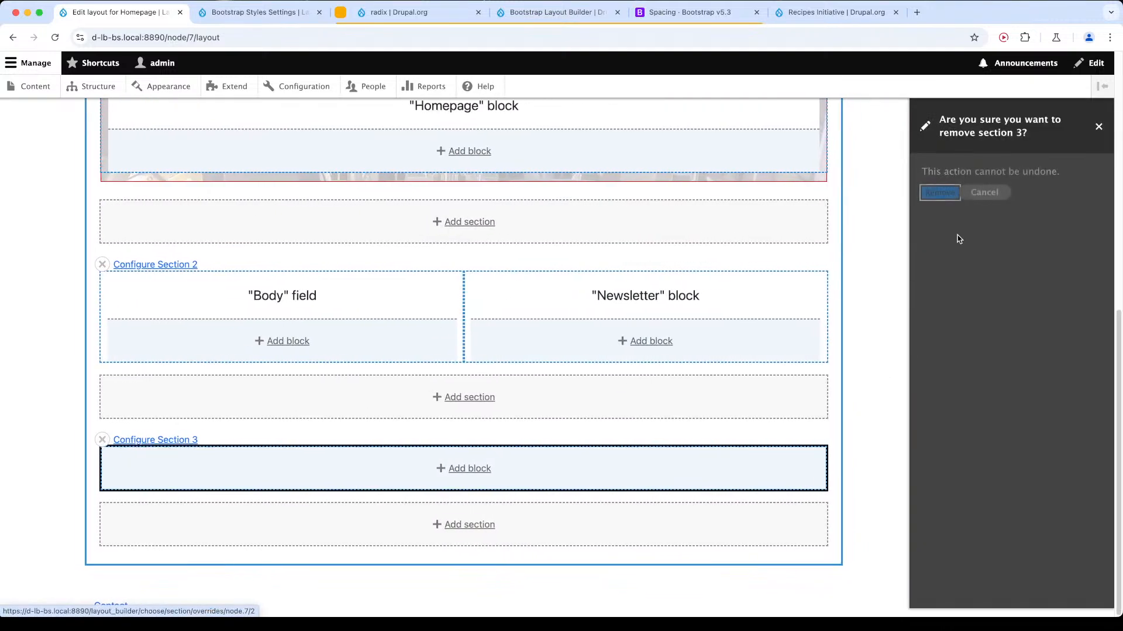
pyautogui.click(937, 193)
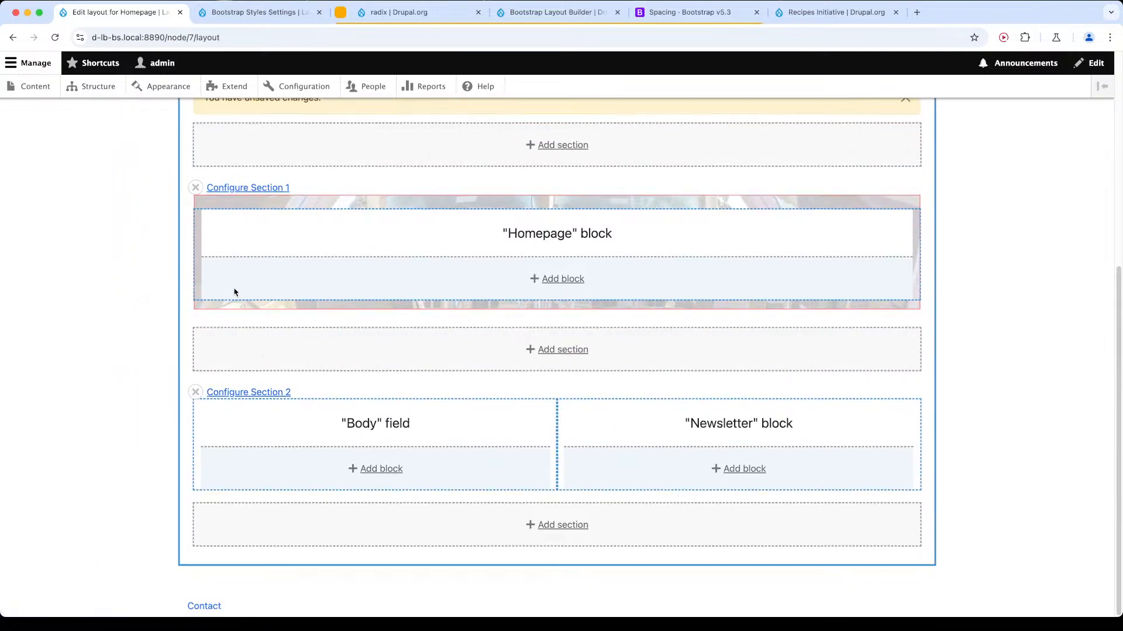
pyautogui.scroll(5, 232, 293)
pyautogui.click(209, 257)
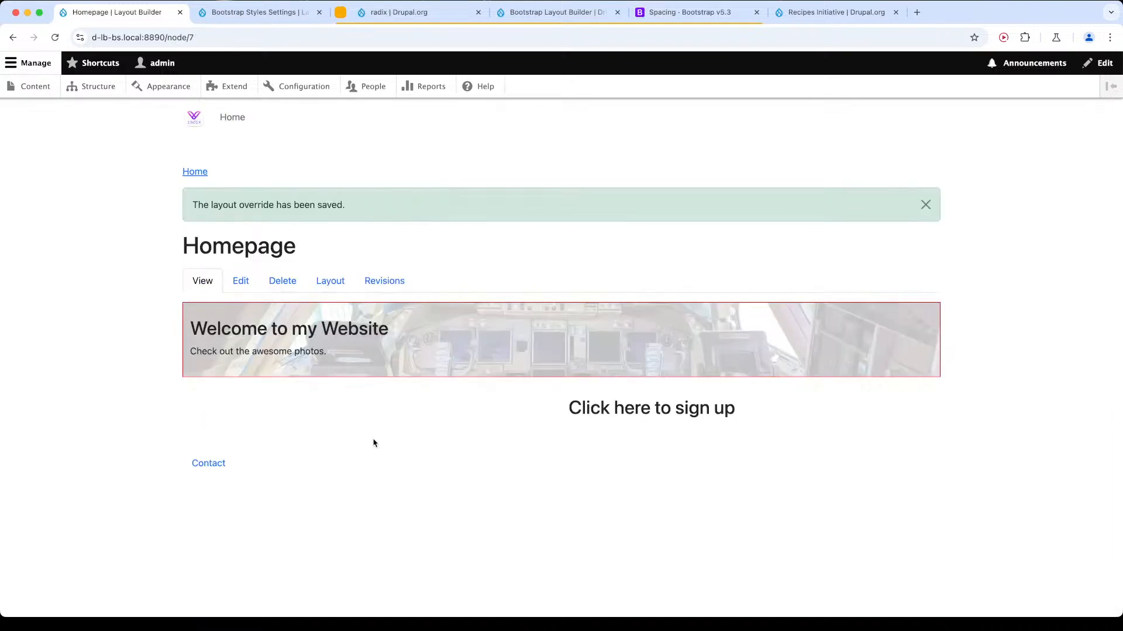
# Open the Homepage node for editing, ready to write in its Body field.
pyautogui.click(241, 281)
pyautogui.click(268, 421)
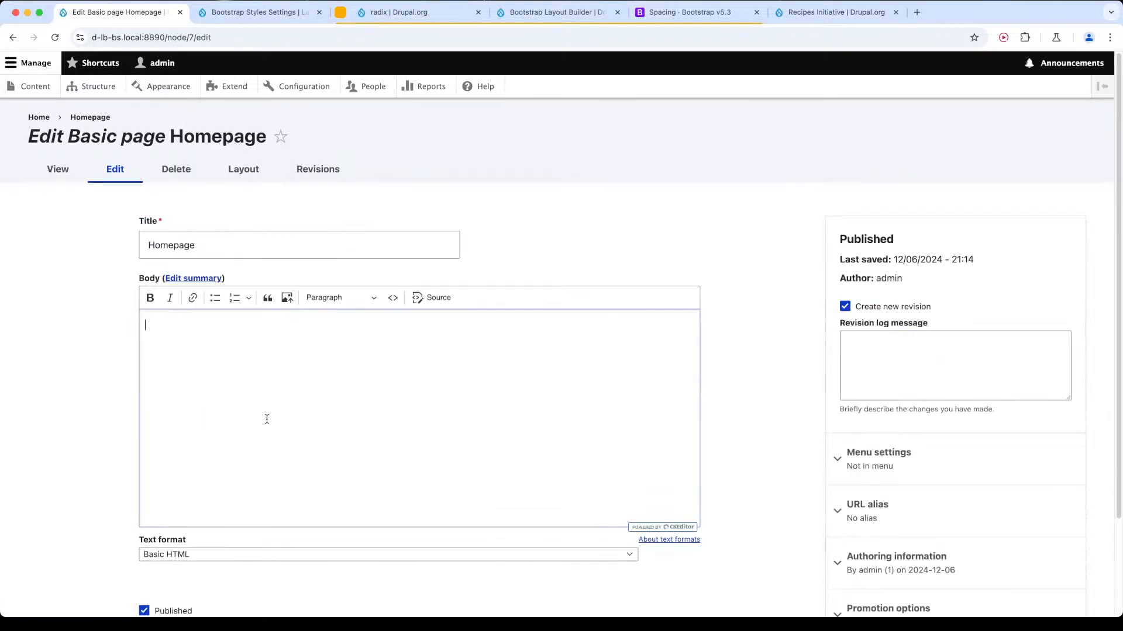
# Fill the Homepage Body with several repeated copies of a line of random placeholder text.
pyautogui.write('aoet haosneuthantoheu sthaoeus th eaousnthoa eun')
pyautogui.press('super+a')
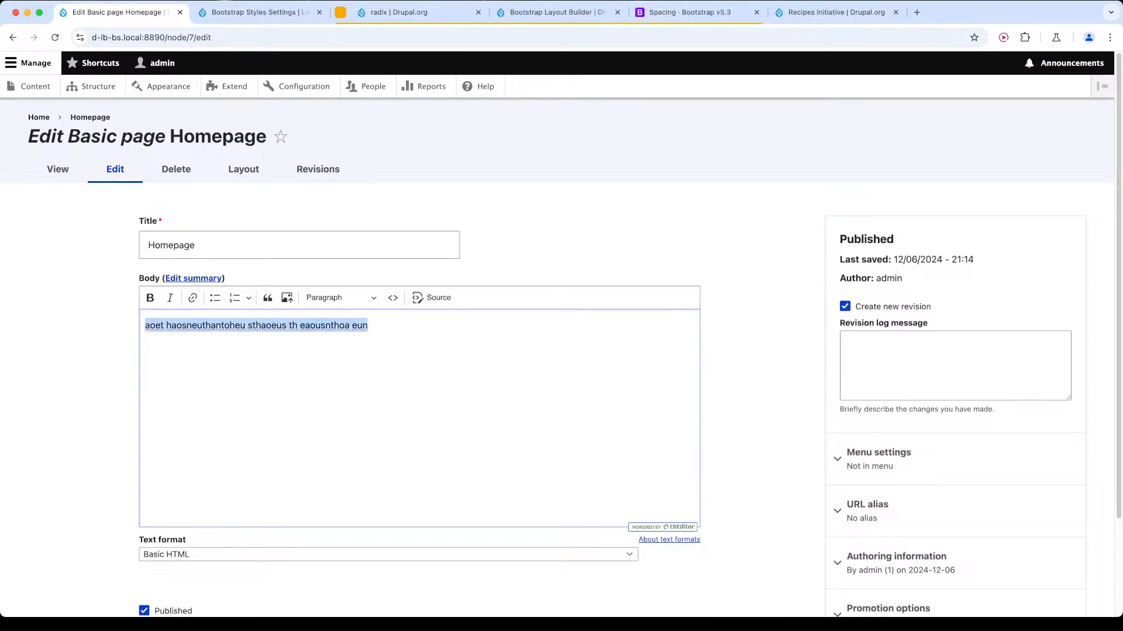
pyautogui.press('super+c')
pyautogui.press('super+v')
pyautogui.press('super+v')
pyautogui.press('super+v')
pyautogui.press('super+v')
pyautogui.press('super+v')
pyautogui.press('super+v')
pyautogui.press('super+v')
pyautogui.press('super+v')
pyautogui.press('super+v')
pyautogui.press('super+v')
pyautogui.press('super+v')
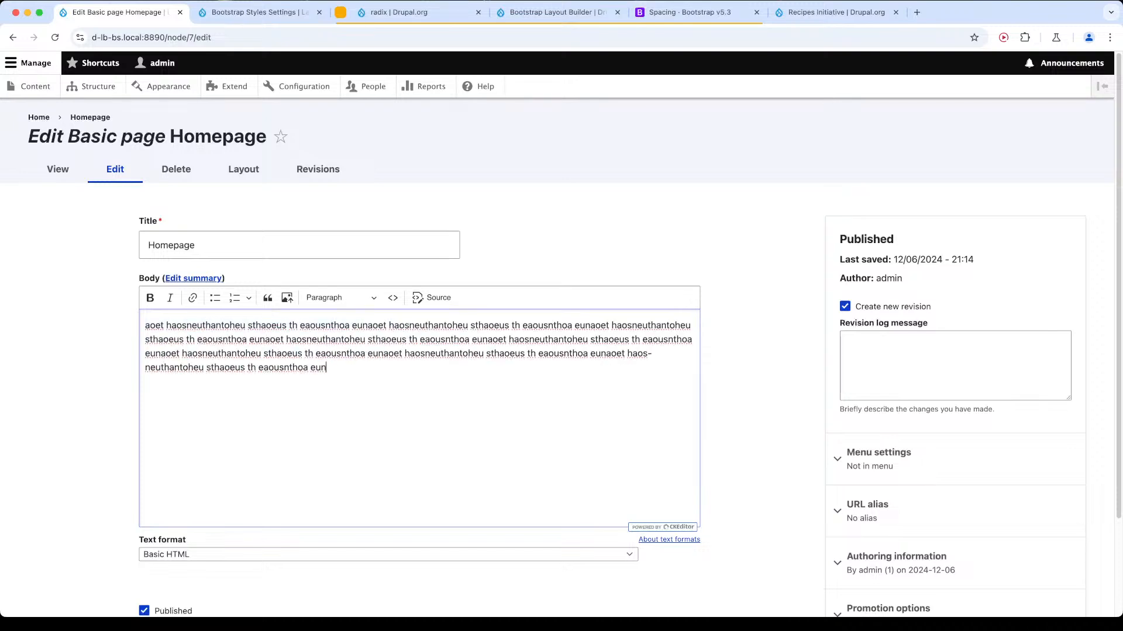
pyautogui.press('super+v')
pyautogui.press('super+v')
pyautogui.press('super+v')
pyautogui.press('super+v')
# Try to lengthen the whole placeholder Body text with the AI writing assistant's "Expand my writing" command.
pyautogui.press('super+a')
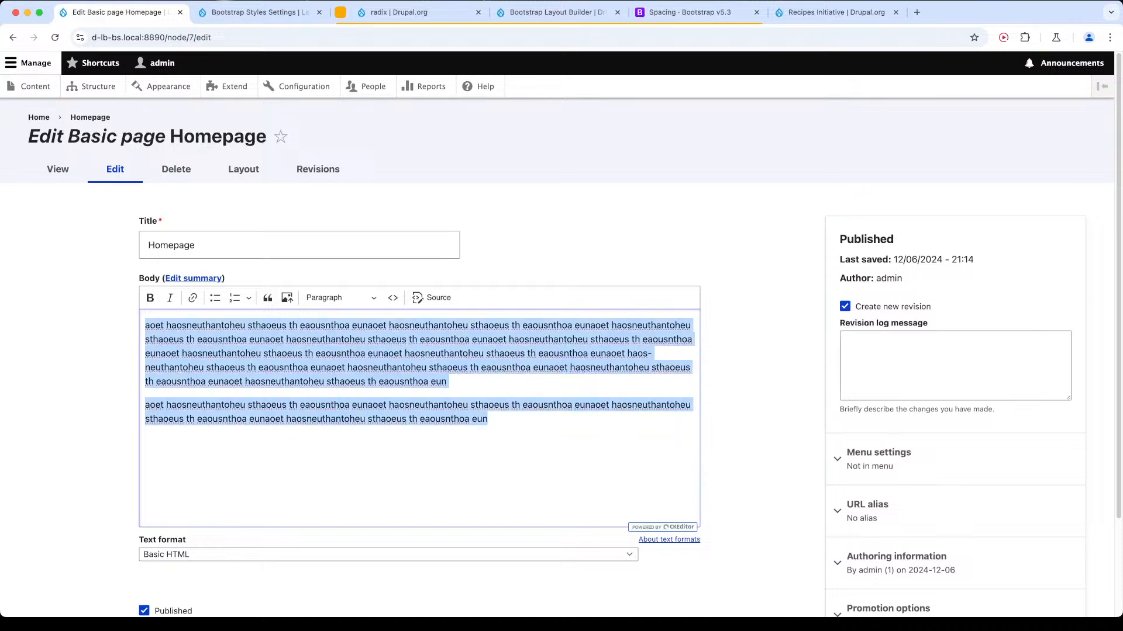
pyautogui.press('super+/')
pyautogui.press('Down')
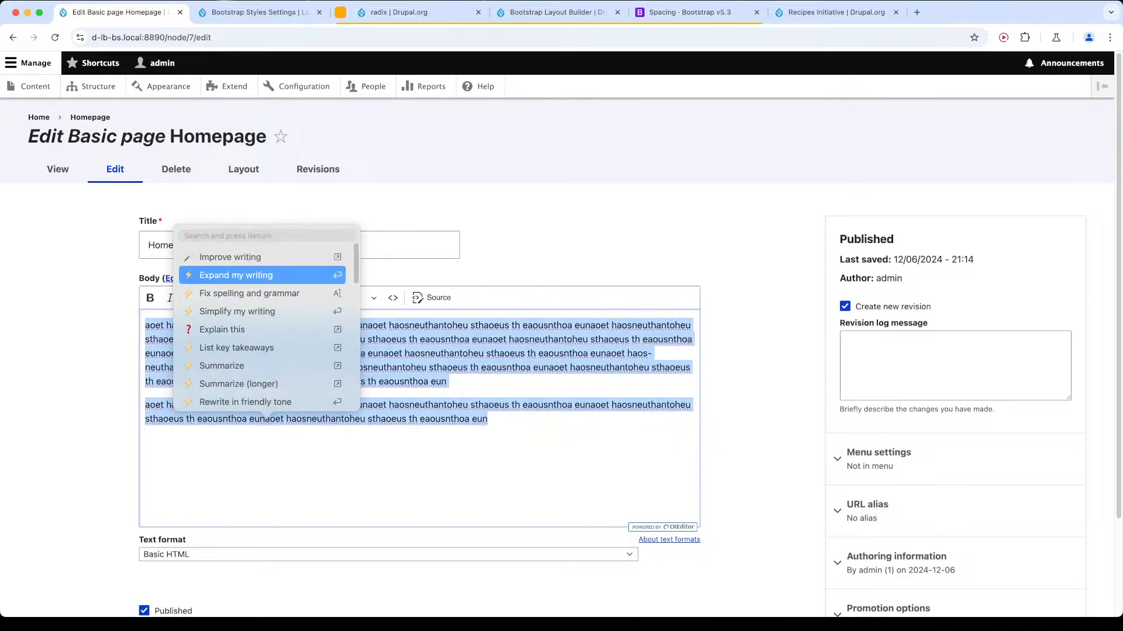
pyautogui.press('Return')
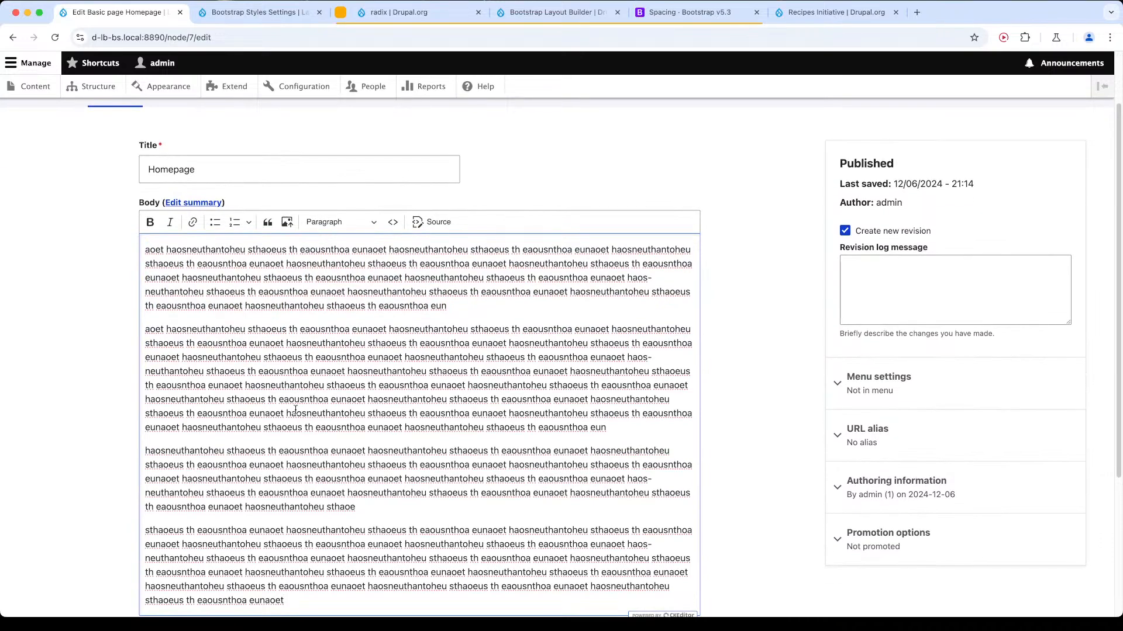
# Replace the entire Body text with "Add a bit of dummy text" and run the AI assistant's "Expand my writing" on it.
pyautogui.scroll(-4, 316, 395)
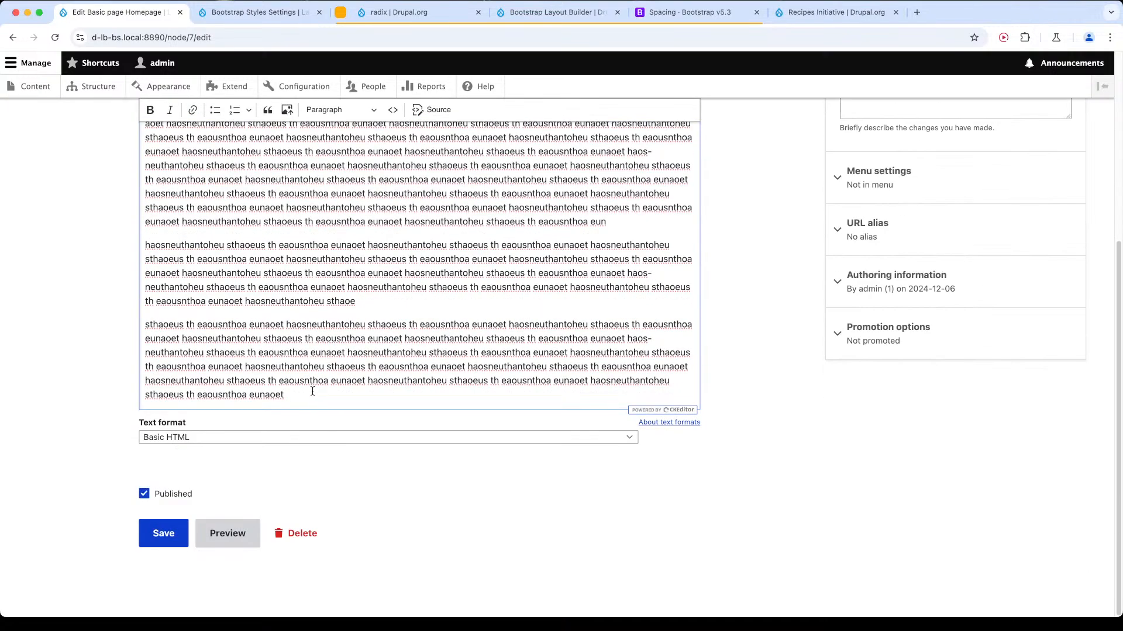
pyautogui.scroll(2, 314, 394)
pyautogui.moveTo(290, 498); pyautogui.dragTo(145, 309)
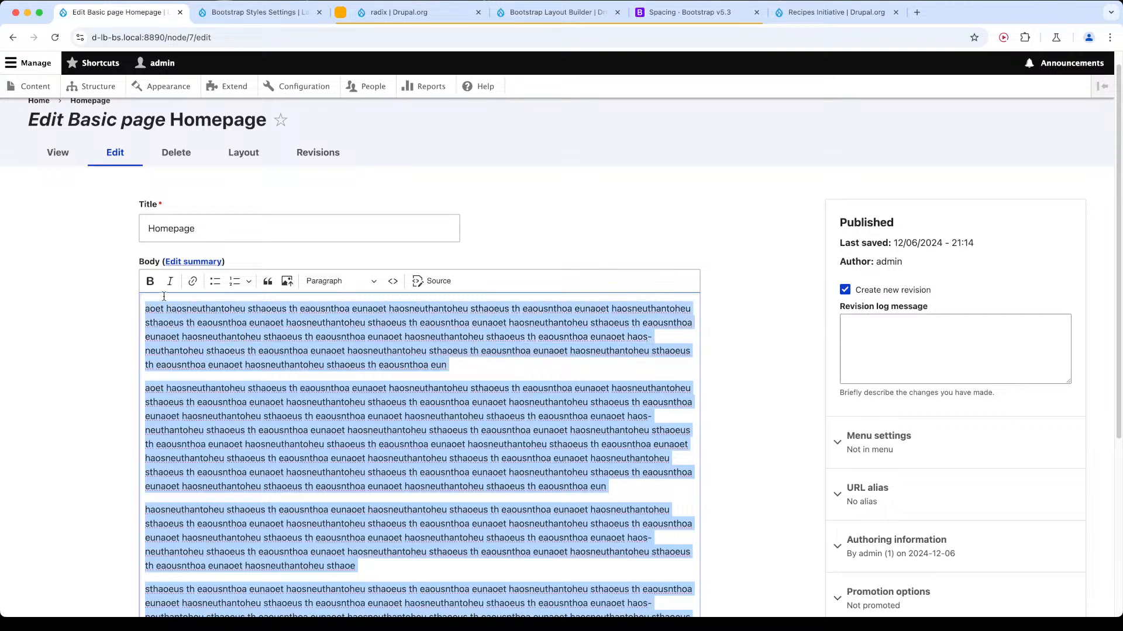
pyautogui.write('Add a bit')
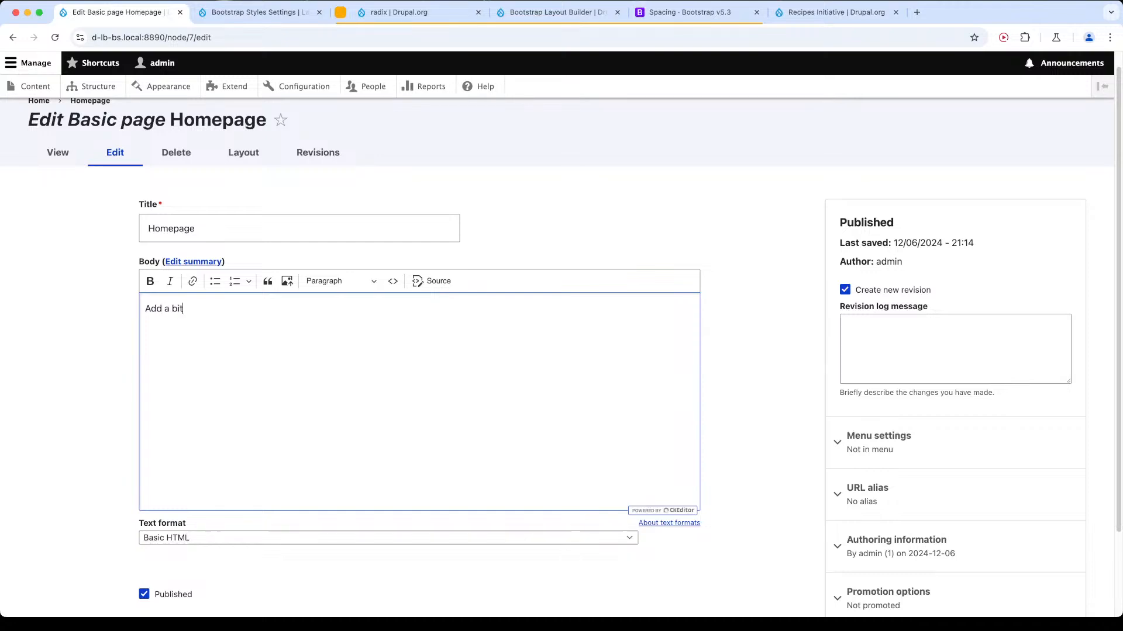
pyautogui.write(' of dummy text')
pyautogui.press('super+a')
pyautogui.press('super+slash')
pyautogui.press('Down')
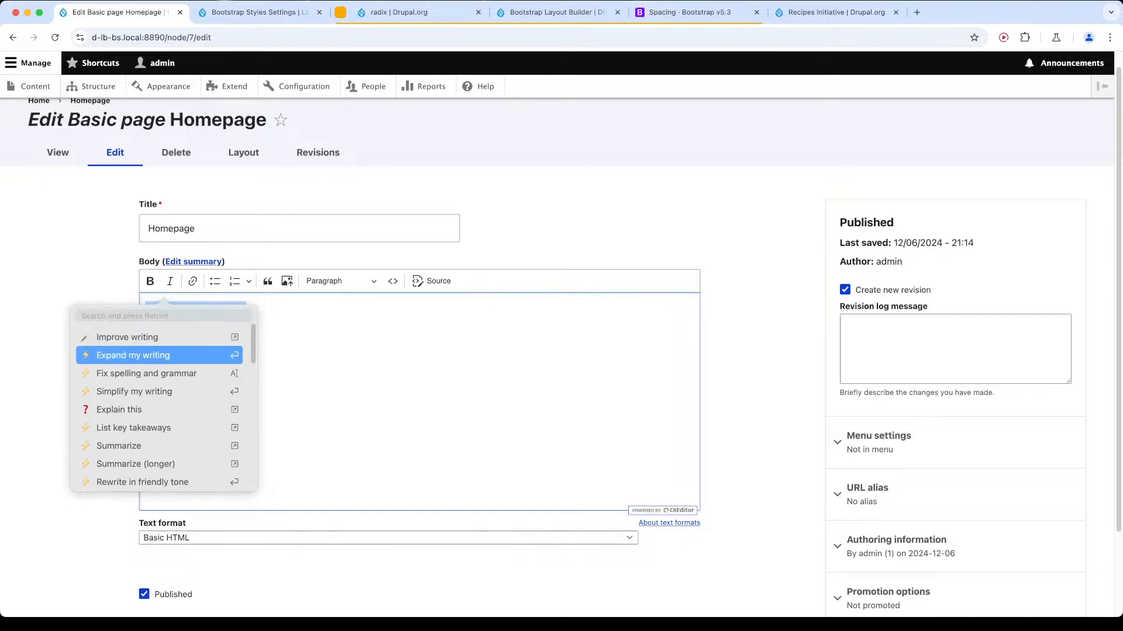
pyautogui.press('Return')
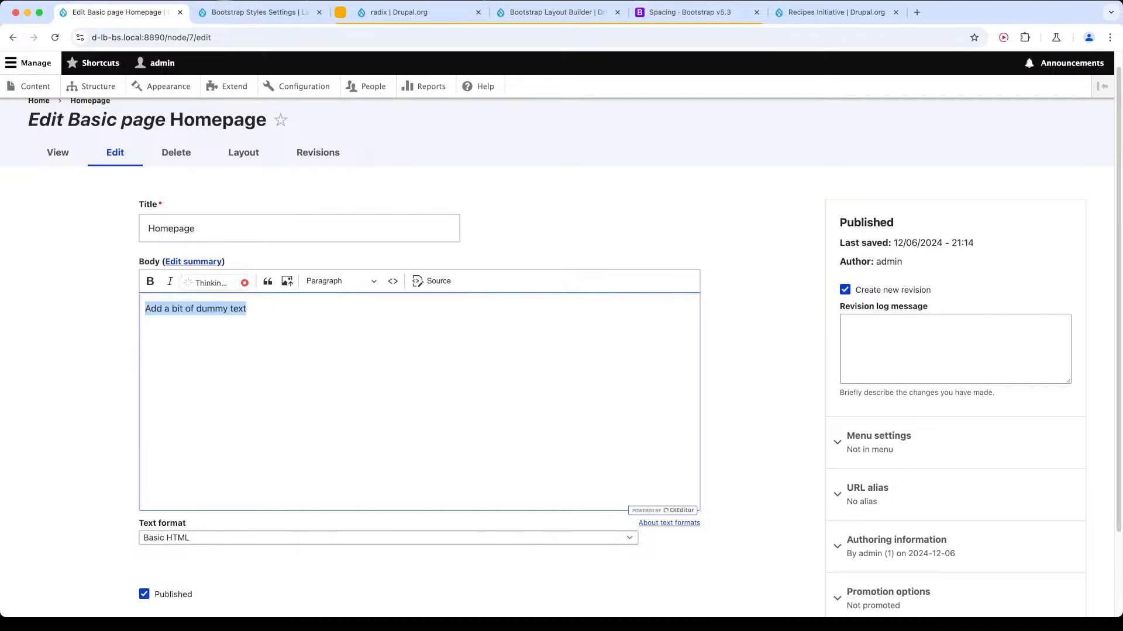
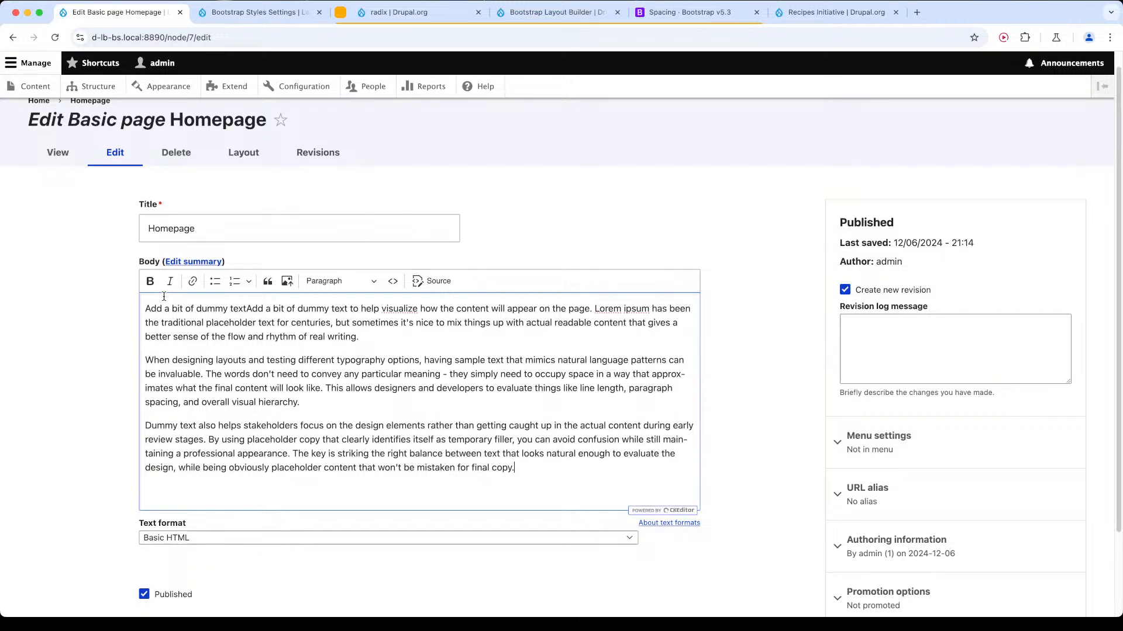
# Save the Homepage node with the AI-expanded dummy text in its Body field.
pyautogui.press('capslock')
pyautogui.moveTo(550, 488); pyautogui.dragTo(124, 307)
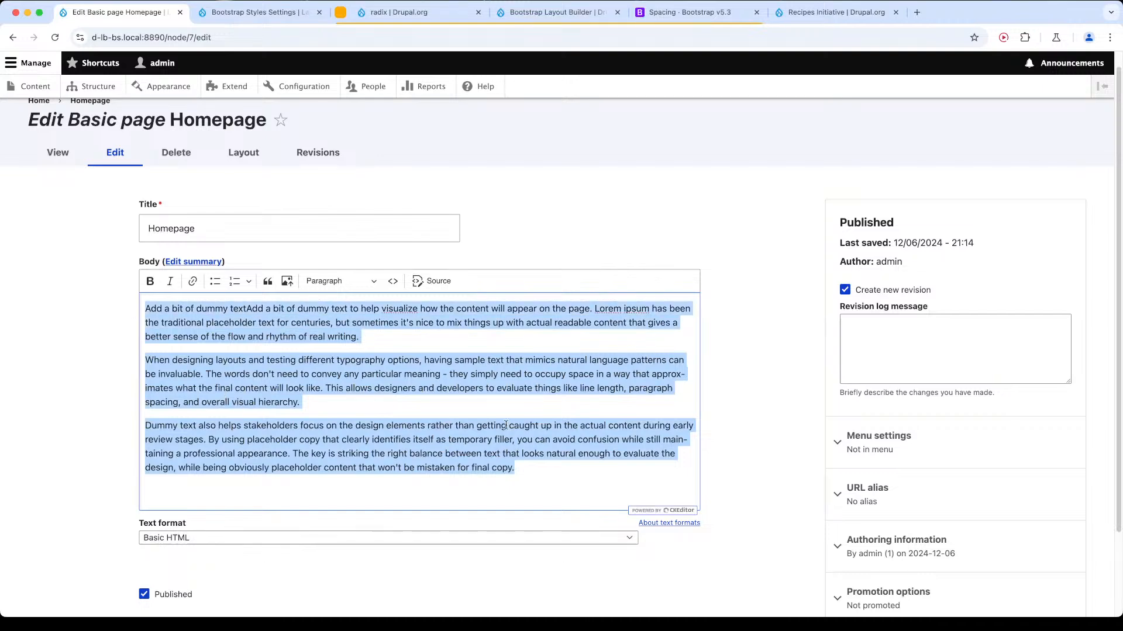
pyautogui.scroll(-3, 175, 571)
pyautogui.click(159, 538)
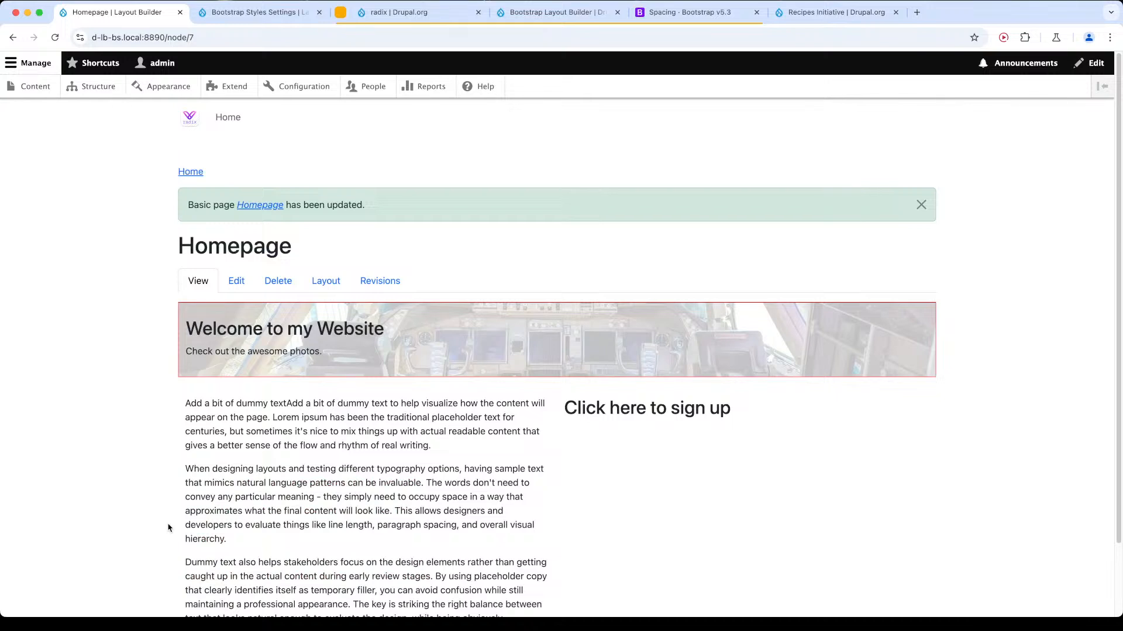
# Check how the Homepage's two columns respond in the browser's device preview, widening the responsive viewport from 528 to 1126 pixels.
pyautogui.scroll(-3, 576, 431)
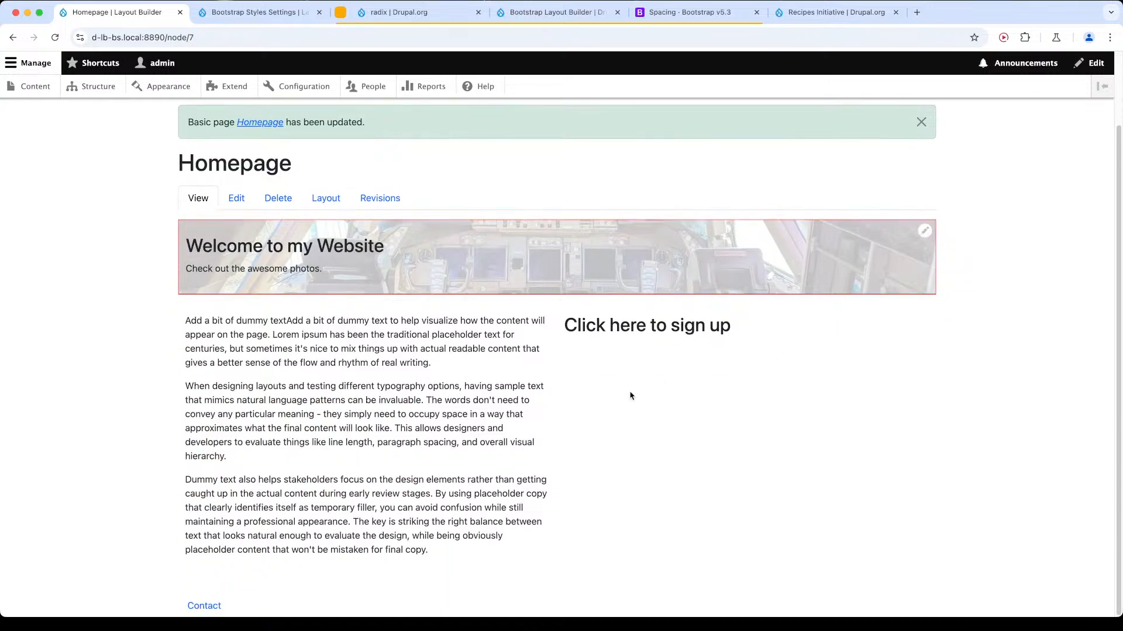
pyautogui.press('super+alt+i')
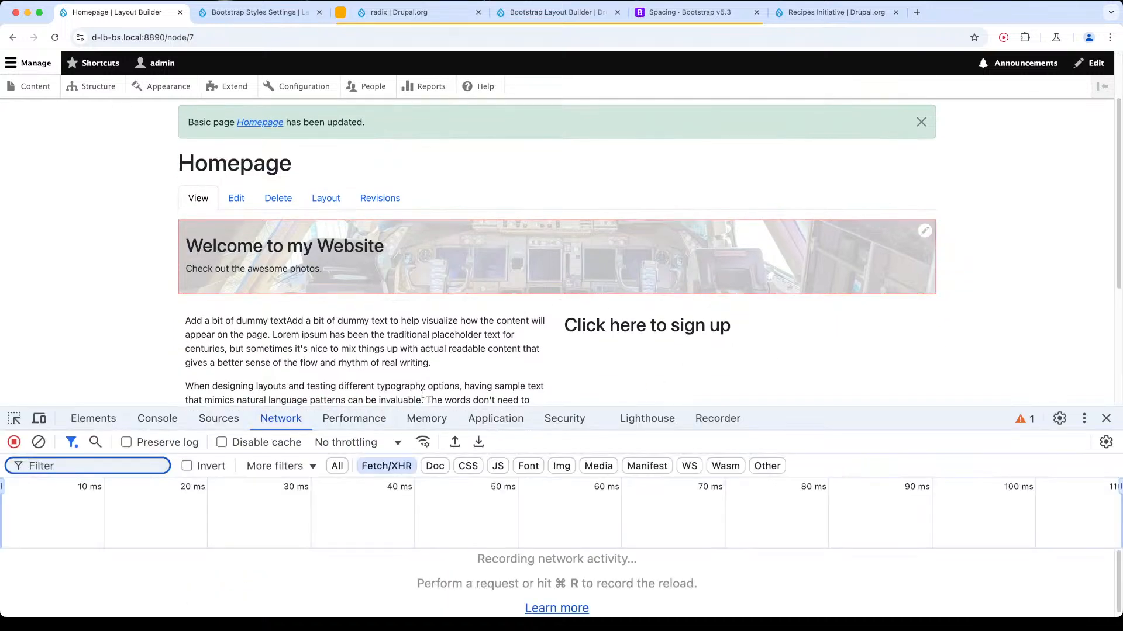
pyautogui.scroll(-6, 250, 331)
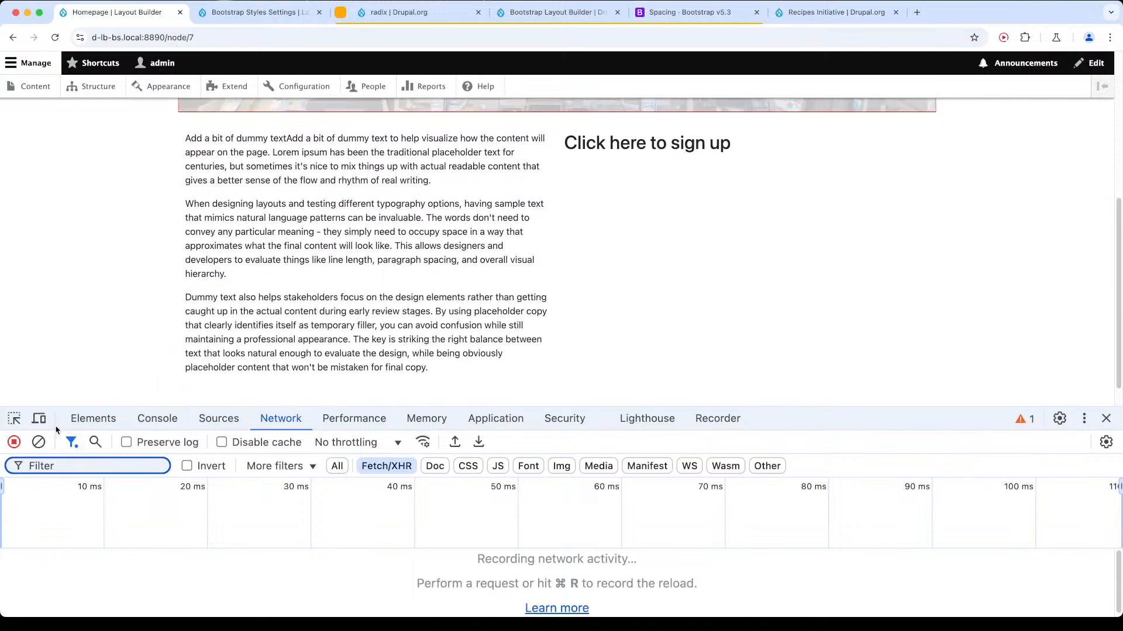
pyautogui.click(39, 418)
pyautogui.scroll(5, 463, 150)
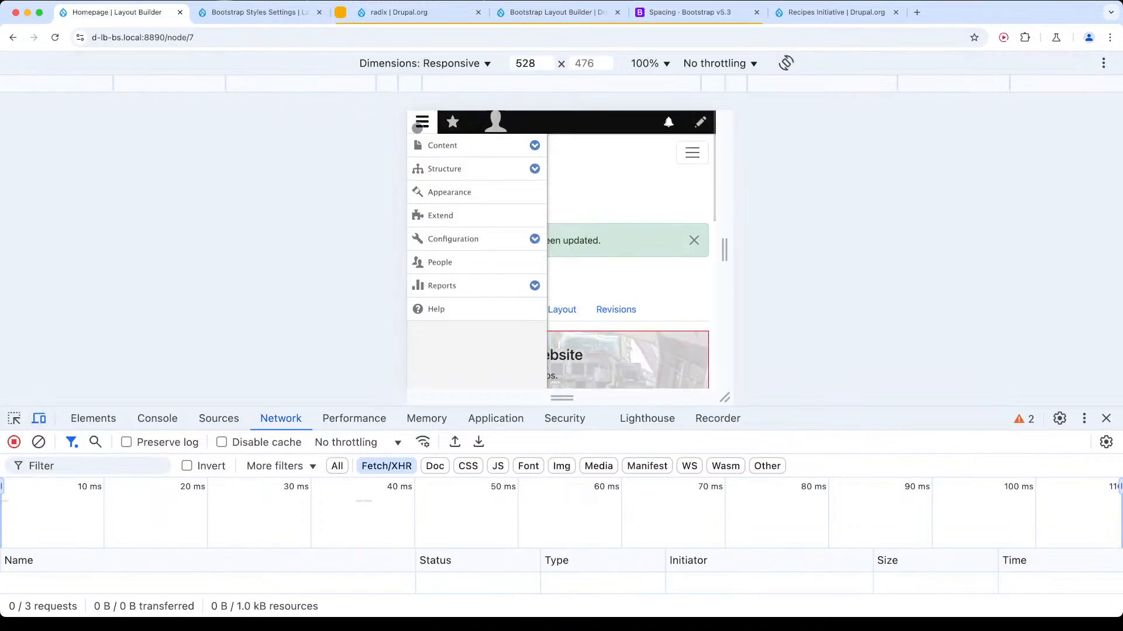
pyautogui.scroll(-10, 591, 279)
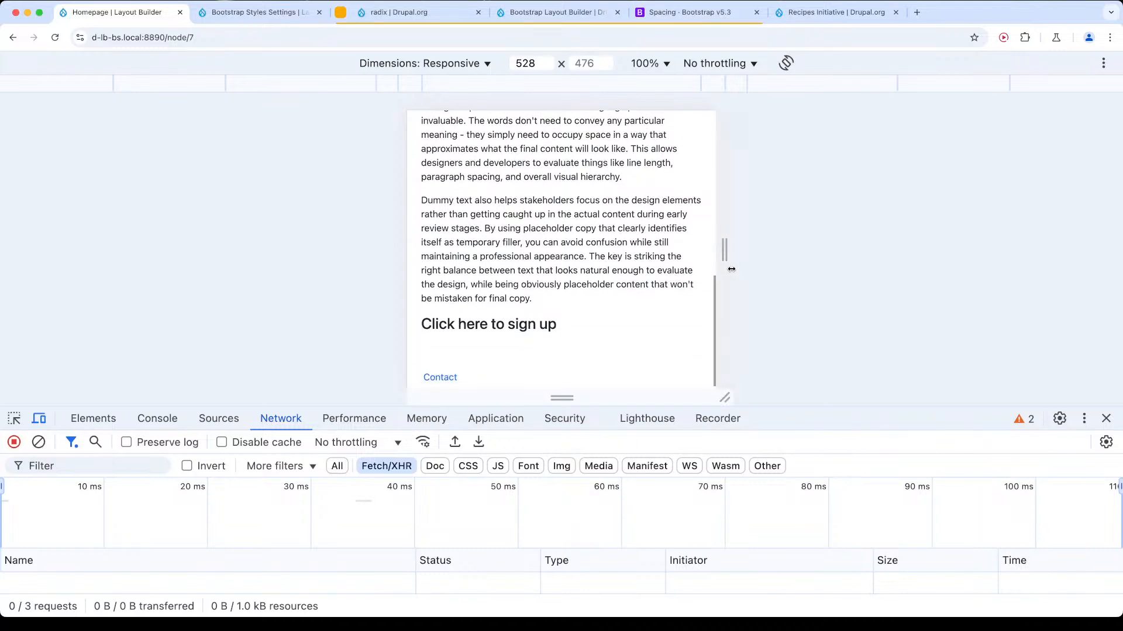
pyautogui.moveTo(725, 253); pyautogui.dragTo(899, 248)
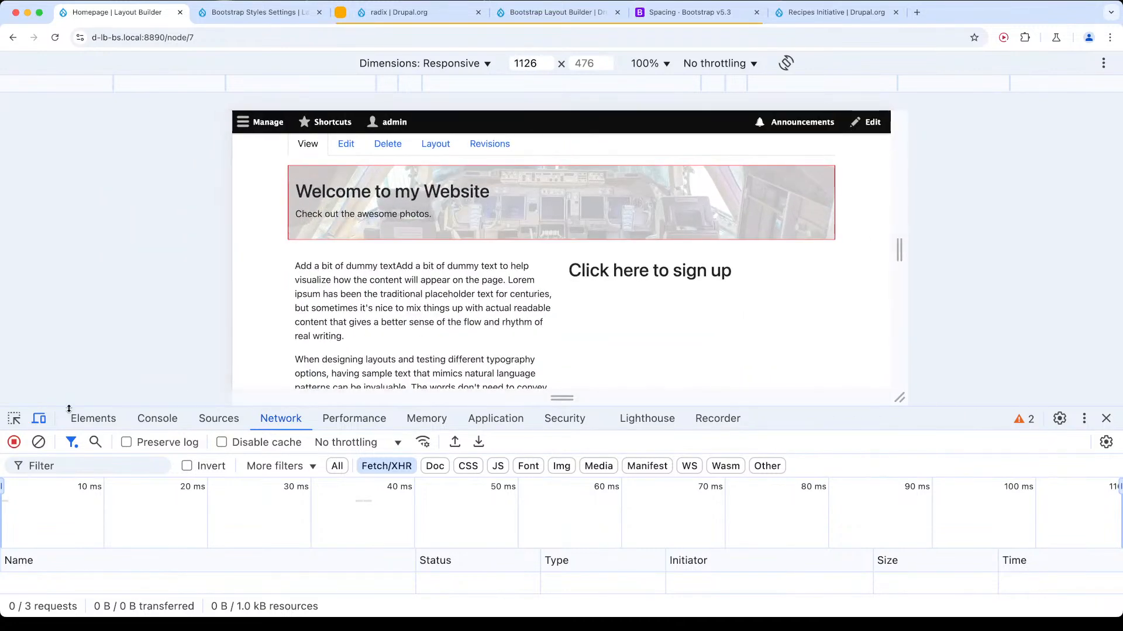
pyautogui.click(39, 419)
pyautogui.click(1106, 419)
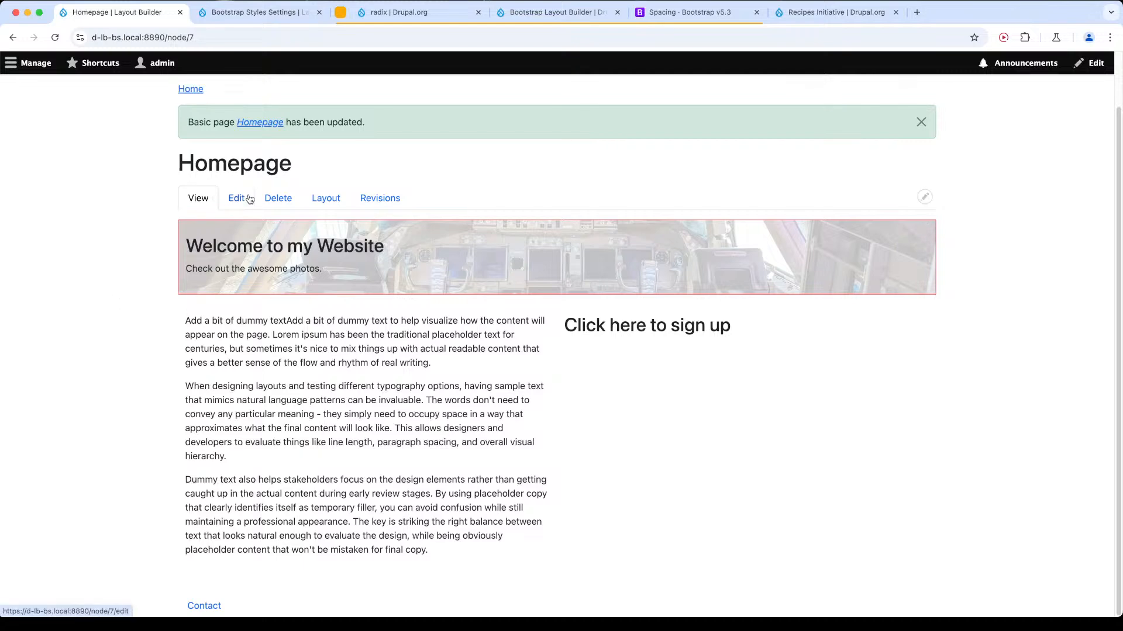
# In the Homepage layout, set Section 1's container type to Full, update the section and save the layout.
pyautogui.click(325, 198)
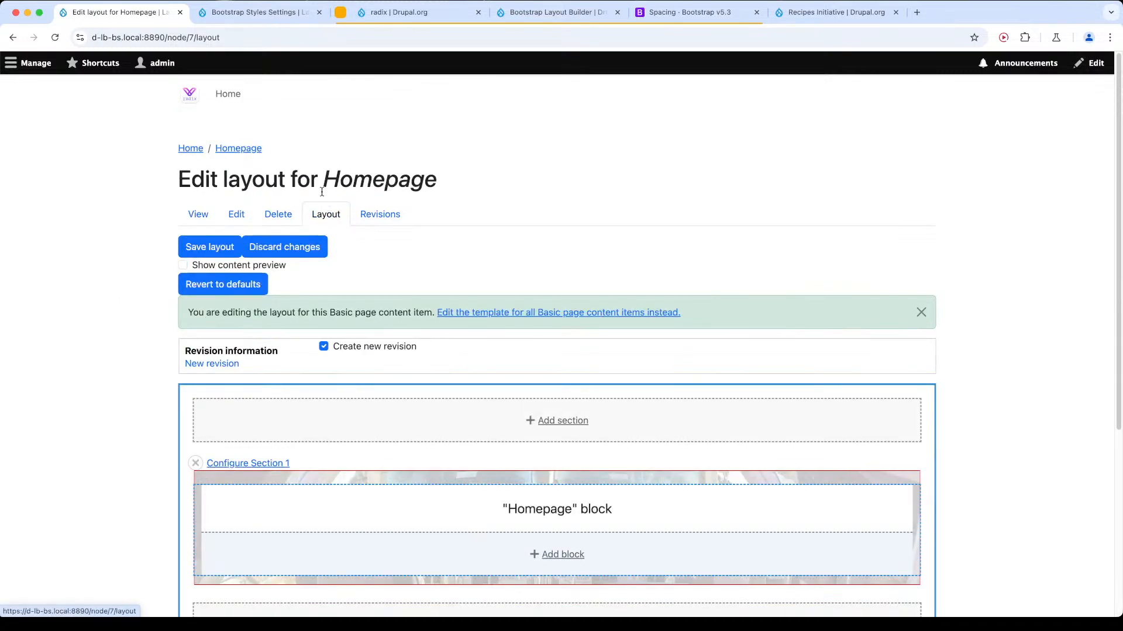
pyautogui.scroll(-3, 386, 356)
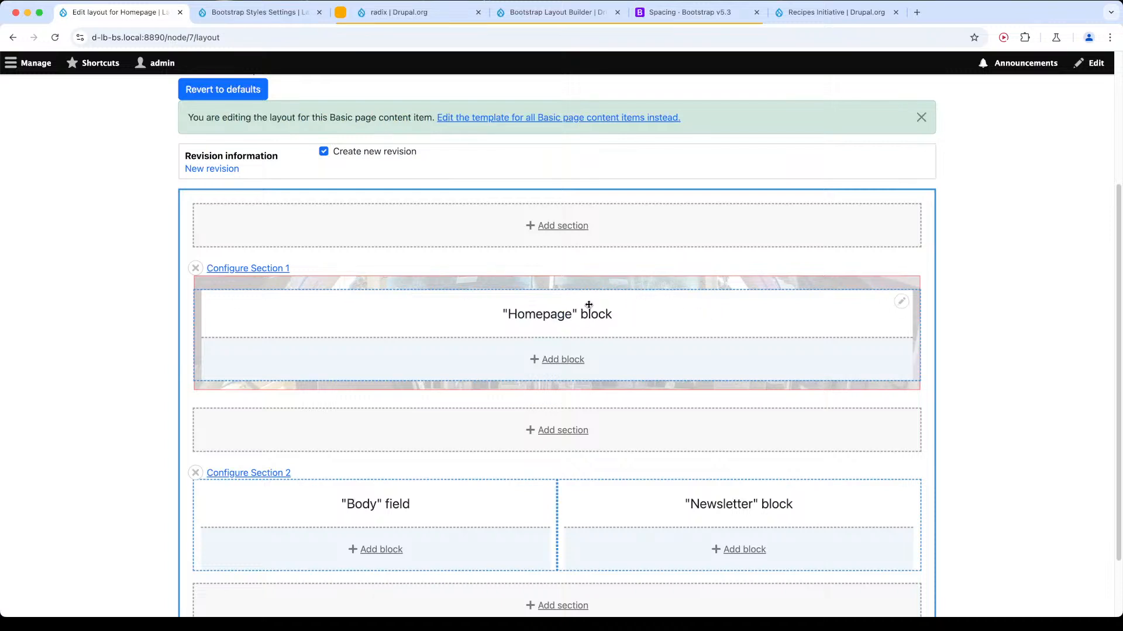
pyautogui.click(272, 271)
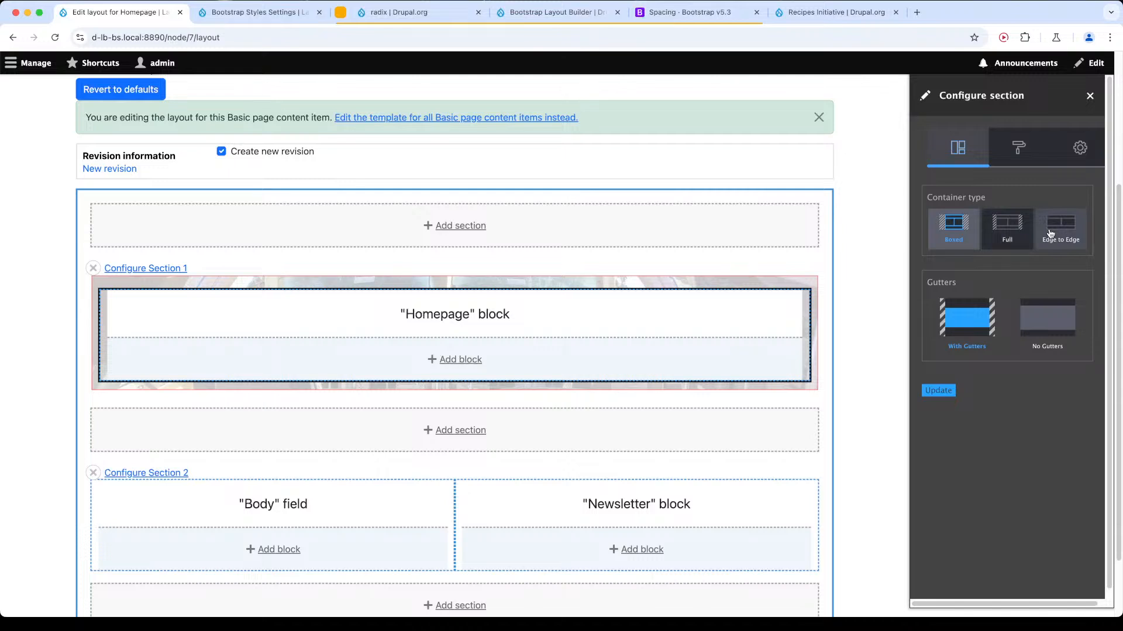
pyautogui.click(999, 225)
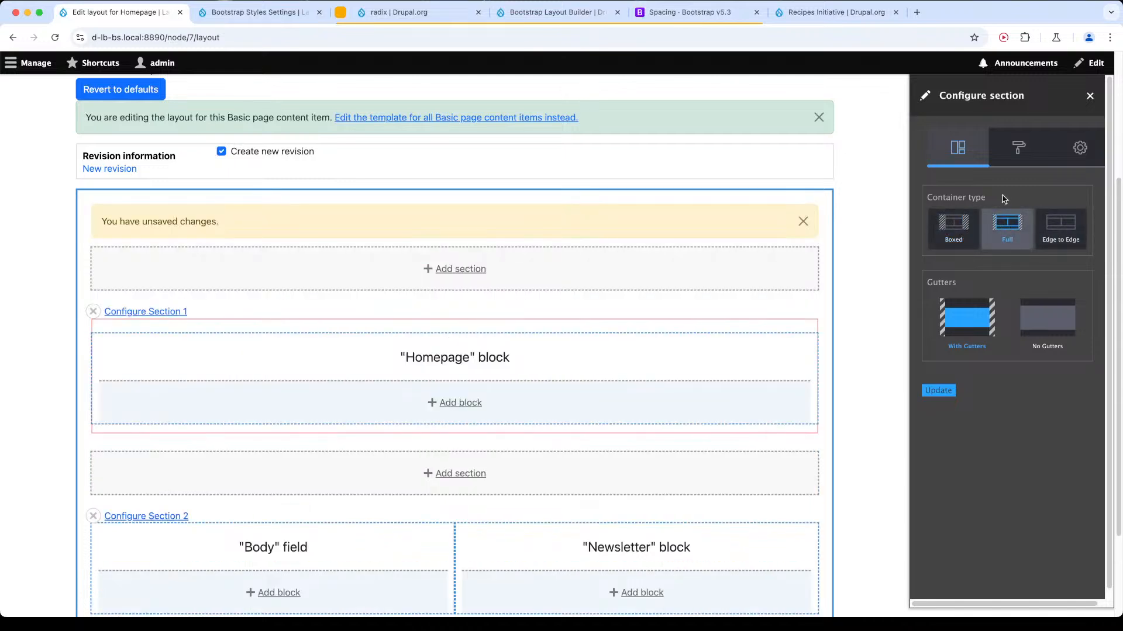
pyautogui.click(1019, 147)
pyautogui.click(969, 199)
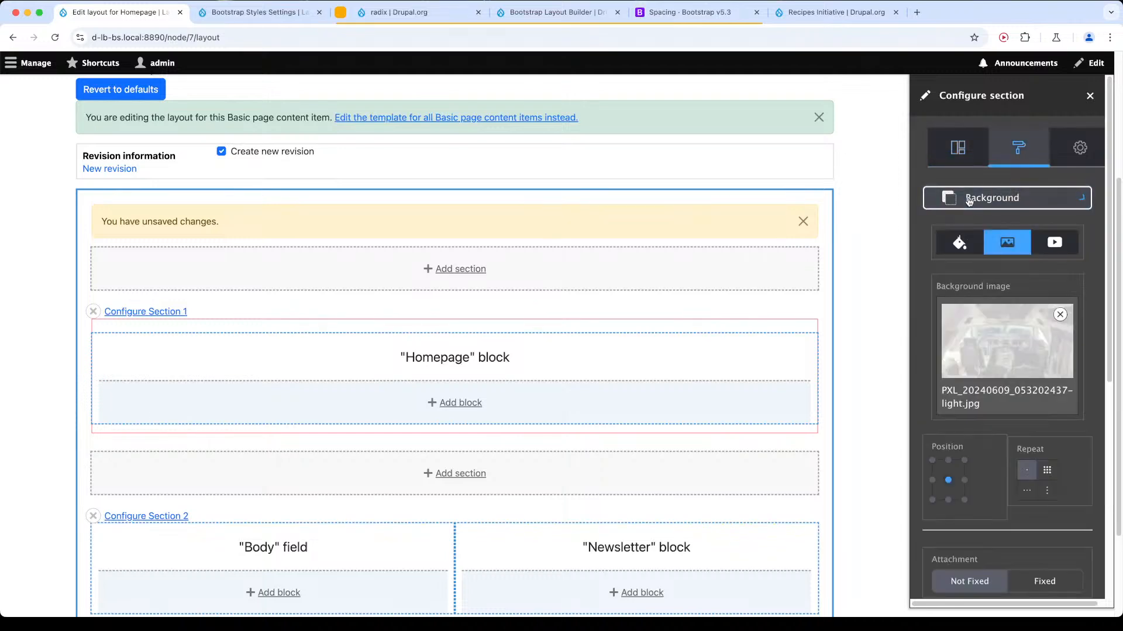
pyautogui.scroll(-8, 994, 468)
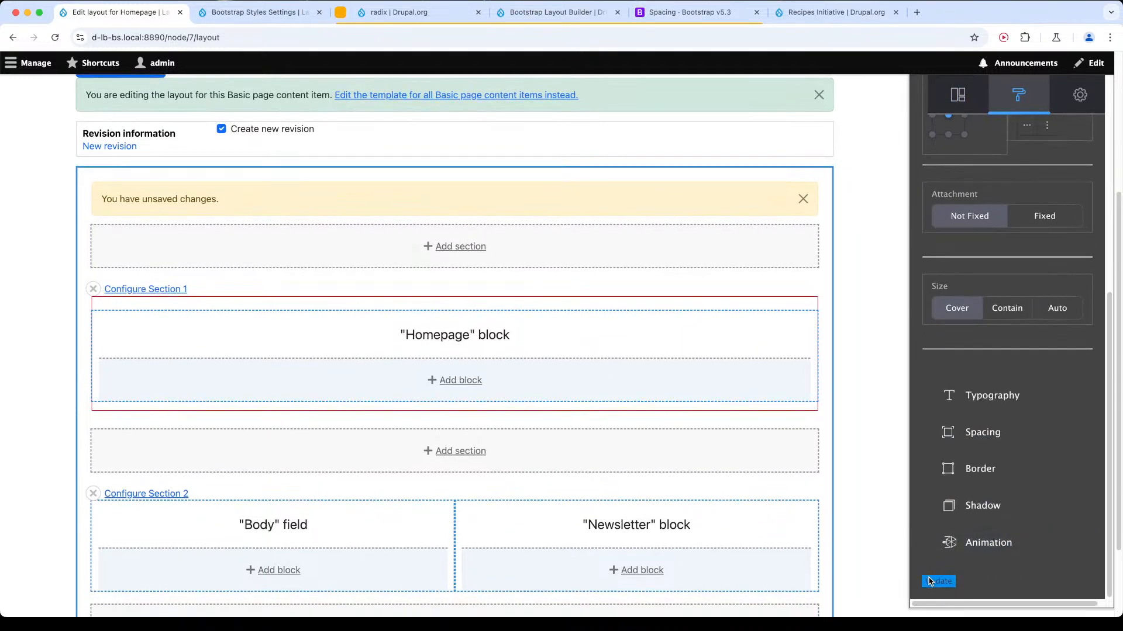
pyautogui.click(938, 581)
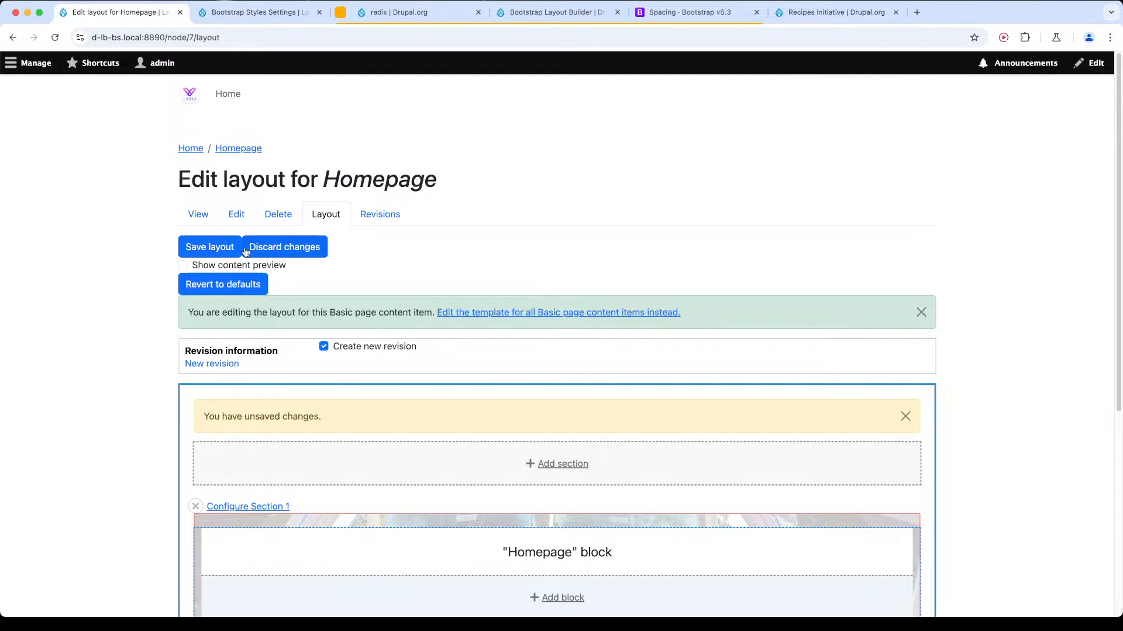
pyautogui.click(240, 249)
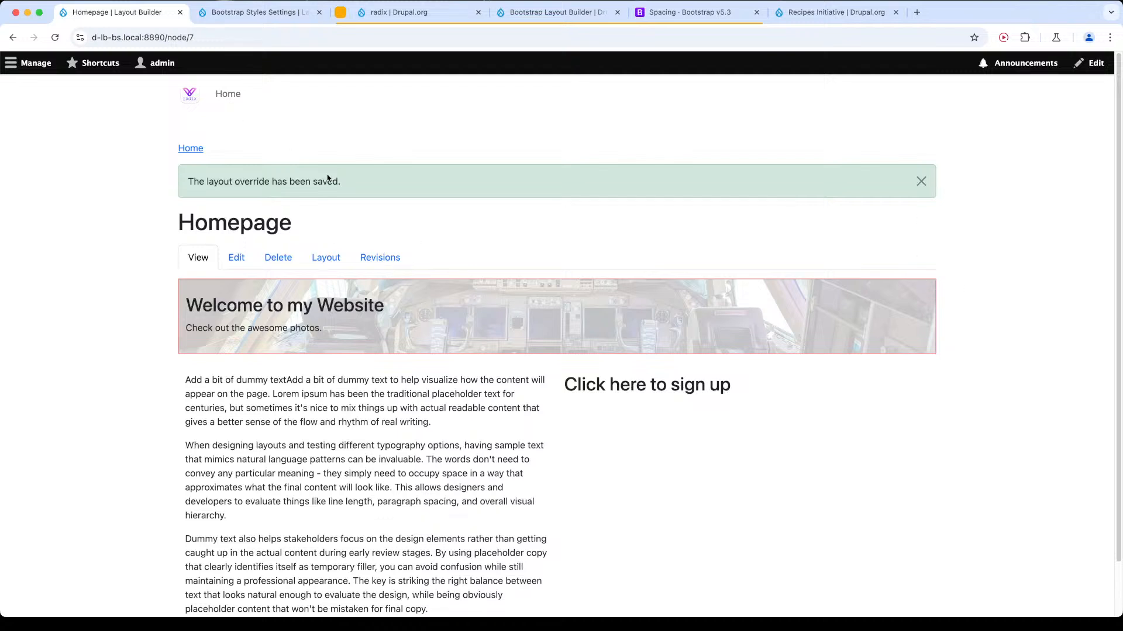
# Inspect the hero section's background-image wrapper in the page markup and trace its parent elements up to the main content's container div.
pyautogui.rightClick(508, 296)
pyautogui.click(588, 490)
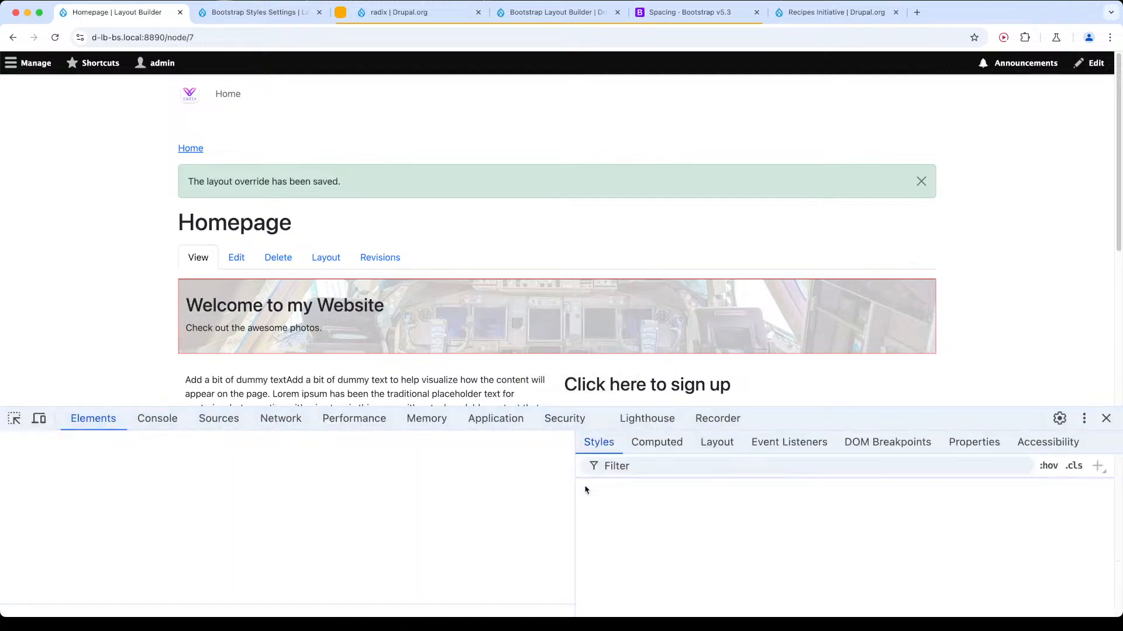
pyautogui.click(14, 418)
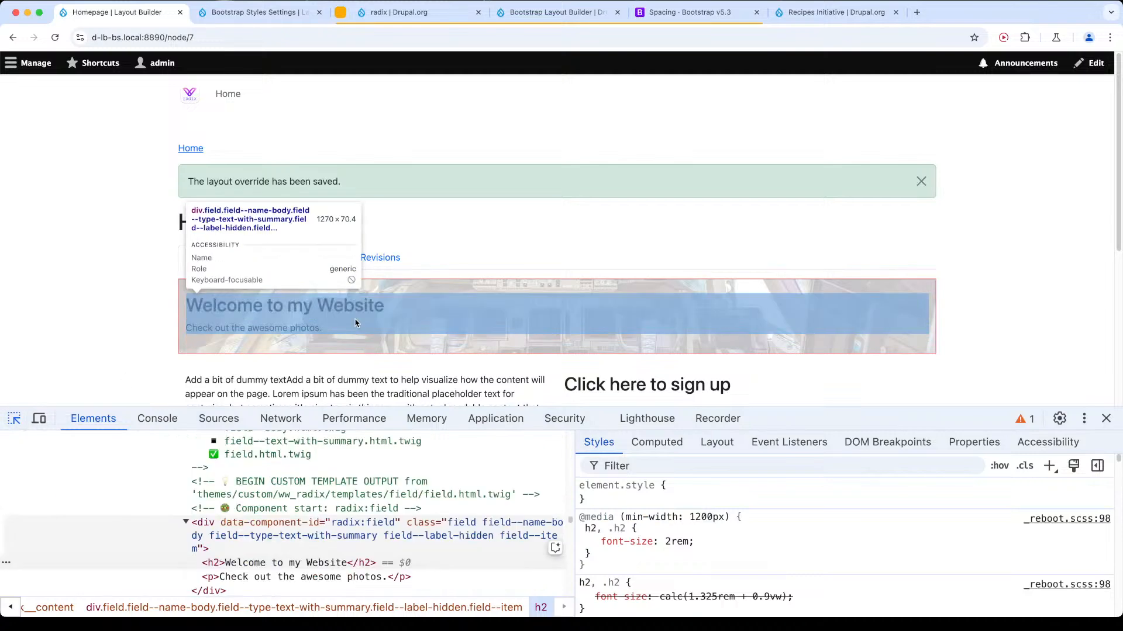
pyautogui.click(360, 344)
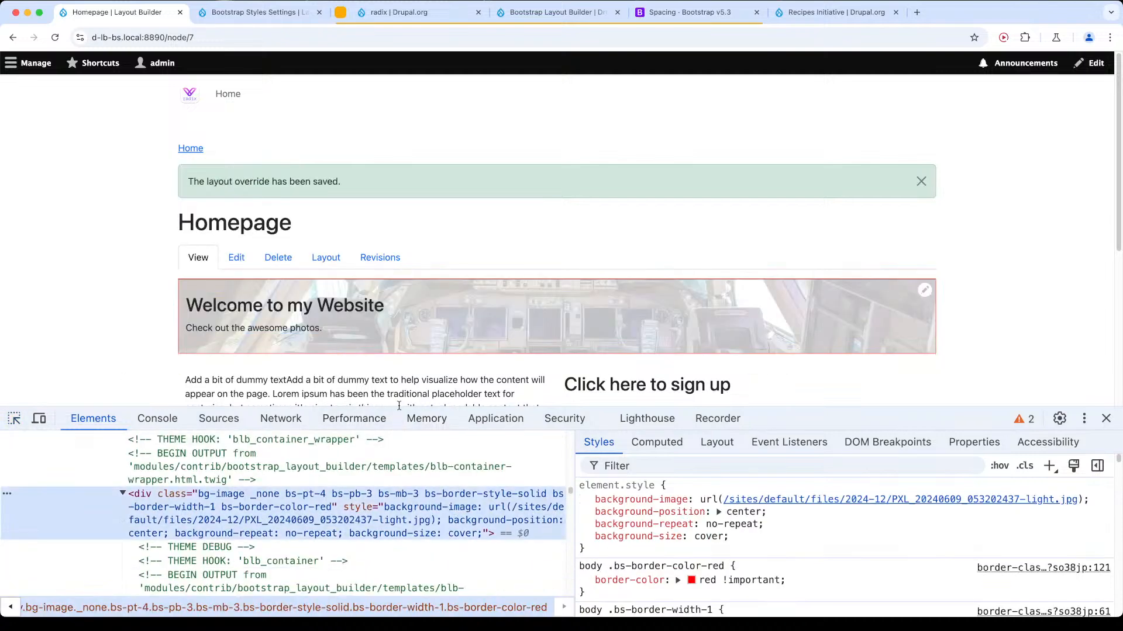
pyautogui.moveTo(400, 406); pyautogui.dragTo(439, 202)
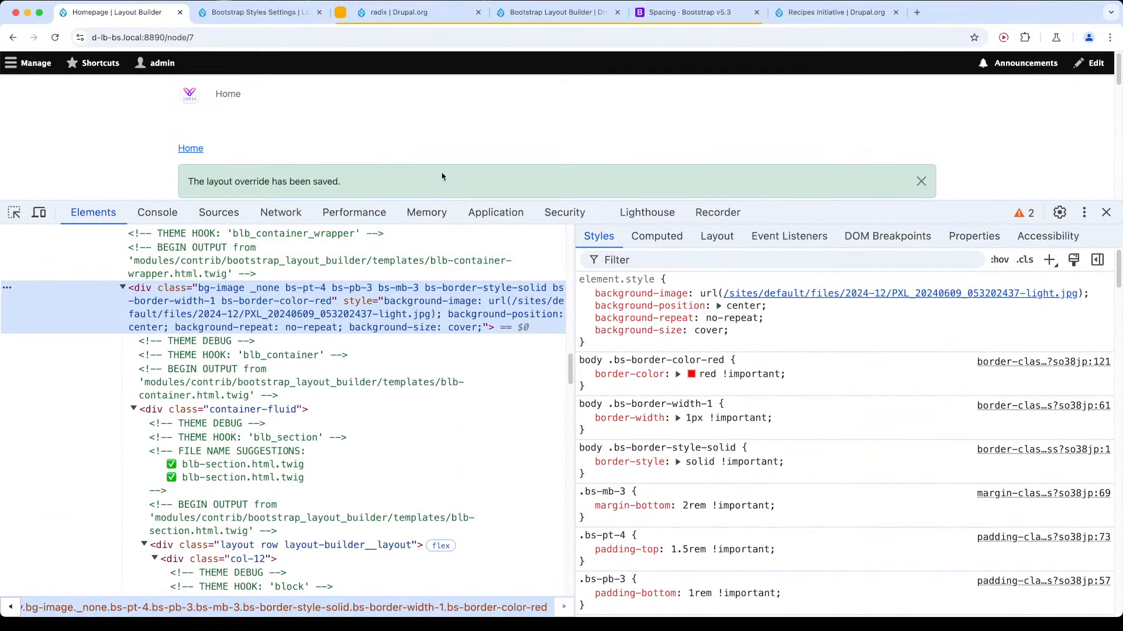
pyautogui.scroll(-3, 442, 177)
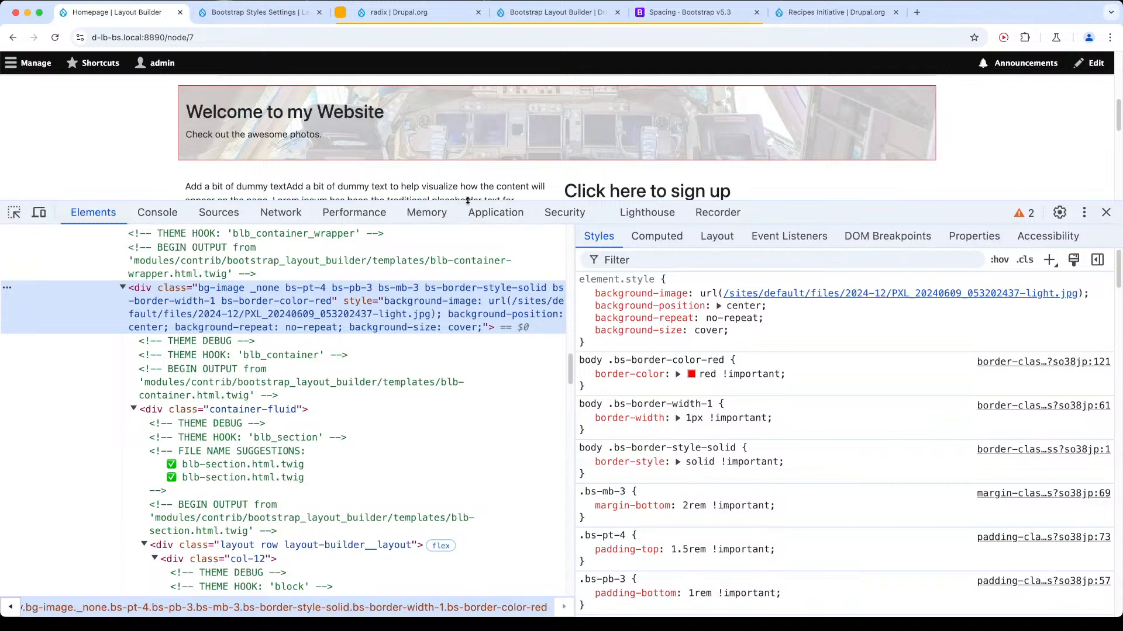
pyautogui.moveTo(468, 200); pyautogui.dragTo(471, 316)
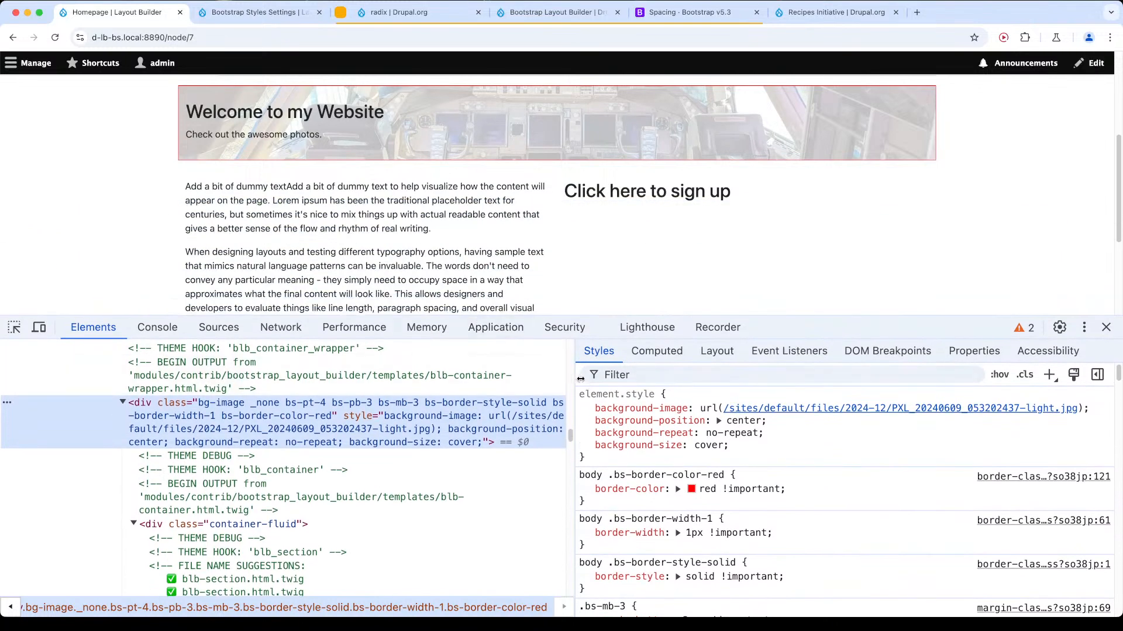
pyautogui.moveTo(580, 379); pyautogui.dragTo(862, 379)
pyautogui.scroll(5, 256, 466)
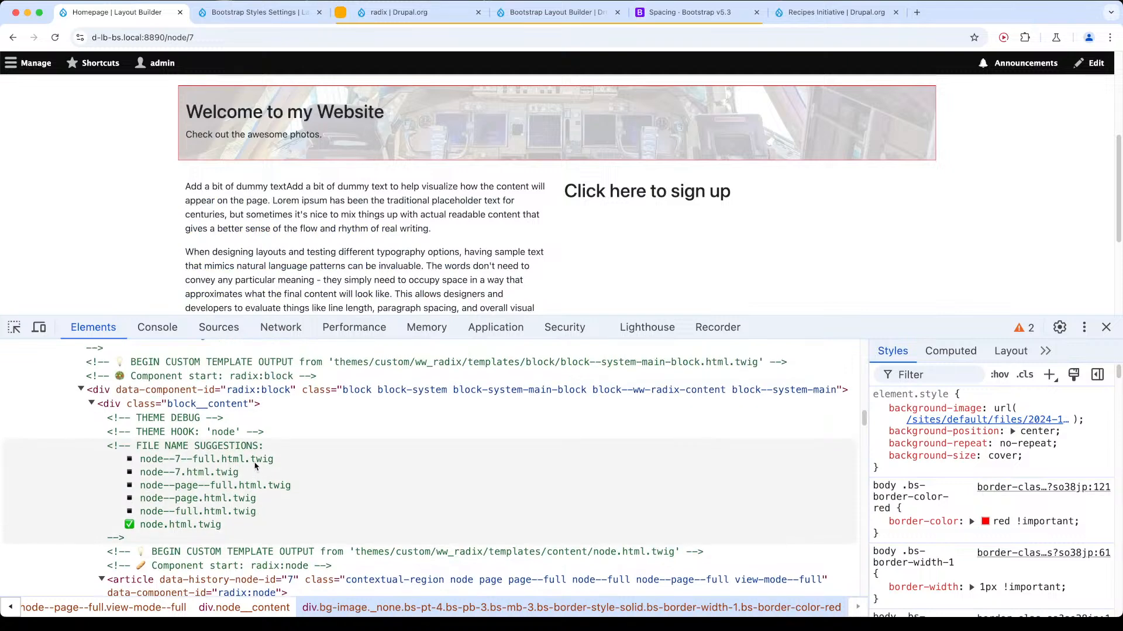
pyautogui.scroll(10, 256, 466)
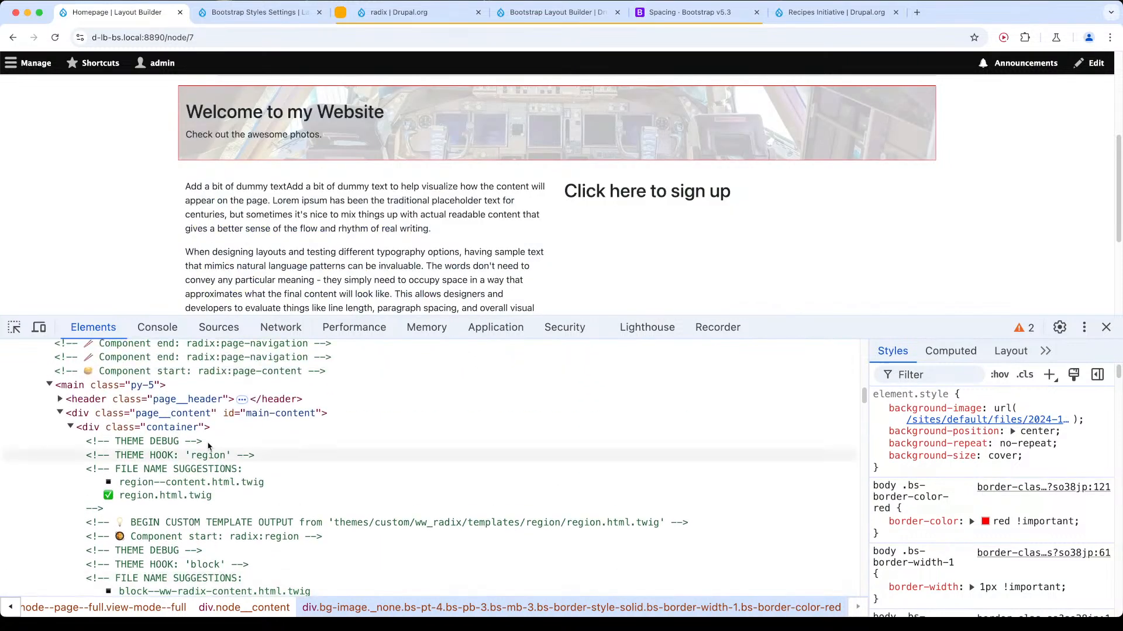
# Remove the "container" class from the div directly inside page__content in the live markup, and close the inspector.
pyautogui.click(206, 427)
pyautogui.scroll(3, 222, 253)
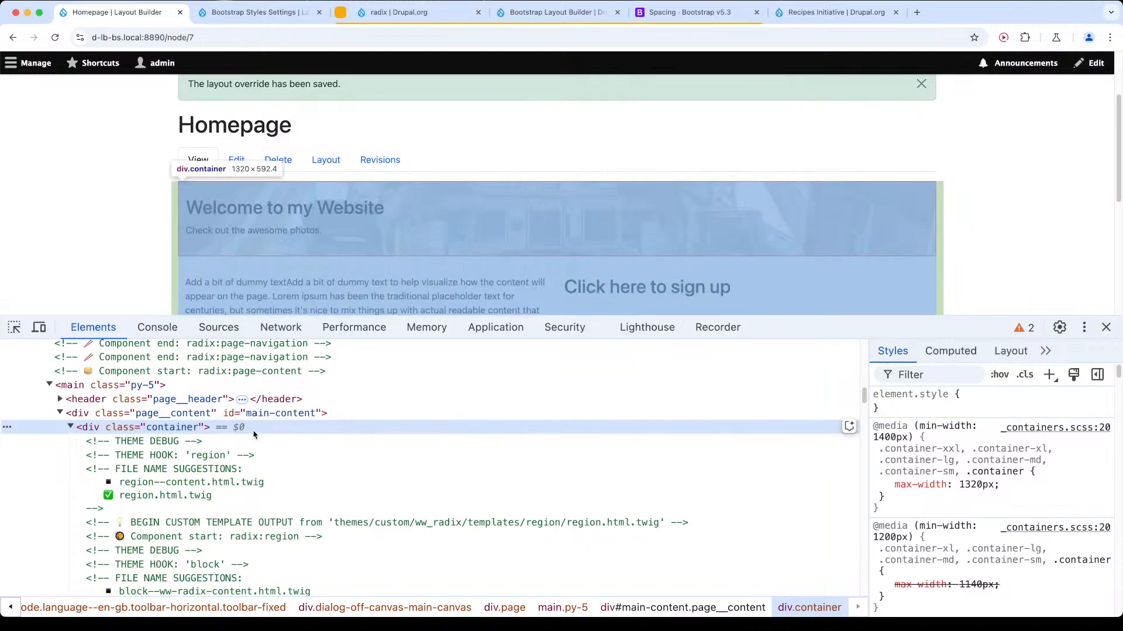
pyautogui.press('BackSpace')
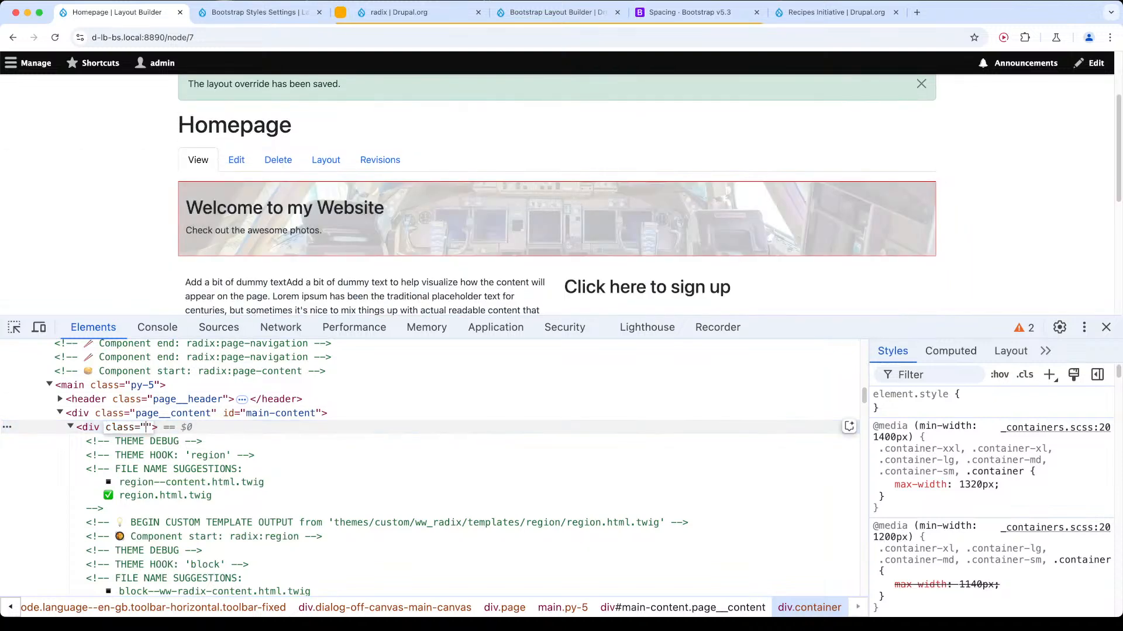
pyautogui.press('Return')
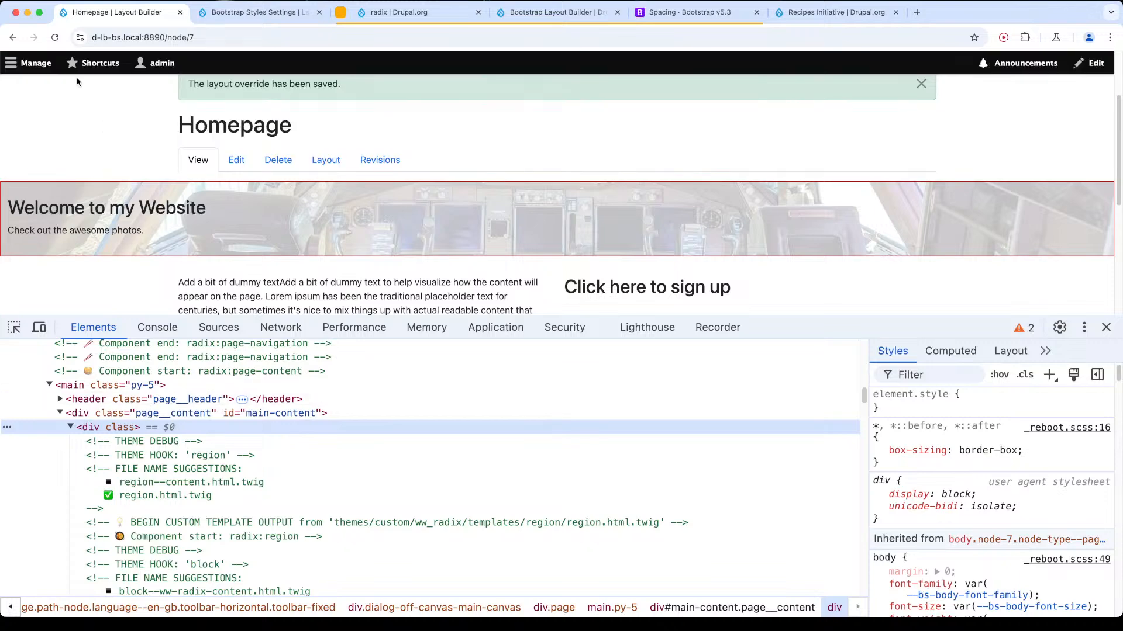
pyautogui.click(1105, 327)
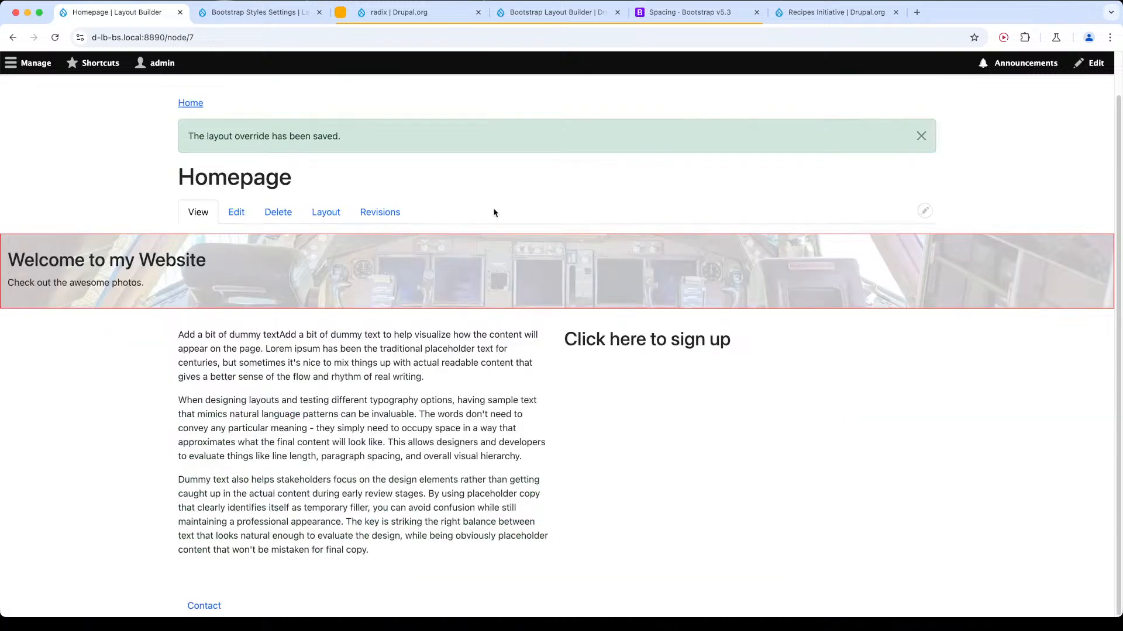
# Open the ww_radix theme's appearance settings in a separate tab and look for a page container option.
pyautogui.click(28, 64)
pyautogui.keyDown('super'); pyautogui.click(119, 92); pyautogui.keyUp('super')
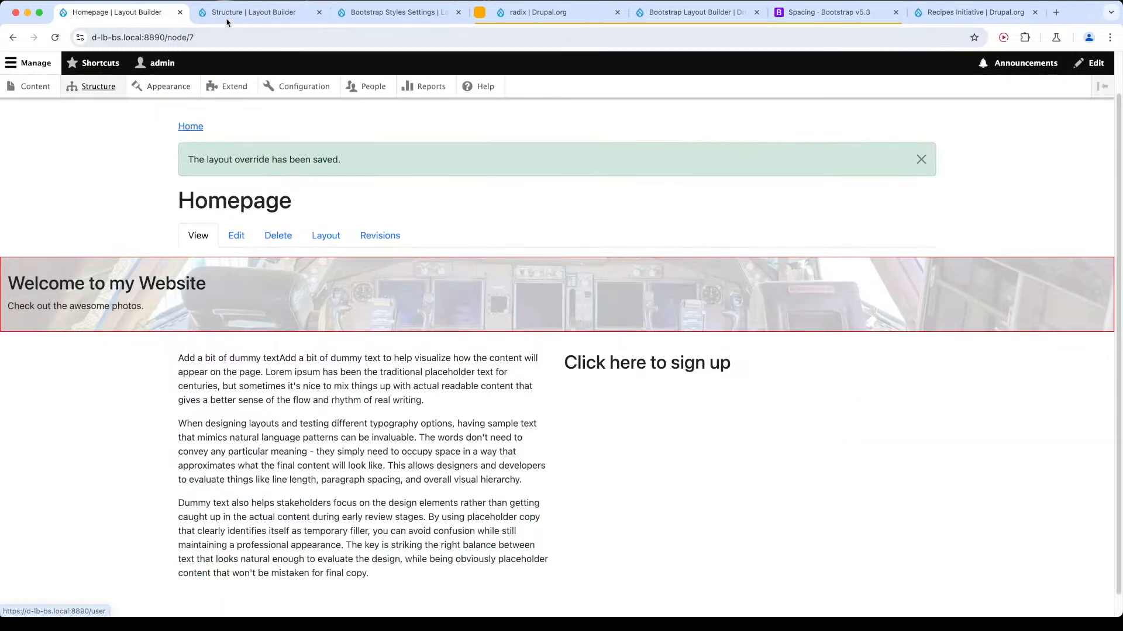
pyautogui.hotkey('ctrl', 'Tab')
pyautogui.click(191, 92)
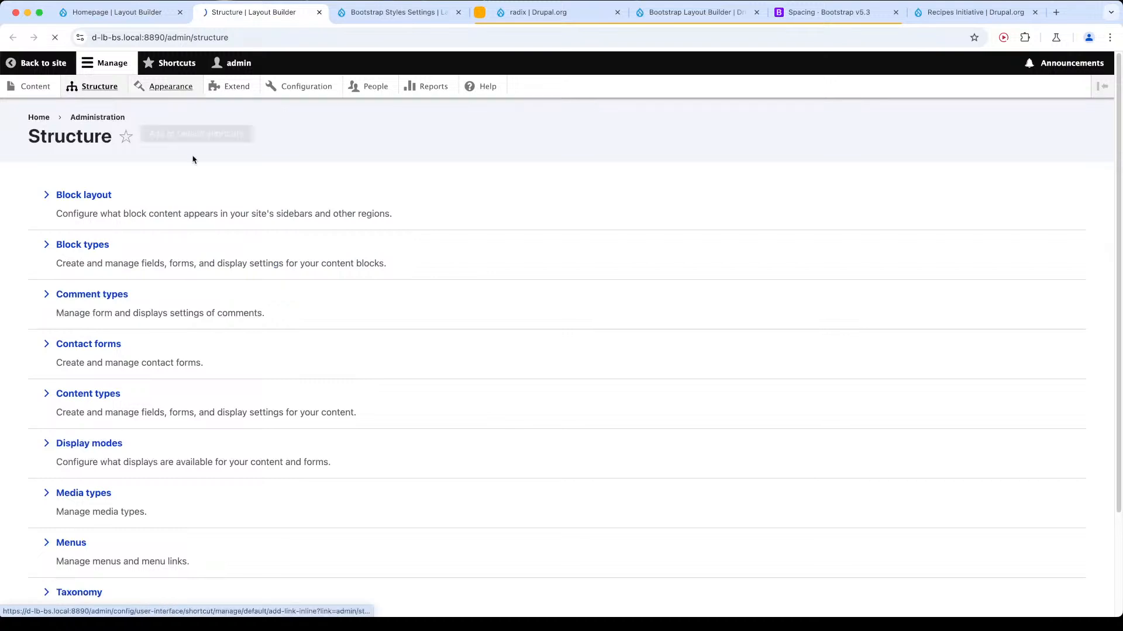
pyautogui.click(507, 486)
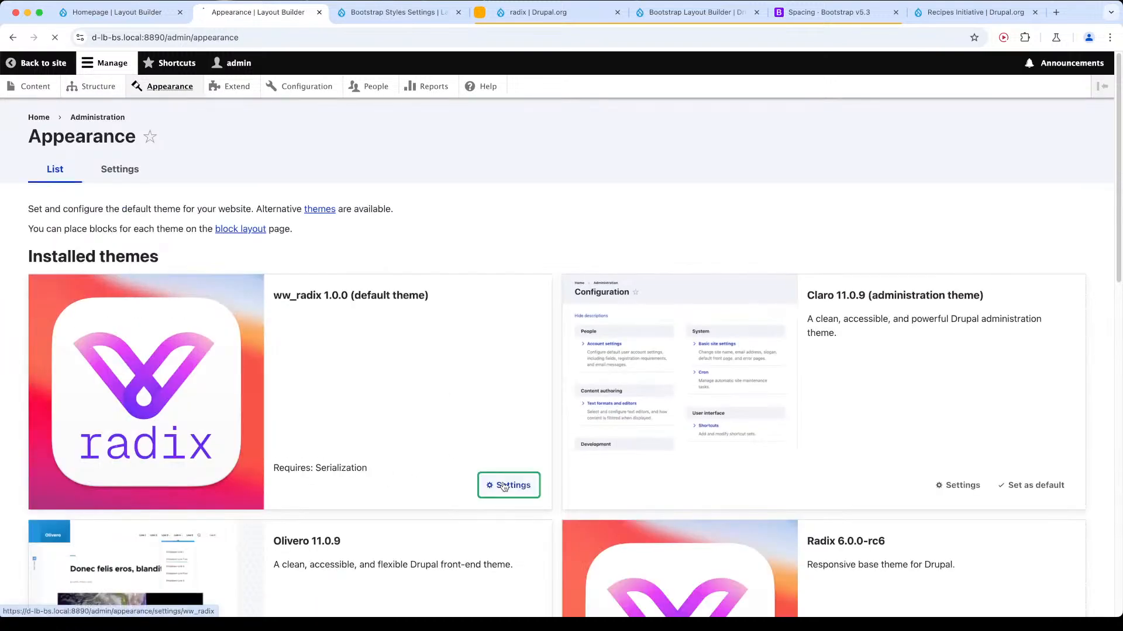
pyautogui.scroll(-2, 234, 301)
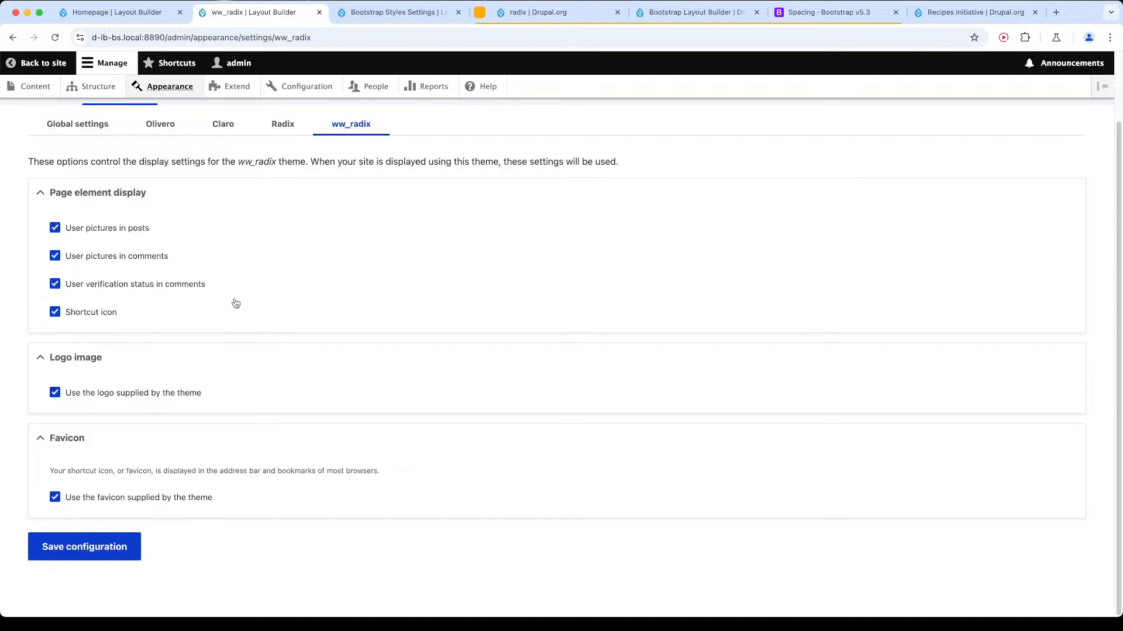
# Switch to Visual Studio Code and close package.json.
pyautogui.press('super+Tab')
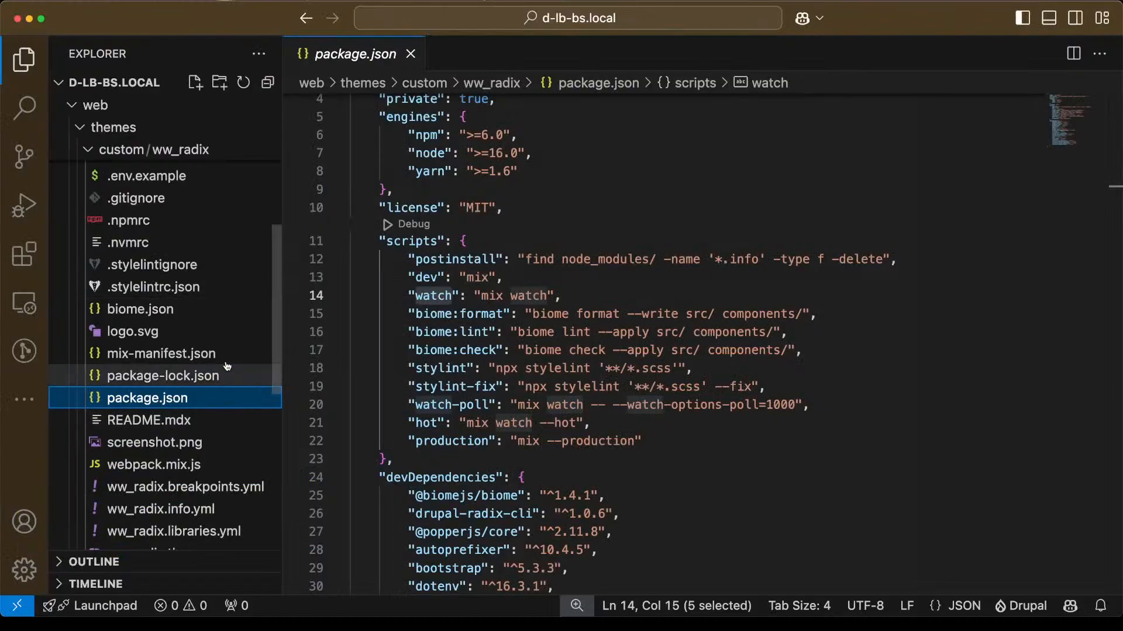
pyautogui.scroll(5, 175, 246)
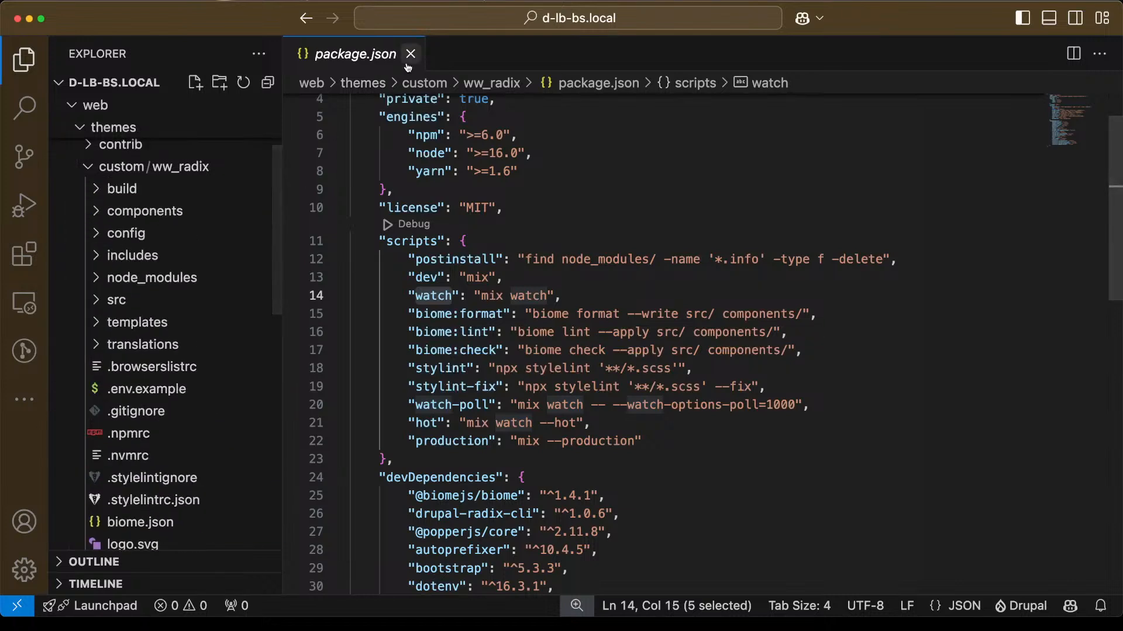
pyautogui.press('super+w')
pyautogui.scroll(3, 147, 228)
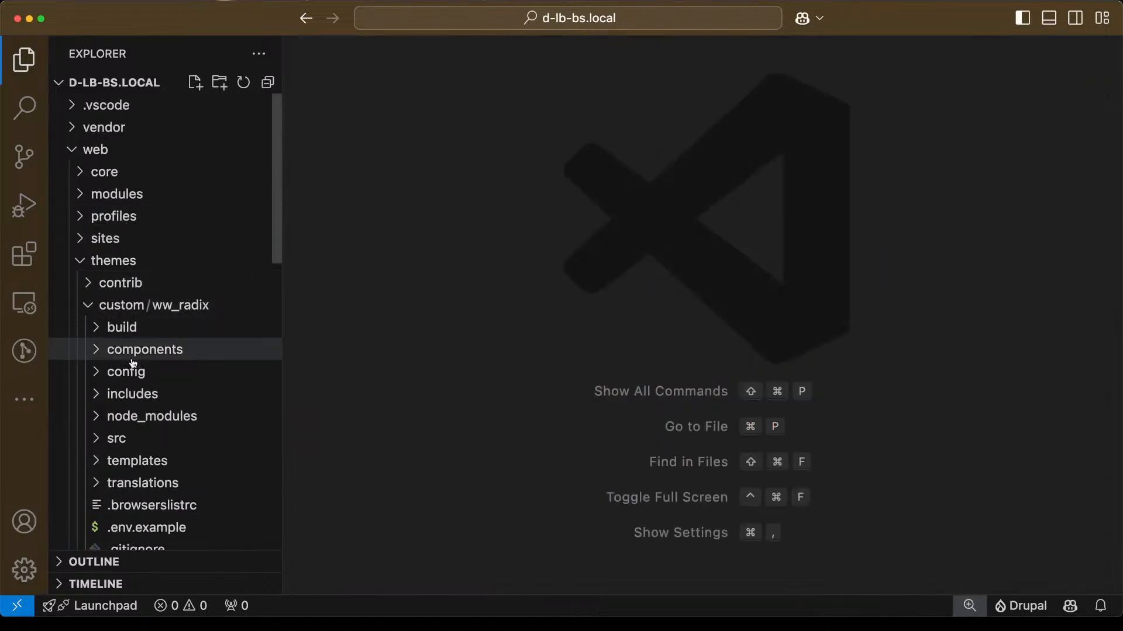
# Open page.html.twig from the ww_radix theme's templates/page folder.
pyautogui.scroll(-3, 114, 372)
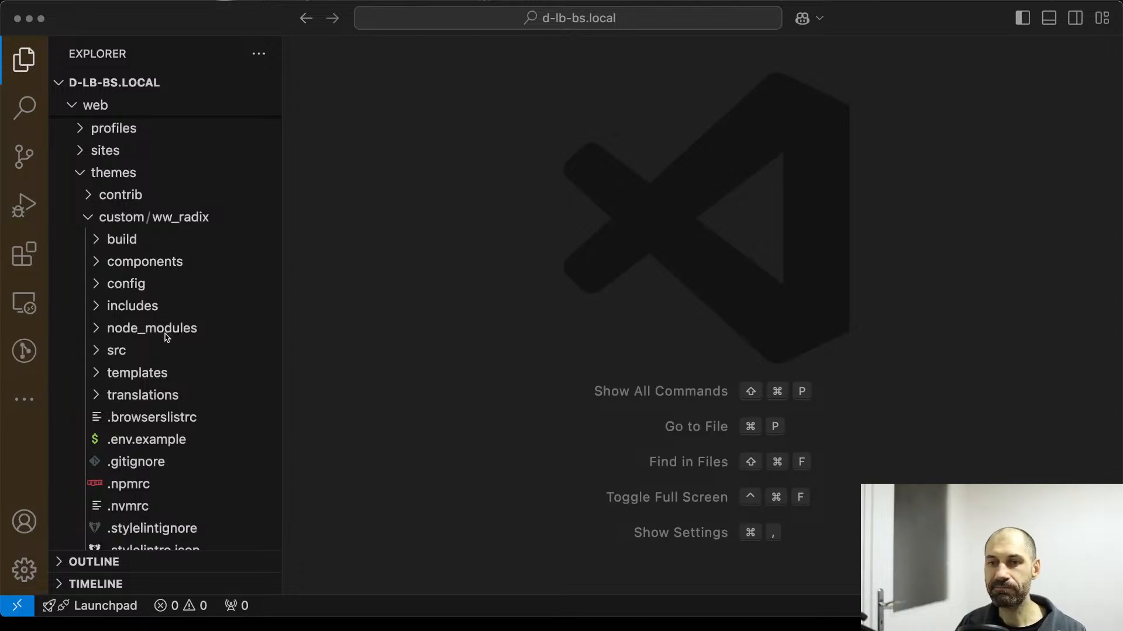
pyautogui.click(133, 375)
pyautogui.scroll(-5, 135, 380)
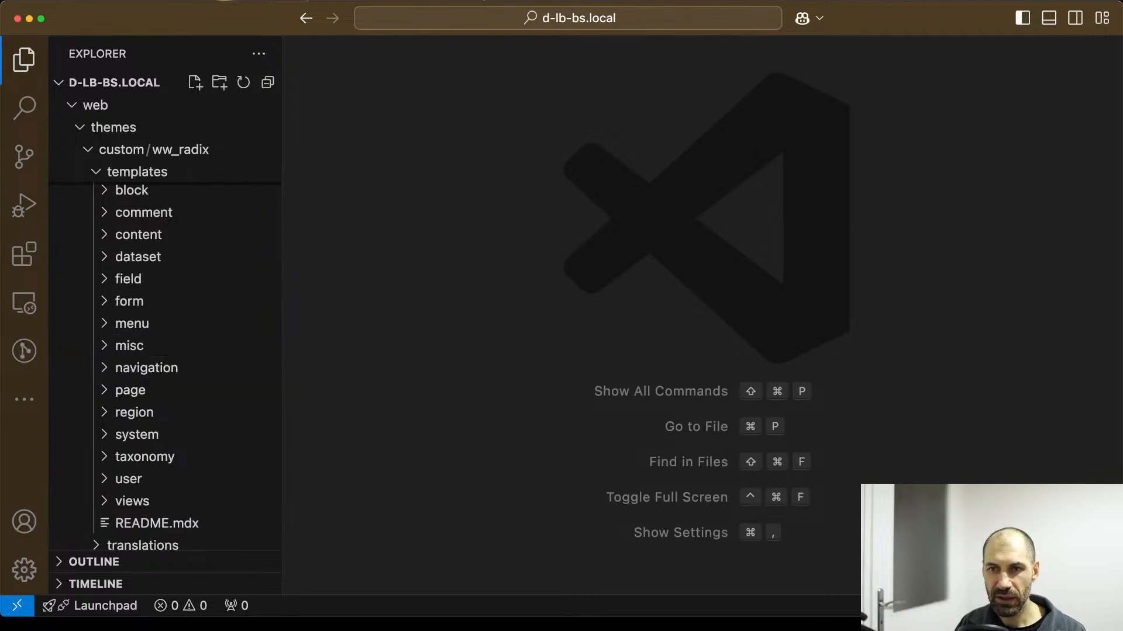
pyautogui.click(78, 391)
pyautogui.scroll(-2, 125, 396)
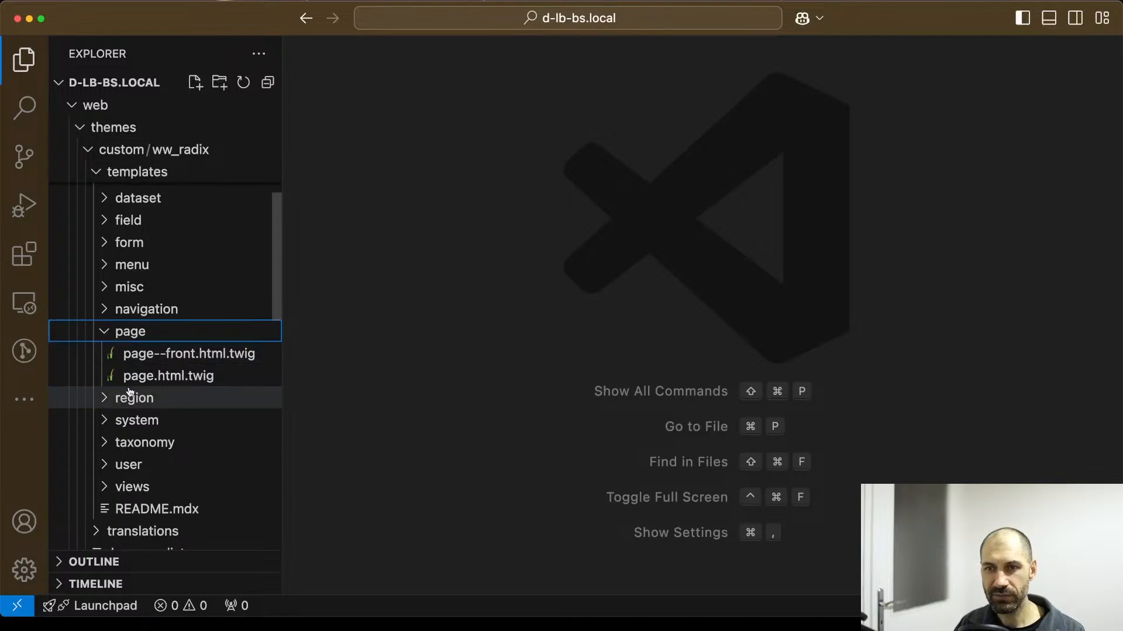
pyautogui.click(174, 377)
# Examine the include statement and its 'radix:page' reference at the end of page.html.twig.
pyautogui.scroll(-5, 466, 359)
pyautogui.scroll(2, 446, 296)
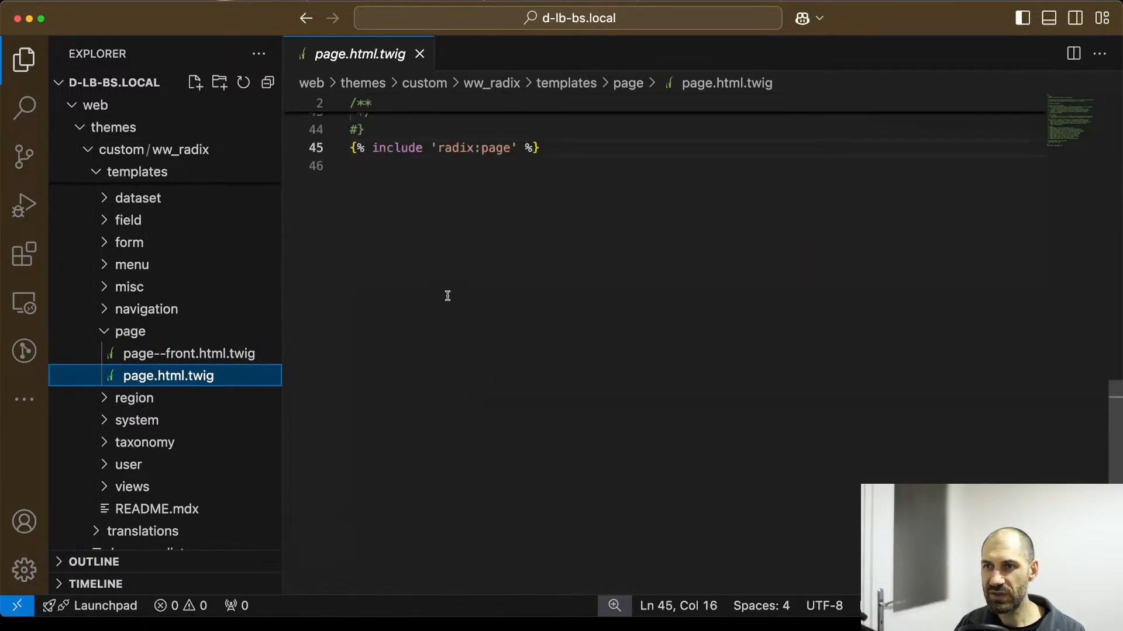
pyautogui.scroll(2, 448, 294)
pyautogui.moveTo(539, 265); pyautogui.dragTo(365, 264)
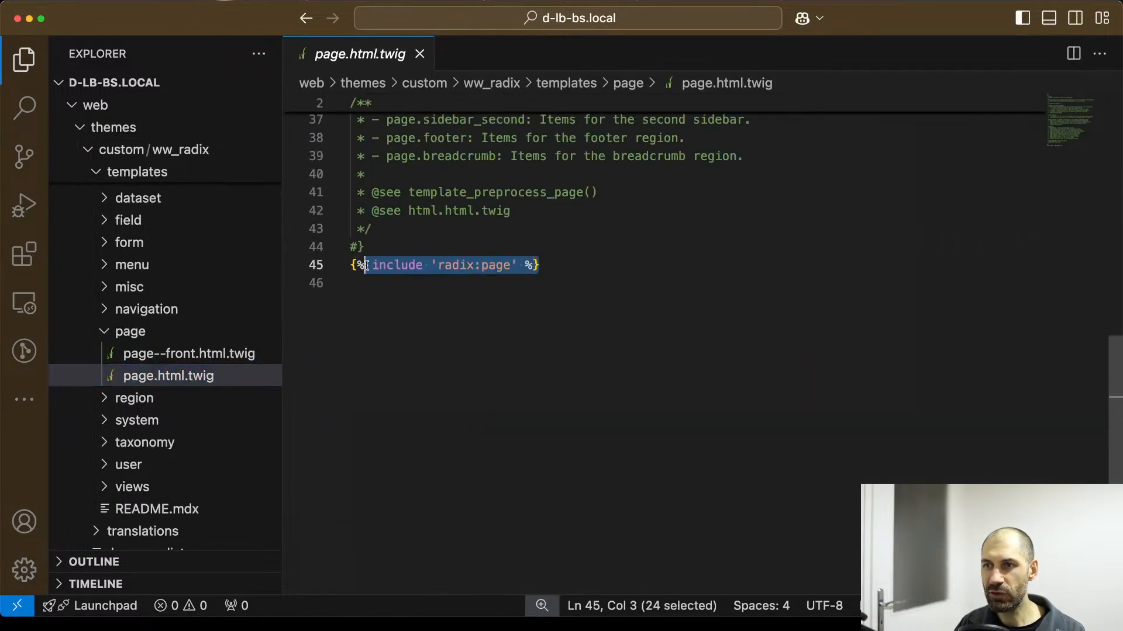
pyautogui.click(450, 265)
pyautogui.moveTo(474, 265); pyautogui.dragTo(520, 267)
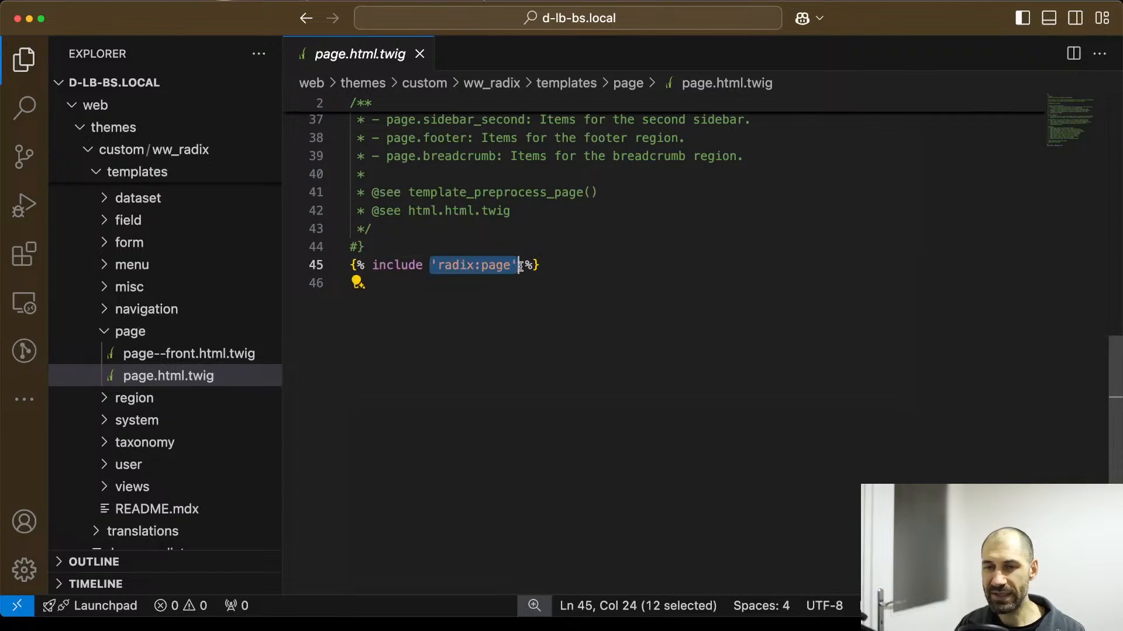
pyautogui.click(555, 265)
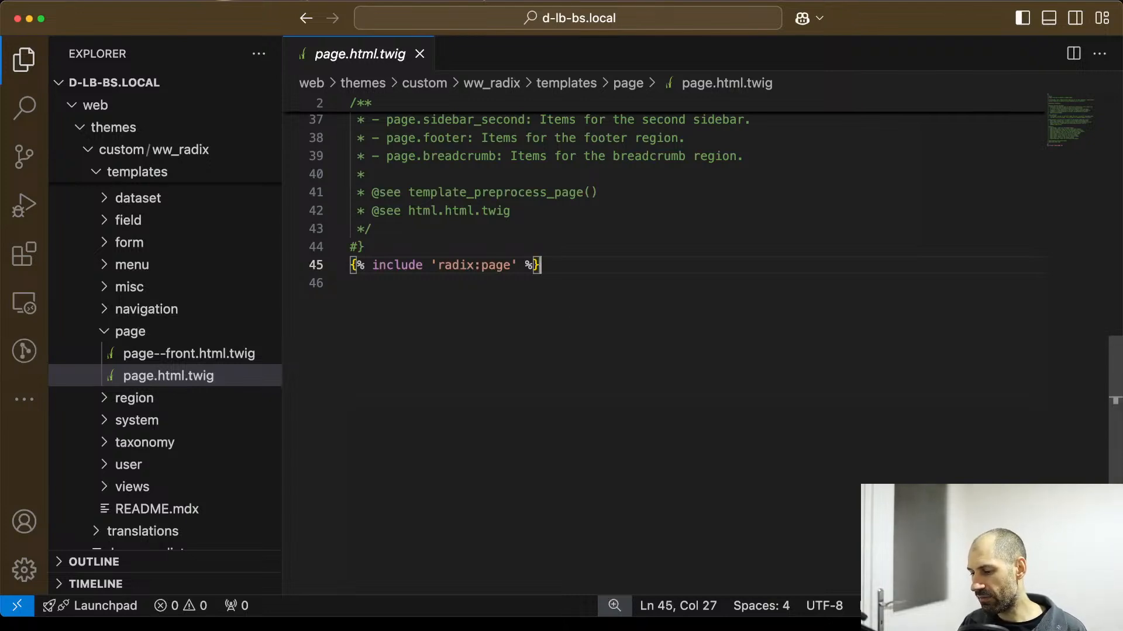
# Switch to the browser and reload the Homepage, discarding the live markup edit.
pyautogui.press('super+Tab')
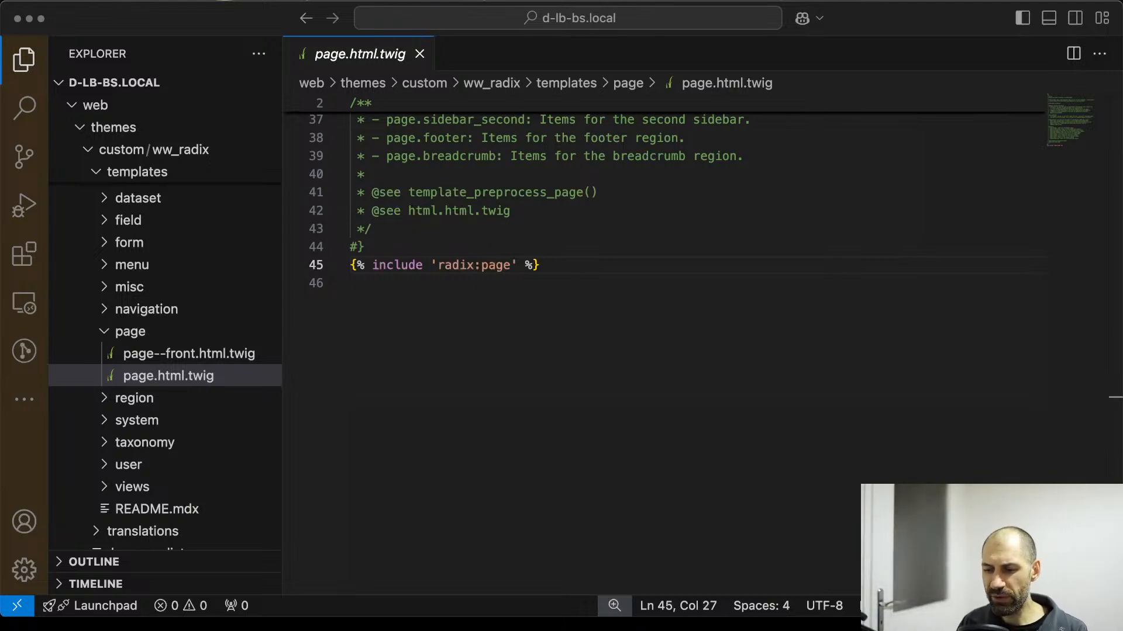
pyautogui.press('super+Tab')
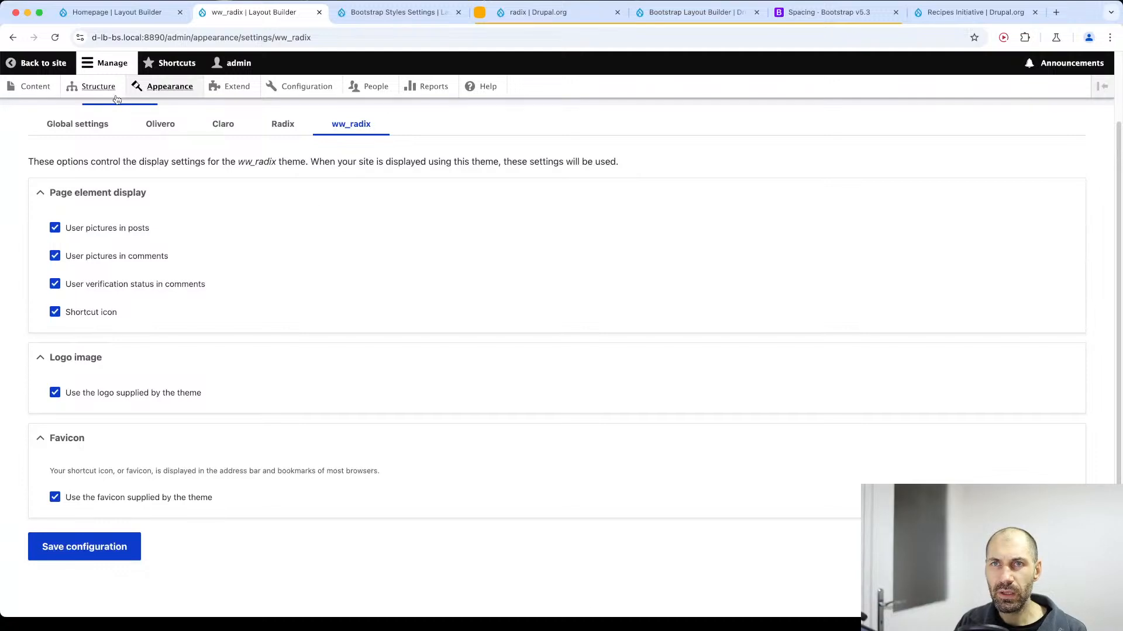
pyautogui.click(115, 13)
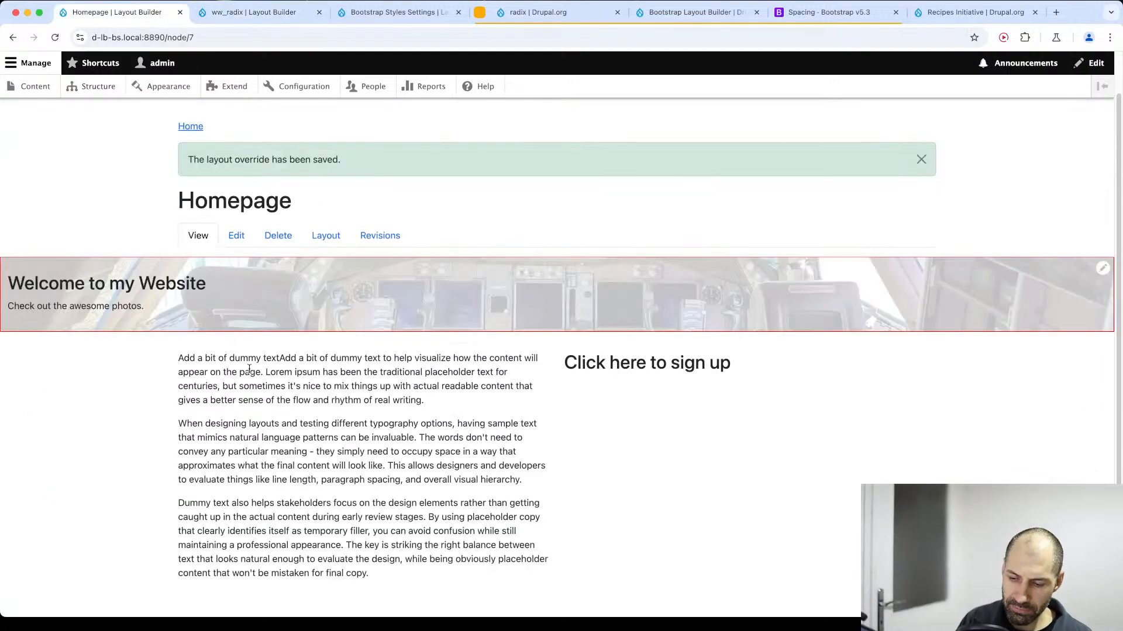
pyautogui.press('super+r')
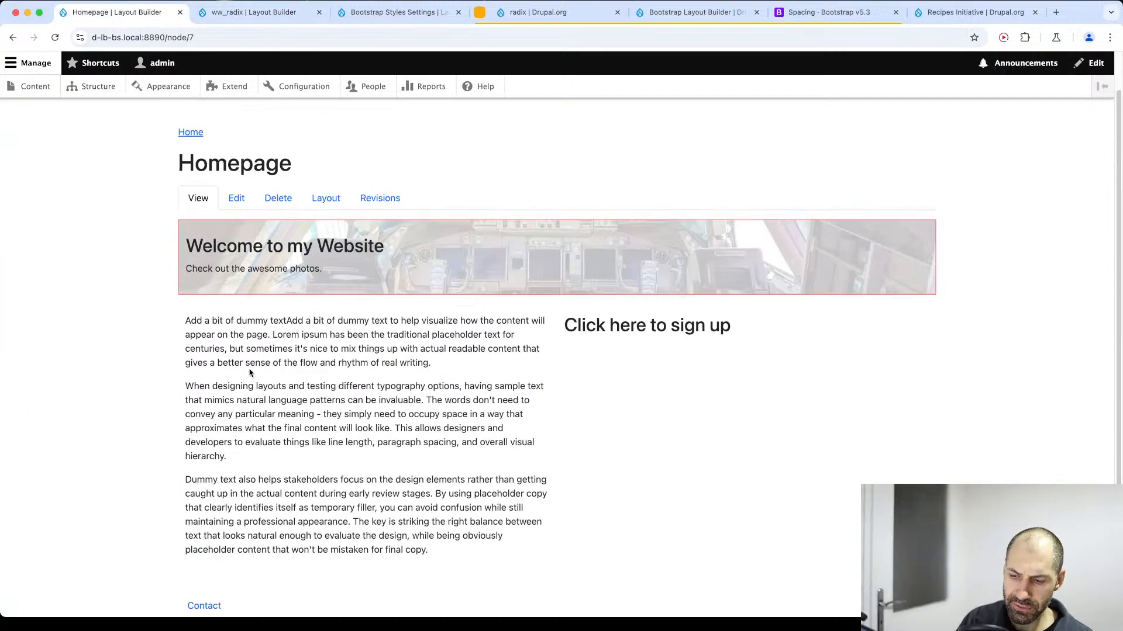
# Inspect the Homepage's page__content div and trace the markup up to the page template's file name suggestions.
pyautogui.press('super+alt+i')
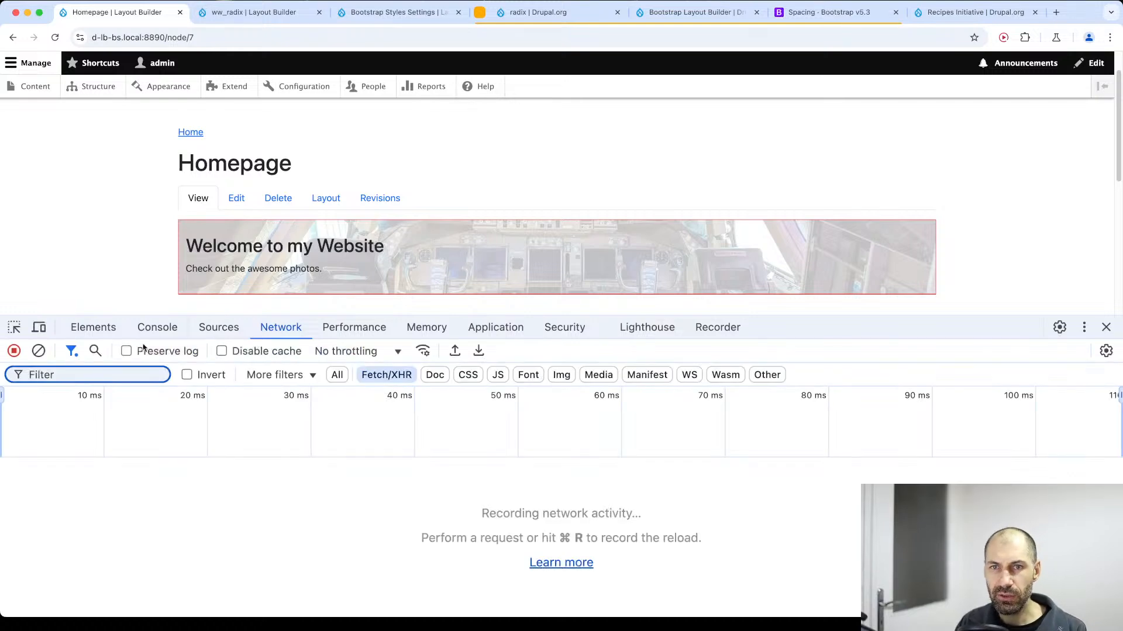
pyautogui.click(14, 328)
pyautogui.click(152, 278)
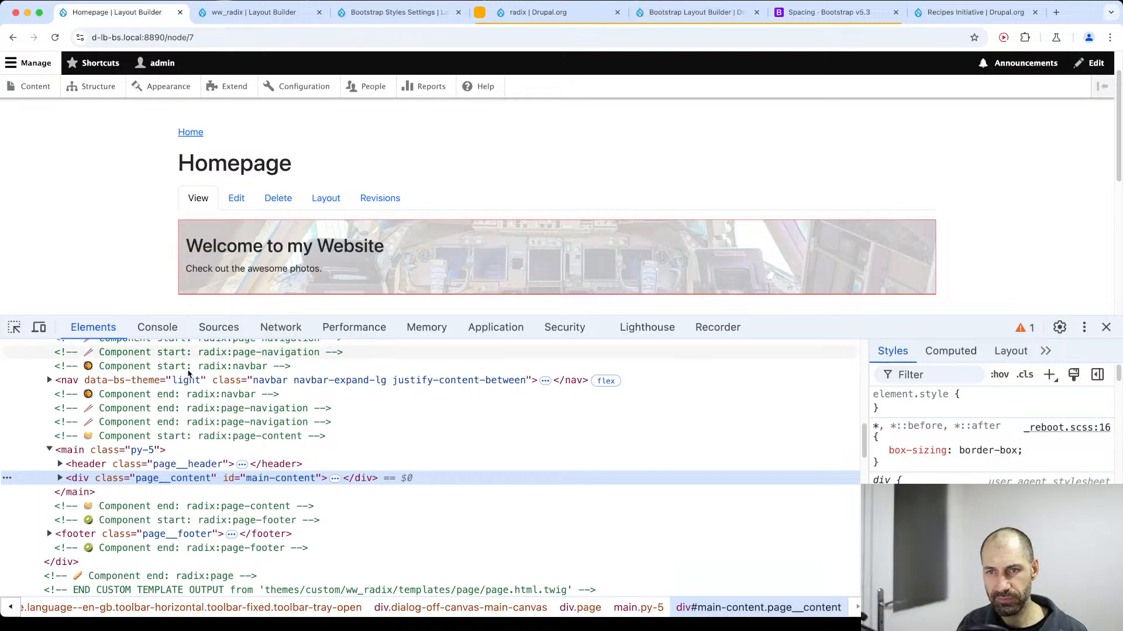
pyautogui.scroll(2, 198, 445)
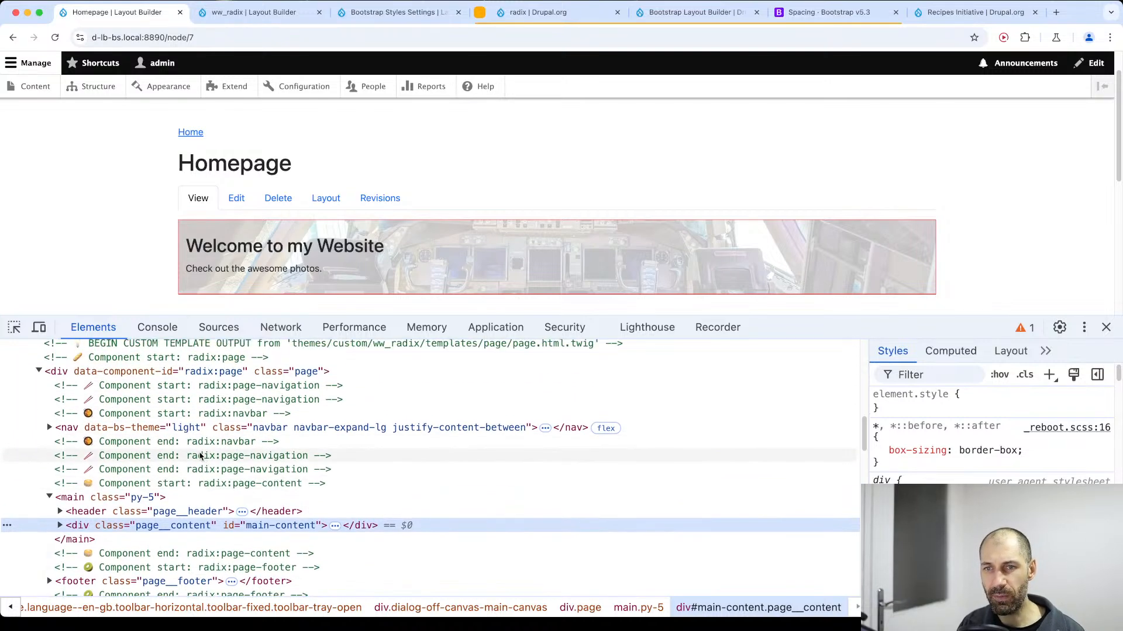
pyautogui.scroll(7, 196, 459)
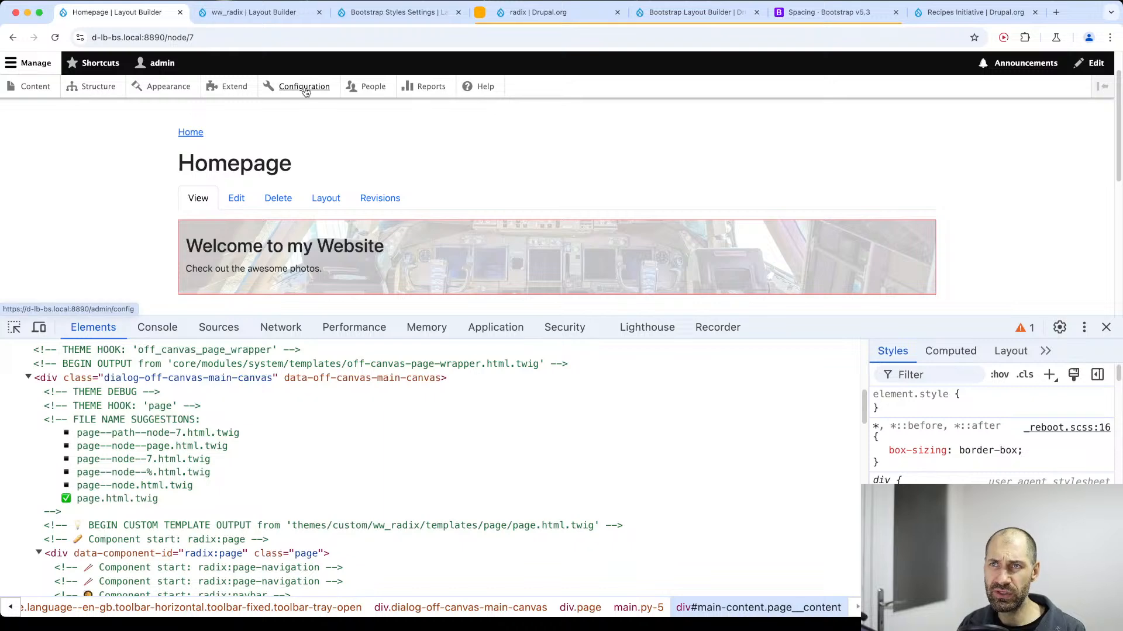
# Open Drupal's Development settings in a separate tab and review the Twig debug mode description about template suggestions.
pyautogui.keyDown('super'); pyautogui.click(304, 89); pyautogui.keyUp('super')
pyautogui.click(334, 16)
pyautogui.scroll(-6, 138, 445)
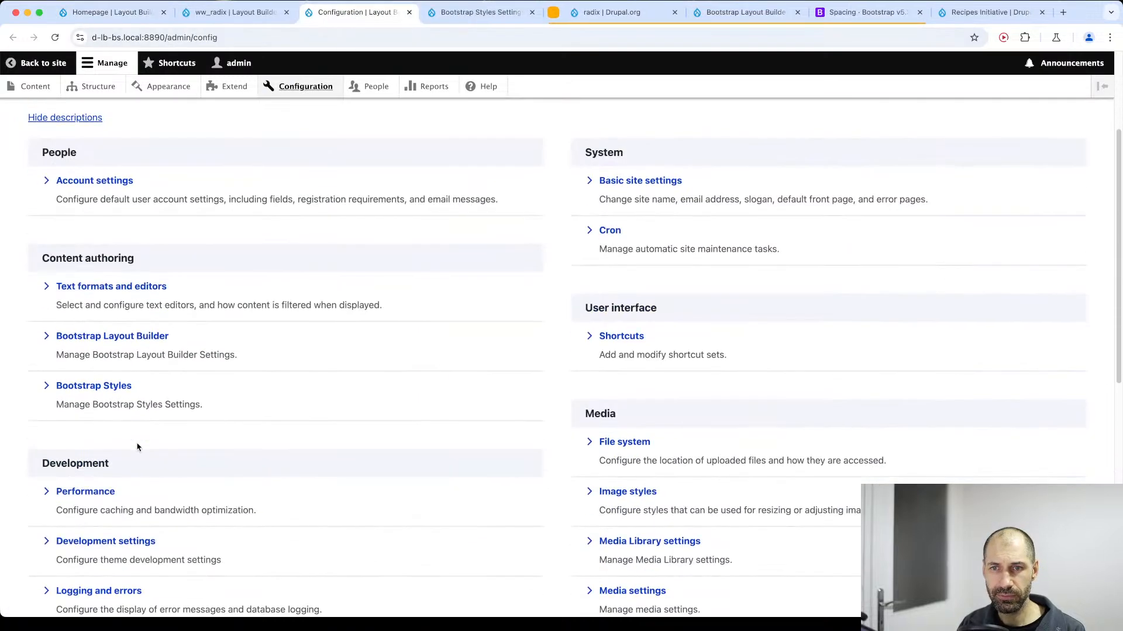
pyautogui.click(91, 375)
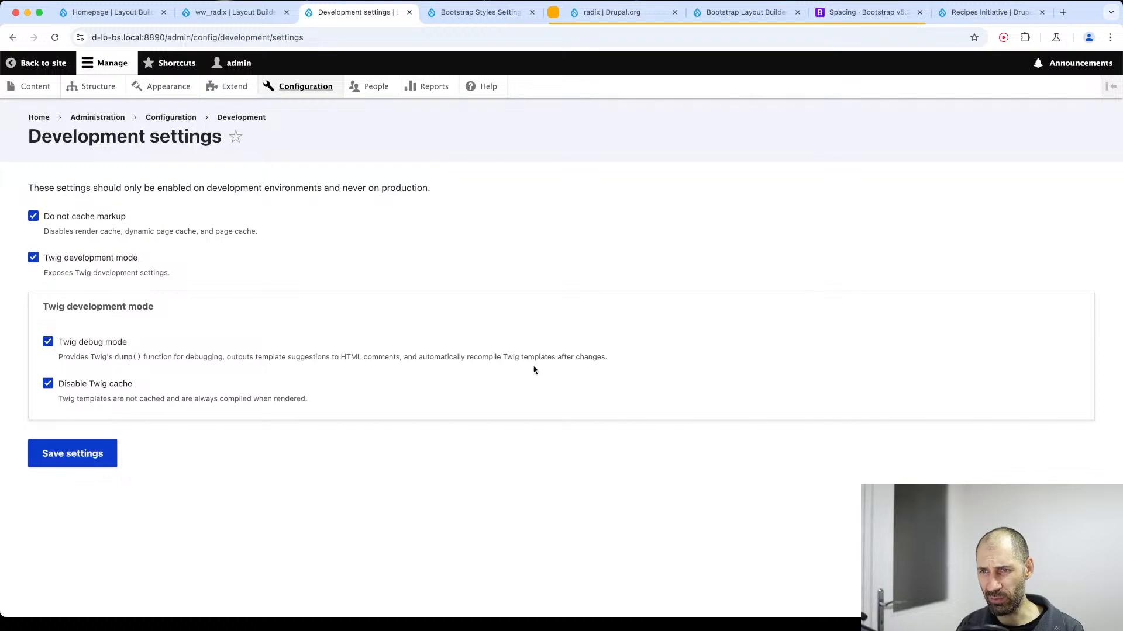
pyautogui.moveTo(327, 357); pyautogui.dragTo(359, 353)
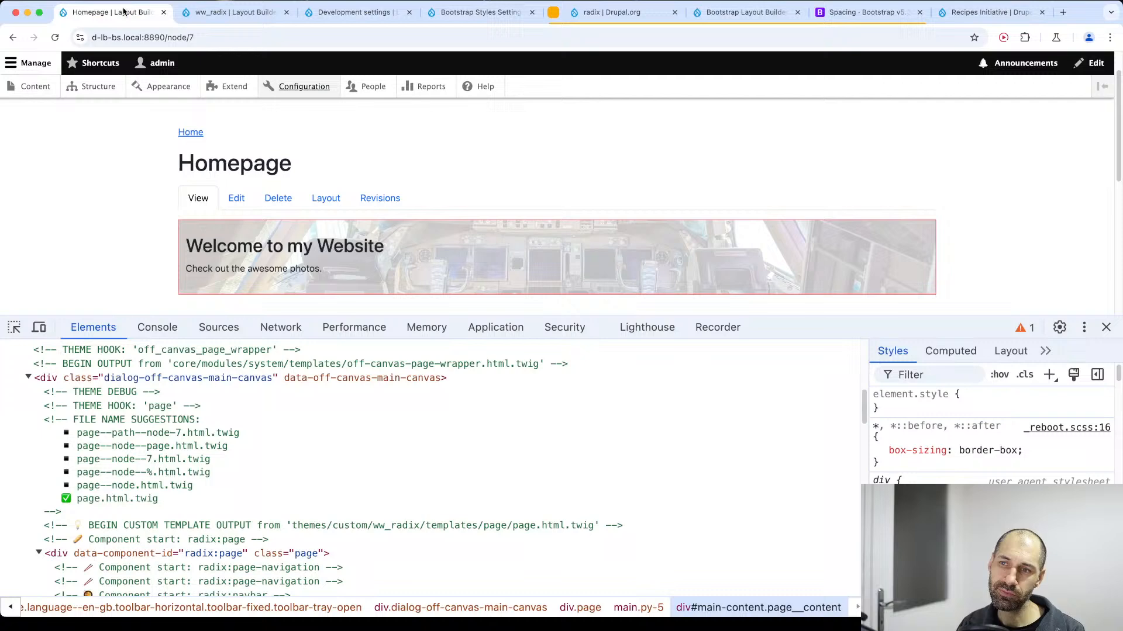
# Return to the Homepage, enlarge the inspector, and examine the page template suggestions and the custom template output path.
pyautogui.click(112, 12)
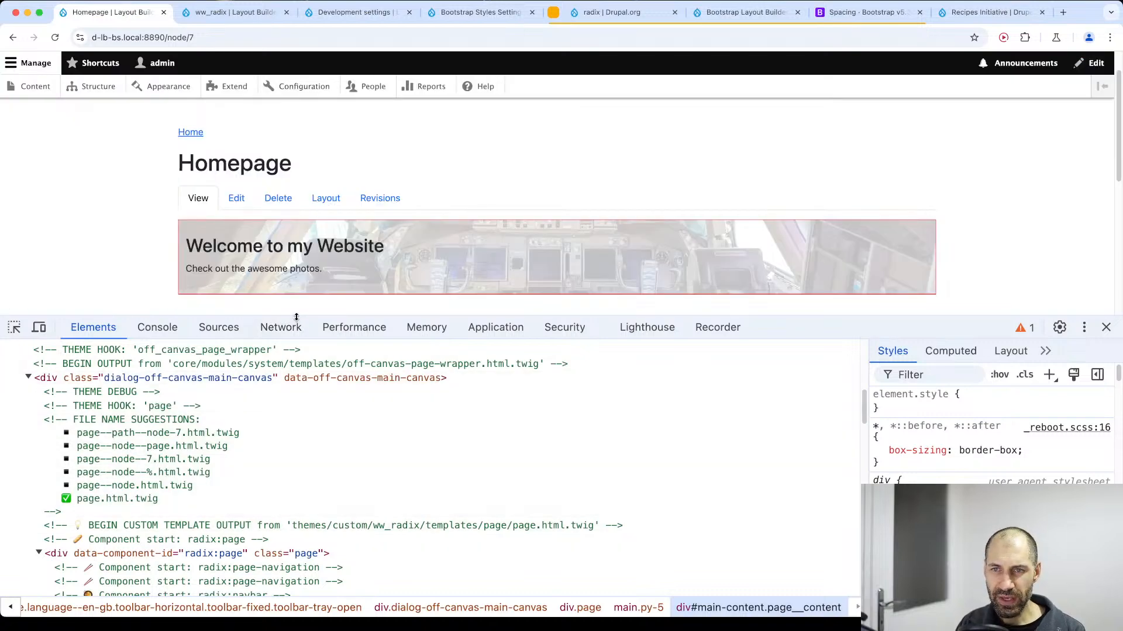
pyautogui.moveTo(277, 317); pyautogui.dragTo(277, 222)
pyautogui.scroll(4, 140, 351)
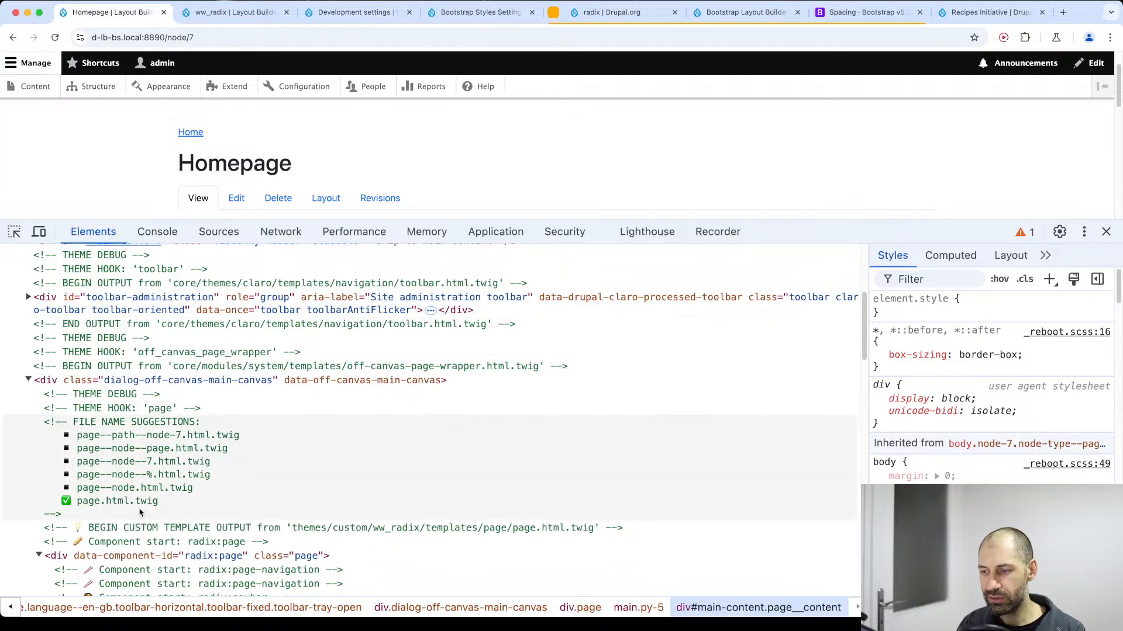
pyautogui.scroll(-4, 140, 509)
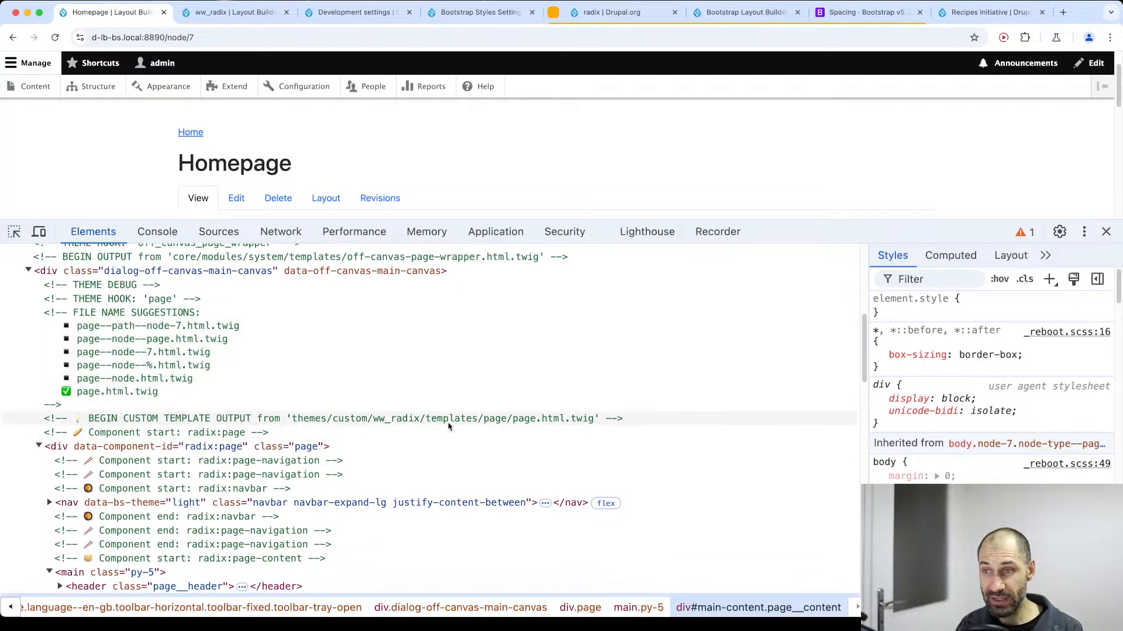
pyautogui.click(296, 419)
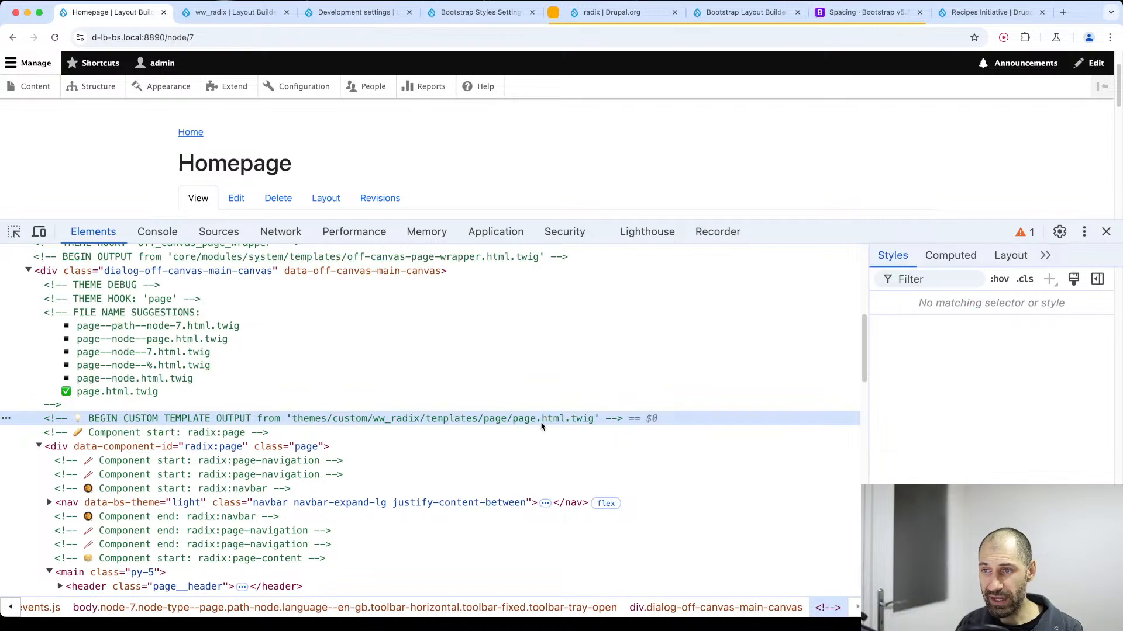
pyautogui.moveTo(587, 421); pyautogui.dragTo(509, 423)
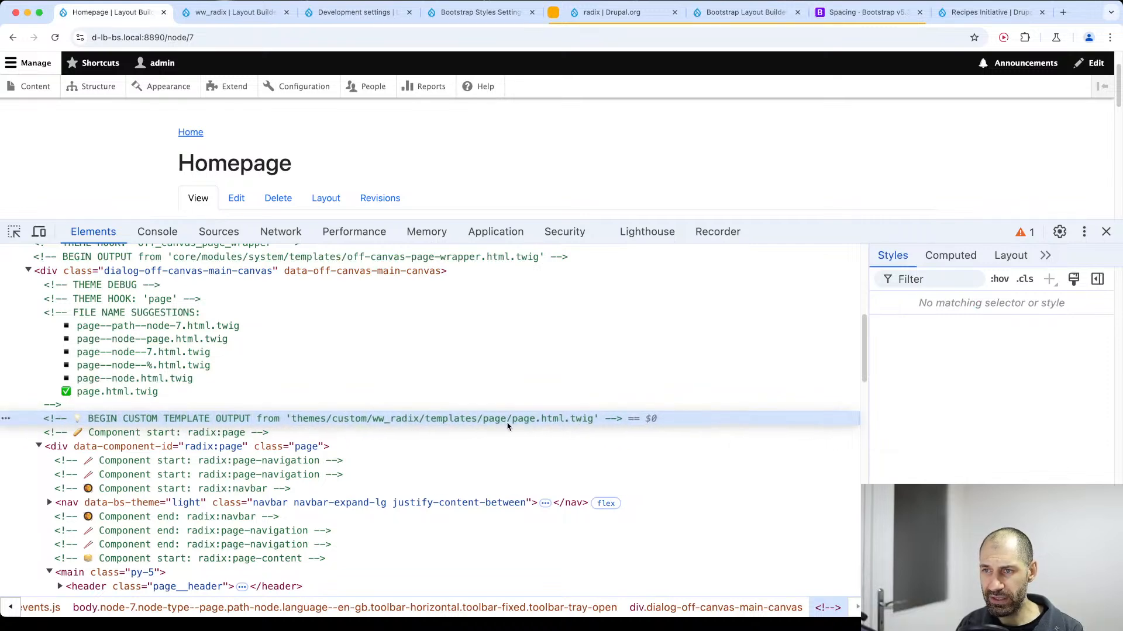
# Examine the markup output by page.html.twig, collapsing and expanding the radix:page div to check its nested components.
pyautogui.scroll(-3, 526, 433)
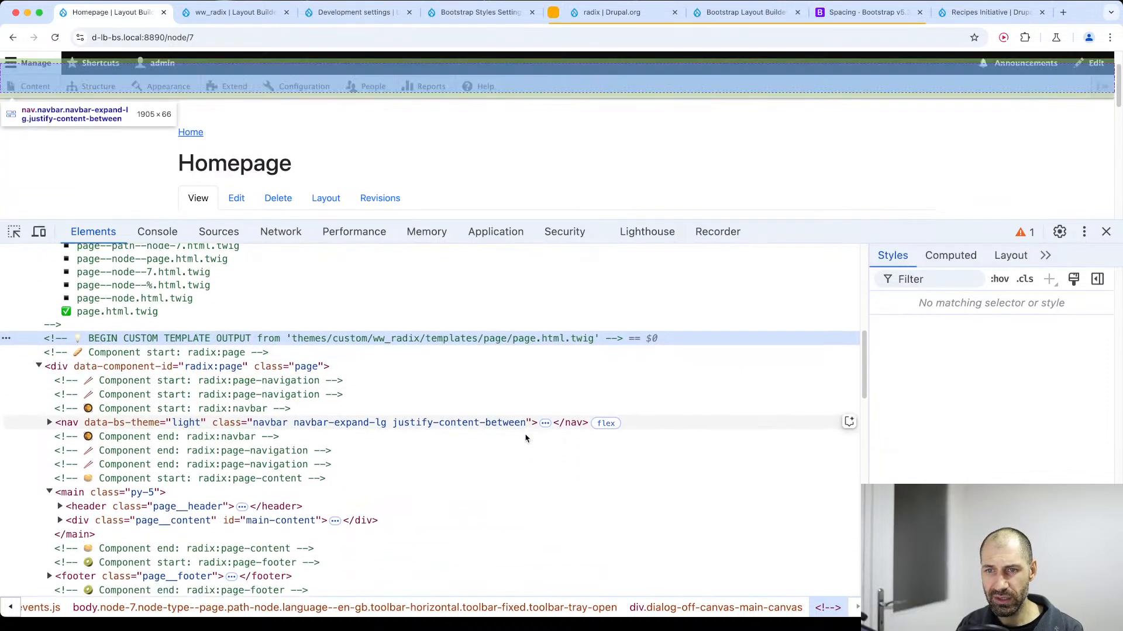
pyautogui.scroll(-1, 183, 402)
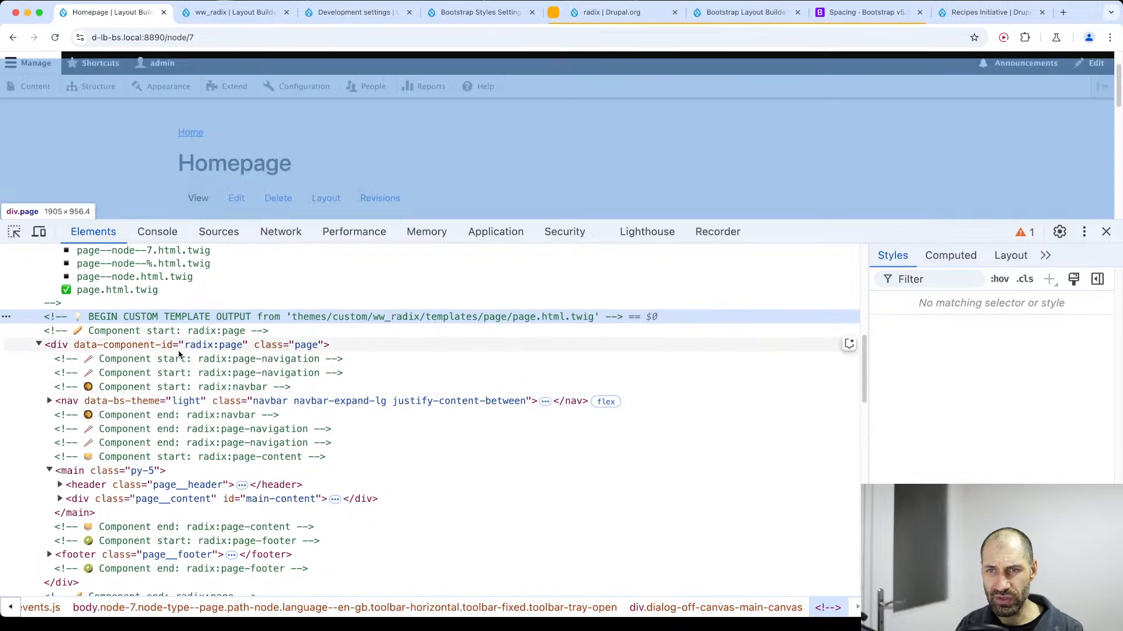
pyautogui.scroll(-5, 187, 427)
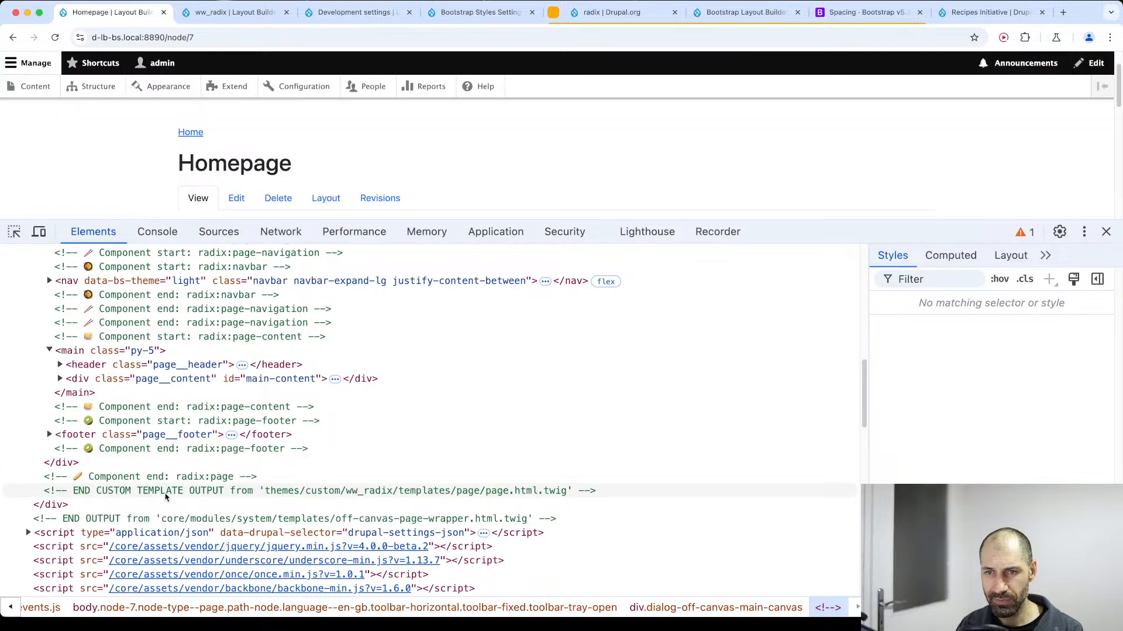
pyautogui.scroll(4, 205, 381)
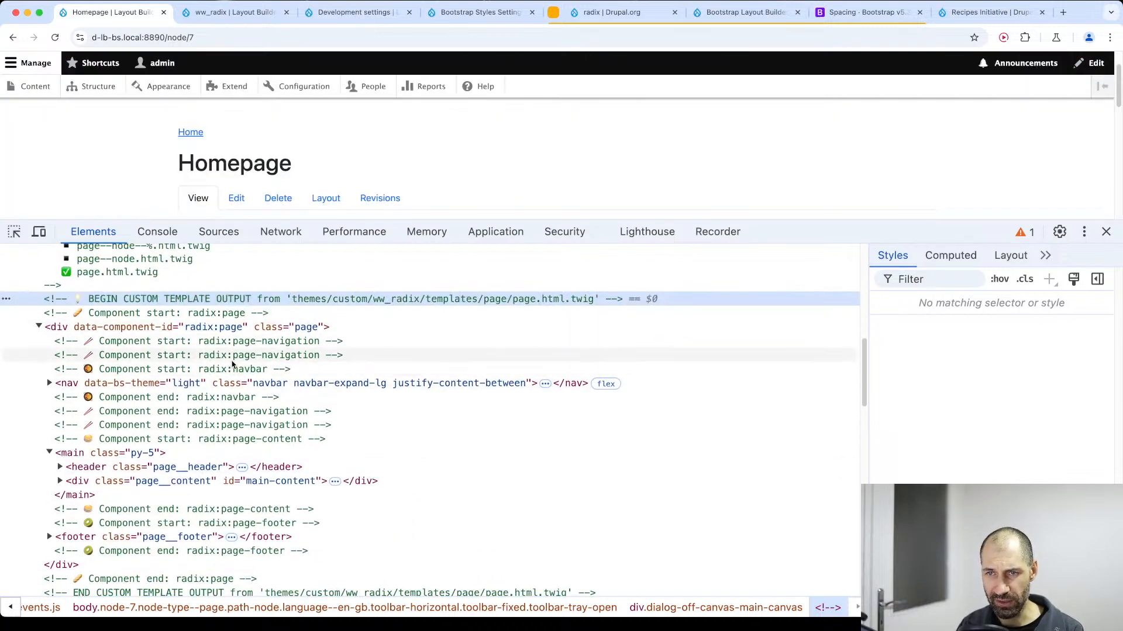
pyautogui.scroll(1, 175, 348)
pyautogui.scroll(2, 171, 346)
pyautogui.scroll(-1, 171, 346)
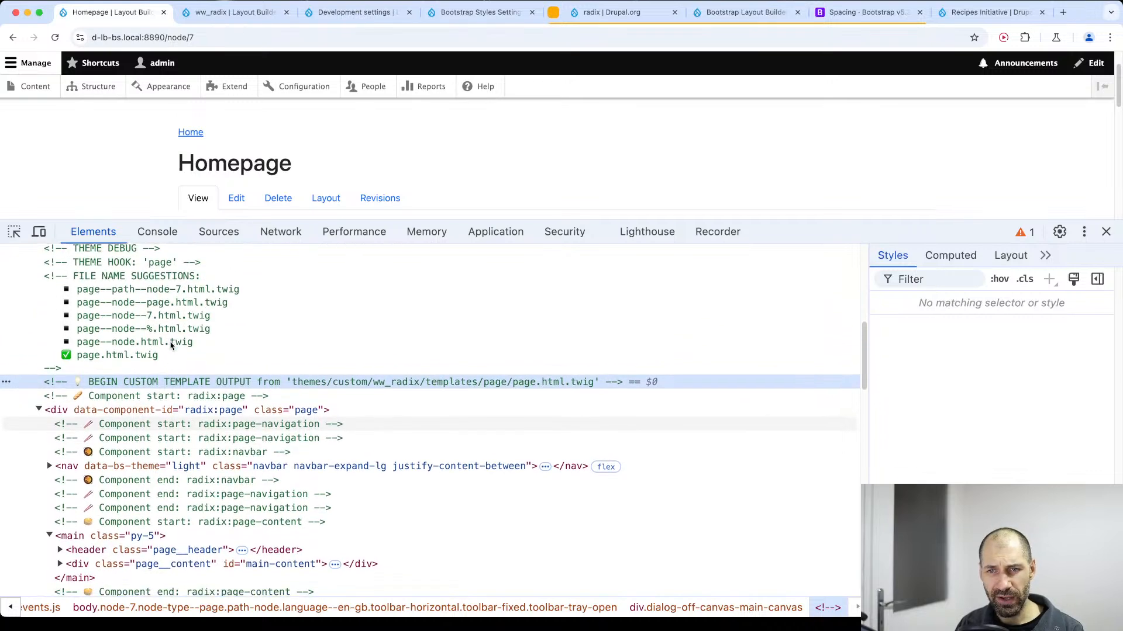
pyautogui.scroll(3, 171, 346)
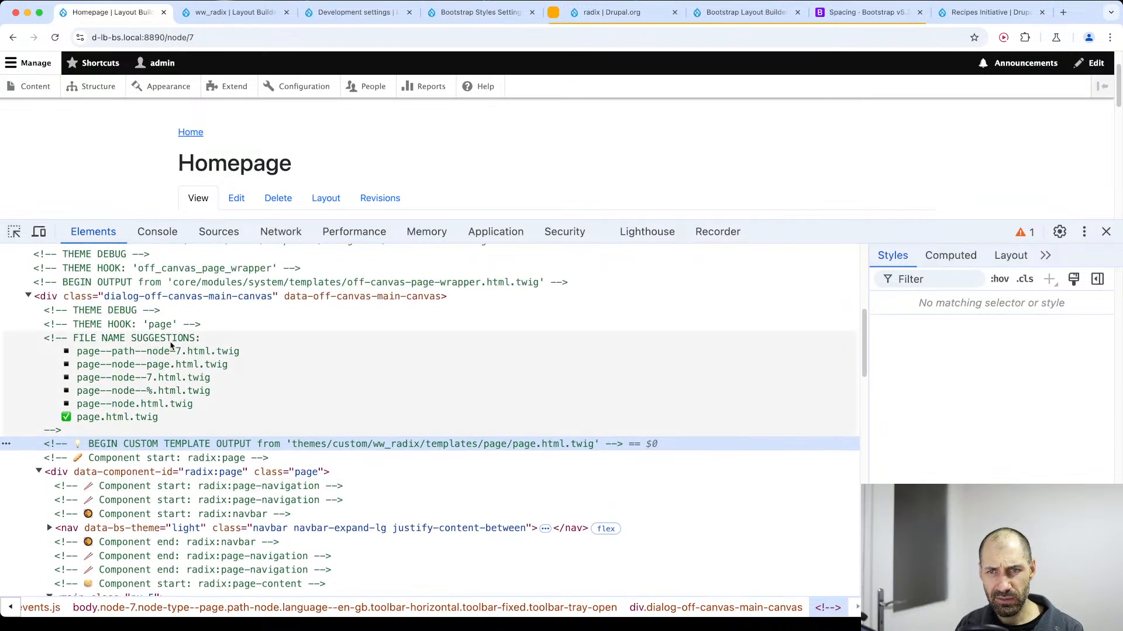
pyautogui.scroll(-12, 172, 346)
pyautogui.scroll(7, 146, 339)
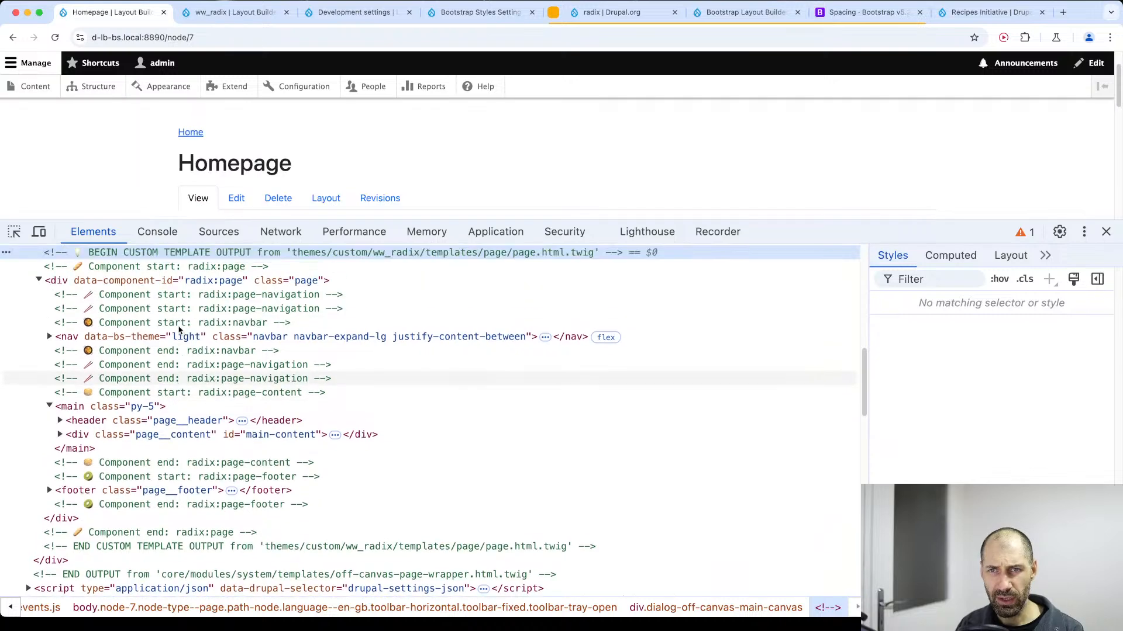
pyautogui.click(40, 322)
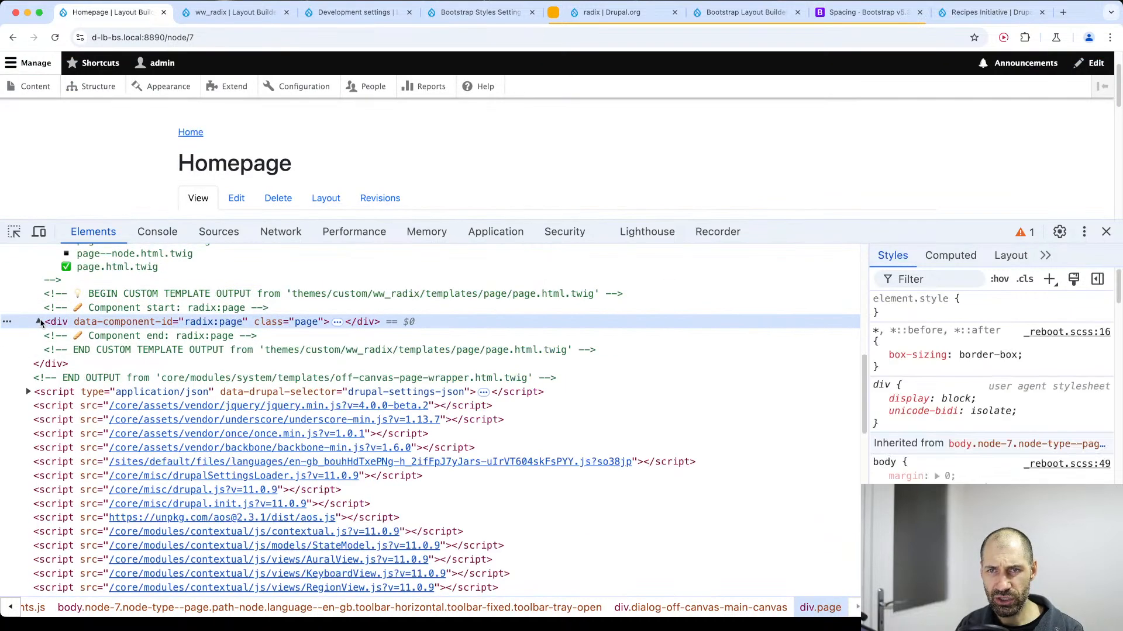
pyautogui.click(39, 322)
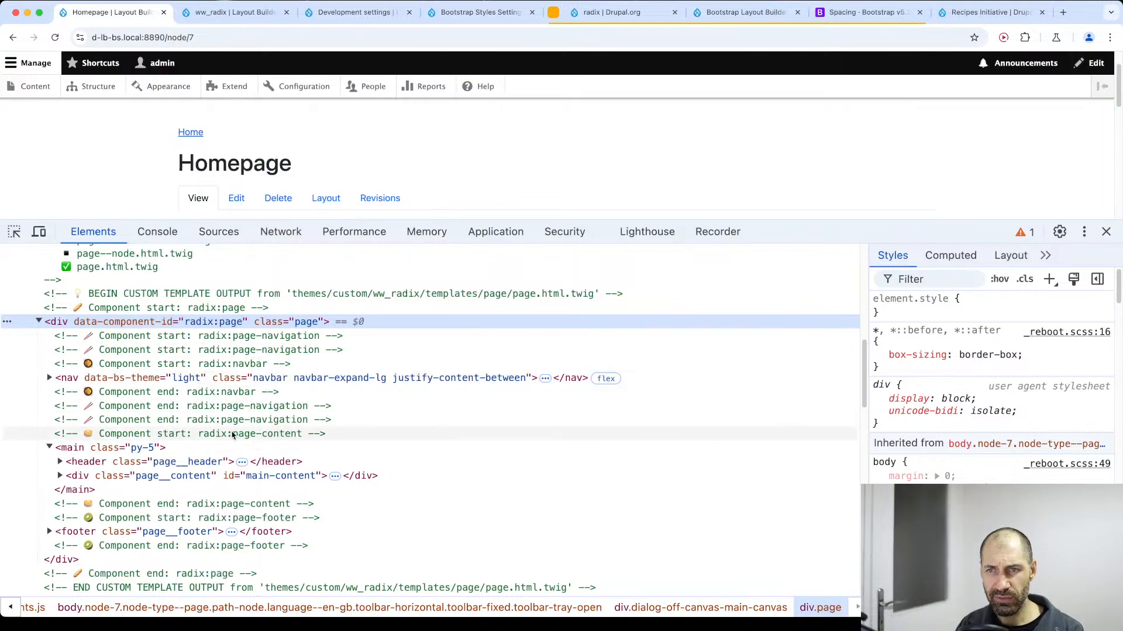
# Expand the page__content div inside the main element and inspect its nested container div and class.
pyautogui.scroll(-2, 237, 436)
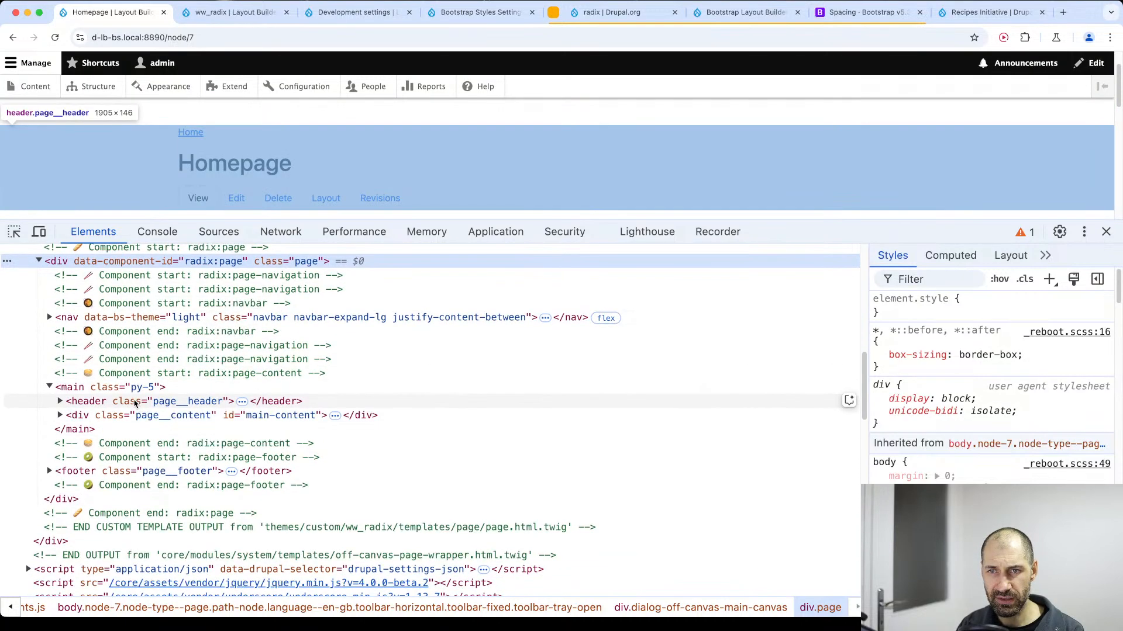
pyautogui.click(60, 415)
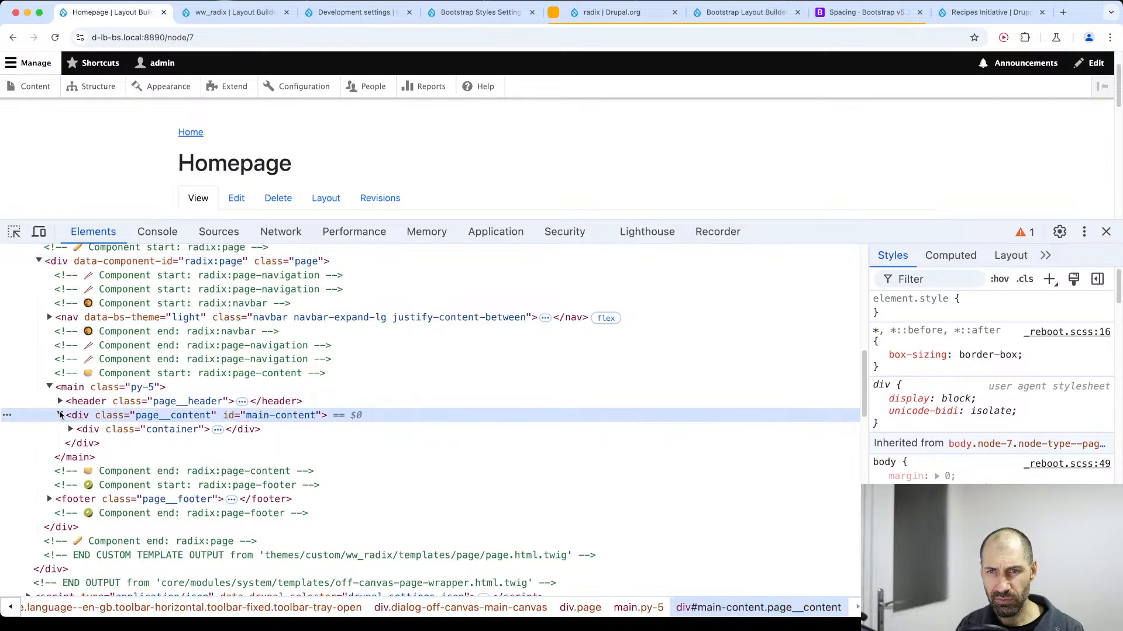
pyautogui.doubleClick(182, 432)
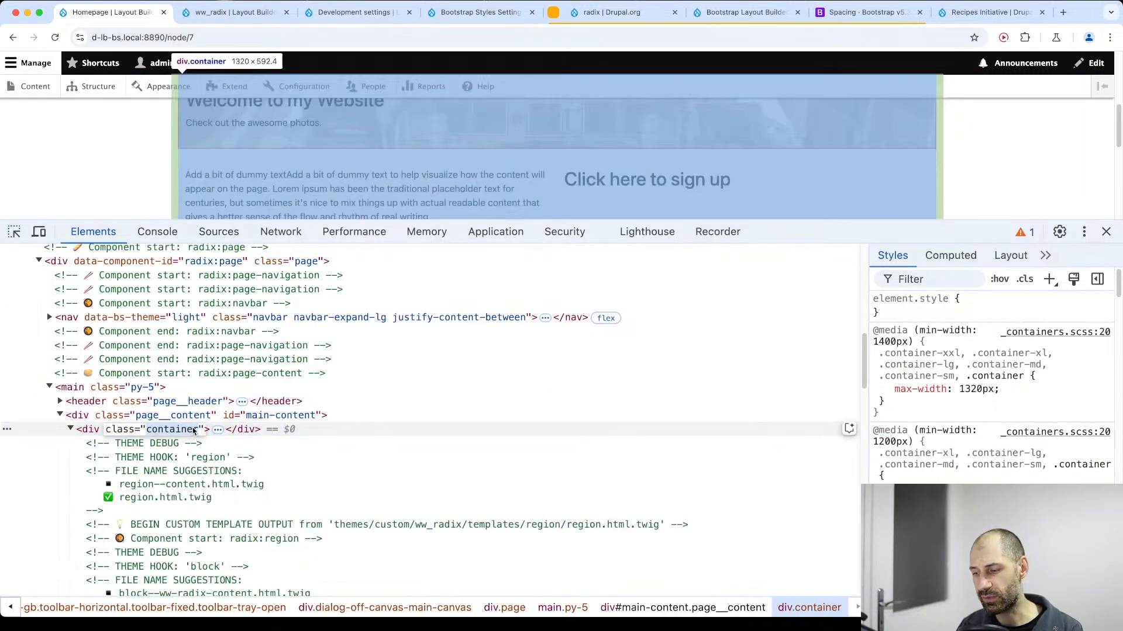
pyautogui.click(230, 430)
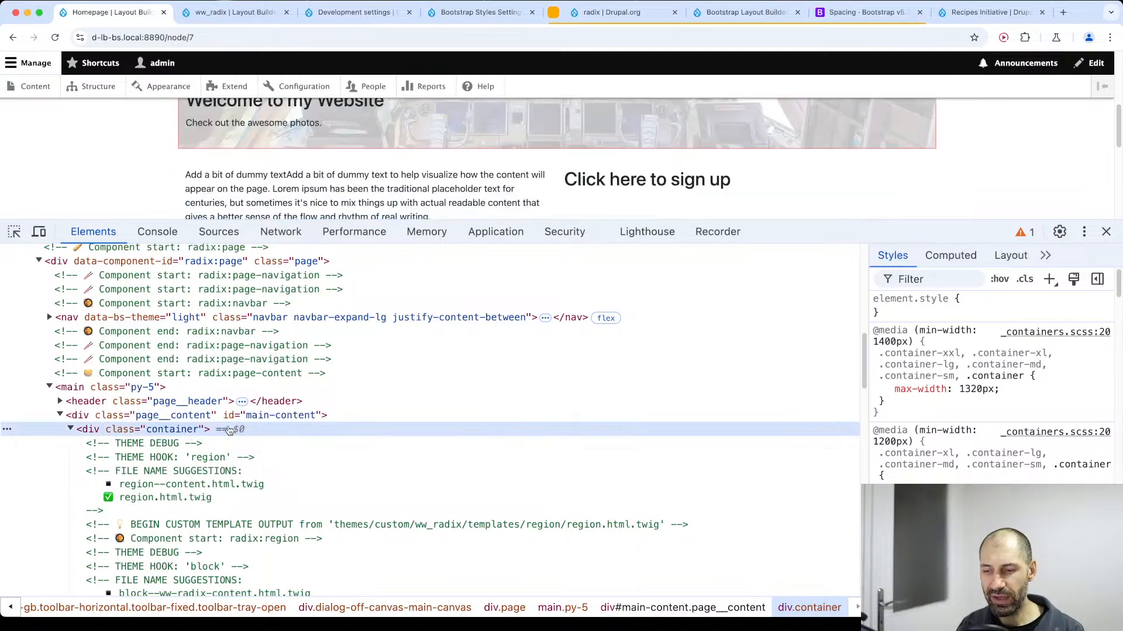
# Switch to VS Code and expand the contrib radix theme's components folder down to the page-content component.
pyautogui.press('super+Tab')
pyautogui.scroll(10, 193, 295)
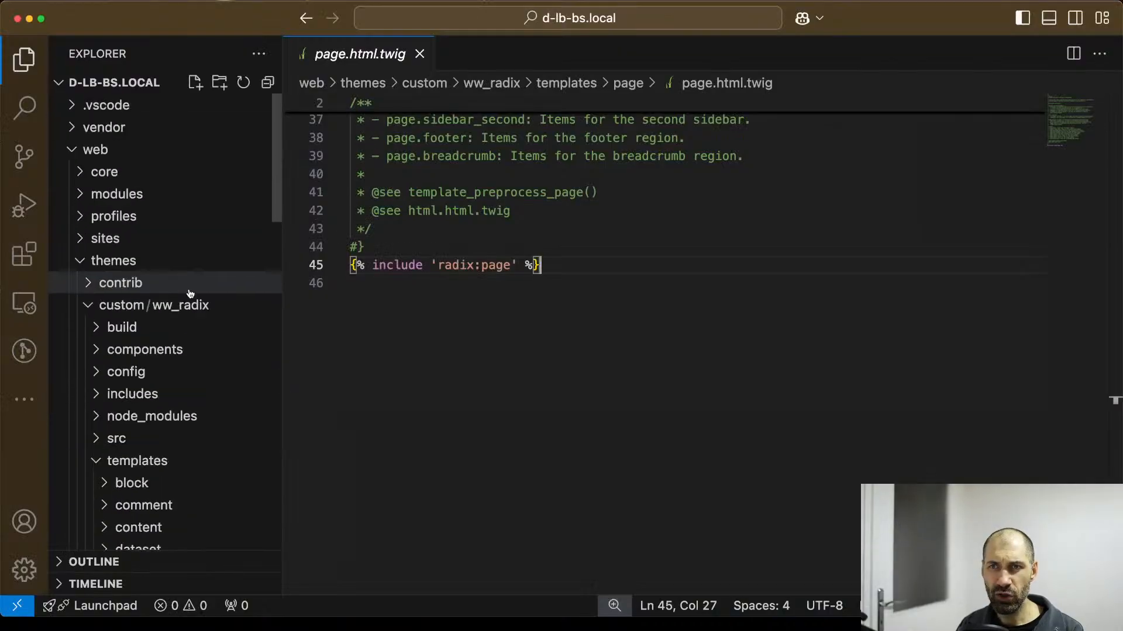
pyautogui.click(158, 285)
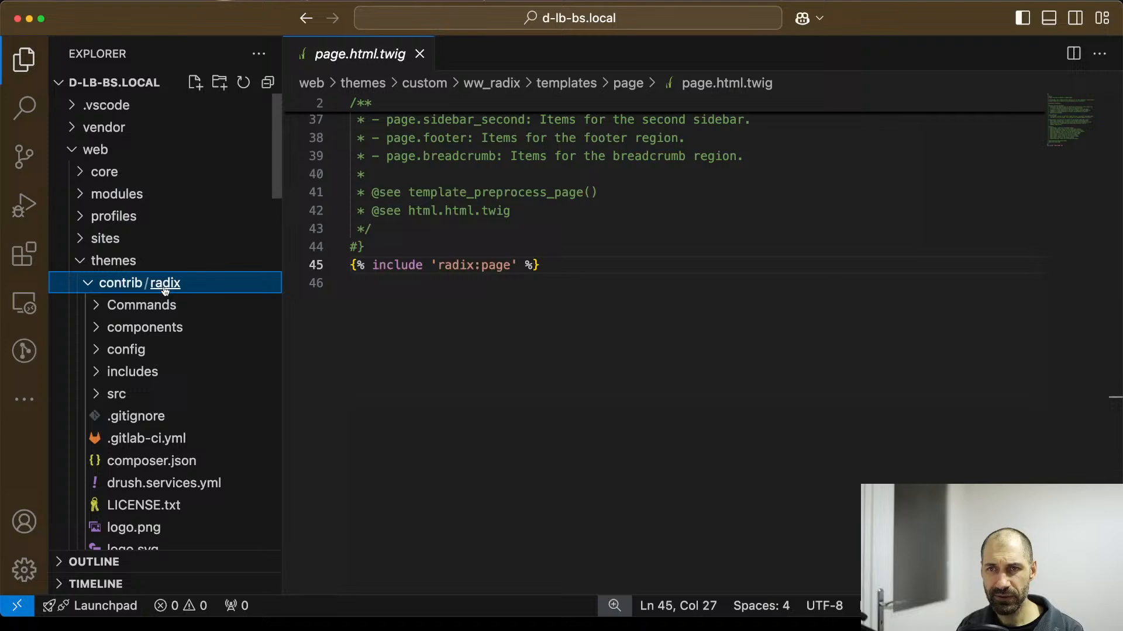
pyautogui.click(207, 325)
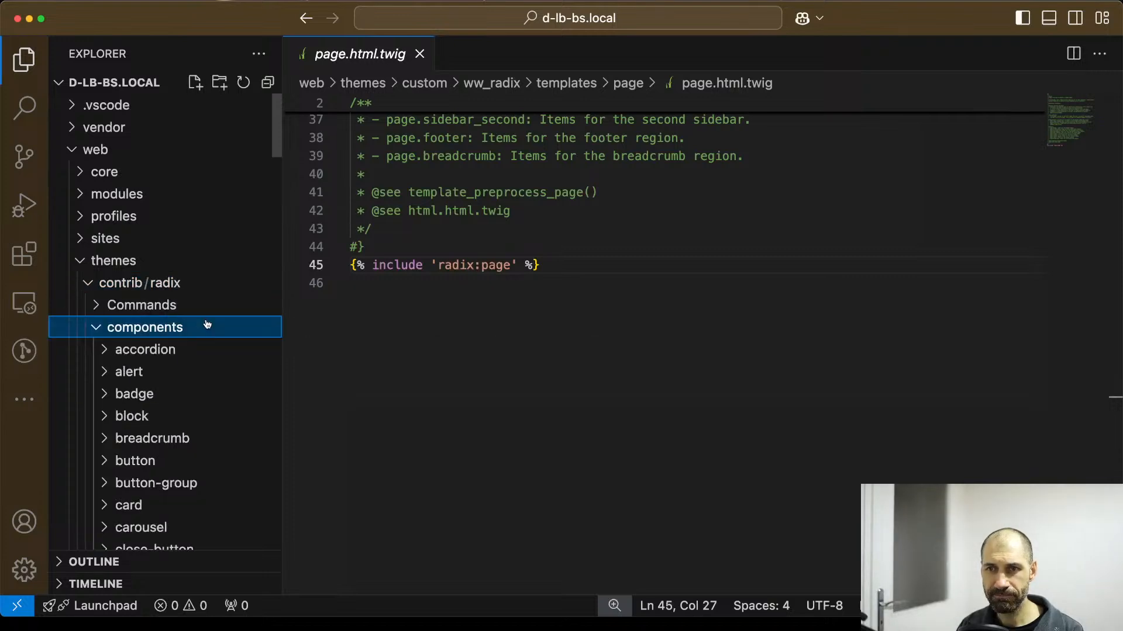
pyautogui.scroll(-5, 207, 325)
pyautogui.scroll(-10, 207, 325)
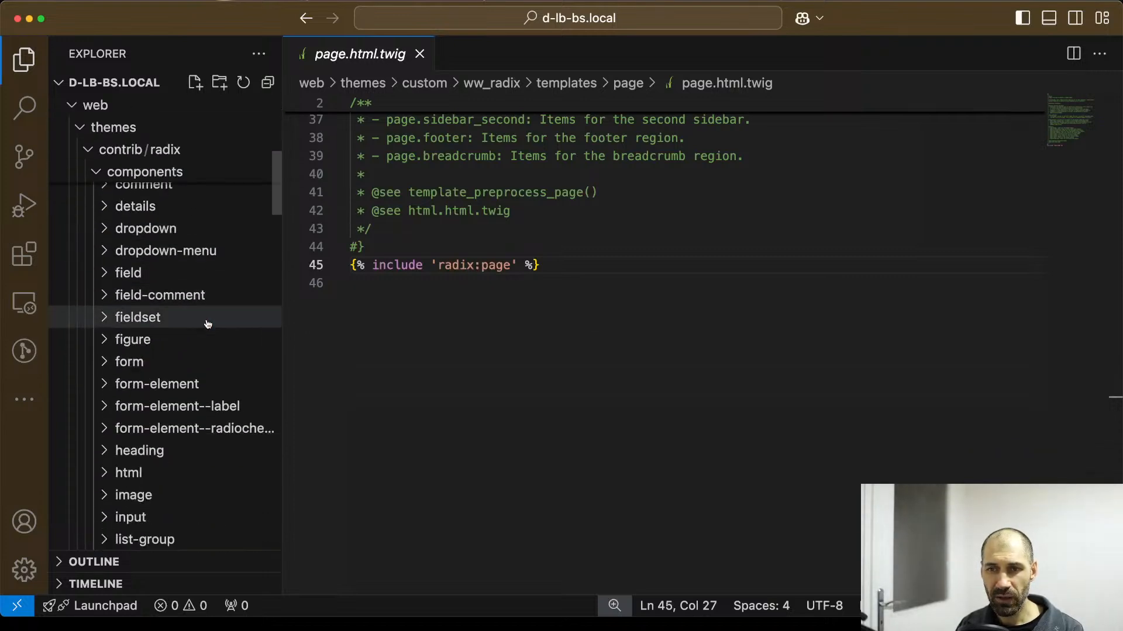
pyautogui.scroll(-5, 207, 325)
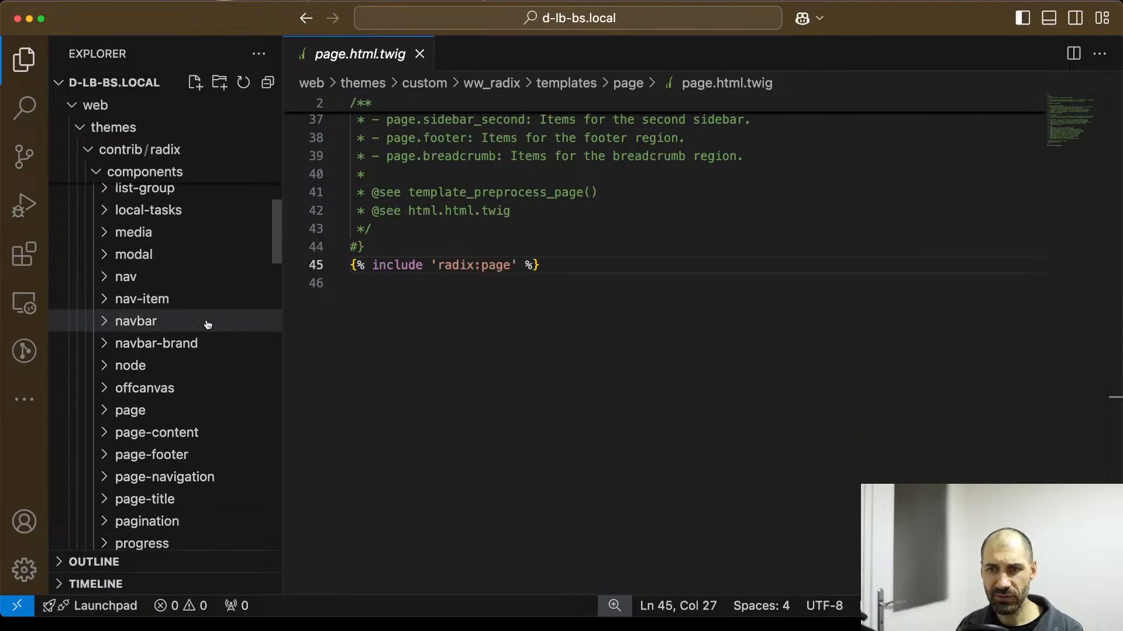
pyautogui.click(187, 404)
pyautogui.scroll(-2, 187, 403)
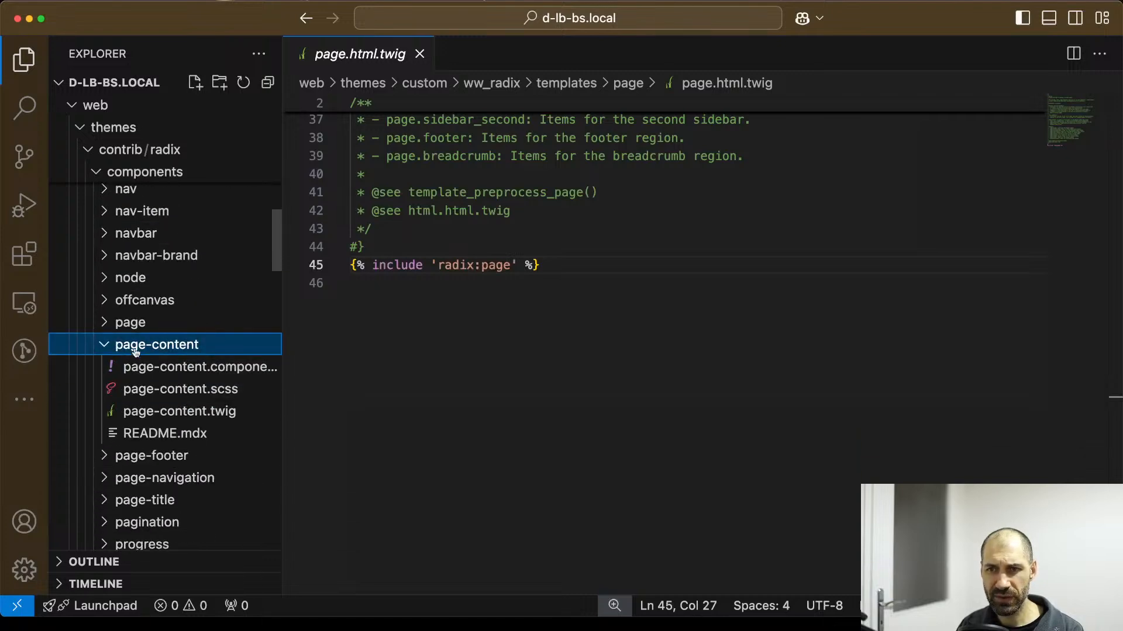
pyautogui.scroll(-2, 143, 348)
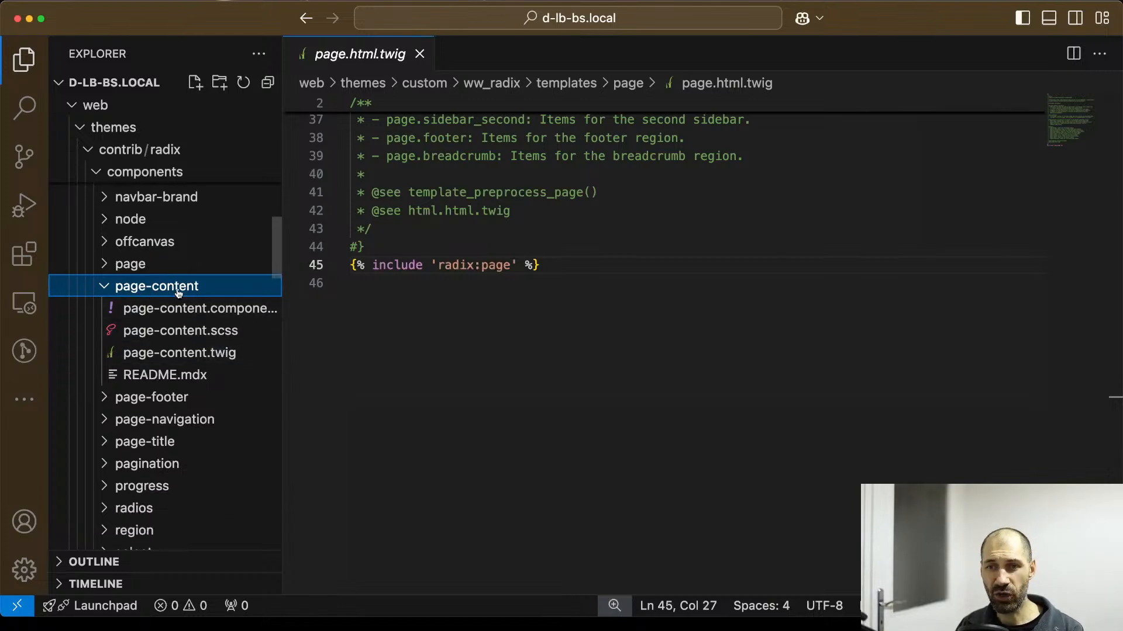
# Open the page-content component's README.mdx and review its Twig usage example for including radix:page-content.
pyautogui.click(186, 375)
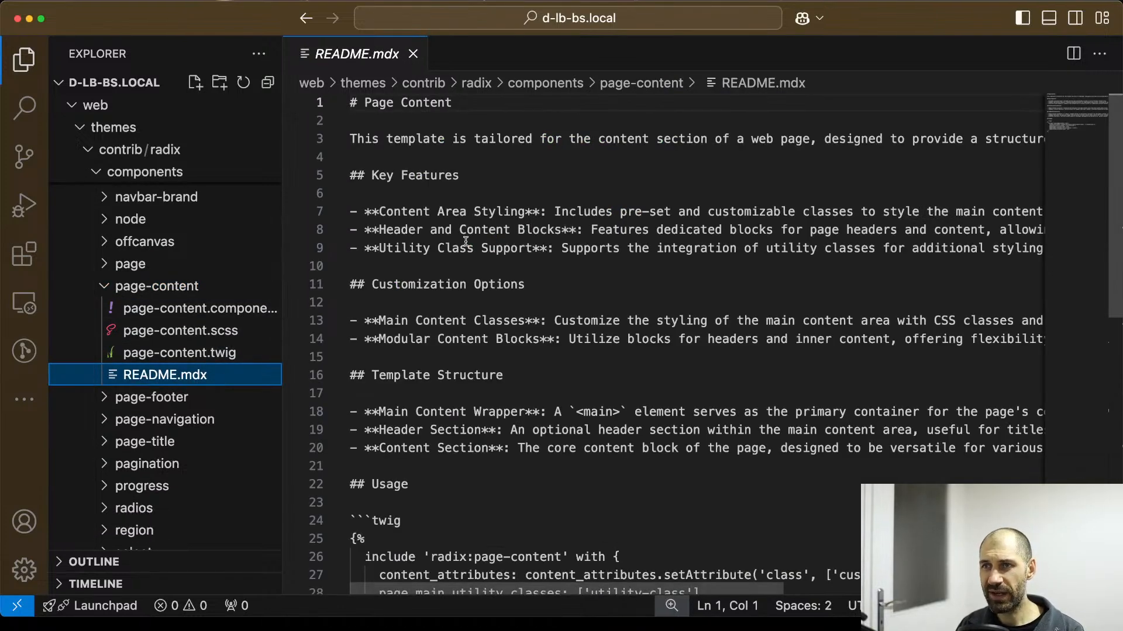
pyautogui.scroll(-3, 545, 290)
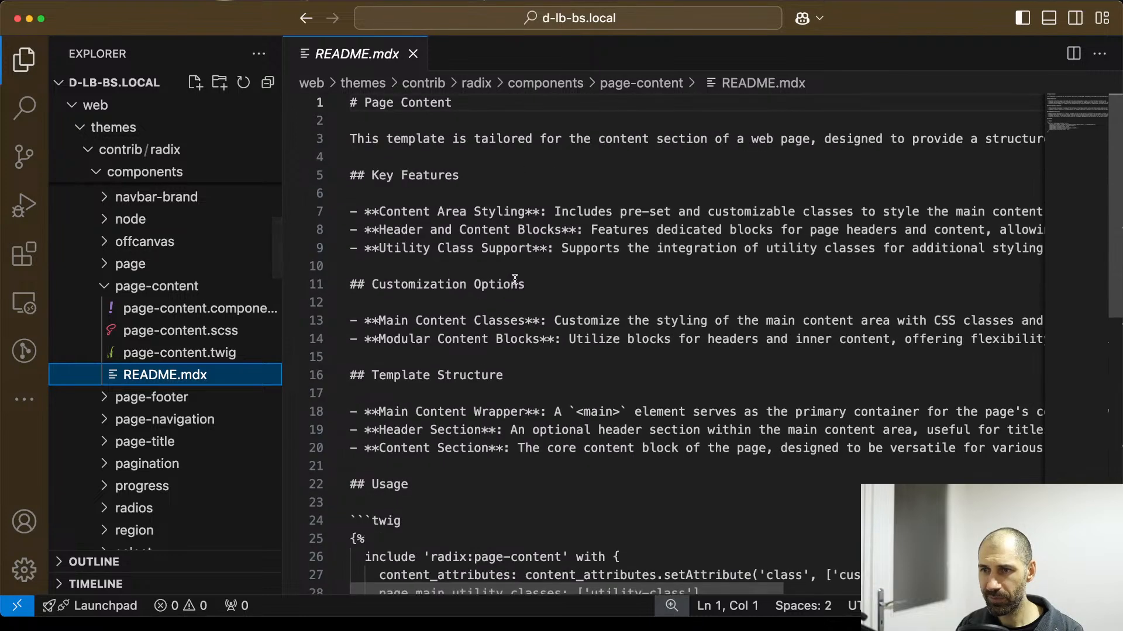
pyautogui.scroll(3, 527, 216)
pyautogui.scroll(-3, 512, 383)
pyautogui.moveTo(372, 519); pyautogui.dragTo(358, 395)
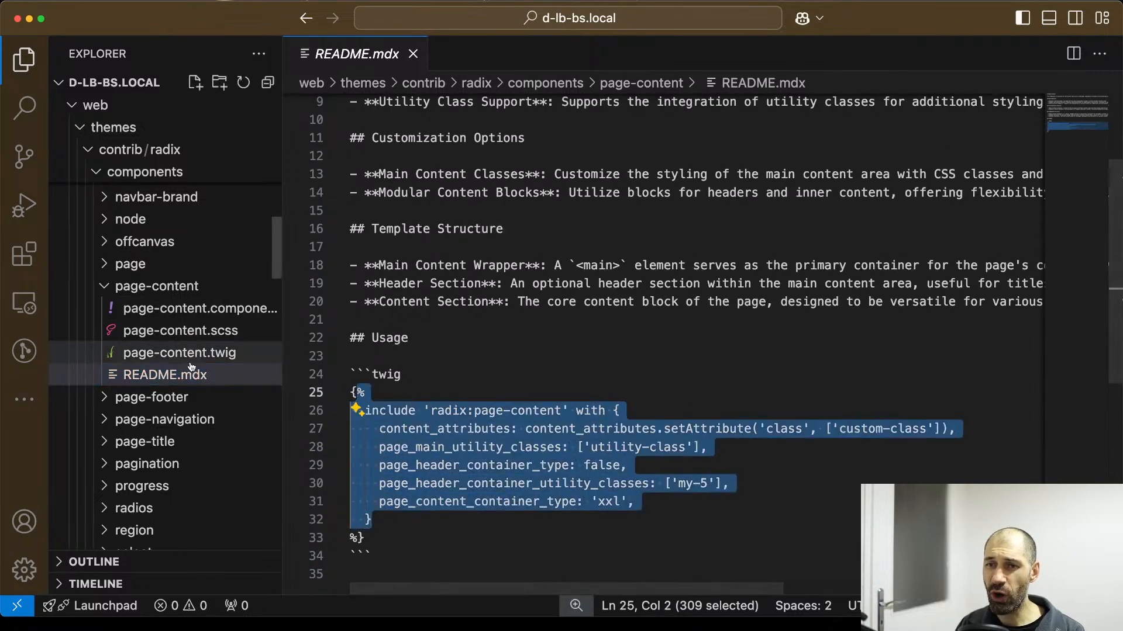
# Open page.twig from the radix page component and examine how its page_content block includes radix:page-content.
pyautogui.click(138, 271)
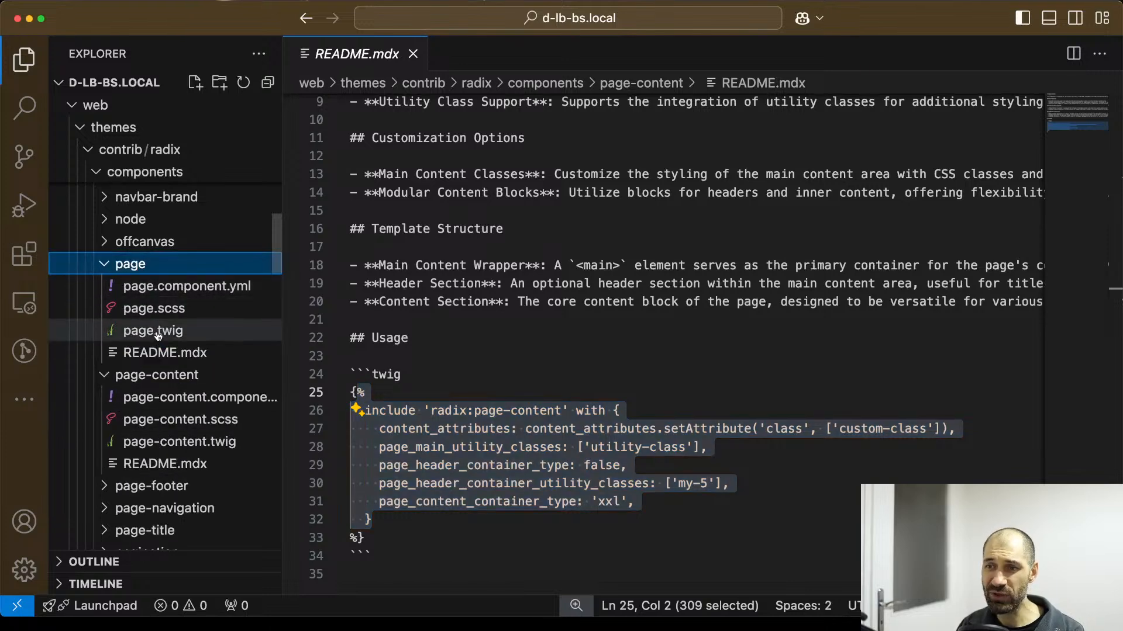
pyautogui.click(157, 333)
pyautogui.scroll(-2, 474, 381)
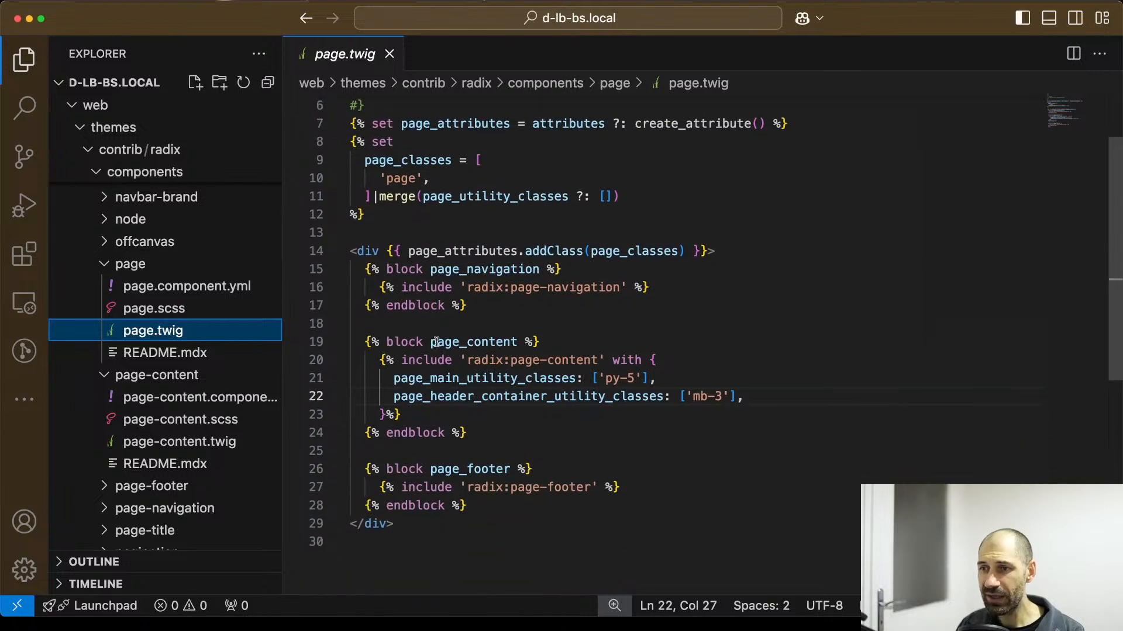
pyautogui.doubleClick(431, 342)
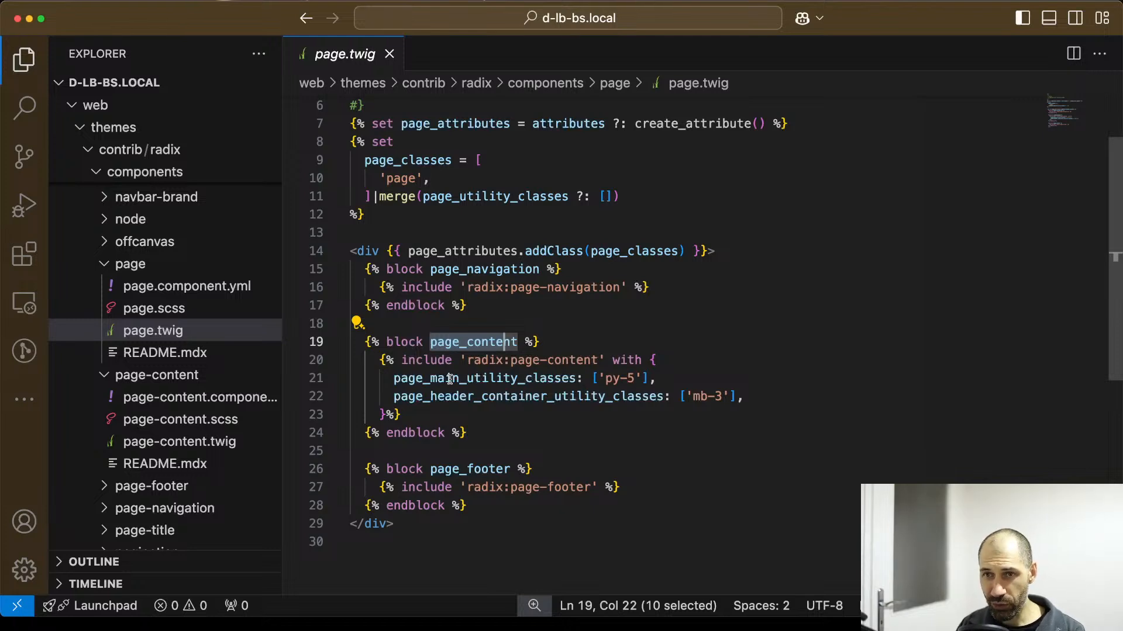
pyautogui.click(518, 344)
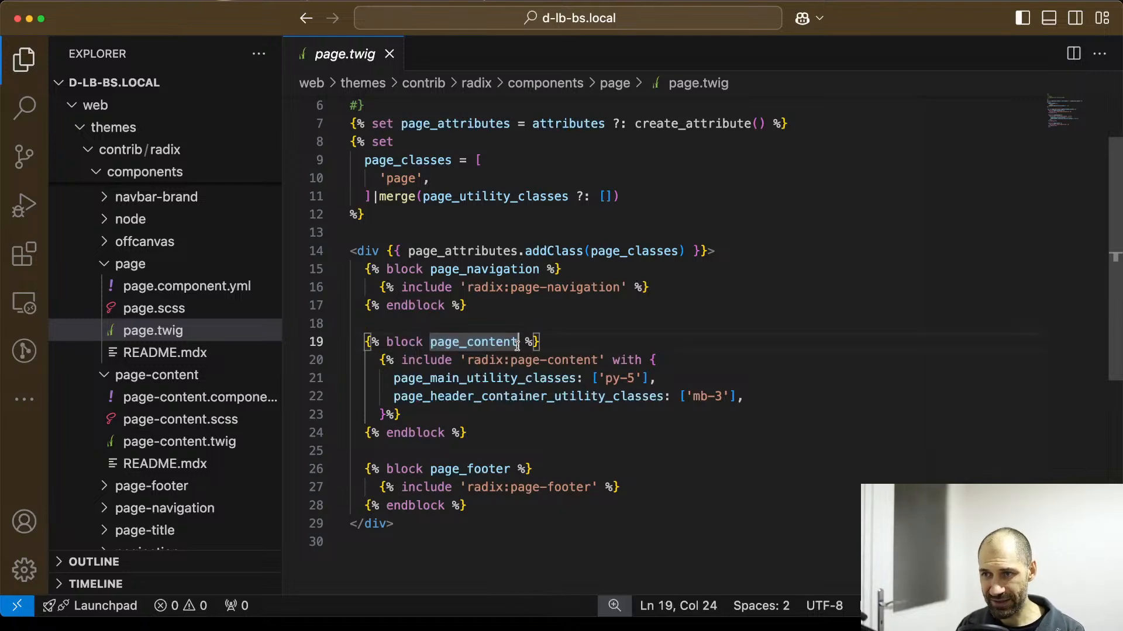
# Open page-content.twig and examine the line that sets content_container_class to 'container'.
pyautogui.click(187, 445)
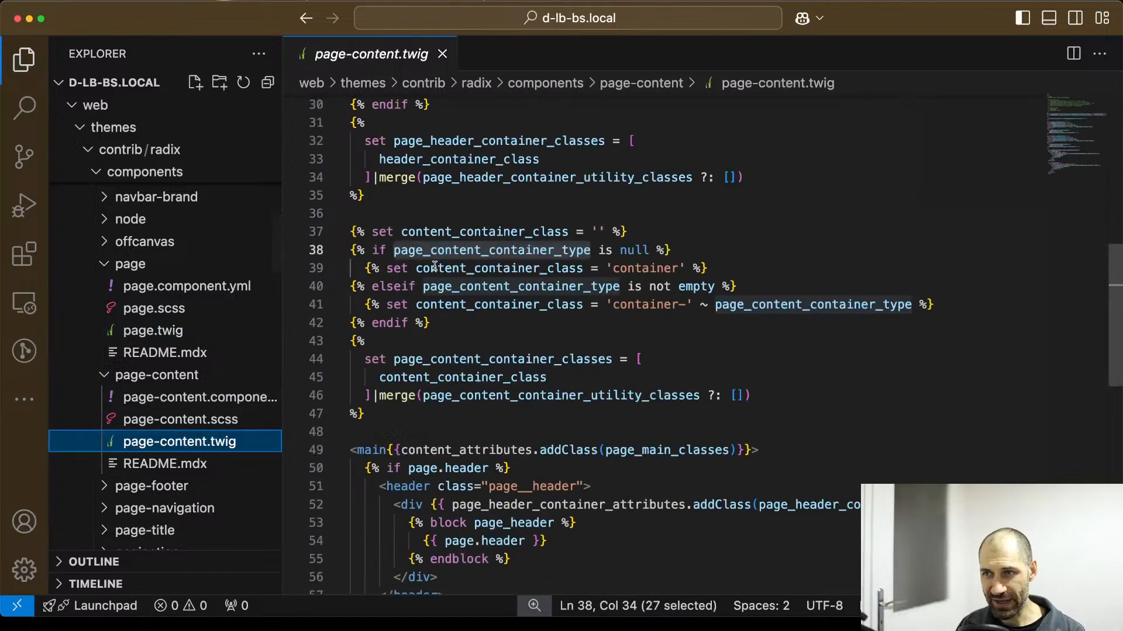
pyautogui.scroll(-3, 397, 267)
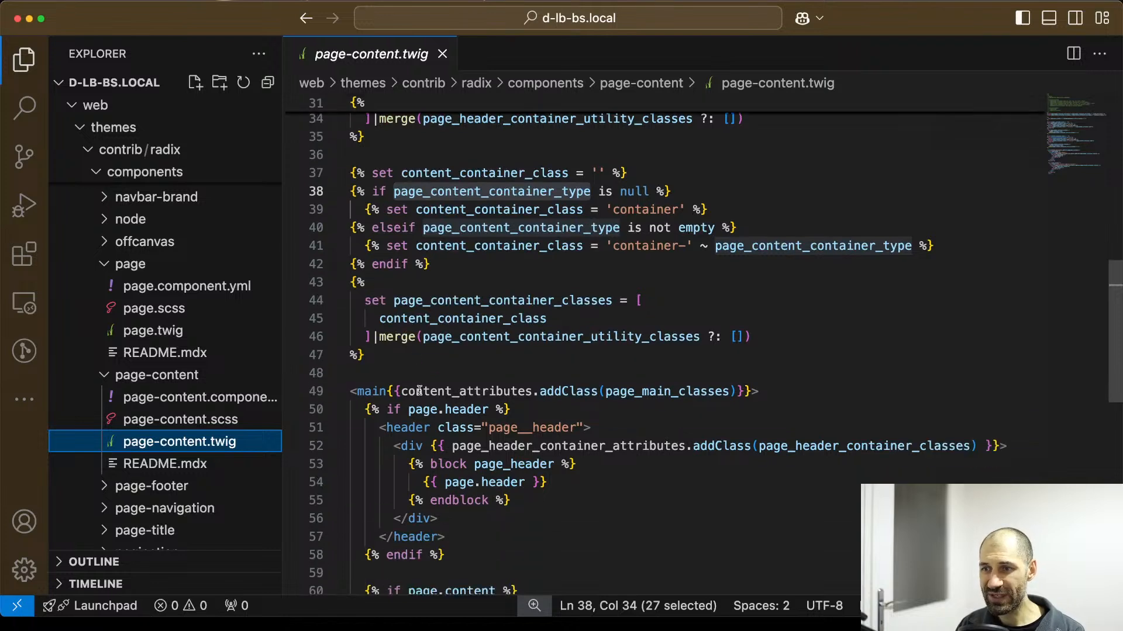
pyautogui.moveTo(709, 209); pyautogui.dragTo(386, 208)
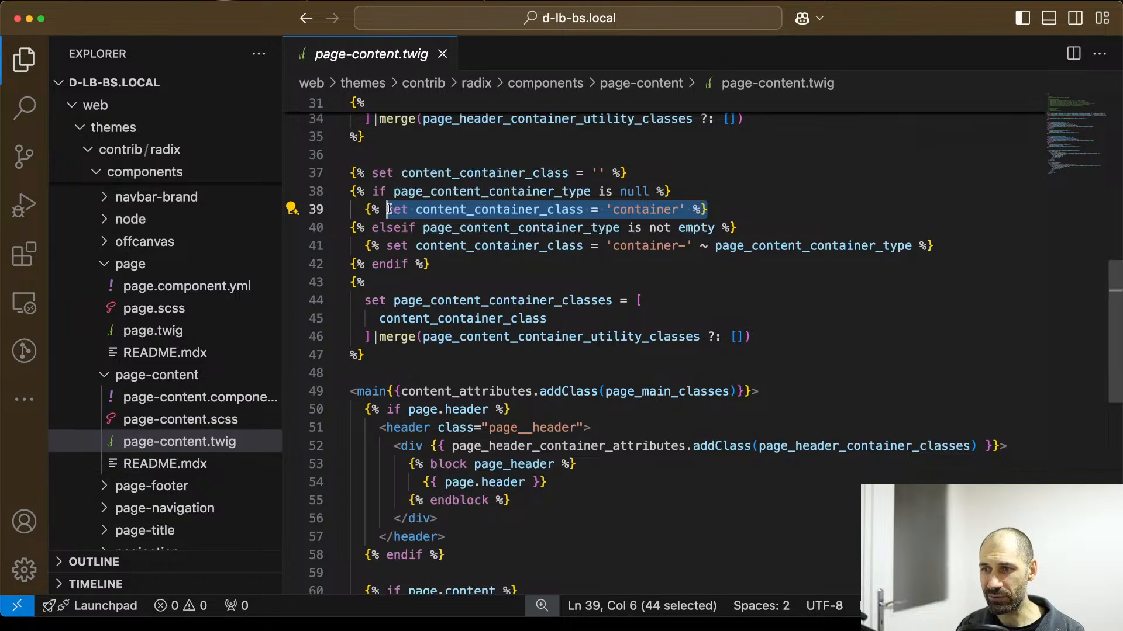
# Return to the page-content README.mdx and examine the page_header_container_type and page_content_container_type options in the usage example.
pyautogui.click(173, 466)
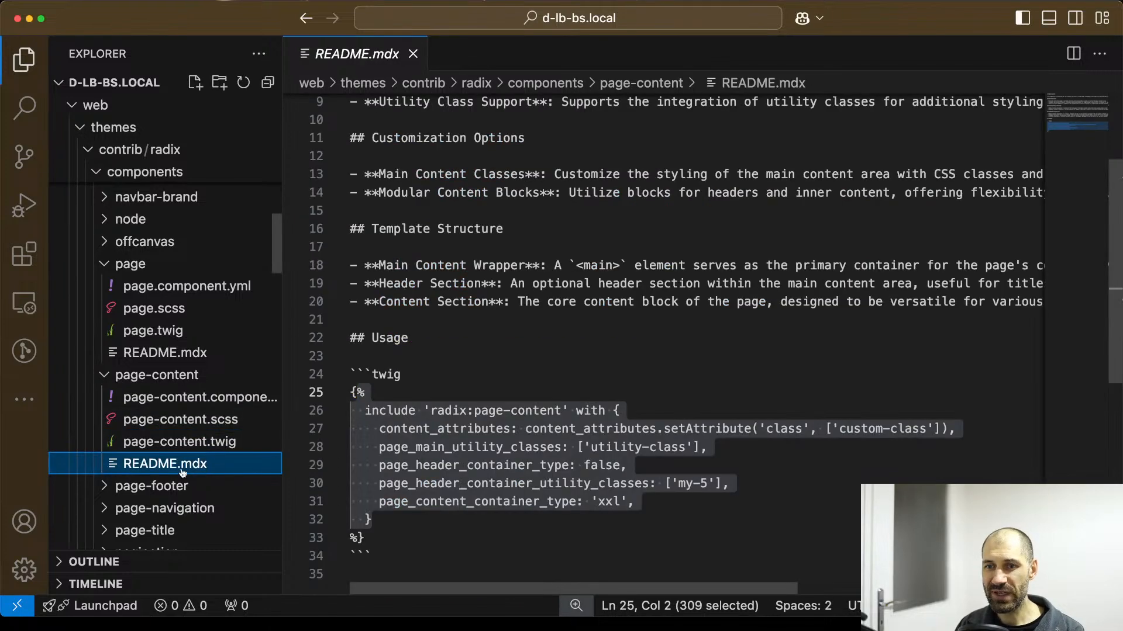
pyautogui.scroll(3, 483, 405)
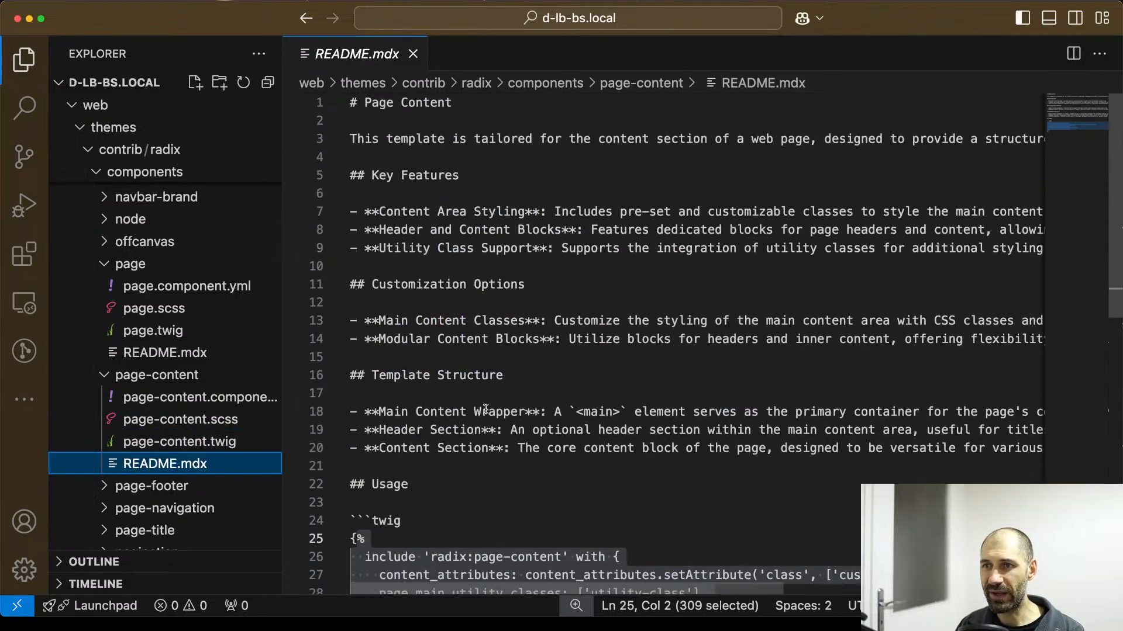
pyautogui.scroll(2, 486, 419)
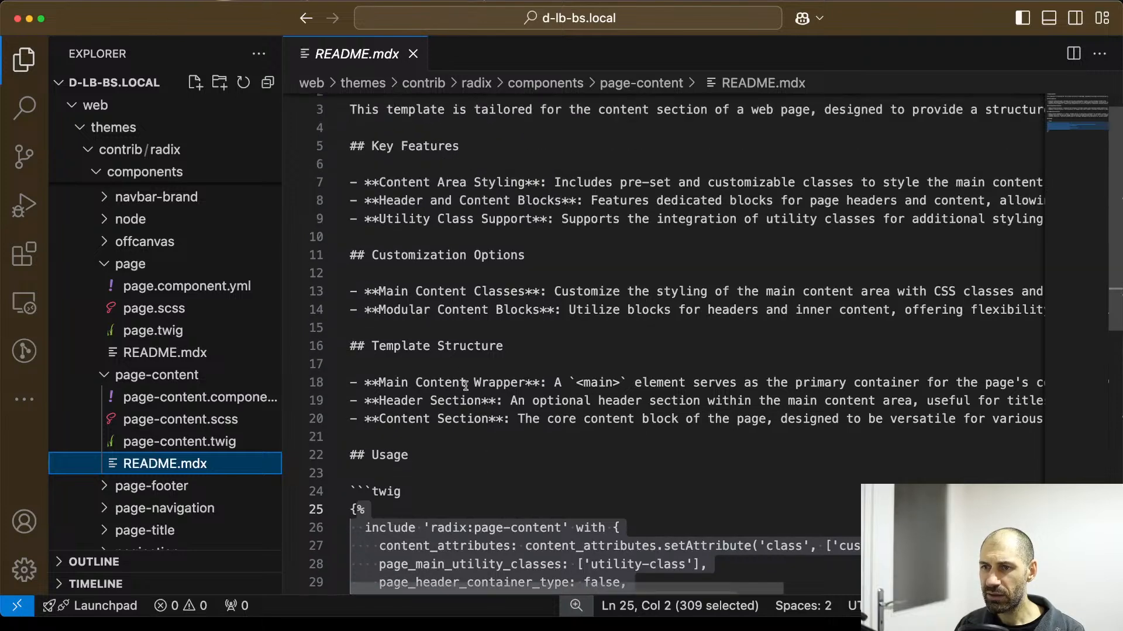
pyautogui.scroll(-5, 472, 459)
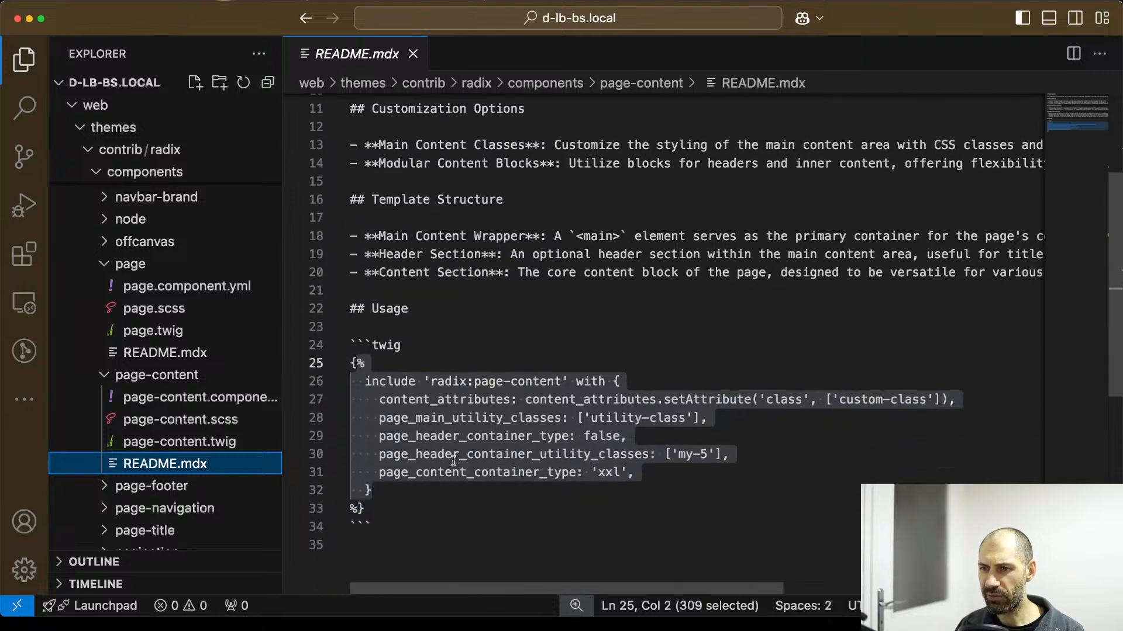
pyautogui.click(416, 405)
pyautogui.moveTo(381, 404); pyautogui.dragTo(518, 404)
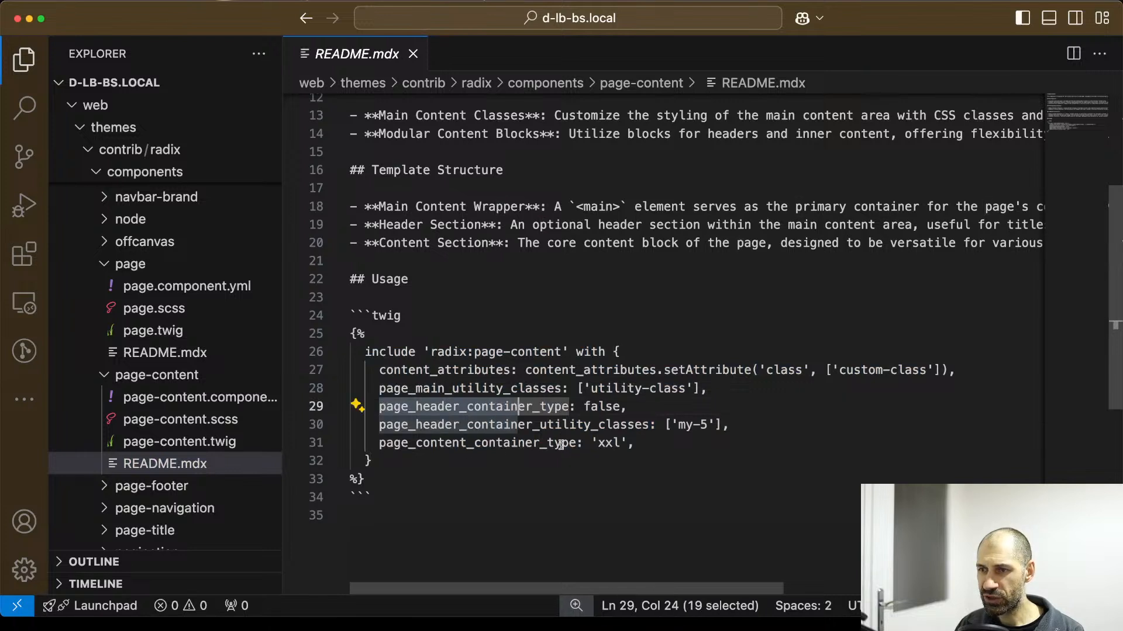
pyautogui.moveTo(576, 445); pyautogui.dragTo(386, 440)
pyautogui.scroll(-3, 428, 442)
pyautogui.doubleClick(602, 389)
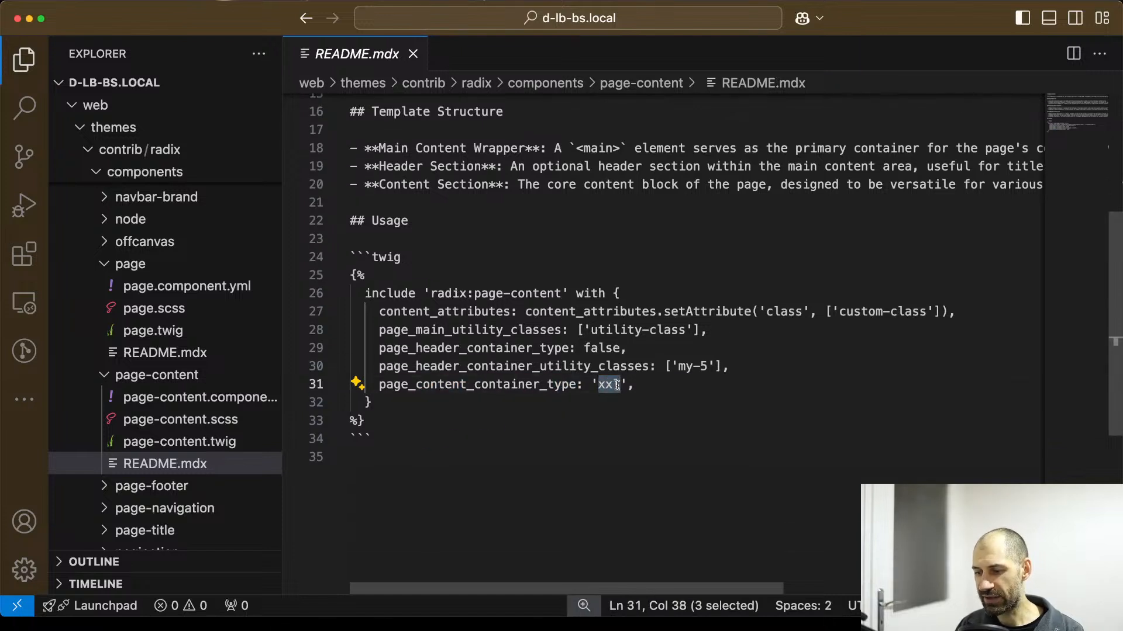
# Reopen page-content.twig and review the available page_content_container_type values in its header comment, including fluid, false and true.
pyautogui.click(179, 441)
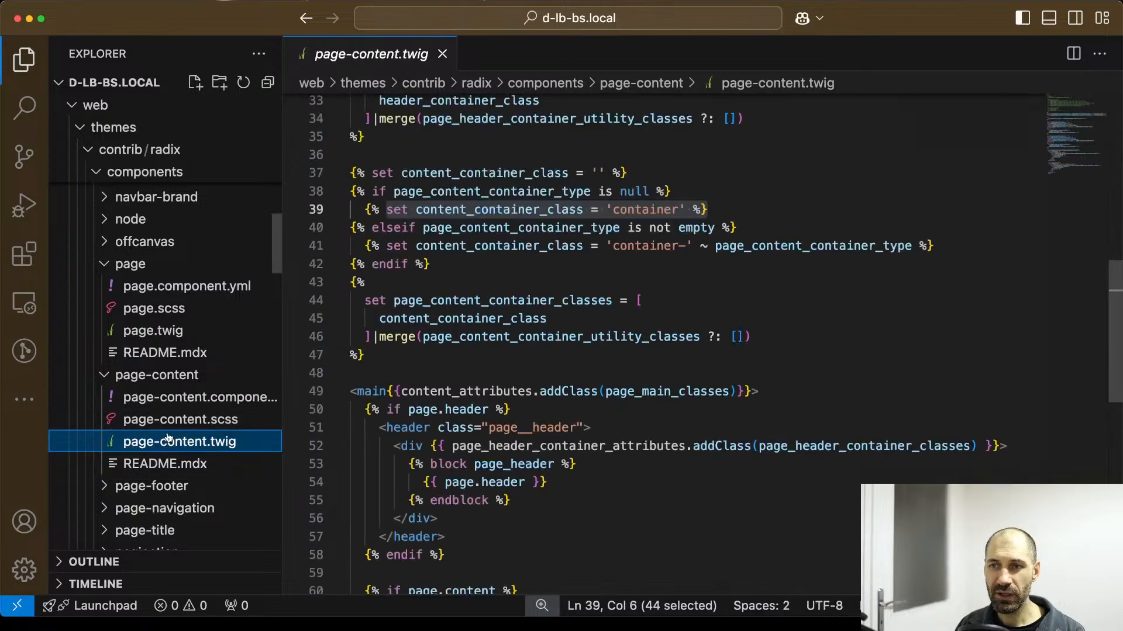
pyautogui.scroll(8, 486, 232)
pyautogui.scroll(4, 486, 232)
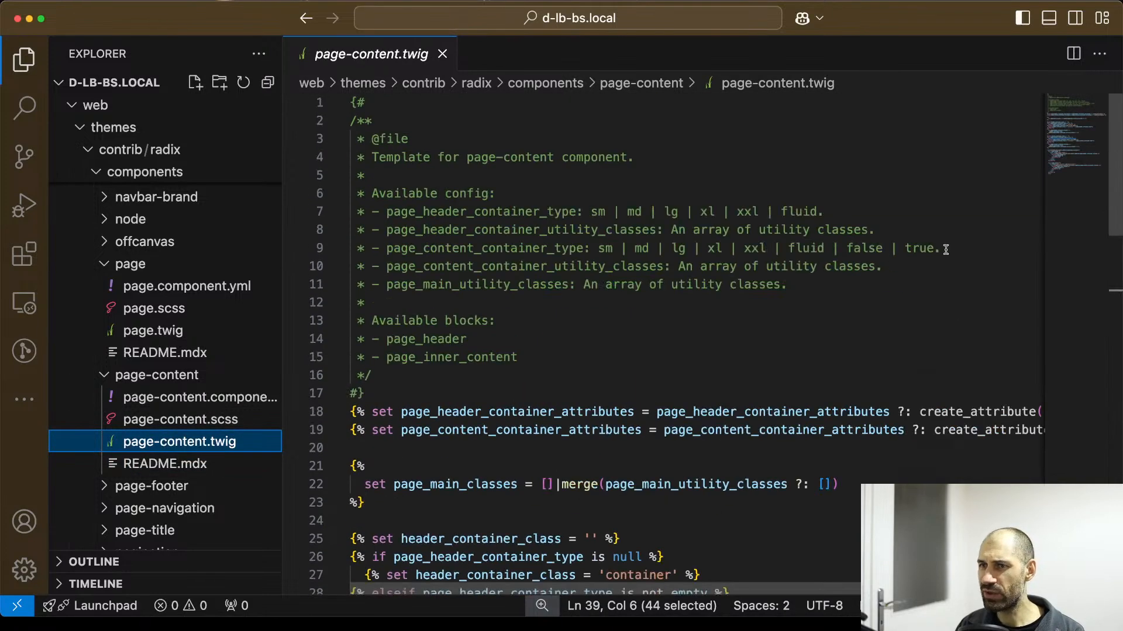
pyautogui.moveTo(939, 249); pyautogui.dragTo(809, 250)
pyautogui.click(803, 250)
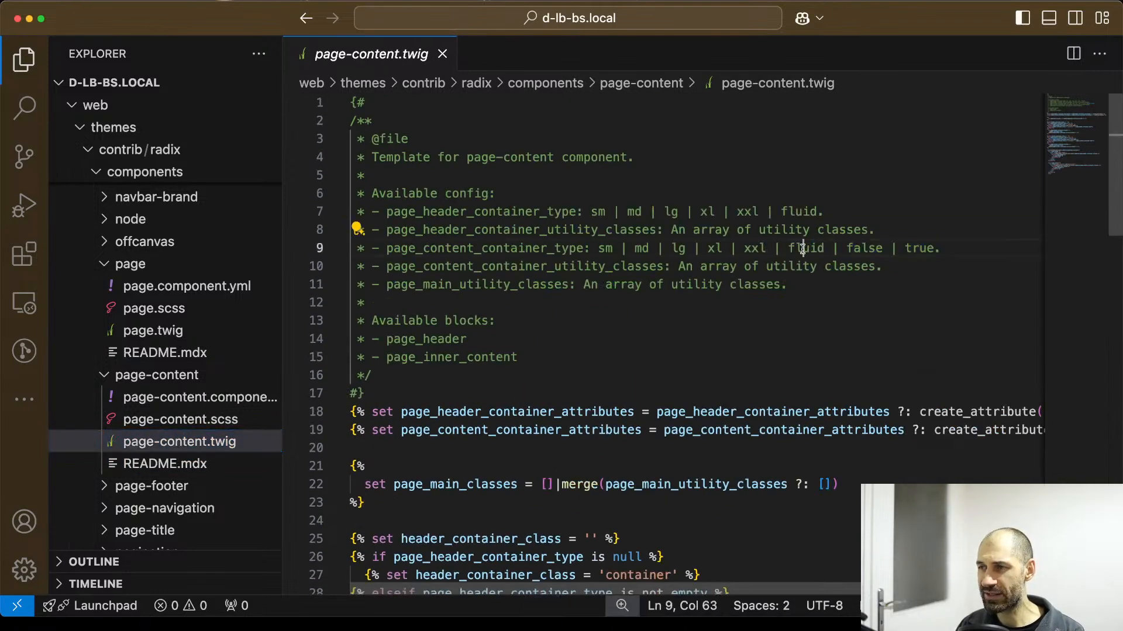
pyautogui.click(861, 250)
pyautogui.click(913, 247)
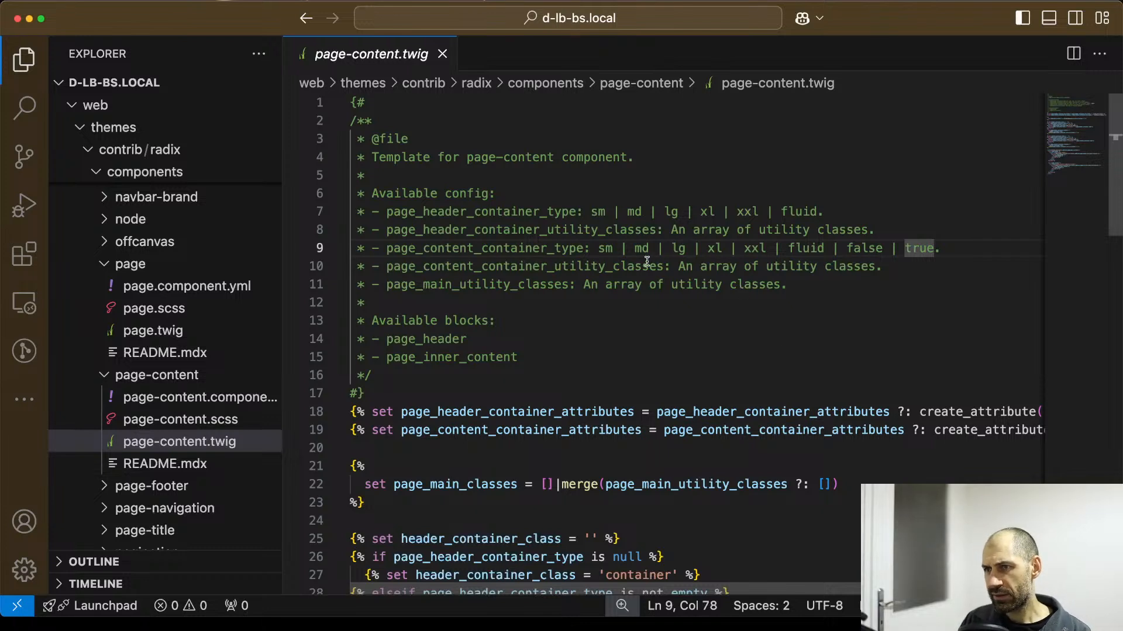
pyautogui.click(606, 248)
pyautogui.moveTo(606, 248); pyautogui.dragTo(909, 247)
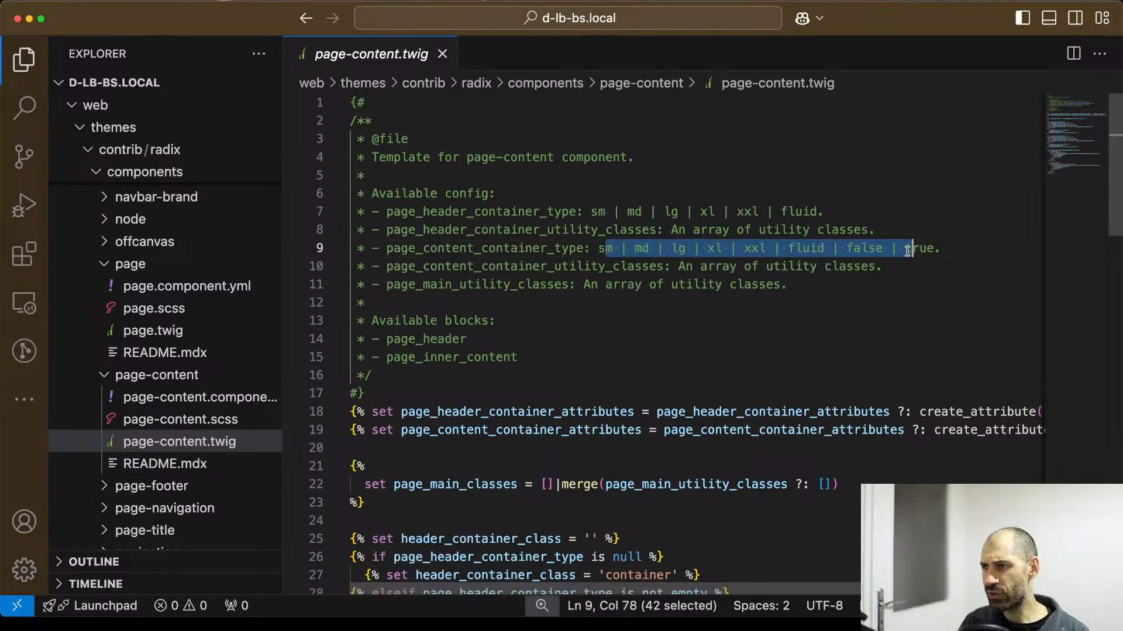
pyautogui.click(815, 248)
pyautogui.moveTo(786, 248); pyautogui.dragTo(850, 251)
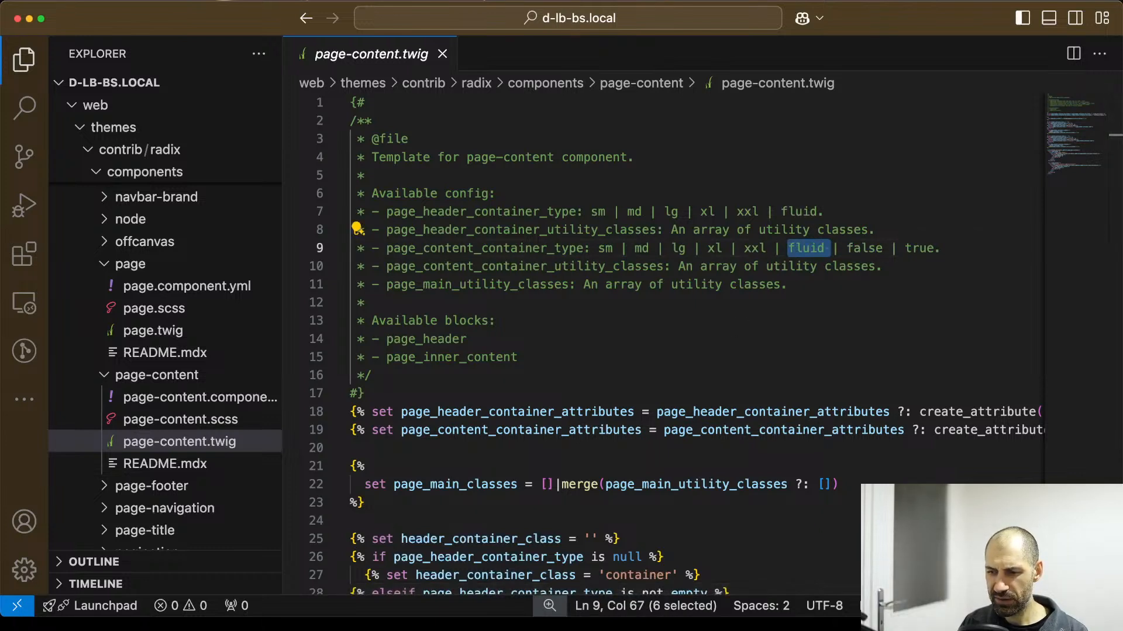
# Compare the fluid and false values of page_content_container_type and check the template code below the header comment.
pyautogui.press('super+Tab')
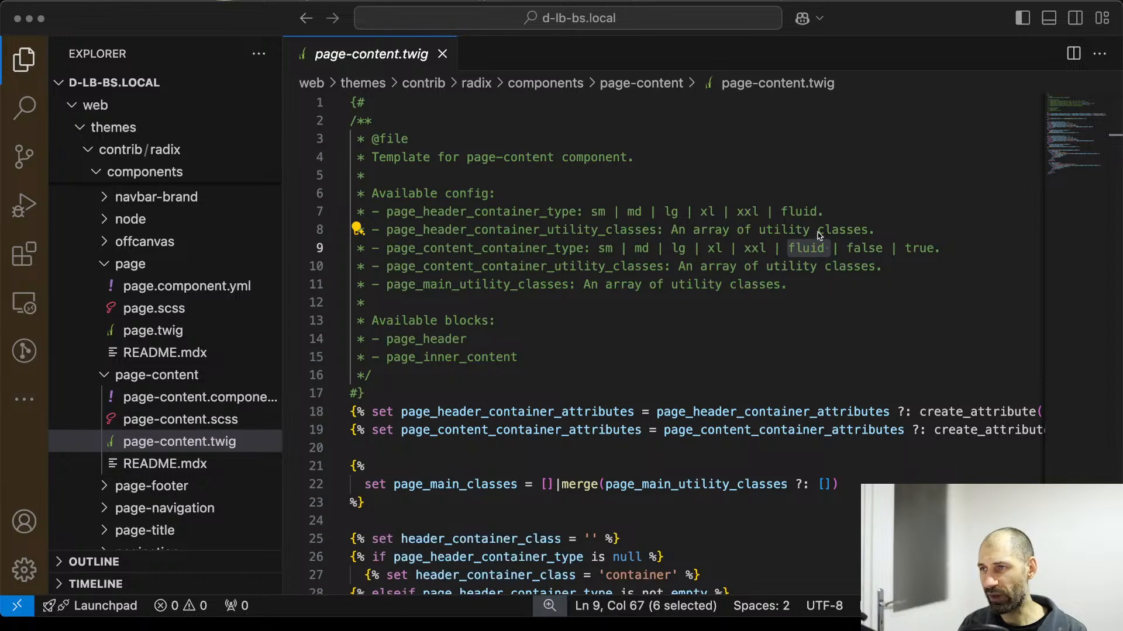
pyautogui.click(806, 255)
pyautogui.moveTo(789, 248); pyautogui.dragTo(881, 248)
pyautogui.click(849, 247)
pyautogui.scroll(-3, 644, 351)
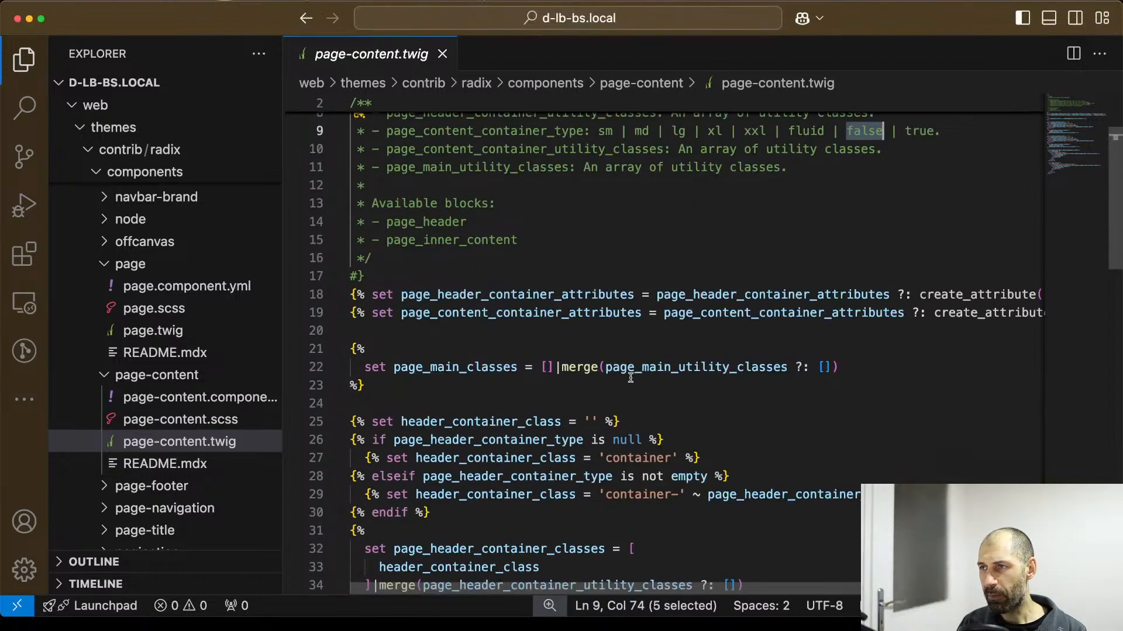
# Review each allowed page_content_container_type value, from sm through true, in the header comment of page-content.twig.
pyautogui.scroll(3, 623, 351)
pyautogui.moveTo(765, 248); pyautogui.dragTo(686, 248)
pyautogui.click(613, 248)
pyautogui.click(641, 248)
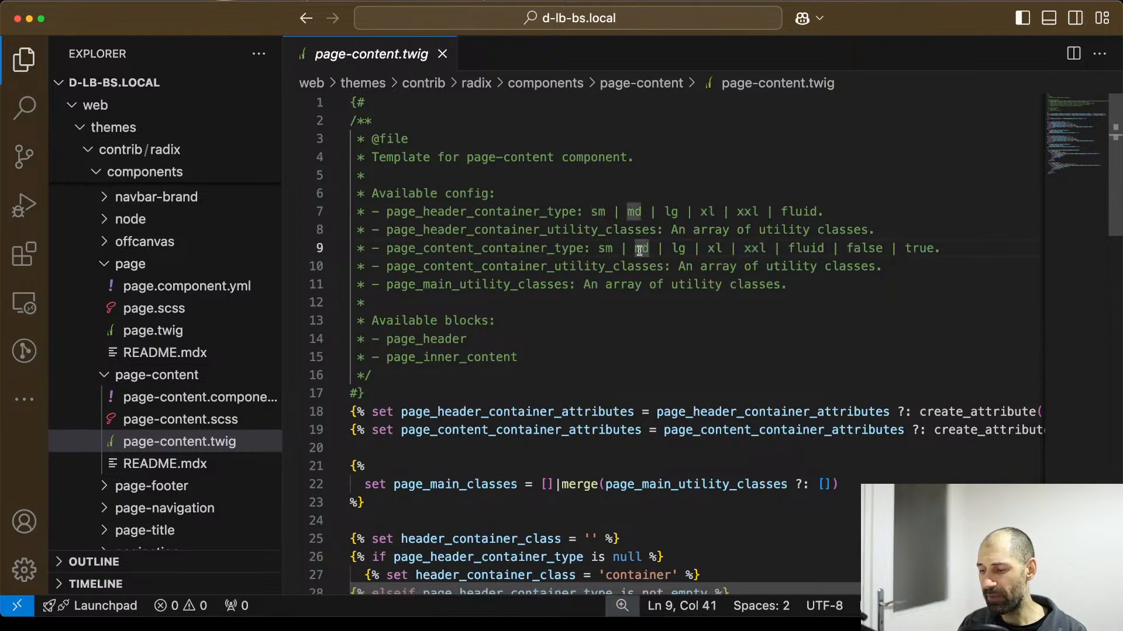
pyautogui.click(690, 248)
pyautogui.click(715, 248)
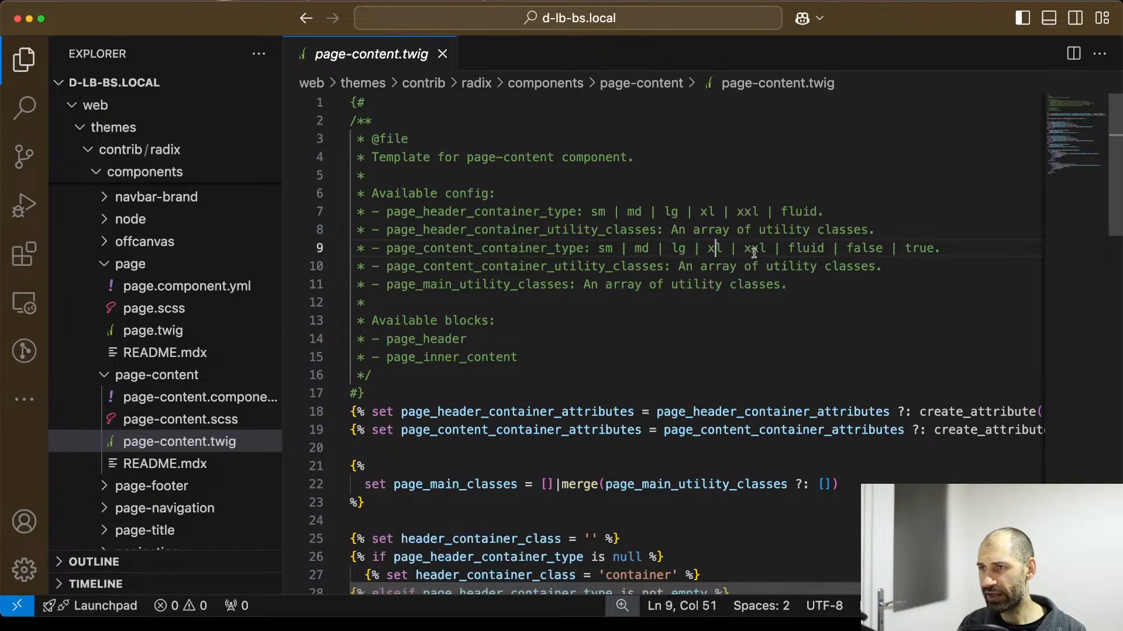
pyautogui.click(751, 248)
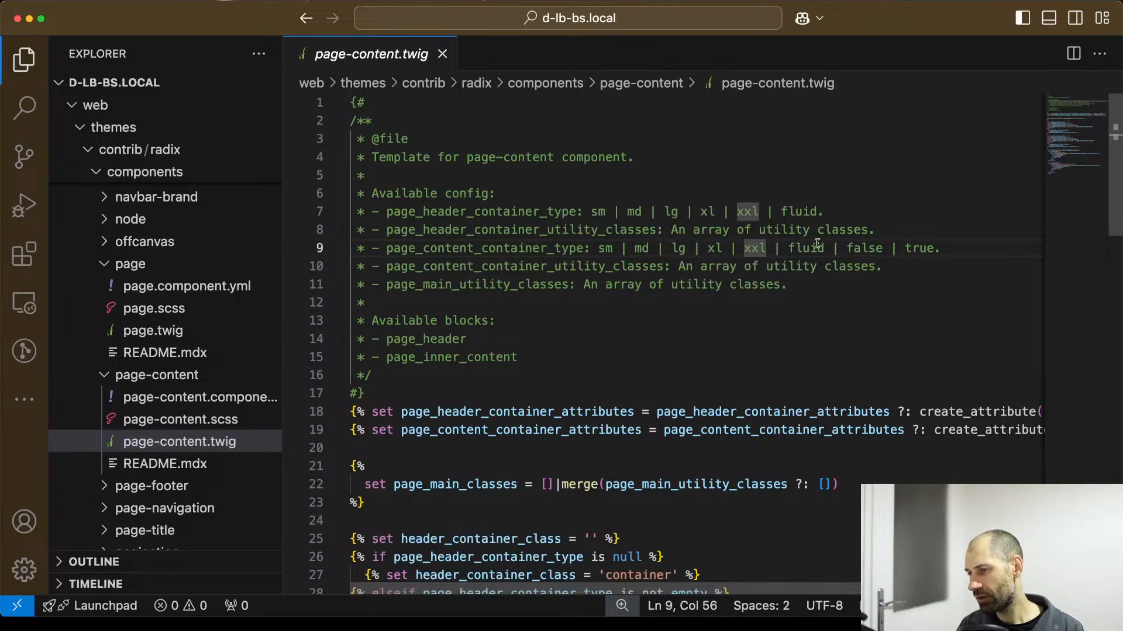
pyautogui.click(953, 248)
pyautogui.moveTo(932, 248); pyautogui.dragTo(751, 246)
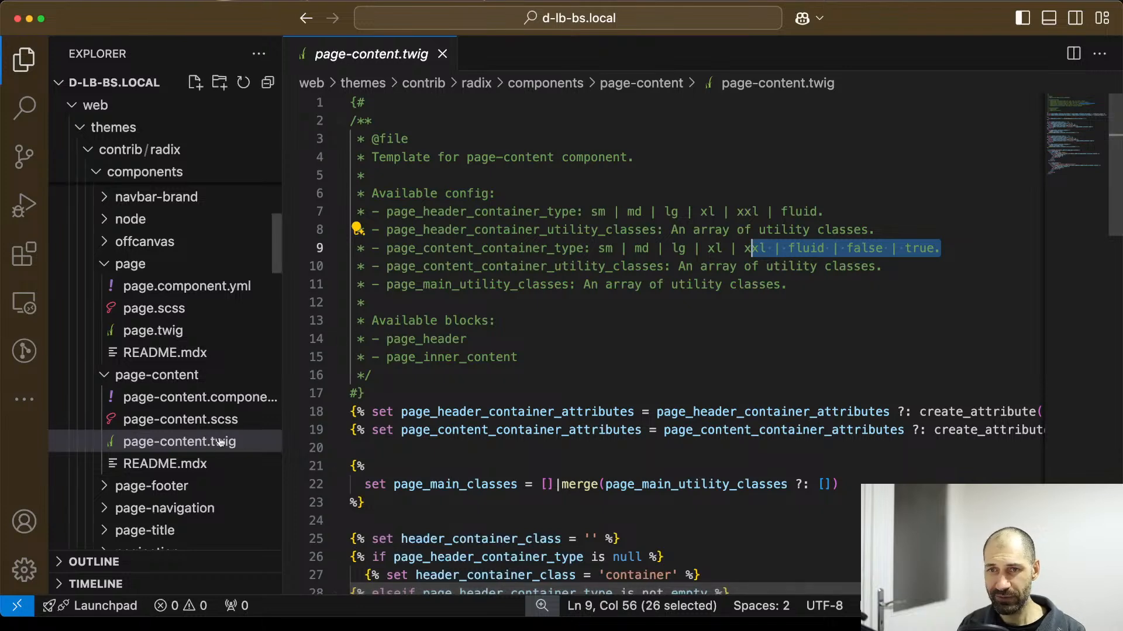
# Copy the page component folder from contrib/radix/components into custom/ww_radix/components.
pyautogui.click(195, 337)
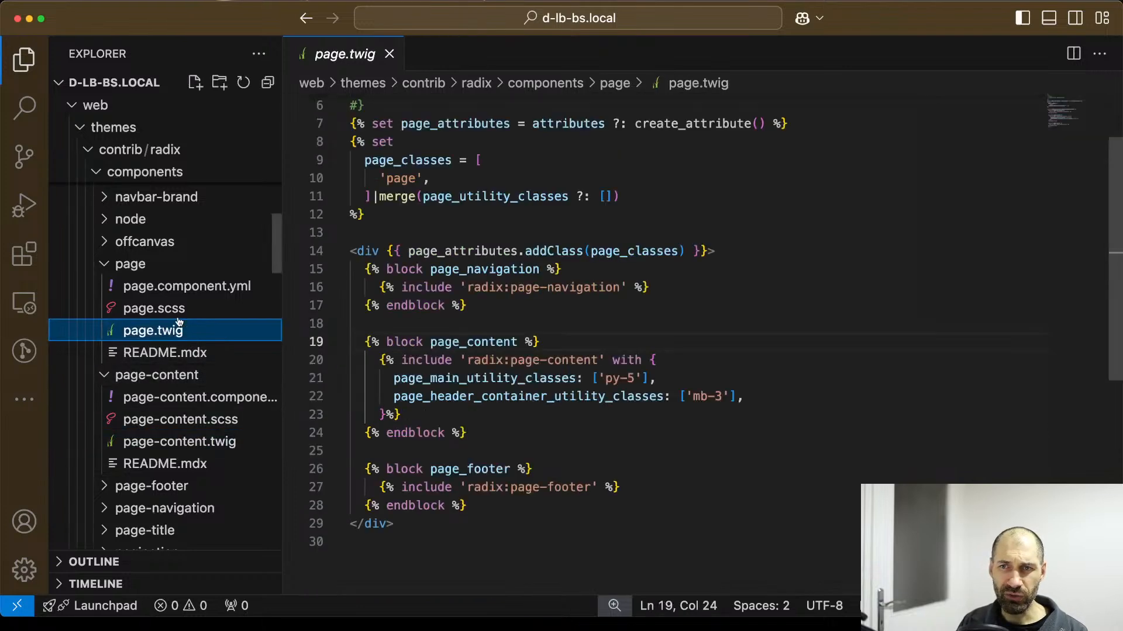
pyautogui.rightClick(161, 262)
pyautogui.click(190, 370)
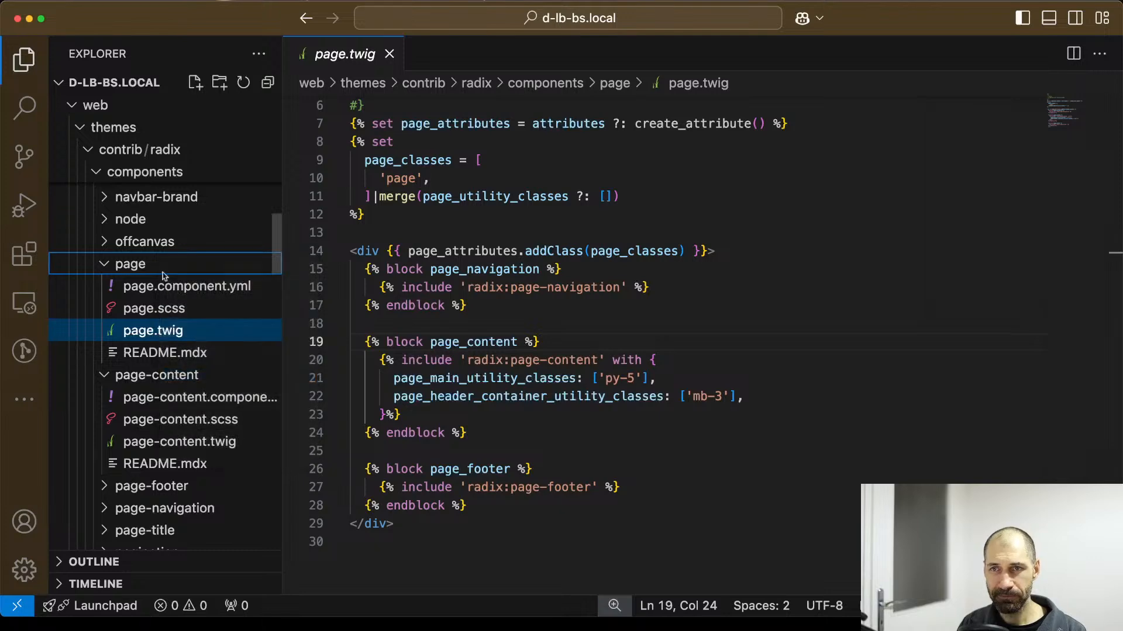
pyautogui.scroll(-10, 152, 257)
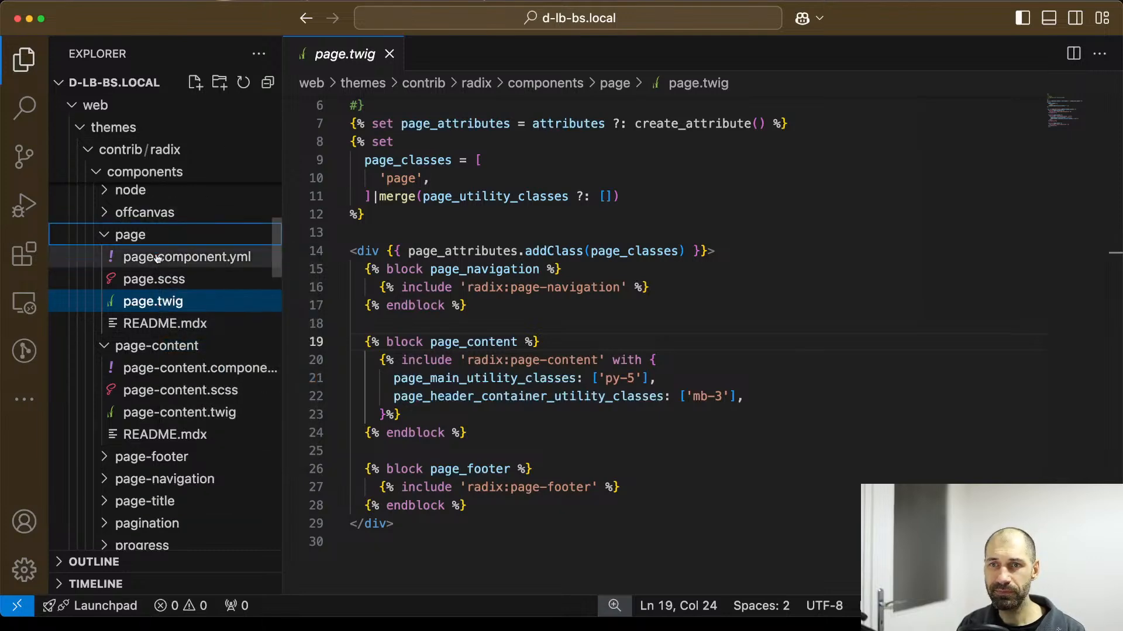
pyautogui.scroll(10, 168, 278)
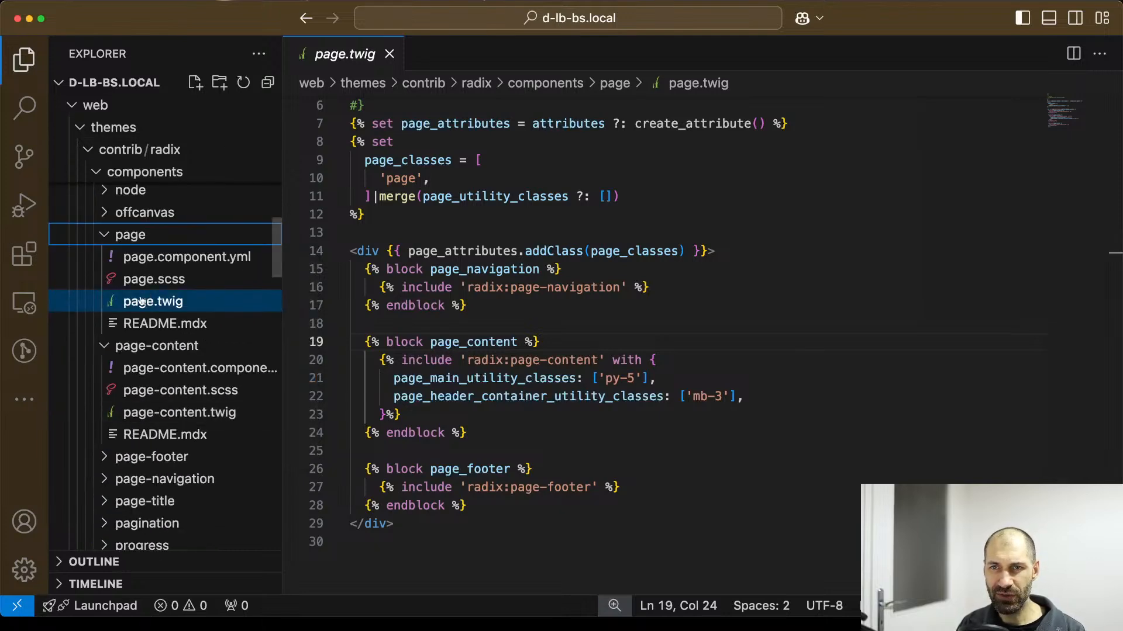
pyautogui.scroll(10, 100, 351)
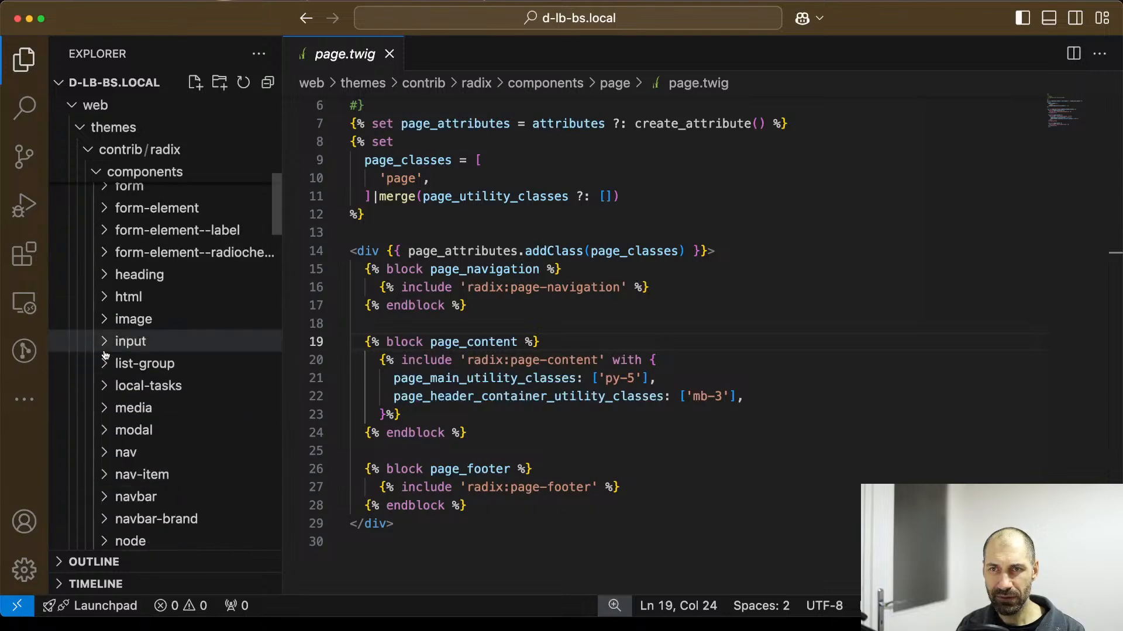
pyautogui.click(96, 297)
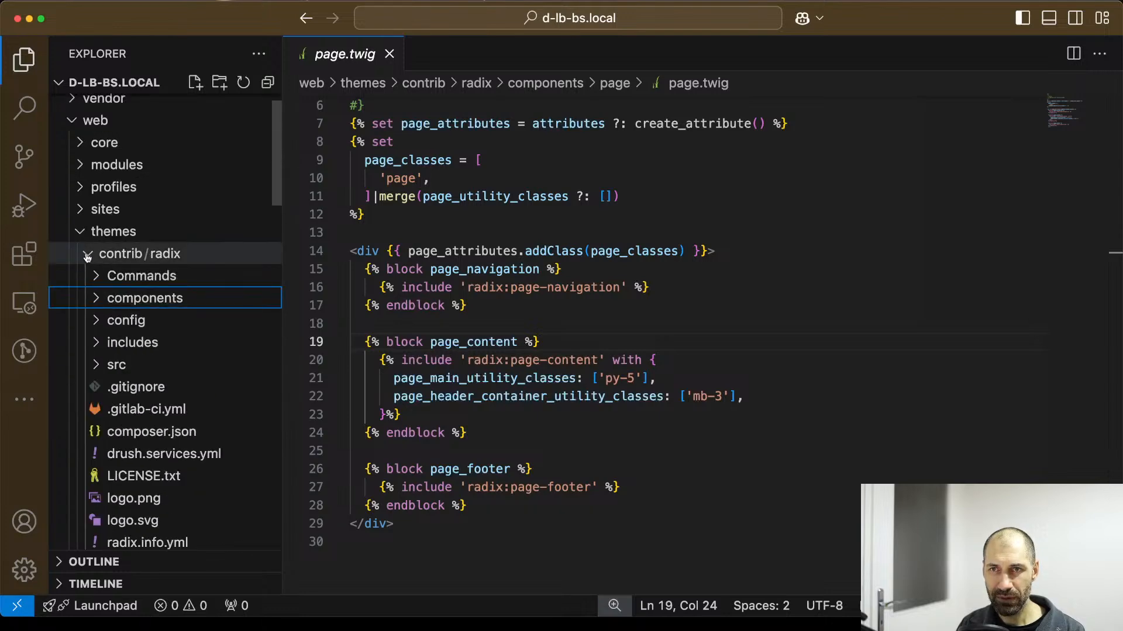
pyautogui.click(88, 253)
pyautogui.click(128, 323)
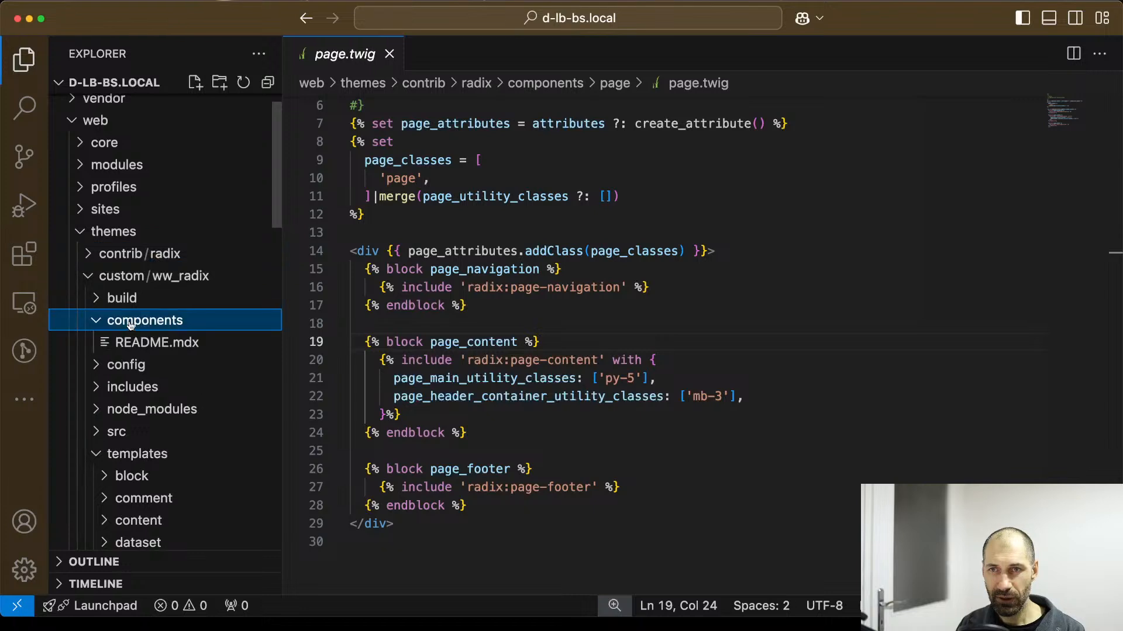
pyautogui.press('super+v')
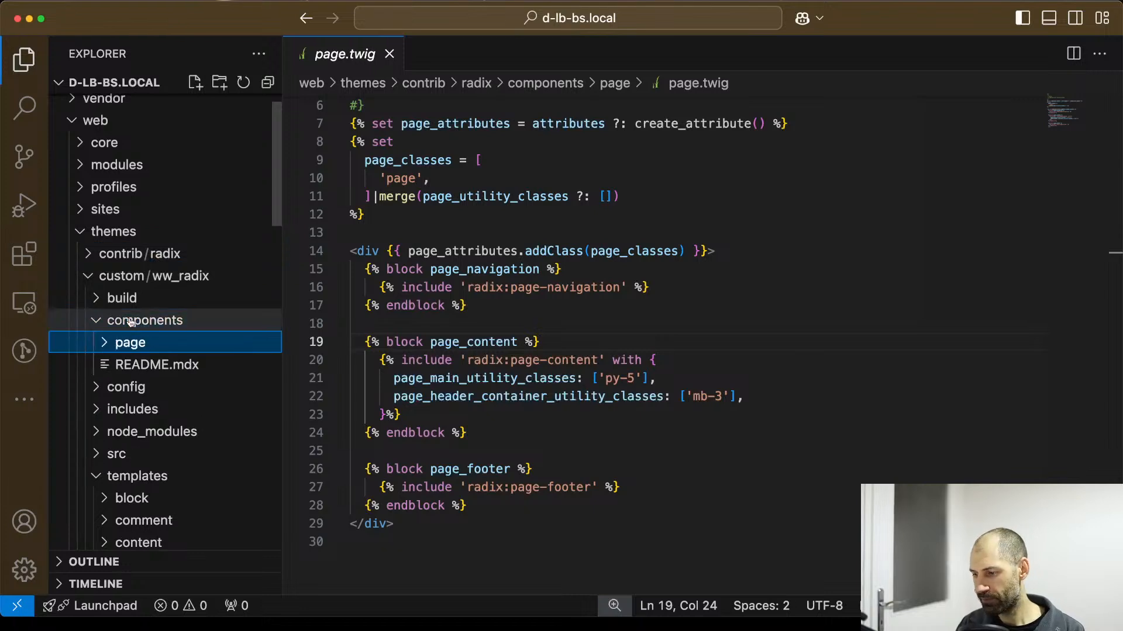
pyautogui.click(105, 343)
pyautogui.click(111, 319)
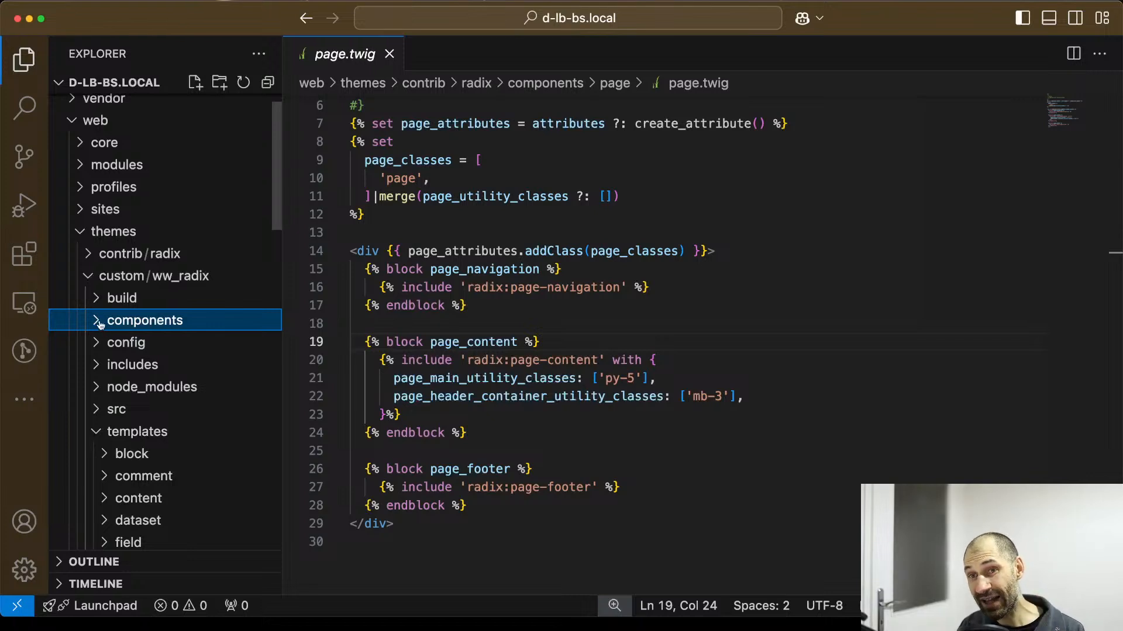
# Open page.html.twig in ww_radix's templates/page folder and change its include to 'ww_radix:page'.
pyautogui.scroll(-3, 133, 391)
pyautogui.scroll(-1, 133, 389)
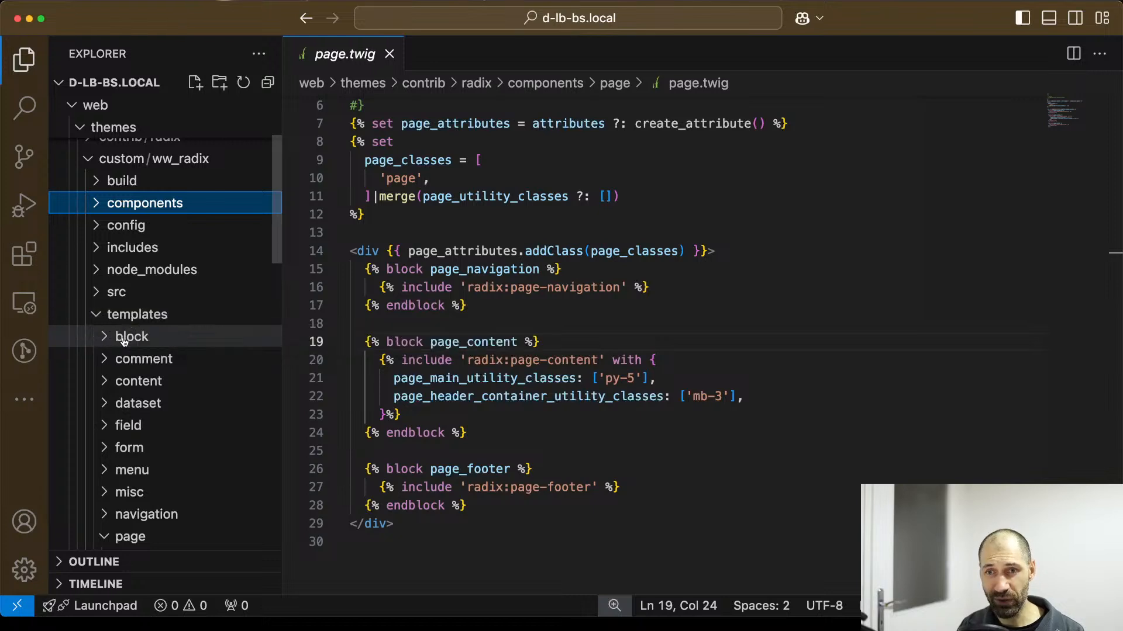
pyautogui.scroll(-5, 126, 350)
pyautogui.click(143, 434)
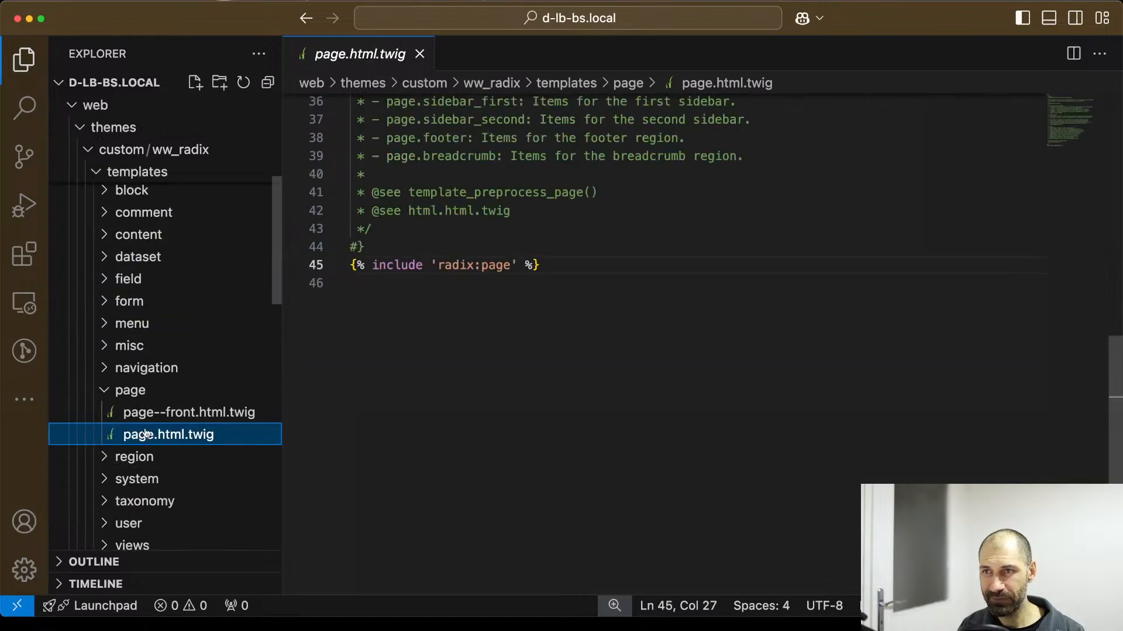
pyautogui.doubleClick(456, 266)
pyautogui.press('Left')
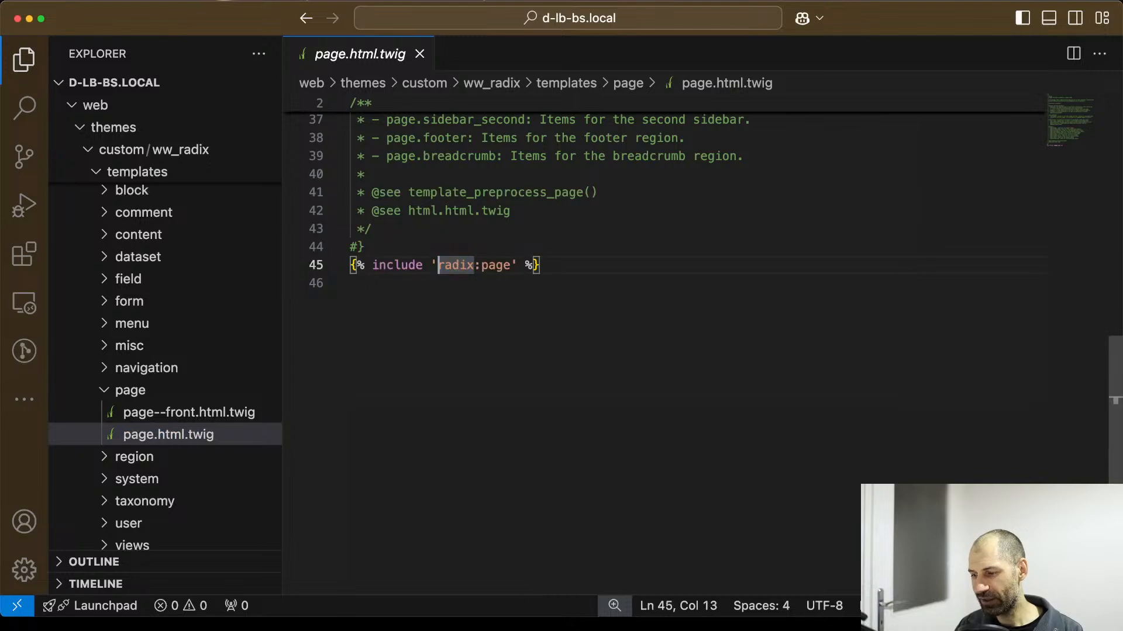
pyautogui.write('ww_')
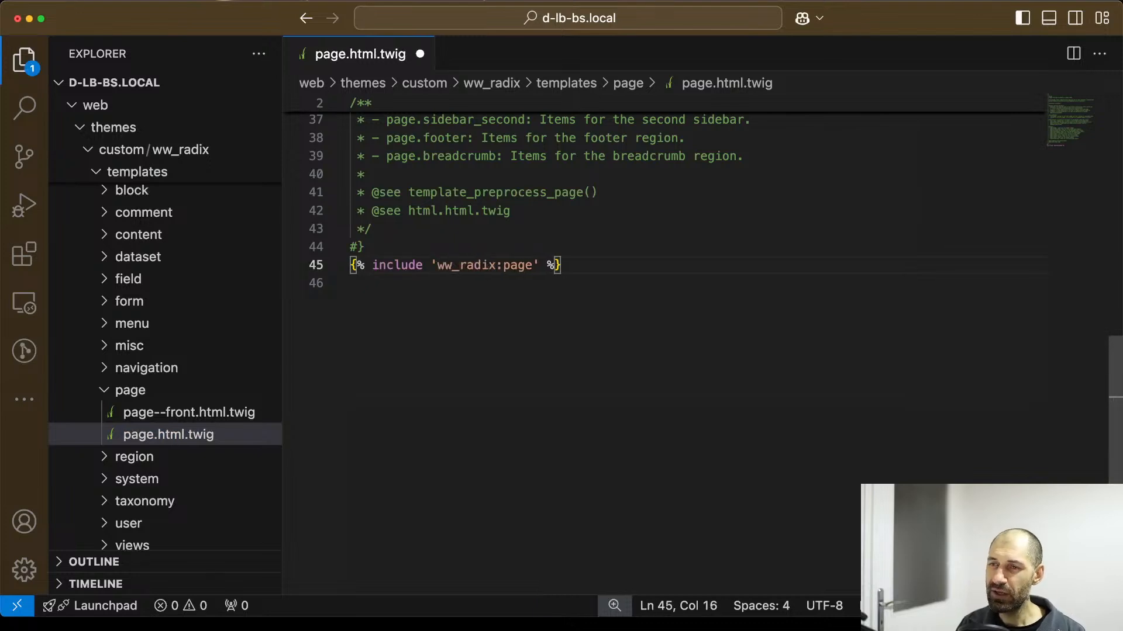
# Check the include's theme prefix and component name against the theme folders, and save page.html.twig.
pyautogui.doubleClick(471, 266)
pyautogui.scroll(5, 151, 356)
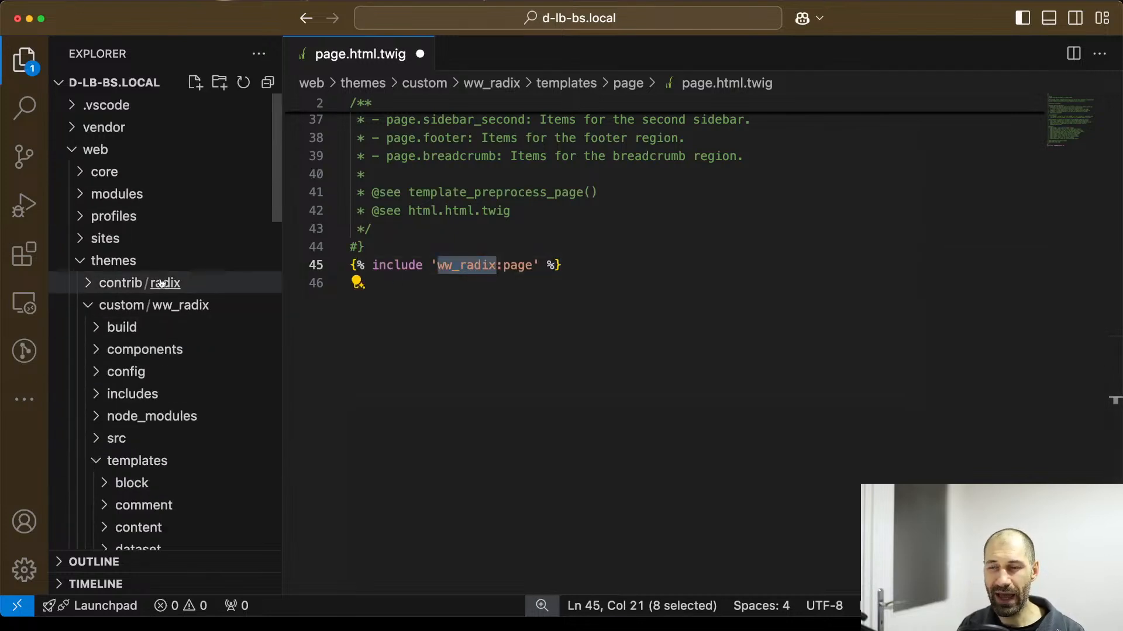
pyautogui.write(',')
pyautogui.press('super+z')
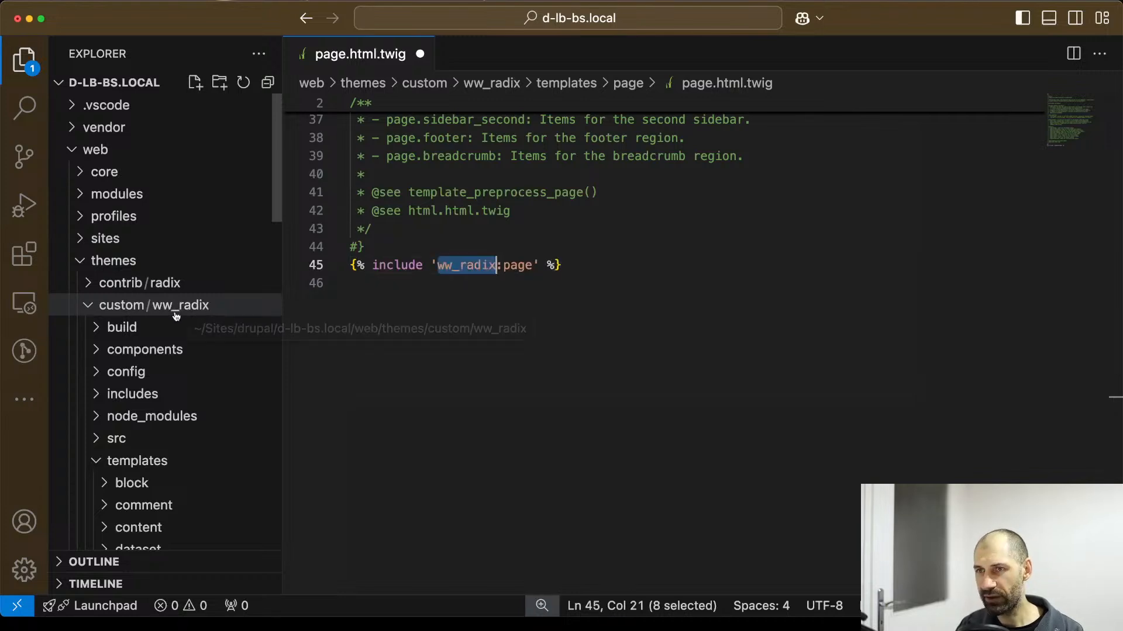
pyautogui.doubleClick(519, 266)
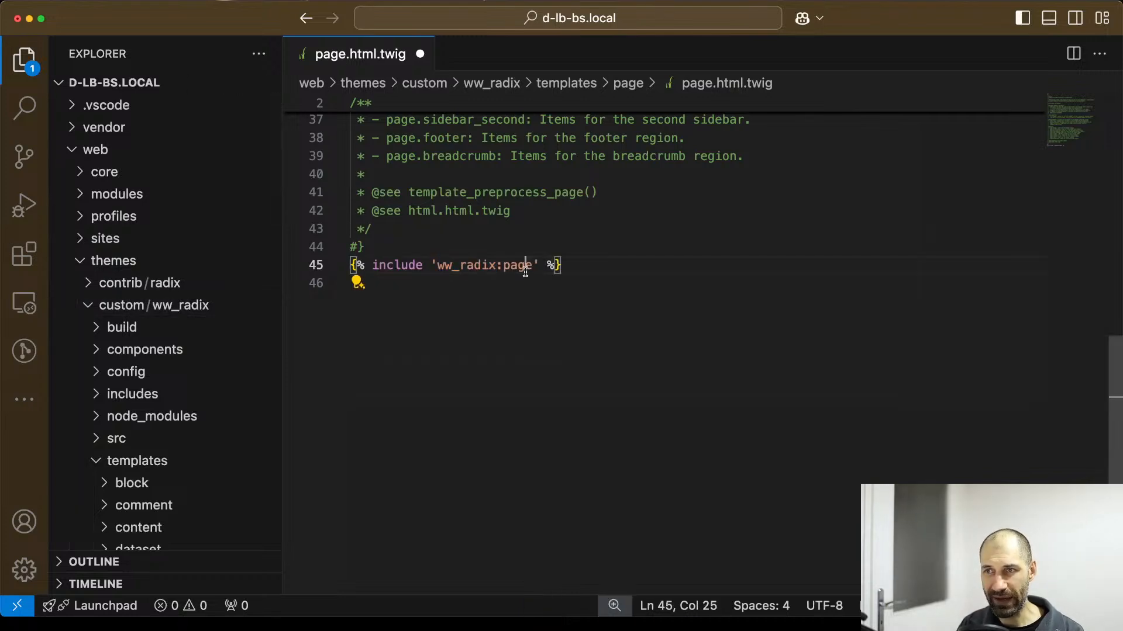
pyautogui.scroll(-5, 484, 334)
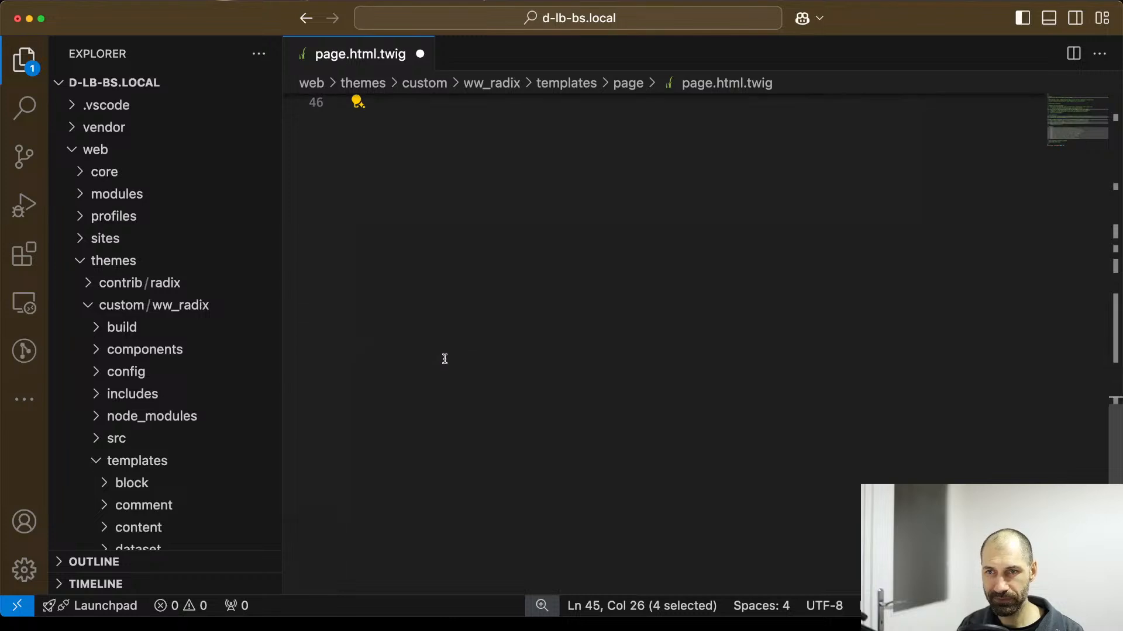
pyautogui.click(406, 379)
pyautogui.press('super+s')
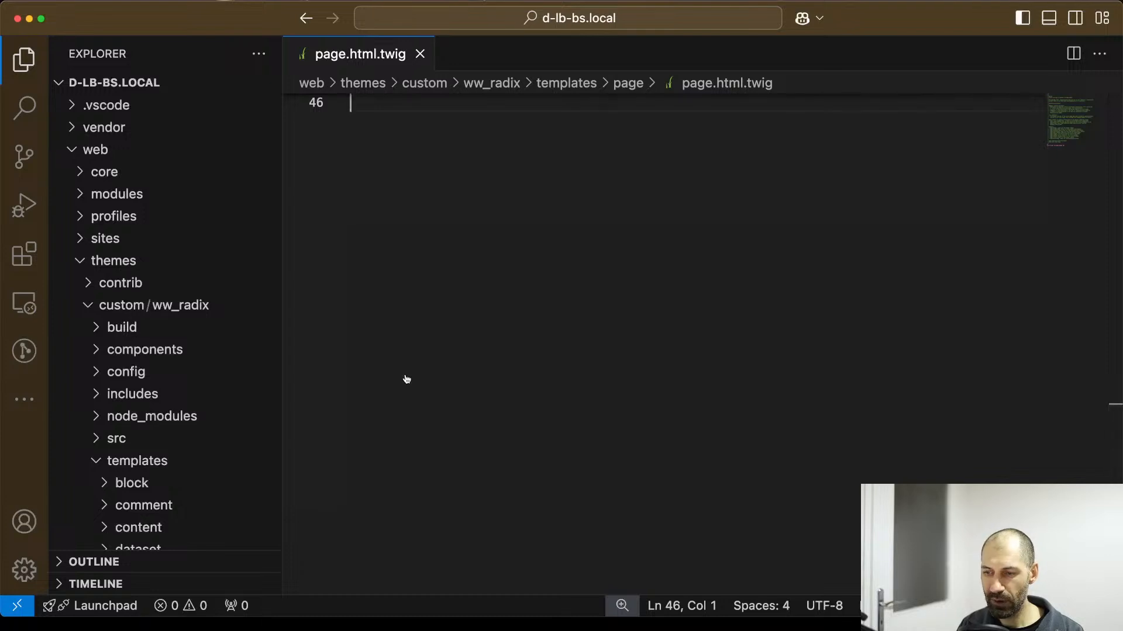
# Switch to the terminal and go up from the ww_radix folder to the d-lb-bs.local project root.
pyautogui.press('super+Tab')
pyautogui.write('/.vol/')
pyautogui.press('BackSpace')
pyautogui.press('BackSpace')
pyautogui.press('BackSpace')
pyautogui.press('BackSpace')
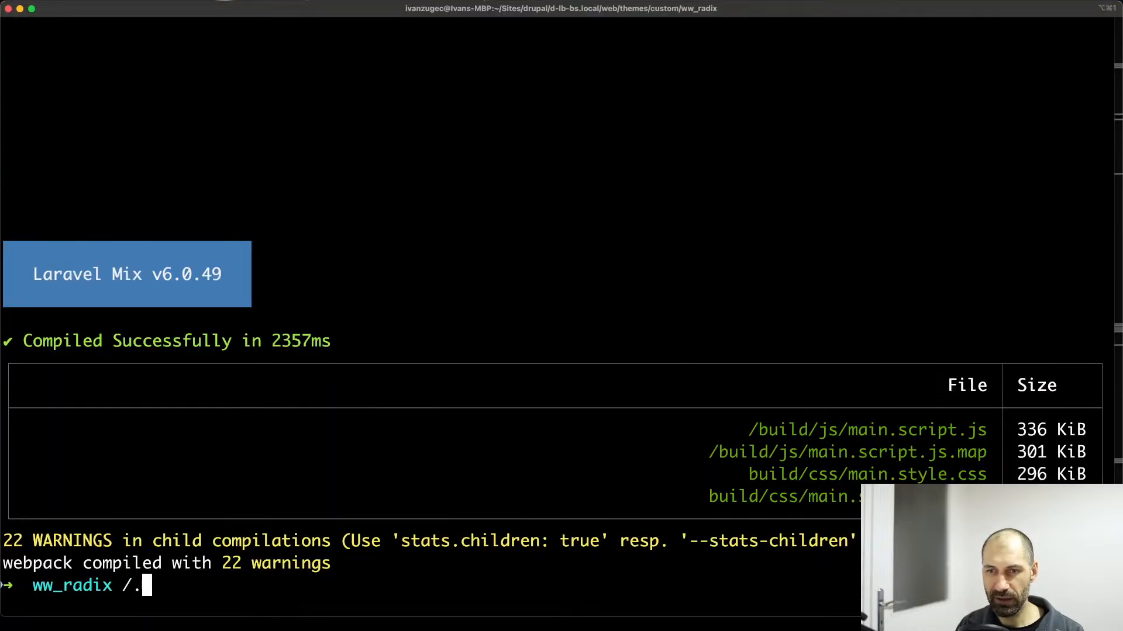
pyautogui.press('BackSpace')
pyautogui.press('BackSpace')
pyautogui.write('..')
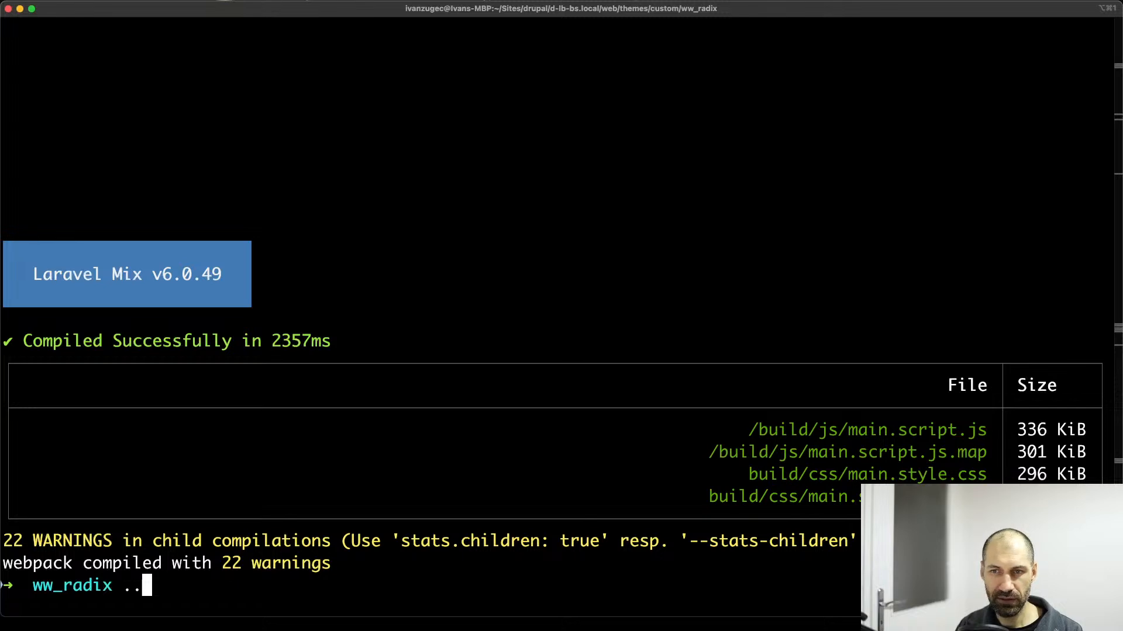
pyautogui.press('Return')
pyautogui.write('..')
pyautogui.press('Return')
pyautogui.write('..')
pyautogui.press('Return')
pyautogui.write('..')
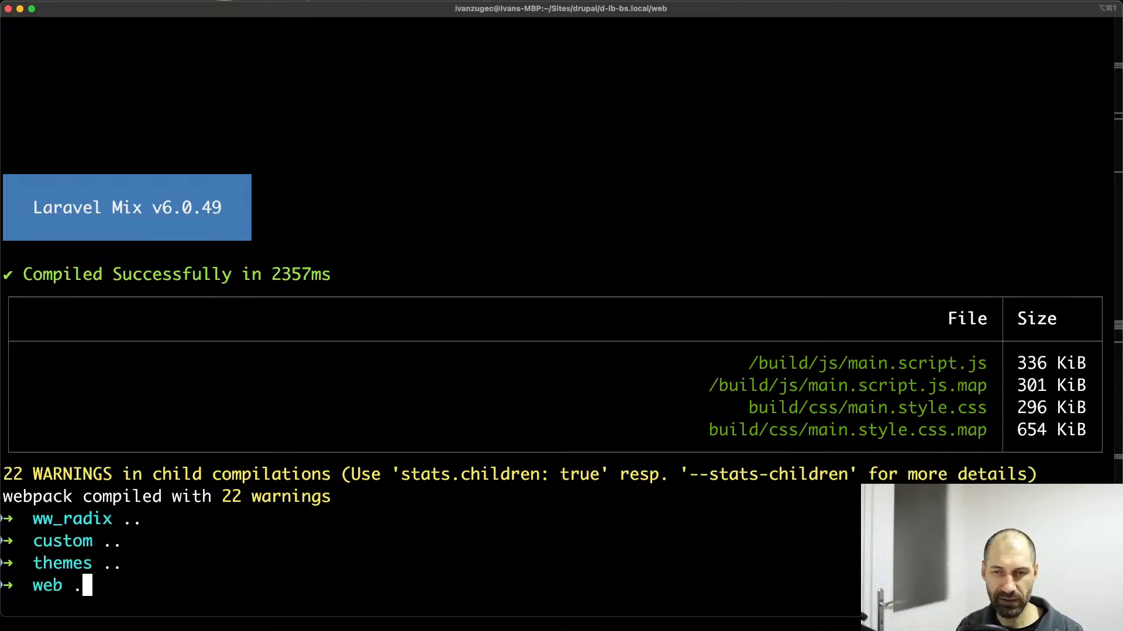
pyautogui.press('Return')
# Rebuild the Drupal cache with ./vendor/bin/drush cr.
pyautogui.write('./vendor/bin/drush')
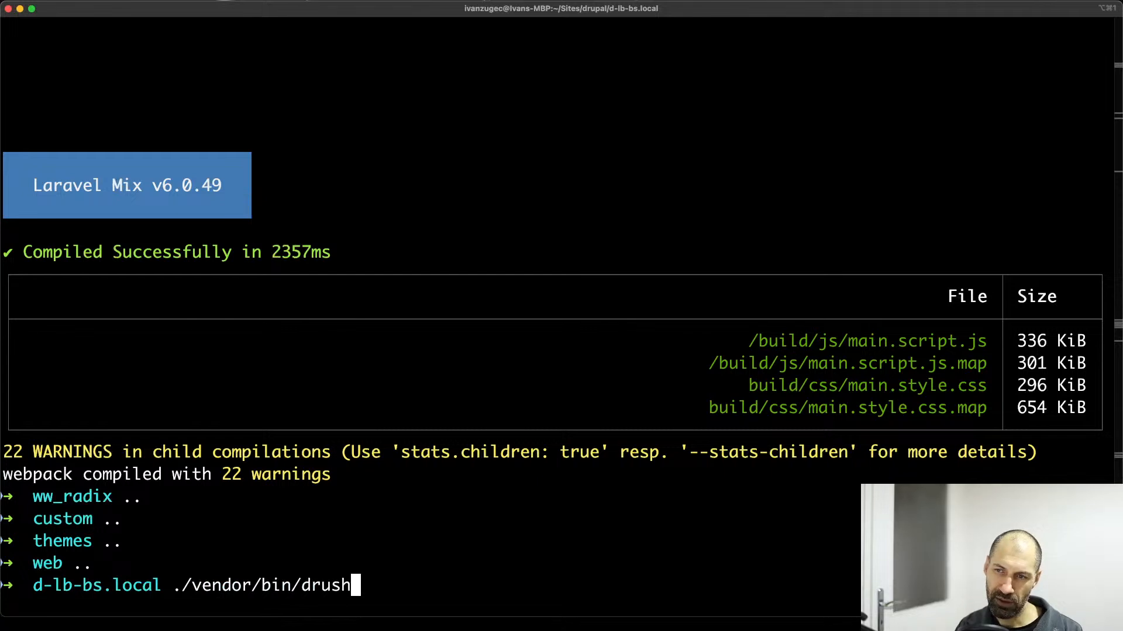
pyautogui.write(' cr')
pyautogui.press('Return')
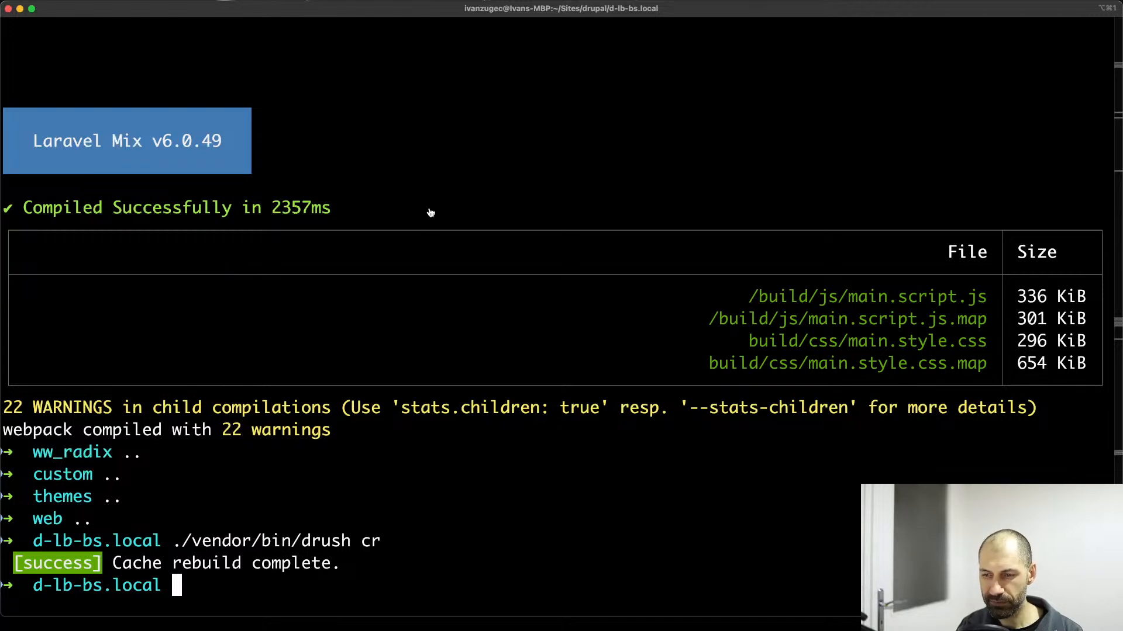
# Switch to the browser, reload the Homepage, and inspect which theme's page component the markup around page.html.twig uses.
pyautogui.press('super+Tab')
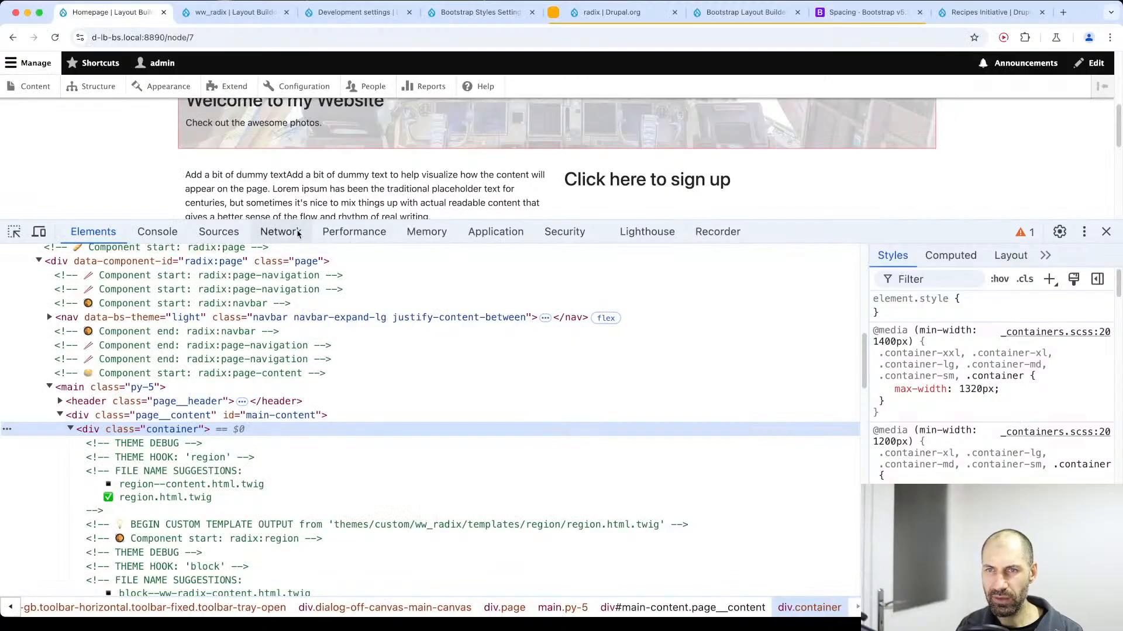
pyautogui.press('super+r')
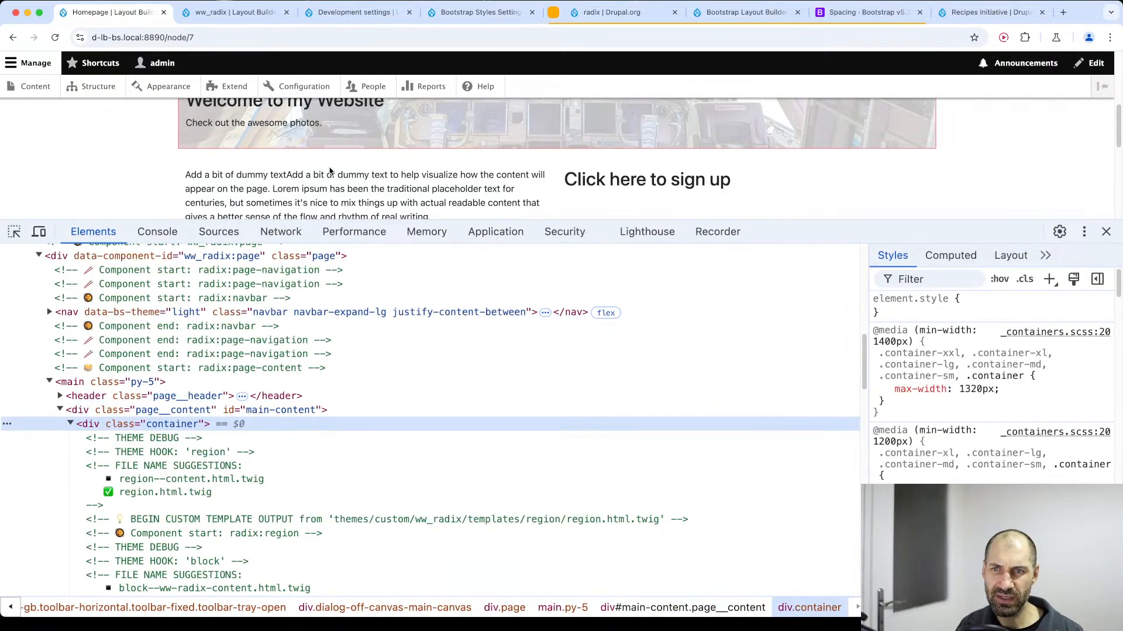
pyautogui.scroll(3, 316, 257)
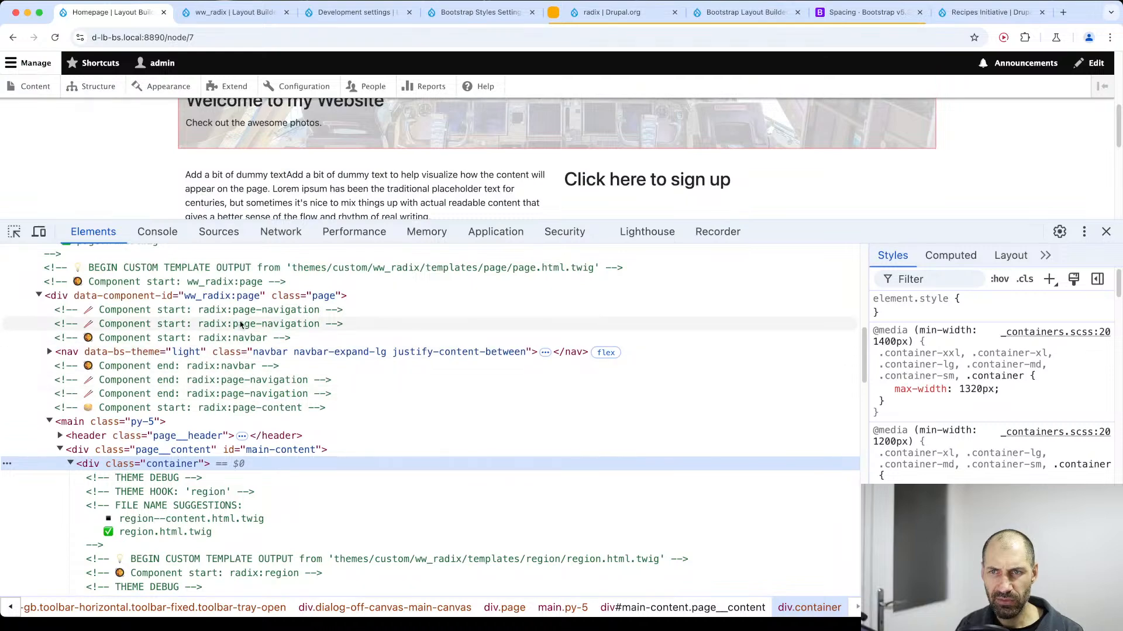
pyautogui.scroll(1, 238, 332)
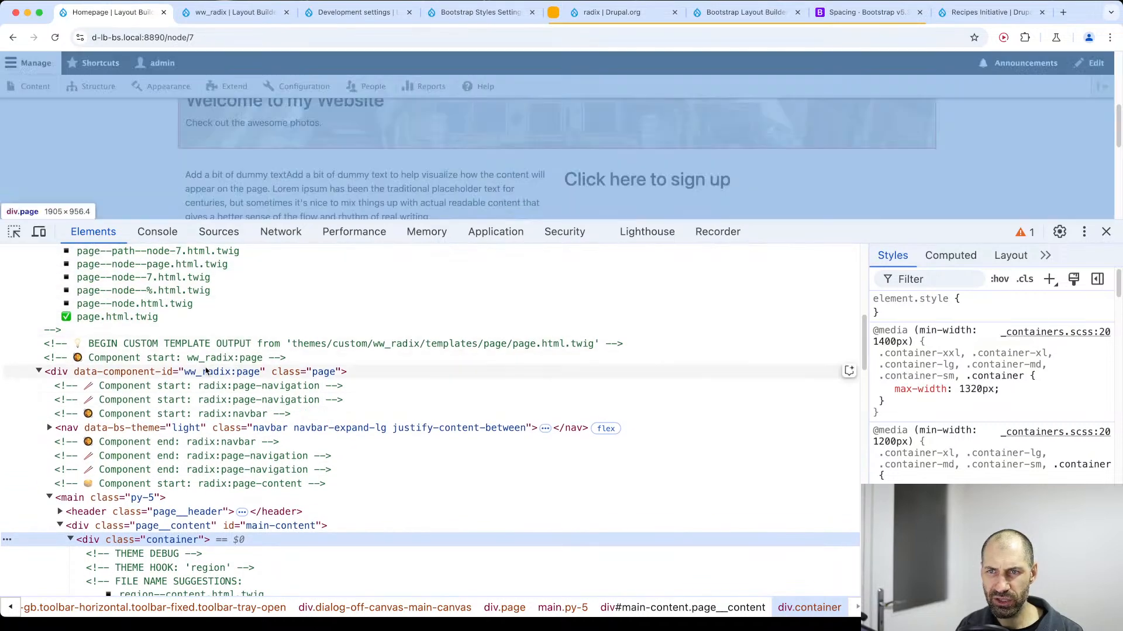
pyautogui.click(203, 359)
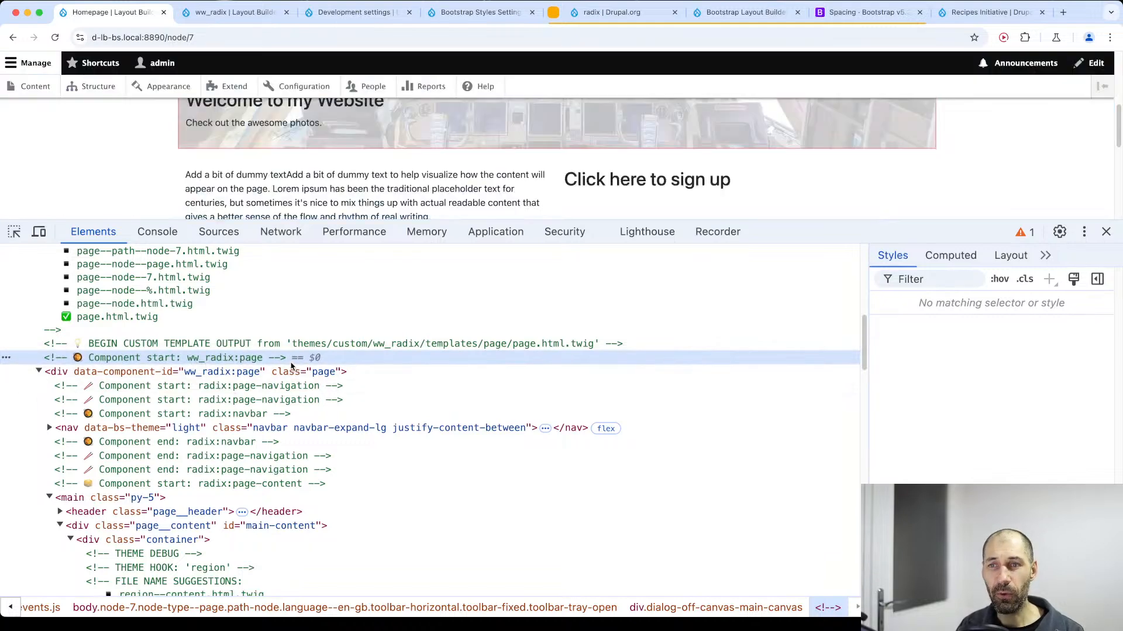
pyautogui.moveTo(825, 221); pyautogui.dragTo(824, 360)
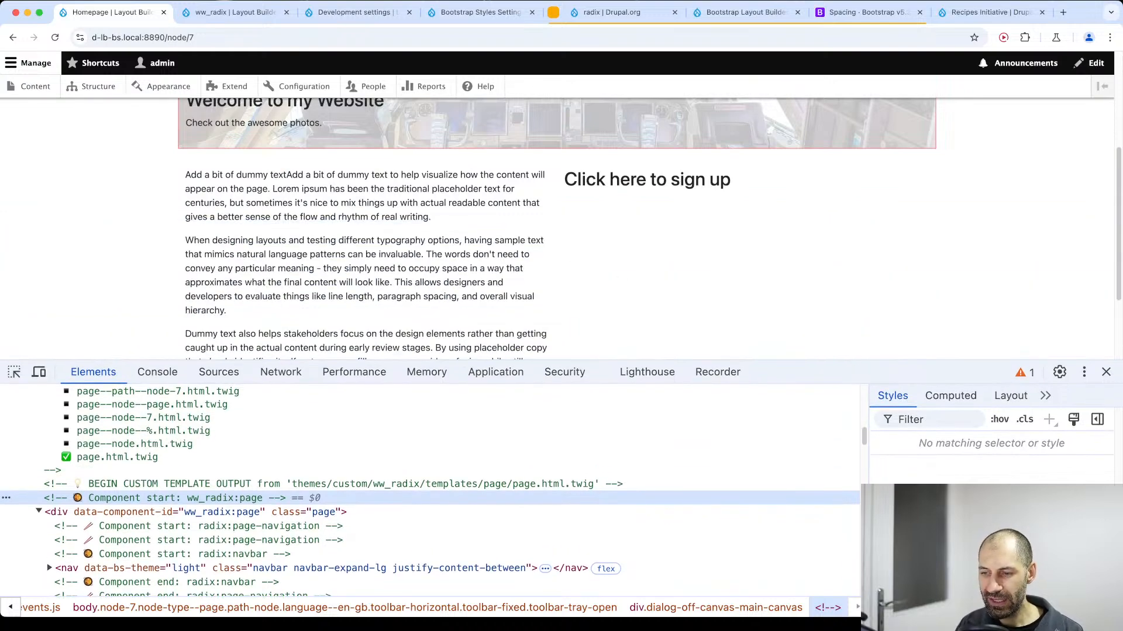
# Switch to the code editor and review page.twig, page.component.yml and README.mdx in ww_radix's page component.
pyautogui.press('super+Tab')
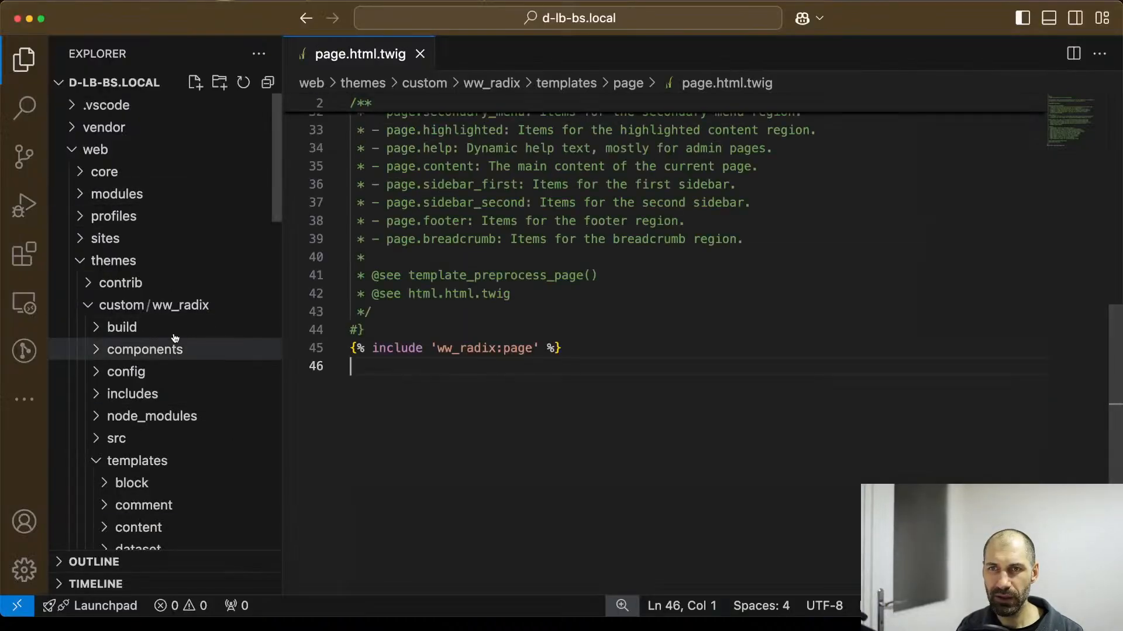
pyautogui.click(167, 372)
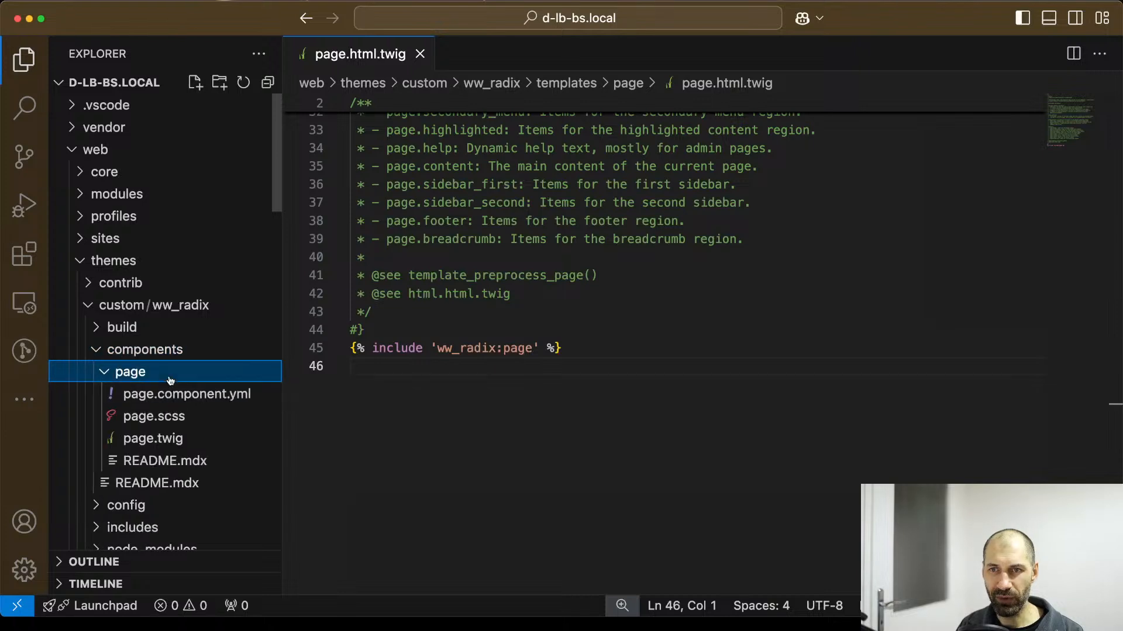
pyautogui.click(176, 440)
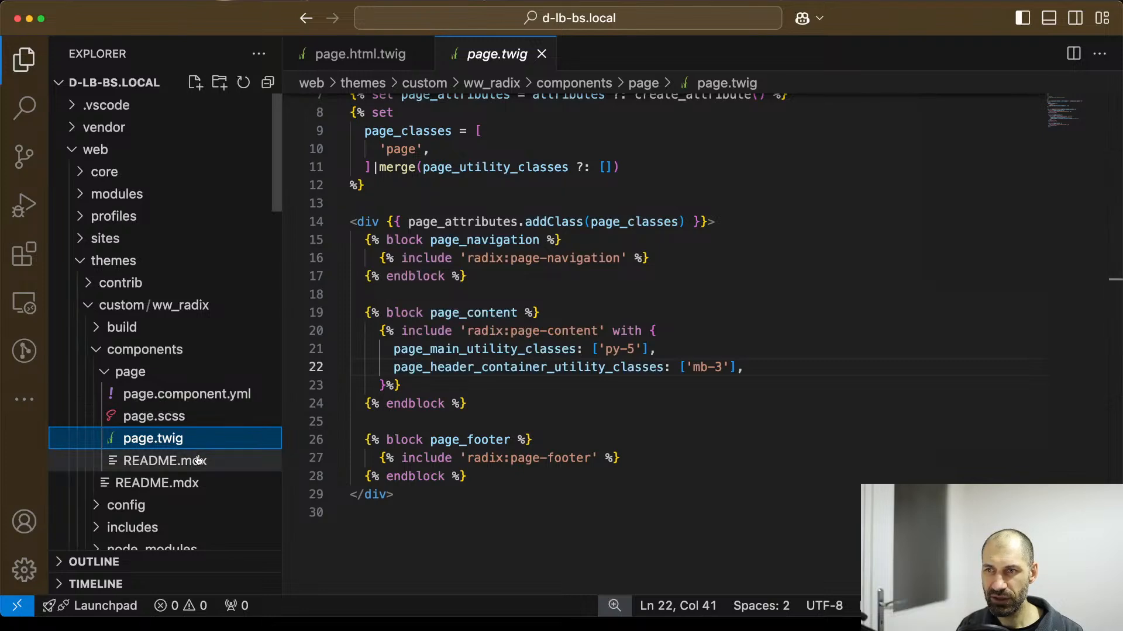
pyautogui.click(185, 395)
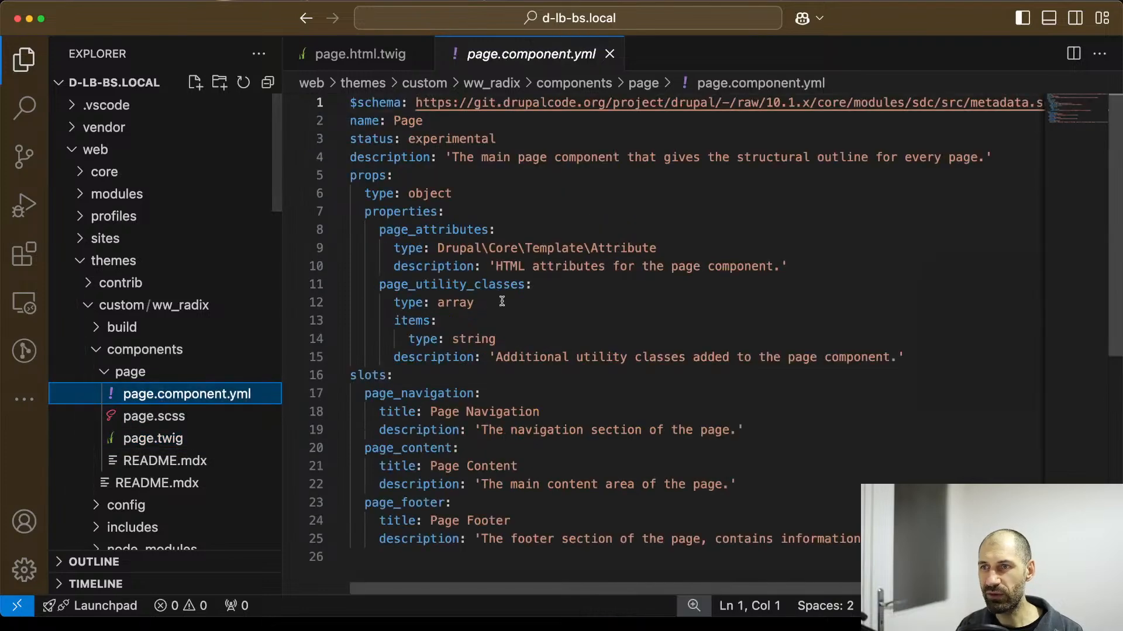
pyautogui.click(167, 461)
pyautogui.scroll(-4, 514, 351)
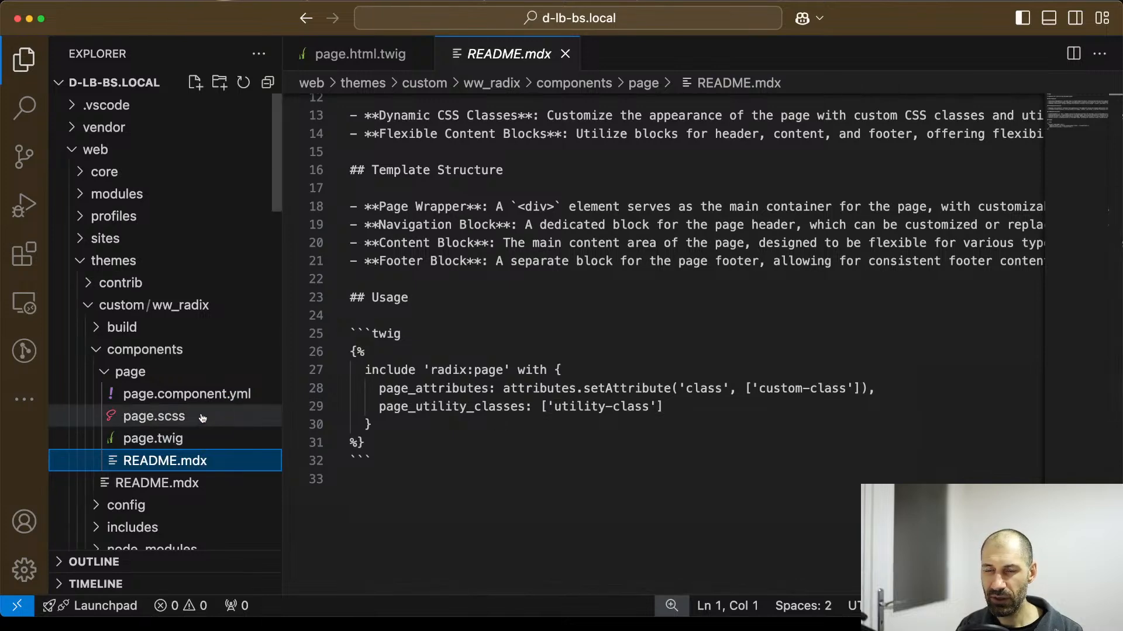
pyautogui.click(175, 439)
pyautogui.scroll(3, 577, 260)
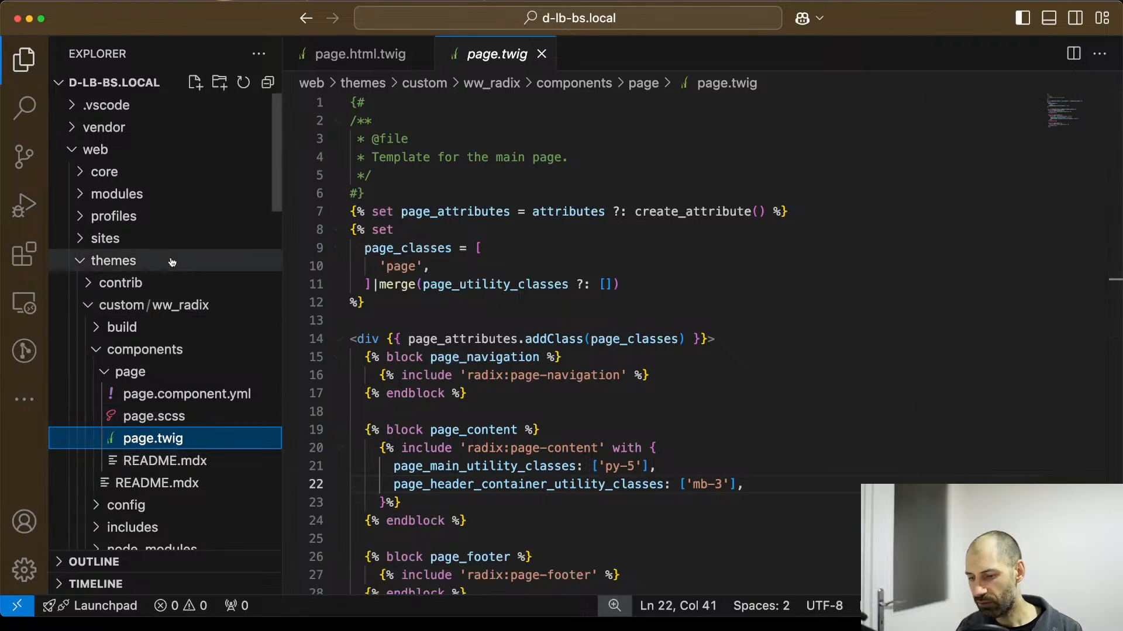
# Open radix's page-content.twig and copy the page_content_container_type option name from its comment block.
pyautogui.press('super+p')
pyautogui.click(393, 167)
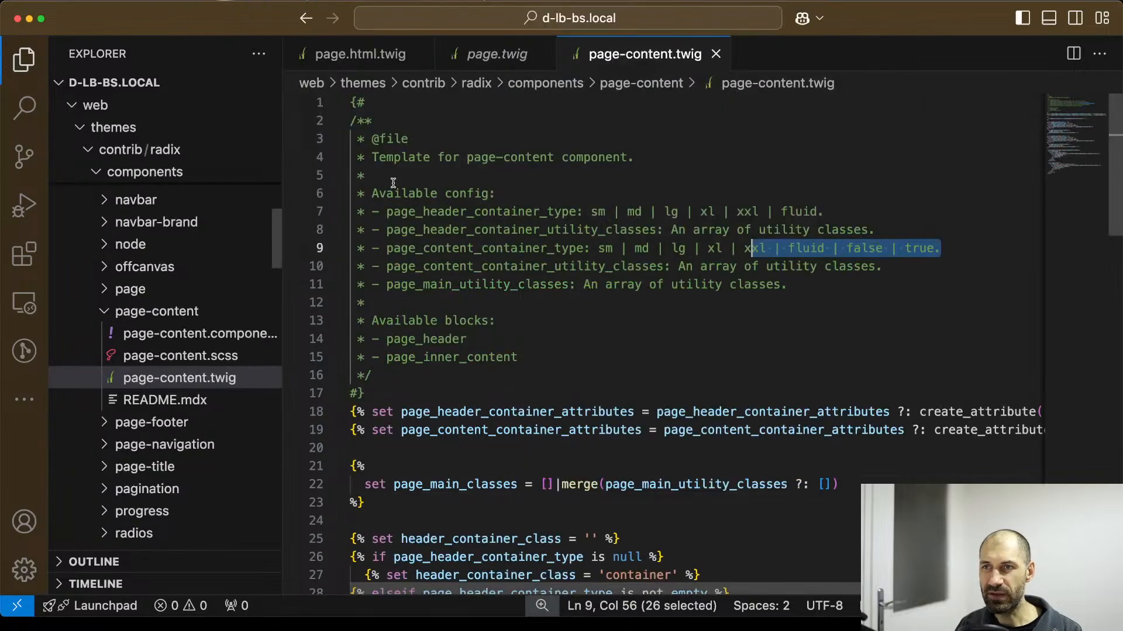
pyautogui.doubleClick(534, 248)
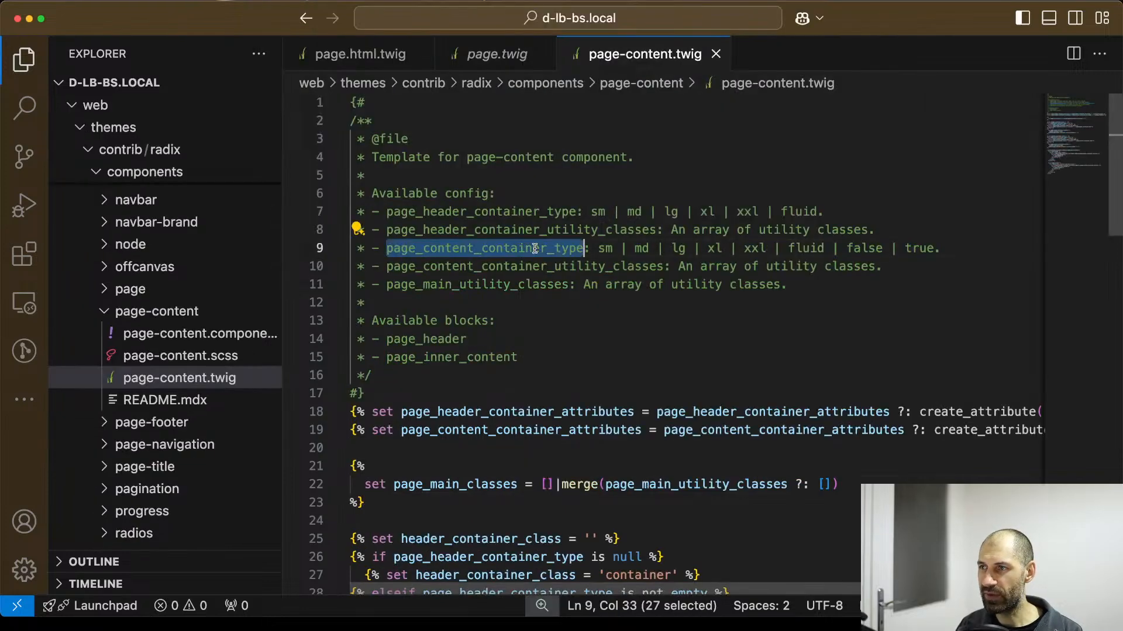
pyautogui.rightClick(534, 248)
pyautogui.click(562, 378)
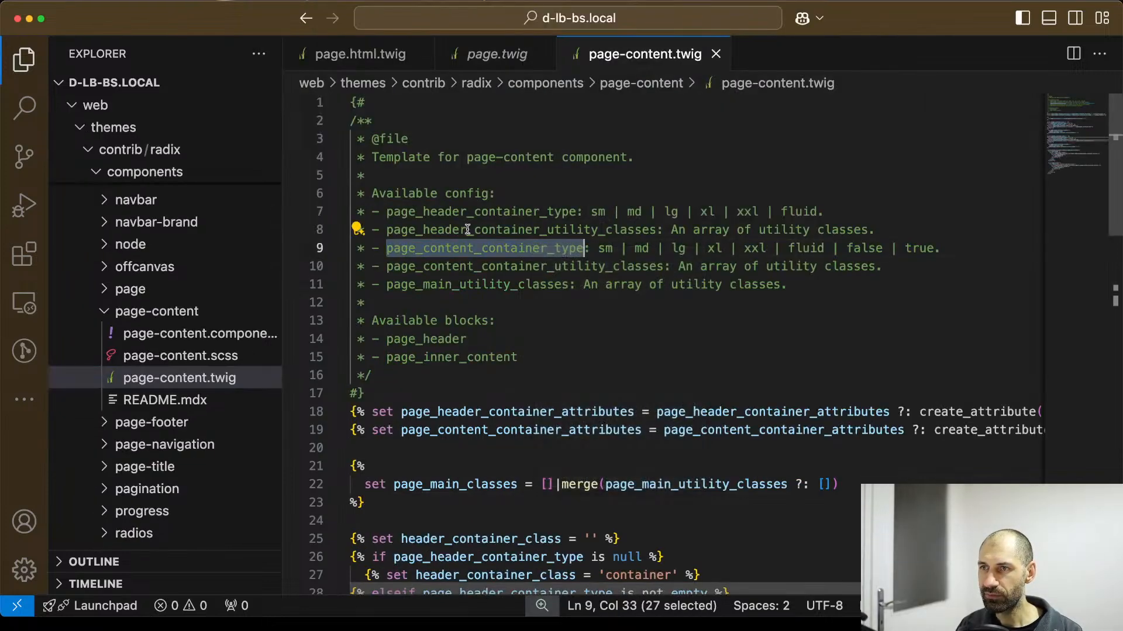
# Add a page_content_container_type parameter below page_header_container_utility_classes in the radix:page-content include of ww_radix's page.twig.
pyautogui.press('super+p')
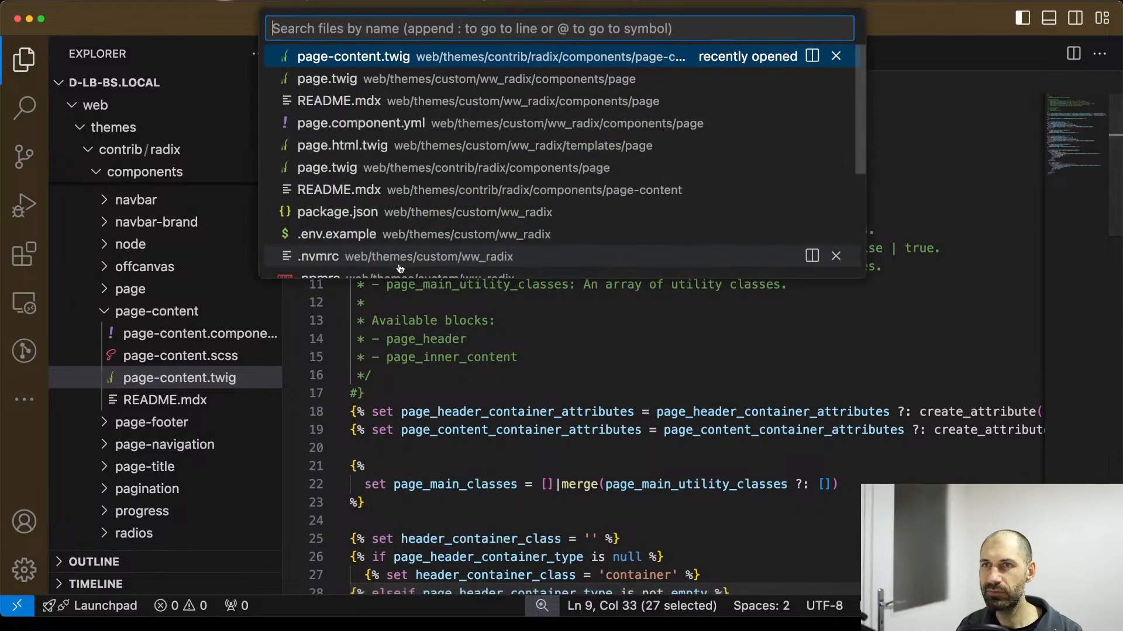
pyautogui.click(368, 78)
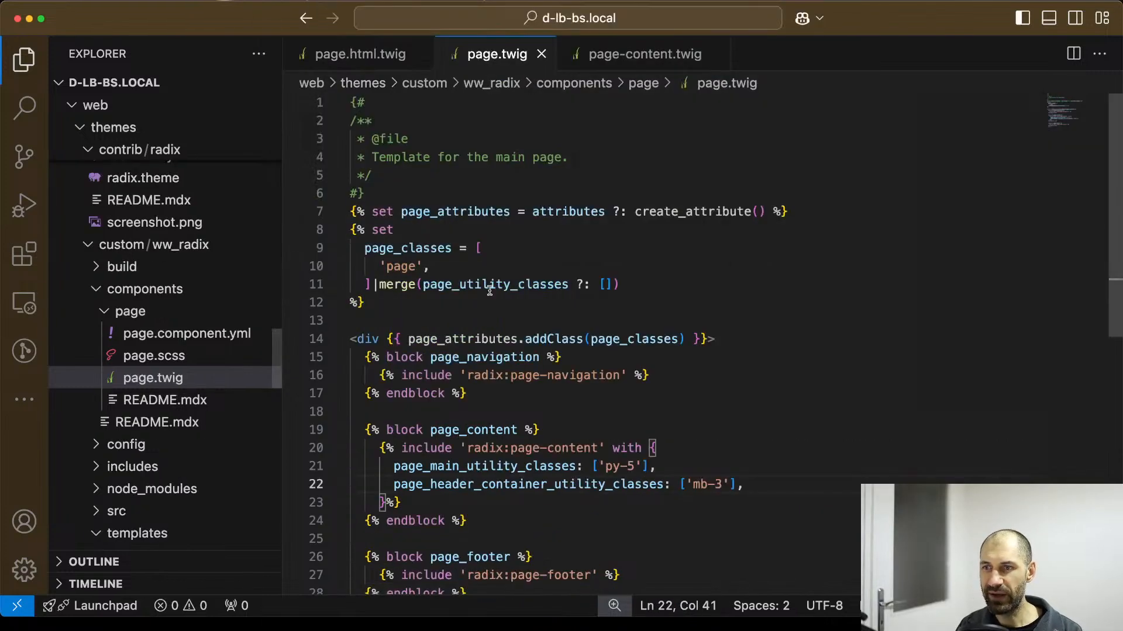
pyautogui.scroll(-2, 604, 397)
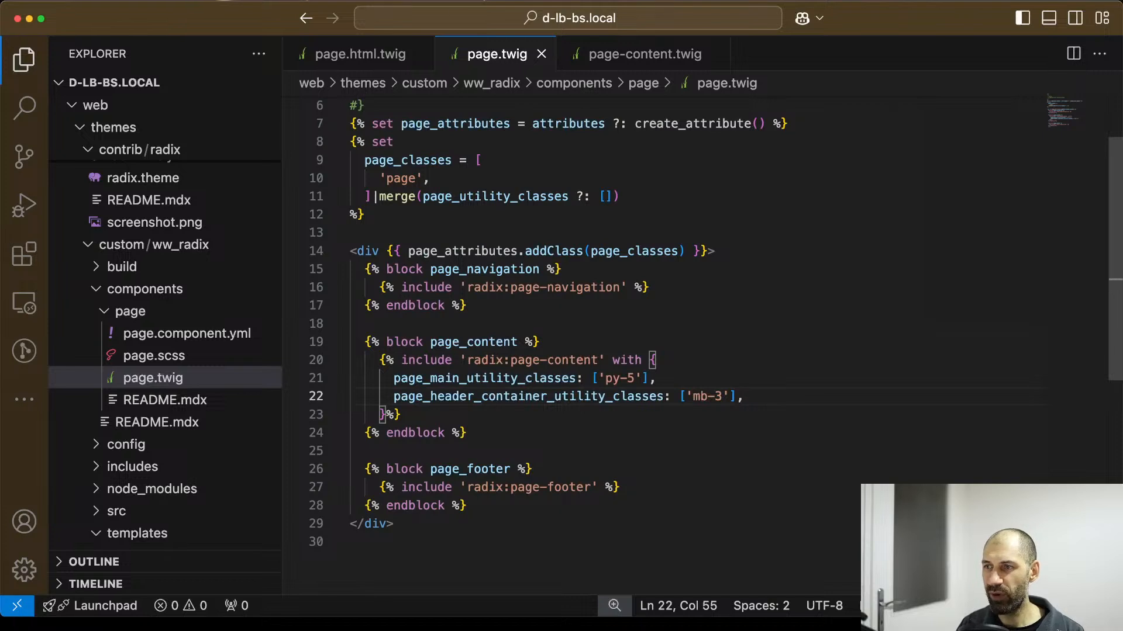
pyautogui.press('Return')
pyautogui.write('page_content_container_type:')
pyautogui.press('Tab')
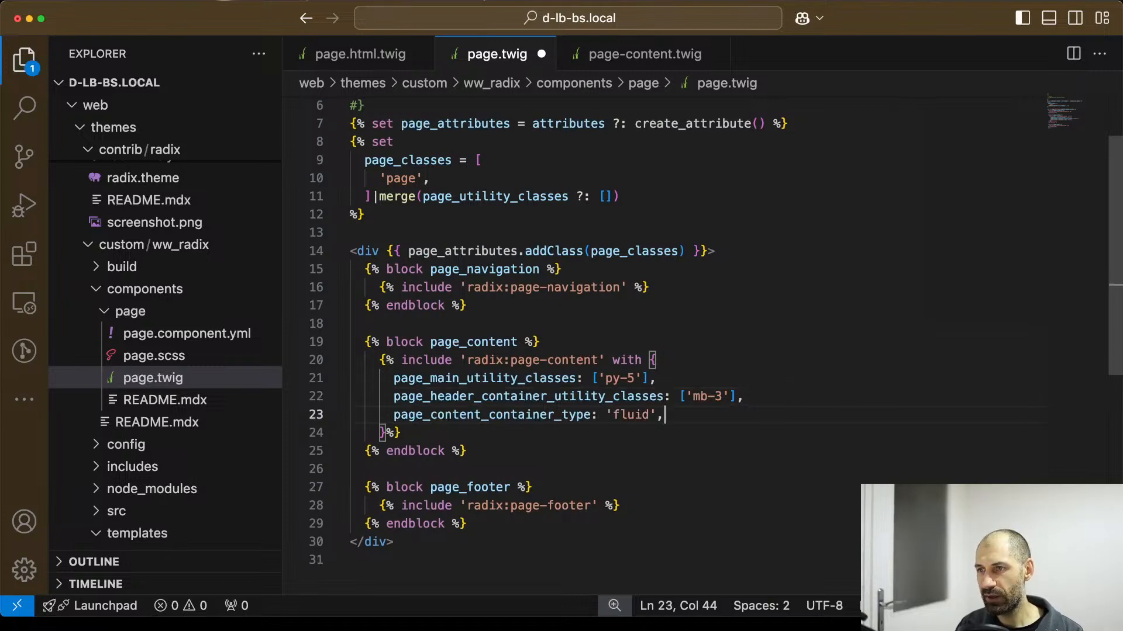
# Set page_content_container_type to FALSE and save page.twig.
pyautogui.press('Right')
pyautogui.press('BackSpace')
pyautogui.press('BackSpace')
pyautogui.press('BackSpace')
pyautogui.press('BackSpace')
pyautogui.press('BackSpace')
pyautogui.press('BackSpace')
pyautogui.press('BackSpace')
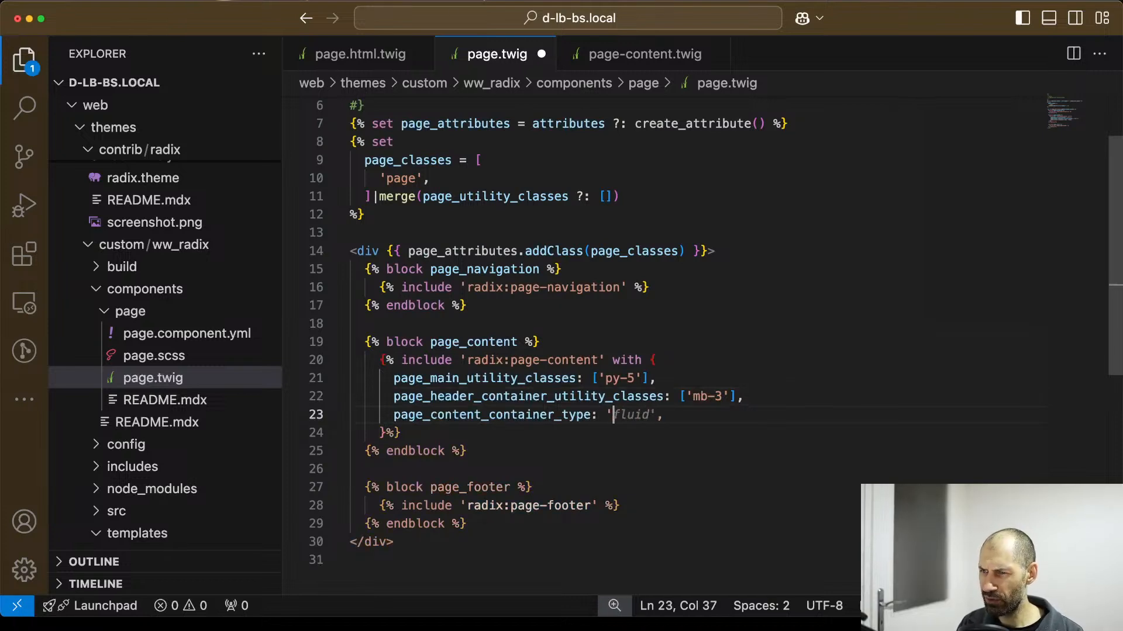
pyautogui.write('FALS')
pyautogui.press('BackSpace')
pyautogui.press('BackSpace')
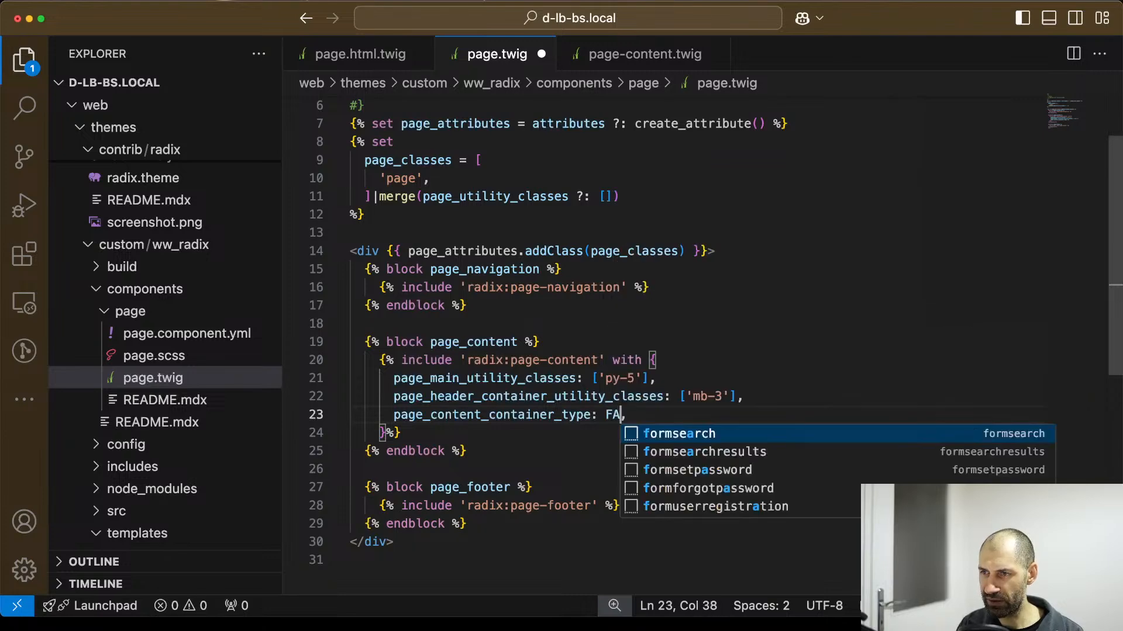
pyautogui.write('LSE')
pyautogui.press('cmd+s')
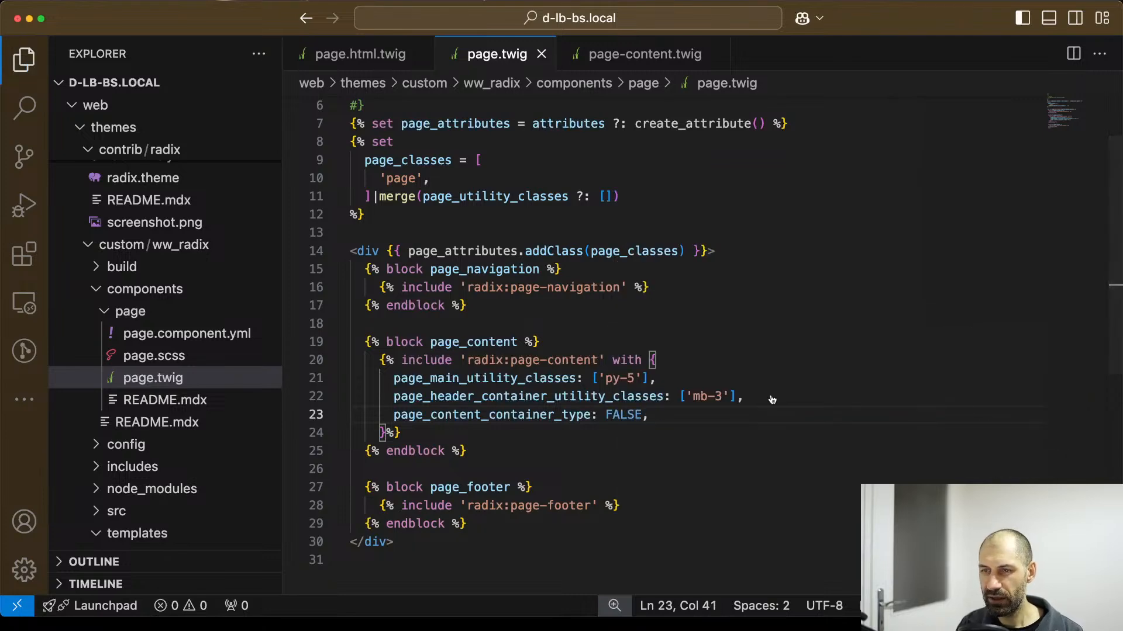
# Switch to the browser, check the hero's width on the reloaded Homepage, and close the developer tools.
pyautogui.press('super+Tab')
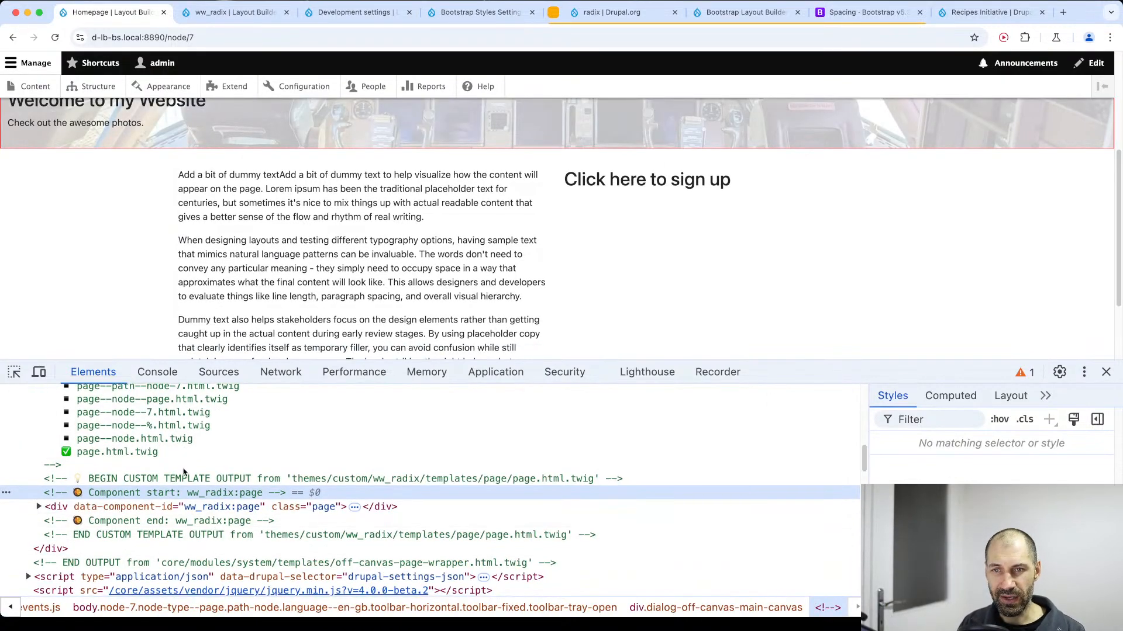
pyautogui.scroll(5, 57, 350)
pyautogui.scroll(-2, 56, 351)
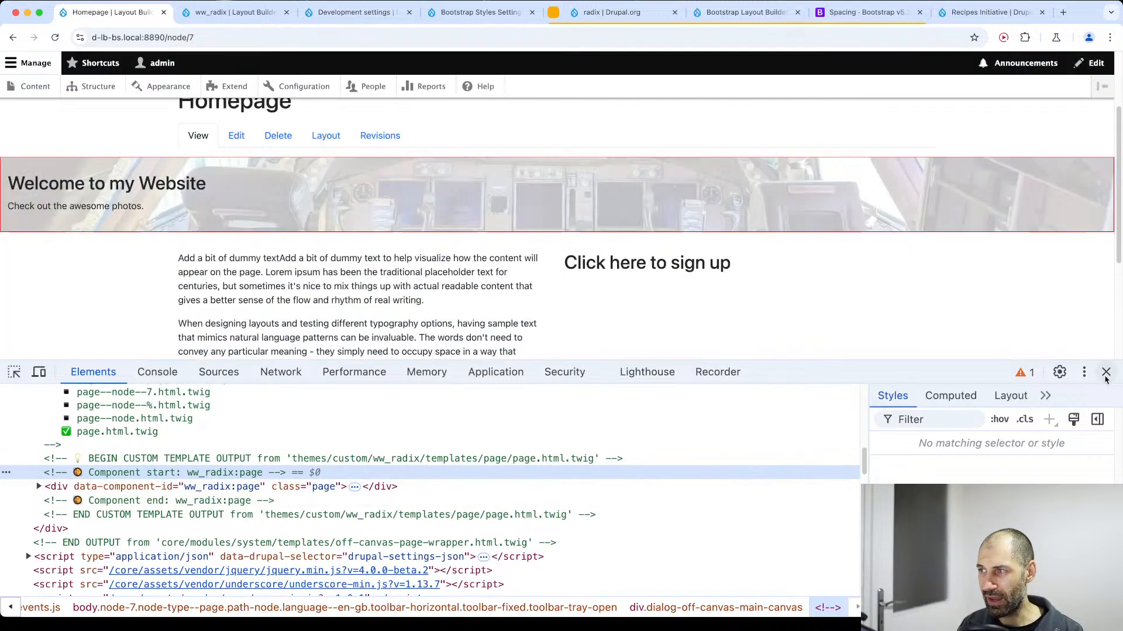
pyautogui.click(1105, 372)
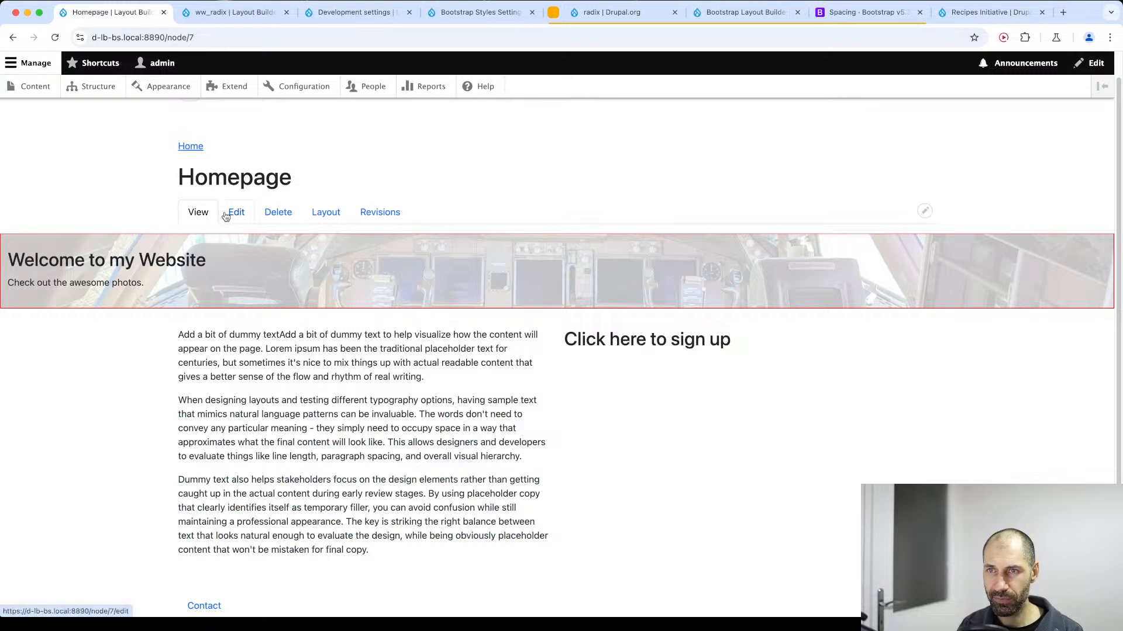
# In the Homepage layout, set Section 1's container type to Boxed, review its background settings, update it and save the layout.
pyautogui.click(322, 215)
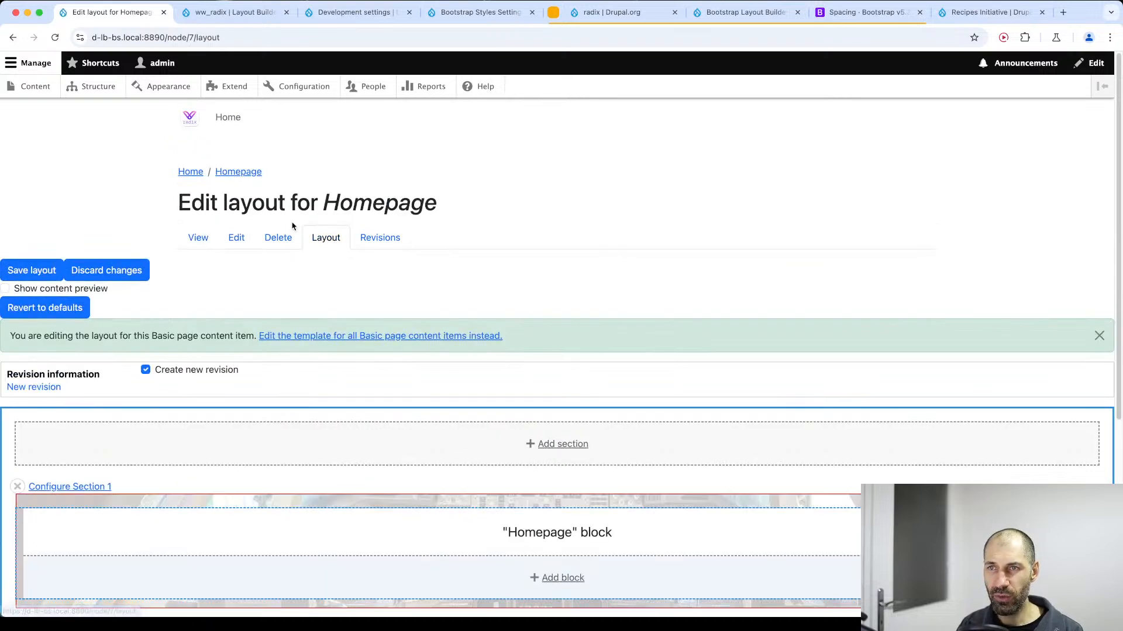
pyautogui.scroll(-3, 191, 316)
pyautogui.click(74, 368)
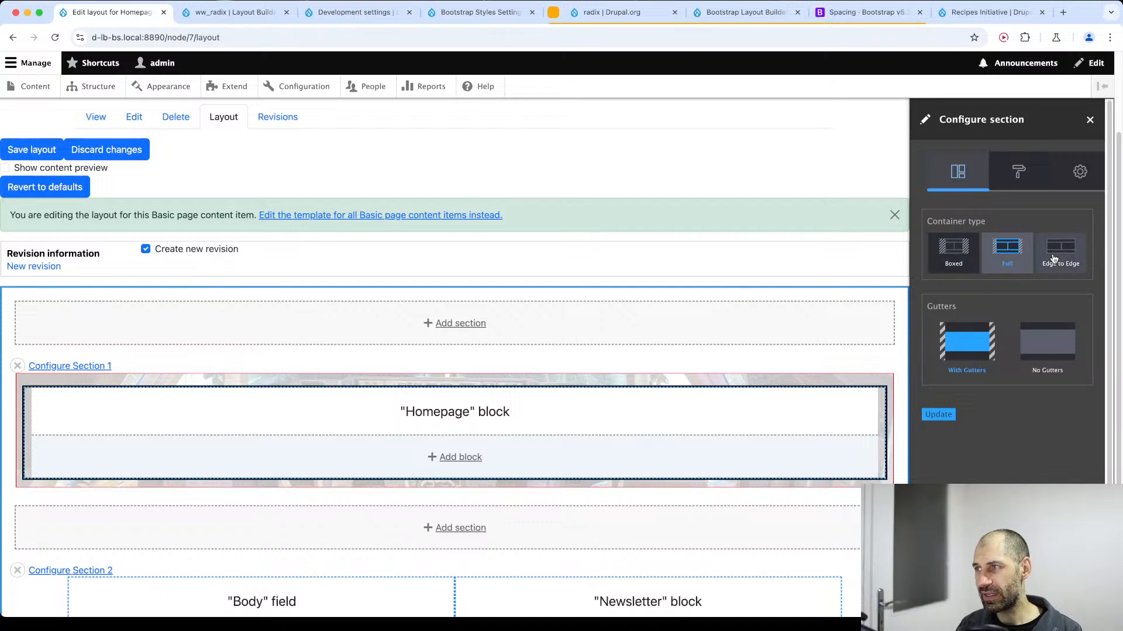
pyautogui.click(952, 261)
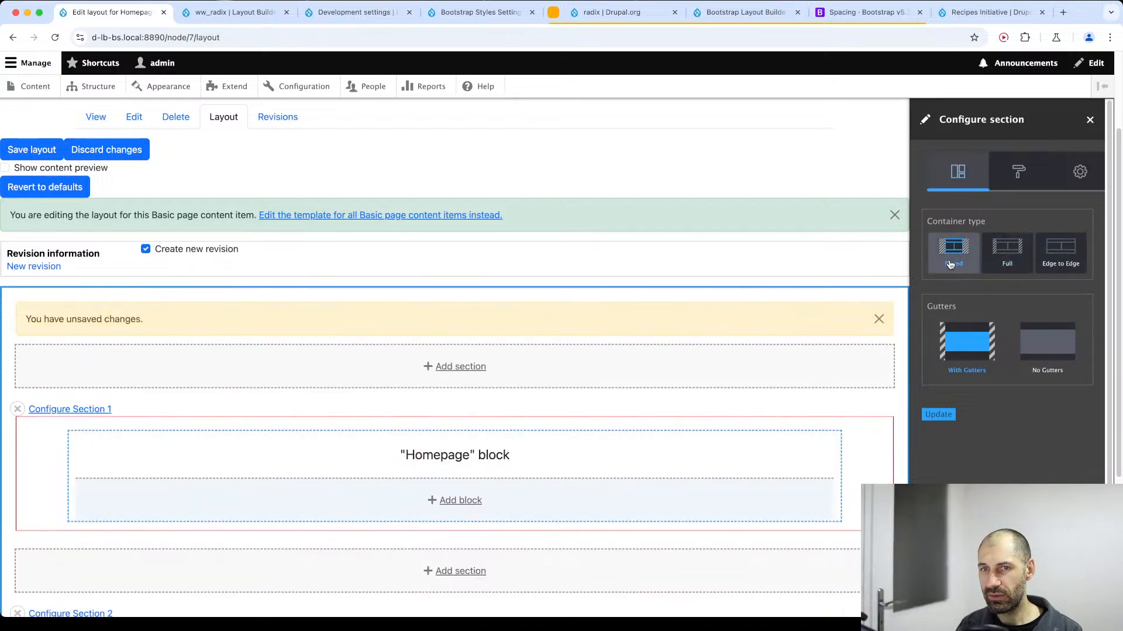
pyautogui.click(1018, 172)
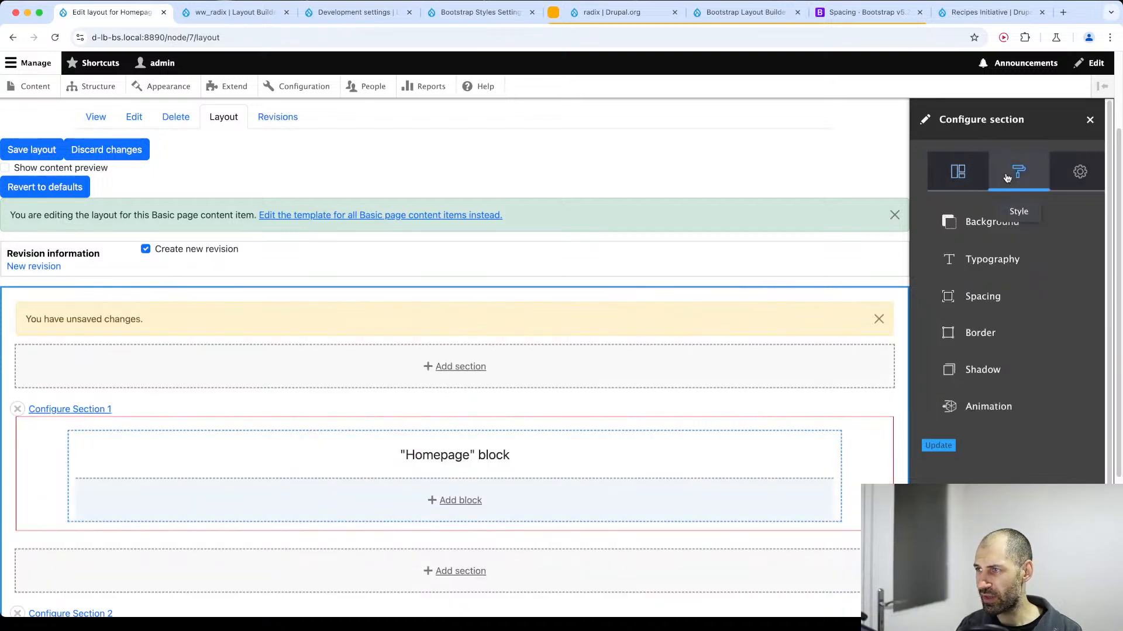
pyautogui.click(980, 225)
pyautogui.scroll(-5, 1007, 293)
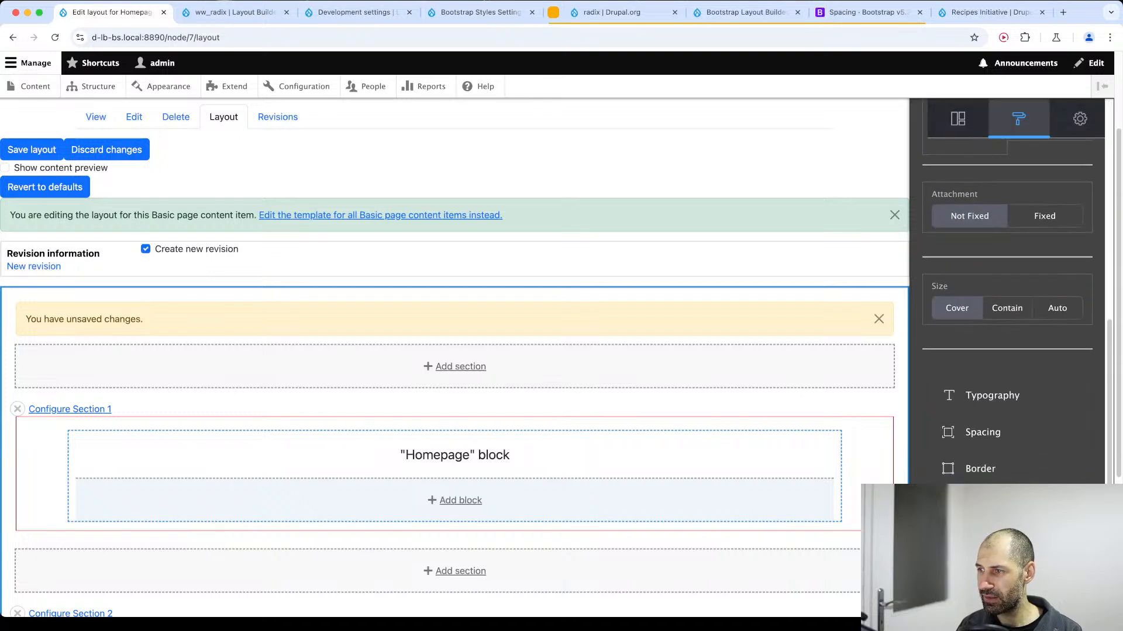
pyautogui.click(959, 588)
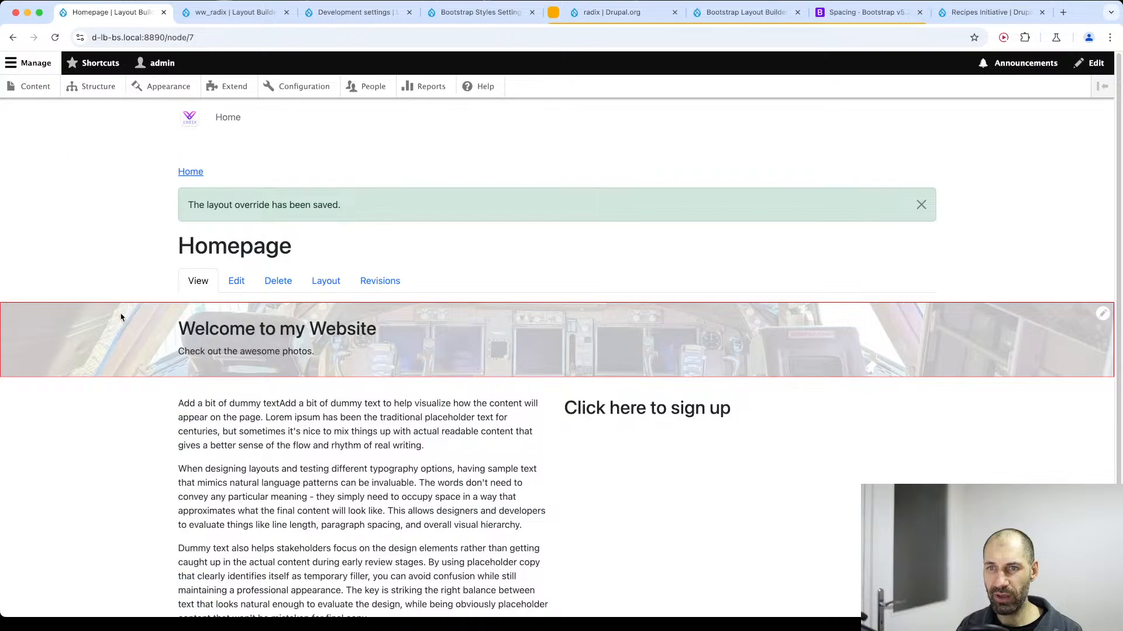
# Inspect the hero section's wrapper markup, close the developer tools, and check the alignment of the two-column content below.
pyautogui.rightClick(146, 341)
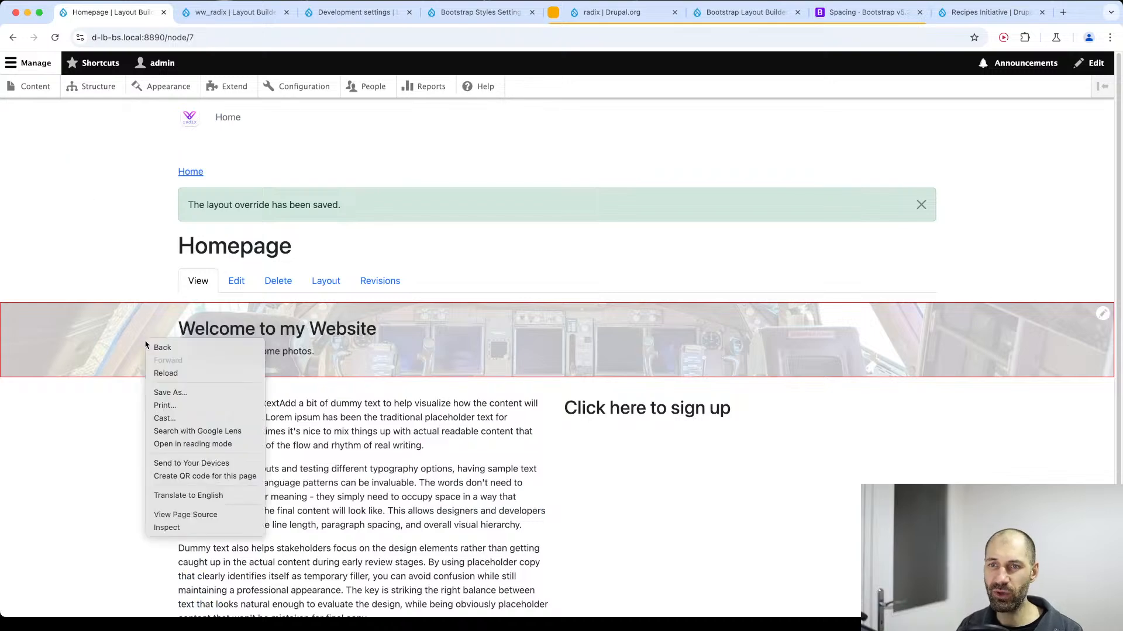
pyautogui.click(193, 528)
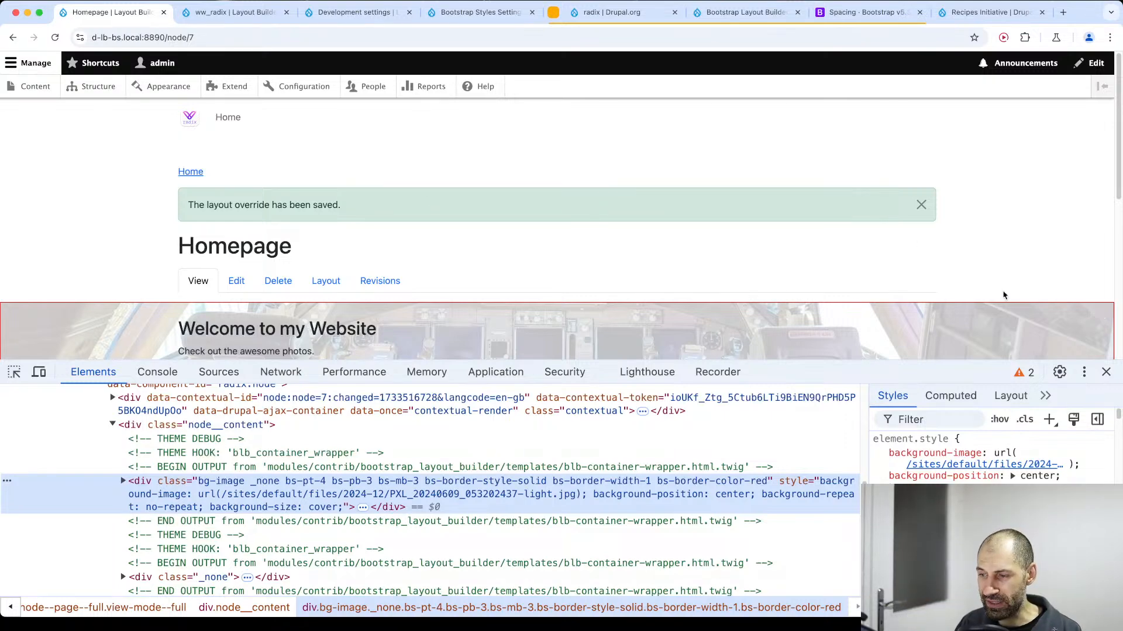
pyautogui.press('super+Tab')
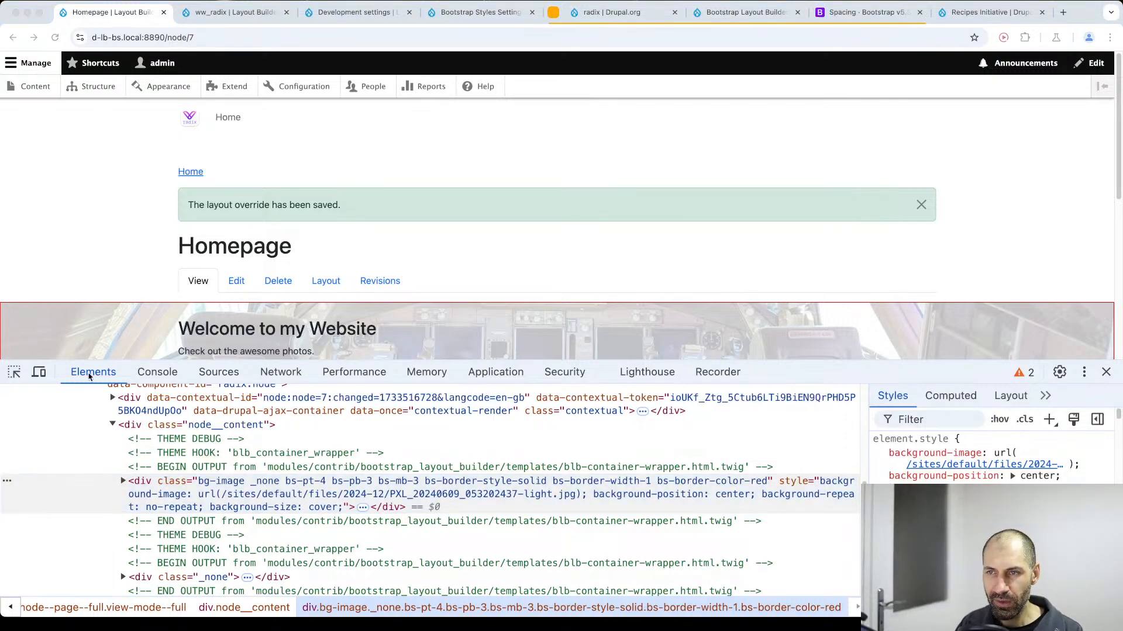
pyautogui.scroll(-3, 320, 290)
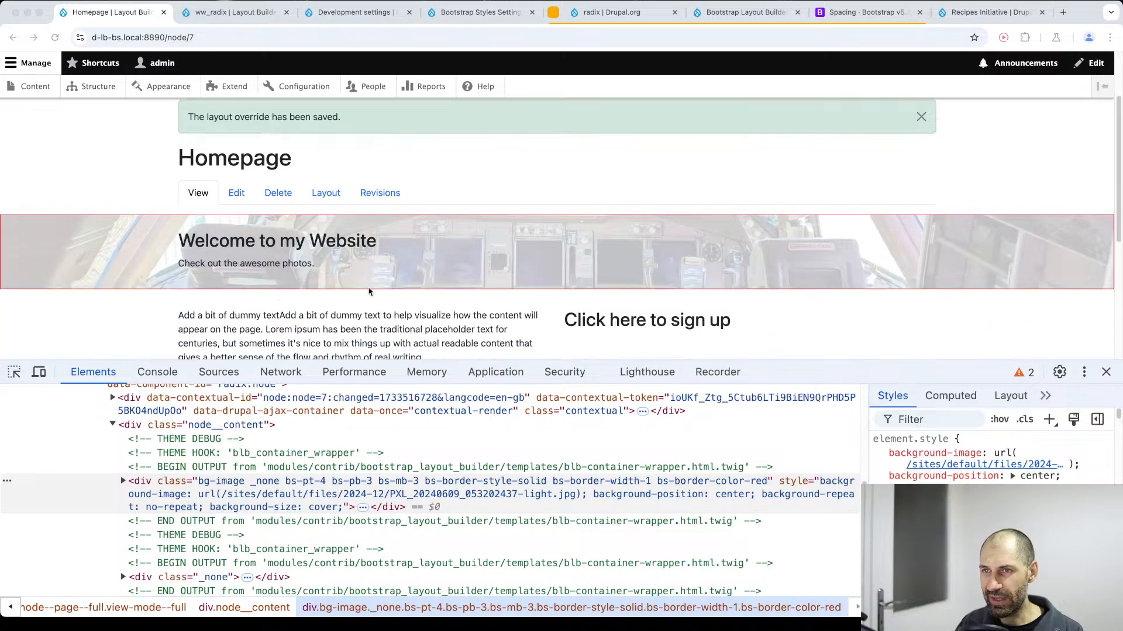
pyautogui.press('super+Tab')
pyautogui.click(1107, 372)
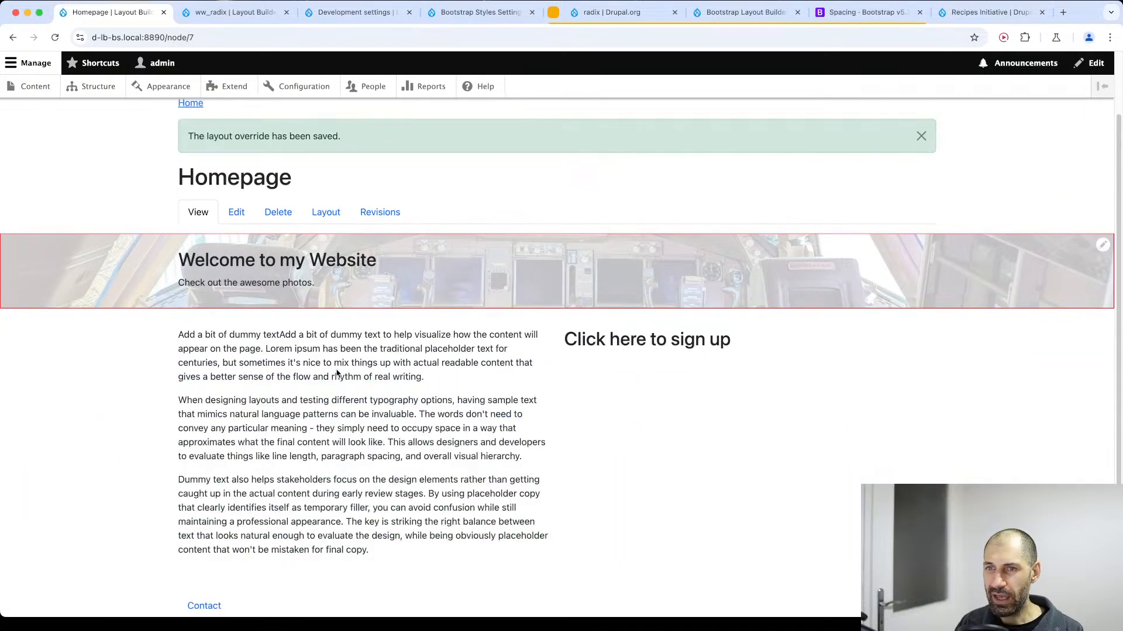
pyautogui.moveTo(178, 335); pyautogui.dragTo(705, 371)
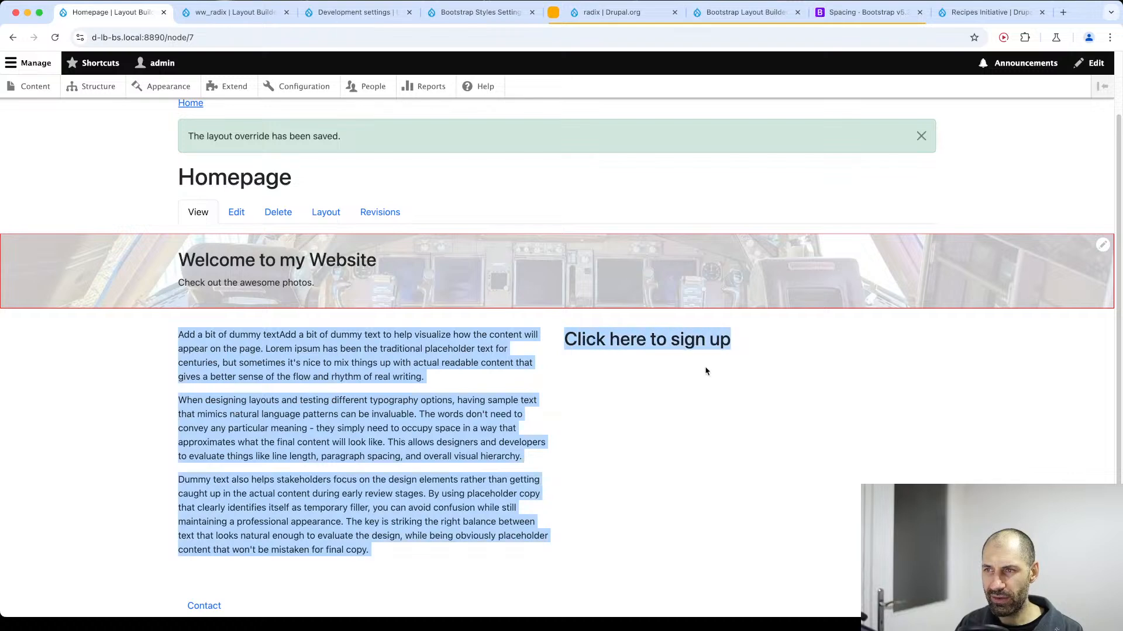
pyautogui.click(712, 485)
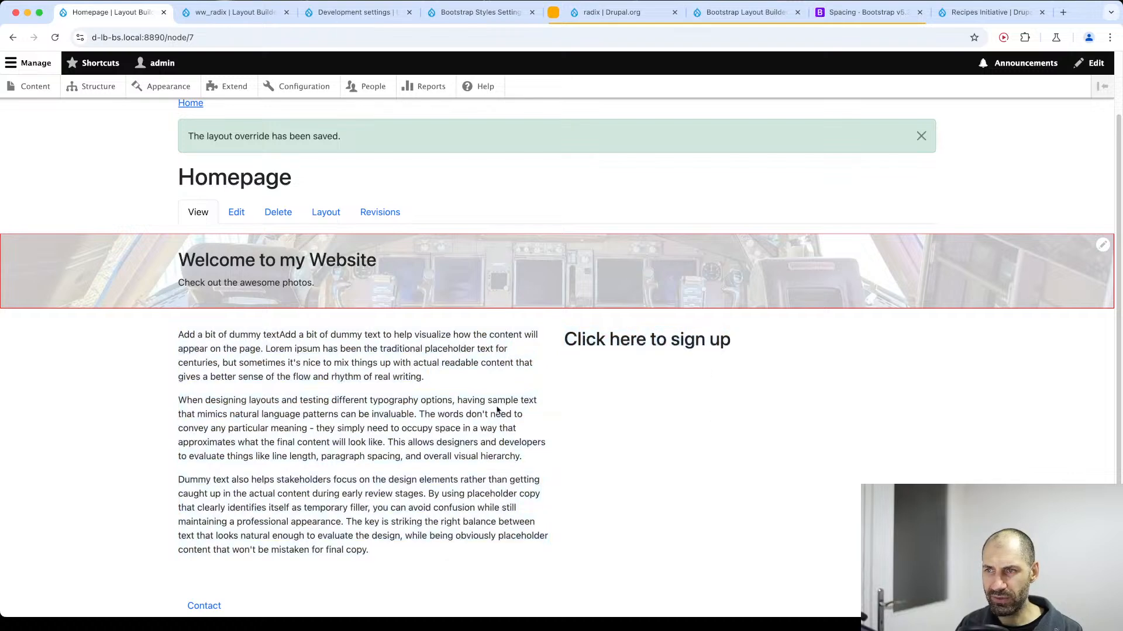
# In the Homepage layout, apply the light grey background color to Section 2 and update the section.
pyautogui.click(322, 213)
pyautogui.scroll(-5, 320, 246)
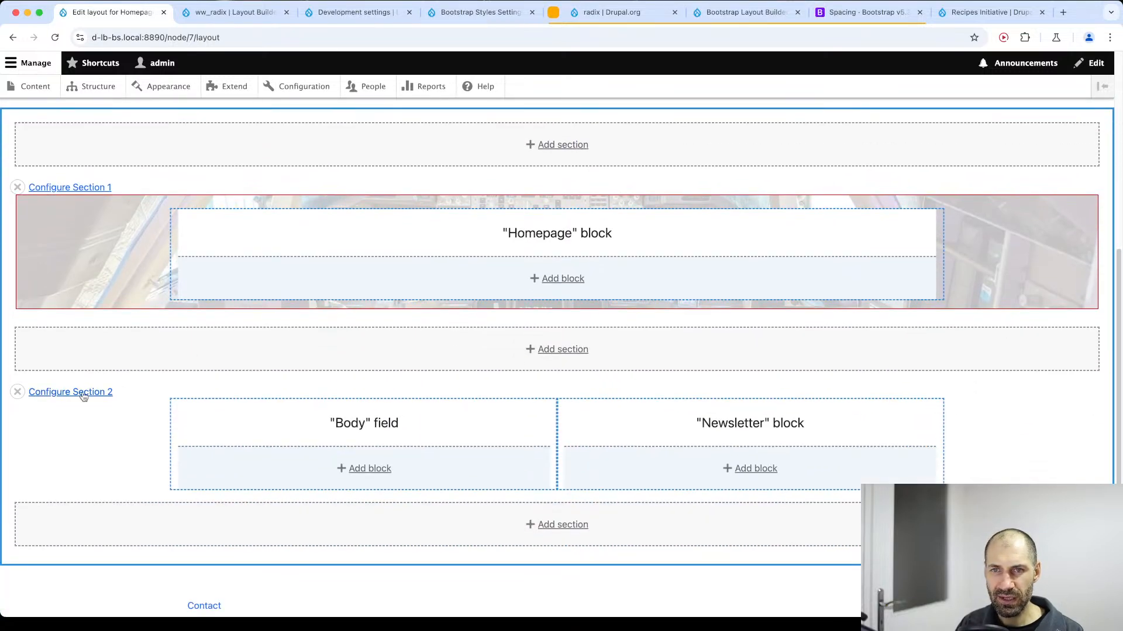
pyautogui.click(81, 398)
pyautogui.click(1017, 175)
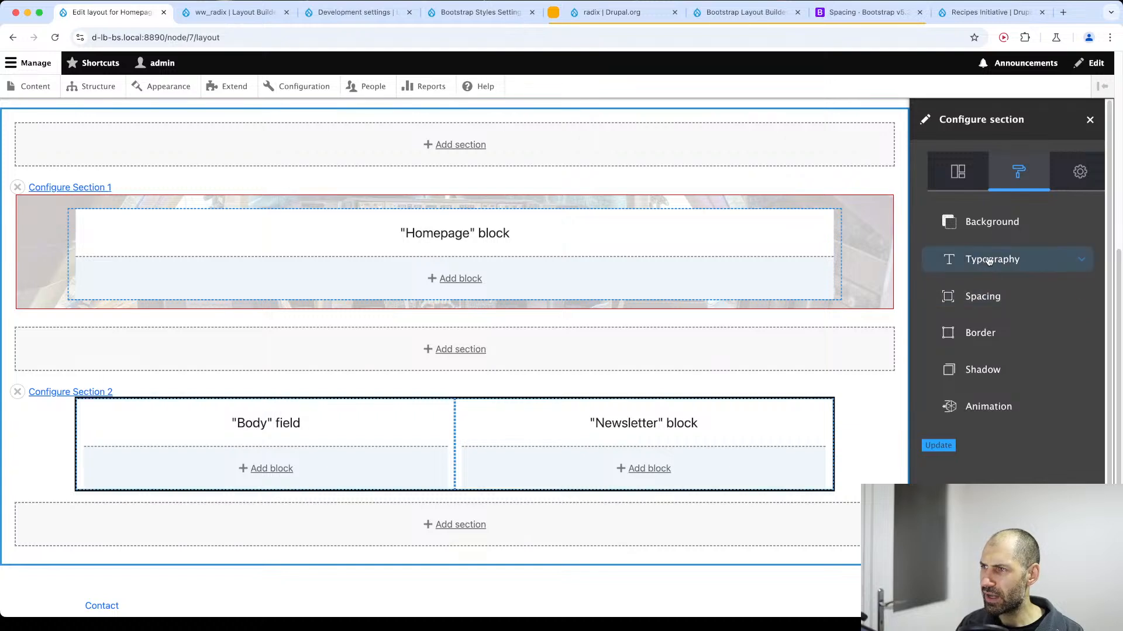
pyautogui.click(992, 222)
pyautogui.click(973, 268)
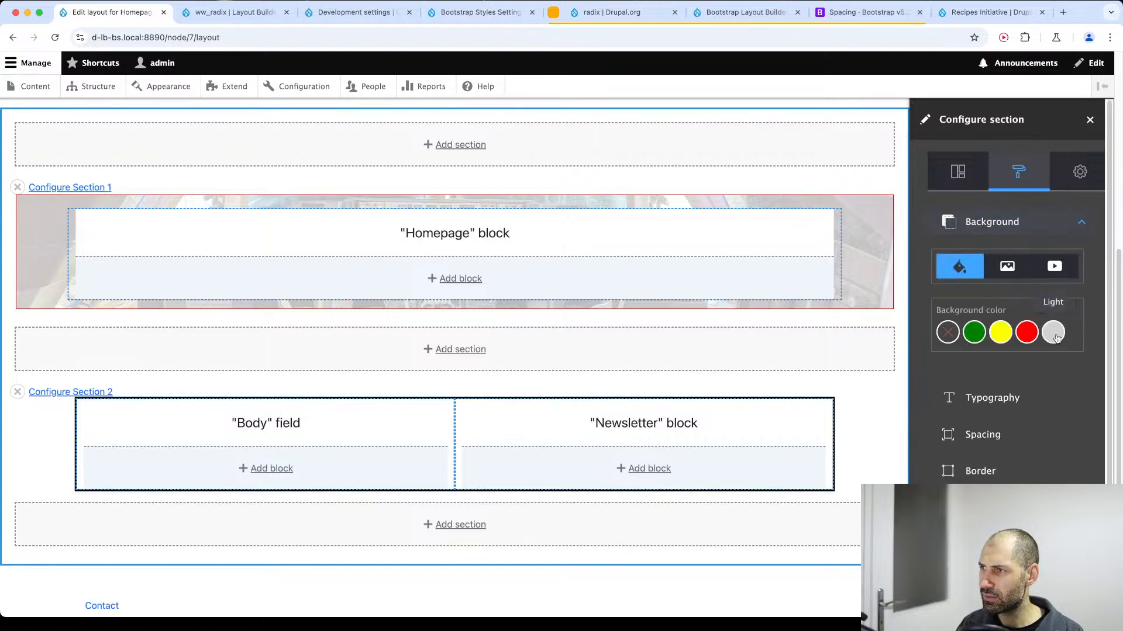
pyautogui.click(1008, 404)
pyautogui.scroll(-3, 1008, 351)
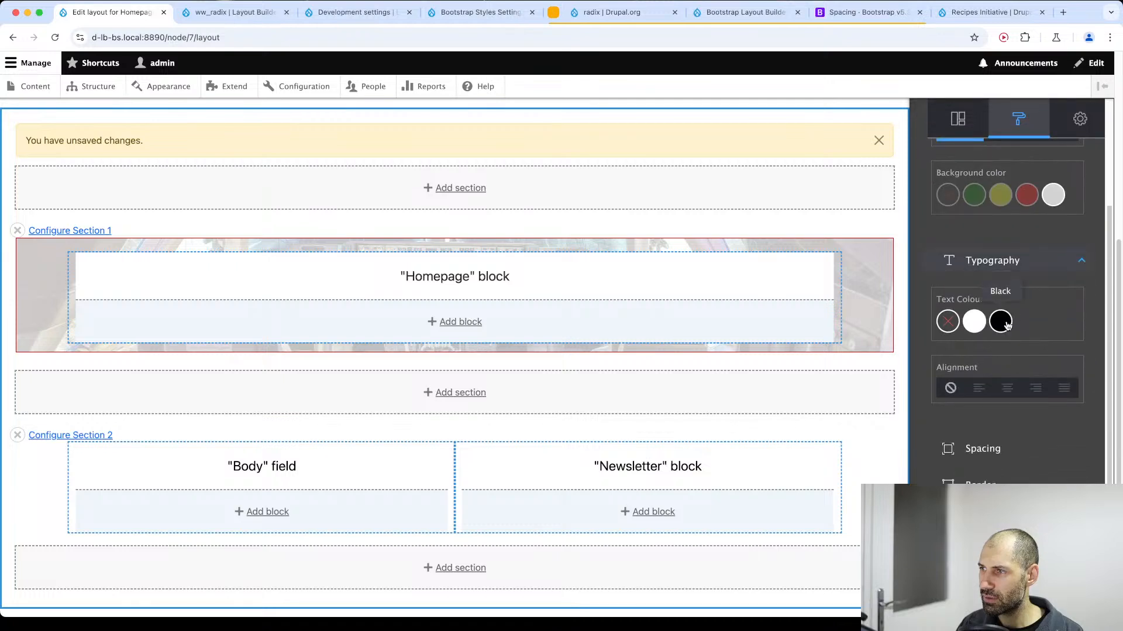
pyautogui.scroll(-1, 992, 408)
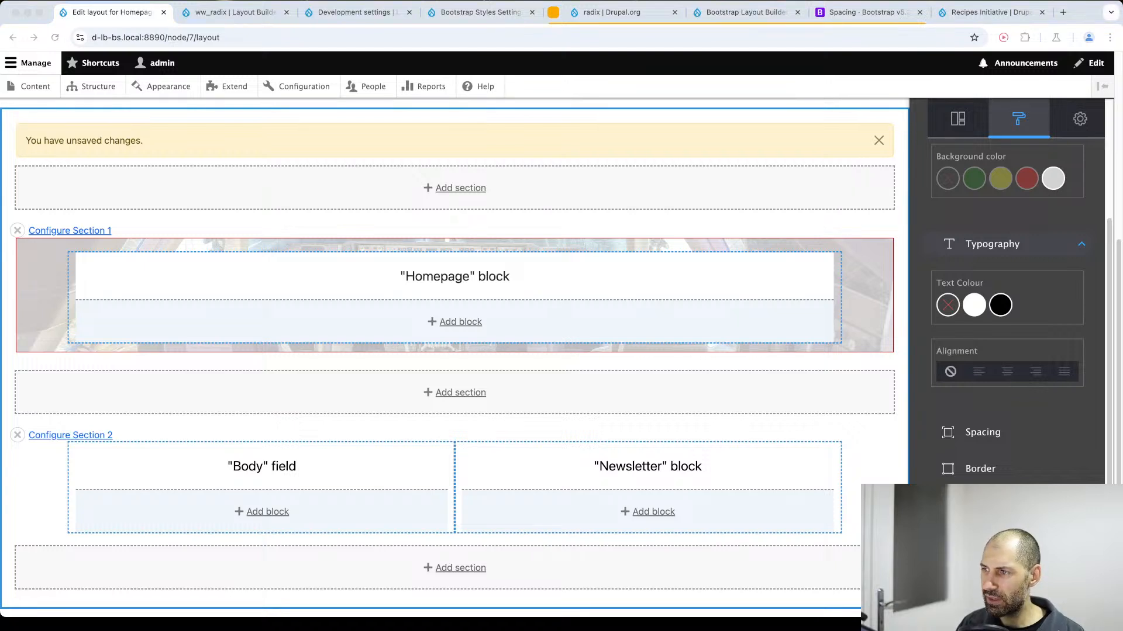
pyautogui.scroll(-1, 1004, 457)
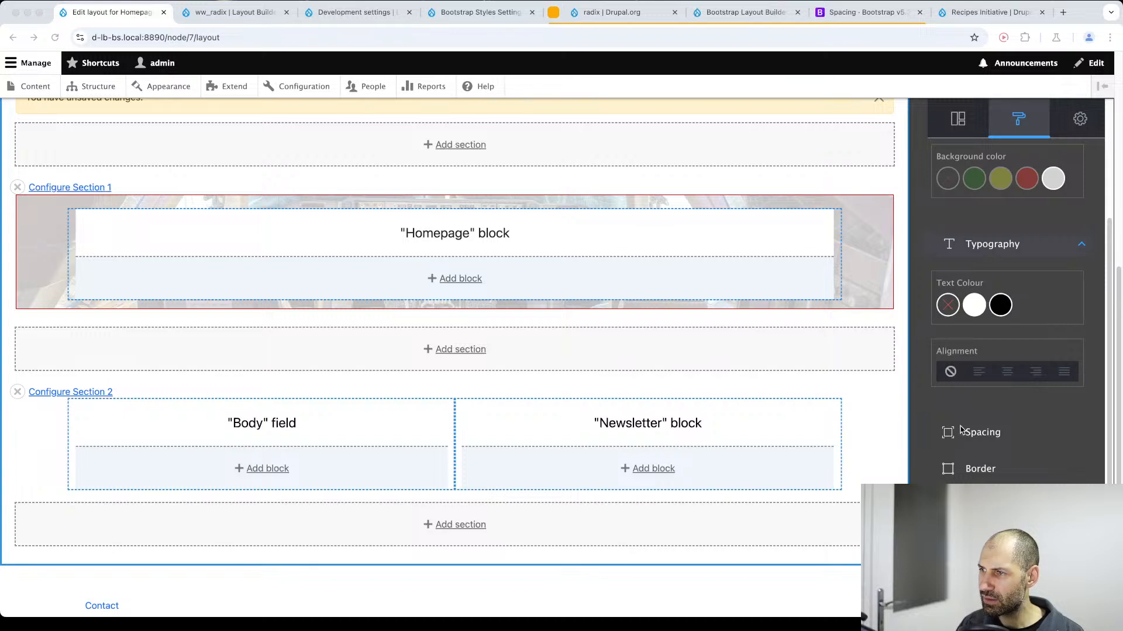
pyautogui.click(959, 590)
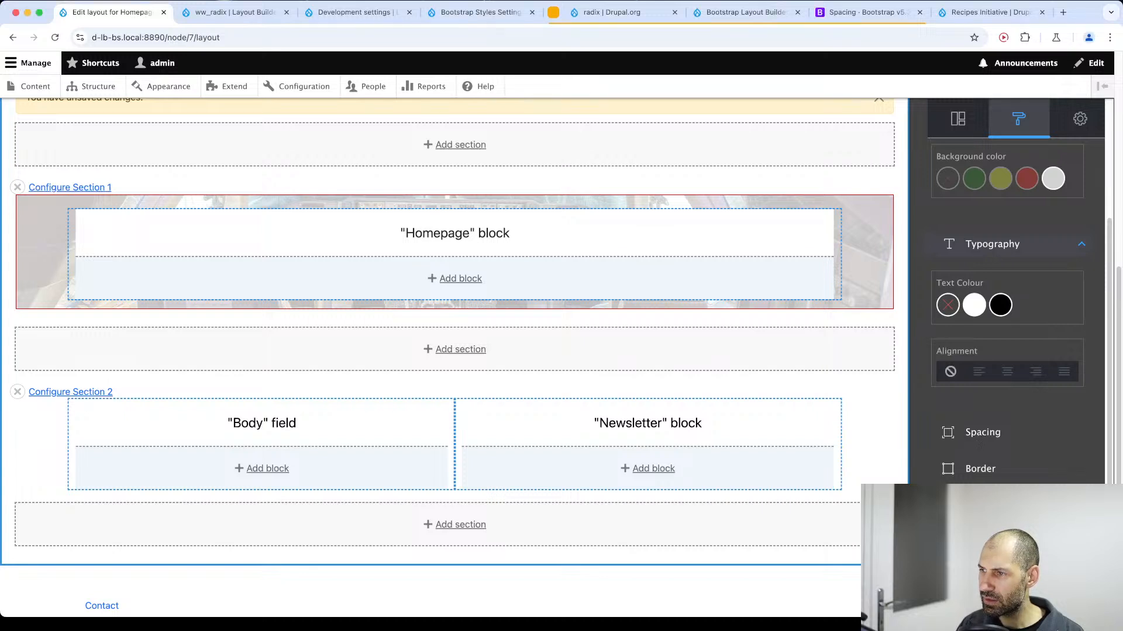
# Set Section 2's top and bottom padding to 24 and update the section.
pyautogui.scroll(4, 255, 323)
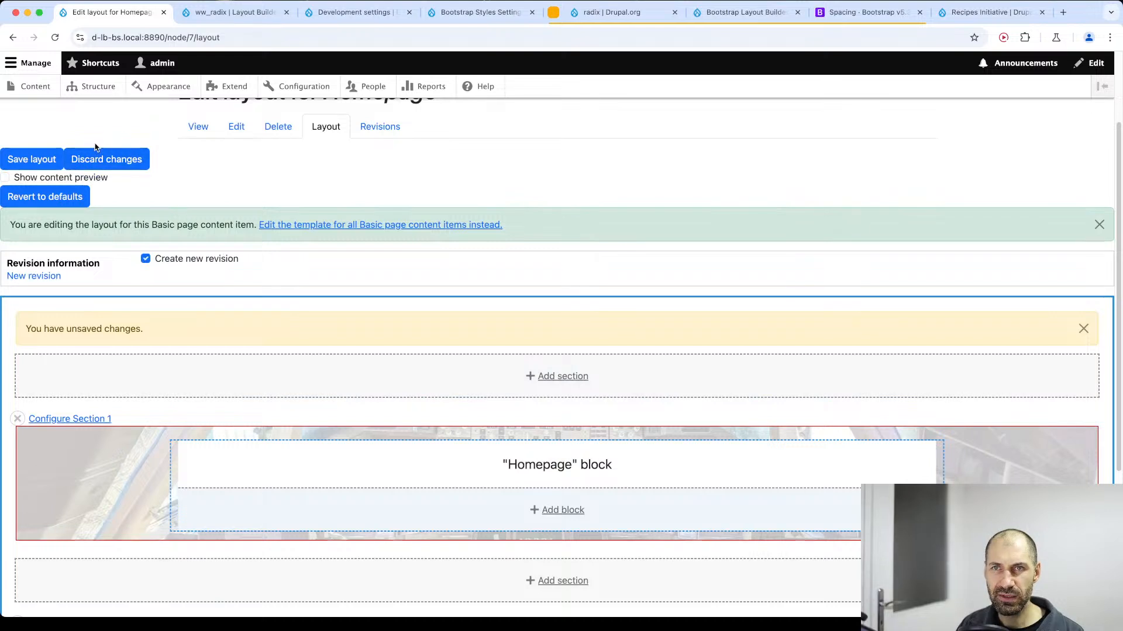
pyautogui.scroll(-4, 303, 357)
pyautogui.click(94, 392)
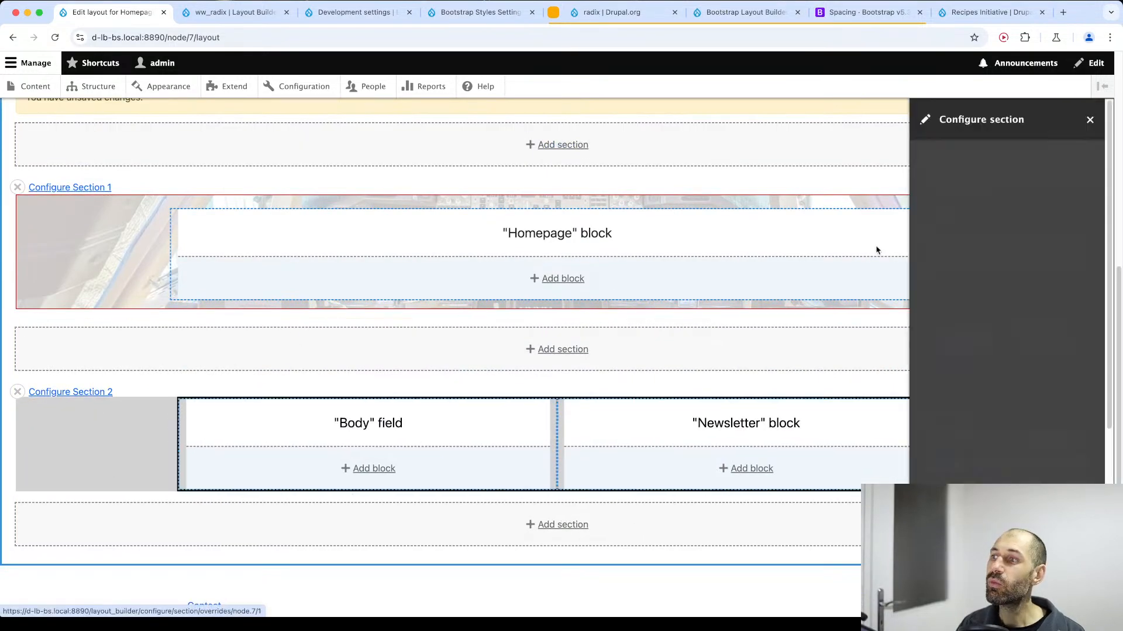
pyautogui.click(1004, 176)
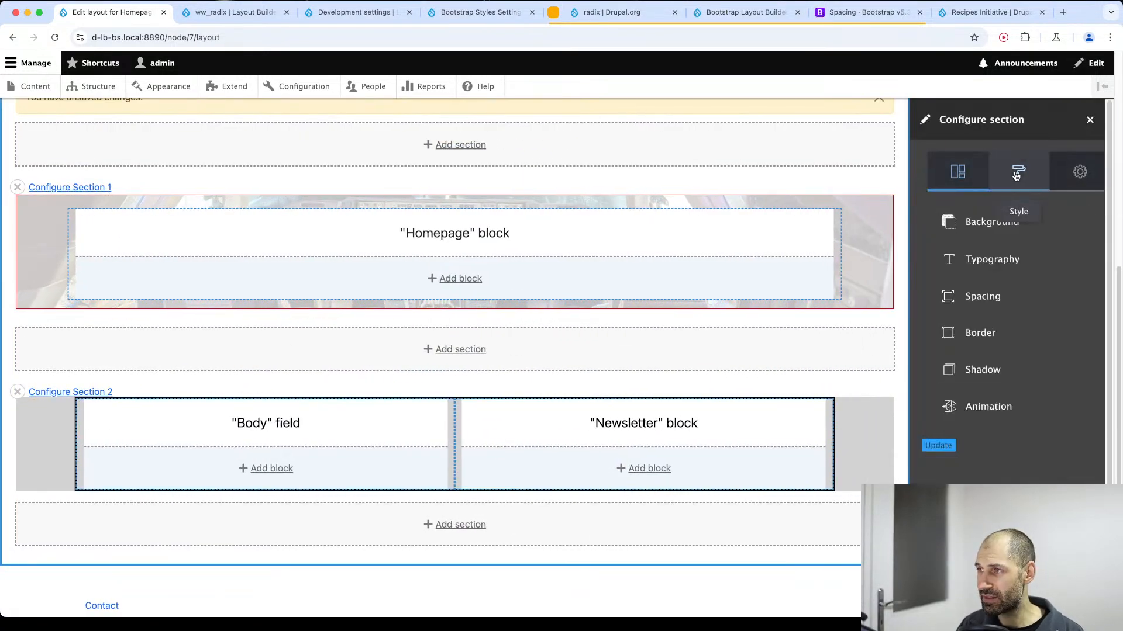
pyautogui.click(978, 297)
pyautogui.scroll(-3, 974, 300)
pyautogui.scroll(2, 974, 299)
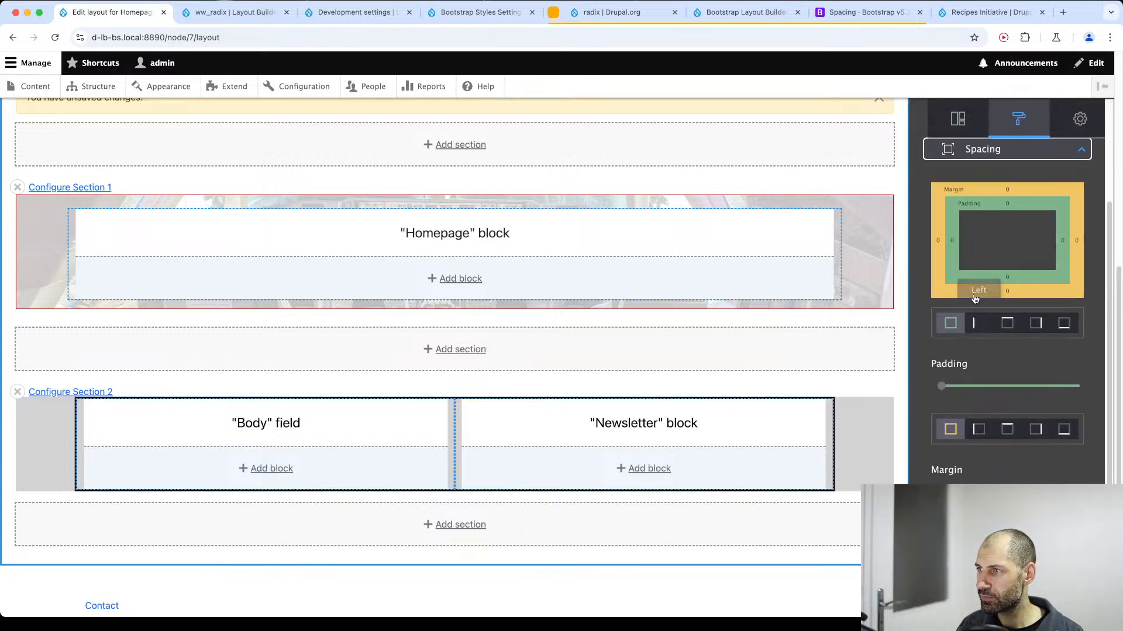
pyautogui.click(1007, 323)
pyautogui.moveTo(941, 386); pyautogui.dragTo(1049, 386)
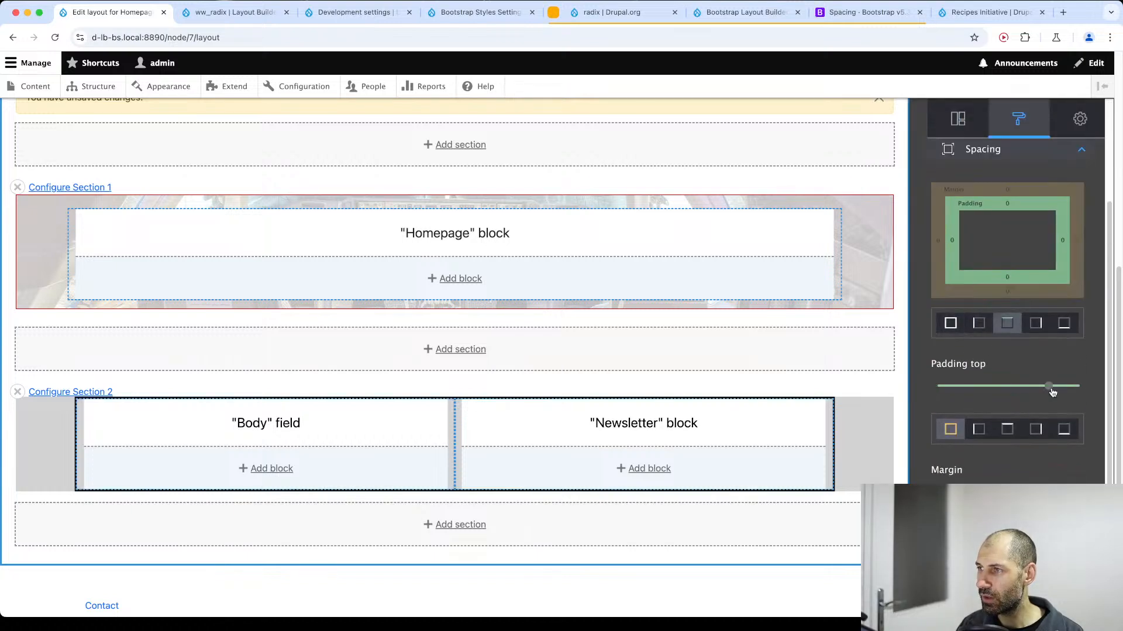
pyautogui.click(1063, 322)
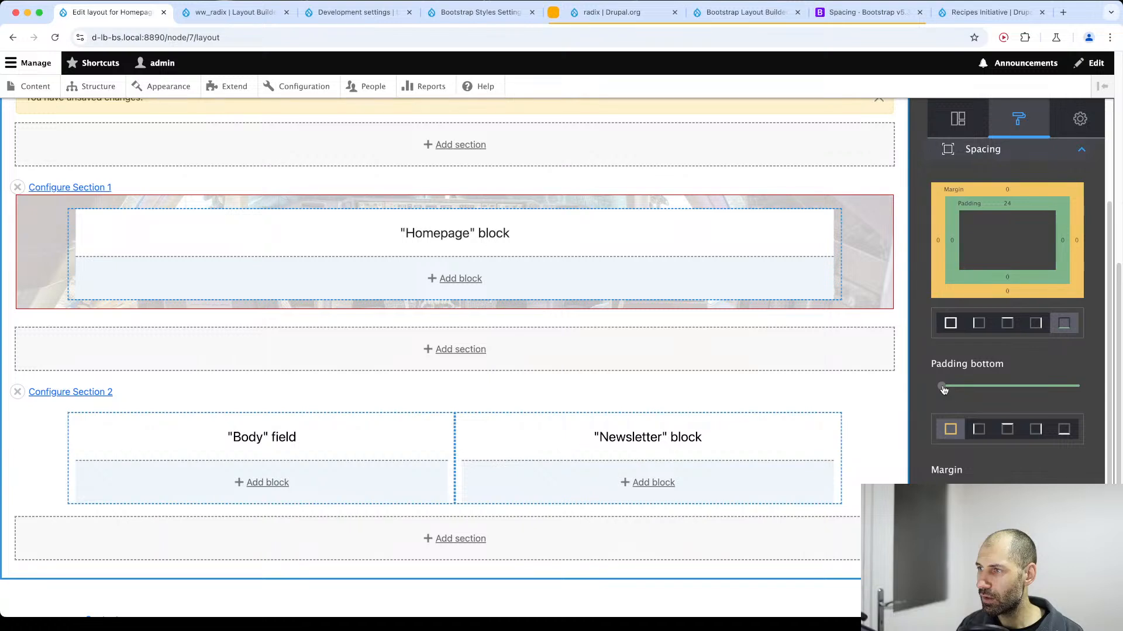
pyautogui.moveTo(943, 390); pyautogui.dragTo(1058, 389)
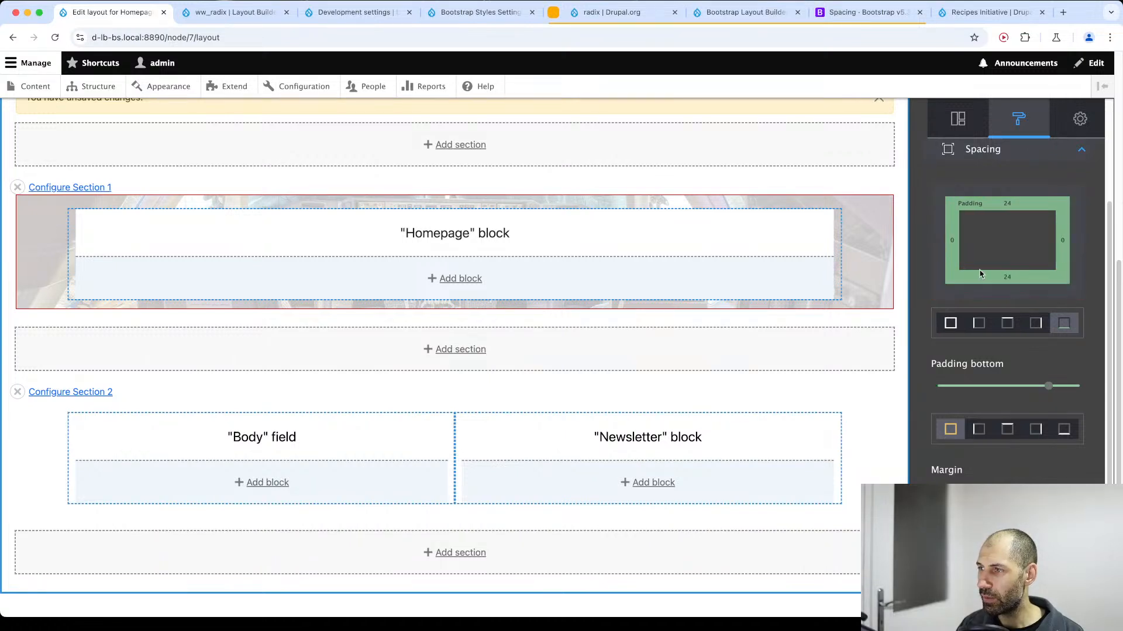
pyautogui.scroll(-2, 997, 376)
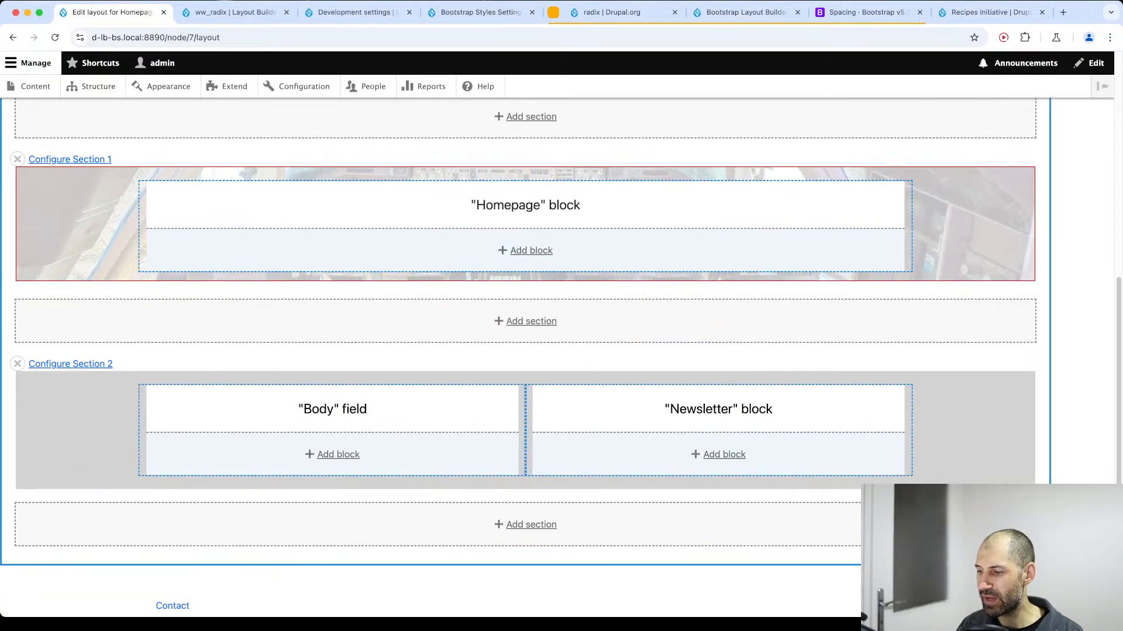
# Save the layout and inspect the hero section's wrapper classes around the gap above the grey section.
pyautogui.scroll(6, 6, 249)
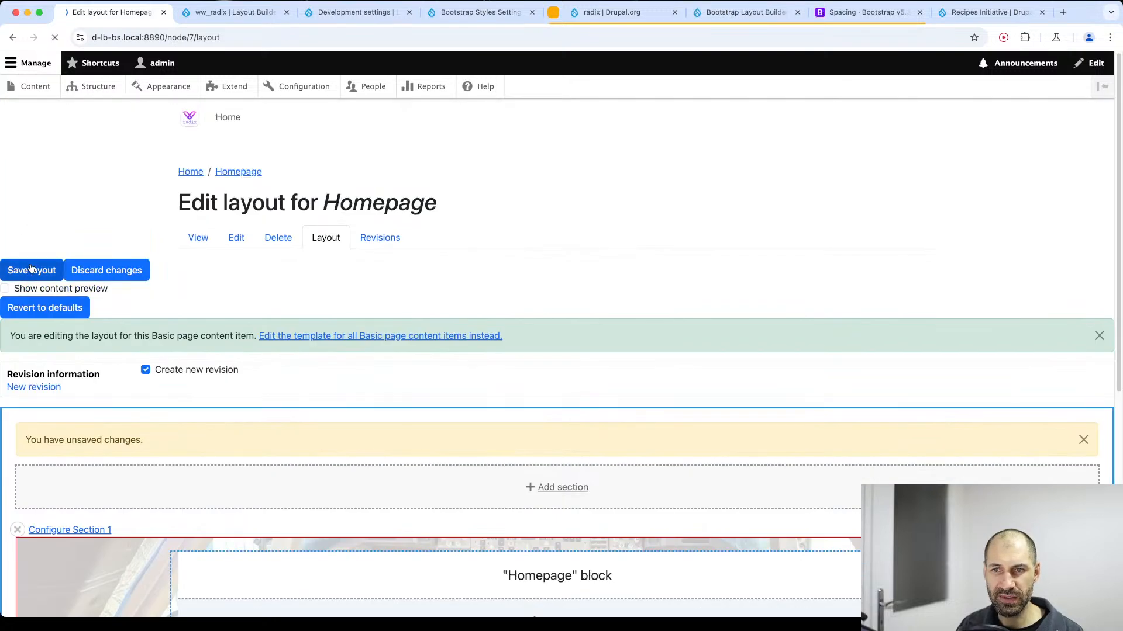
pyautogui.scroll(-3, 217, 301)
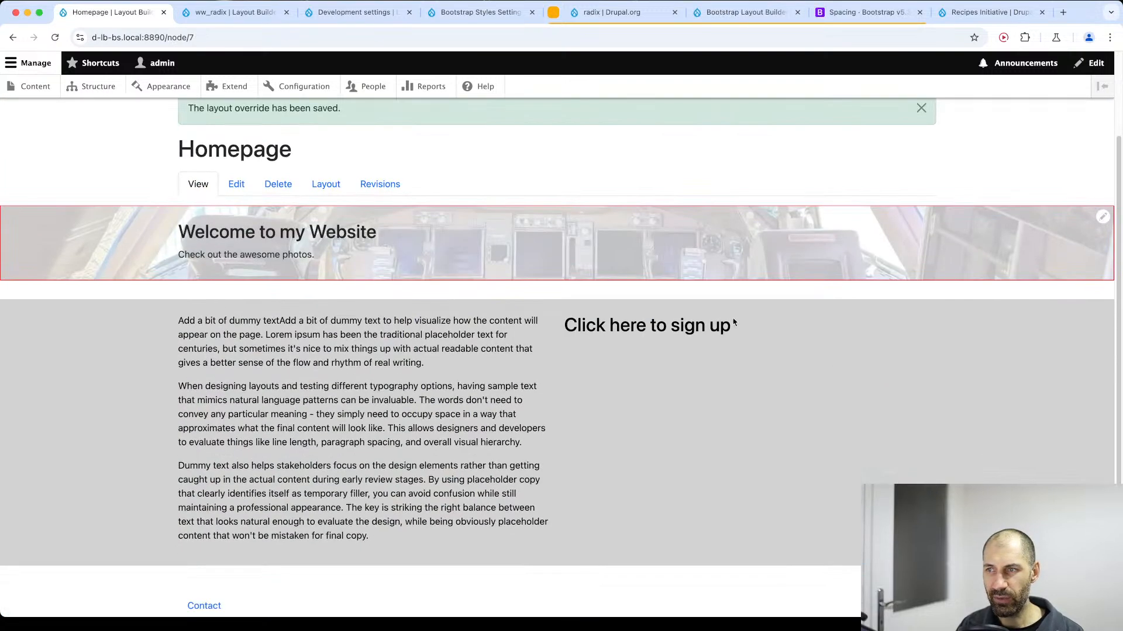
pyautogui.rightClick(254, 294)
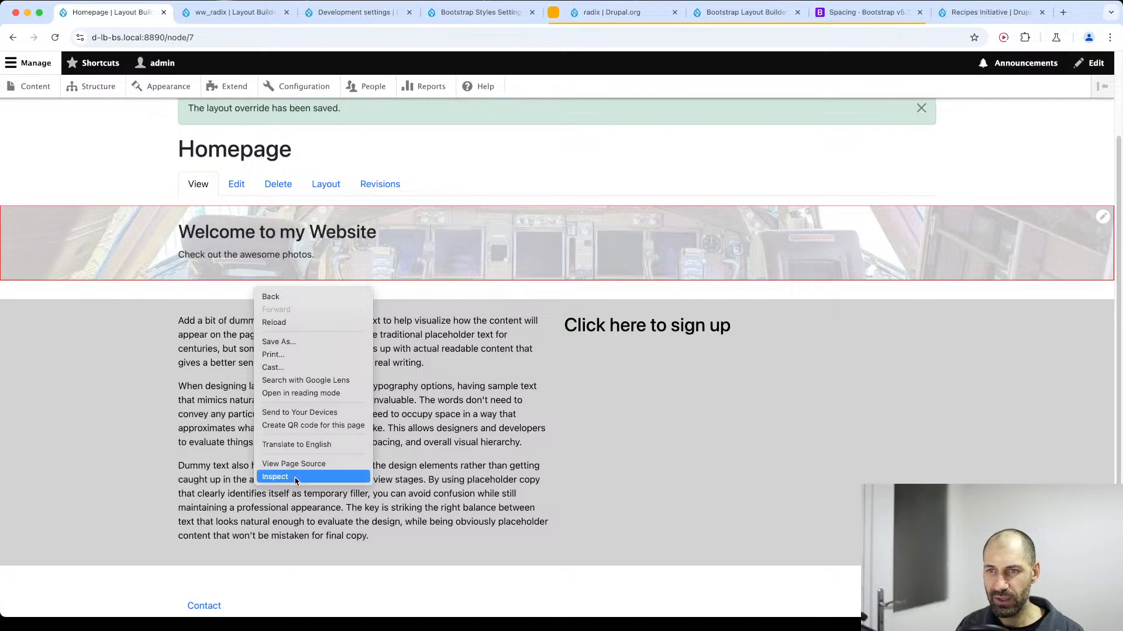
pyautogui.click(297, 480)
pyautogui.click(15, 372)
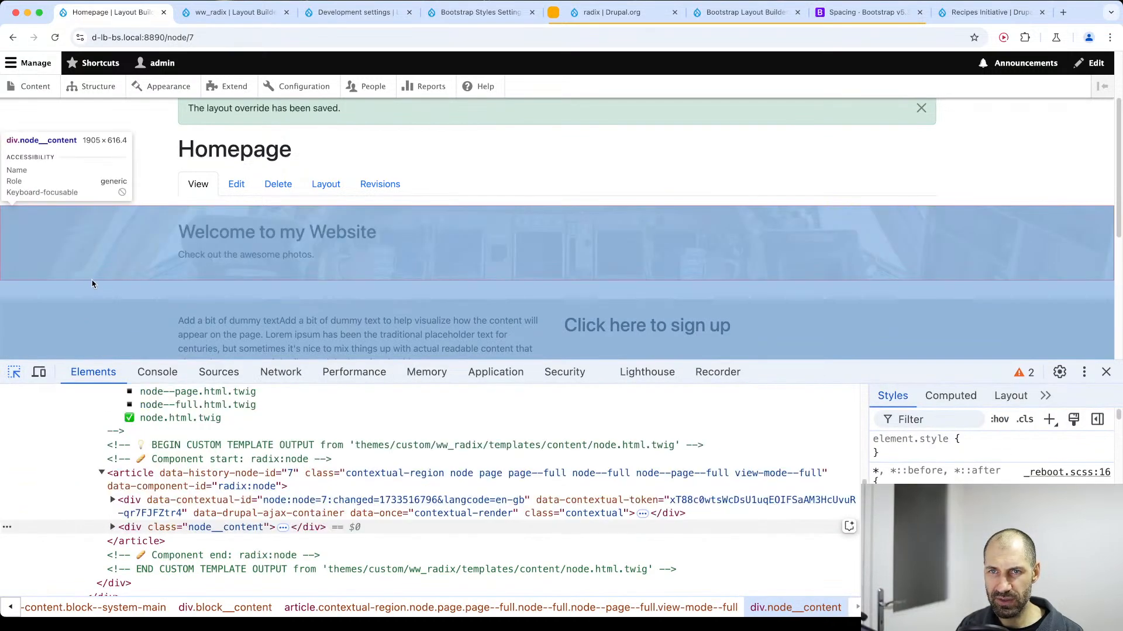
pyautogui.click(93, 254)
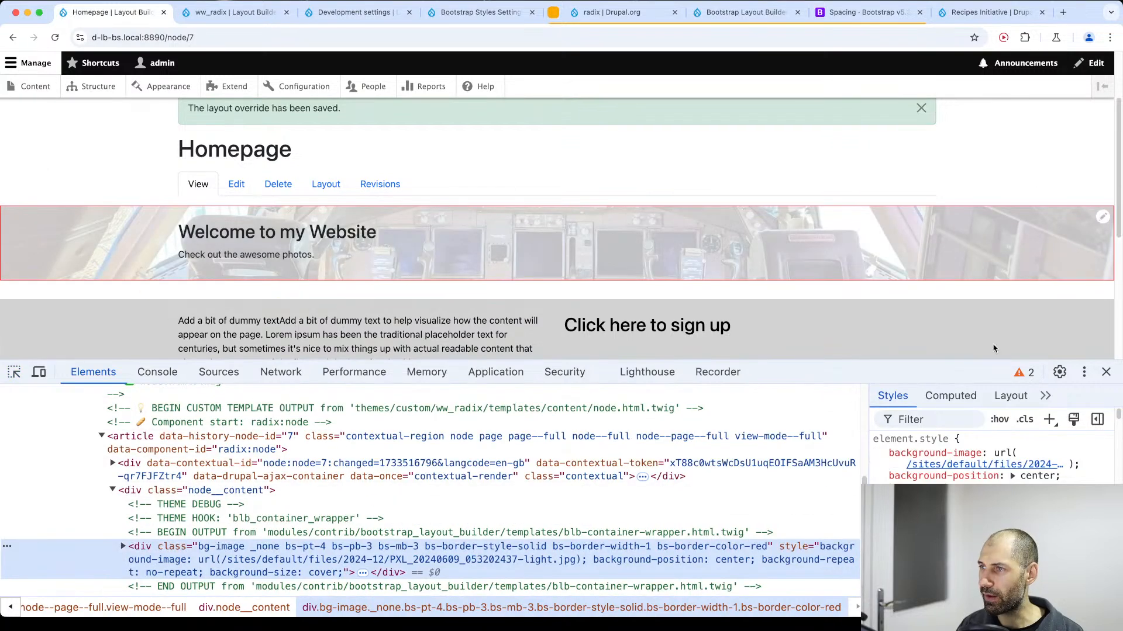
# Close the developer tools, then set Section 1's bottom margin to 0 in the Homepage layout and update the section.
pyautogui.click(326, 183)
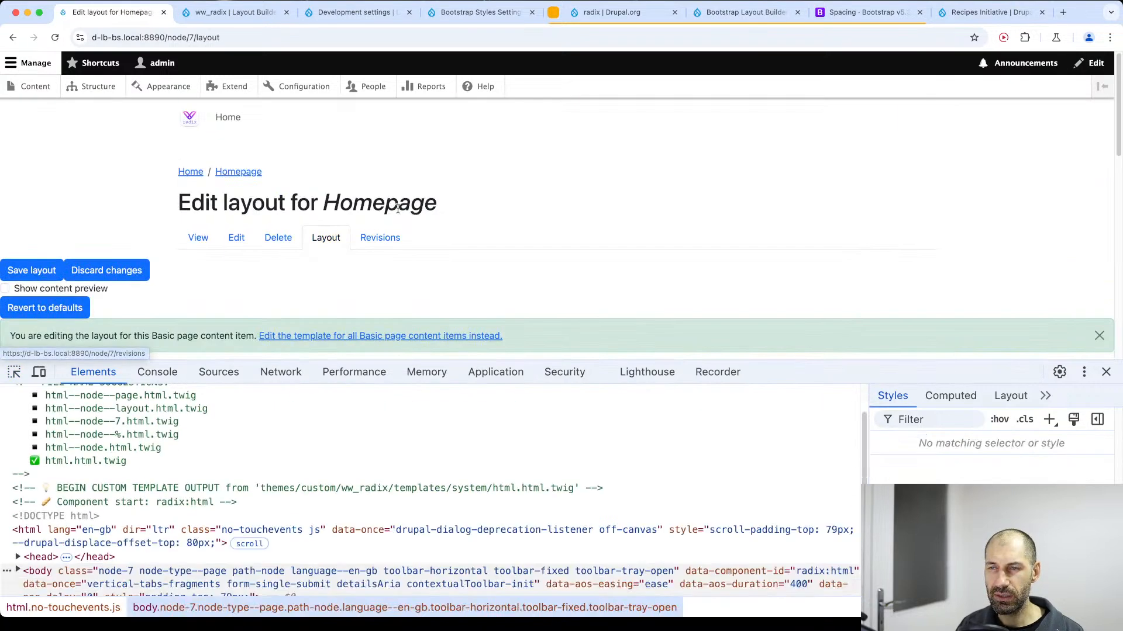
pyautogui.click(1105, 372)
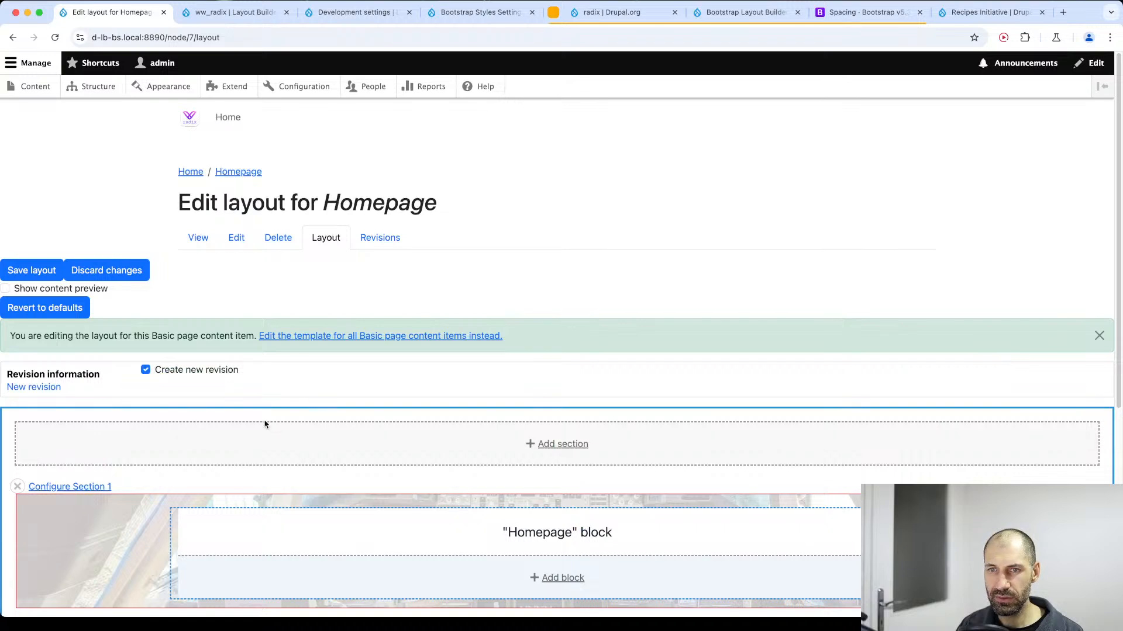
pyautogui.scroll(-5, 570, 361)
pyautogui.scroll(1, 504, 274)
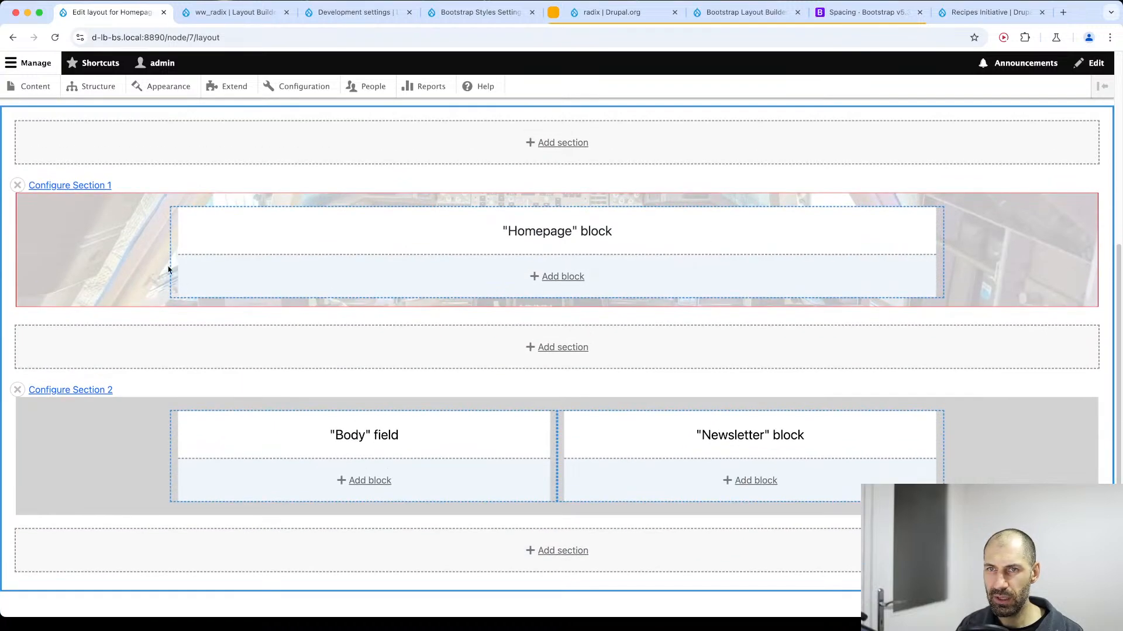
pyautogui.click(78, 186)
pyautogui.click(1017, 171)
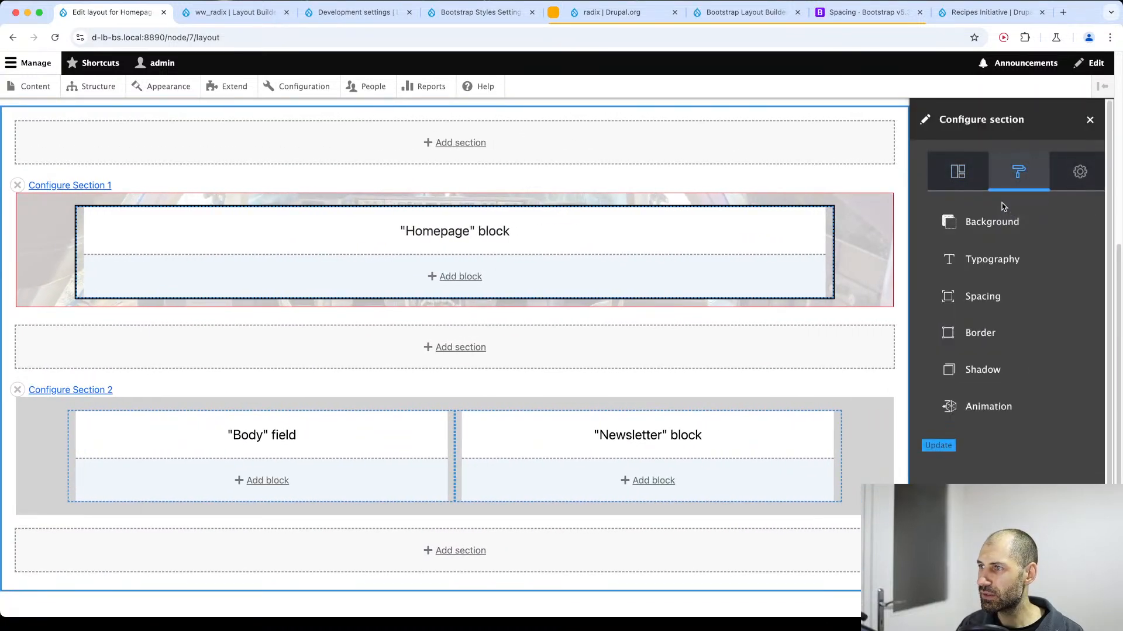
pyautogui.click(993, 223)
pyautogui.scroll(-10, 1004, 263)
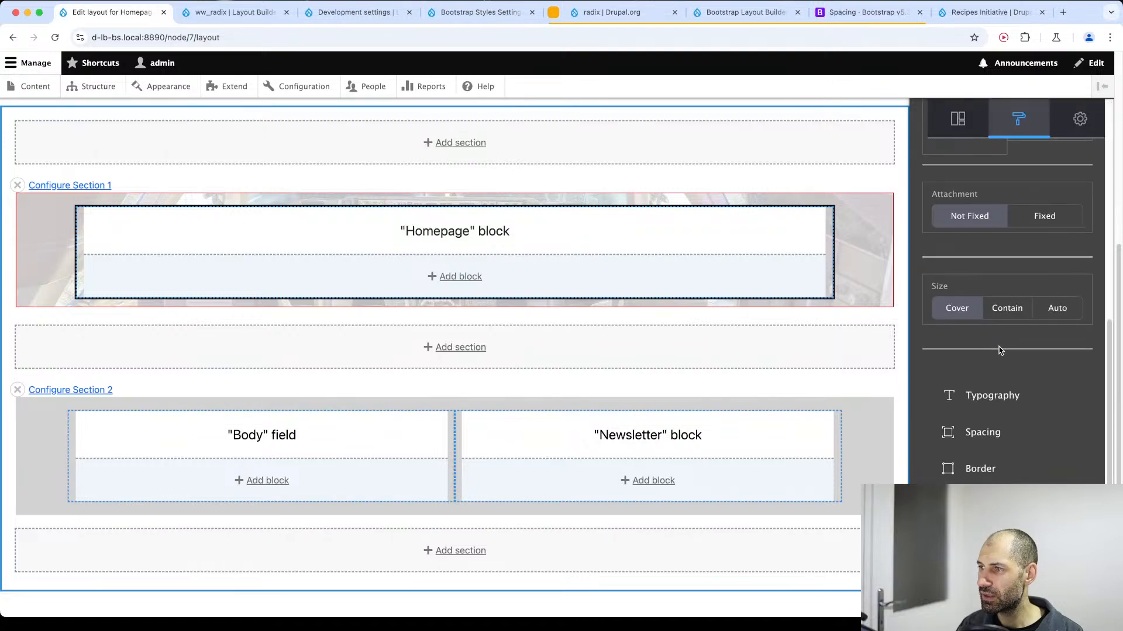
pyautogui.click(989, 433)
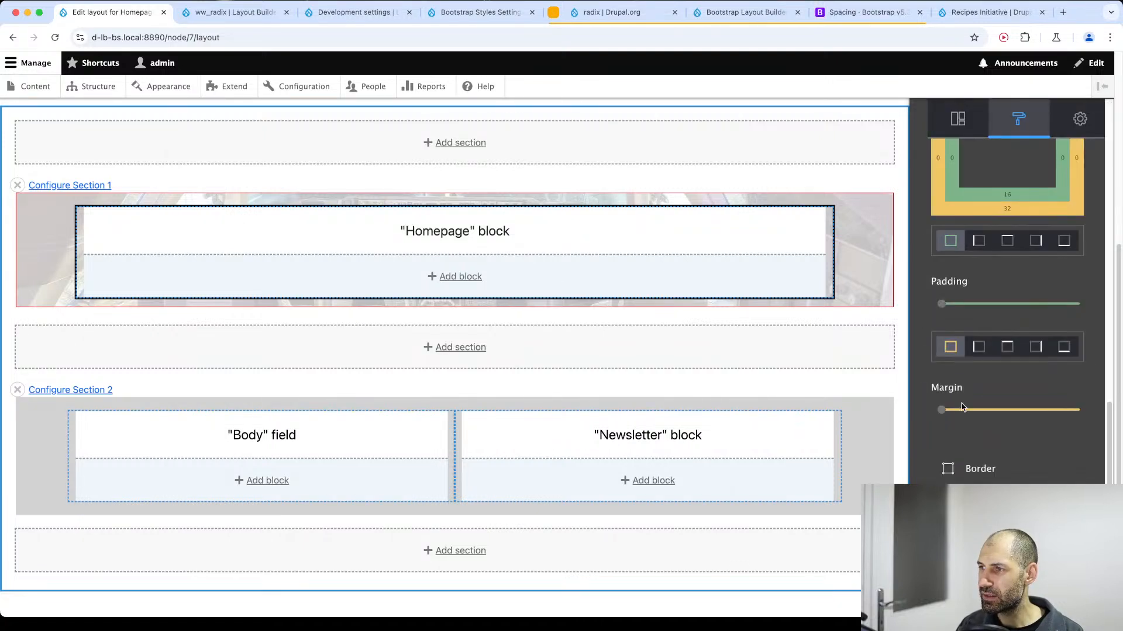
pyautogui.click(1064, 347)
pyautogui.click(1023, 411)
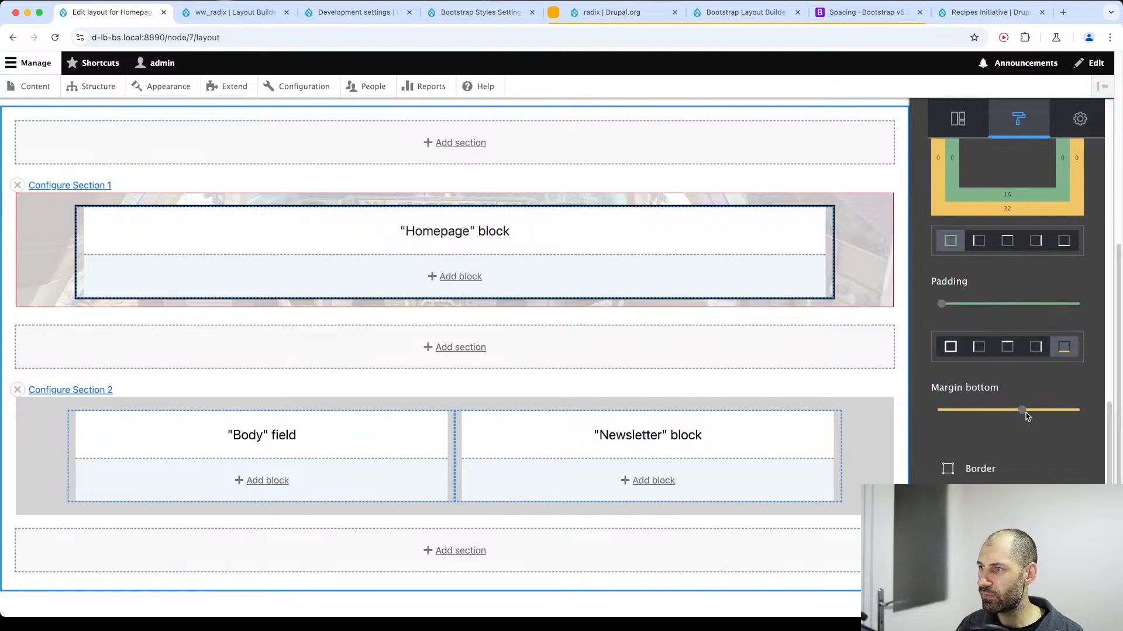
pyautogui.moveTo(1024, 412); pyautogui.dragTo(941, 411)
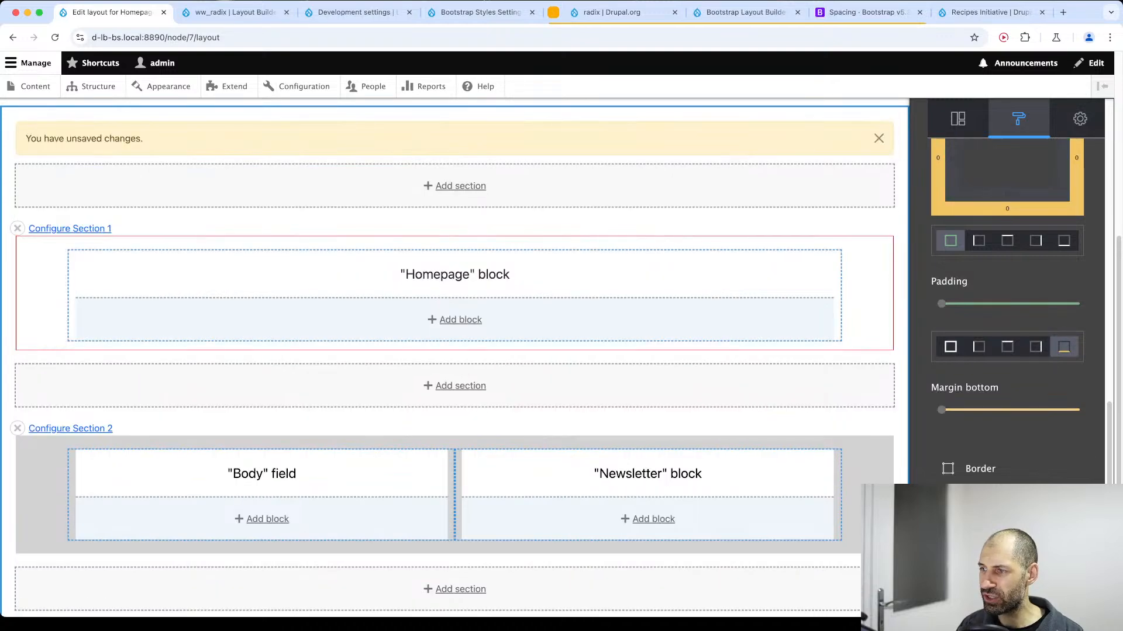
# Save the layout and check the spacing between the hero and the grey section on the Homepage.
pyautogui.scroll(4, 117, 326)
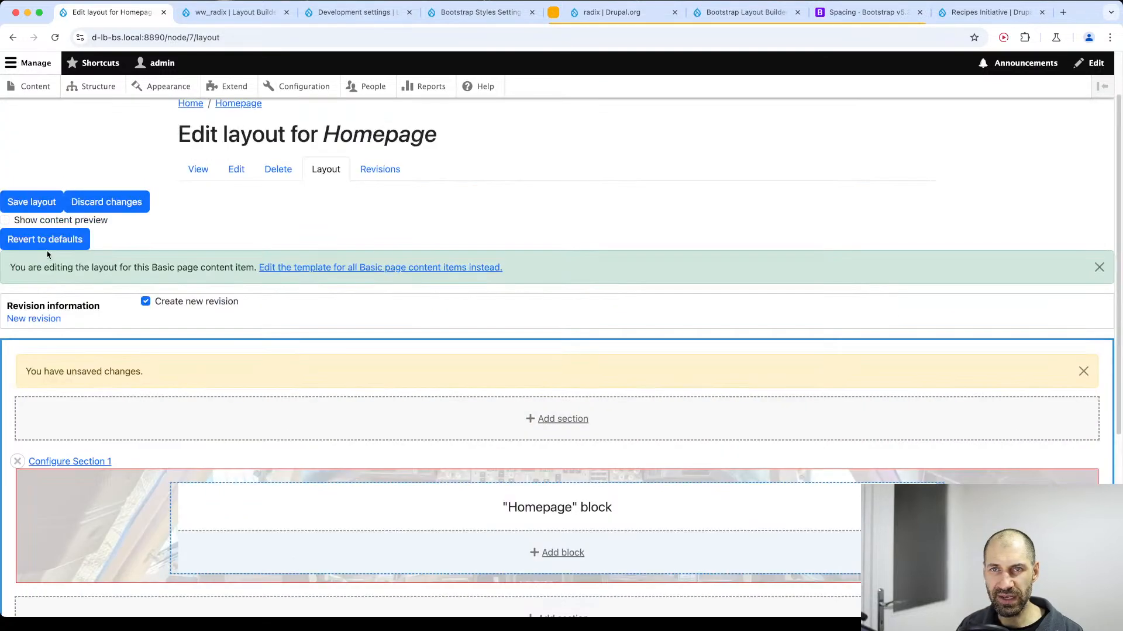
pyautogui.click(28, 202)
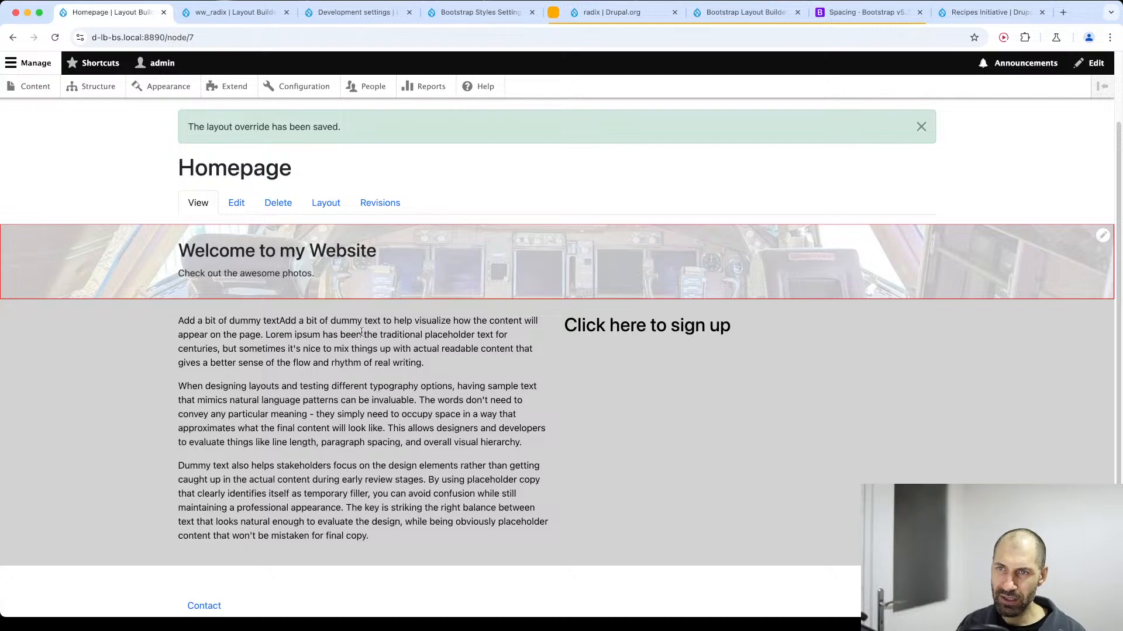
pyautogui.scroll(2, 361, 332)
pyautogui.scroll(-2, 445, 351)
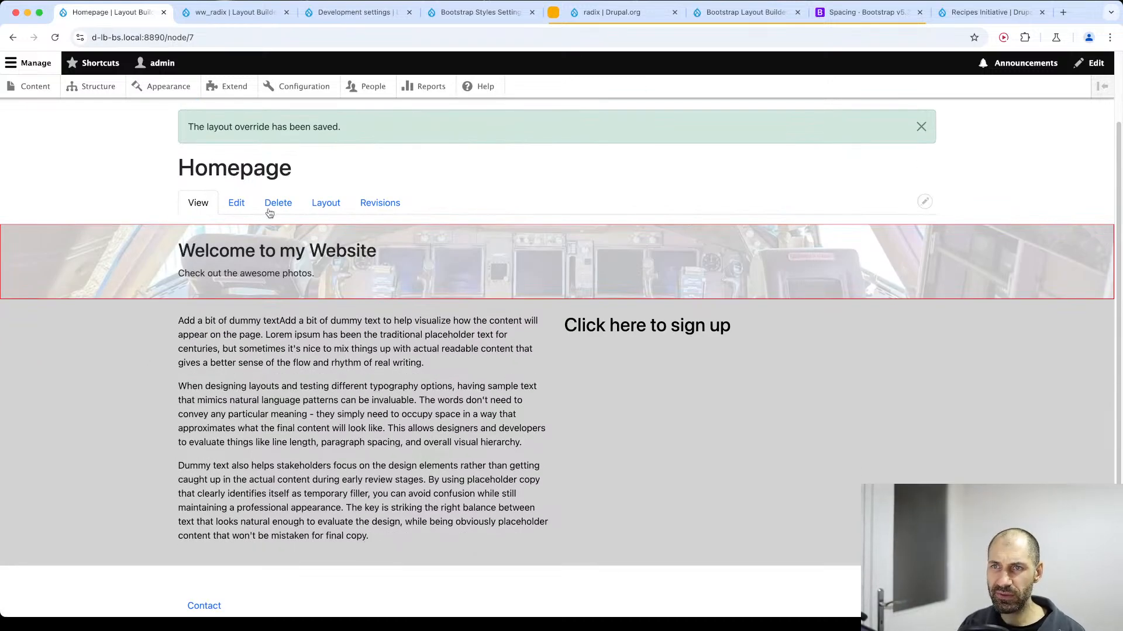
# Open the Homepage layout and review the border width, color and radius options in Section 1's style settings.
pyautogui.click(339, 212)
pyautogui.scroll(-5, 912, 378)
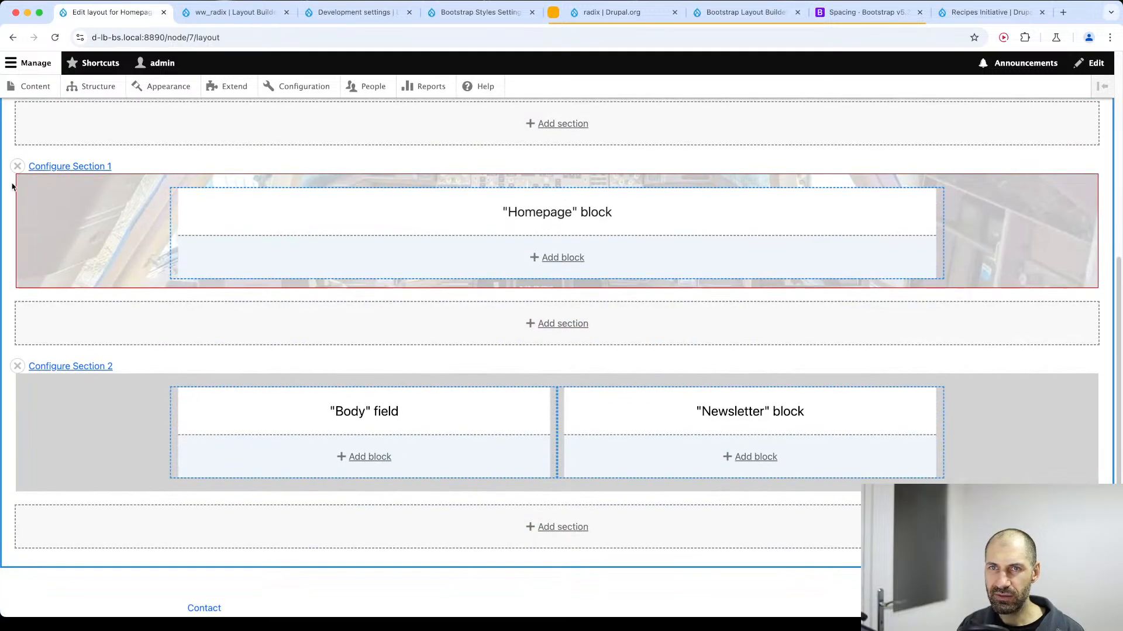
pyautogui.click(68, 165)
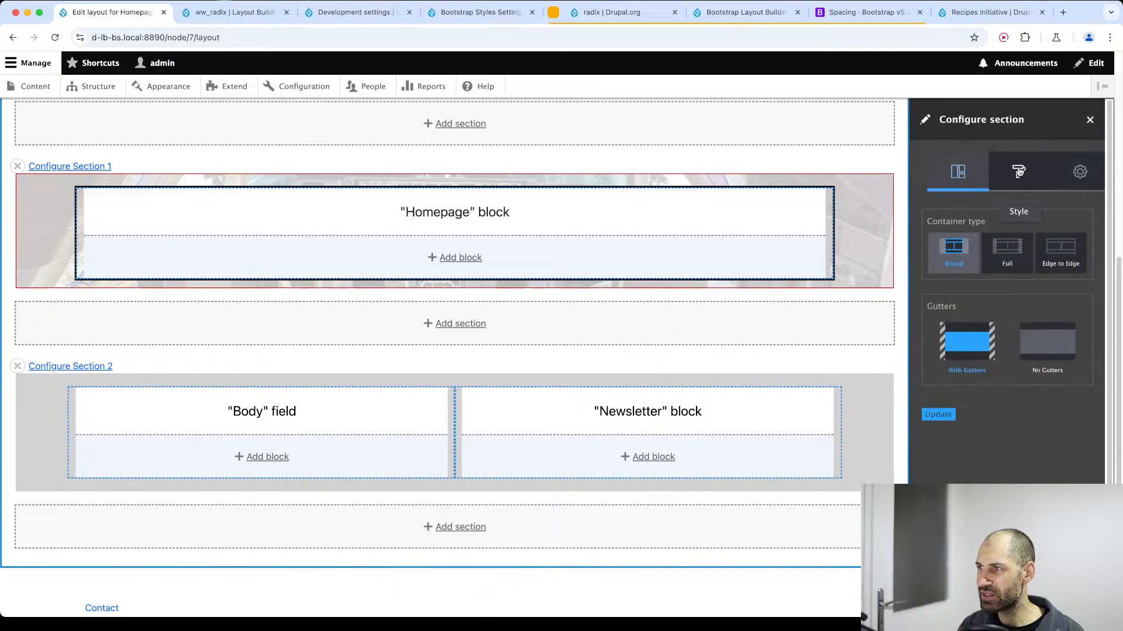
pyautogui.click(1018, 171)
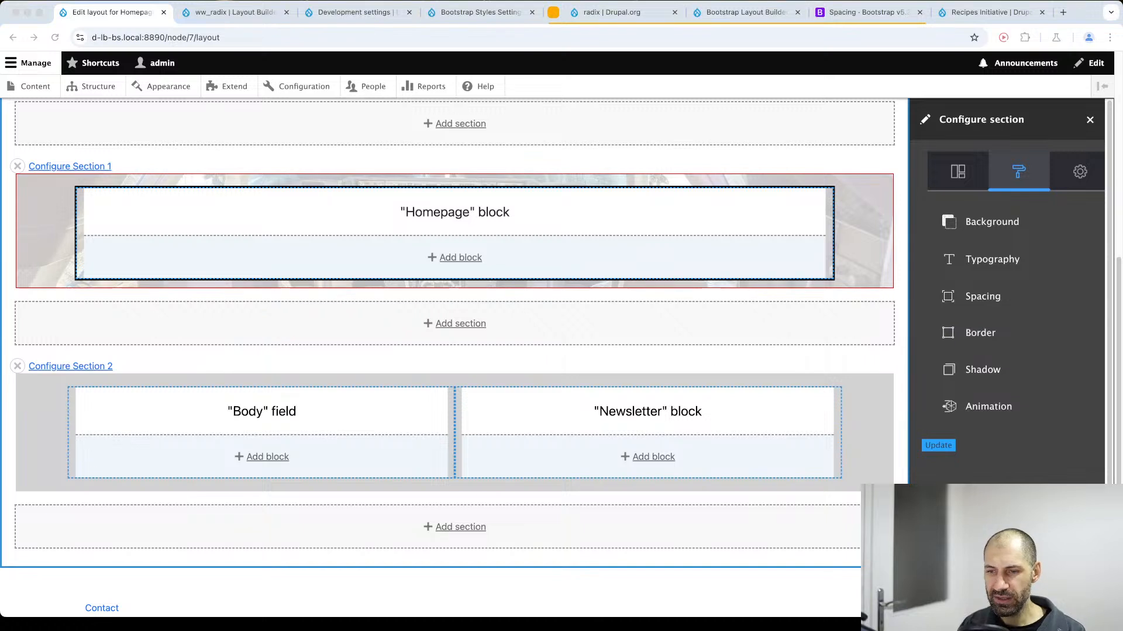
pyautogui.click(988, 338)
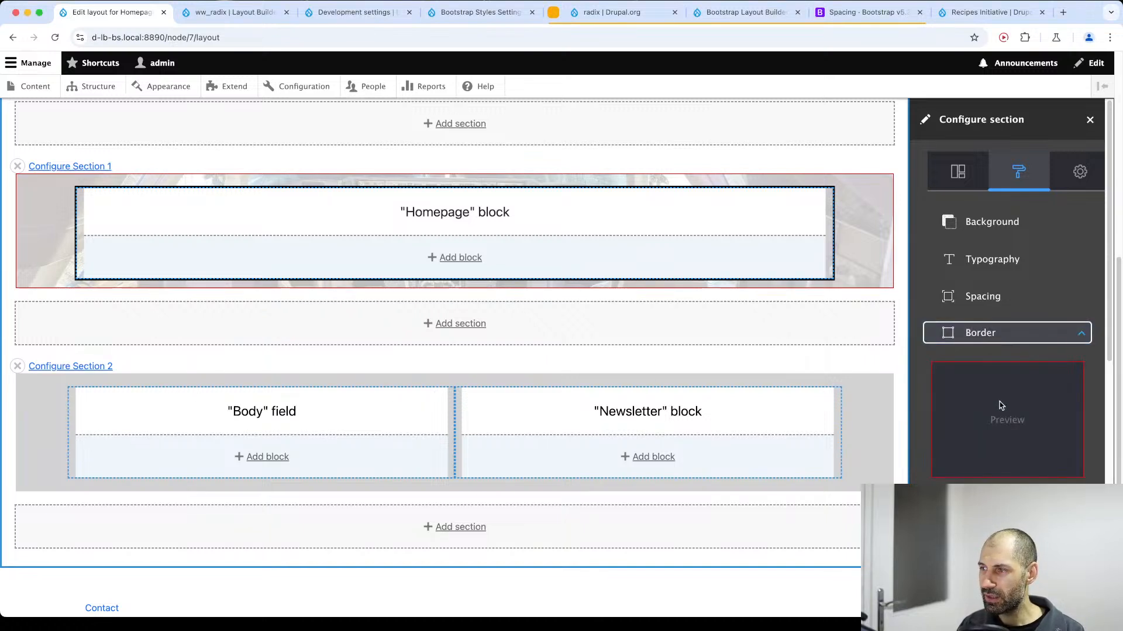
pyautogui.scroll(-4, 998, 403)
pyautogui.scroll(-4, 1004, 408)
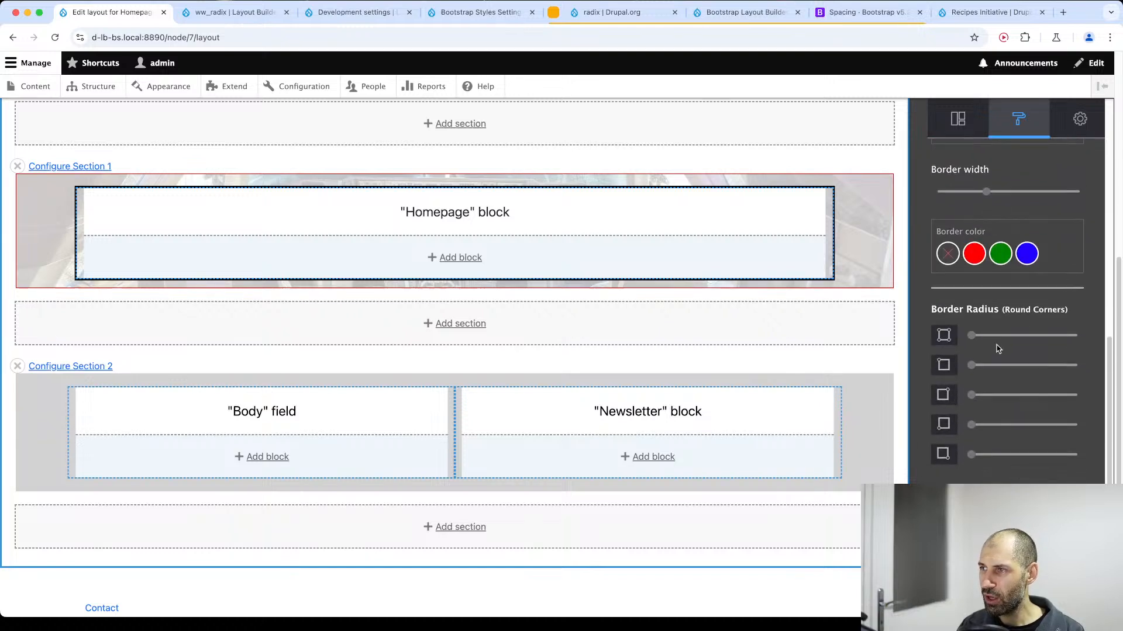
pyautogui.scroll(8, 997, 346)
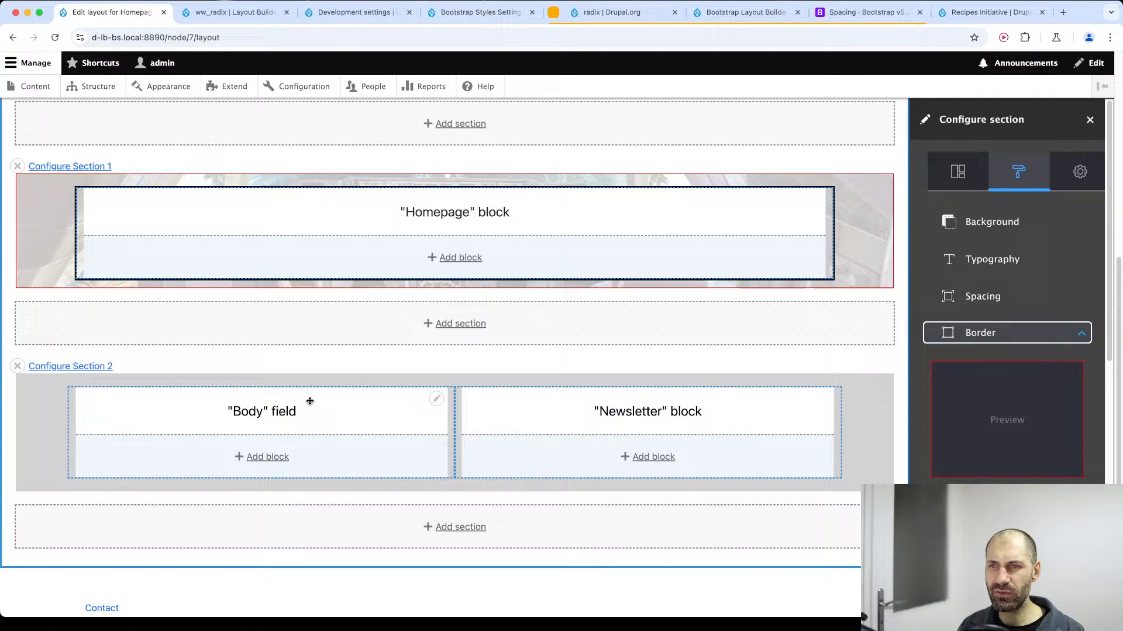
# Check the Body field's block configuration for available options, close it, and view the Homepage again.
pyautogui.click(436, 399)
pyautogui.click(426, 417)
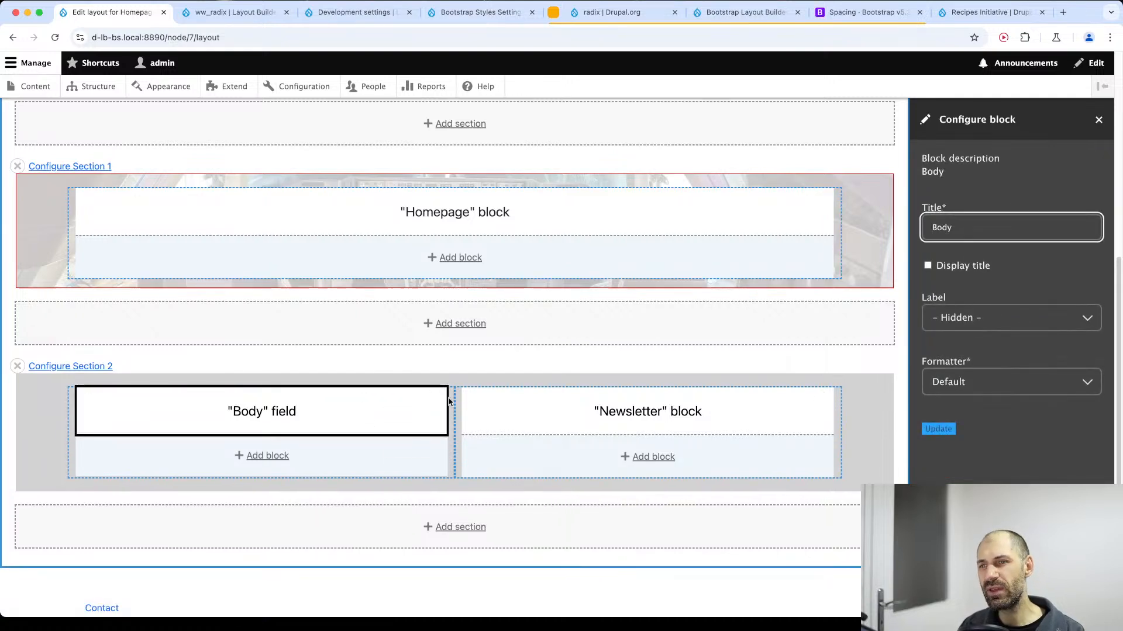
pyautogui.click(437, 399)
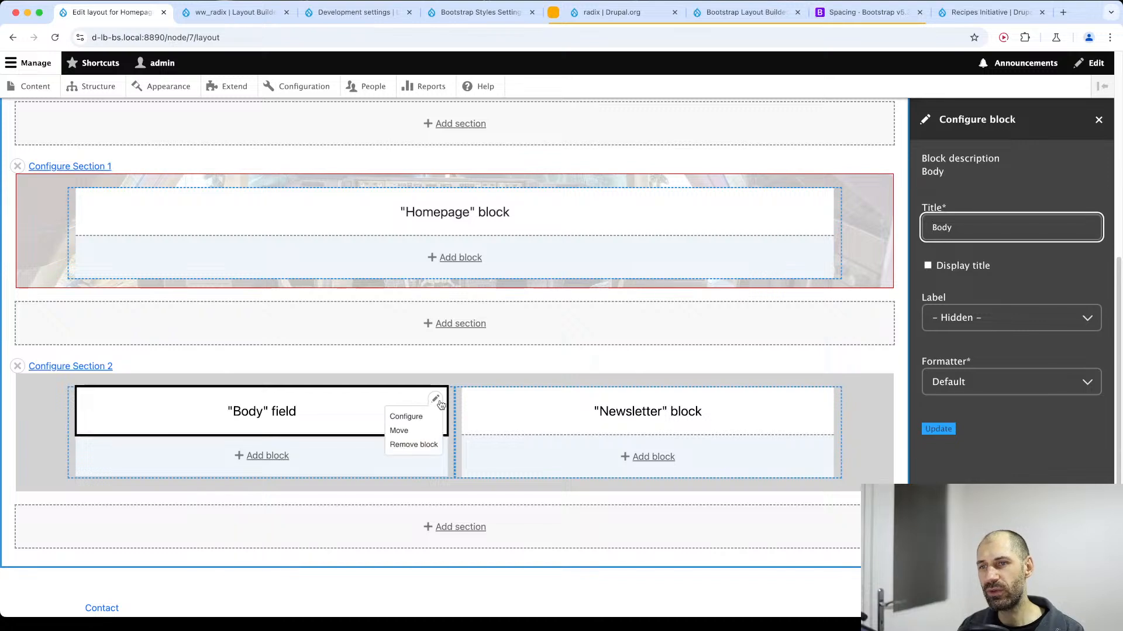
pyautogui.click(859, 411)
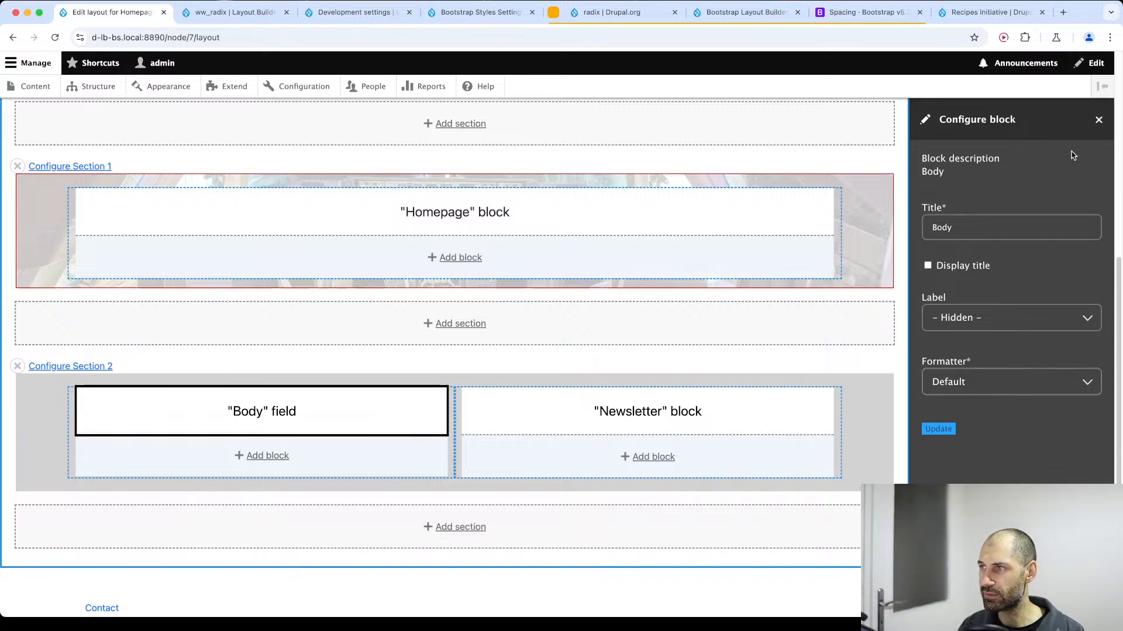
pyautogui.click(1098, 120)
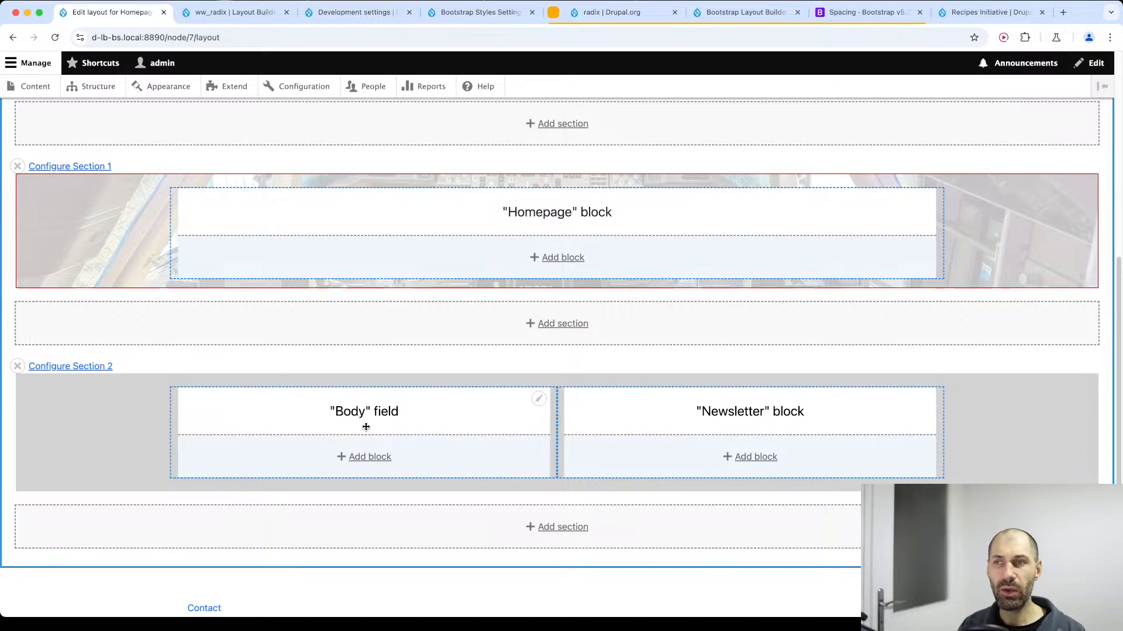
pyautogui.scroll(6, 402, 404)
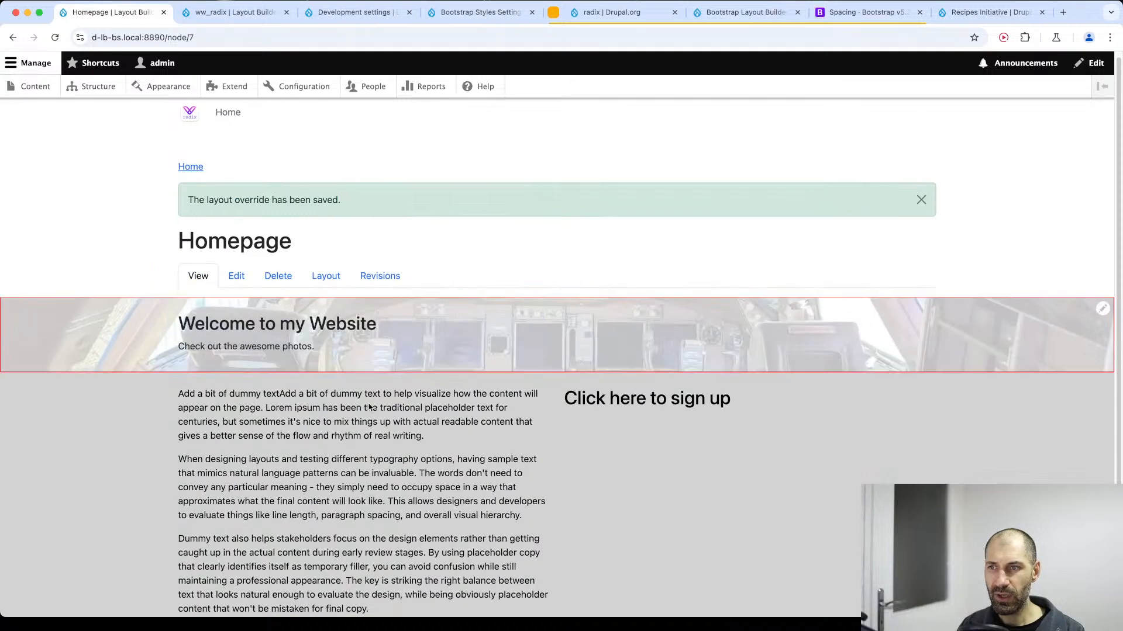
pyautogui.scroll(-2, 393, 402)
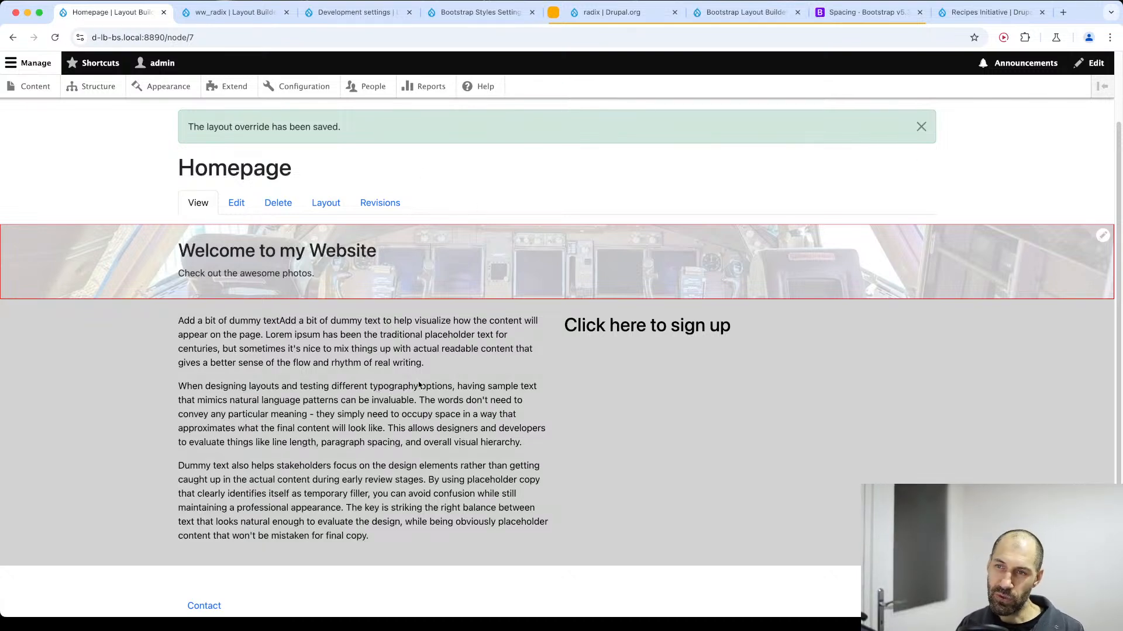
# Add a new view named "Latest article" that shows content of type Article.
pyautogui.click(98, 88)
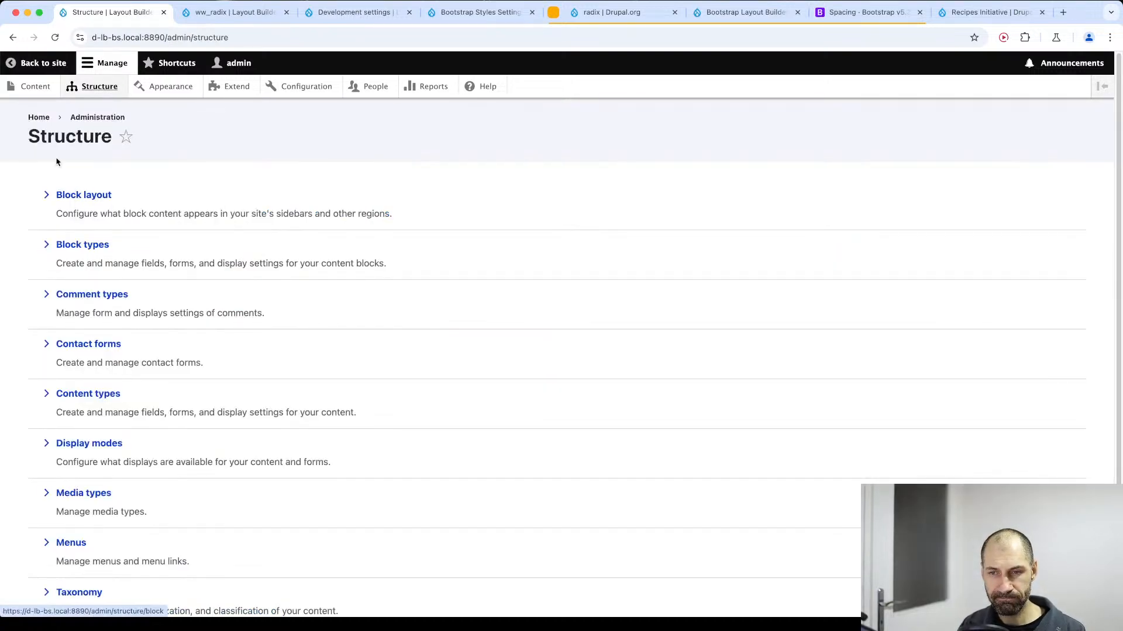
pyautogui.scroll(-3, 97, 456)
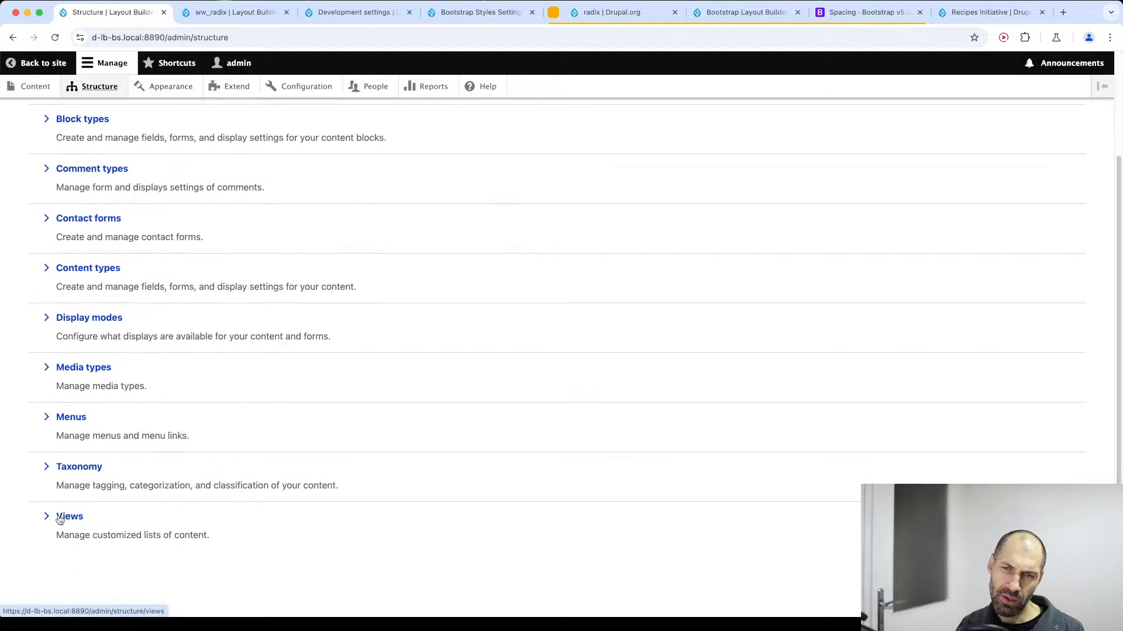
pyautogui.click(64, 517)
pyautogui.click(68, 230)
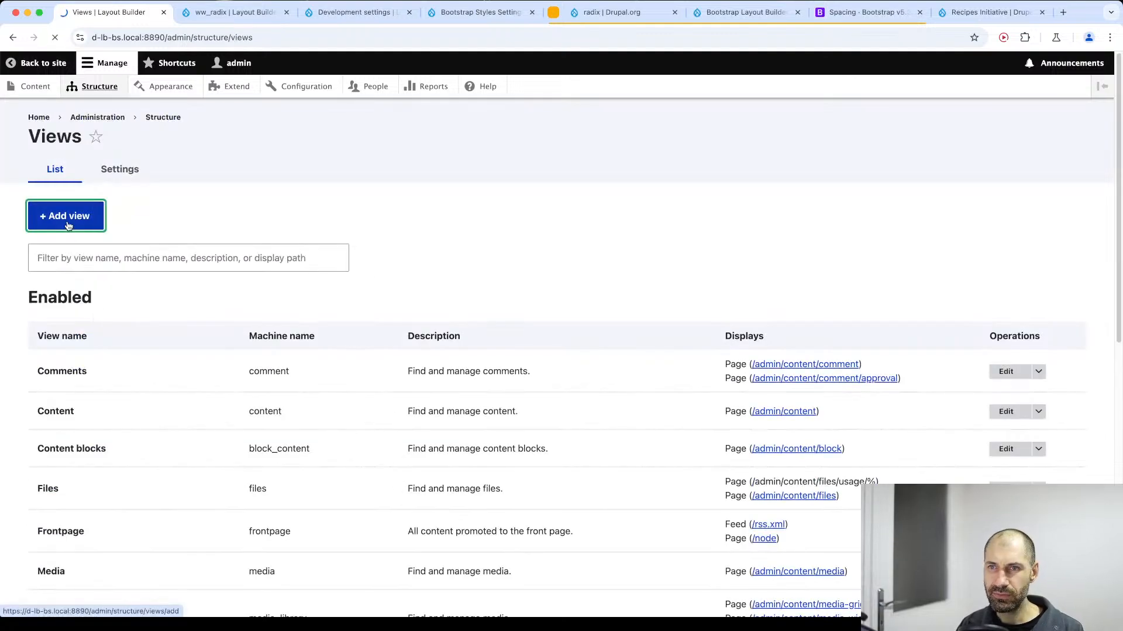
pyautogui.click(77, 256)
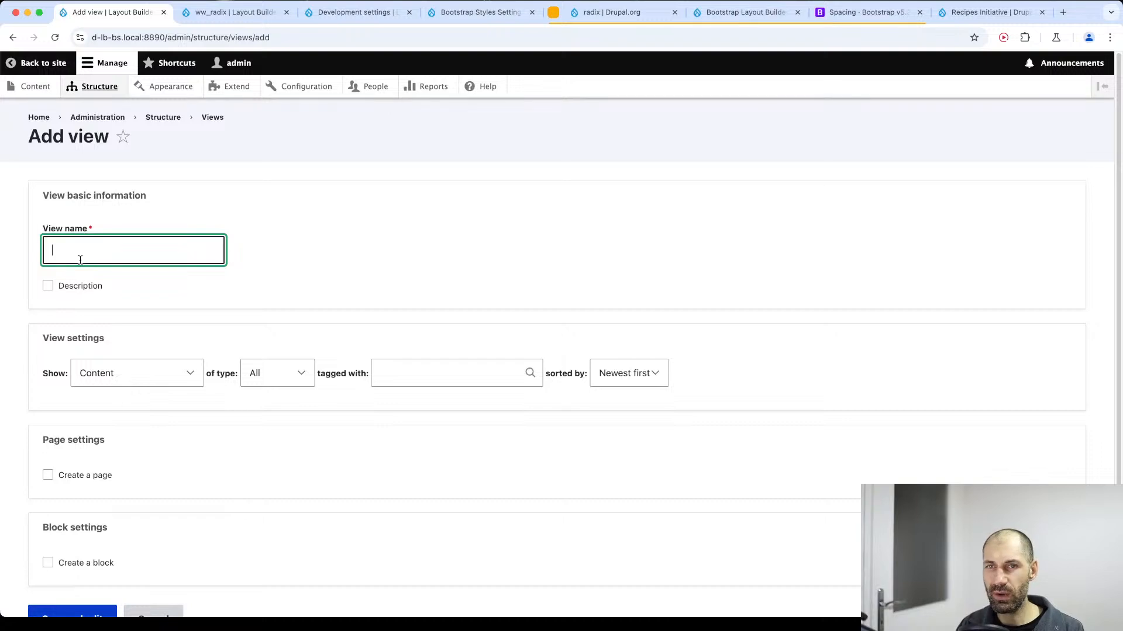
pyautogui.write('Latest article')
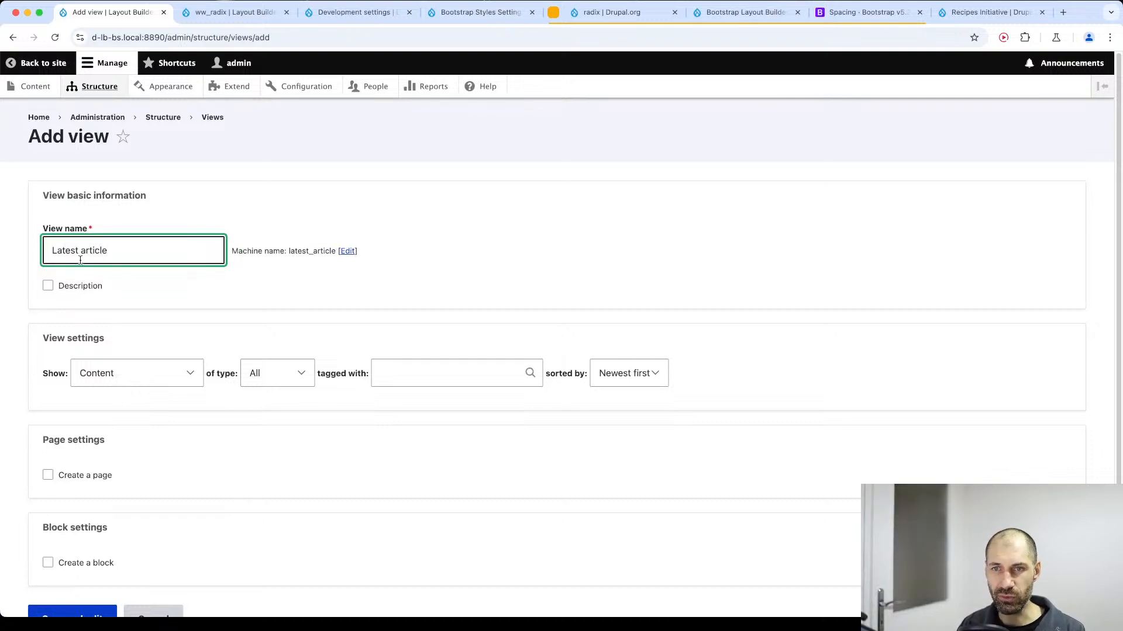
pyautogui.click(266, 373)
pyautogui.click(263, 388)
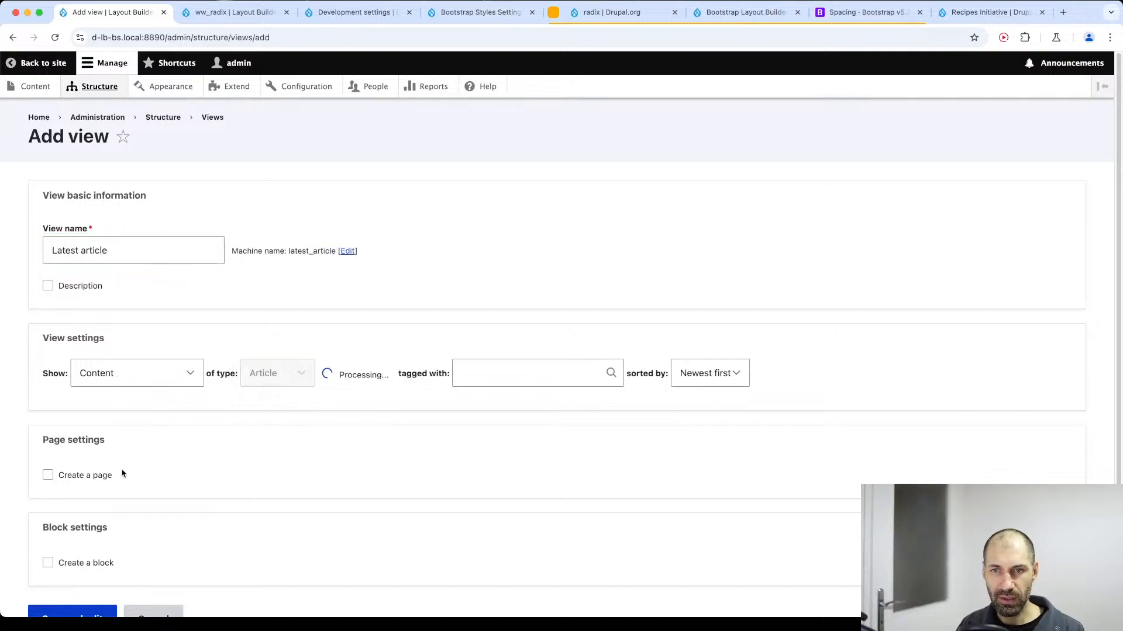
# Create a block for the view as an unformatted list of fields with 12 items per block, and save it for editing.
pyautogui.click(103, 564)
pyautogui.scroll(-5, 176, 562)
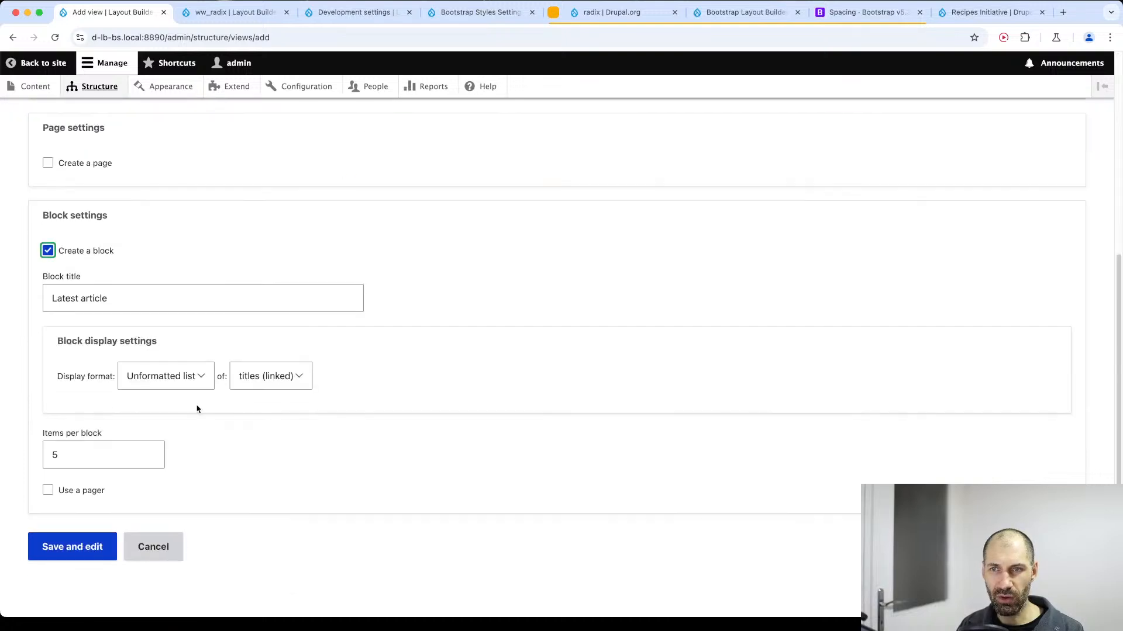
pyautogui.click(193, 376)
pyautogui.click(193, 376)
pyautogui.click(256, 377)
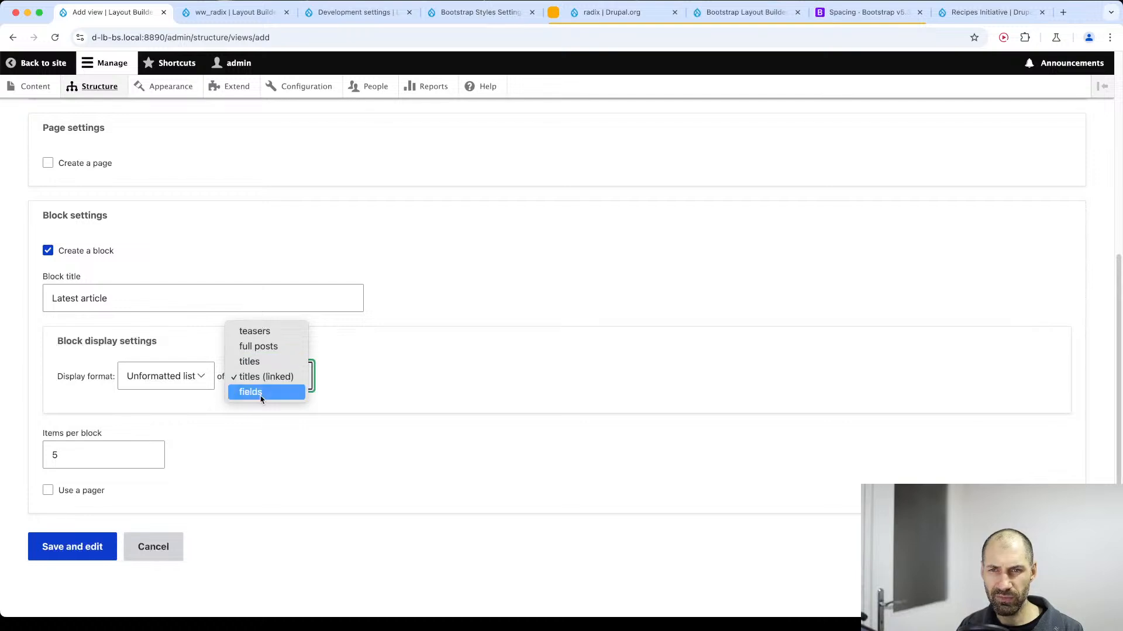
pyautogui.click(261, 391)
pyautogui.click(78, 454)
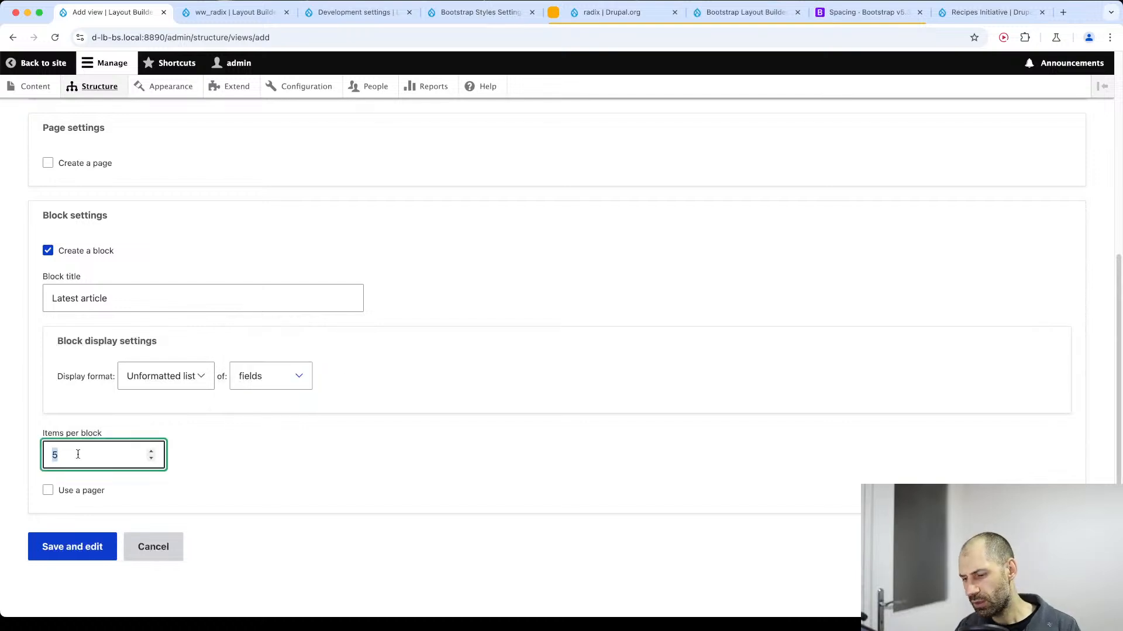
pyautogui.write('12')
pyautogui.click(70, 547)
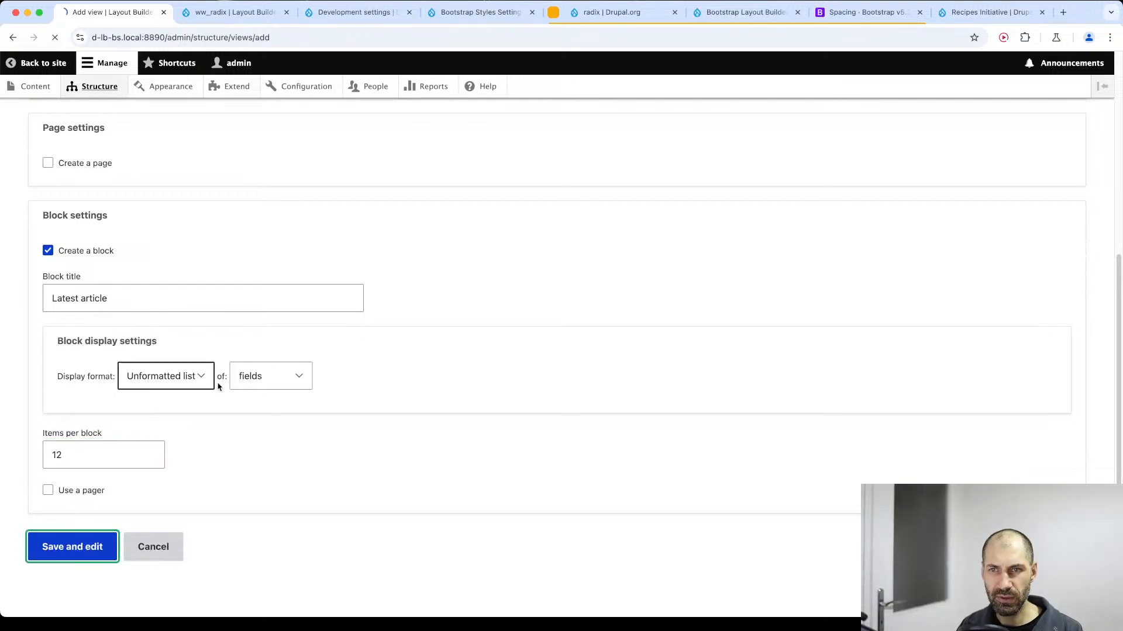
# Apply Fields as the block's row style and set its display format to Grid.
pyautogui.scroll(-3, 166, 444)
pyautogui.click(92, 358)
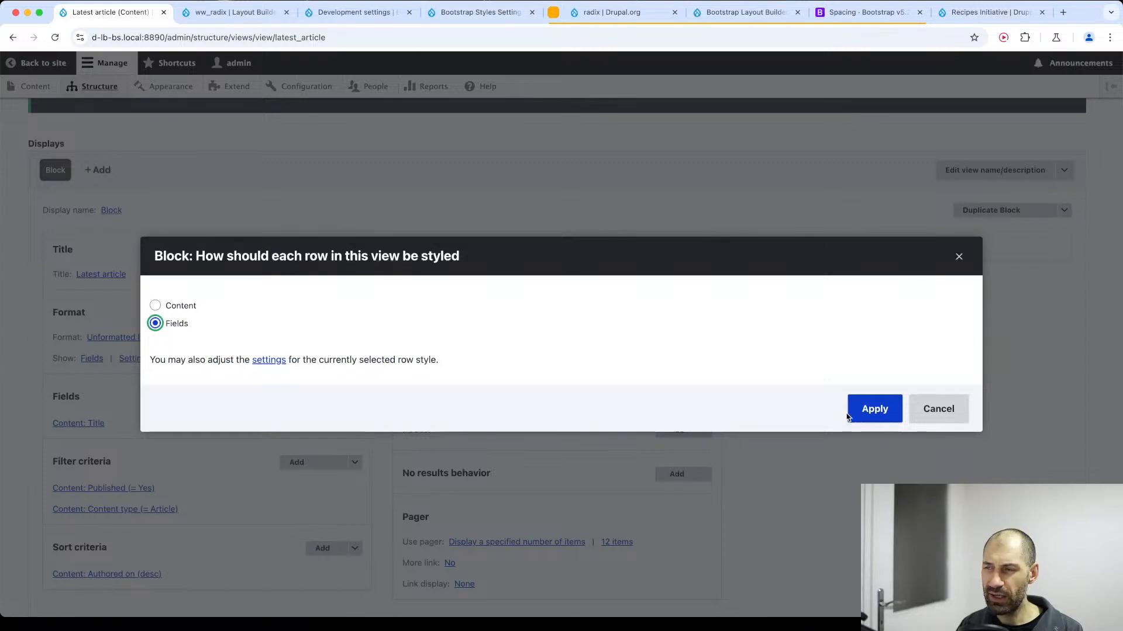
pyautogui.click(865, 416)
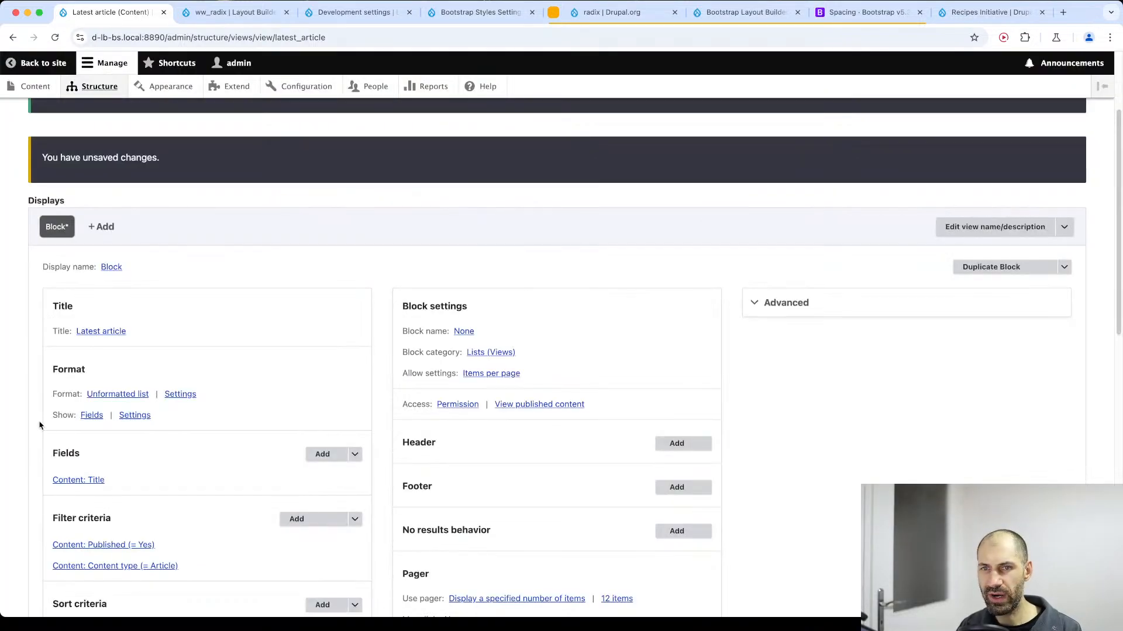
pyautogui.click(118, 394)
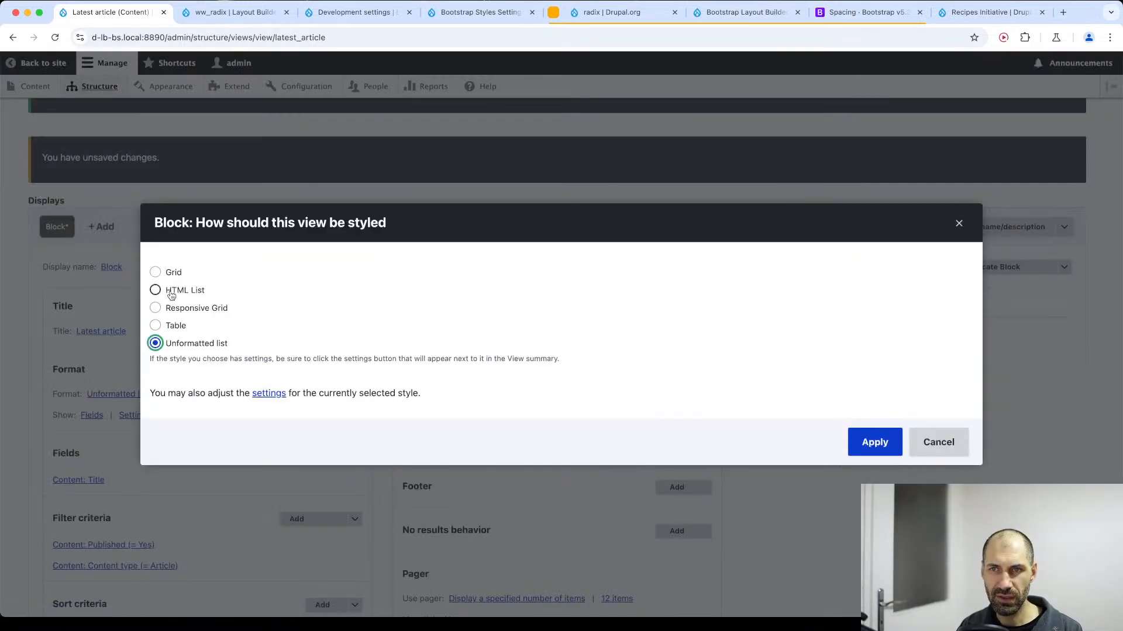
pyautogui.click(172, 272)
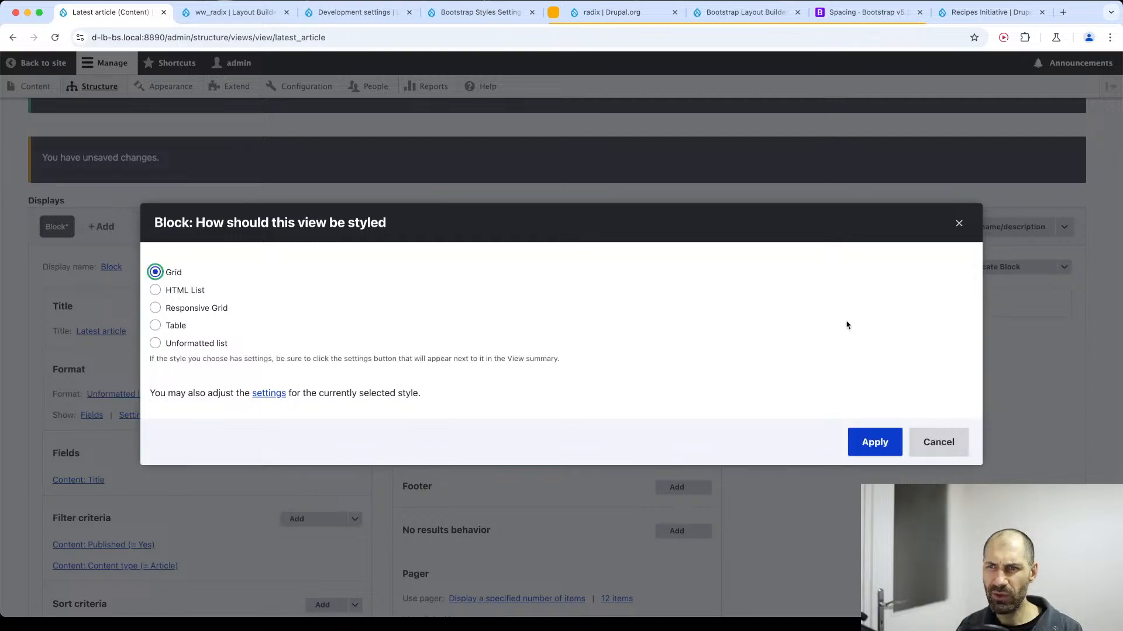
pyautogui.click(875, 441)
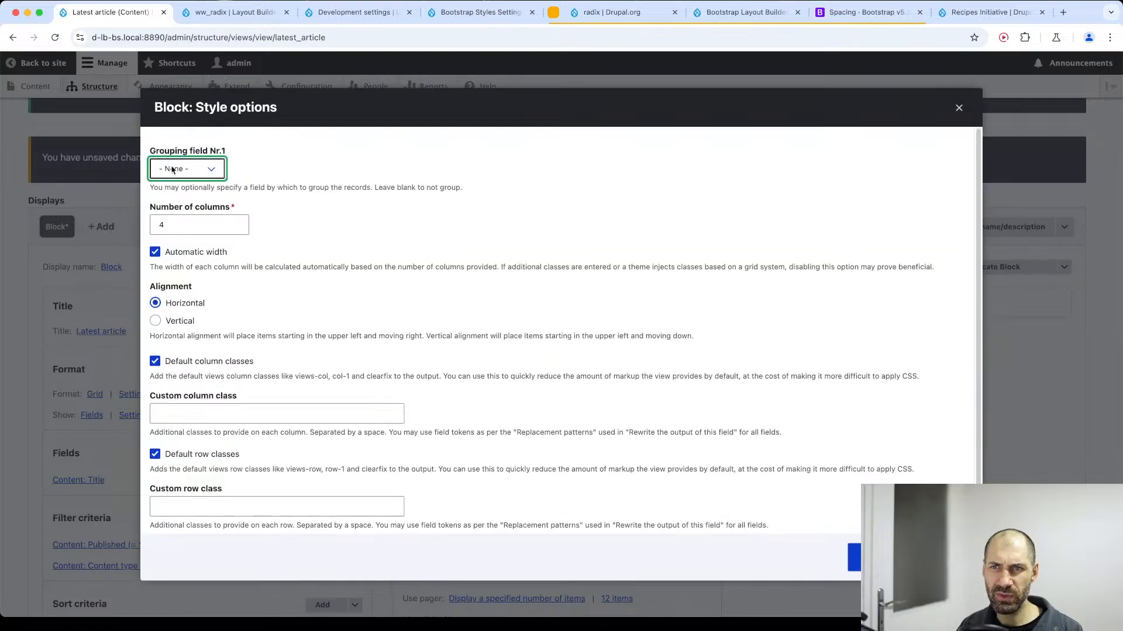
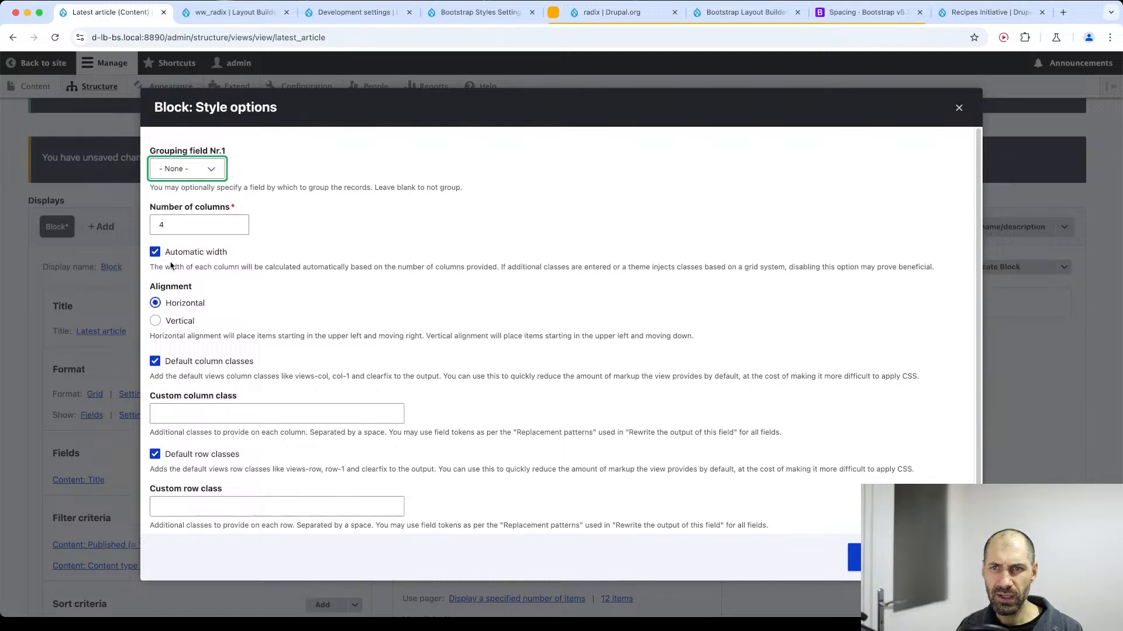
# Turn off automatic width, default column classes and default row classes in the block's grid style options, and apply them.
pyautogui.click(190, 253)
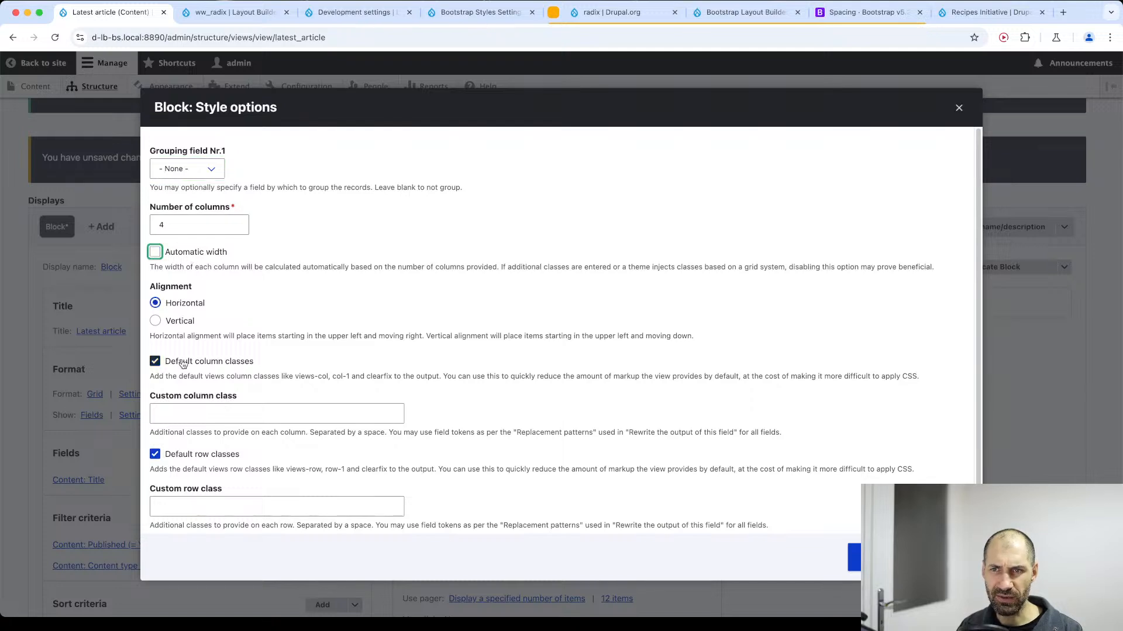
pyautogui.click(182, 361)
pyautogui.click(182, 454)
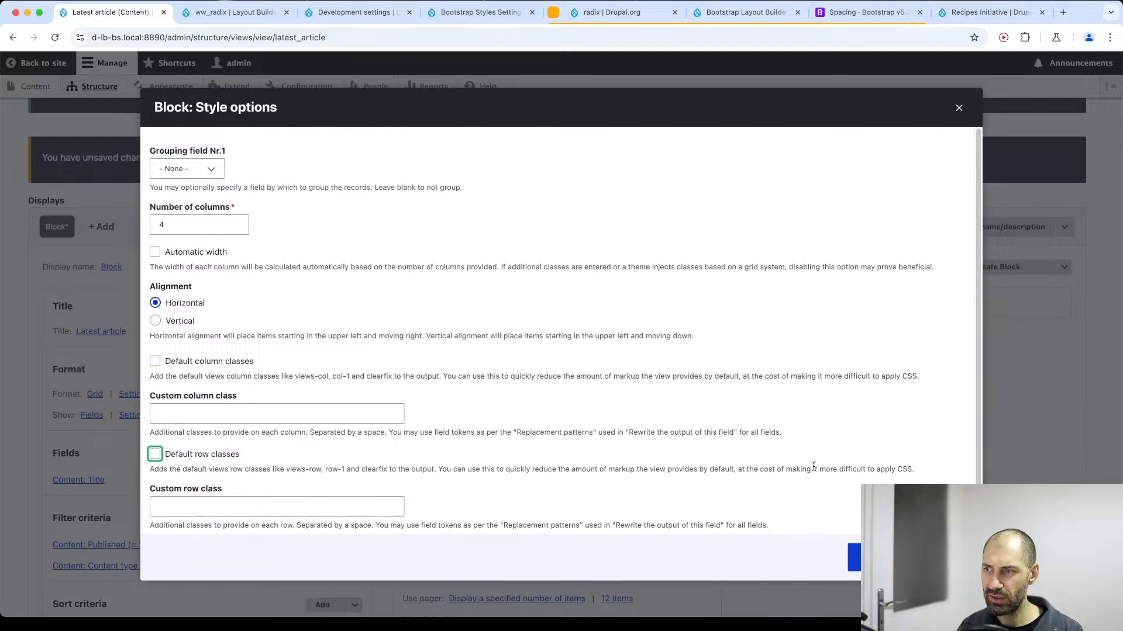
pyautogui.click(874, 557)
pyautogui.scroll(-10, 119, 380)
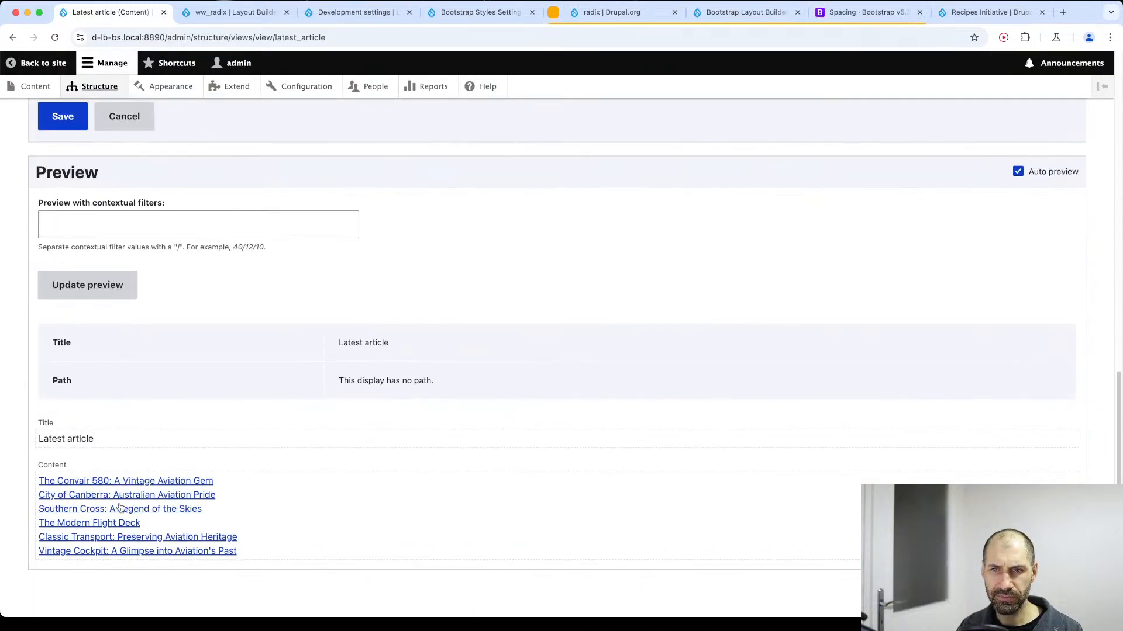
pyautogui.scroll(7, 114, 283)
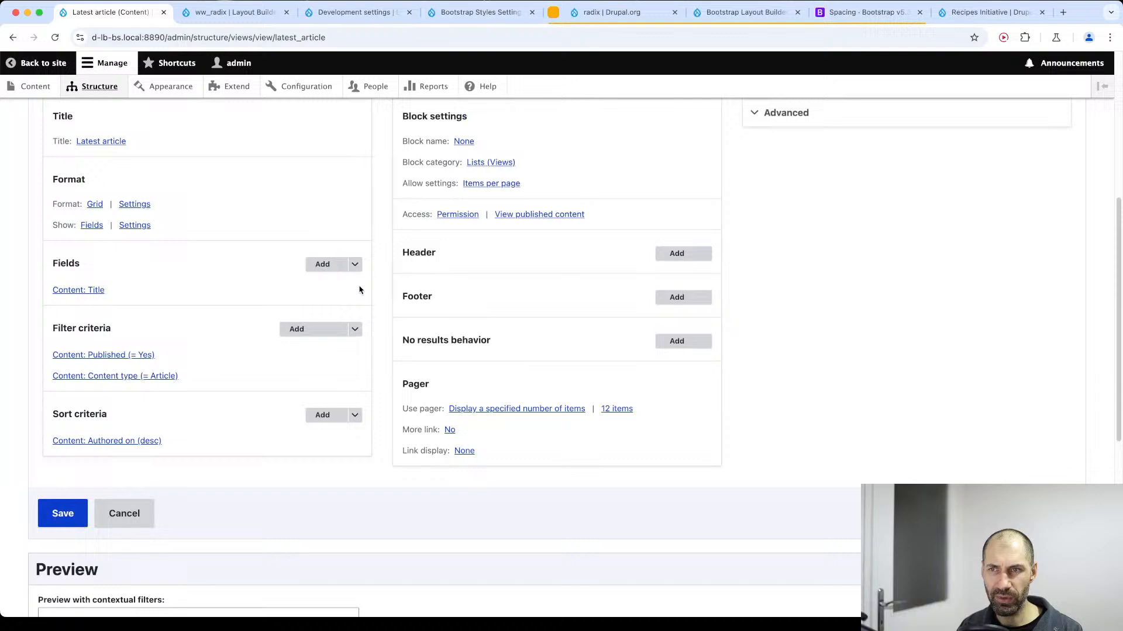
# Add the article's Feature content field to the view's fields.
pyautogui.click(325, 264)
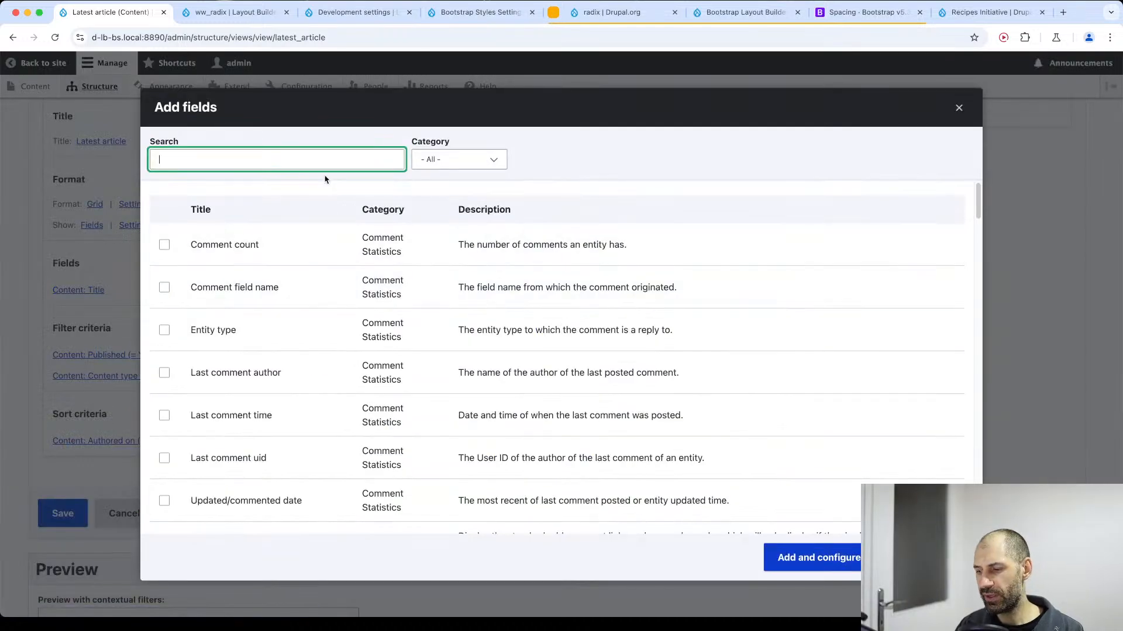
pyautogui.write('image')
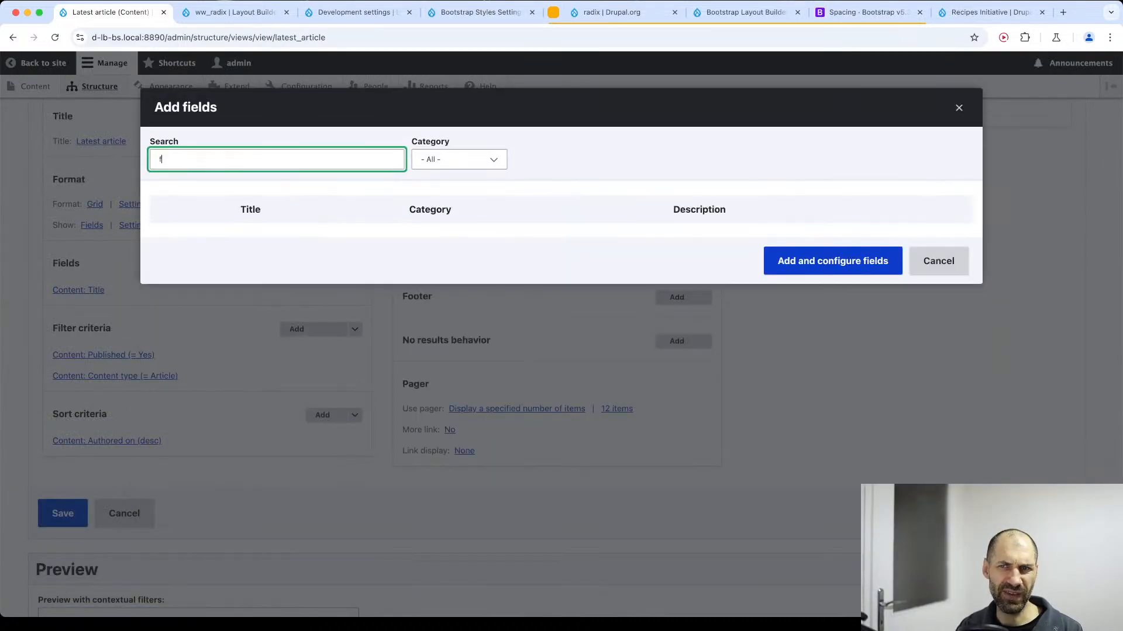
pyautogui.write('feature')
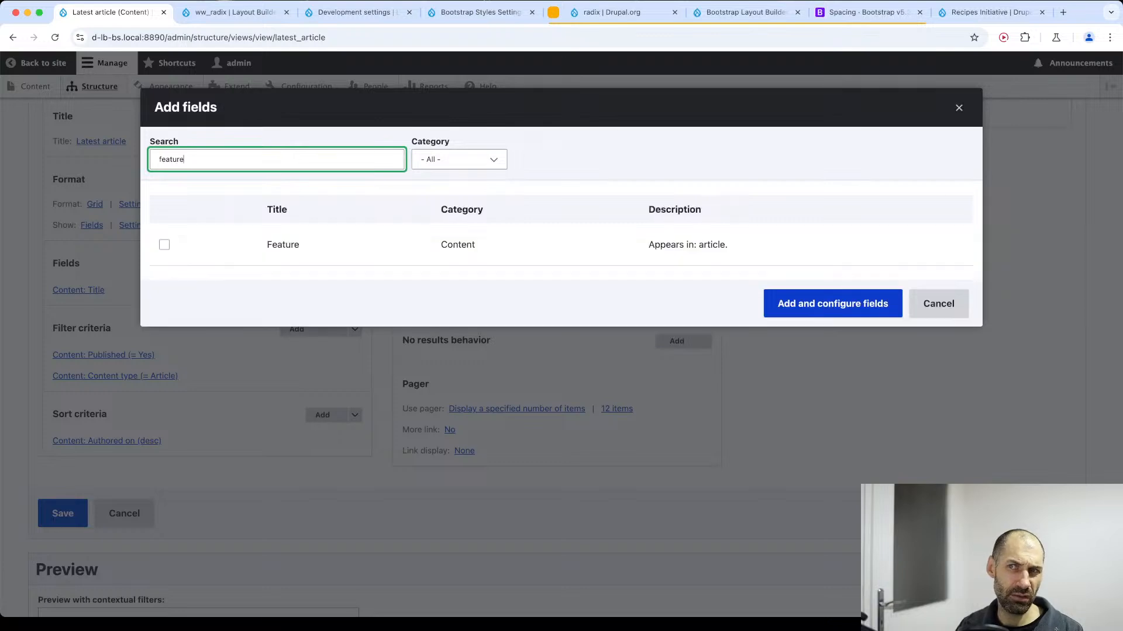
pyautogui.click(298, 244)
pyautogui.click(768, 292)
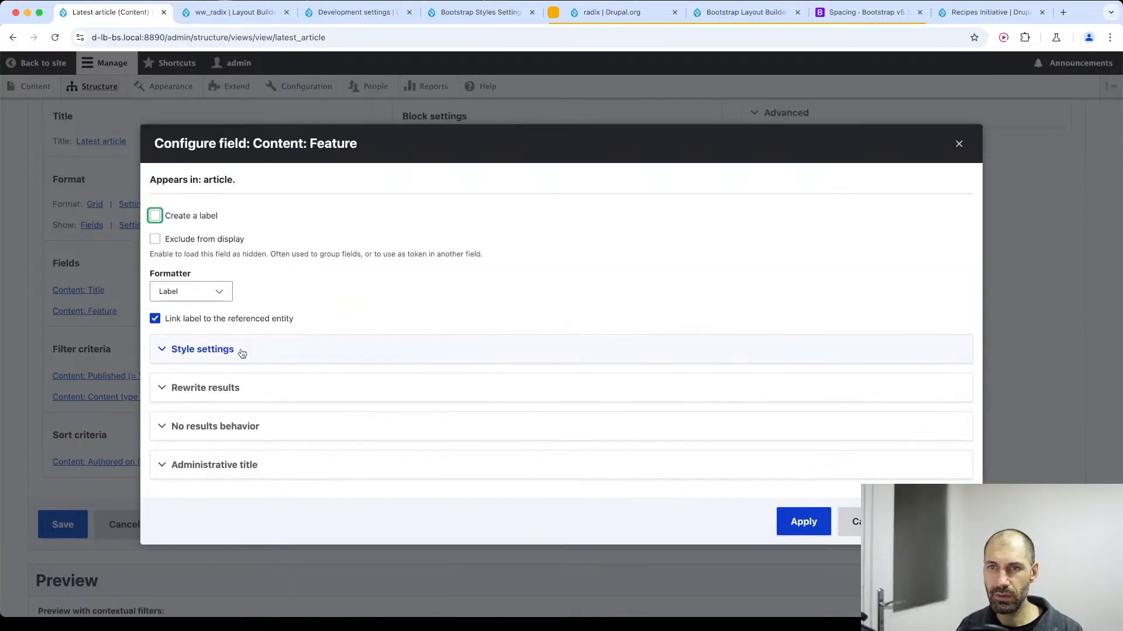
# Configure the Feature field with the Thumbnail formatter and the Medium (220×220) image style, and apply it.
pyautogui.click(240, 350)
pyautogui.click(241, 350)
pyautogui.click(190, 291)
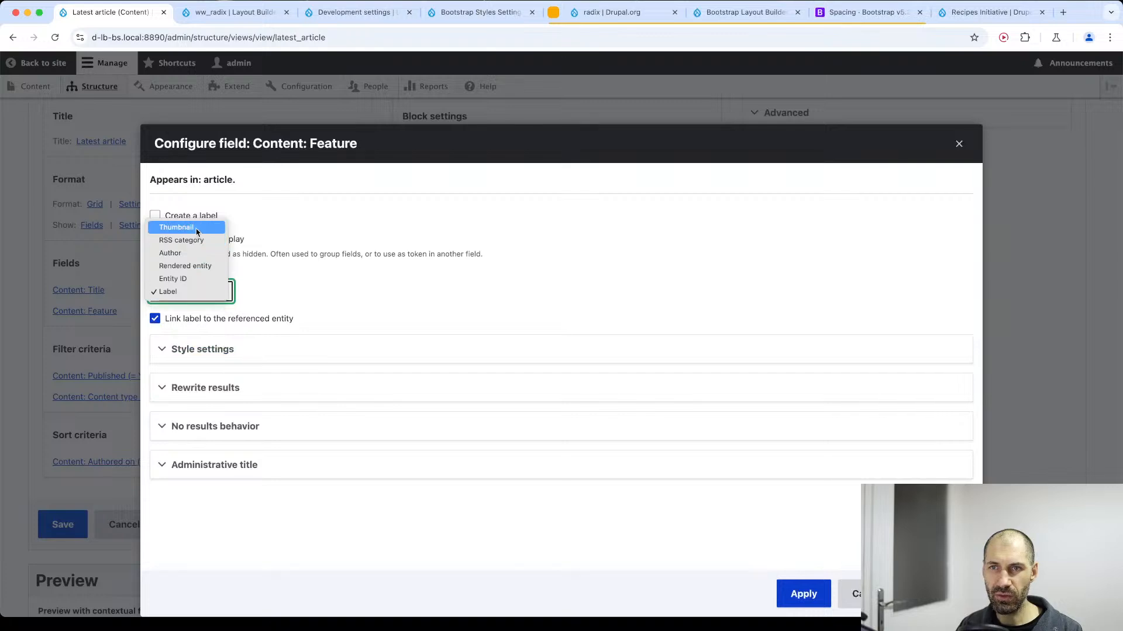
pyautogui.click(197, 227)
pyautogui.click(232, 305)
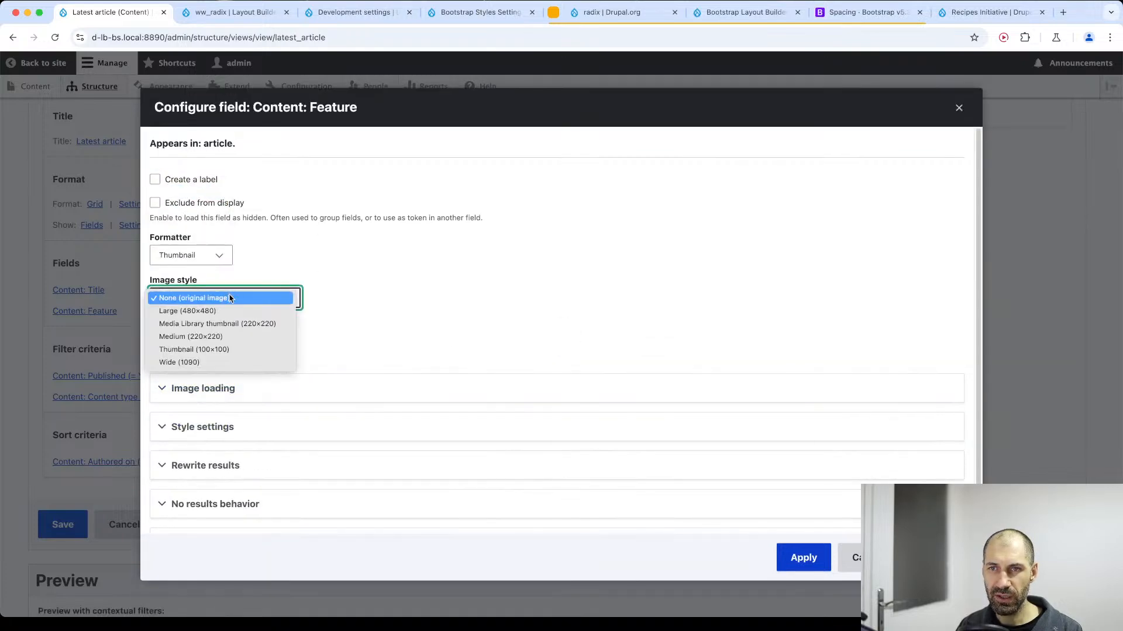
pyautogui.click(222, 336)
pyautogui.click(803, 558)
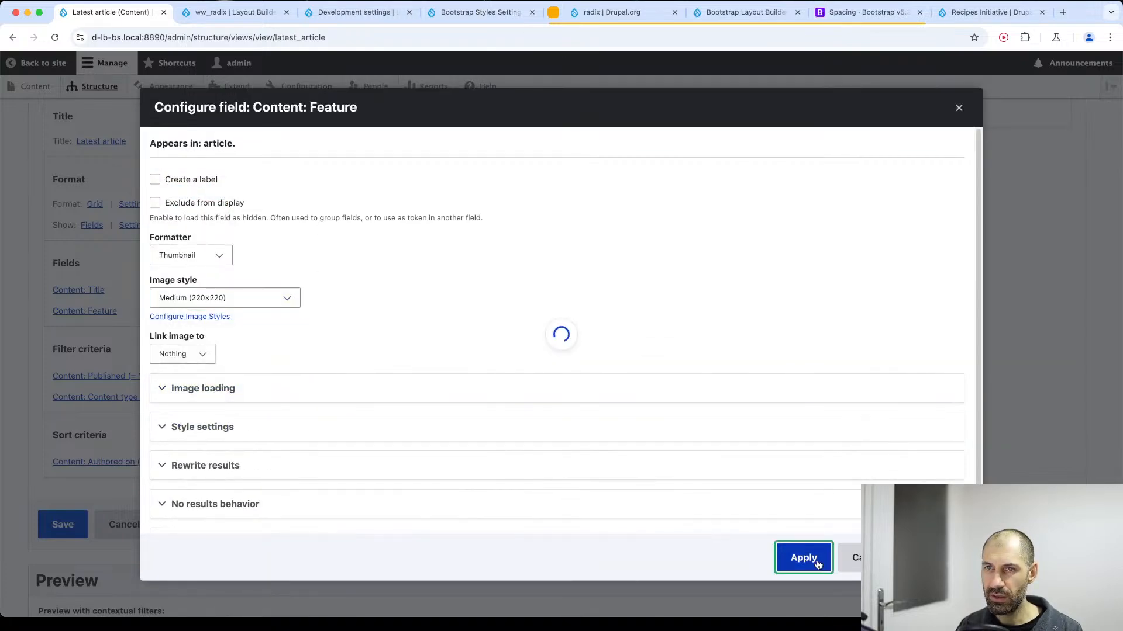
# Rearrange the view's fields so Feature comes before Title, and check the result in the preview.
pyautogui.scroll(-10, 244, 482)
pyautogui.scroll(8, 245, 483)
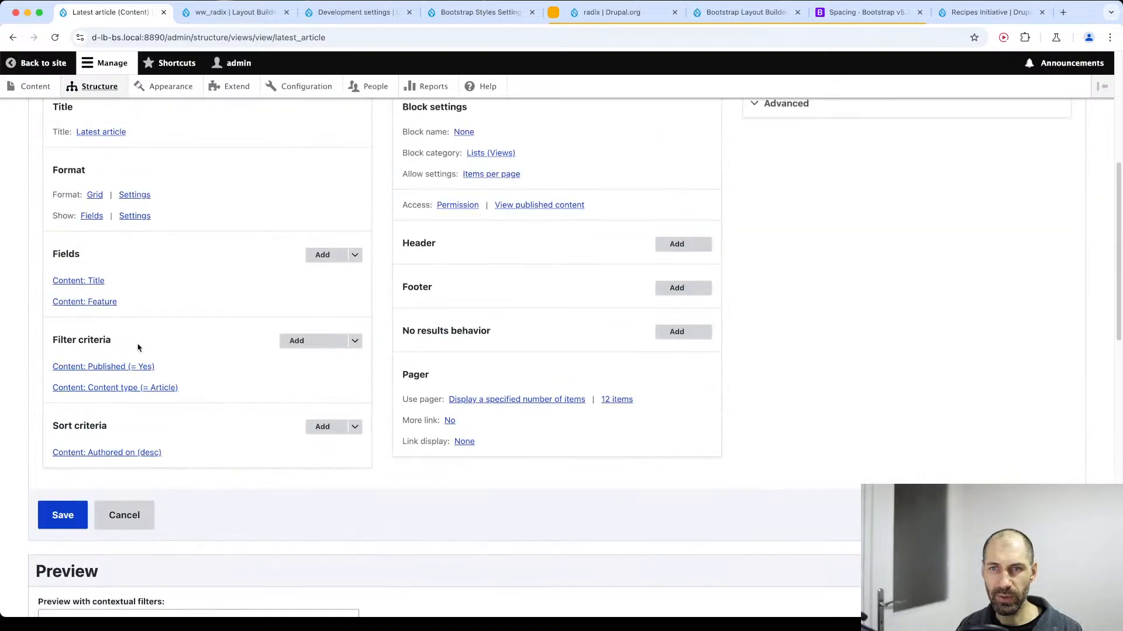
pyautogui.click(354, 254)
pyautogui.click(334, 271)
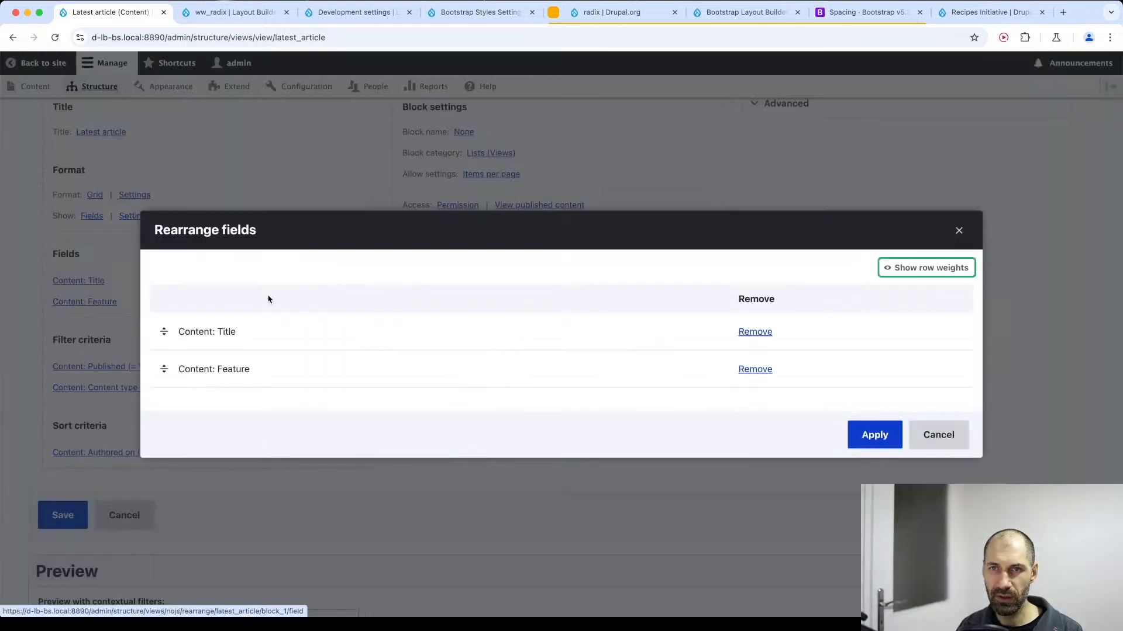
pyautogui.moveTo(165, 331); pyautogui.dragTo(170, 380)
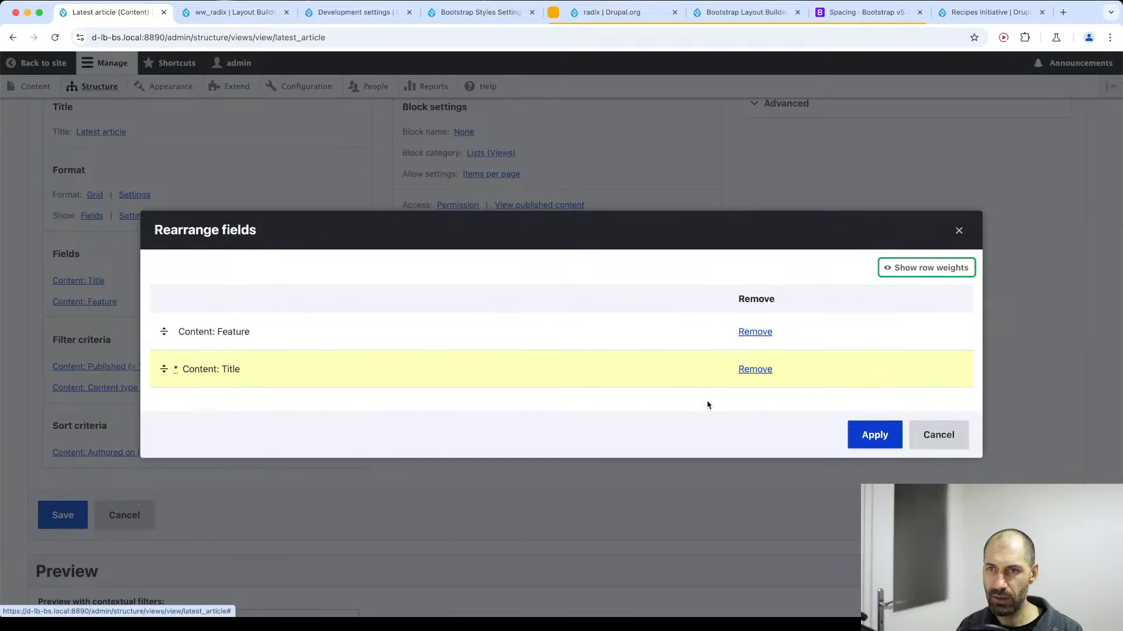
pyautogui.click(875, 436)
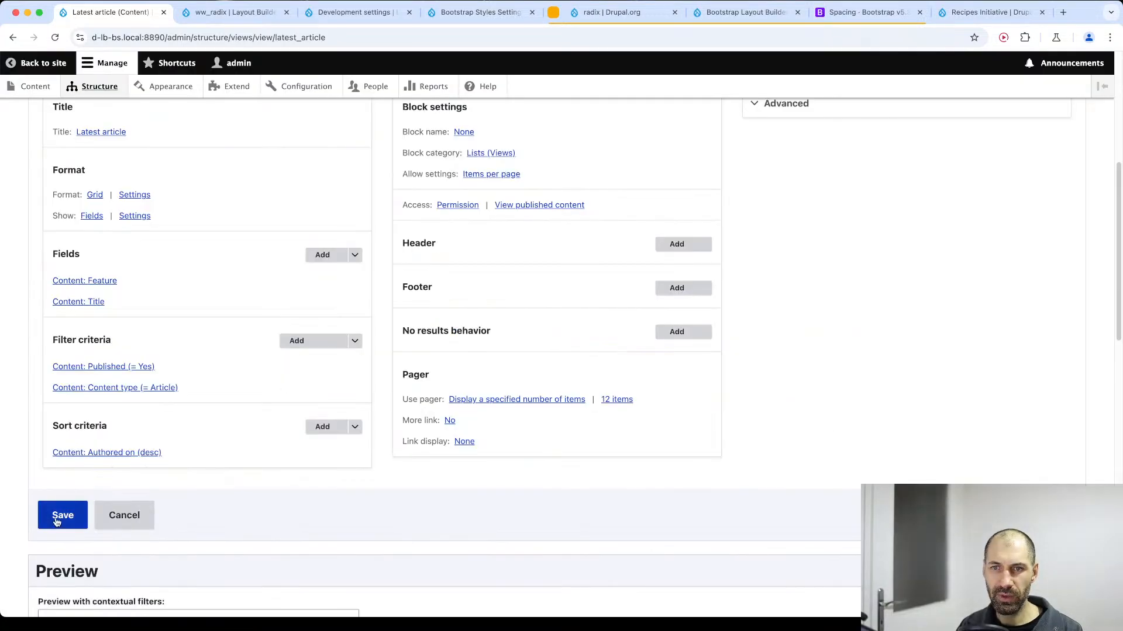
pyautogui.scroll(-8, 113, 351)
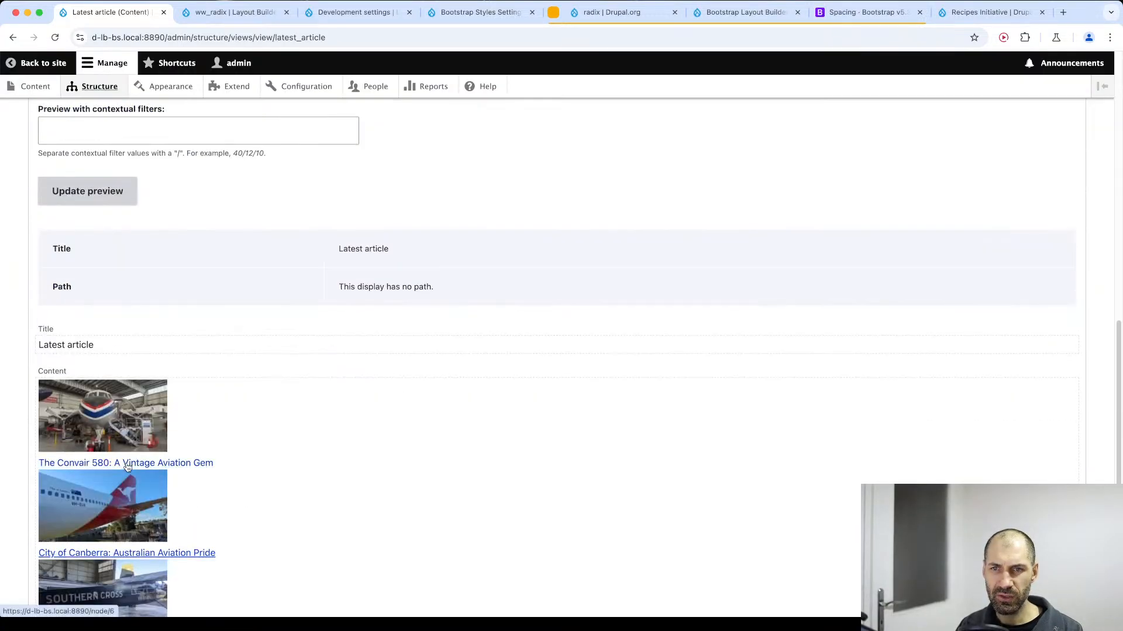
pyautogui.scroll(7, 113, 356)
pyautogui.click(307, 252)
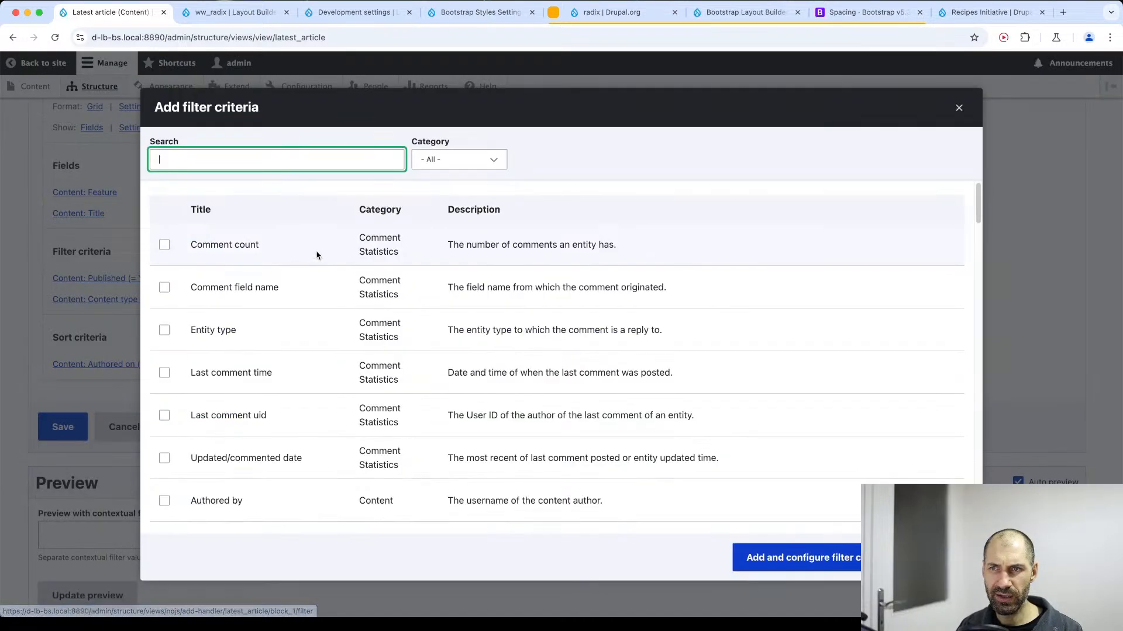
pyautogui.write('body')
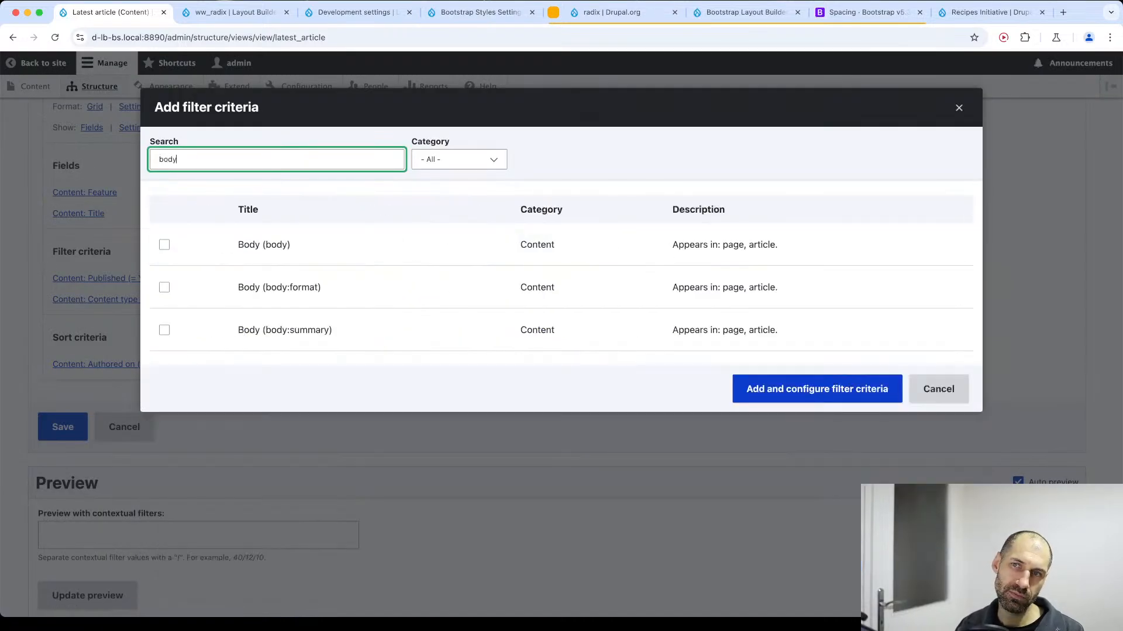
pyautogui.click(245, 246)
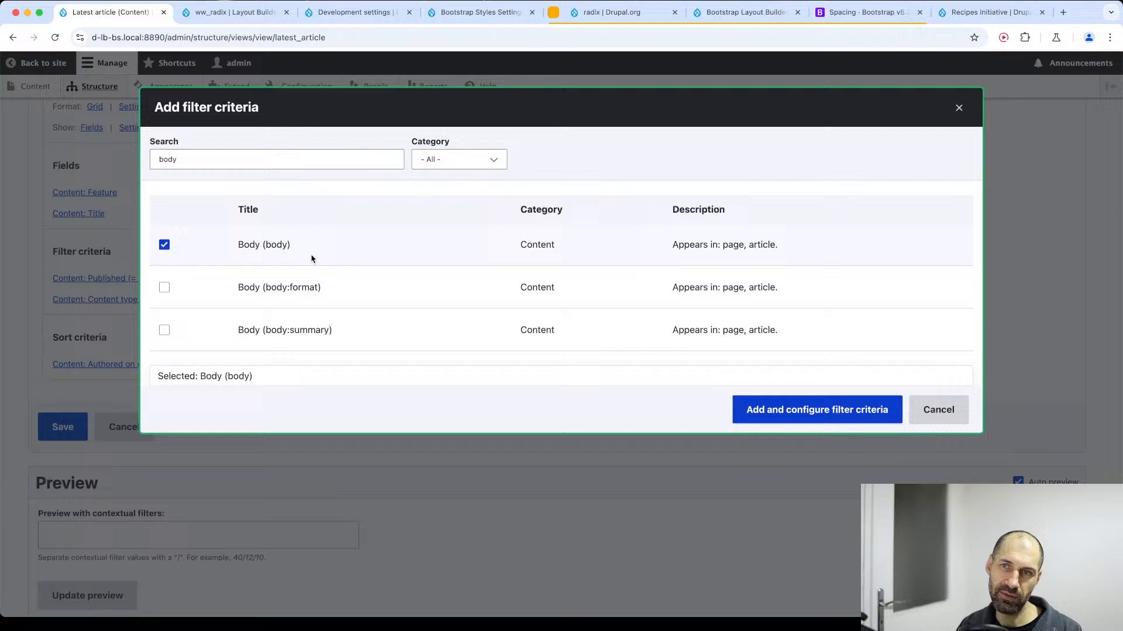
pyautogui.click(749, 411)
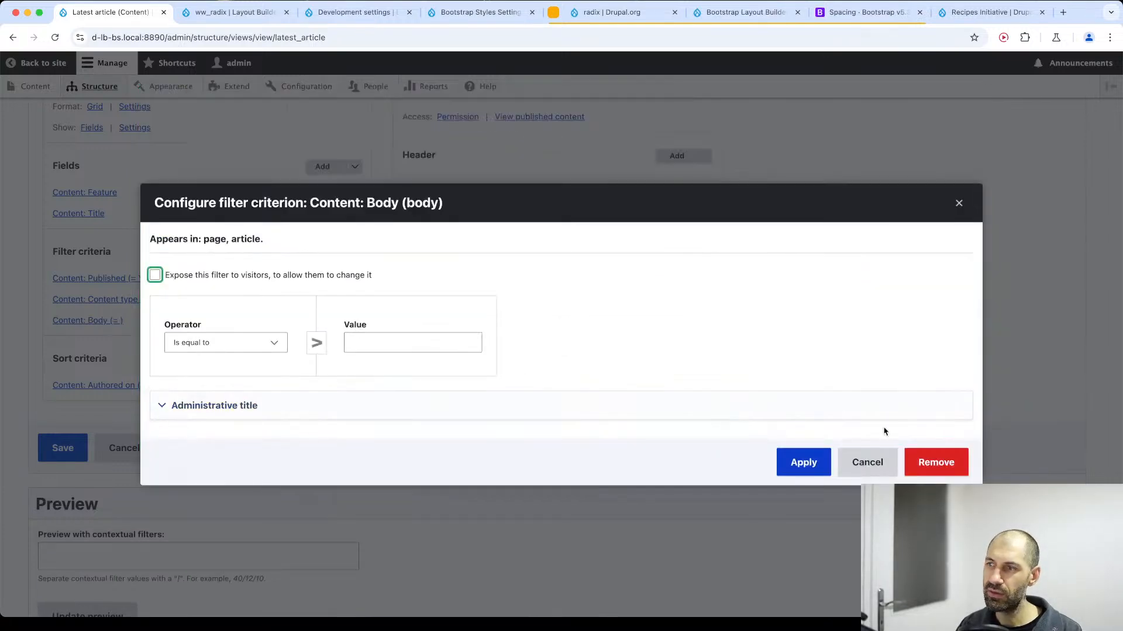
pyautogui.click(914, 463)
# Add the Body content field to the view's fields.
pyautogui.click(323, 166)
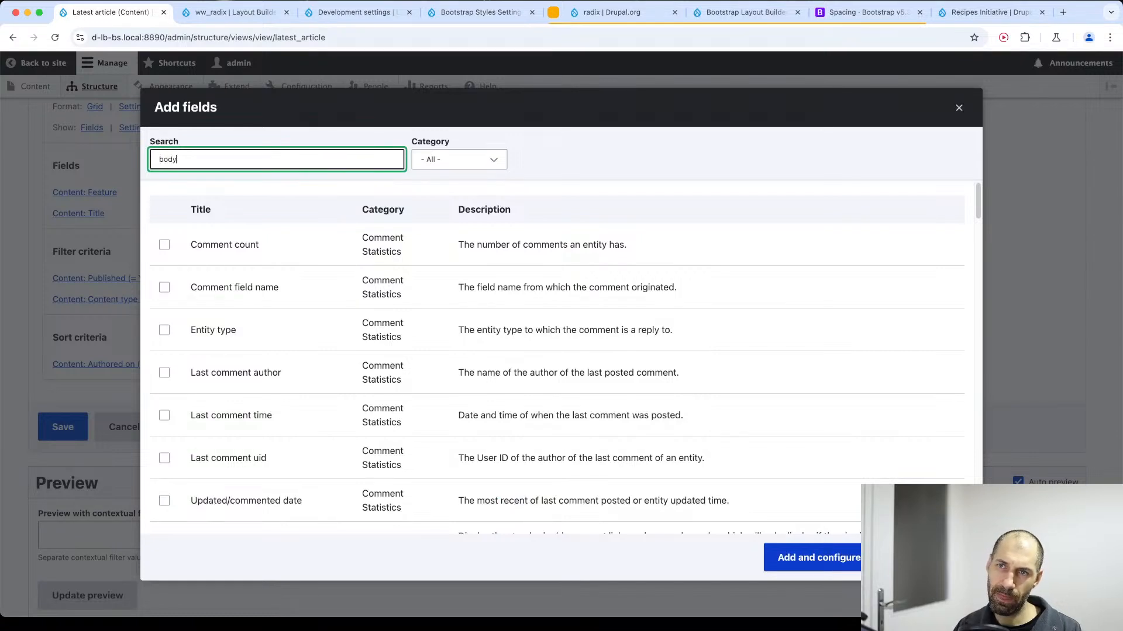
pyautogui.write('body')
pyautogui.click(313, 252)
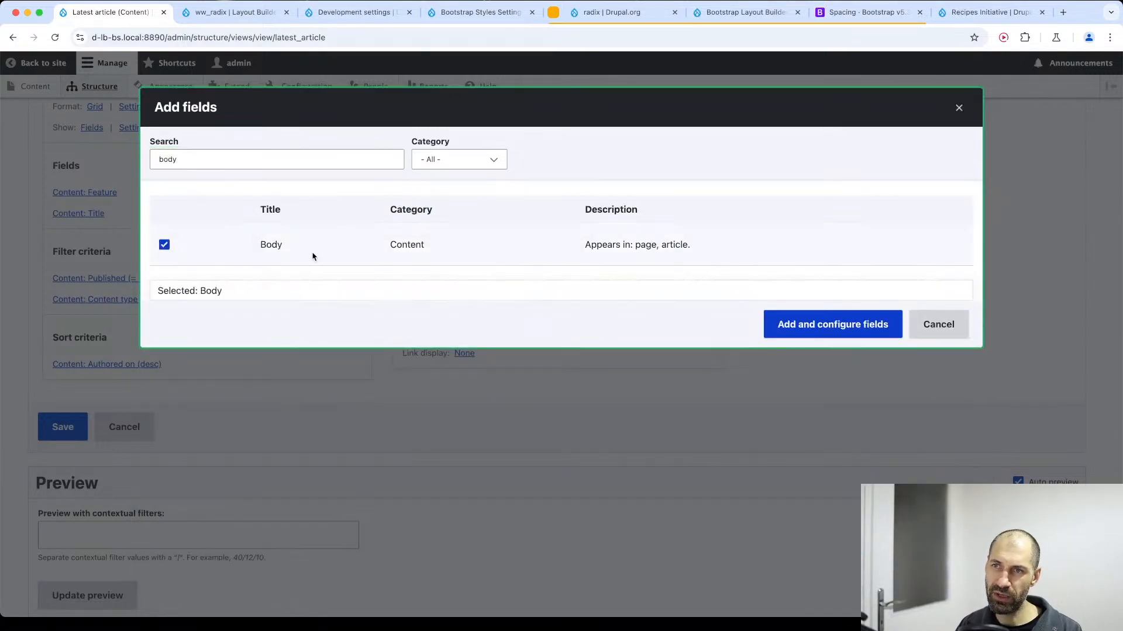
pyautogui.click(799, 331)
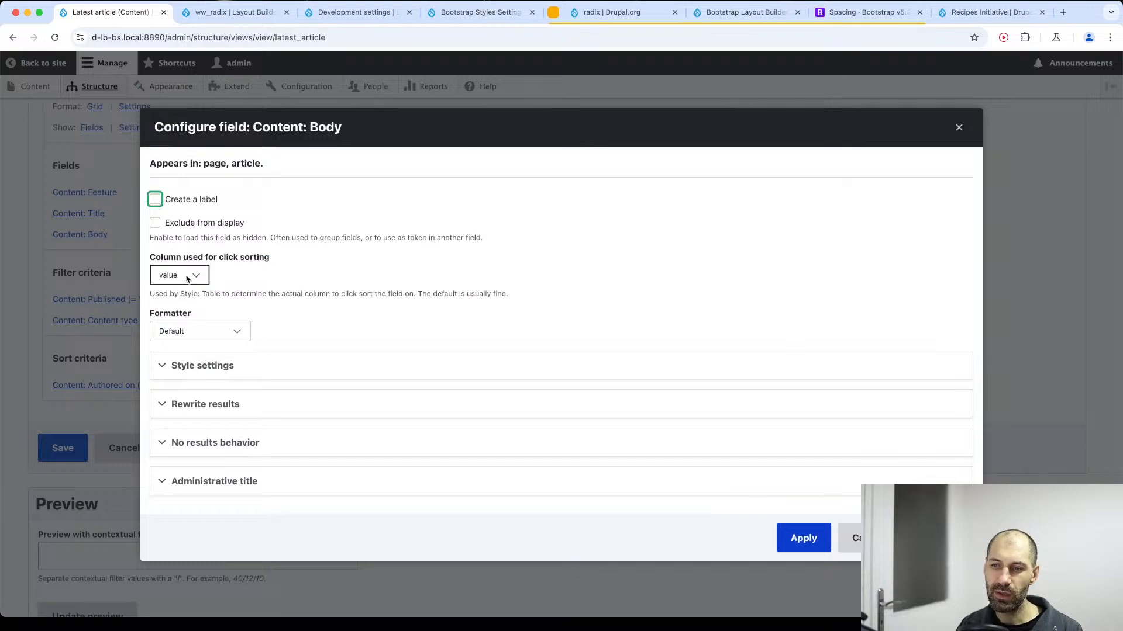
pyautogui.click(183, 275)
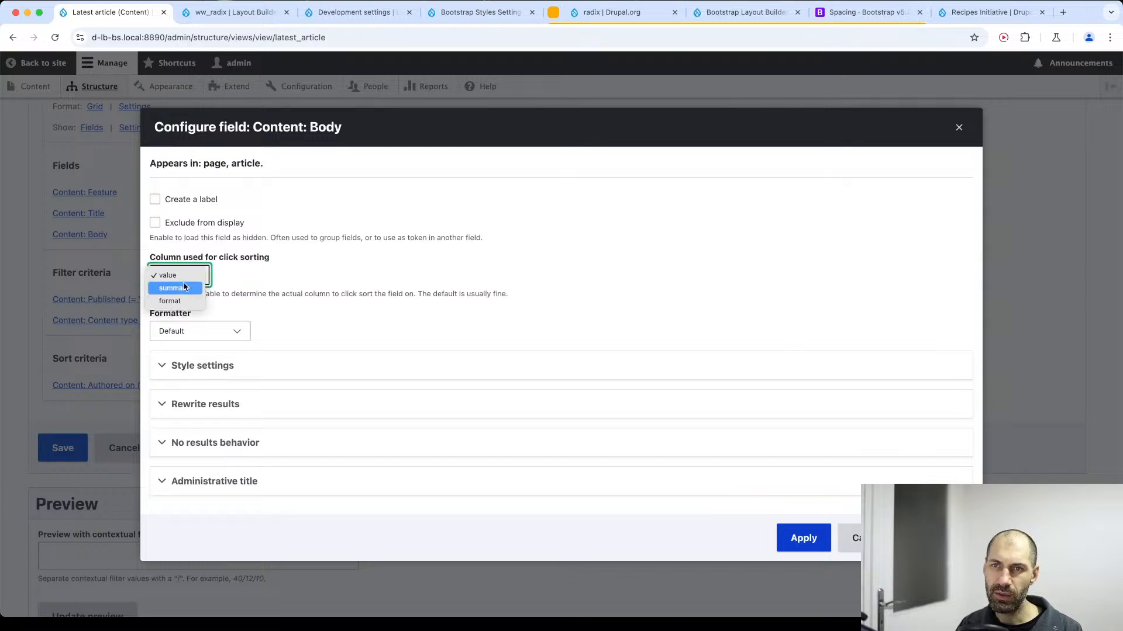
pyautogui.click(174, 286)
pyautogui.click(191, 331)
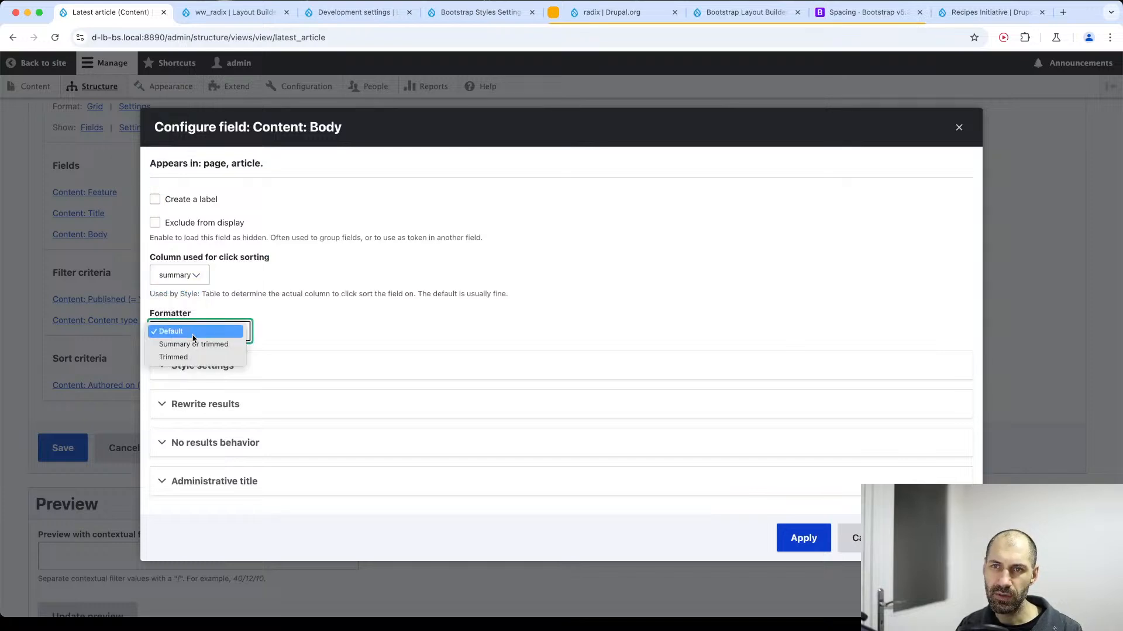
pyautogui.click(186, 280)
pyautogui.click(183, 274)
pyautogui.click(174, 258)
# Set the Body field's formatter to Trimmed with a limit of 200 characters, and apply it.
pyautogui.click(201, 333)
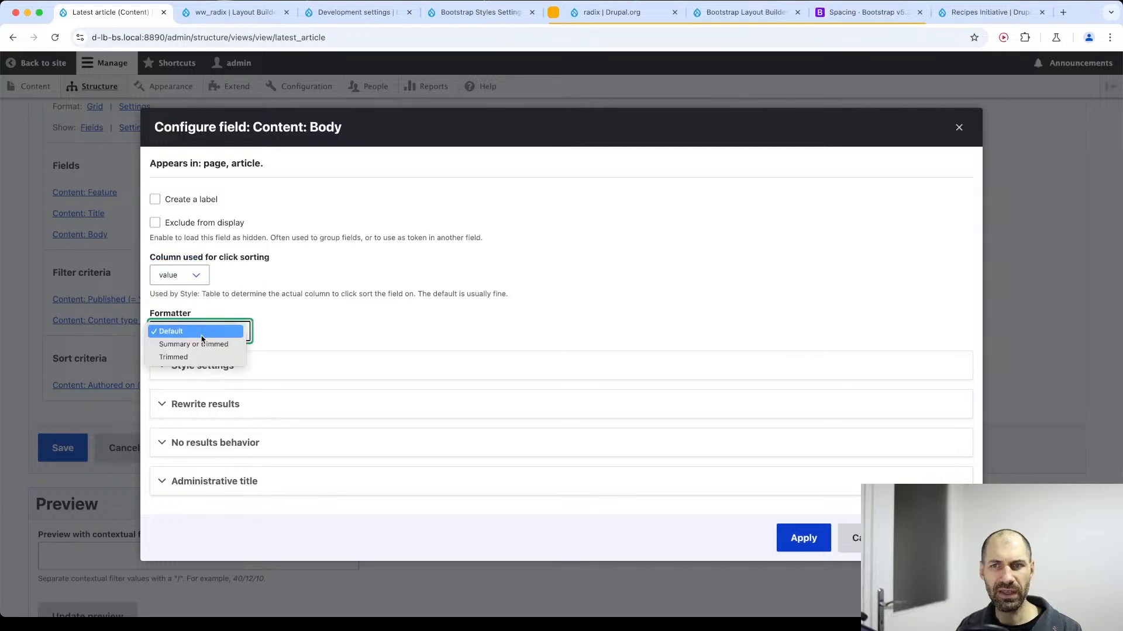
pyautogui.click(201, 357)
pyautogui.click(220, 353)
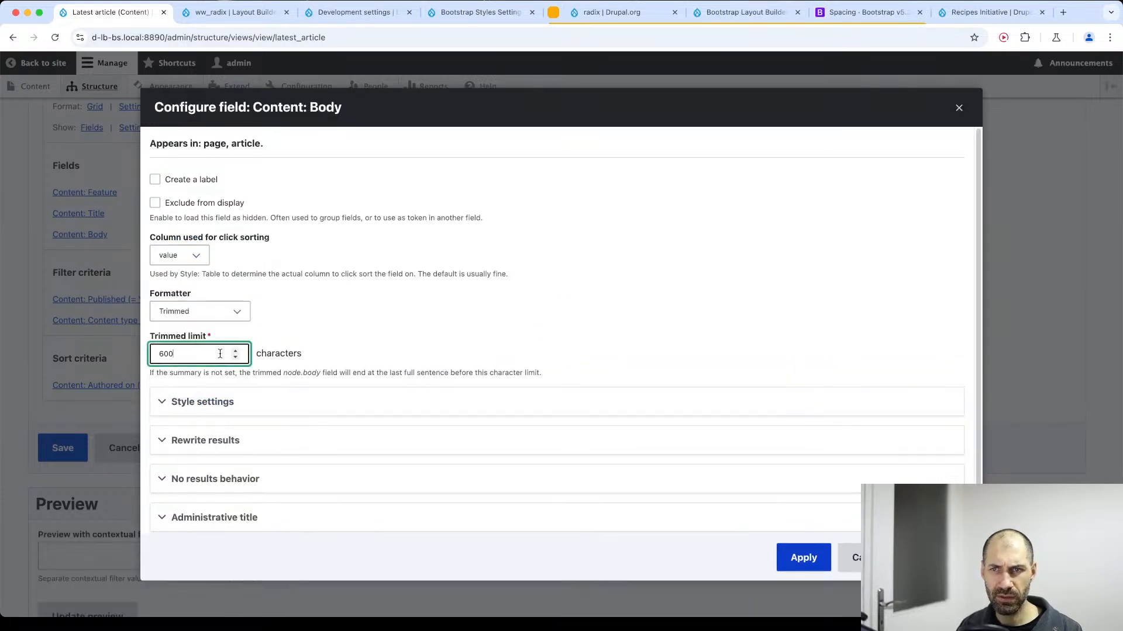
pyautogui.write('20')
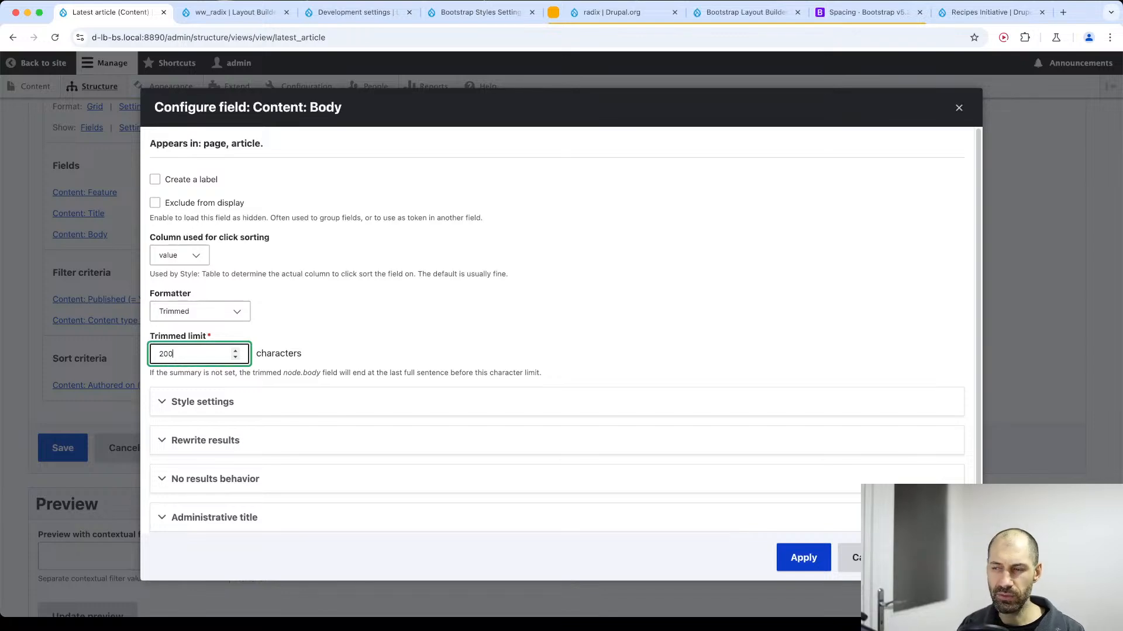
pyautogui.write('0')
pyautogui.click(779, 561)
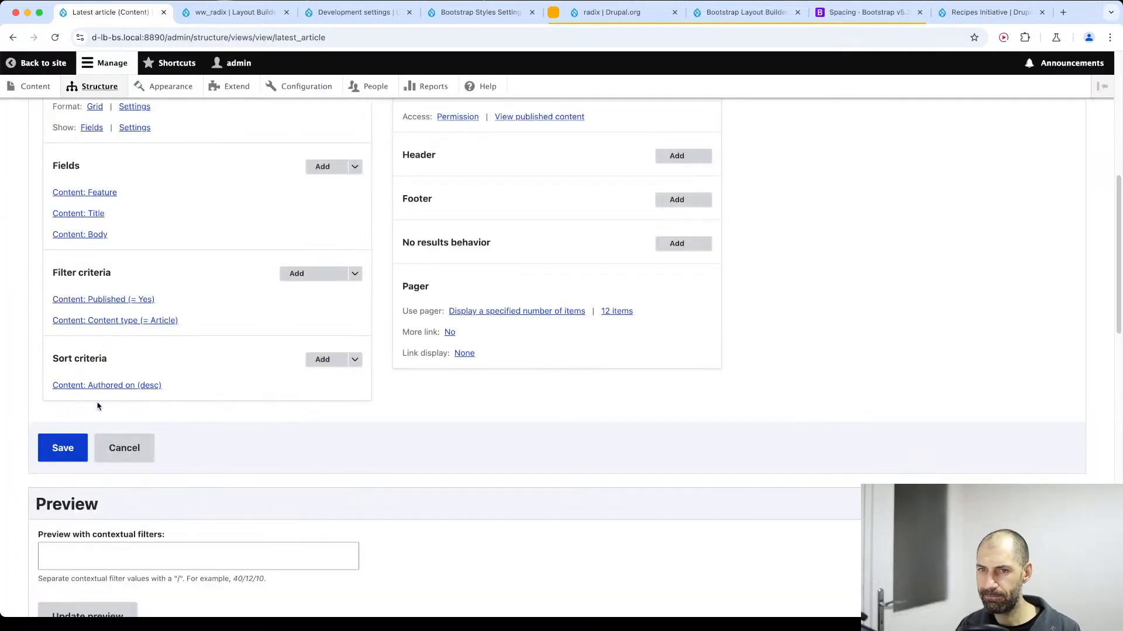
# Save the Latest article view and review the image, title and trimmed body of the articles in its preview.
pyautogui.click(62, 449)
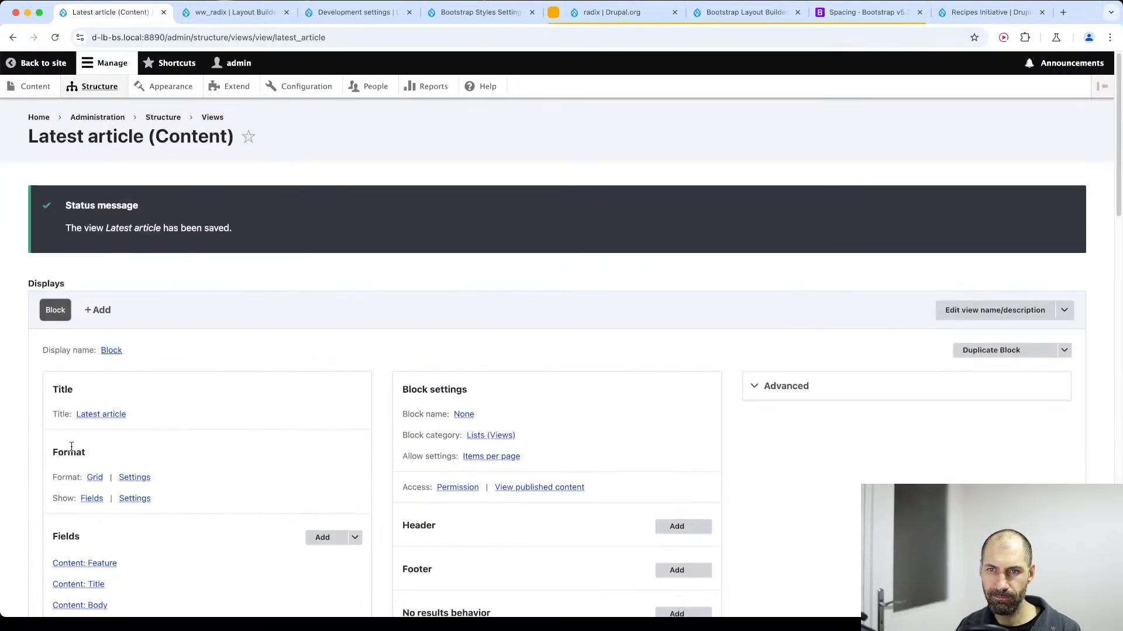
pyautogui.scroll(-10, 72, 451)
pyautogui.moveTo(527, 381); pyautogui.dragTo(32, 360)
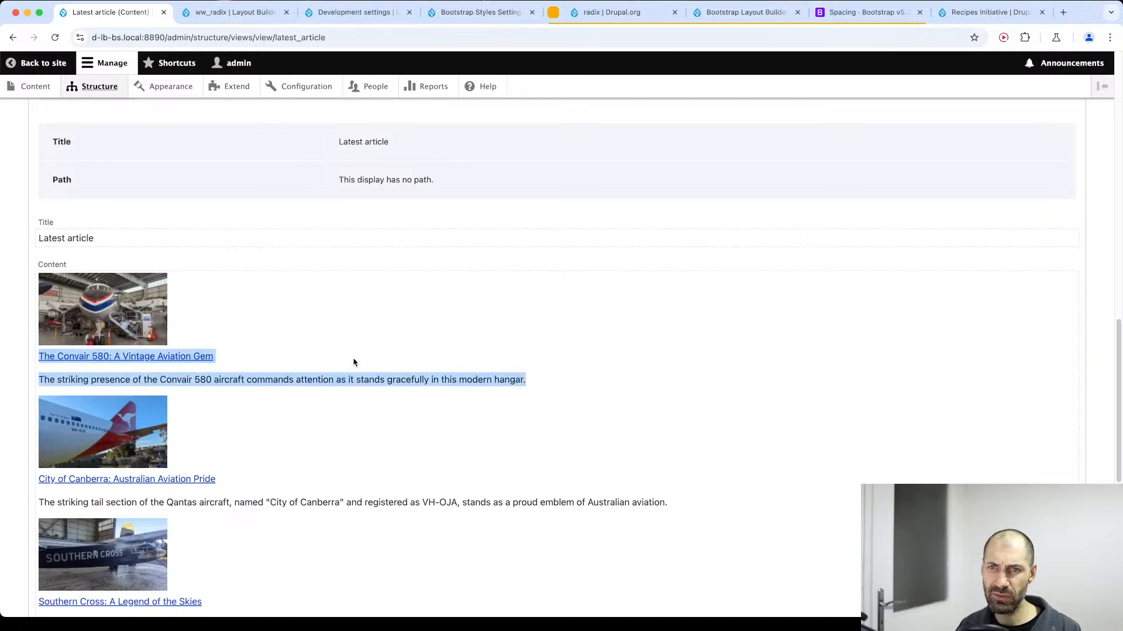
pyautogui.scroll(-8, 353, 363)
pyautogui.scroll(15, 353, 361)
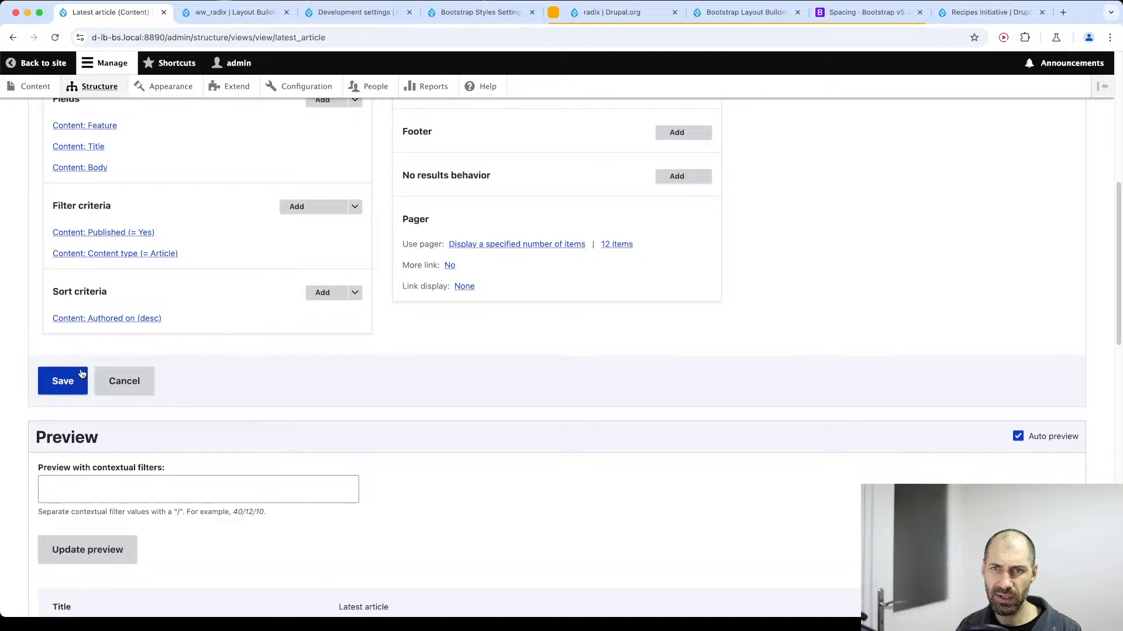
pyautogui.click(79, 382)
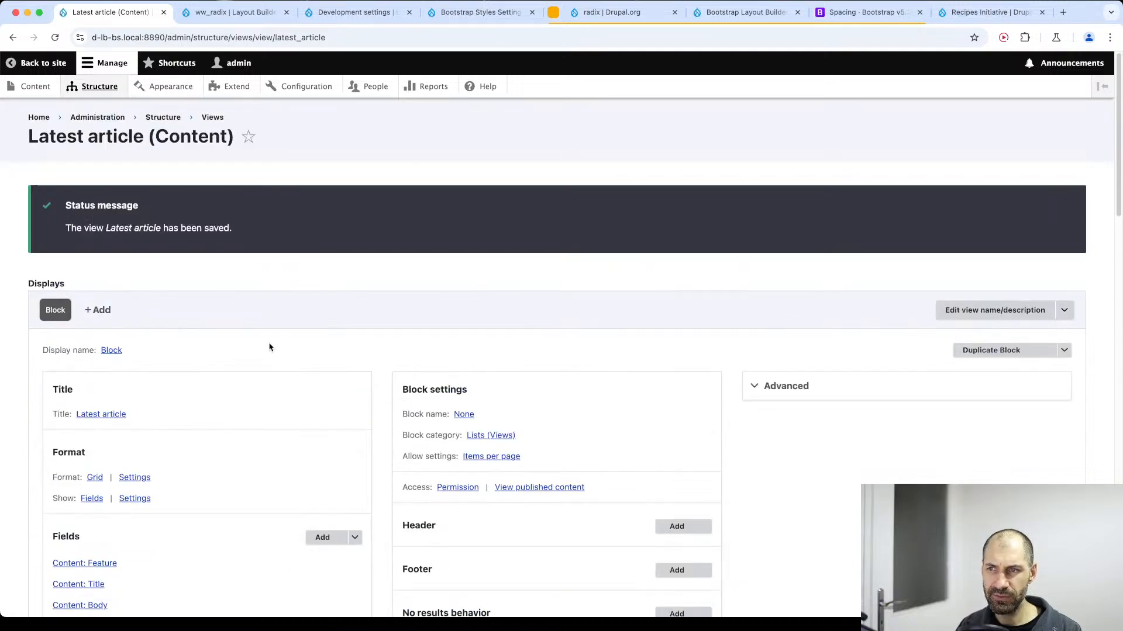
# Open the site's Content administration list in a new browser tab and switch to it.
pyautogui.keyDown('super'); pyautogui.click(35, 86); pyautogui.keyUp('super')
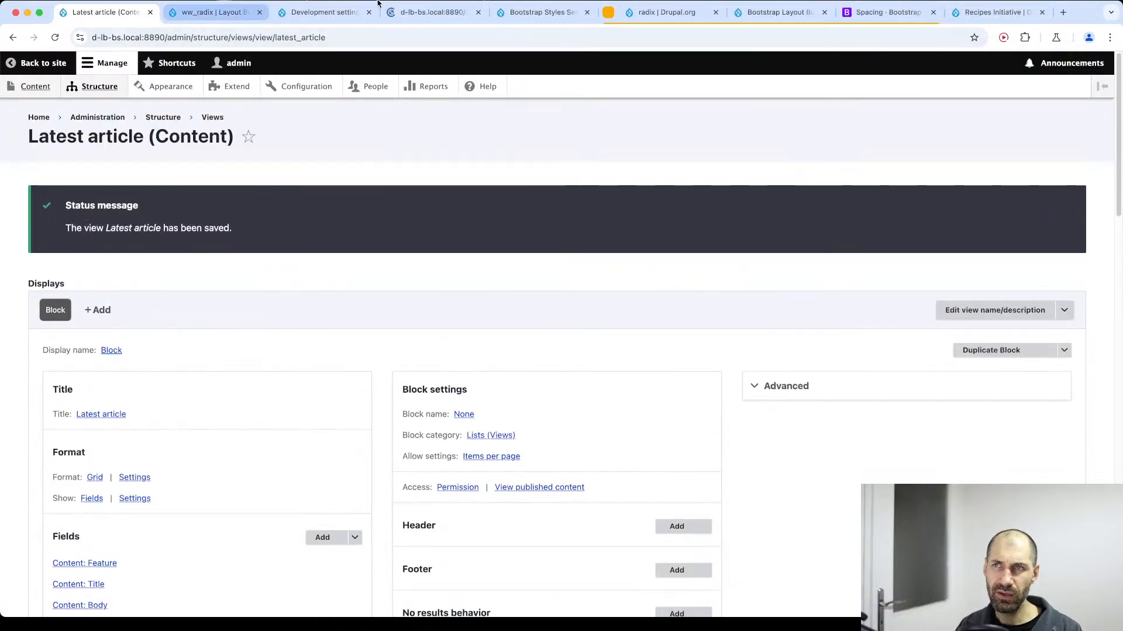
pyautogui.click(234, 13)
pyautogui.click(369, 12)
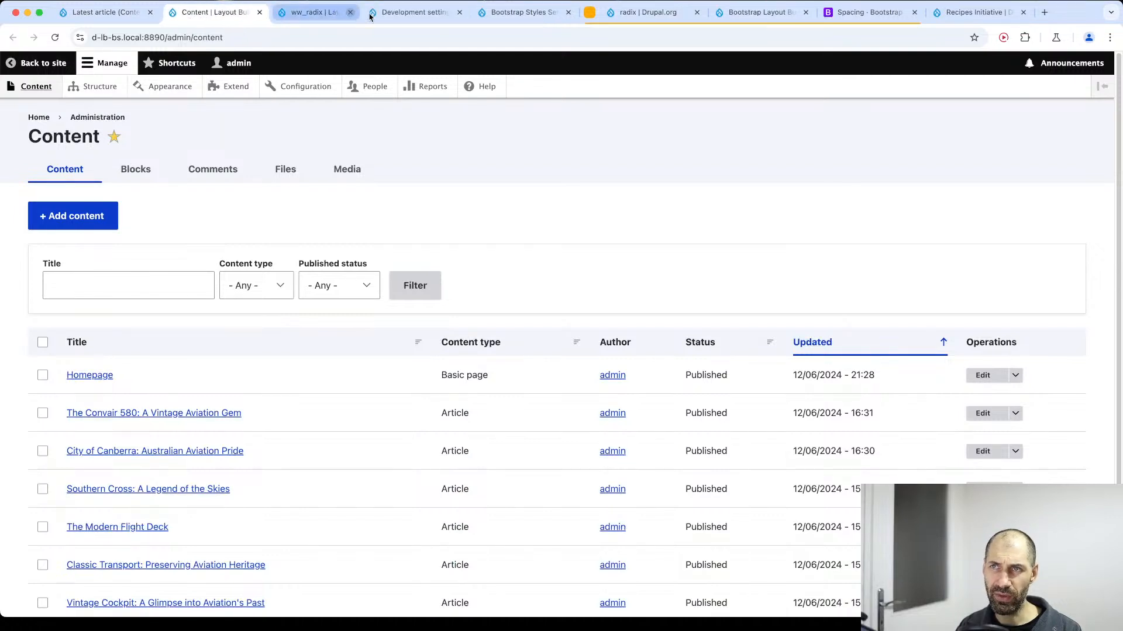
# Close the ww_radix, Development settings and Bootstrap Styles browser tabs, and open the Homepage's layout for editing.
pyautogui.click(369, 13)
pyautogui.click(369, 12)
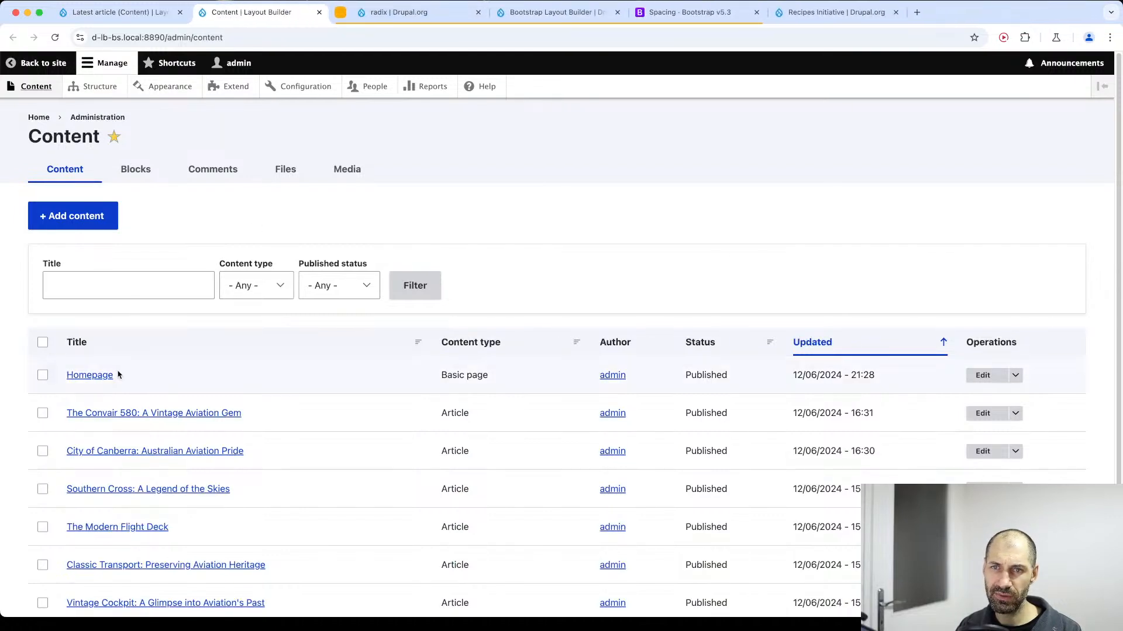
pyautogui.click(82, 374)
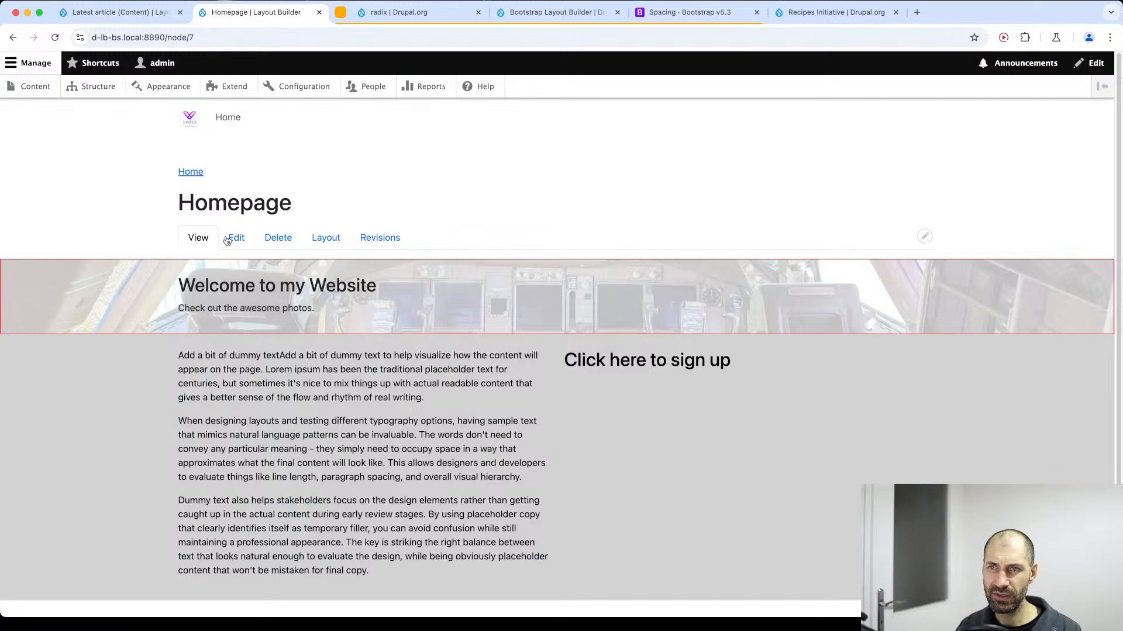
pyautogui.click(228, 242)
pyautogui.scroll(-2, 130, 371)
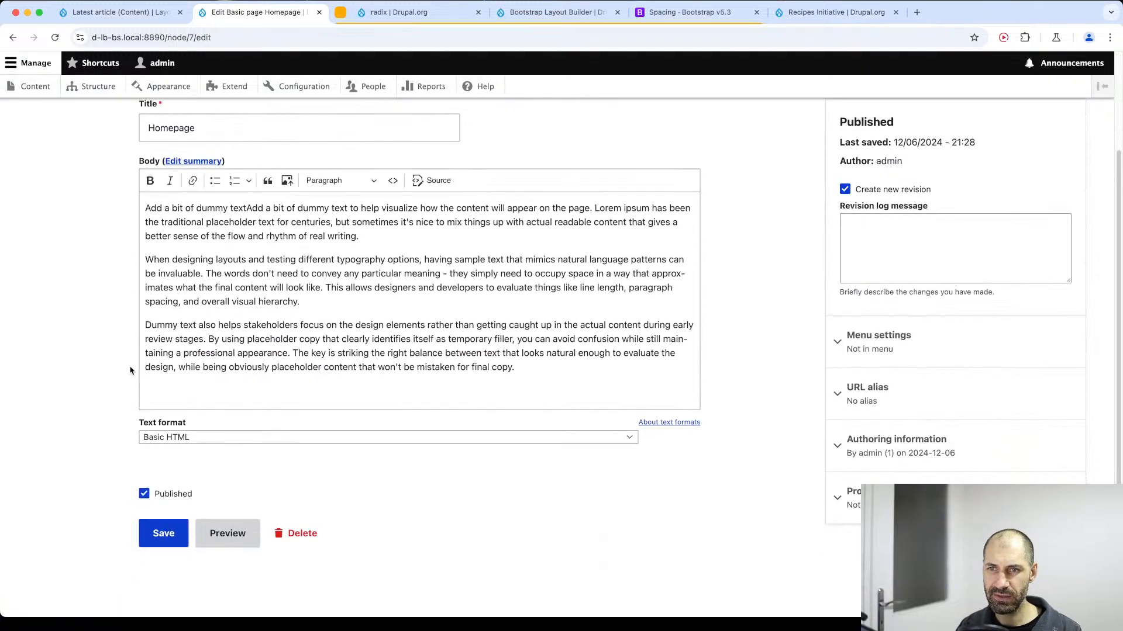
pyautogui.press('super+Left')
pyautogui.click(326, 240)
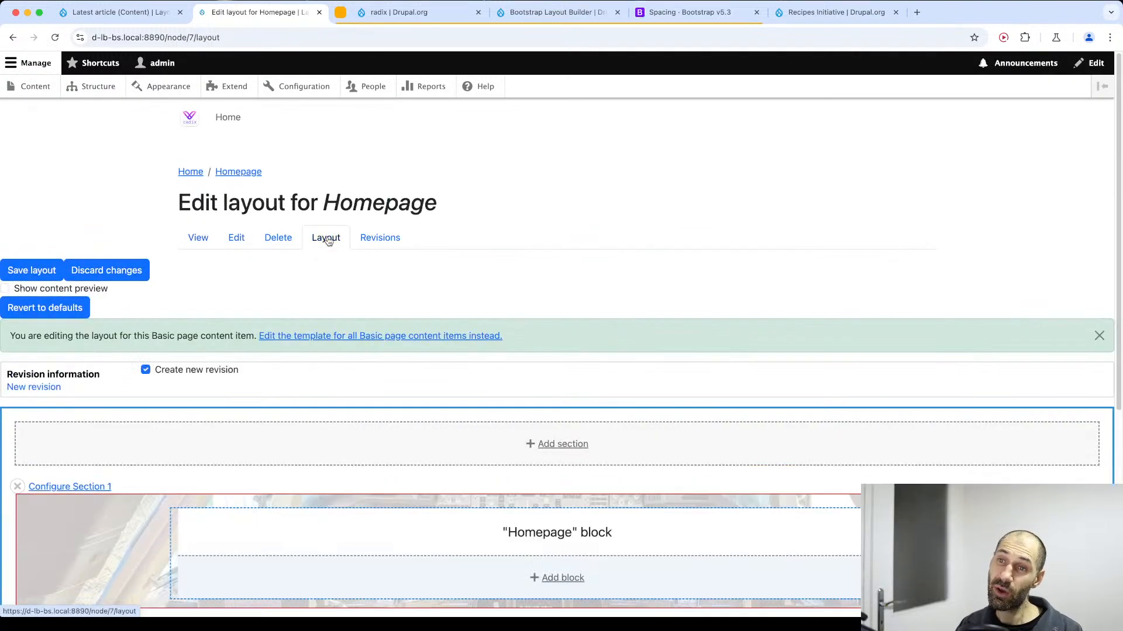
# Add a One column section below Section 2 of the Homepage layout, without an administrative label.
pyautogui.scroll(-5, 316, 243)
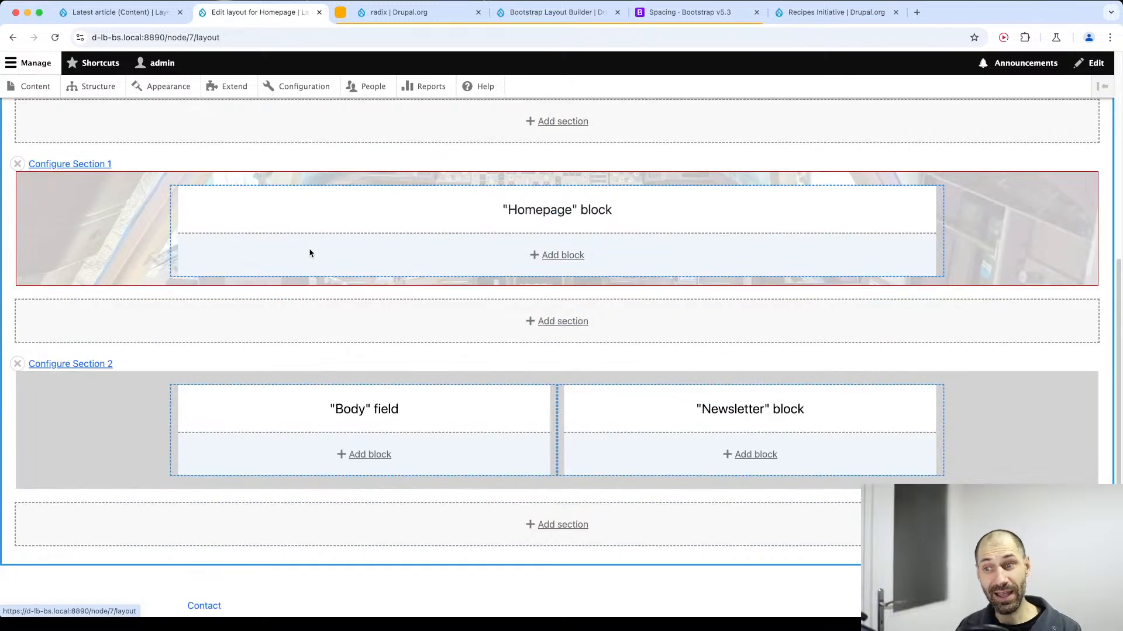
pyautogui.click(568, 526)
pyautogui.scroll(-5, 934, 221)
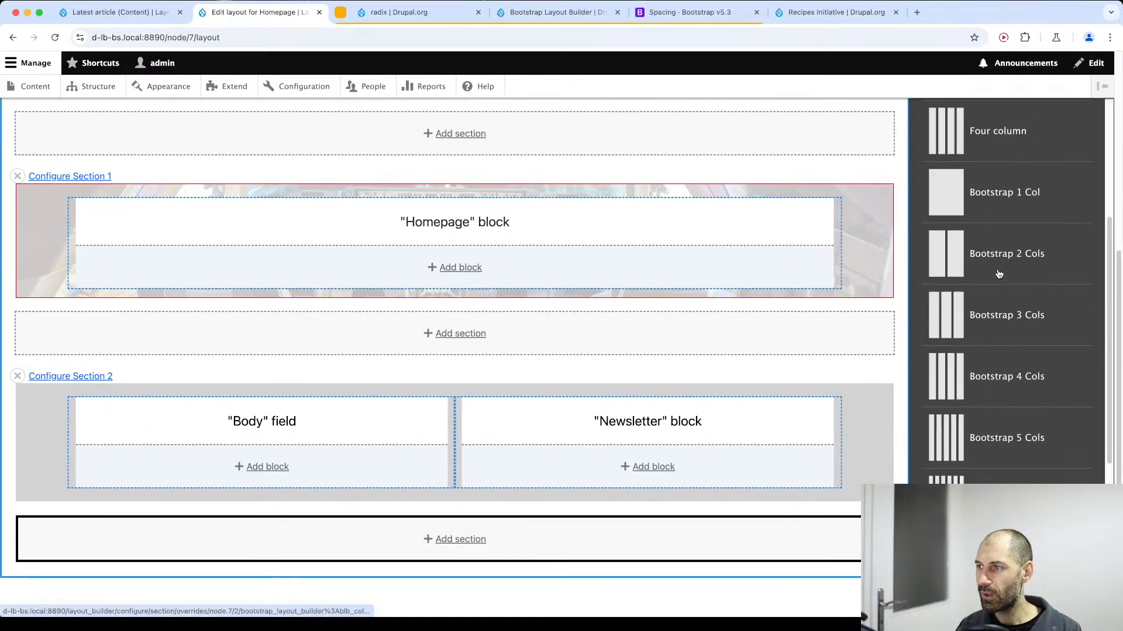
pyautogui.scroll(5, 979, 292)
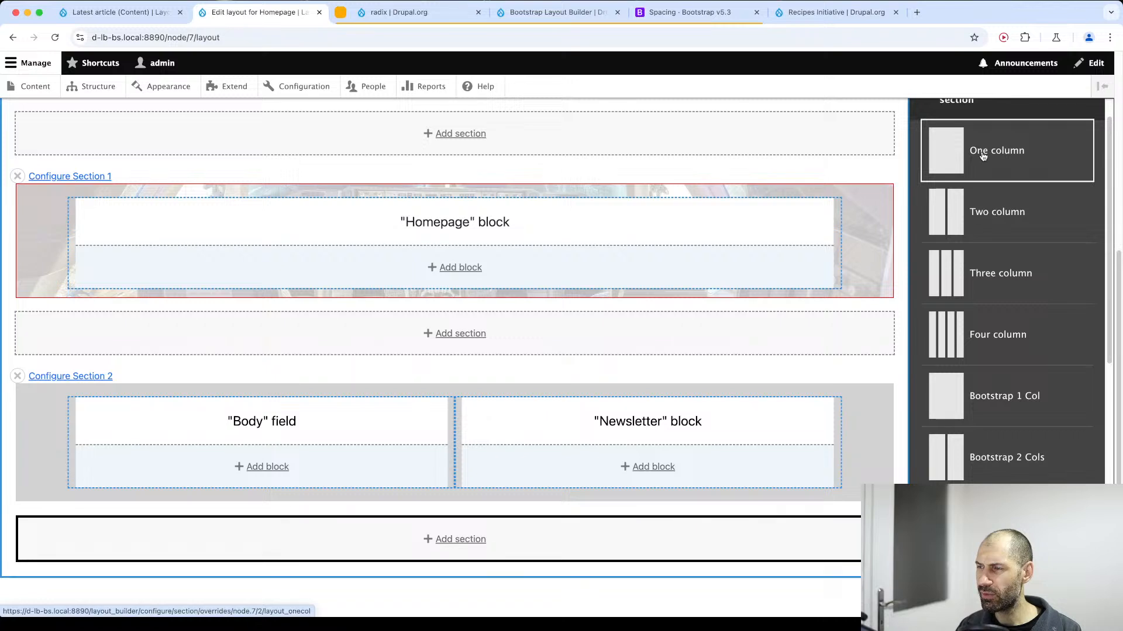
pyautogui.scroll(1, 997, 339)
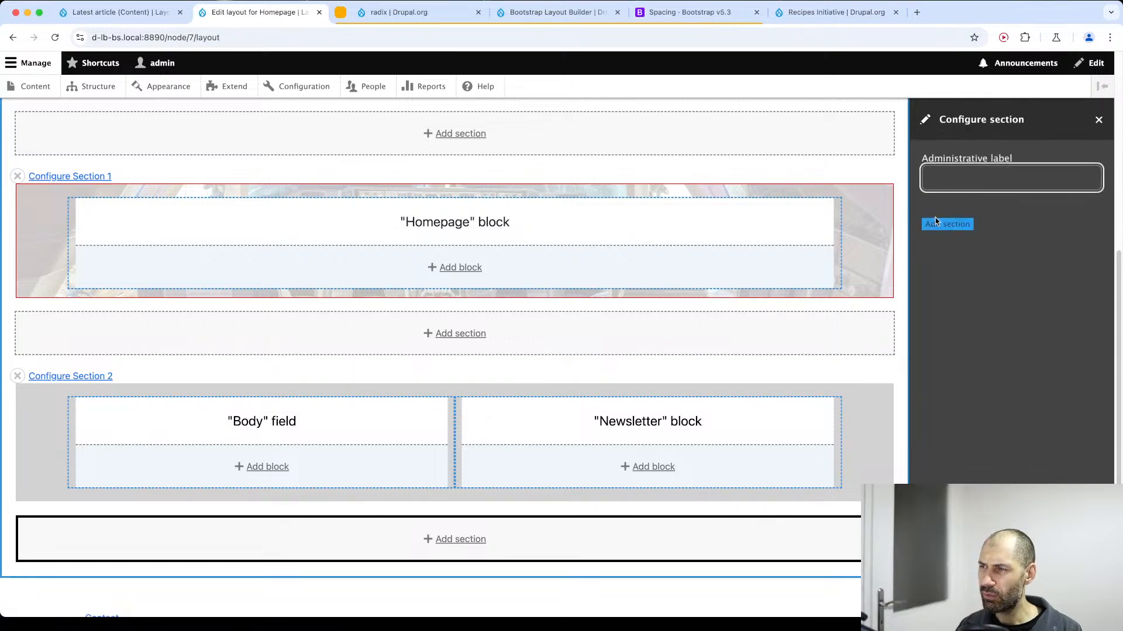
pyautogui.click(948, 223)
pyautogui.scroll(-3, 313, 404)
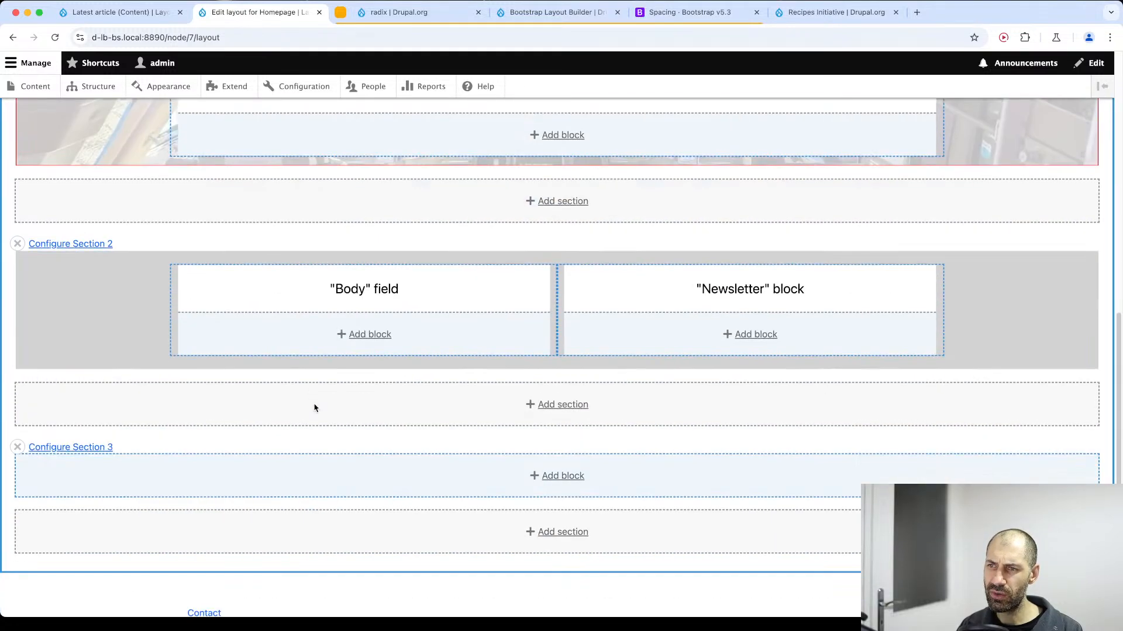
# Place the Latest article views block in the one-column Section 3 with its title hidden, and save the layout.
pyautogui.scroll(-1, 225, 497)
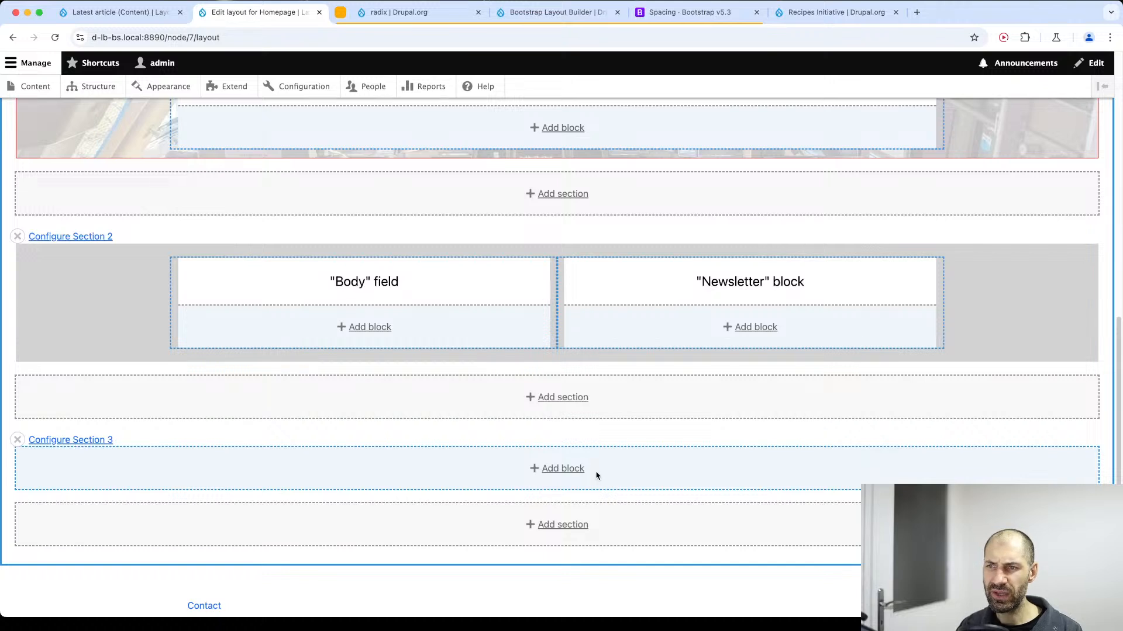
pyautogui.click(562, 469)
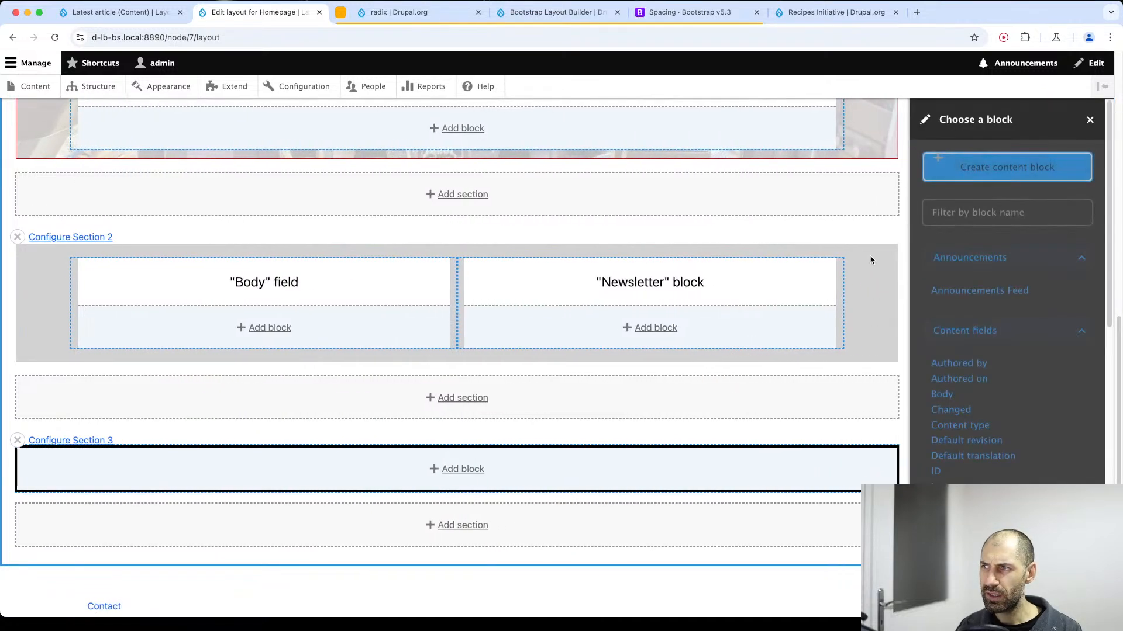
pyautogui.write('la')
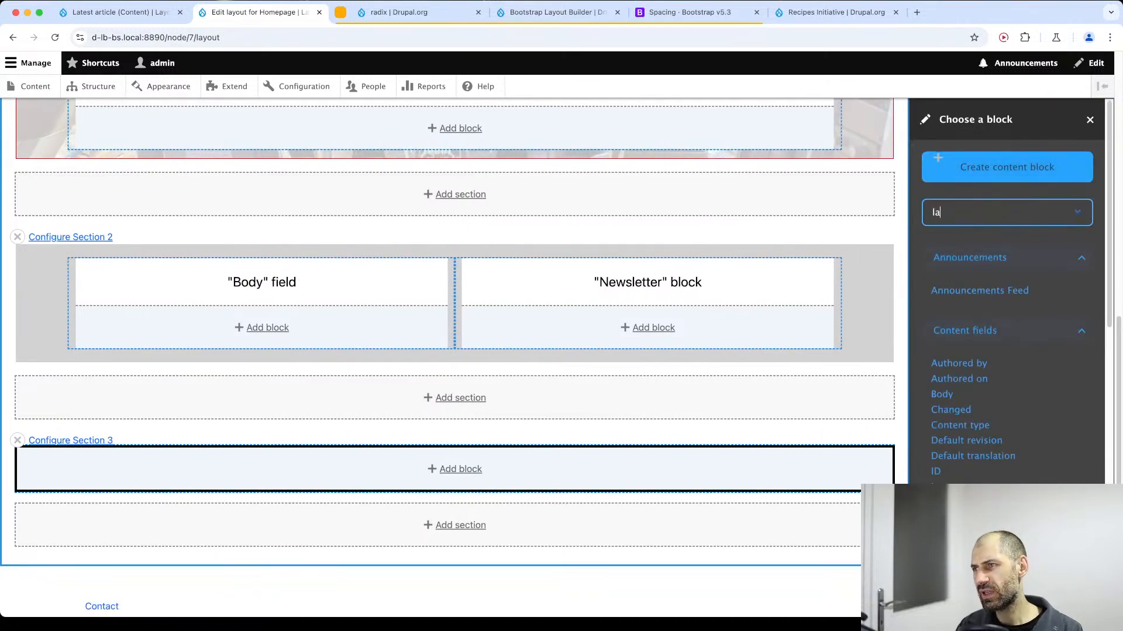
pyautogui.write('tst')
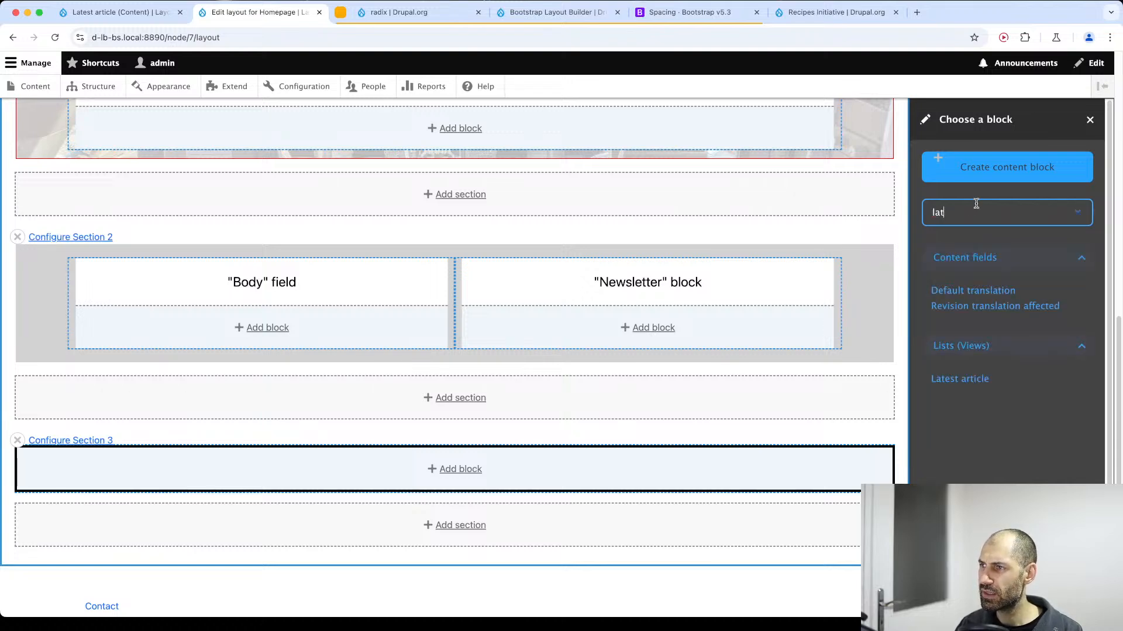
pyautogui.click(969, 381)
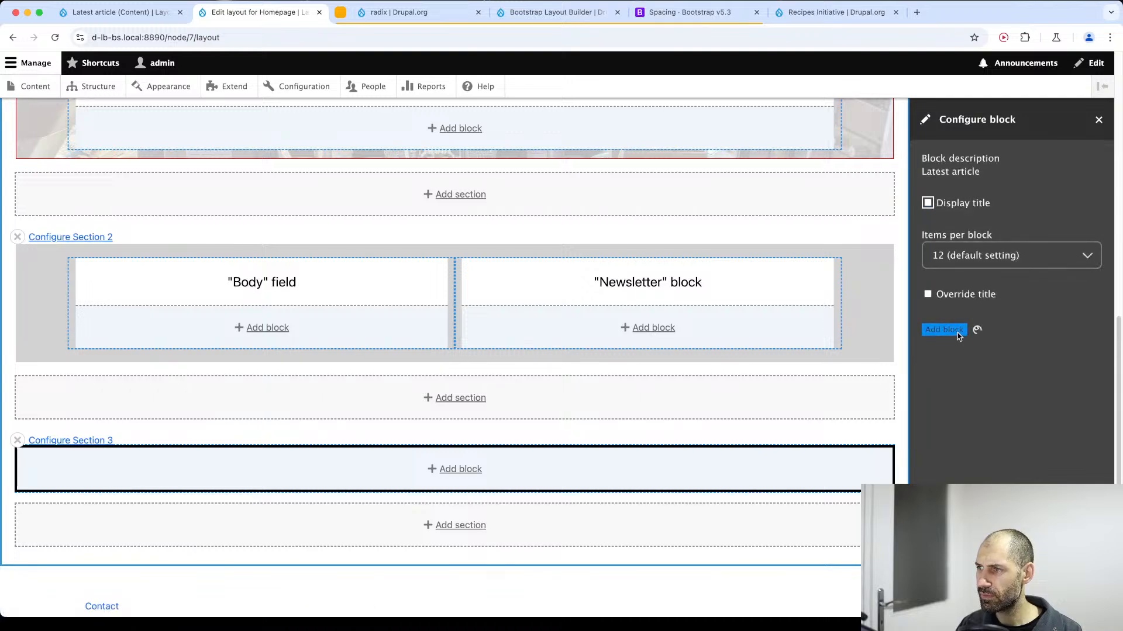
pyautogui.scroll(8, 269, 514)
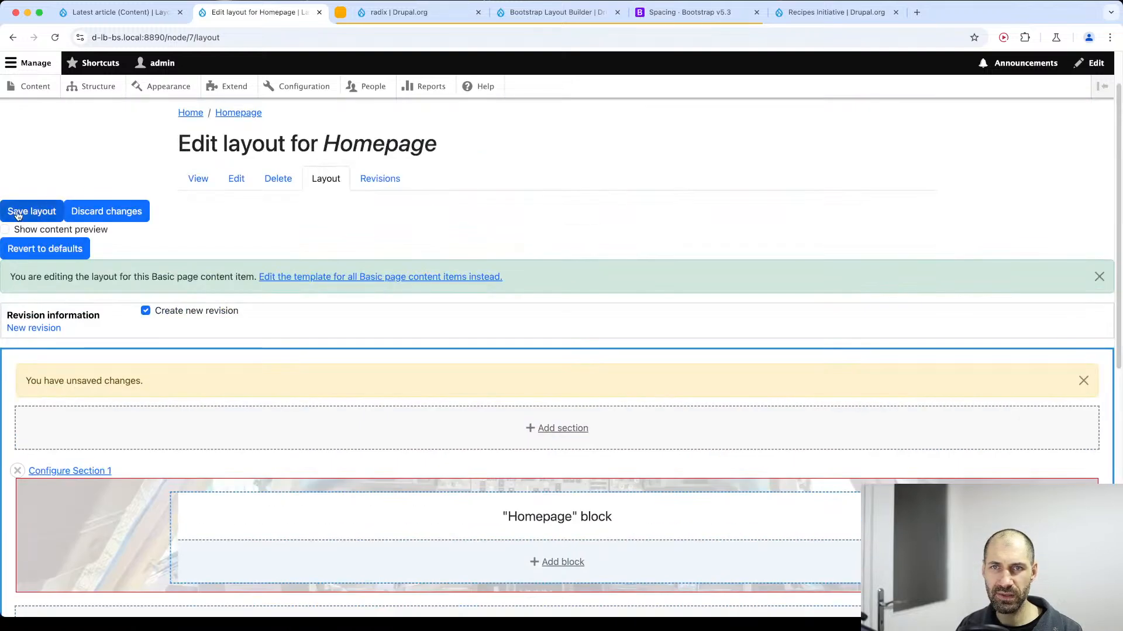
# Review the article list on the Homepage and check the configuration options of Section 3 in its layout.
pyautogui.scroll(-12, 223, 349)
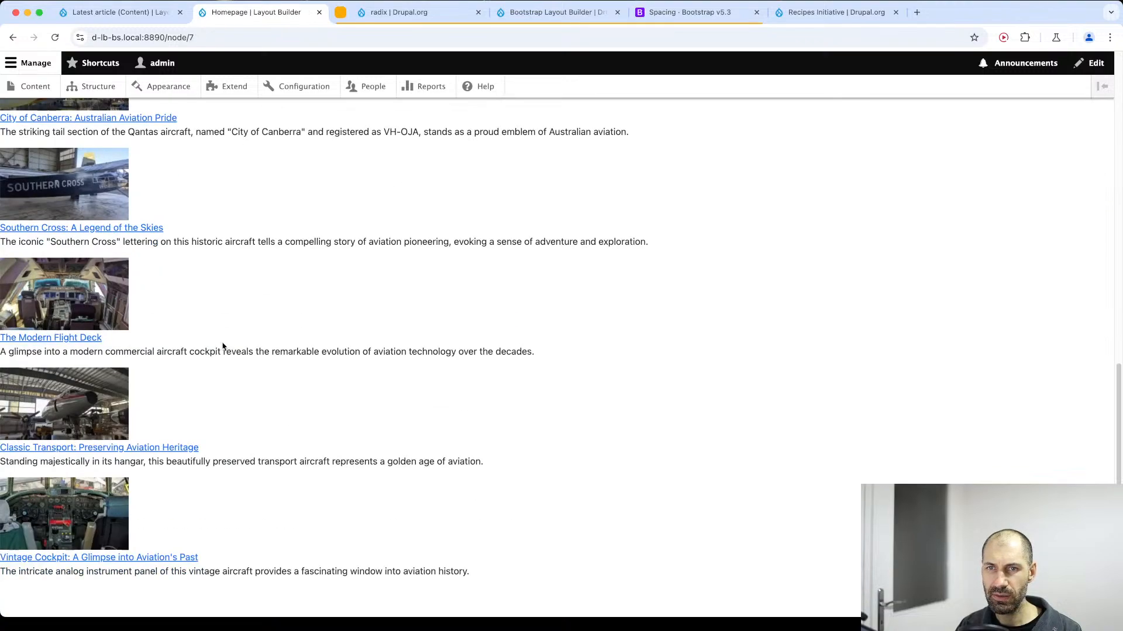
pyautogui.scroll(7, 220, 352)
pyautogui.scroll(-1, 220, 352)
pyautogui.scroll(6, 210, 345)
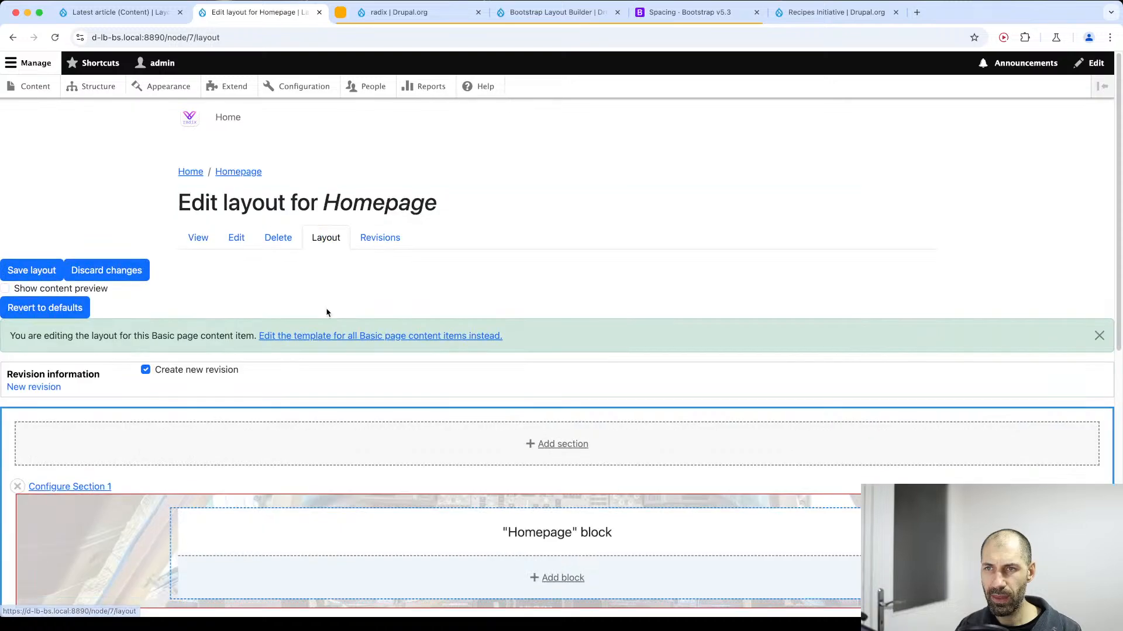
pyautogui.scroll(-10, 325, 313)
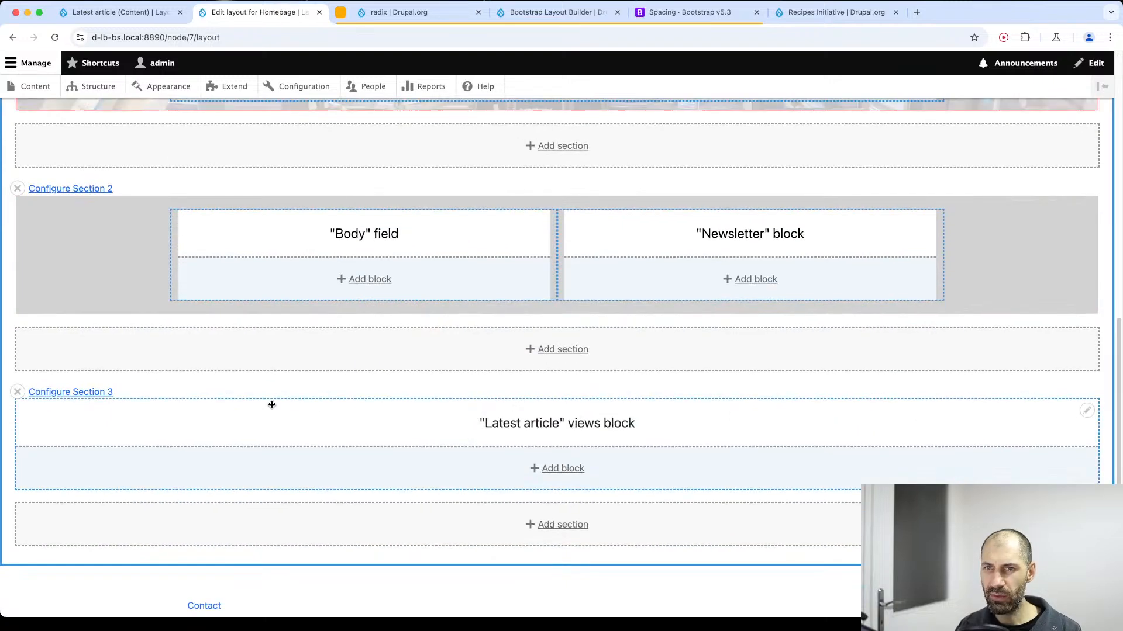
pyautogui.click(88, 393)
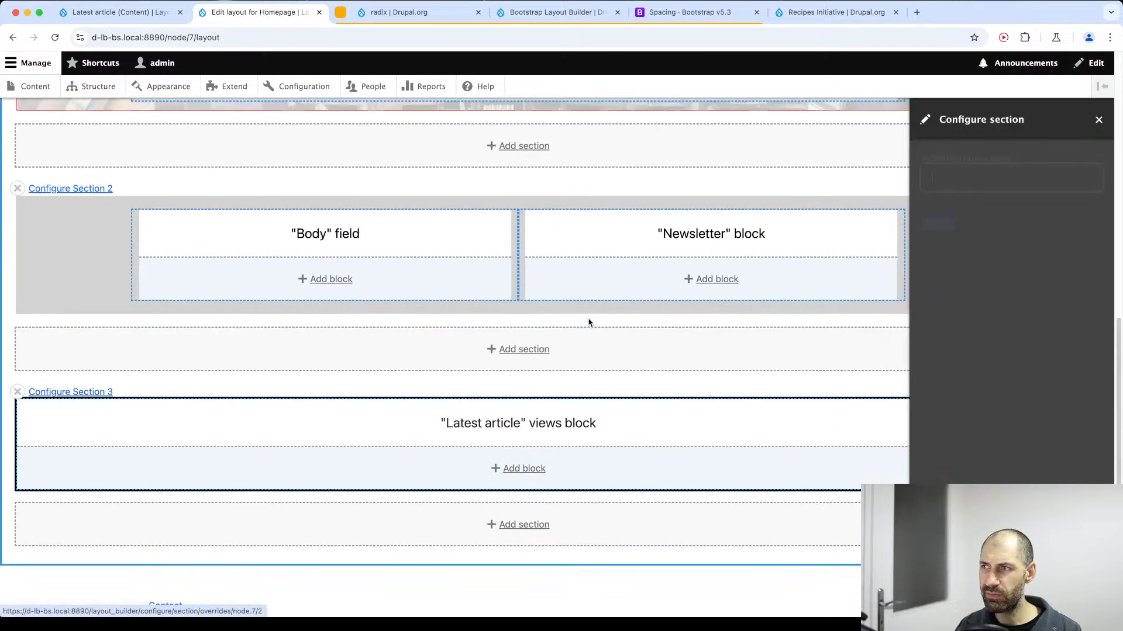
pyautogui.click(1100, 120)
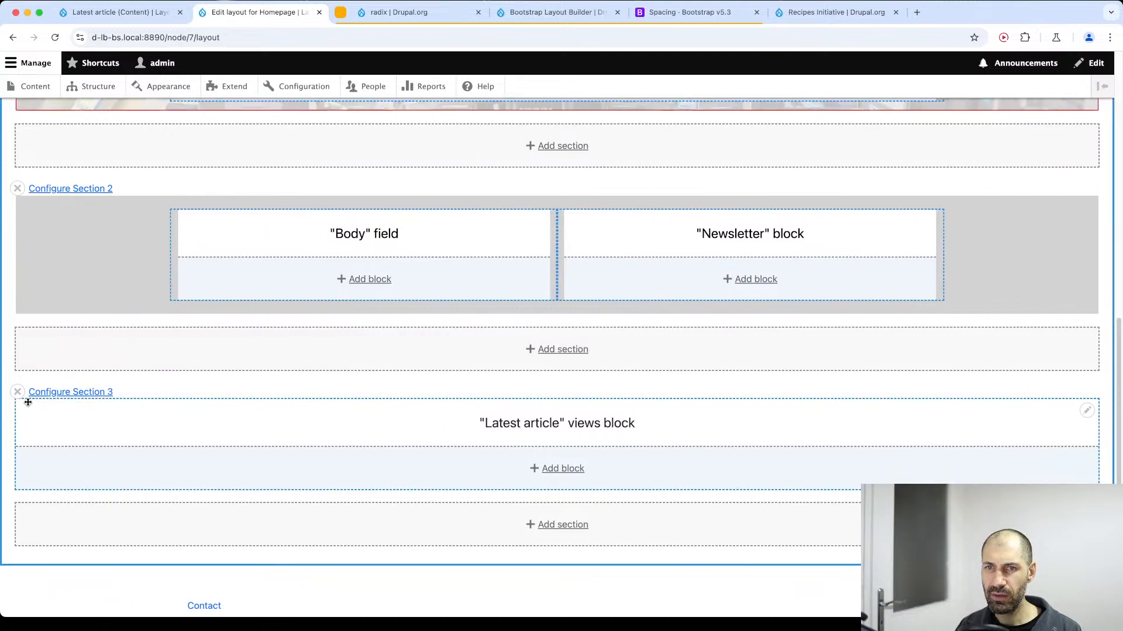
# Remove the one-column Section 3 together with its Latest article block from the Homepage layout.
pyautogui.click(20, 393)
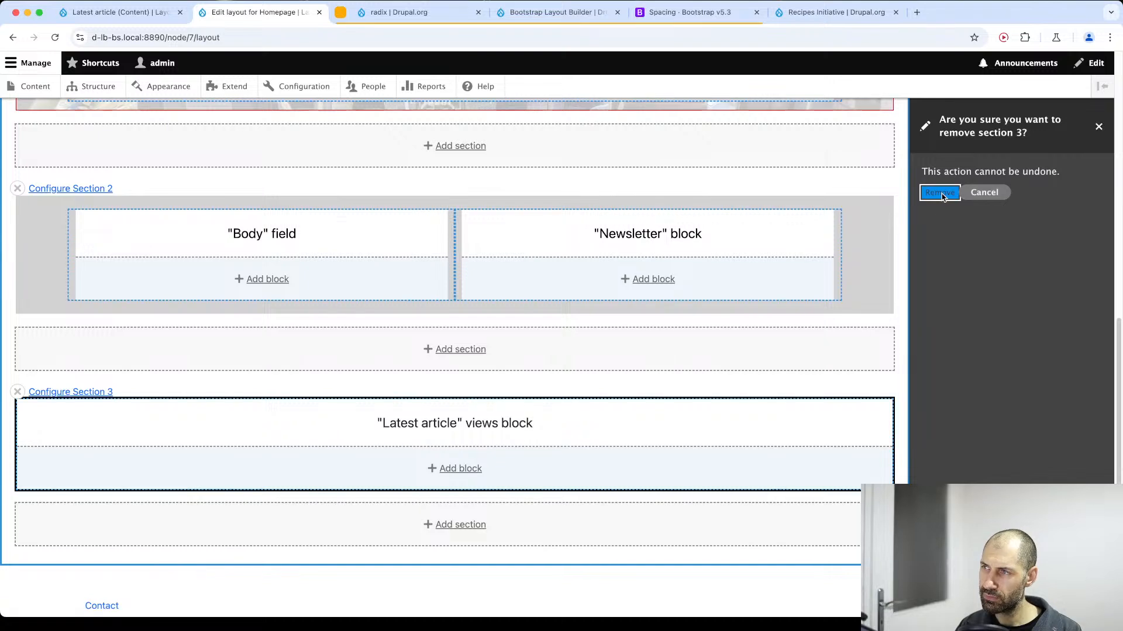
pyautogui.click(941, 192)
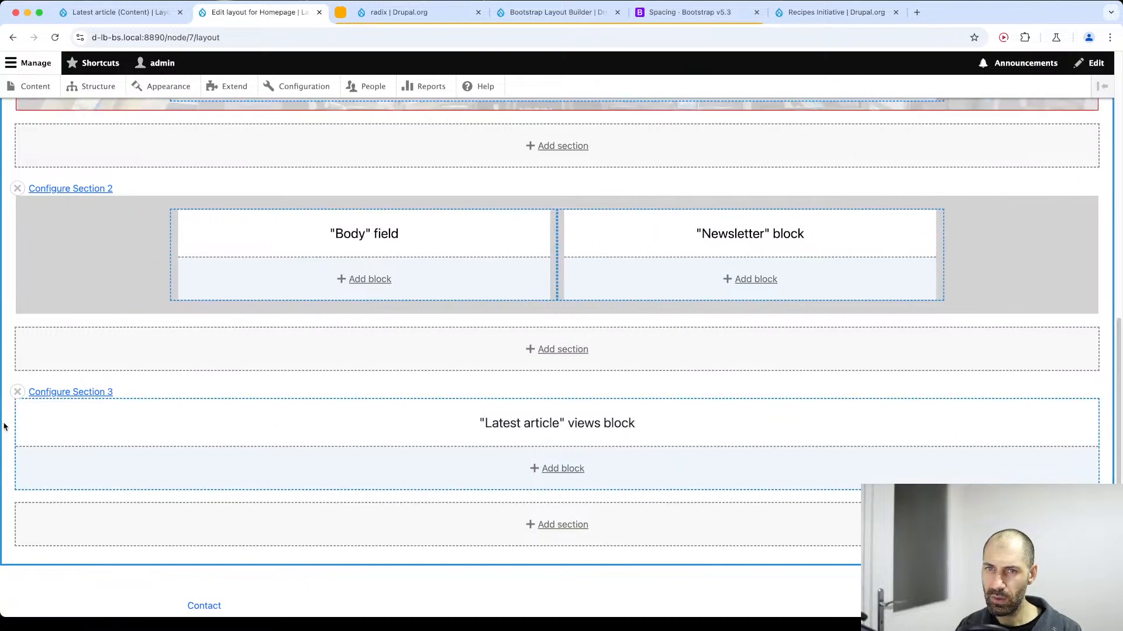
pyautogui.click(18, 393)
pyautogui.click(939, 191)
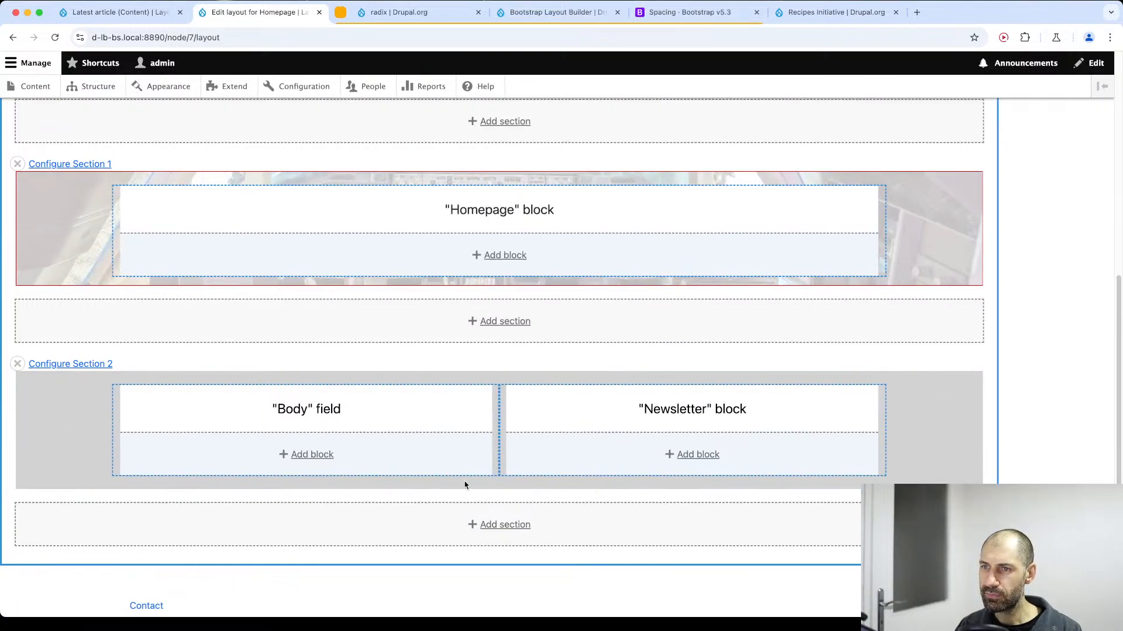
# Add a Bootstrap 1 Col section below Section 2, with a Boxed container and gutters.
pyautogui.click(567, 524)
pyautogui.scroll(-2, 959, 328)
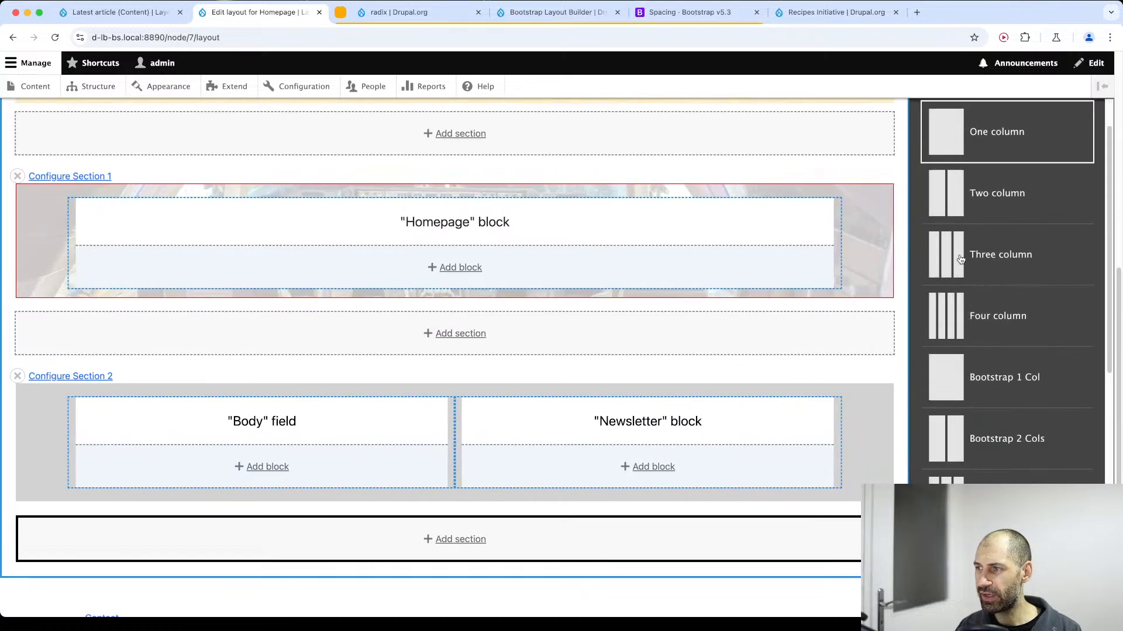
pyautogui.click(956, 363)
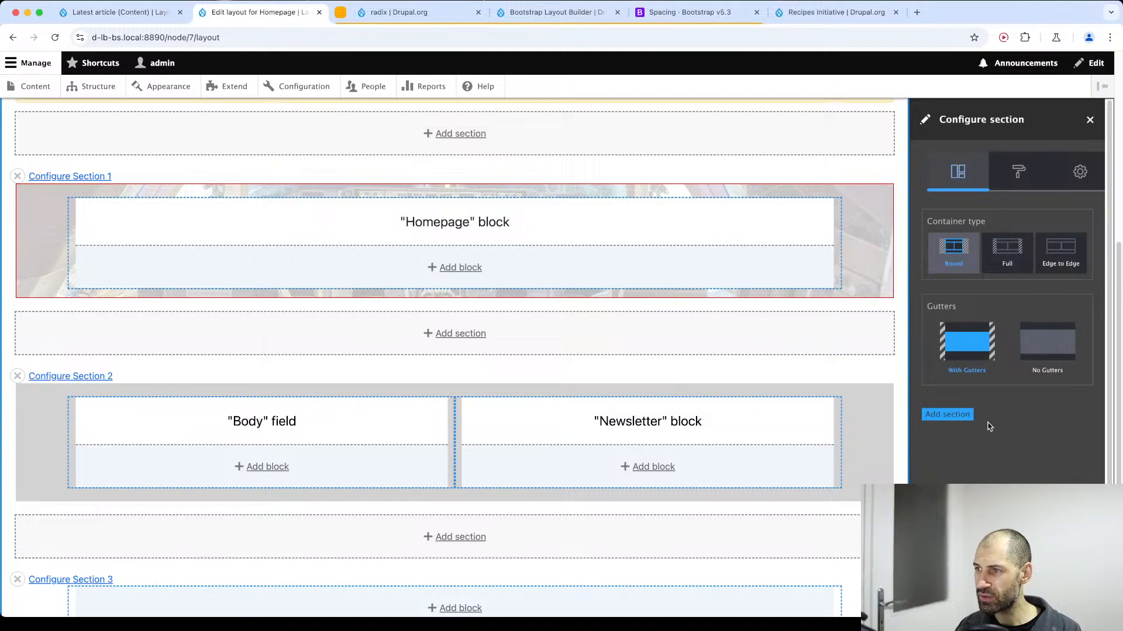
pyautogui.click(965, 415)
# Place the Latest article views block in the new Bootstrap section with its title displayed and the default 12 items.
pyautogui.scroll(-3, 868, 420)
pyautogui.click(547, 467)
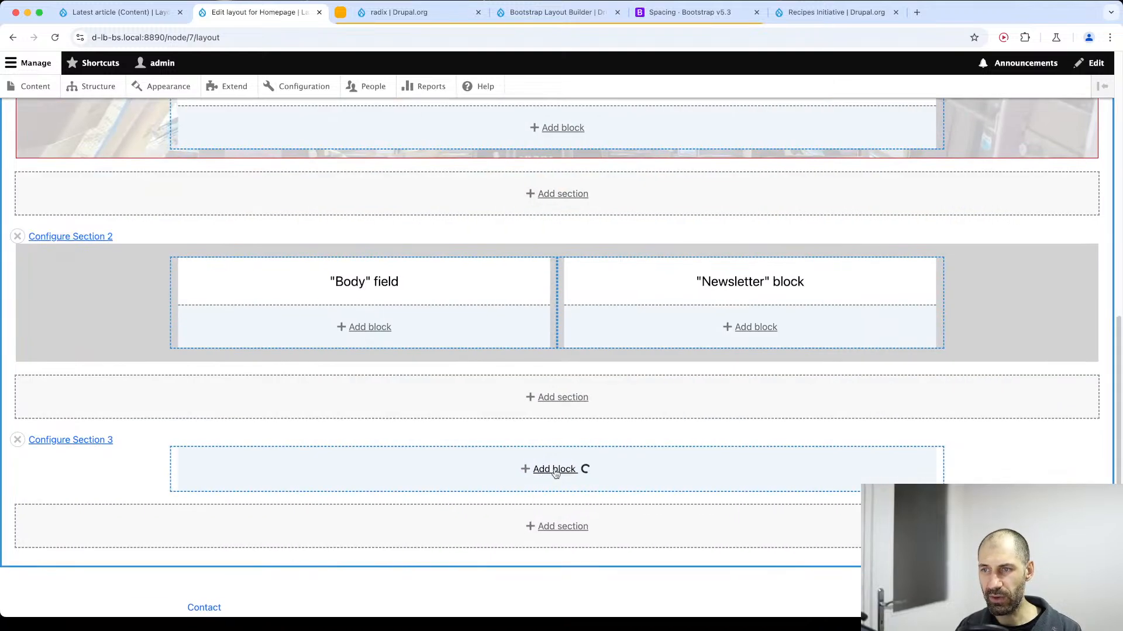
pyautogui.click(951, 220)
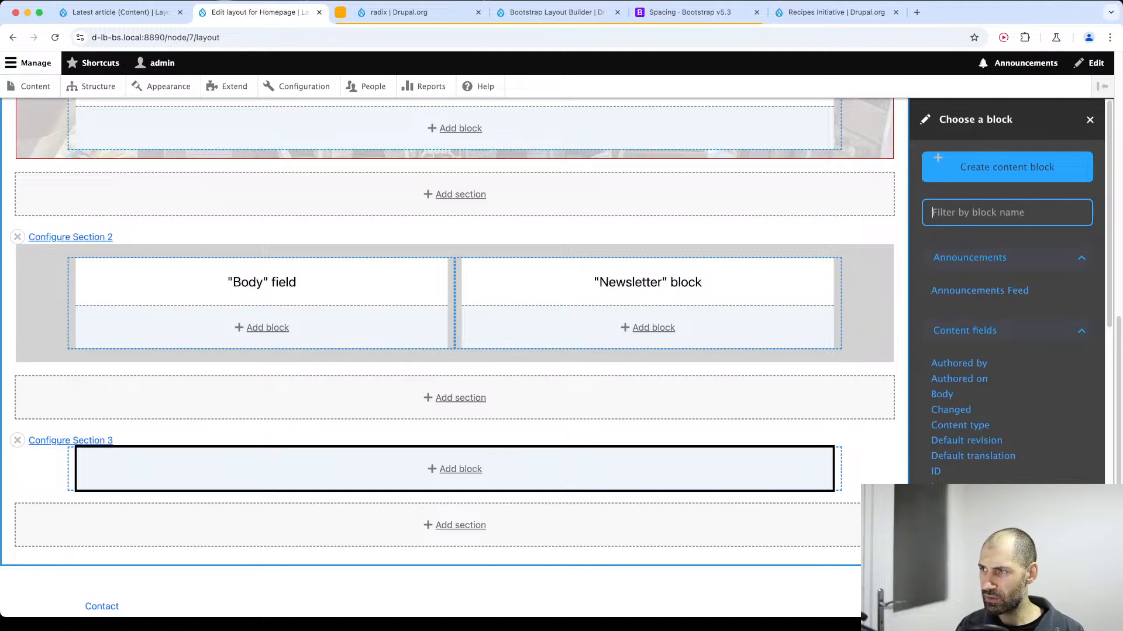
pyautogui.write('latst')
pyautogui.press('BackSpace')
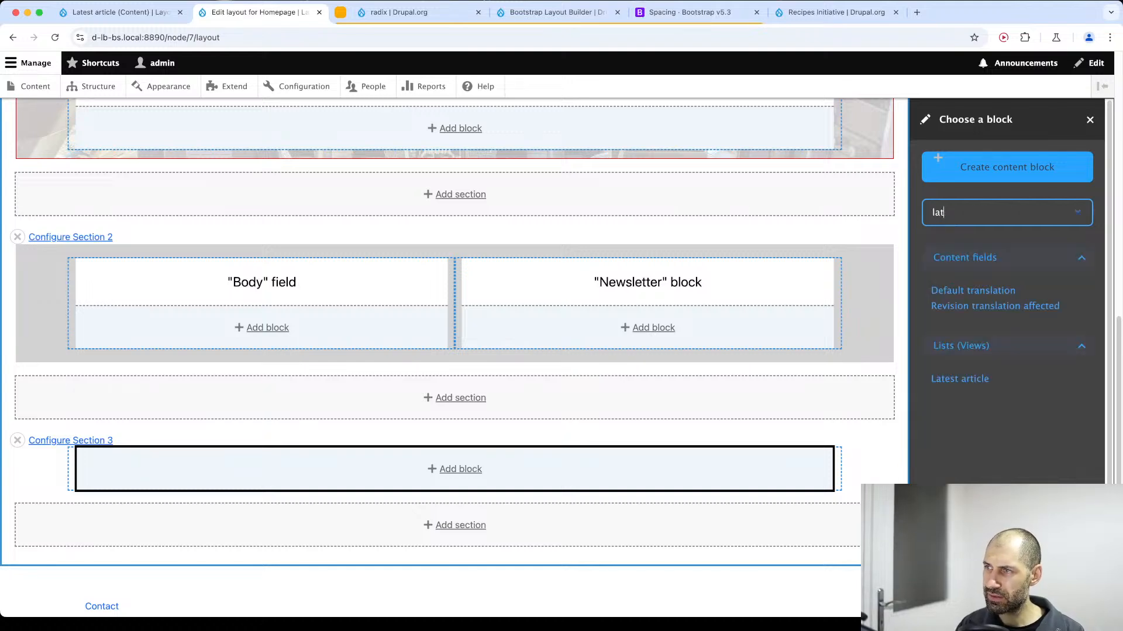
pyautogui.click(943, 378)
pyautogui.click(939, 209)
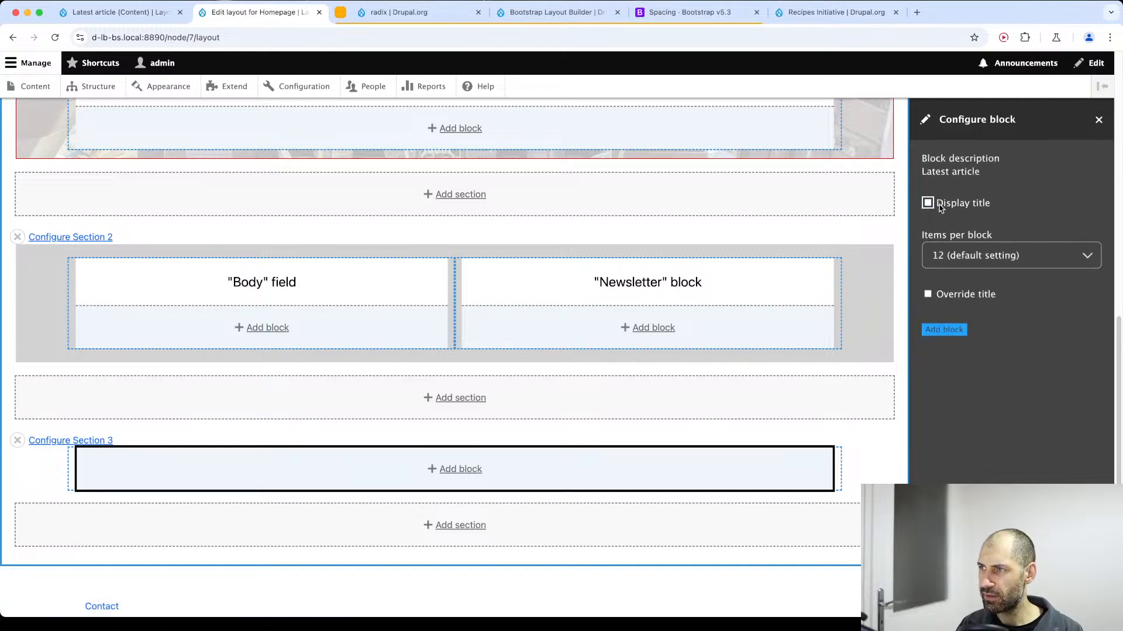
pyautogui.click(944, 203)
pyautogui.click(943, 330)
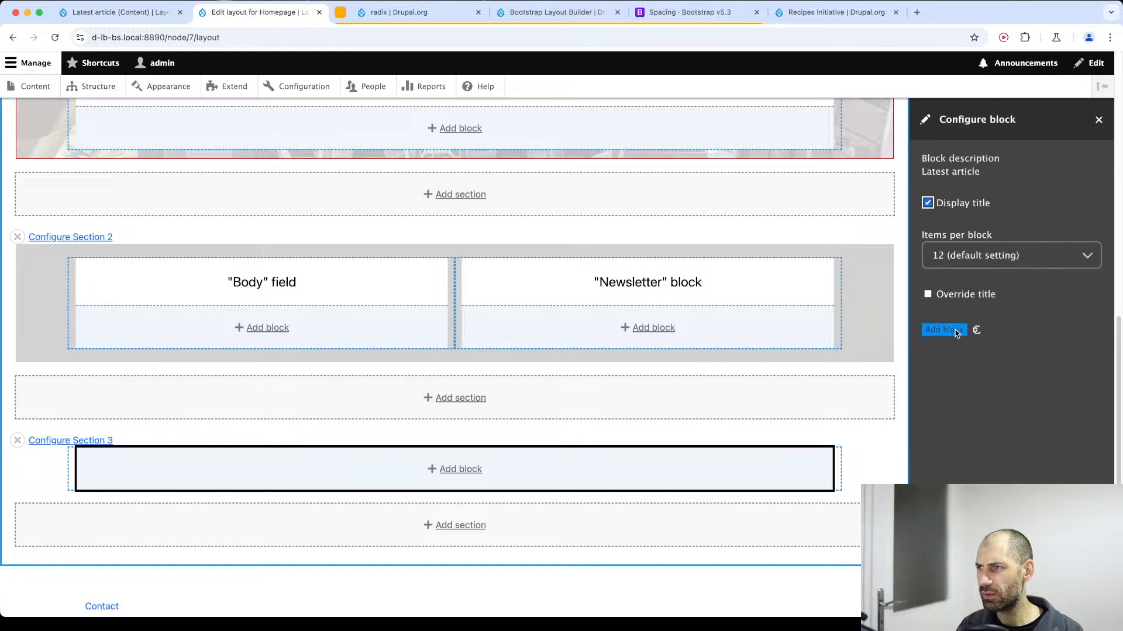
# Save the Homepage layout and review the Latest article list on the page.
pyautogui.scroll(10, 100, 195)
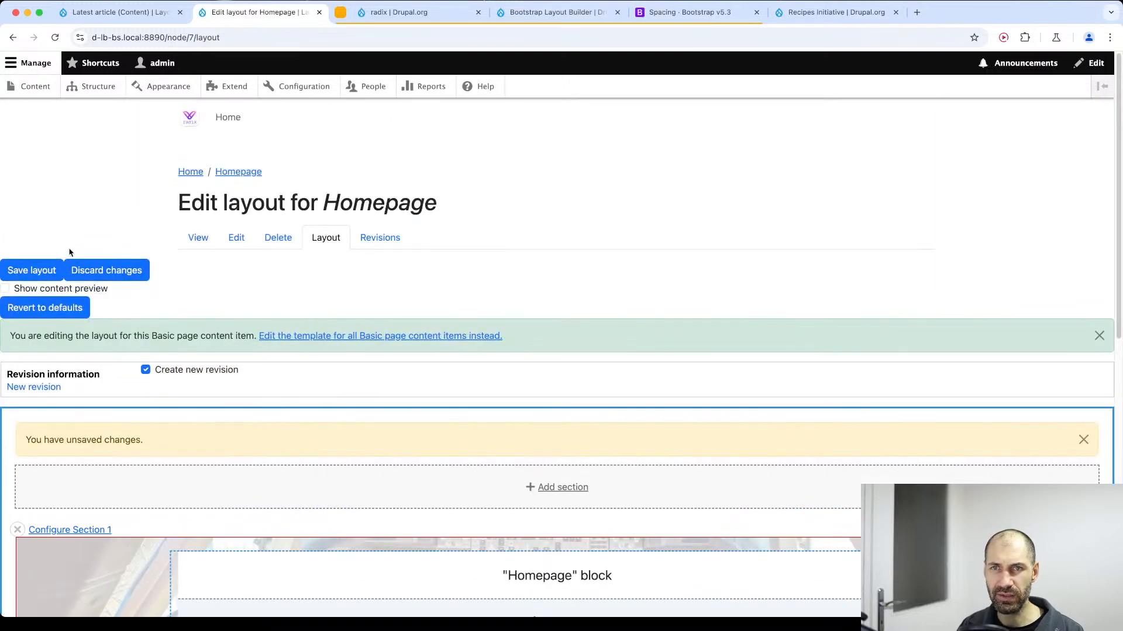
pyautogui.click(32, 271)
pyautogui.scroll(-12, 289, 349)
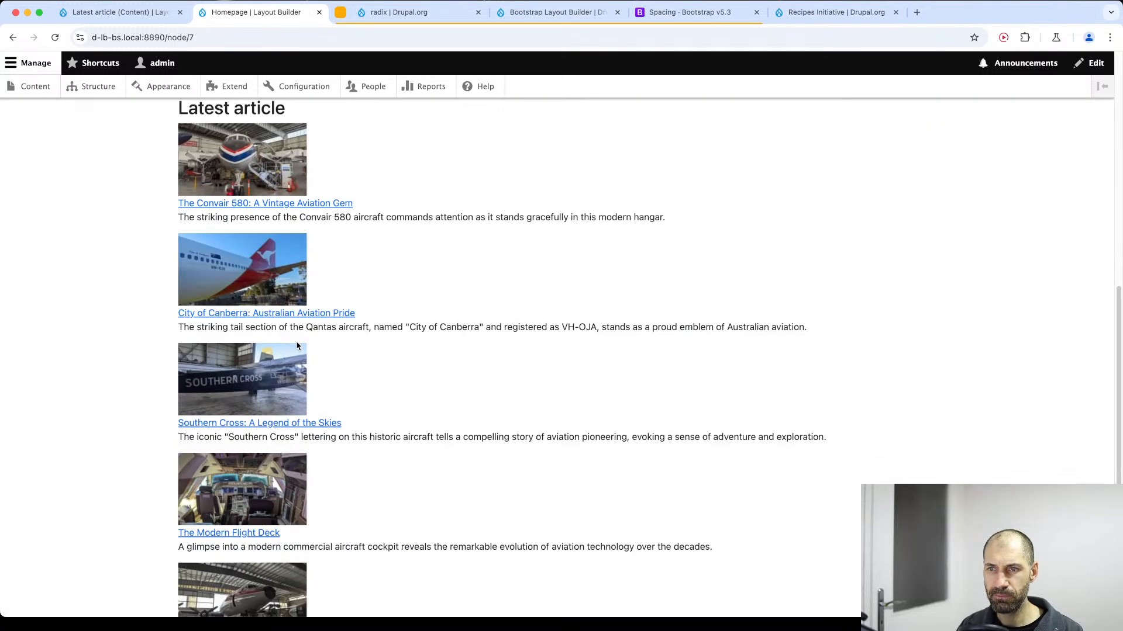
pyautogui.scroll(9, 289, 349)
pyautogui.scroll(-6, 351, 298)
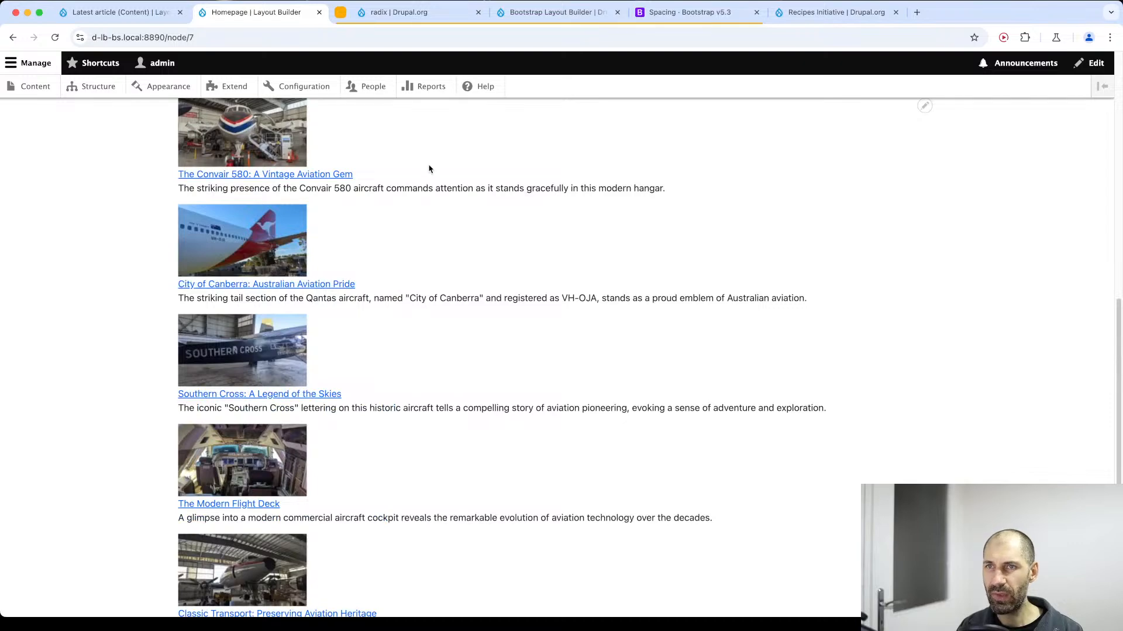
pyautogui.scroll(2, 428, 169)
pyautogui.rightClick(415, 191)
pyautogui.click(774, 184)
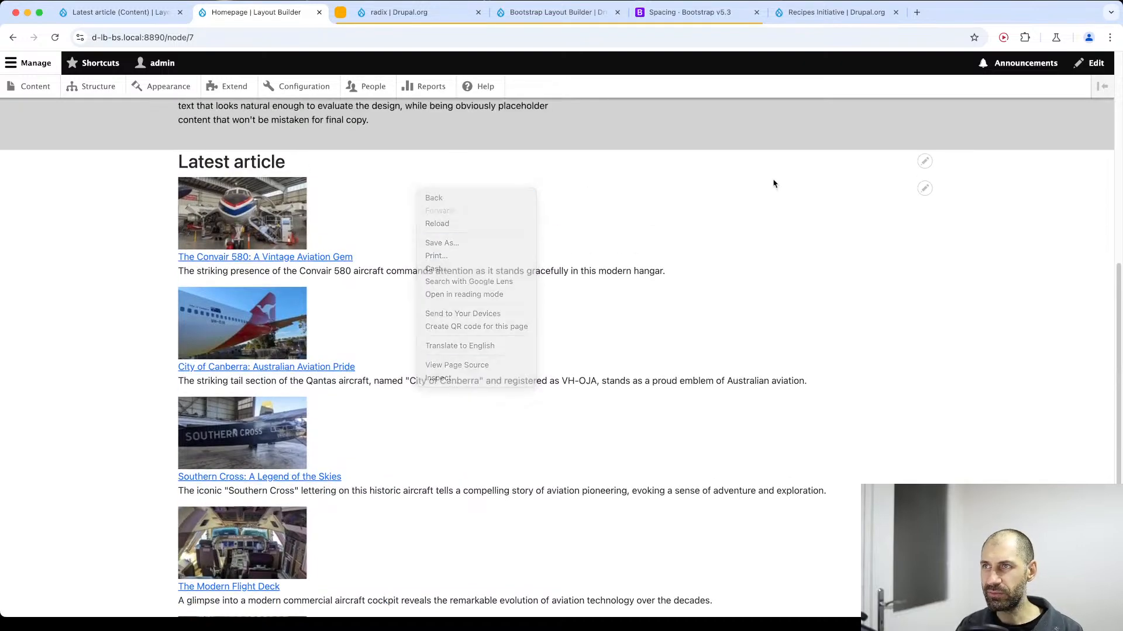
# Look up the Grid page in the Bootstrap 5.3 docs and examine the container, row and col class markup in its example.
pyautogui.click(690, 12)
pyautogui.scroll(3, 253, 268)
pyautogui.scroll(10, 151, 300)
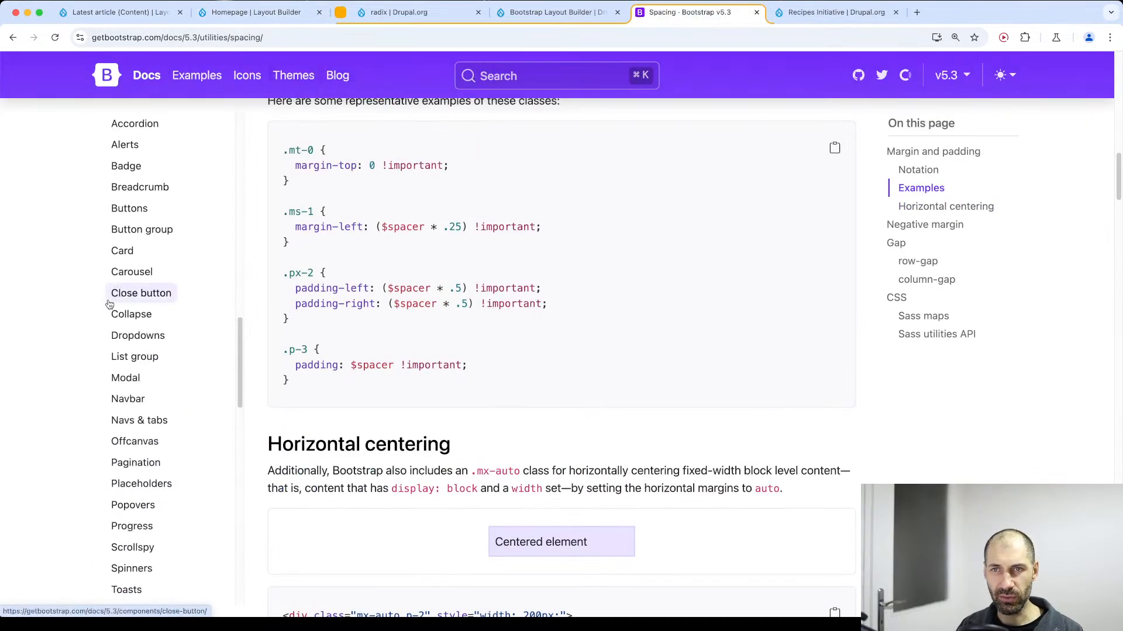
pyautogui.scroll(7, 143, 397)
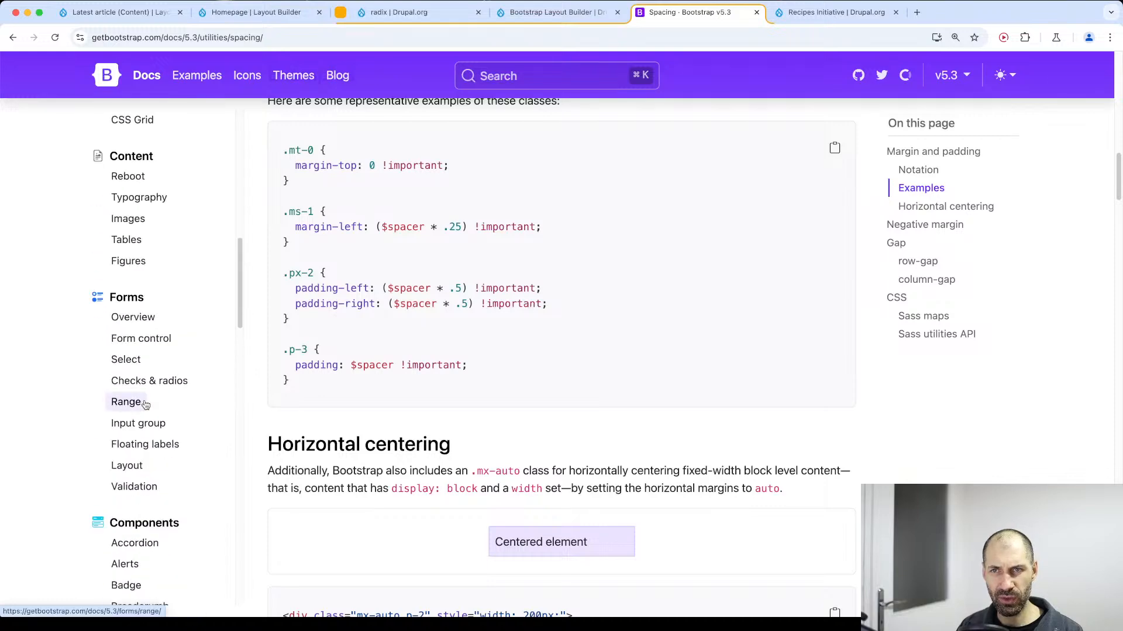
pyautogui.scroll(5, 154, 363)
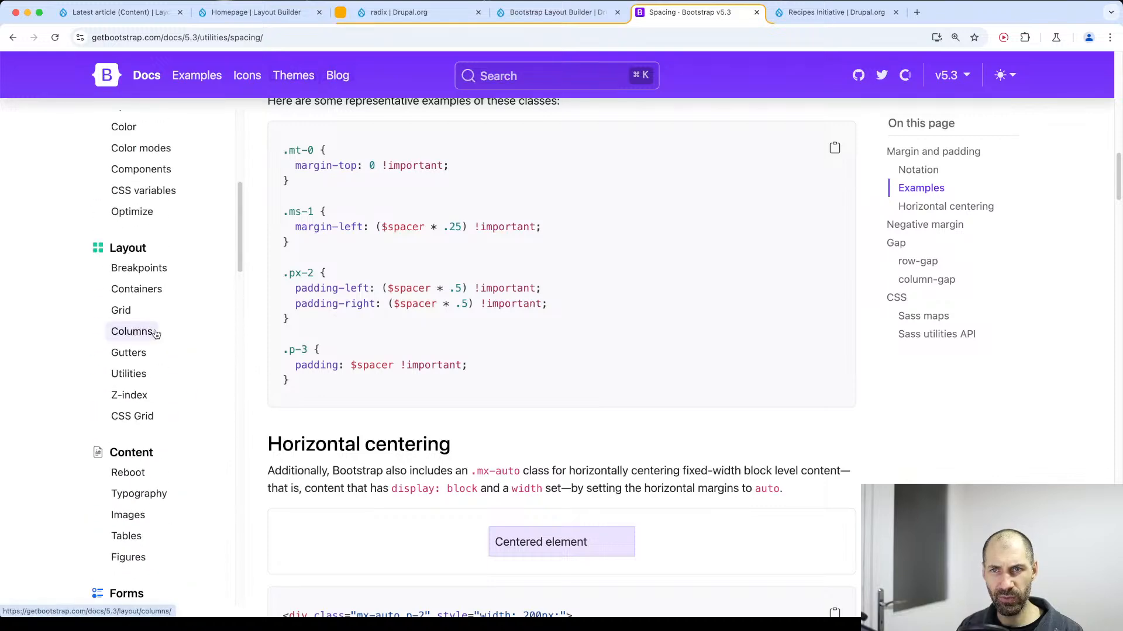
pyautogui.click(121, 311)
pyautogui.scroll(-6, 468, 346)
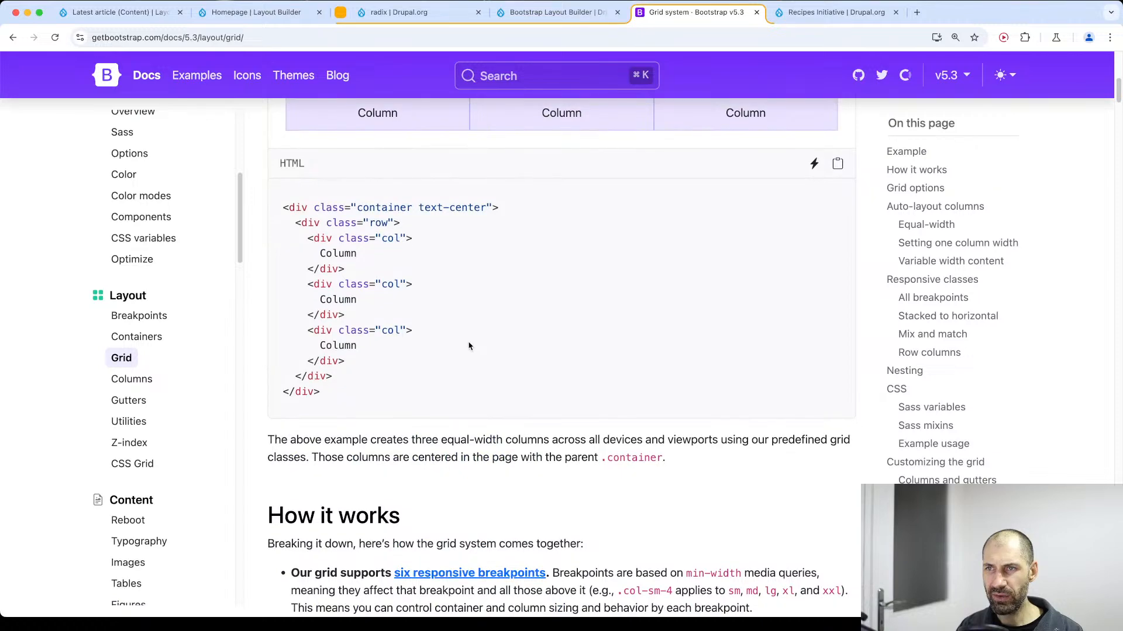
pyautogui.moveTo(358, 207); pyautogui.dragTo(452, 205)
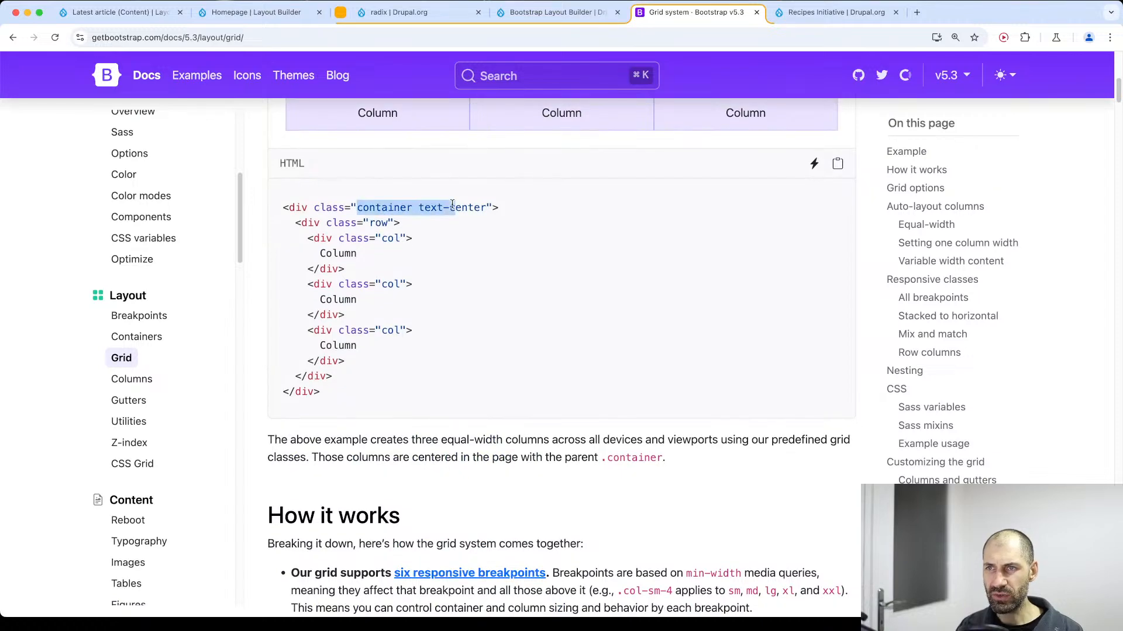
pyautogui.click(384, 236)
pyautogui.scroll(-1, 380, 263)
pyautogui.scroll(3, 377, 291)
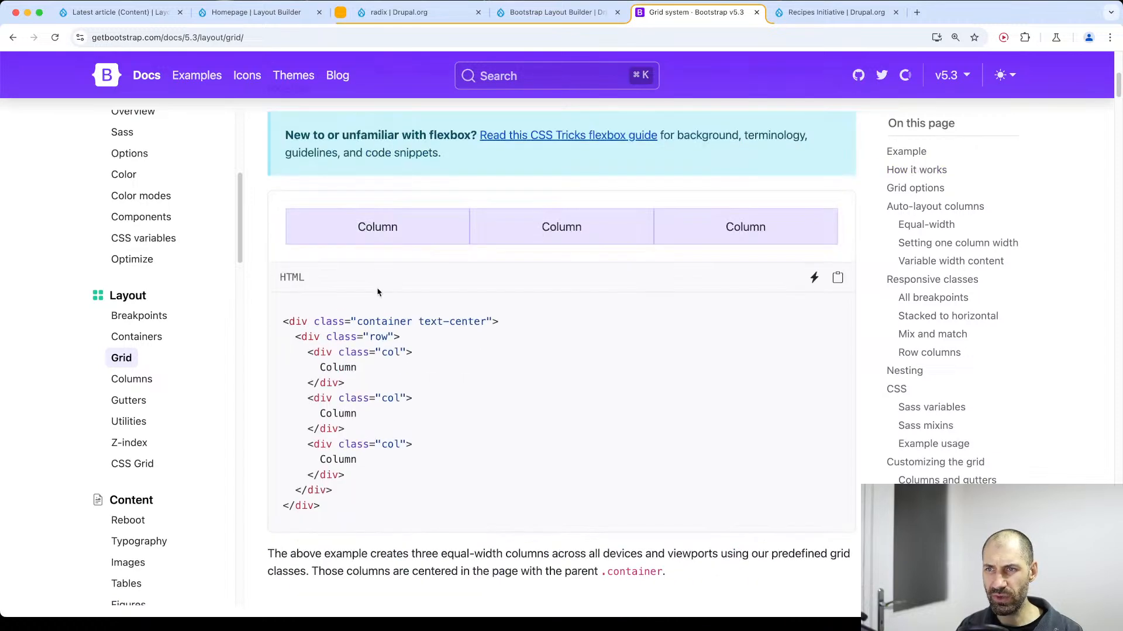
# In the Latest article view's grid format settings, set the custom column class to col and the custom row class to row.
pyautogui.click(135, 15)
pyautogui.scroll(-4, 128, 443)
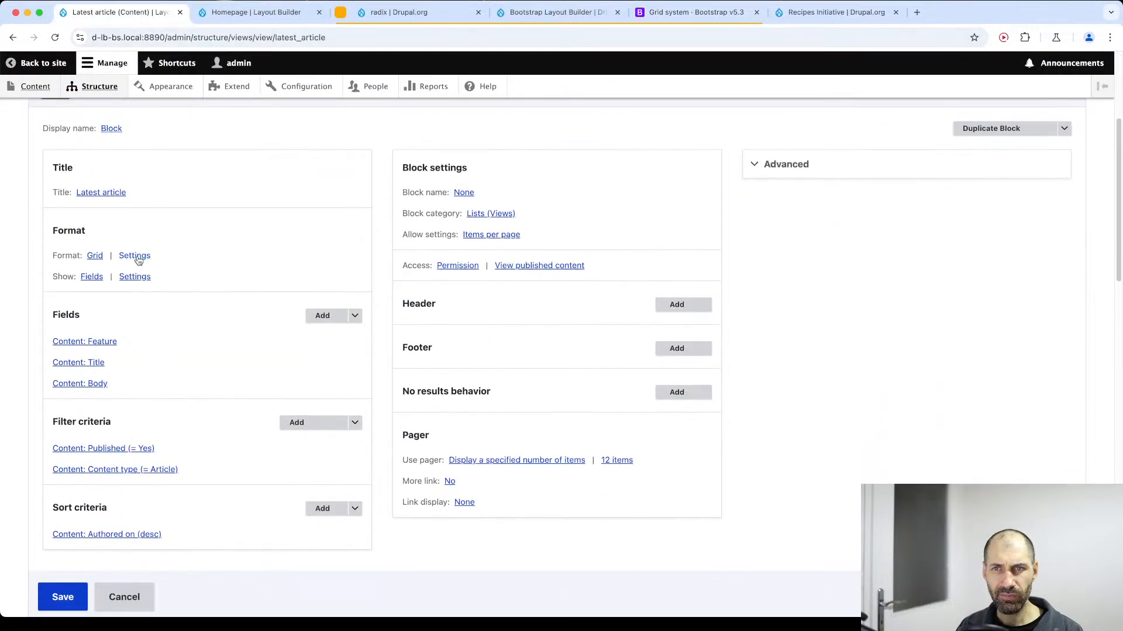
pyautogui.click(137, 257)
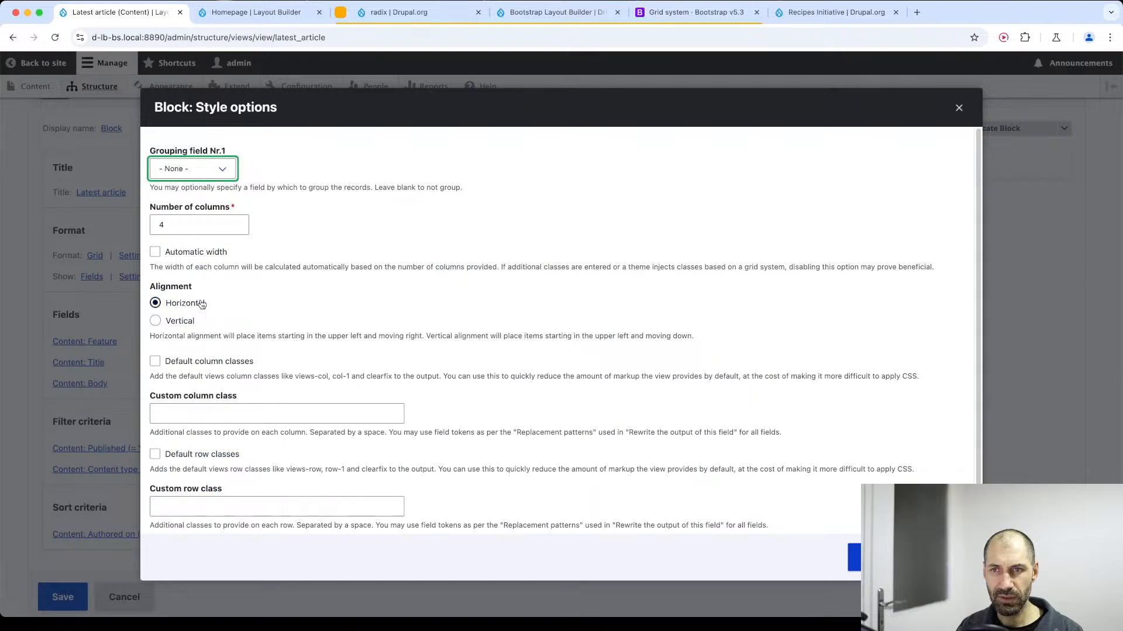
pyautogui.click(208, 413)
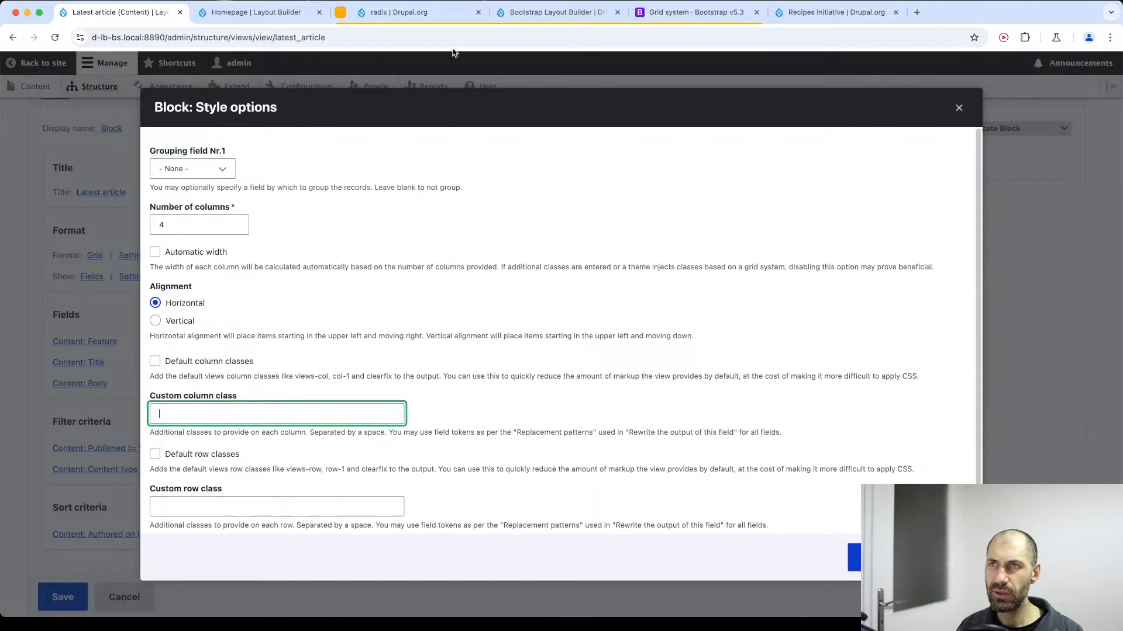
pyautogui.click(680, 10)
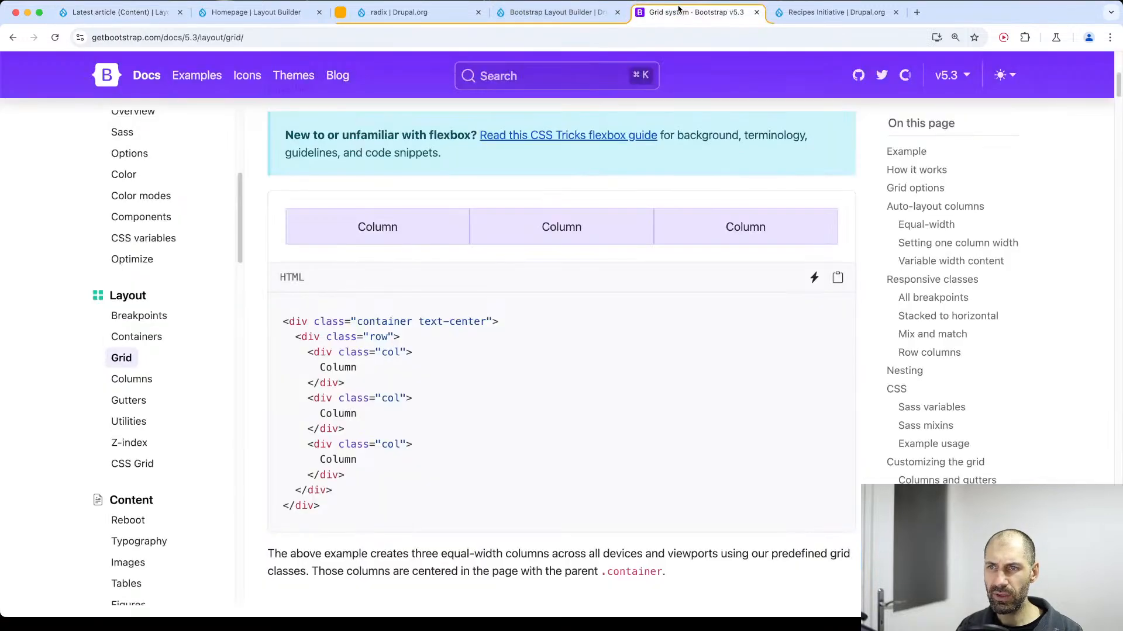
pyautogui.click(125, 18)
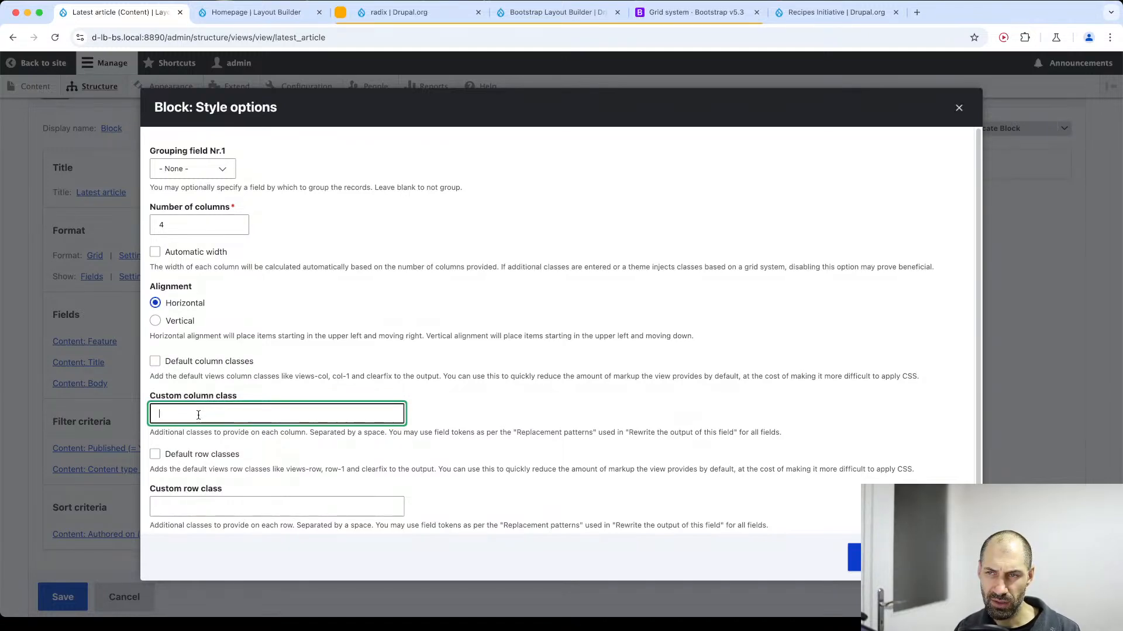
pyautogui.write('row')
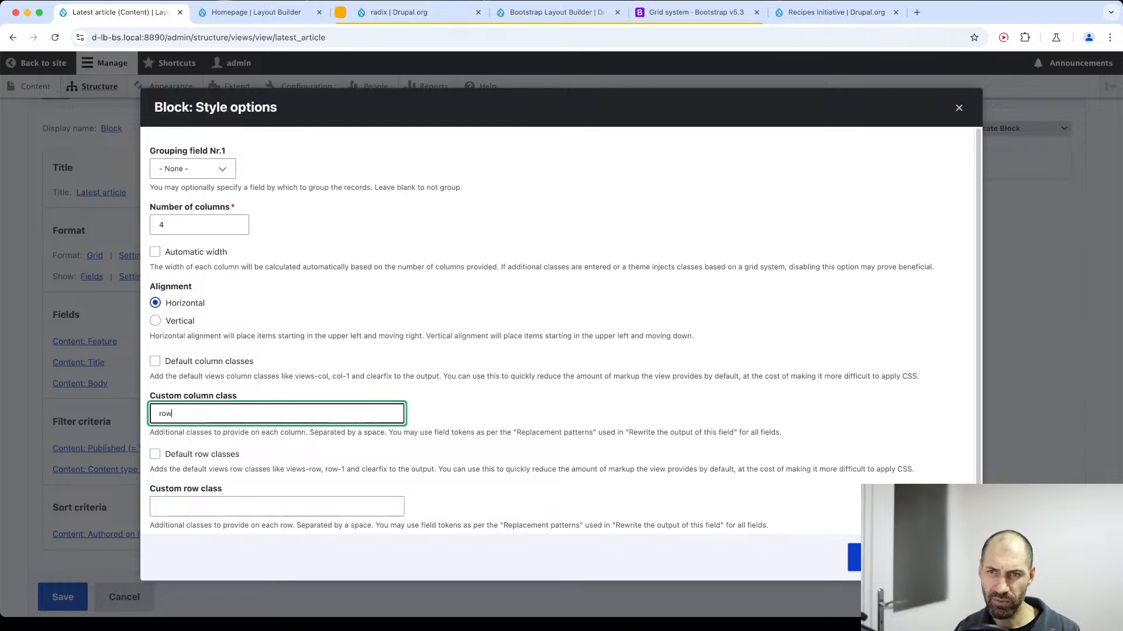
pyautogui.press('Tab')
pyautogui.press('Tab')
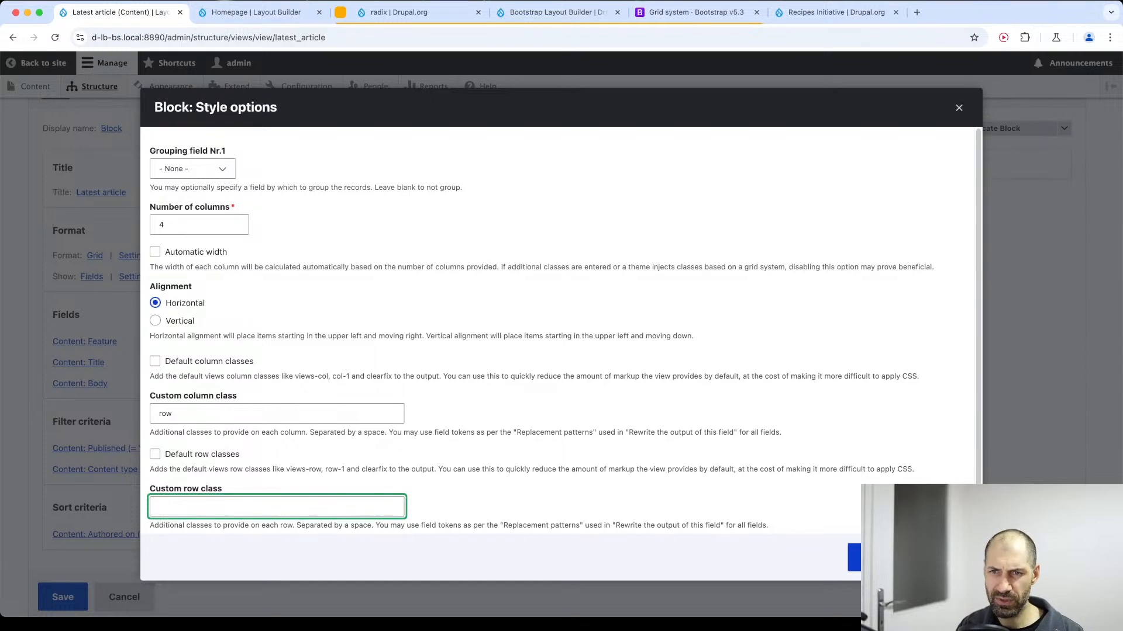
pyautogui.doubleClick(186, 409)
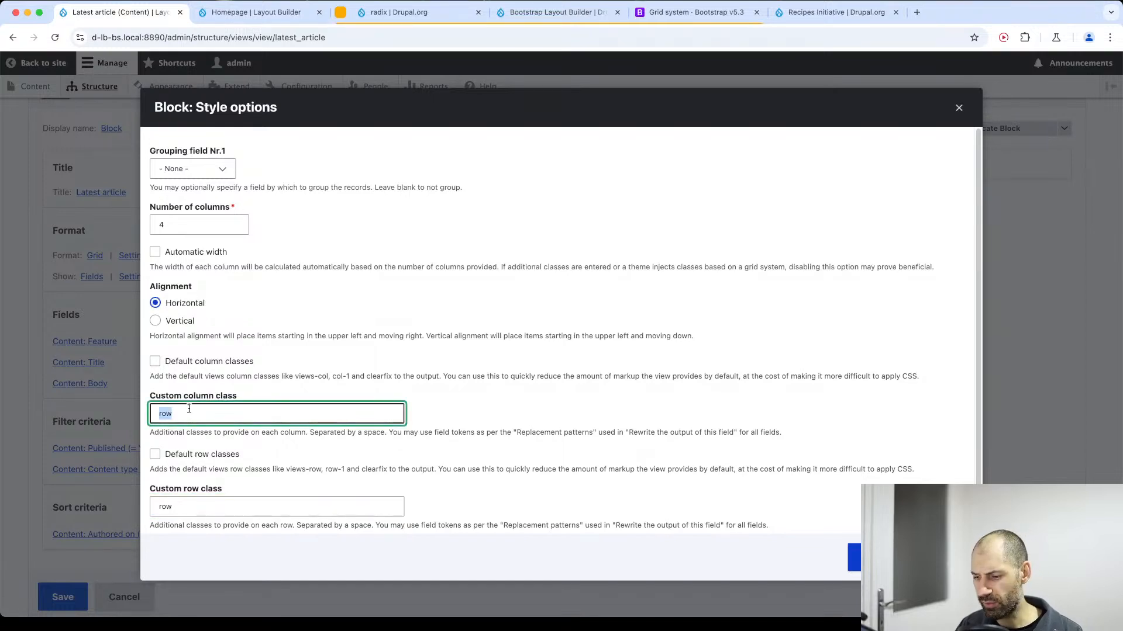
pyautogui.write('r')
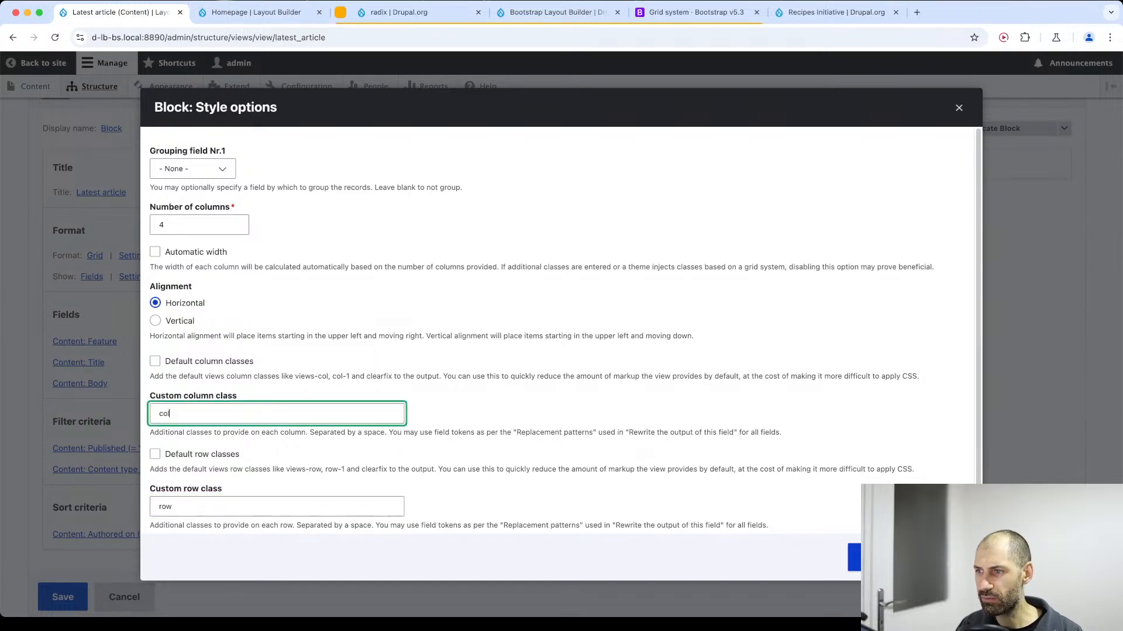
pyautogui.press('Return')
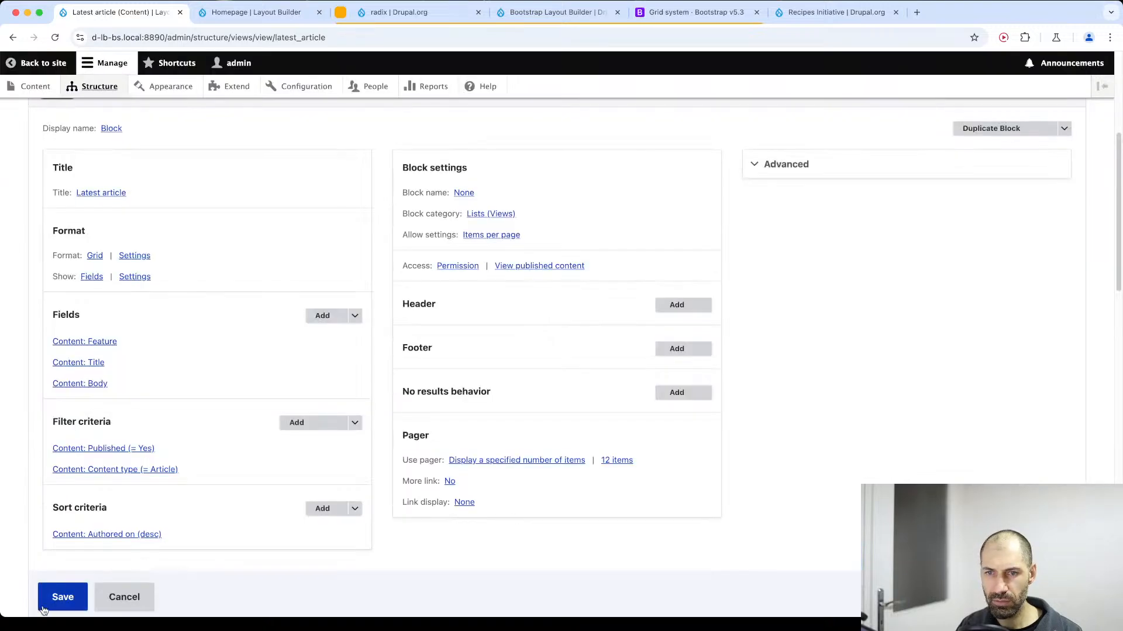
# Inspect the Latest article preview's HTML to examine how the row and col divs are nested.
pyautogui.scroll(-15, 200, 493)
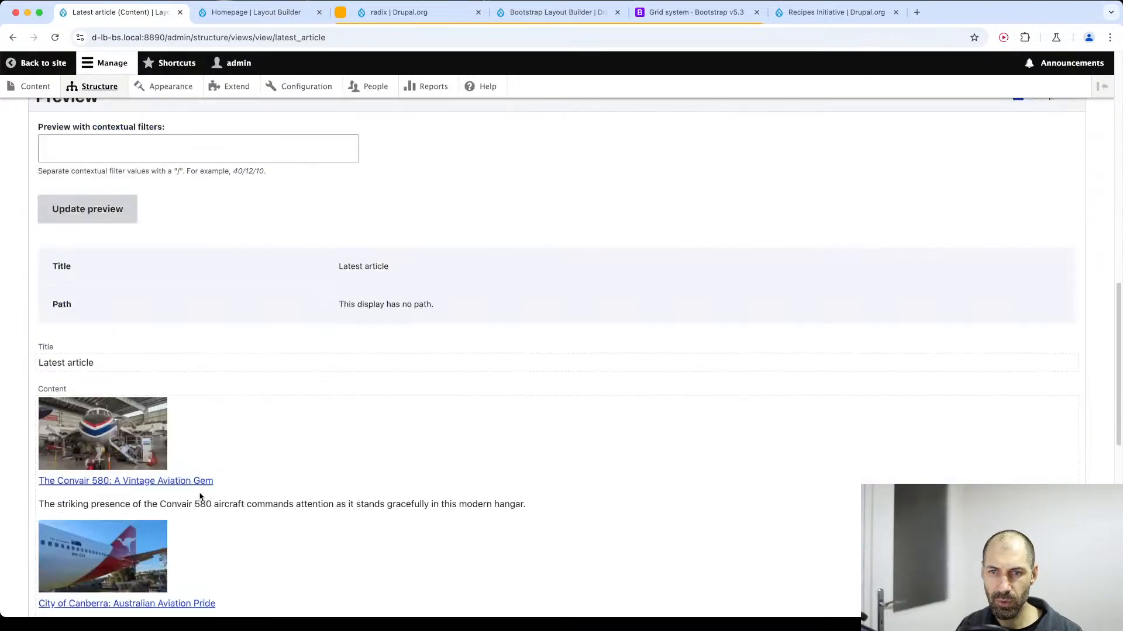
pyautogui.press('super+alt+i')
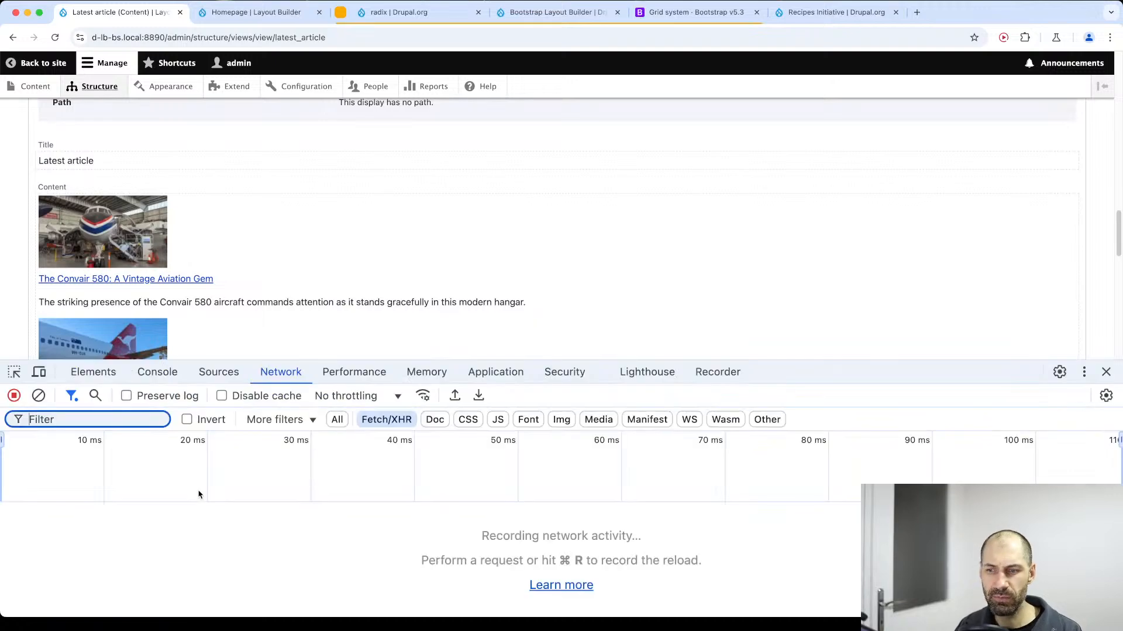
pyautogui.click(14, 372)
pyautogui.click(328, 246)
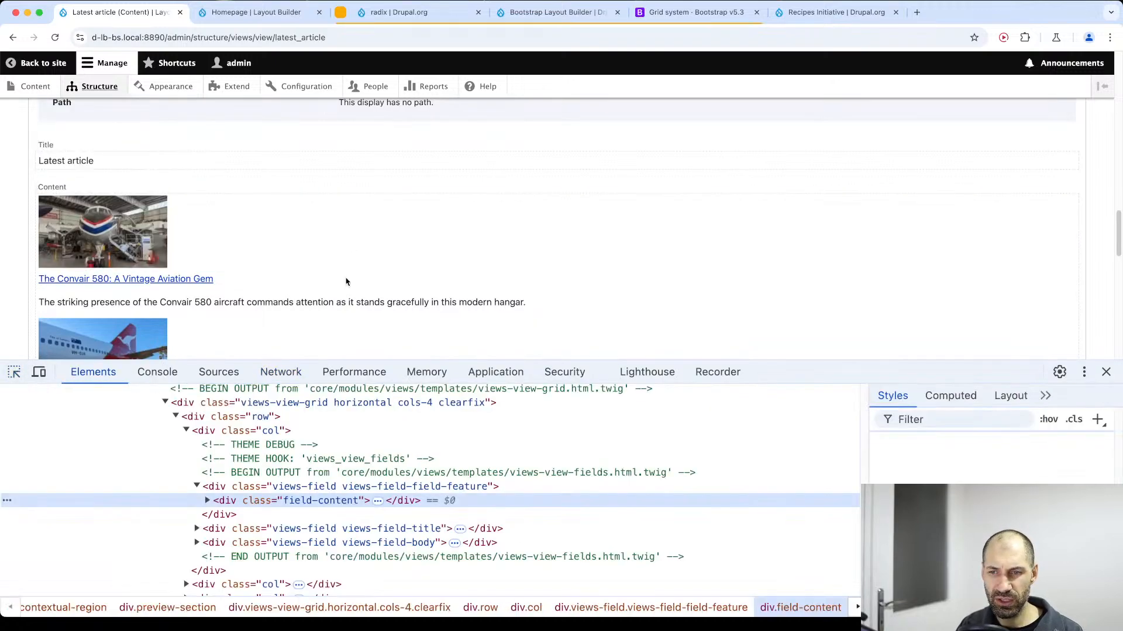
pyautogui.scroll(1, 234, 456)
pyautogui.click(229, 450)
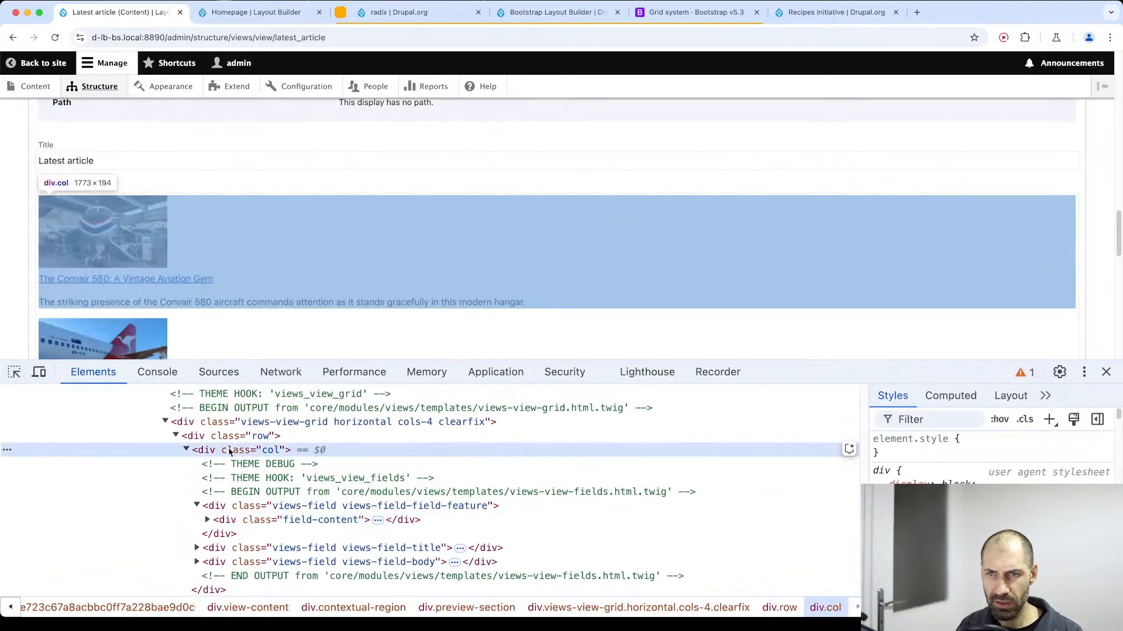
pyautogui.click(189, 450)
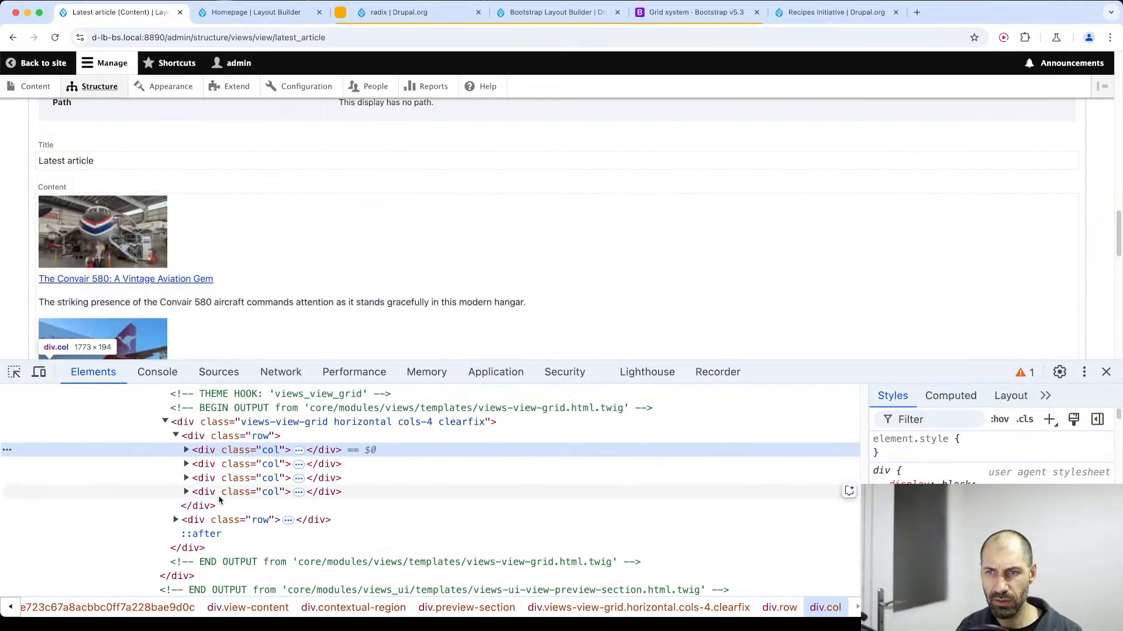
pyautogui.click(176, 521)
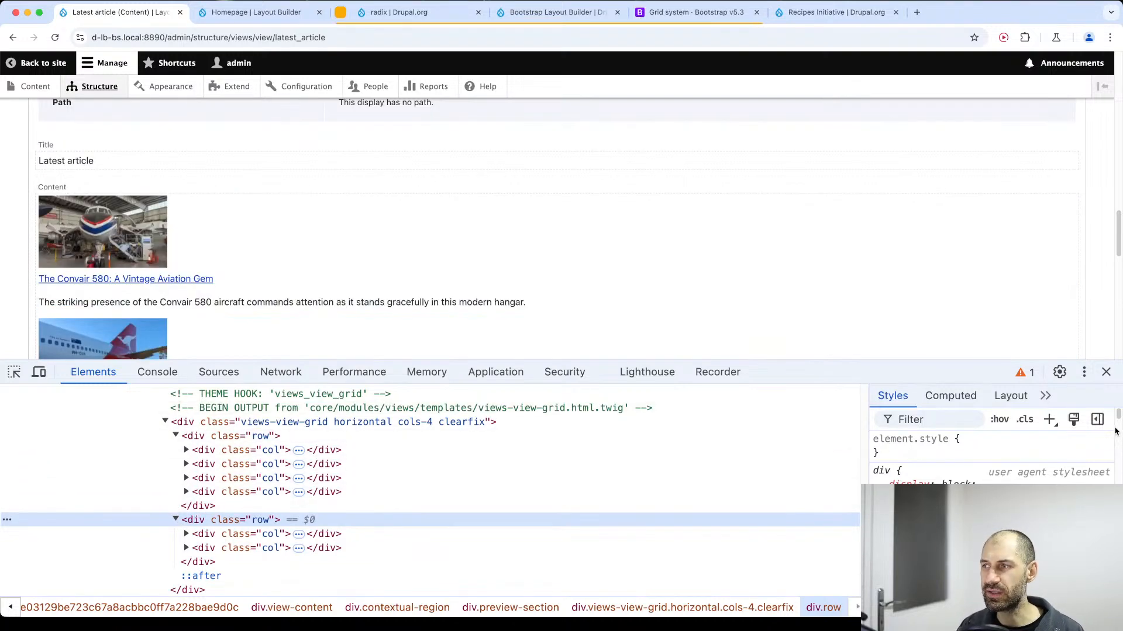
pyautogui.click(1107, 372)
# Set the Latest article grid's number of columns to 3 and save the view.
pyautogui.scroll(15, 243, 288)
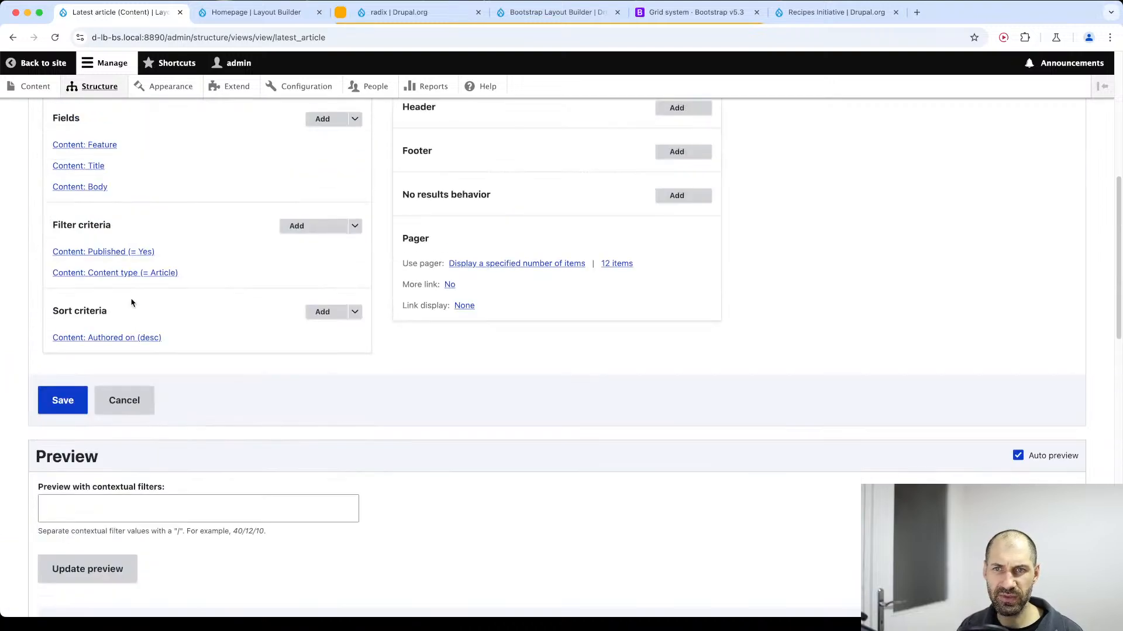
pyautogui.click(135, 281)
pyautogui.click(174, 227)
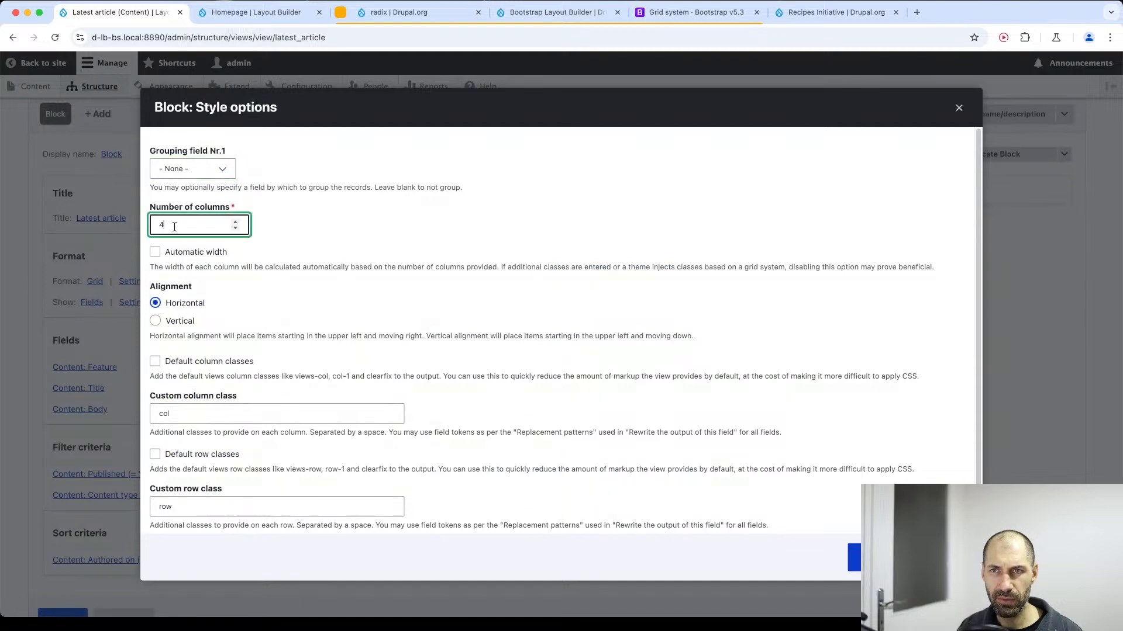
pyautogui.write('3')
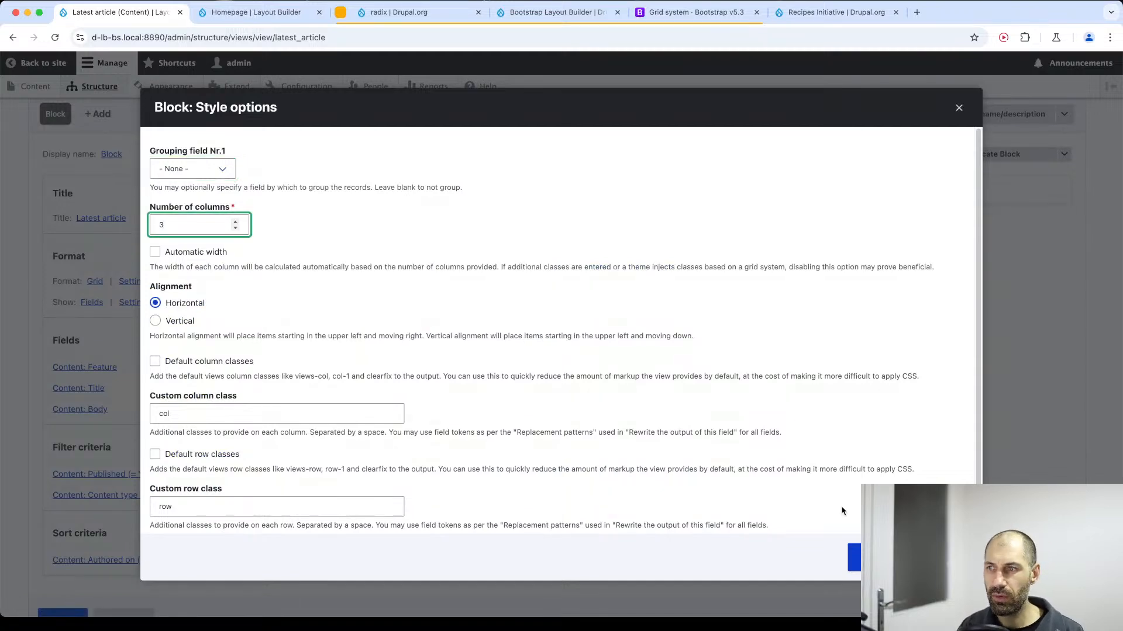
pyautogui.click(865, 556)
pyautogui.scroll(-3, 168, 550)
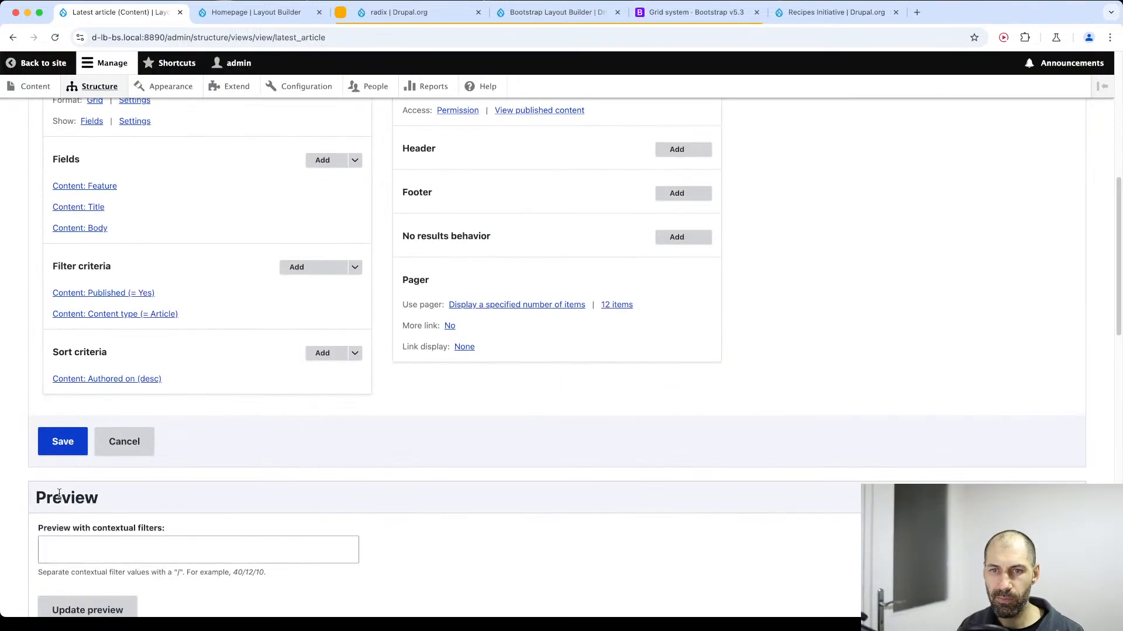
pyautogui.click(54, 449)
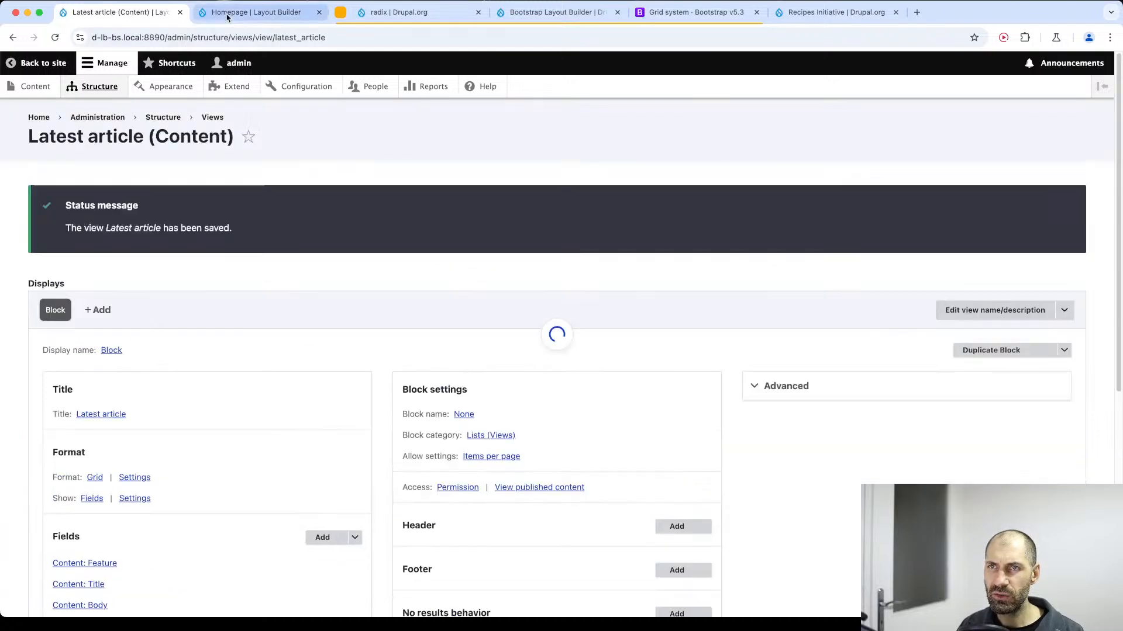
# Switch to the Homepage and reload it to check the Latest article grid.
pyautogui.click(243, 13)
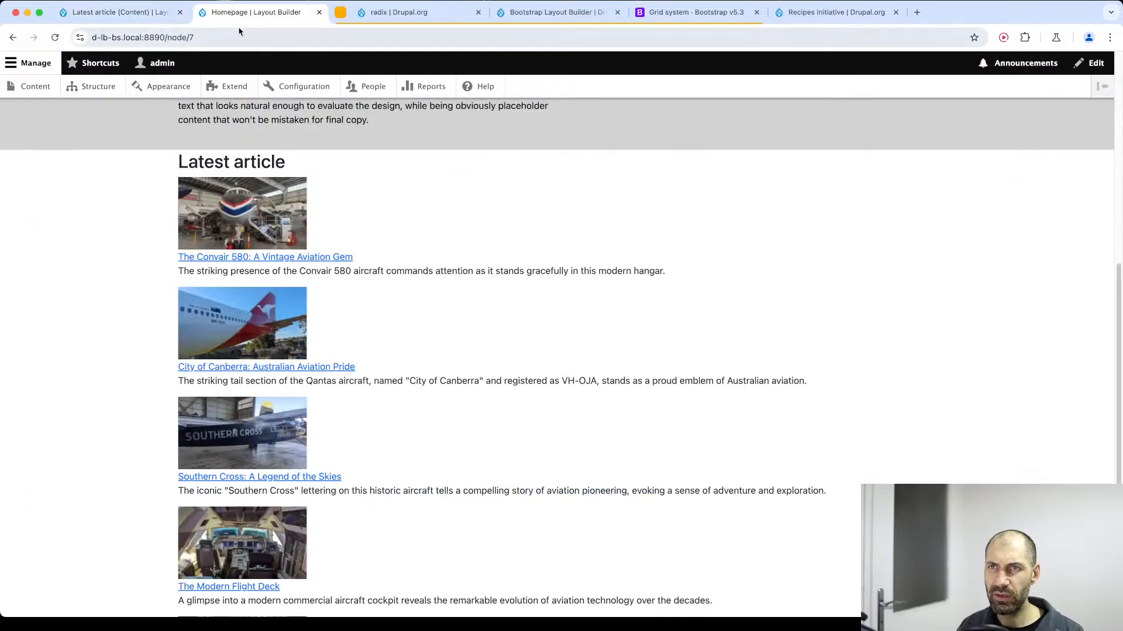
pyautogui.click(242, 34)
pyautogui.press('Return')
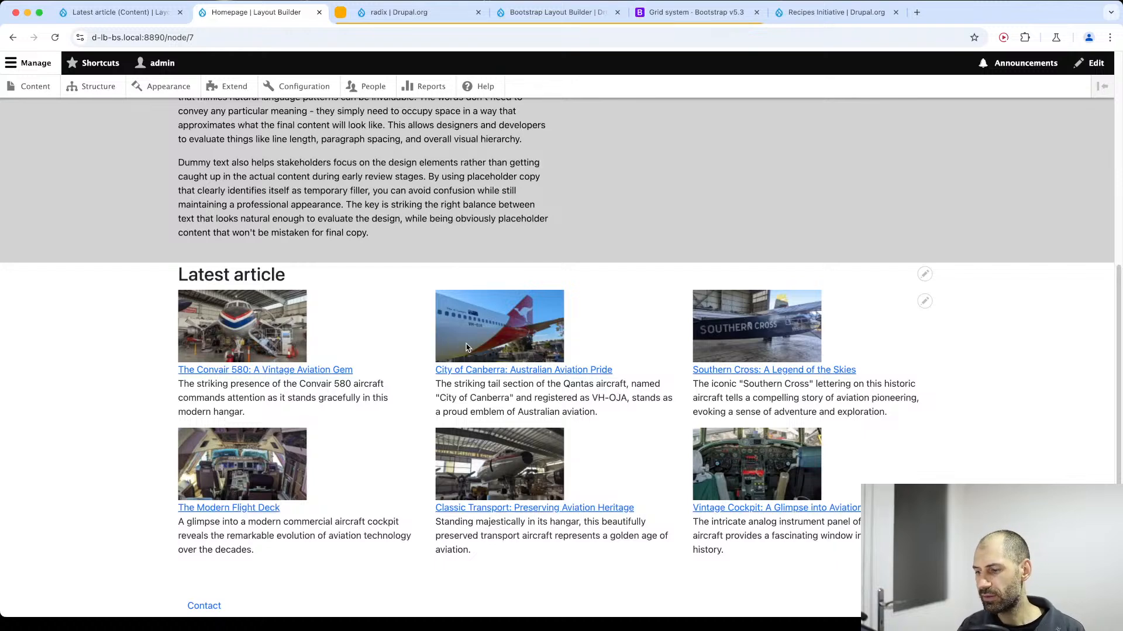
# Inspect the Latest article grid on the Homepage and examine its row and col divs in the page markup.
pyautogui.rightClick(386, 329)
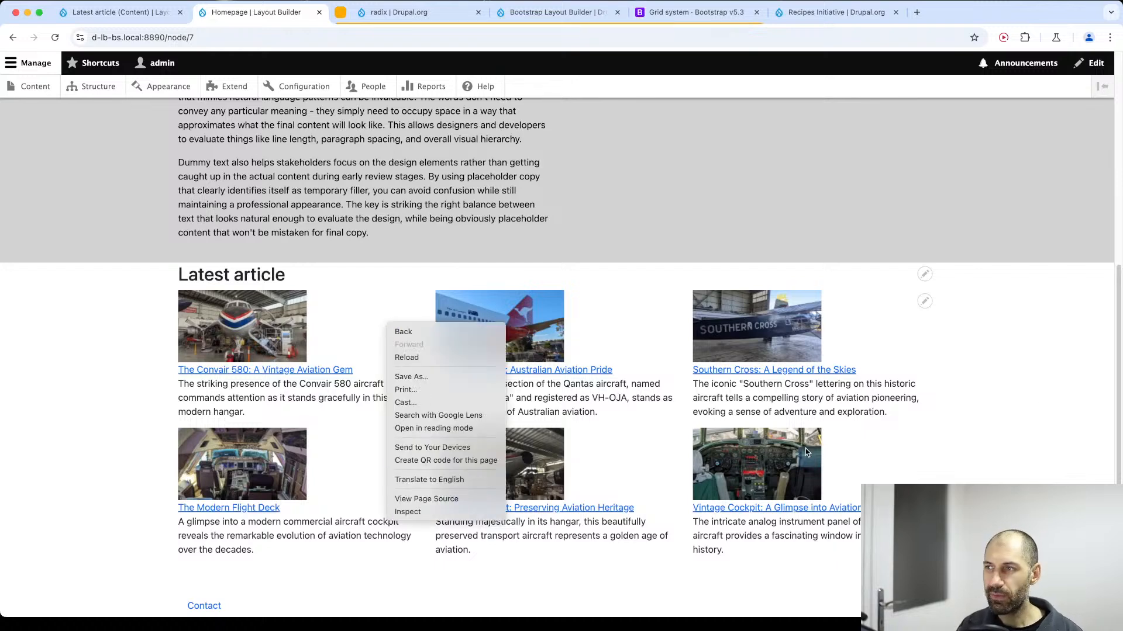
pyautogui.click(1054, 397)
pyautogui.rightClick(375, 333)
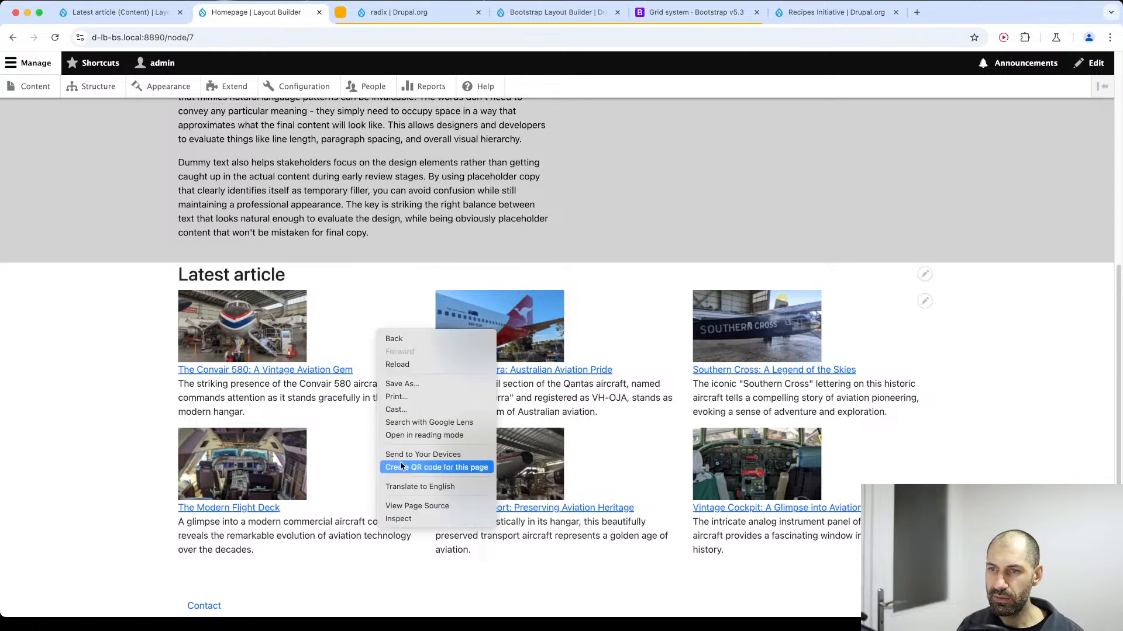
pyautogui.click(398, 519)
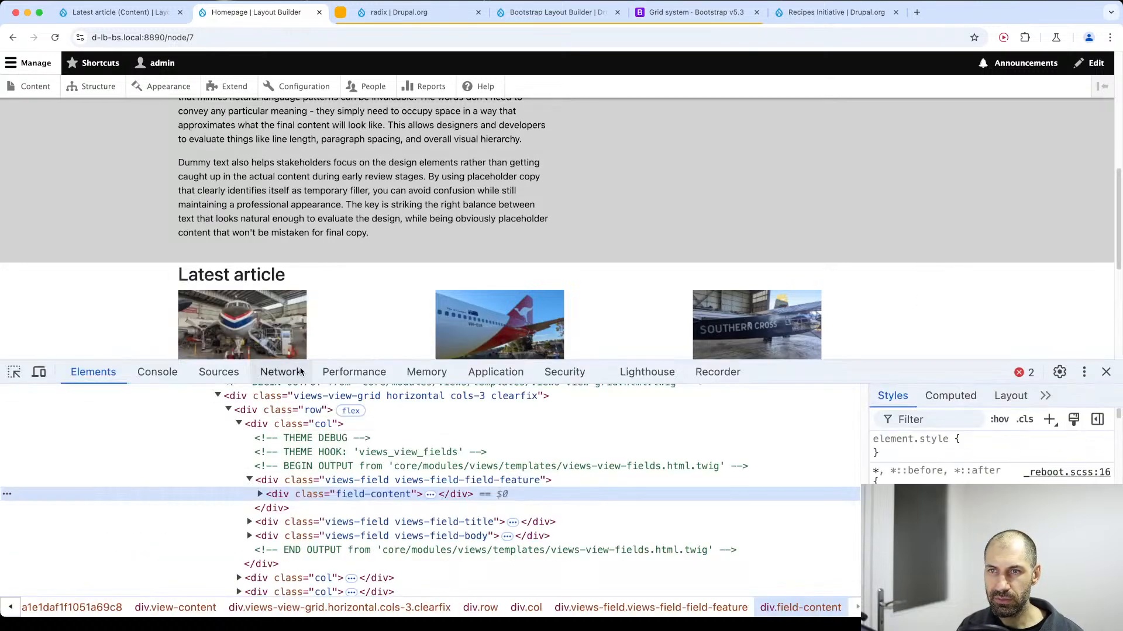
pyautogui.click(15, 372)
pyautogui.click(228, 337)
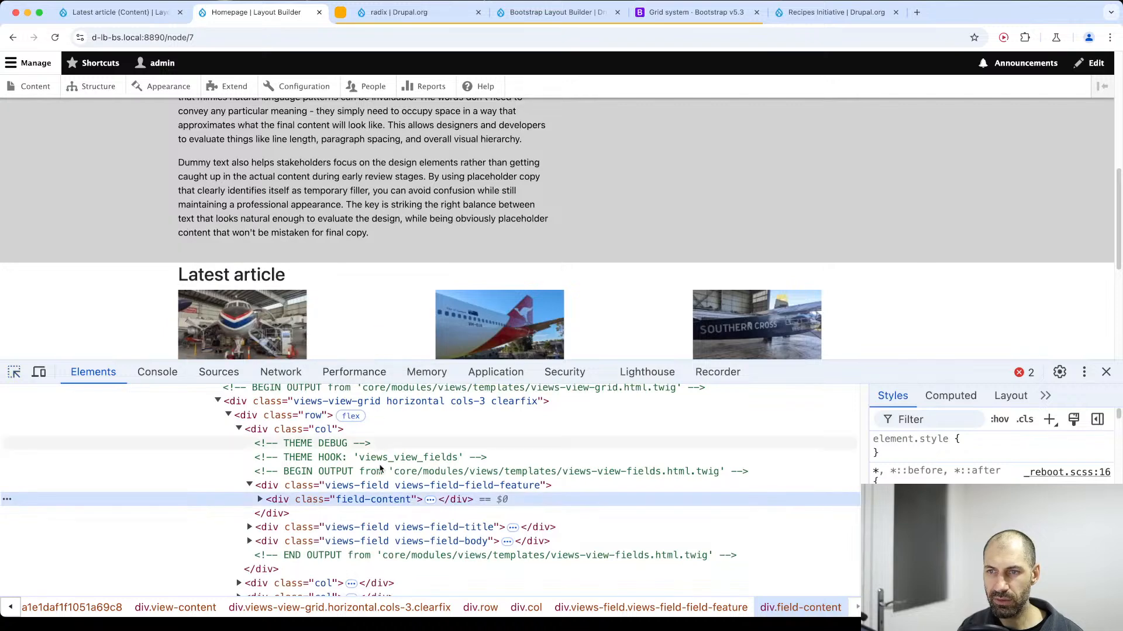
pyautogui.scroll(1, 273, 467)
pyautogui.click(239, 455)
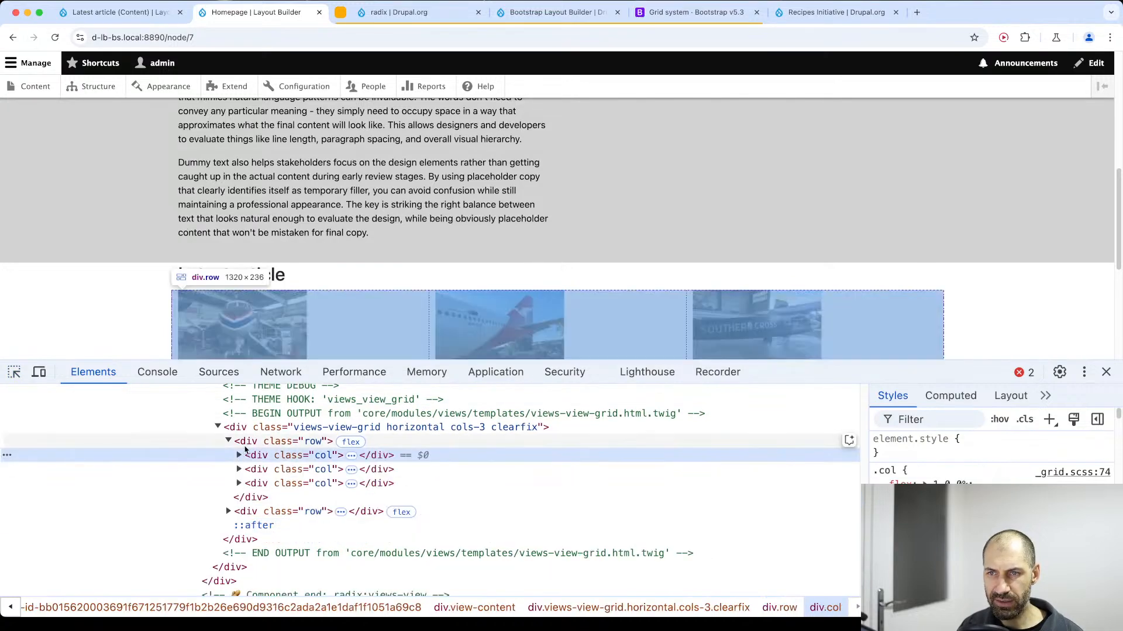
pyautogui.click(244, 445)
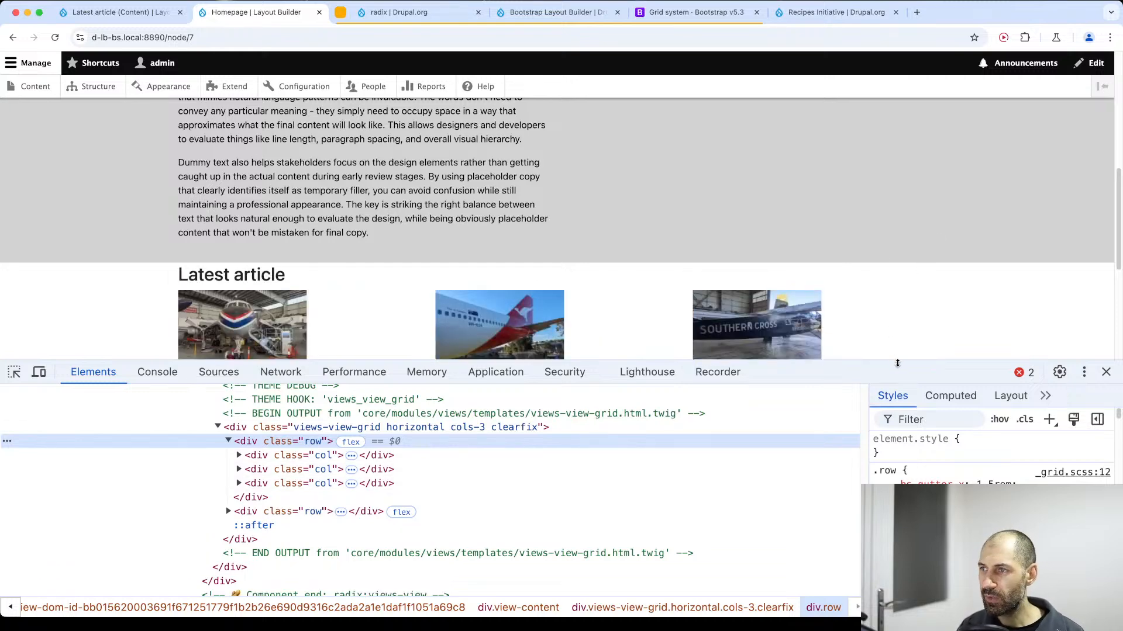
# Turn on responsive device emulation for the Homepage and check the page at about 601 px wide, then widen the viewport again.
pyautogui.moveTo(898, 361); pyautogui.dragTo(888, 453)
pyautogui.click(38, 465)
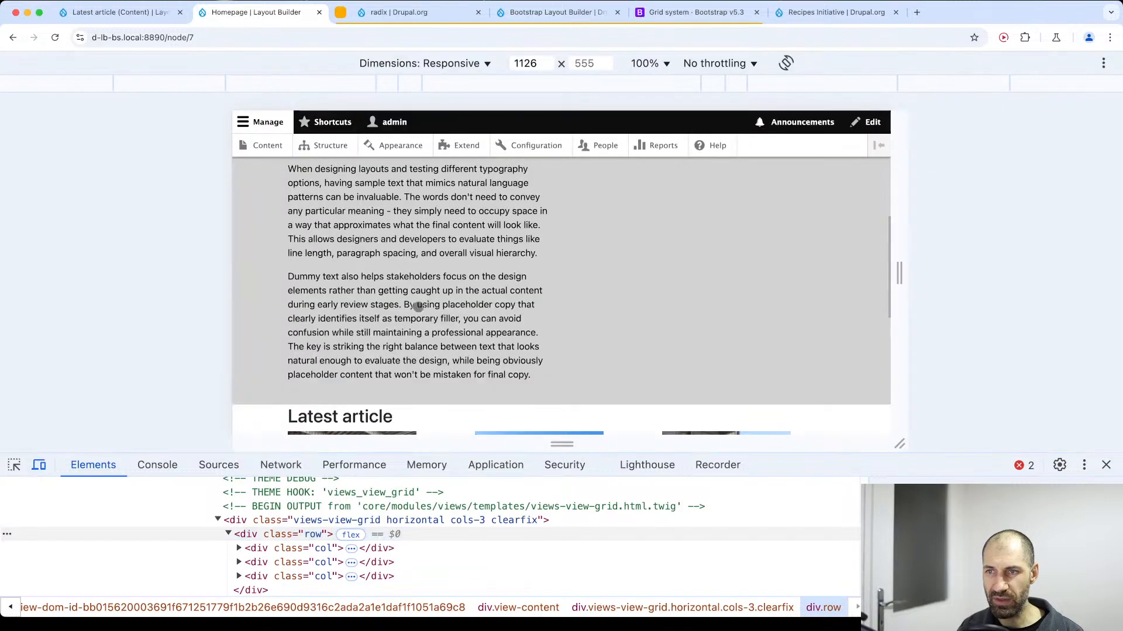
pyautogui.scroll(-5, 831, 274)
pyautogui.moveTo(899, 274); pyautogui.dragTo(746, 274)
pyautogui.scroll(12, 458, 155)
pyautogui.click(409, 124)
pyautogui.scroll(-9, 537, 245)
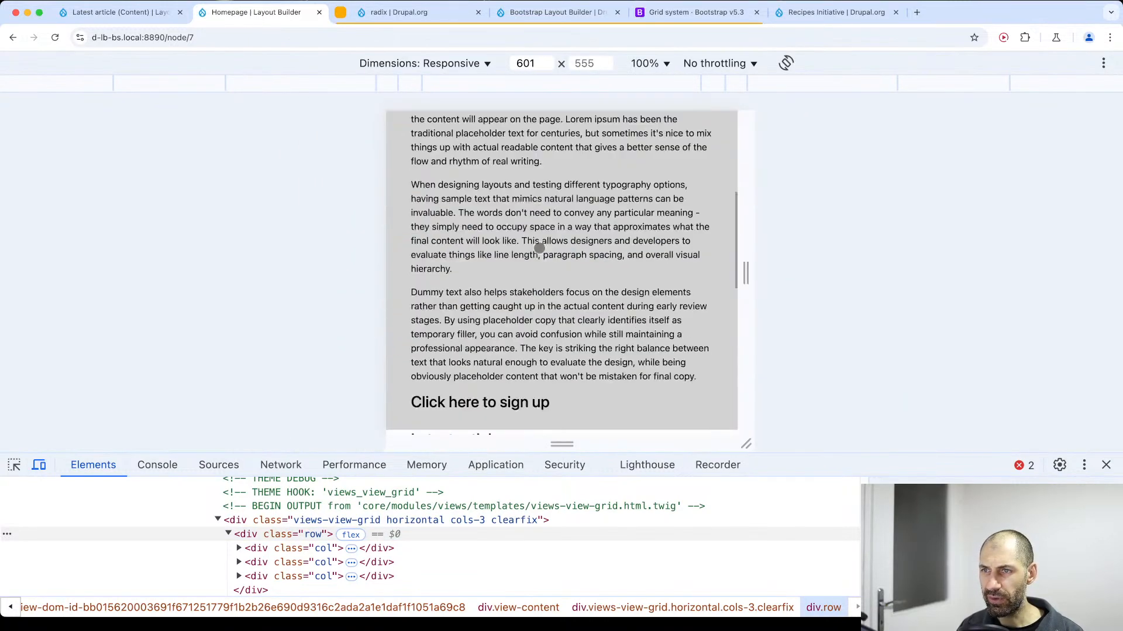
pyautogui.moveTo(746, 274); pyautogui.dragTo(997, 277)
# Switch to the Bootstrap grid documentation and examine the breakpoint tiers and the col-sm- class prefix in the grid options table.
pyautogui.click(697, 13)
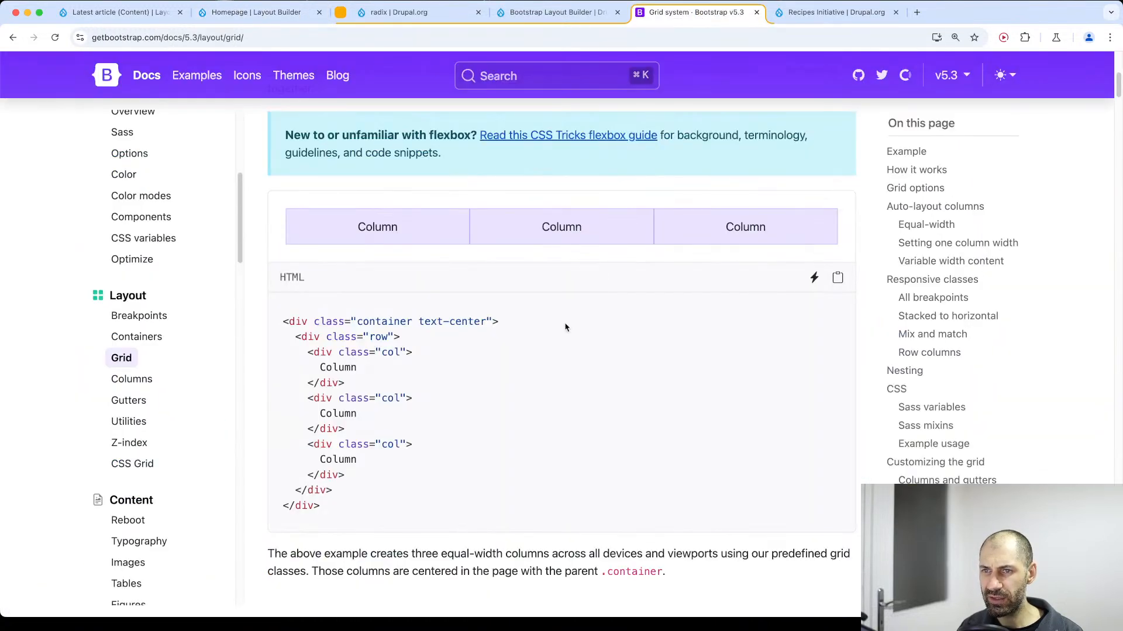
pyautogui.scroll(-20, 565, 328)
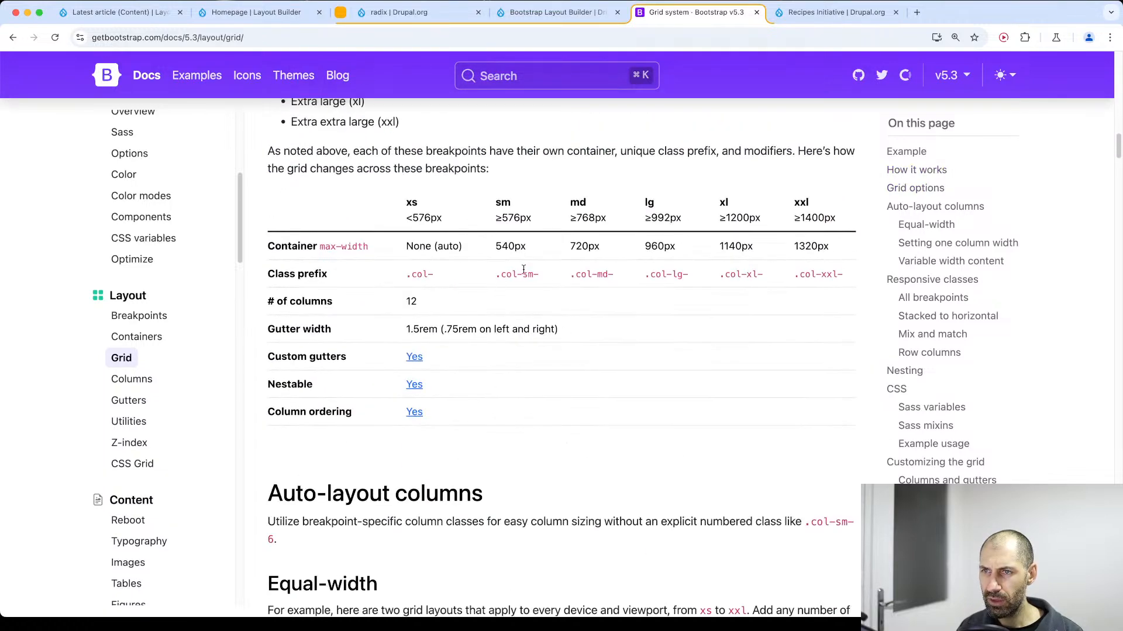
pyautogui.moveTo(499, 276); pyautogui.dragTo(549, 282)
pyautogui.scroll(5, 383, 326)
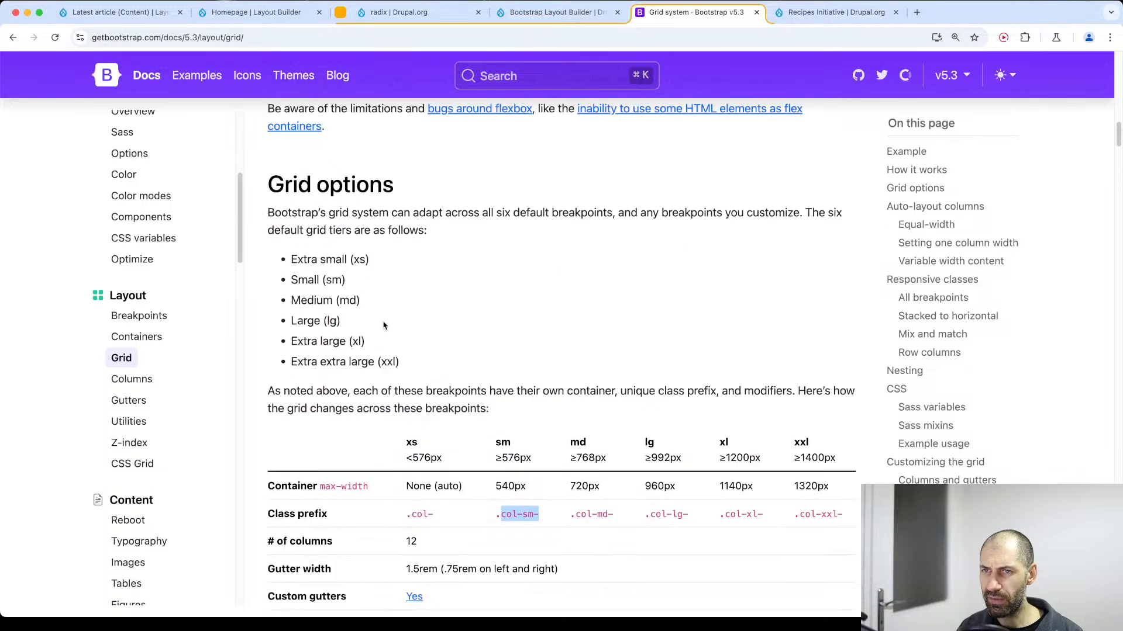
pyautogui.scroll(-15, 361, 385)
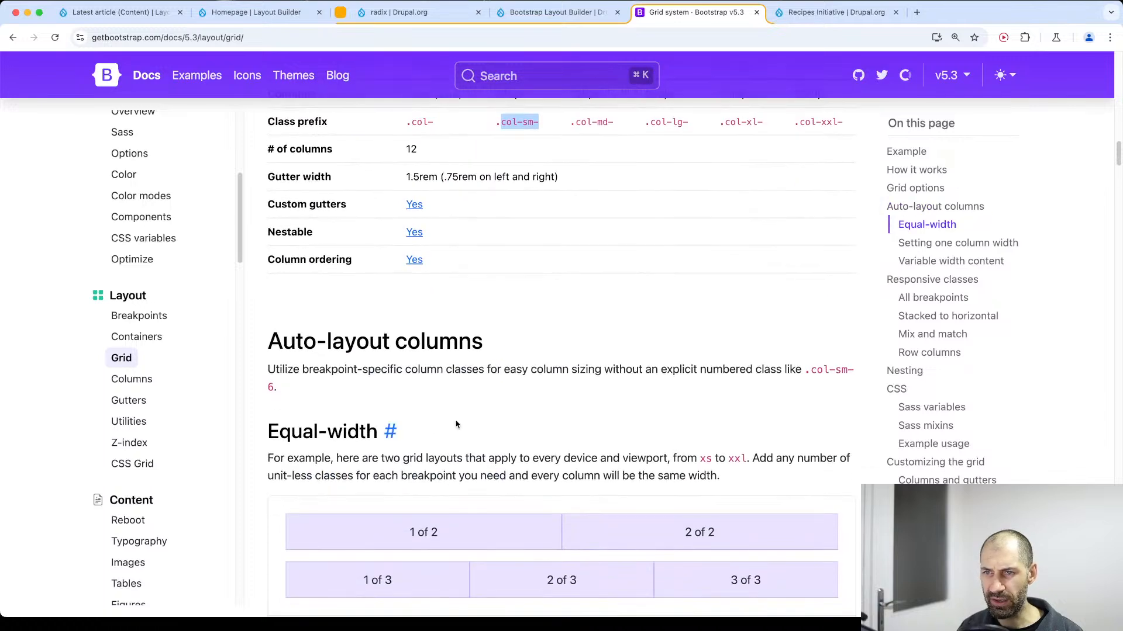
# Read through the auto-layout column examples and examine how col-lg-2 is combined with col in the variable width content markup.
pyautogui.scroll(-10, 455, 425)
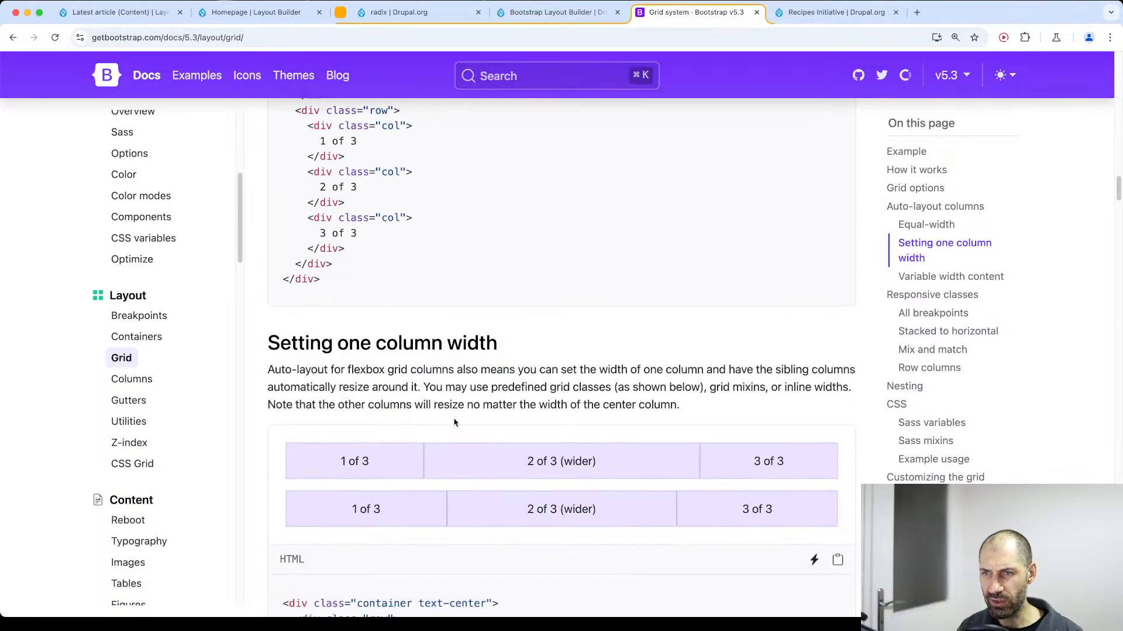
pyautogui.scroll(-5, 455, 424)
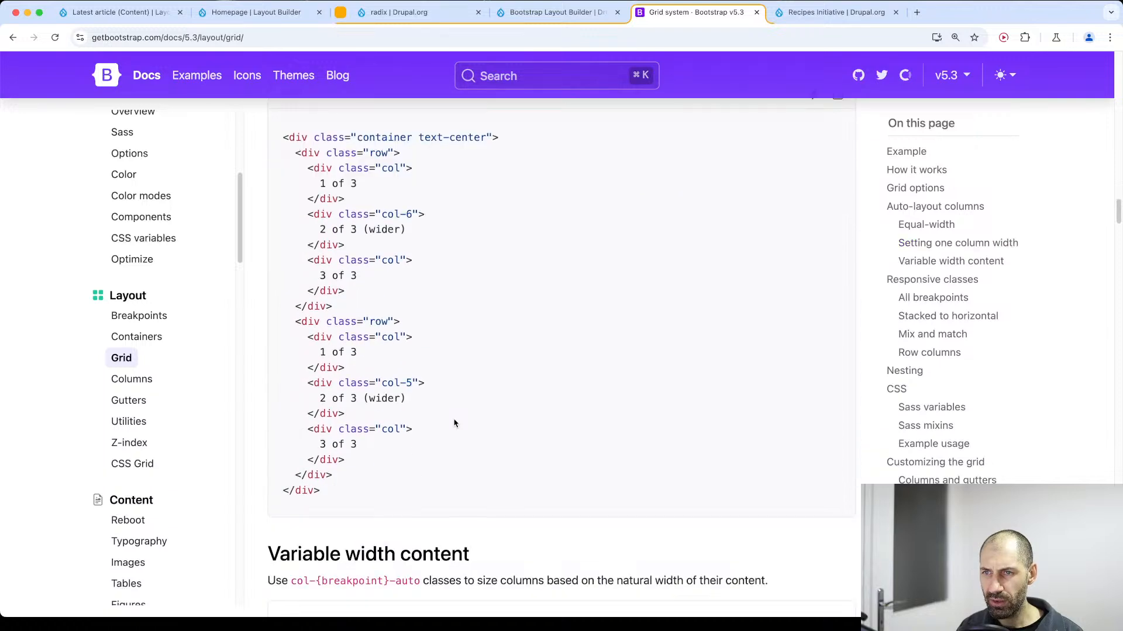
pyautogui.scroll(-10, 448, 414)
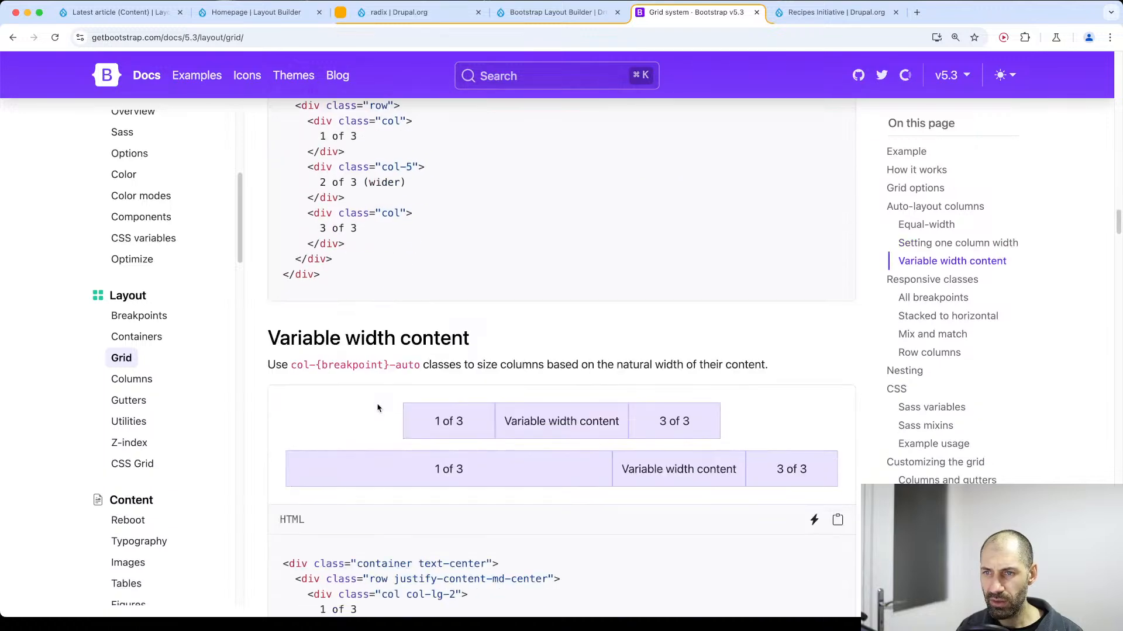
pyautogui.scroll(-1, 397, 355)
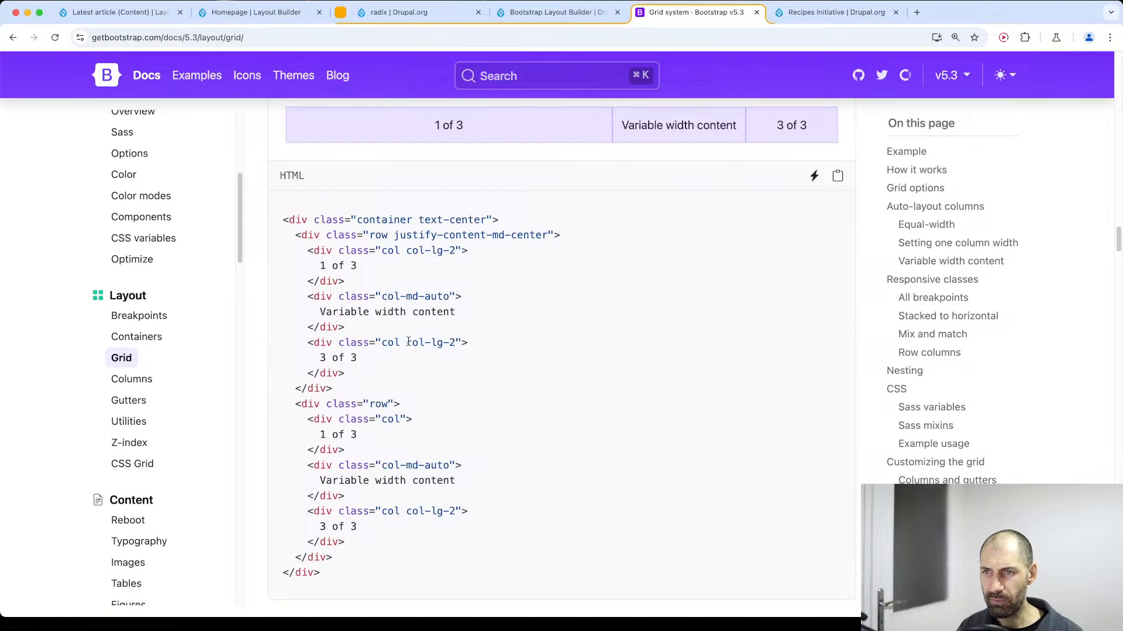
pyautogui.moveTo(408, 342); pyautogui.dragTo(467, 345)
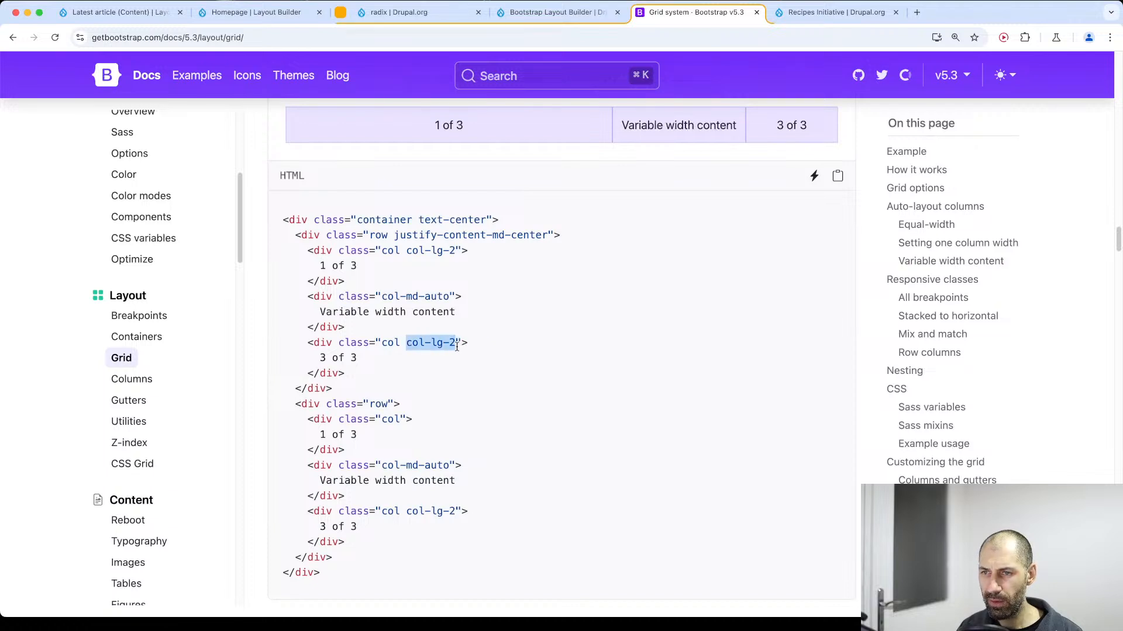
pyautogui.moveTo(412, 510)
pyautogui.mouseDown()
pyautogui.moveTo(457, 511)
pyautogui.moveTo(408, 512)
pyautogui.mouseUp()
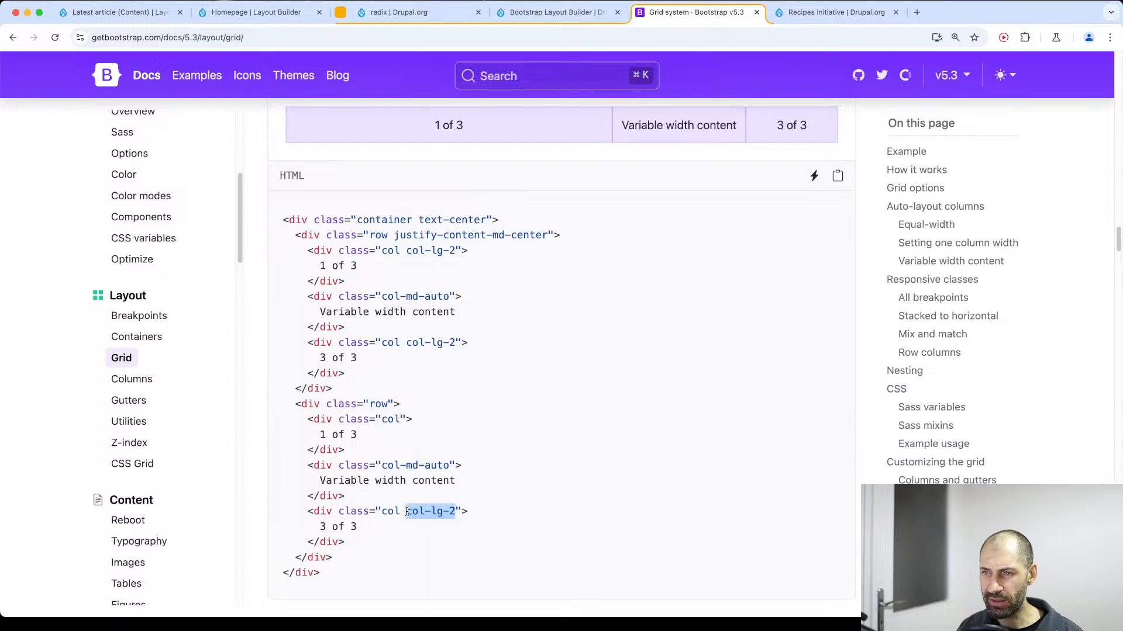
# Return to the grid options table and compare the col-sm- and col-md- class prefixes with their breakpoints.
pyautogui.scroll(15, 453, 325)
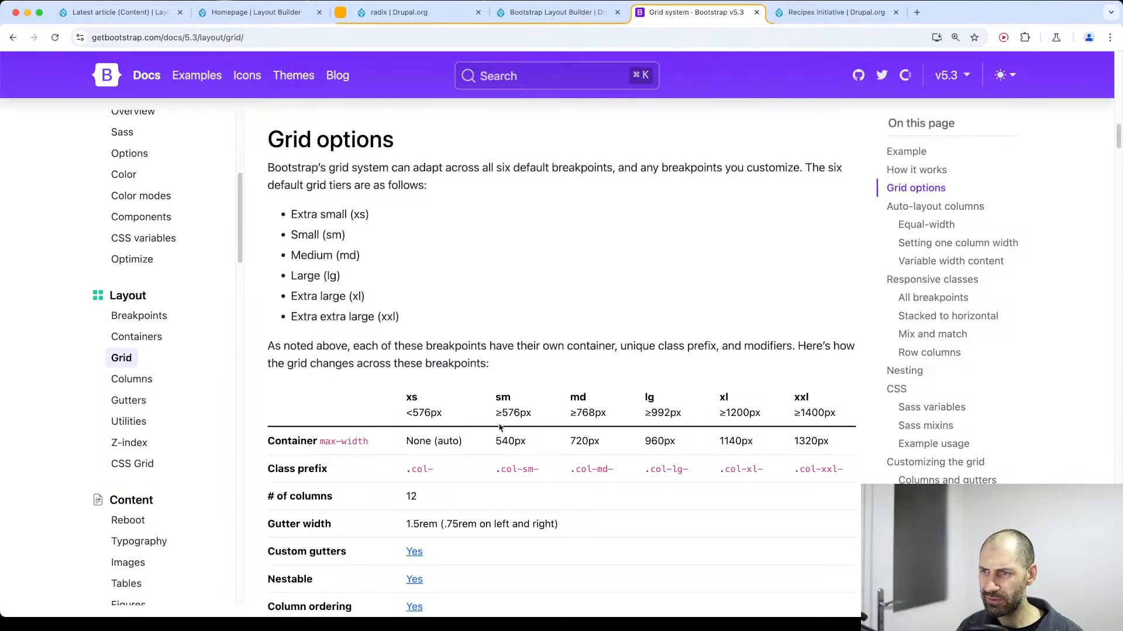
pyautogui.moveTo(502, 471); pyautogui.dragTo(537, 471)
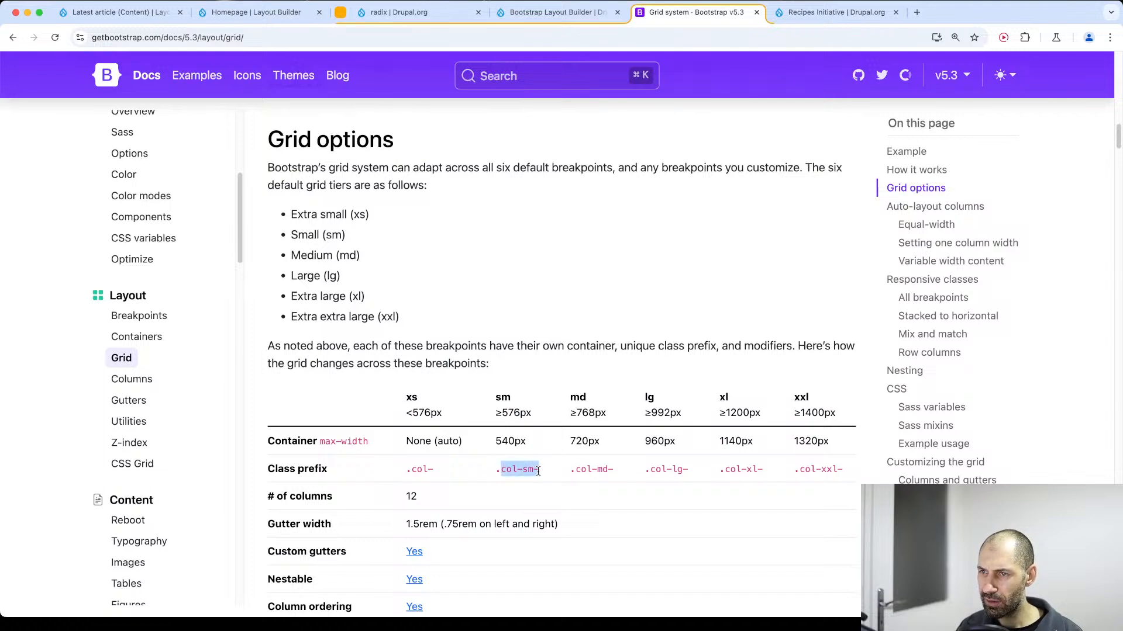
pyautogui.moveTo(572, 471); pyautogui.dragTo(616, 476)
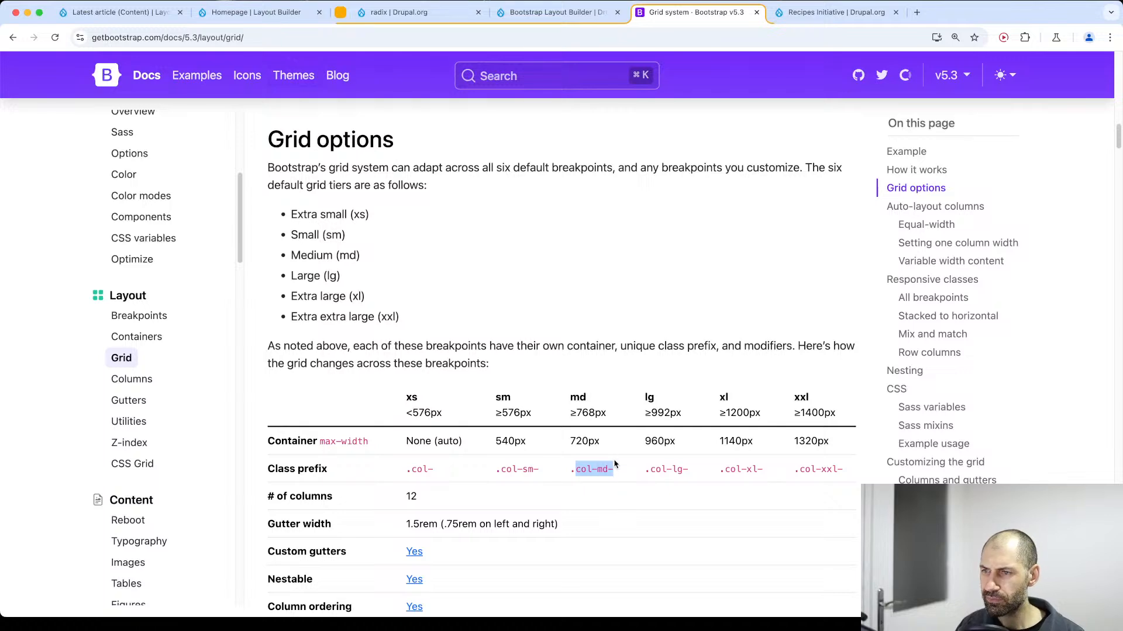
# Set the Latest article grid's custom column class to "col col-md-6" and save the view.
pyautogui.click(120, 13)
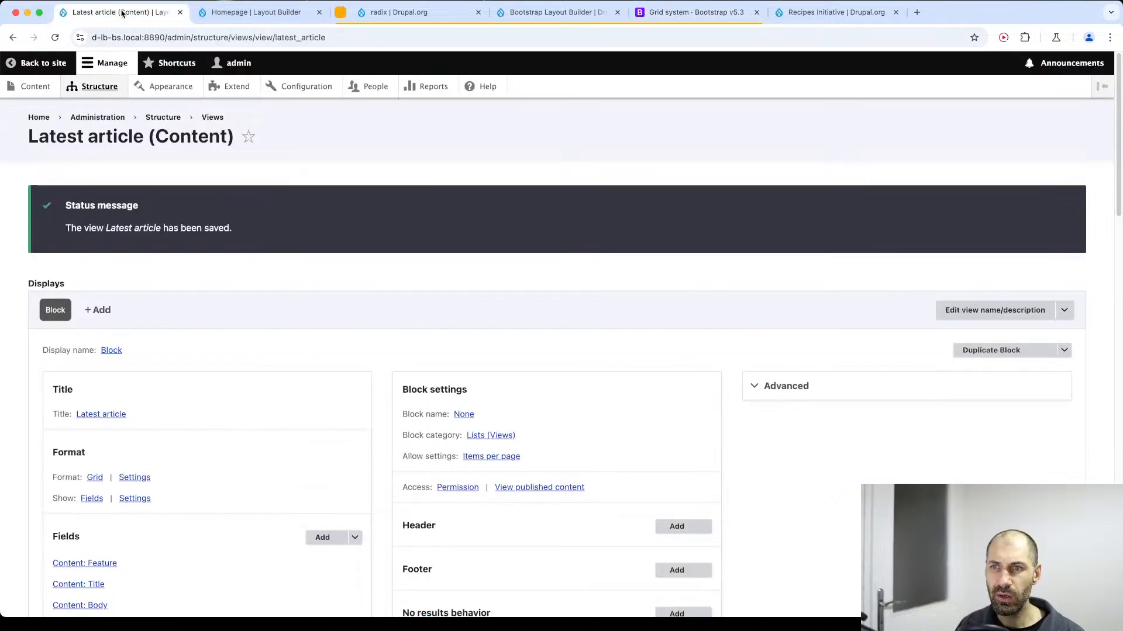
pyautogui.scroll(-1, 117, 410)
pyautogui.click(134, 455)
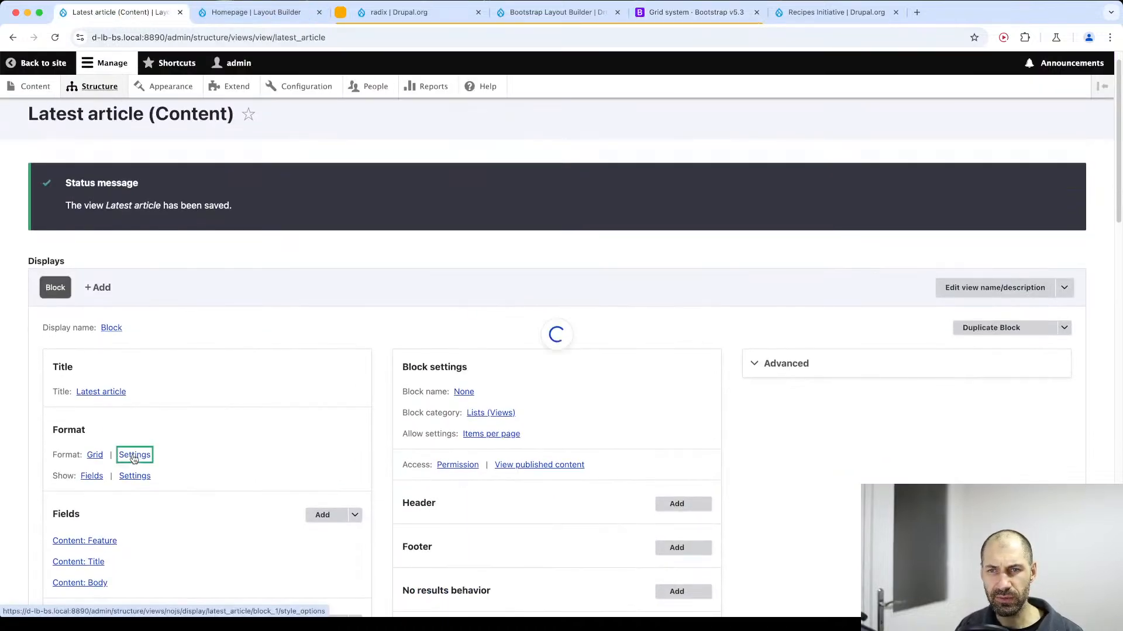
pyautogui.click(213, 410)
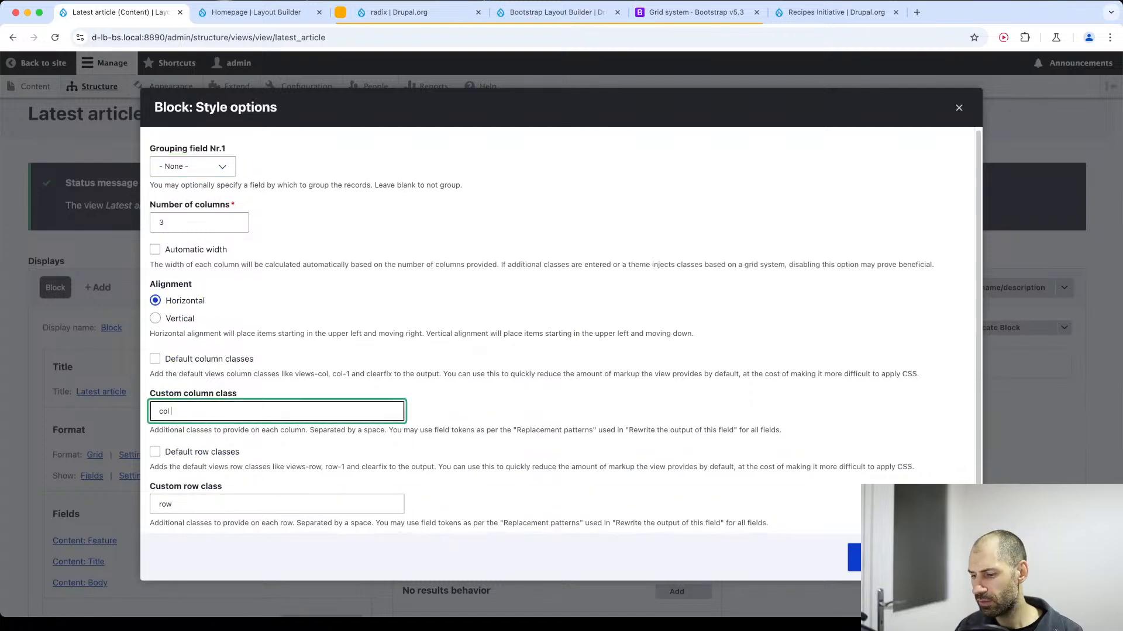
pyautogui.write('col-md-')
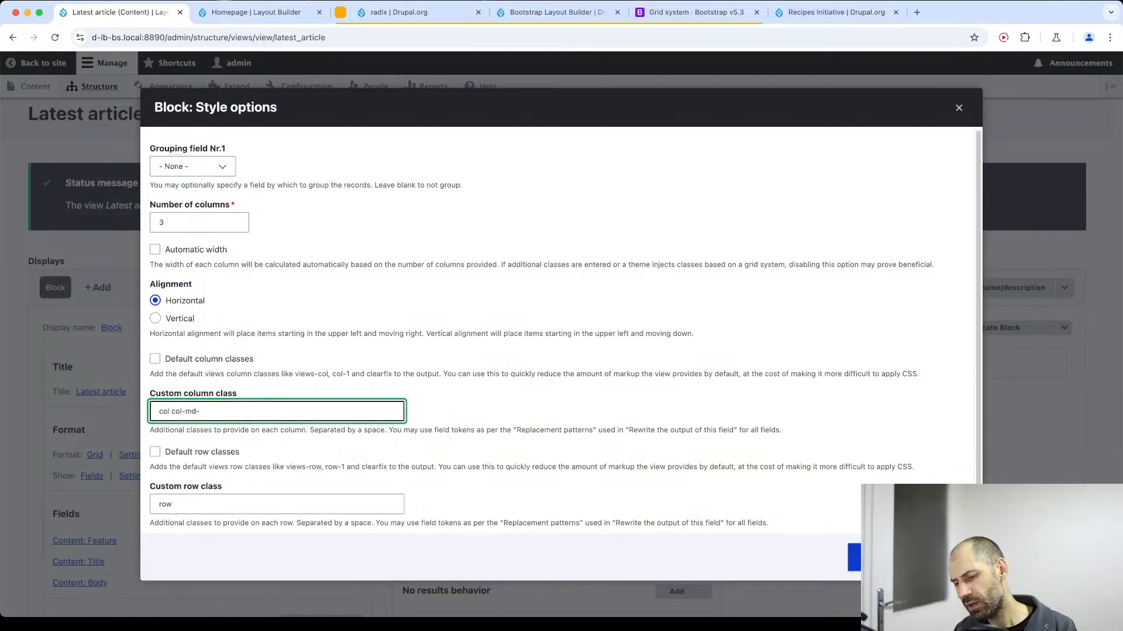
pyautogui.write('6')
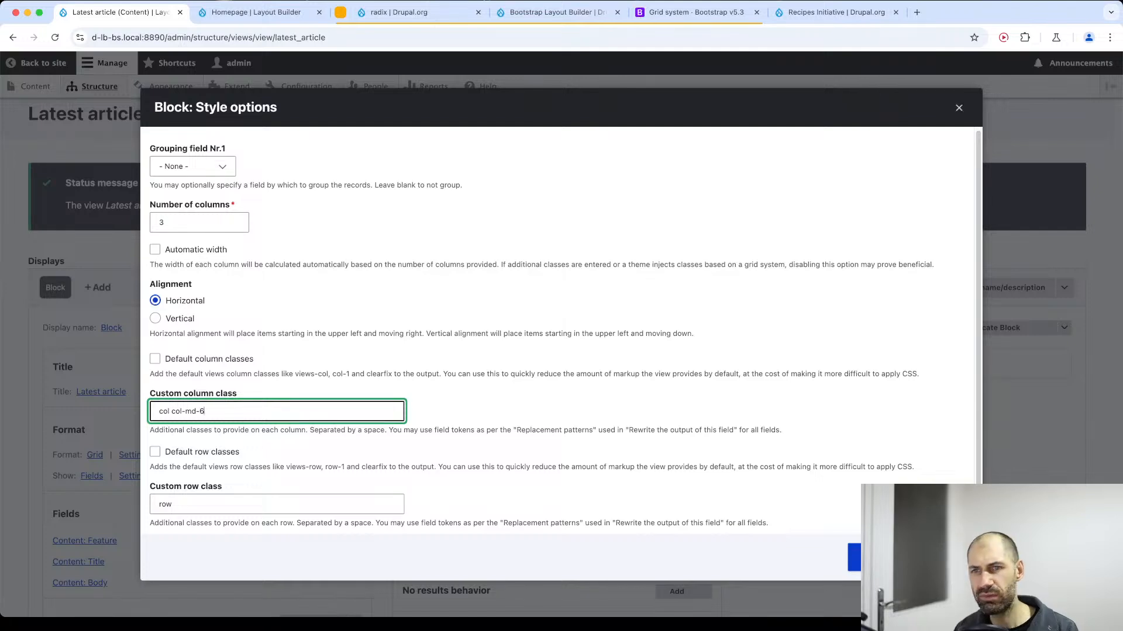
pyautogui.click(854, 553)
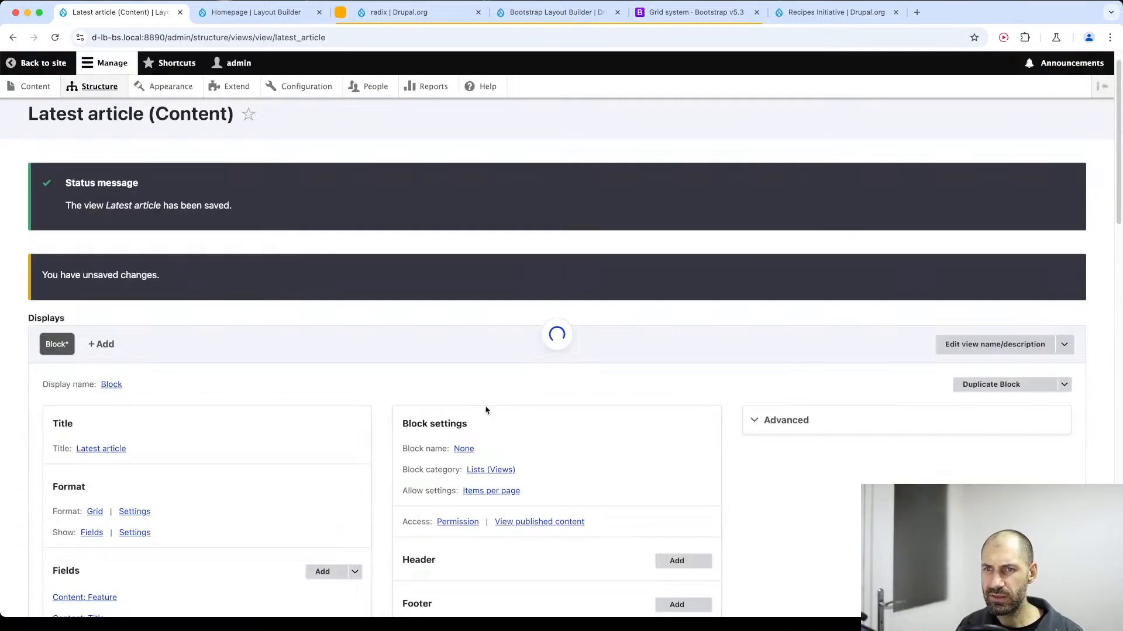
pyautogui.scroll(-12, 486, 409)
pyautogui.scroll(1, 60, 190)
pyautogui.click(62, 177)
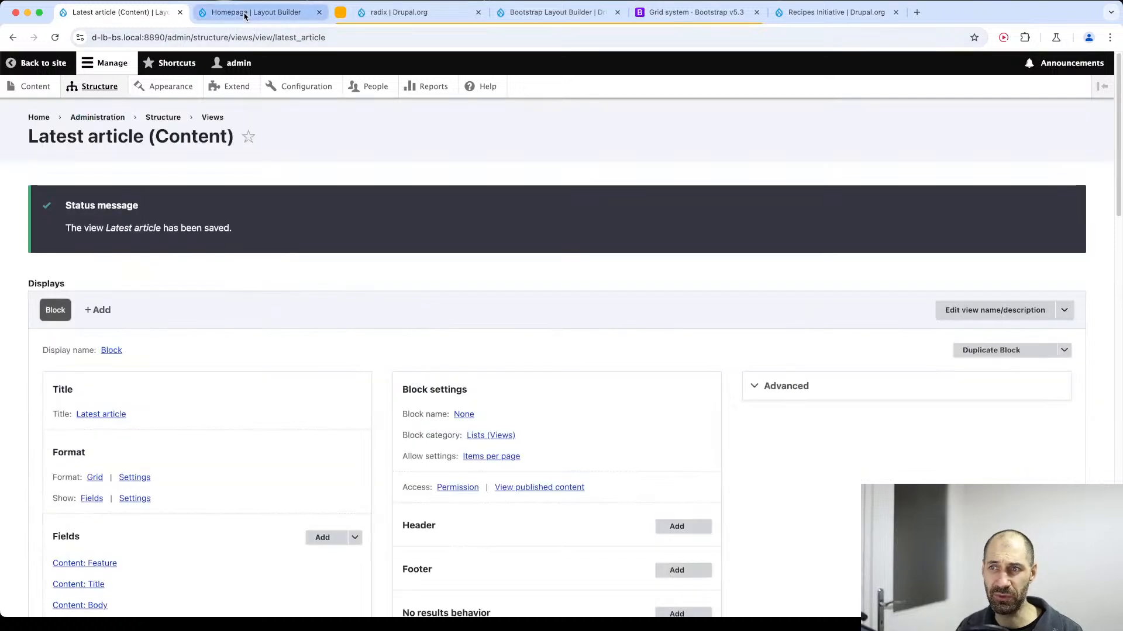
# Switch to the Homepage, reload it, and check the Latest article grid with the viewport widened to about 1731 px.
pyautogui.click(245, 13)
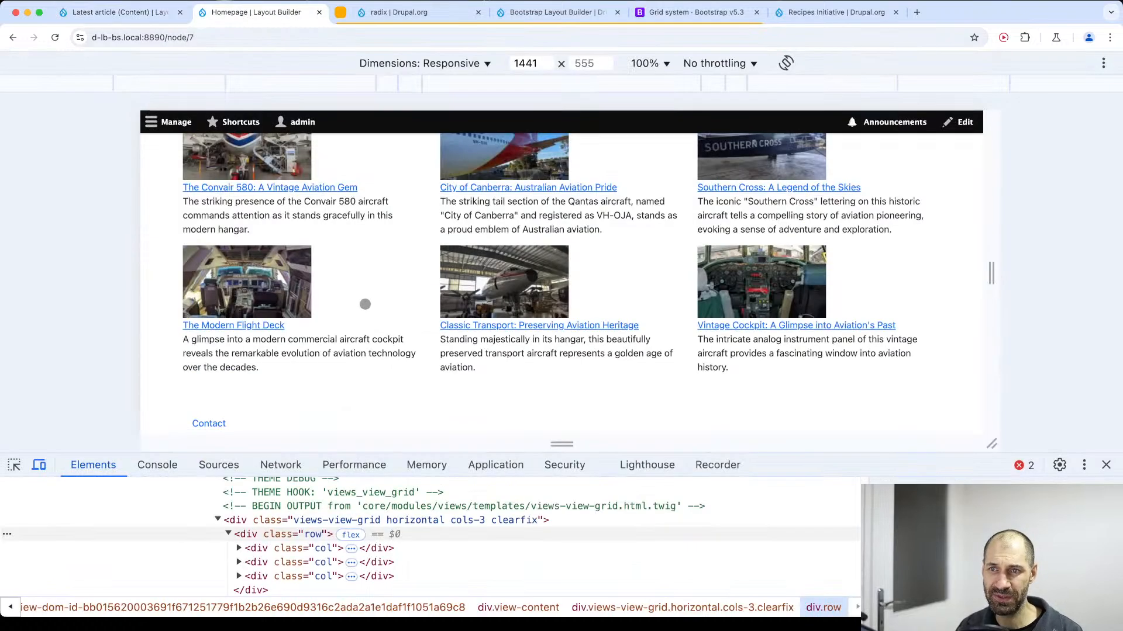
pyautogui.press('super+r')
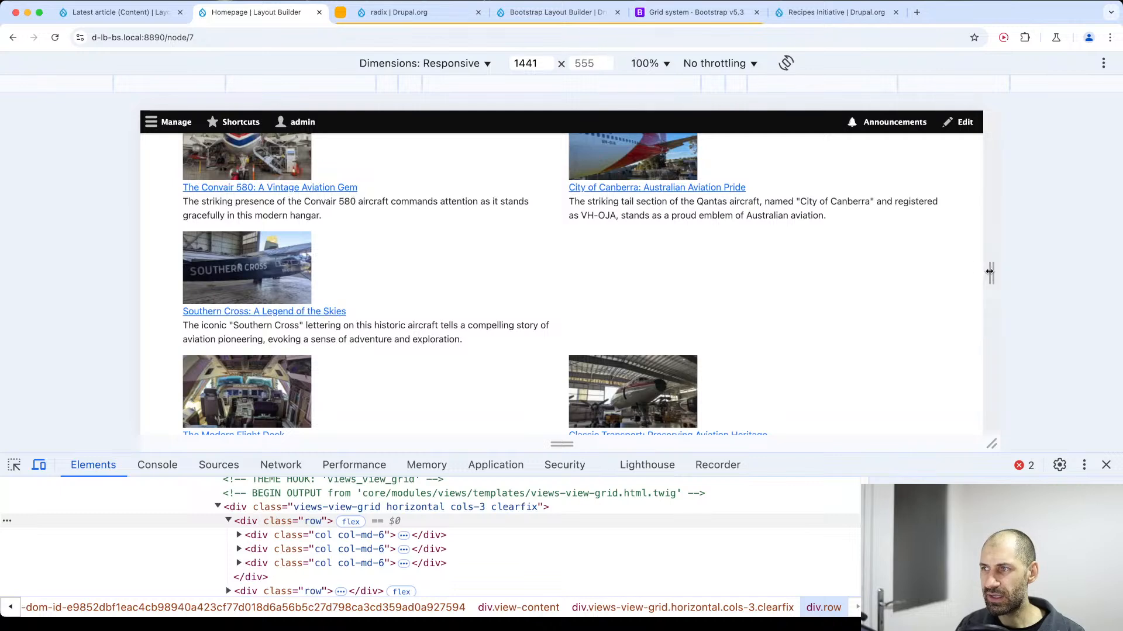
pyautogui.moveTo(991, 272); pyautogui.dragTo(1076, 248)
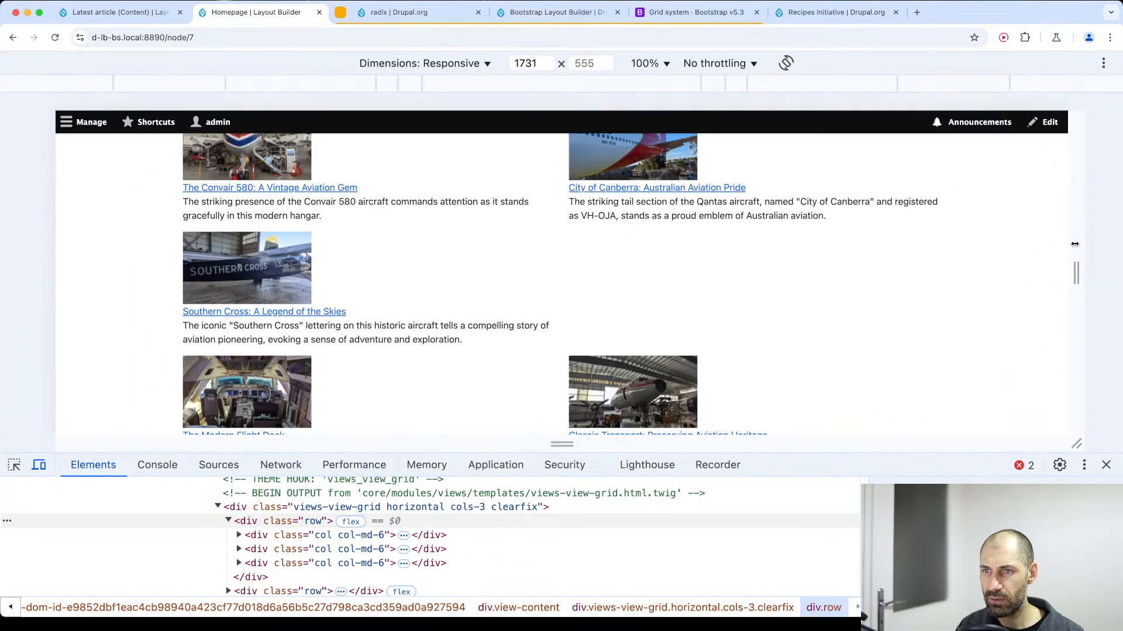
pyautogui.scroll(-2, 618, 249)
pyautogui.scroll(-5, 618, 250)
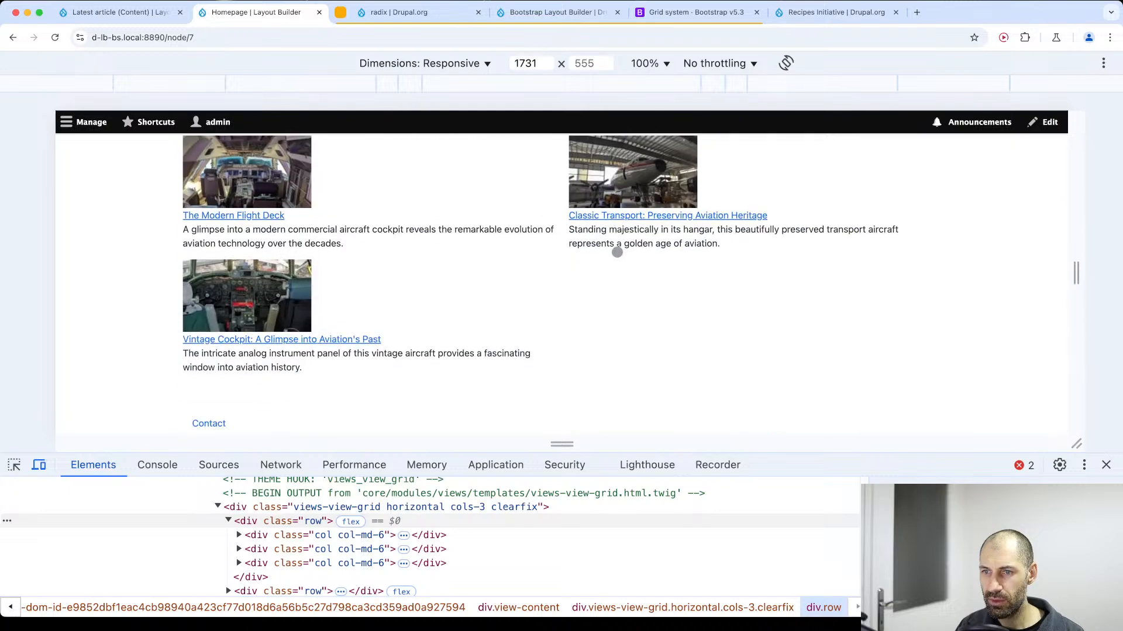
# Select the second column div of the Latest article grid's first row in the page markup to examine its classes.
pyautogui.press('Down')
pyautogui.press('Down')
pyautogui.press('Down')
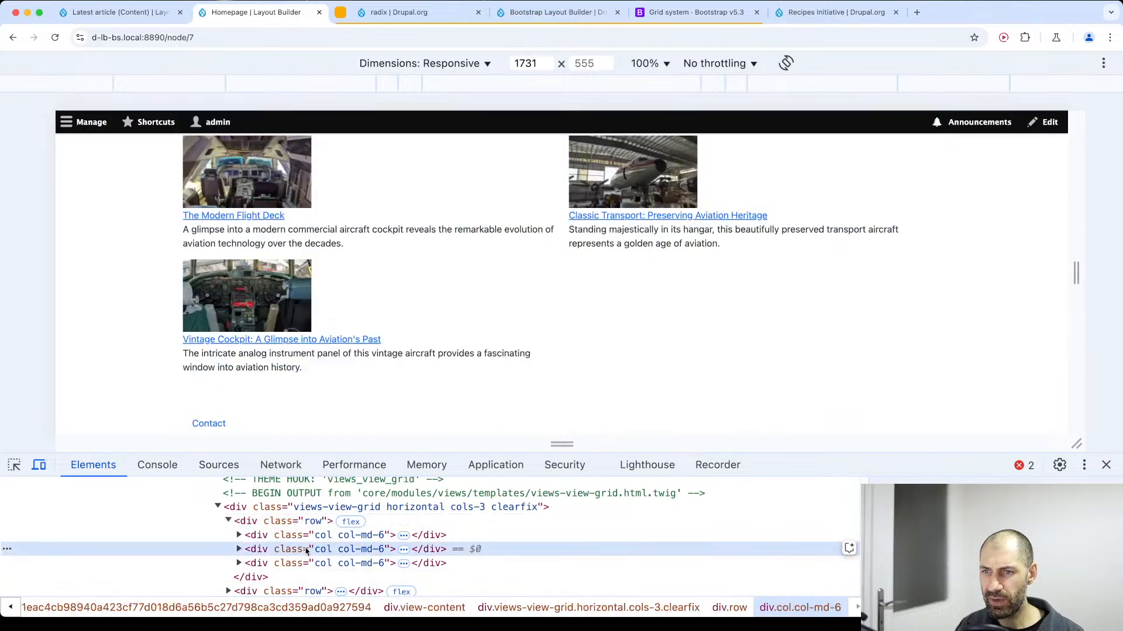
pyautogui.click(312, 552)
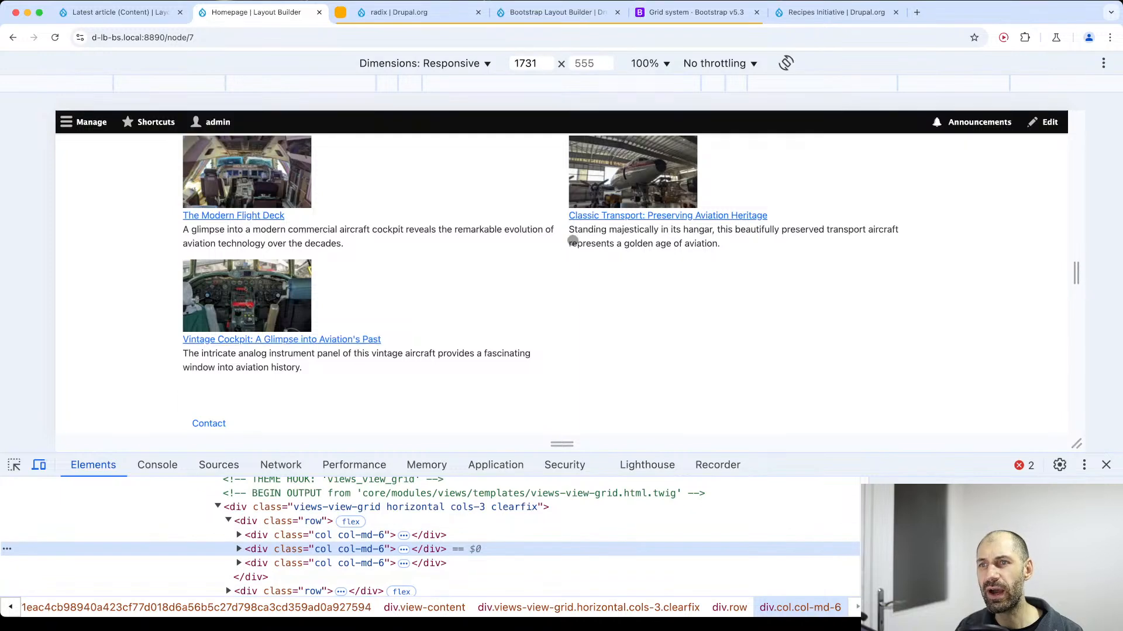
# Narrow the Homepage viewport to about 491 px to check the article columns, and widen it back to about 1617 px.
pyautogui.scroll(6, 571, 243)
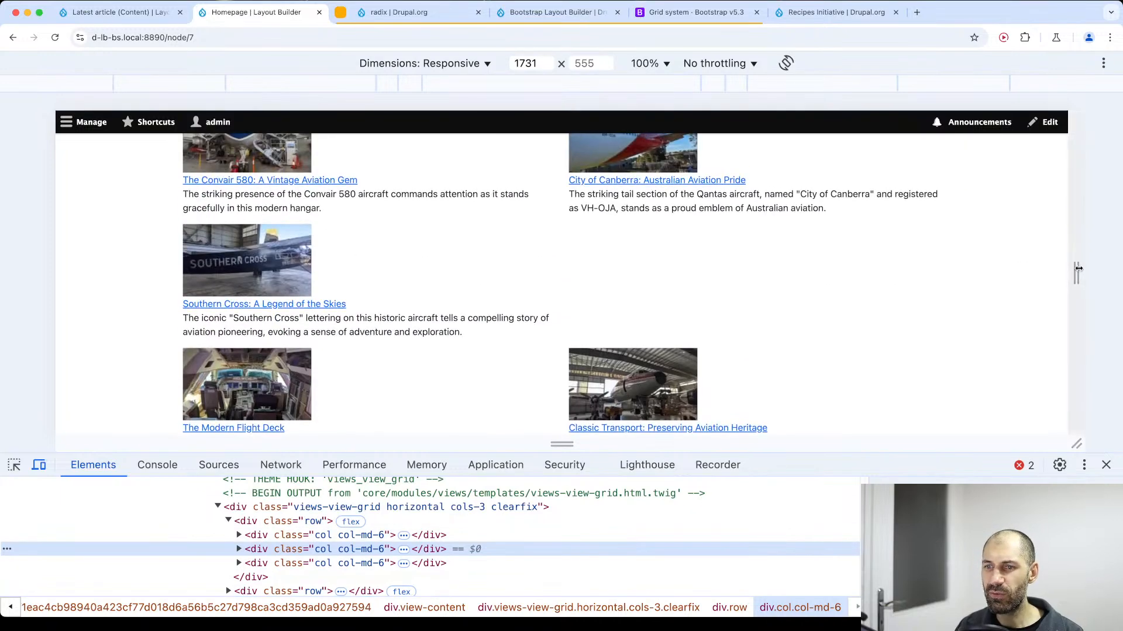
pyautogui.moveTo(1082, 269); pyautogui.dragTo(711, 264)
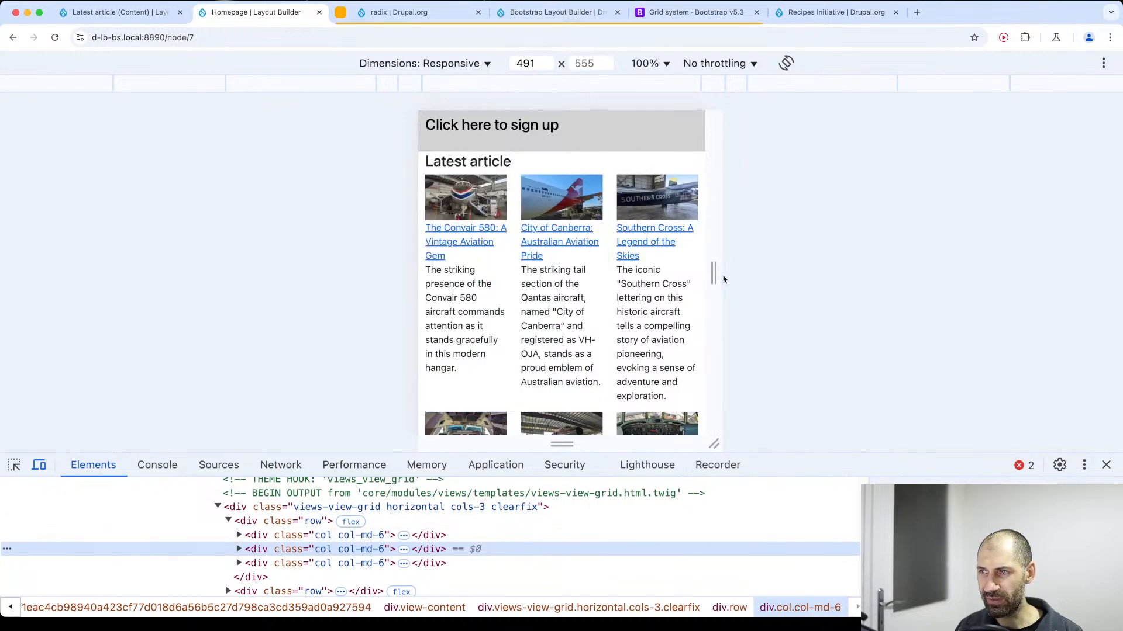
pyautogui.moveTo(716, 273); pyautogui.dragTo(1050, 268)
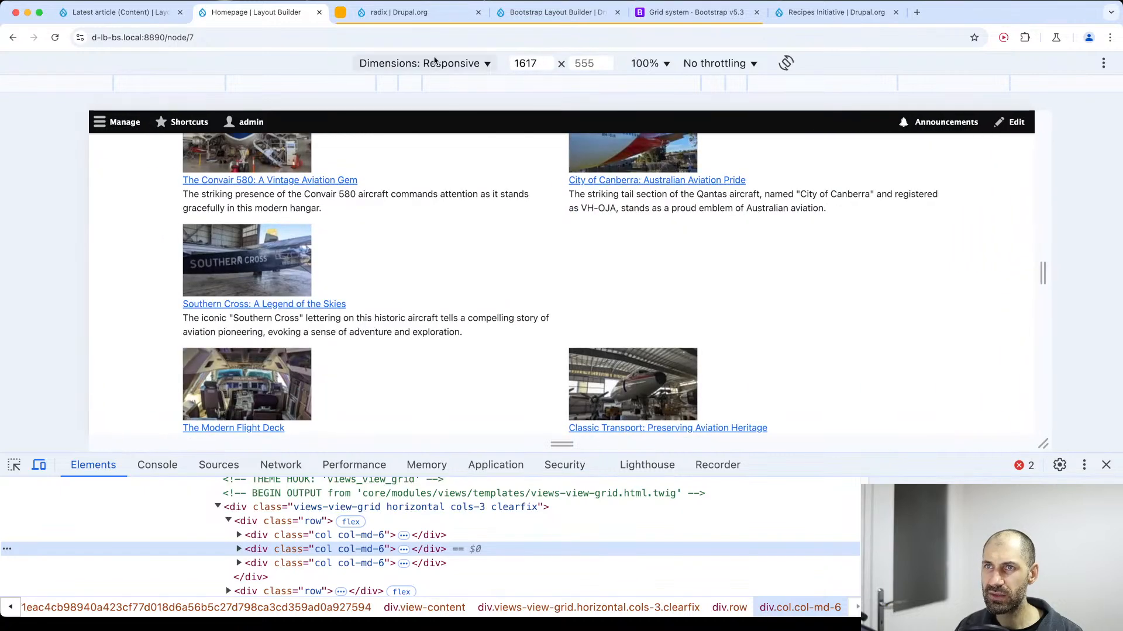
# Review the extra small col- class prefix in the Bootstrap grid options table and return to the Homepage.
pyautogui.click(687, 22)
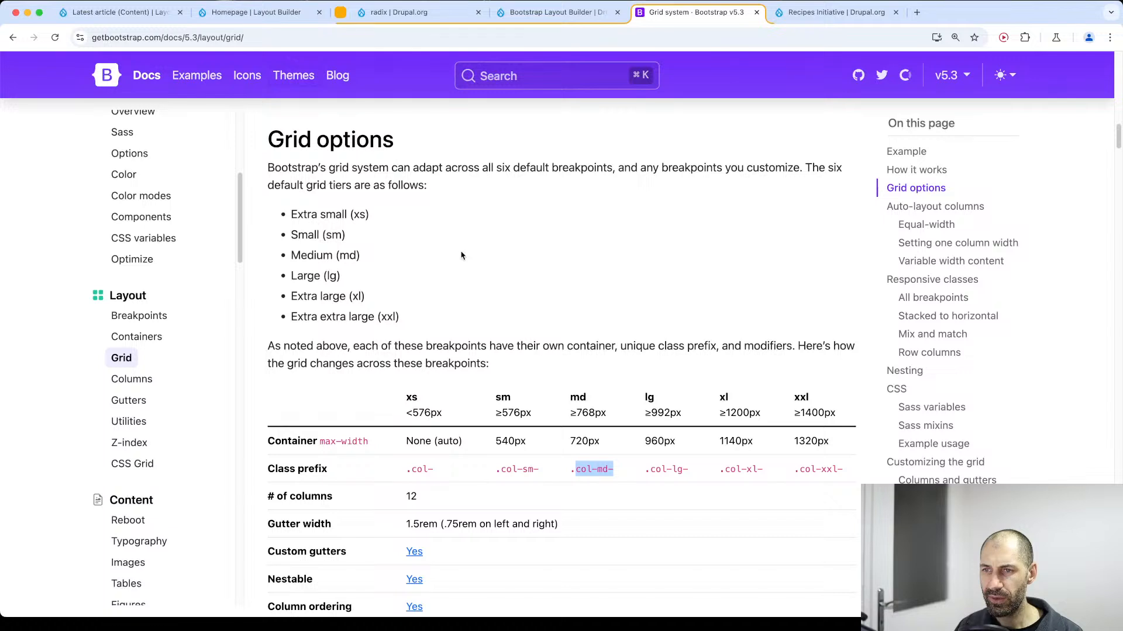
pyautogui.moveTo(412, 469); pyautogui.dragTo(449, 474)
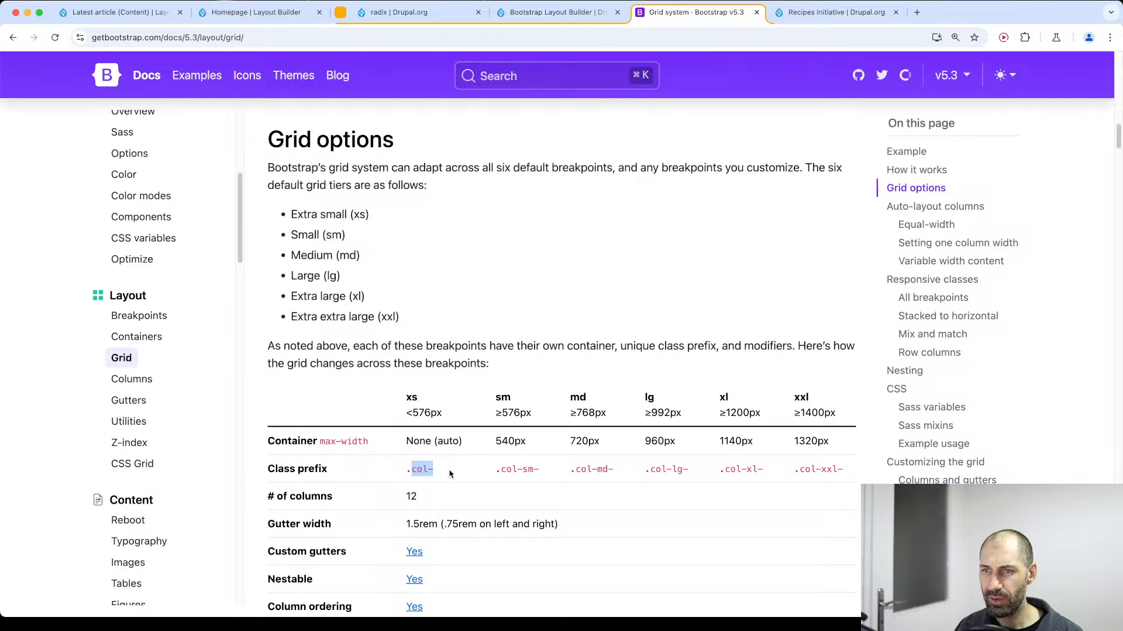
pyautogui.click(461, 475)
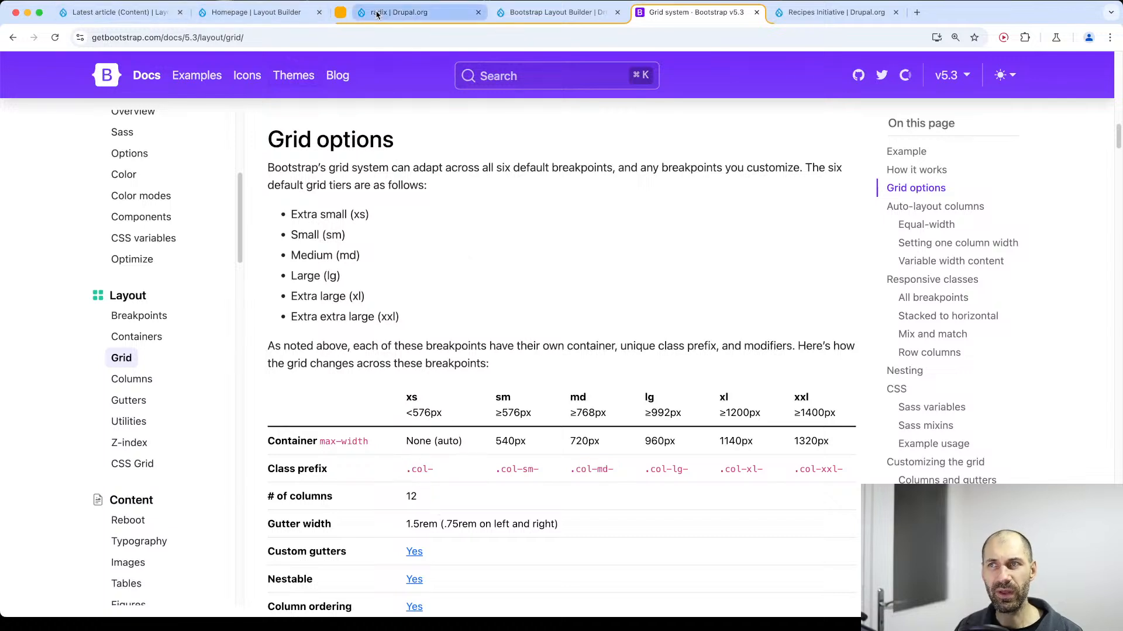
pyautogui.click(230, 14)
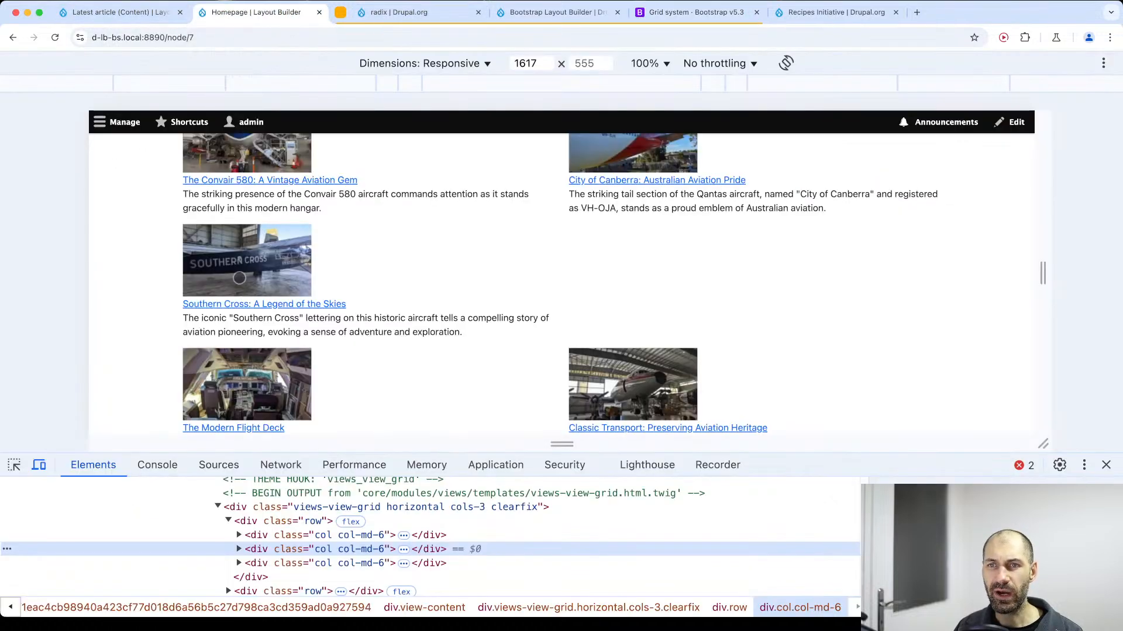
# Set the custom column class to col-12 col-md-4 in the Latest article view's grid format settings.
pyautogui.click(114, 18)
pyautogui.scroll(-6, 238, 486)
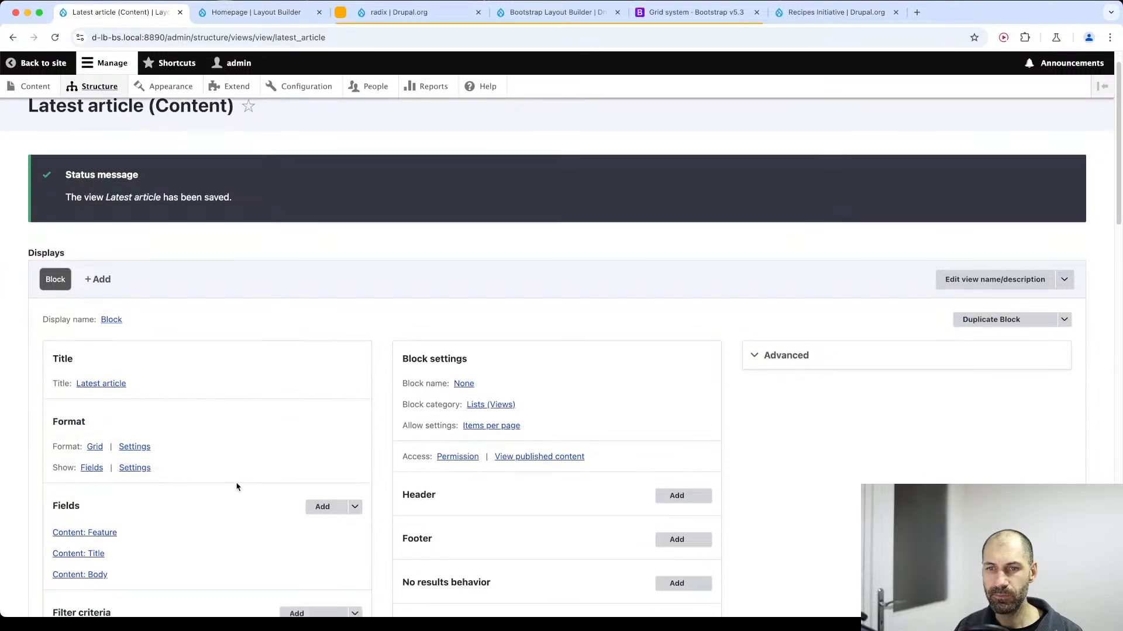
pyautogui.click(134, 120)
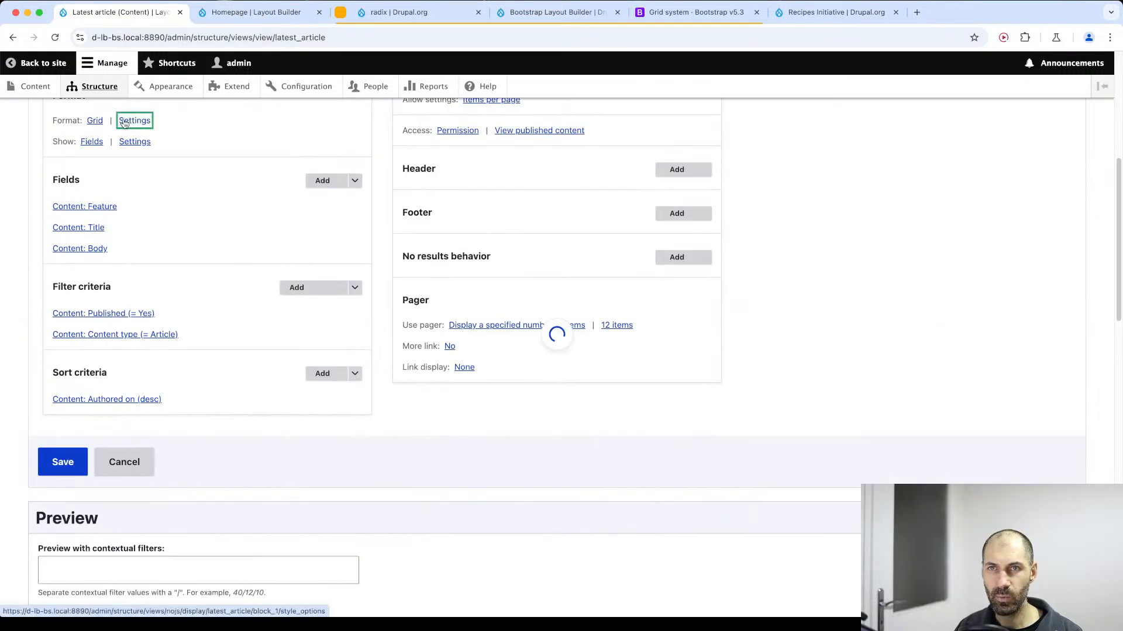
pyautogui.click(169, 413)
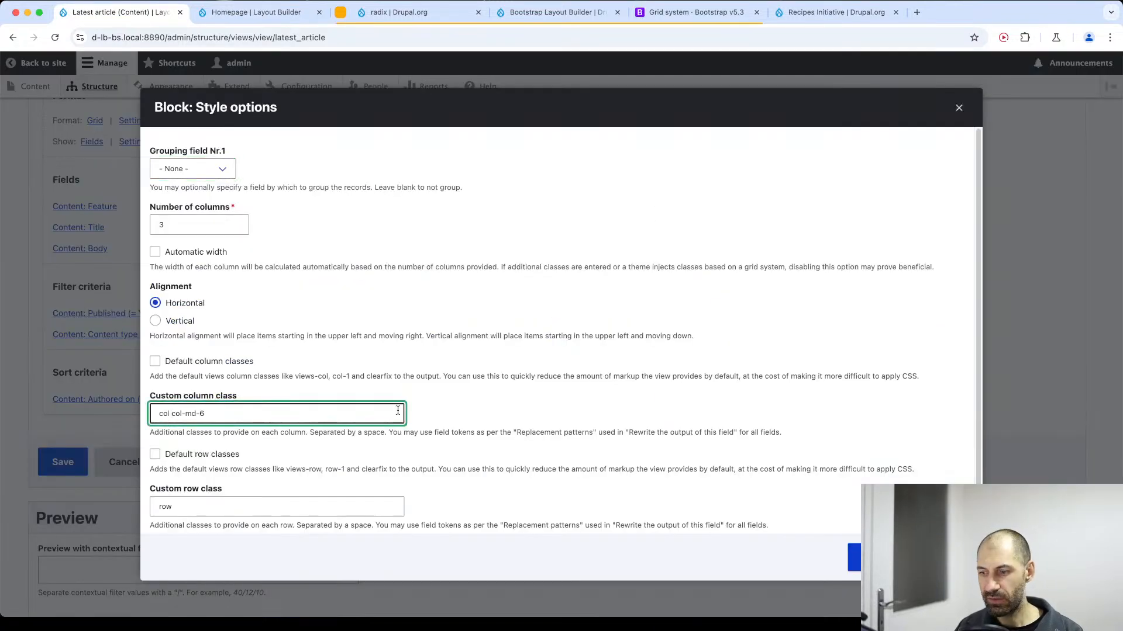
pyautogui.write('-')
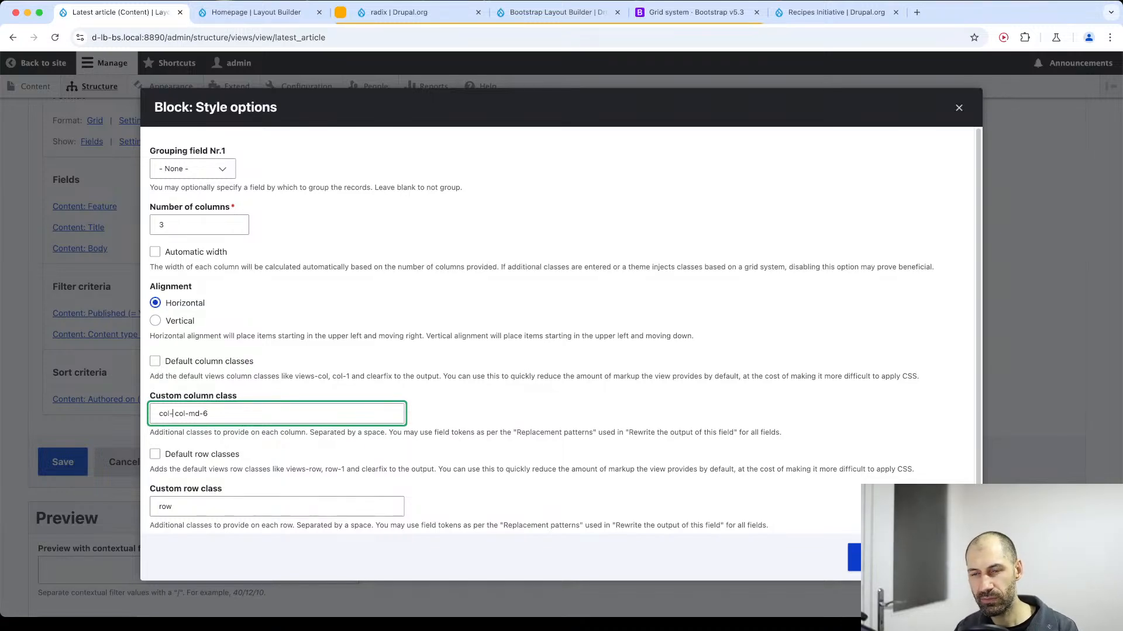
pyautogui.write('12')
pyautogui.press('BackSpace')
pyautogui.press('BackSpace')
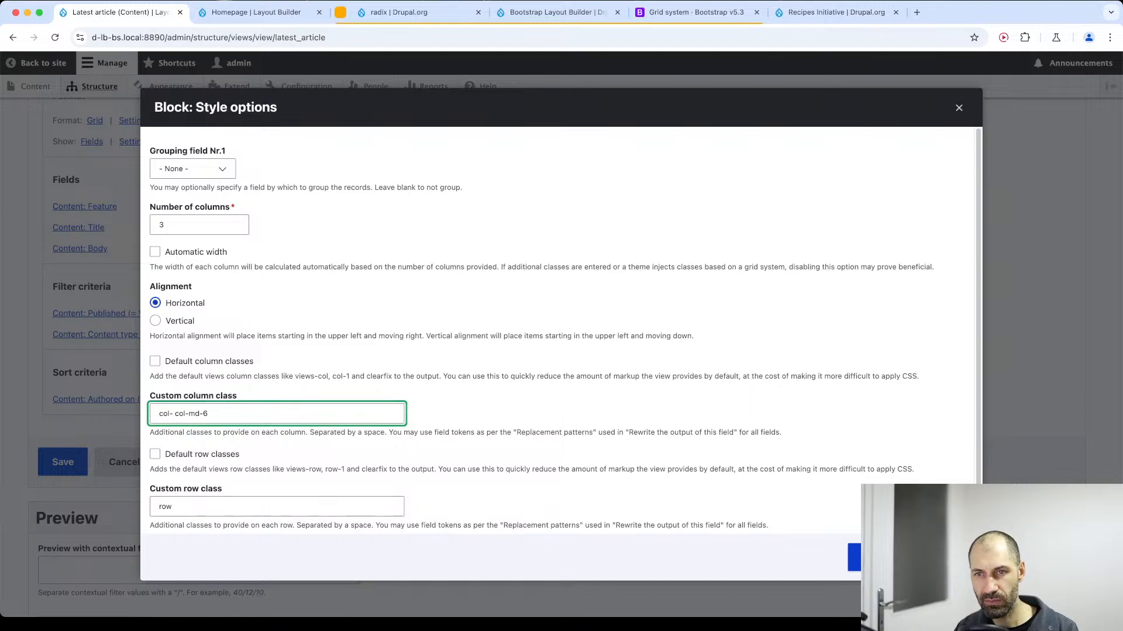
pyautogui.write('12')
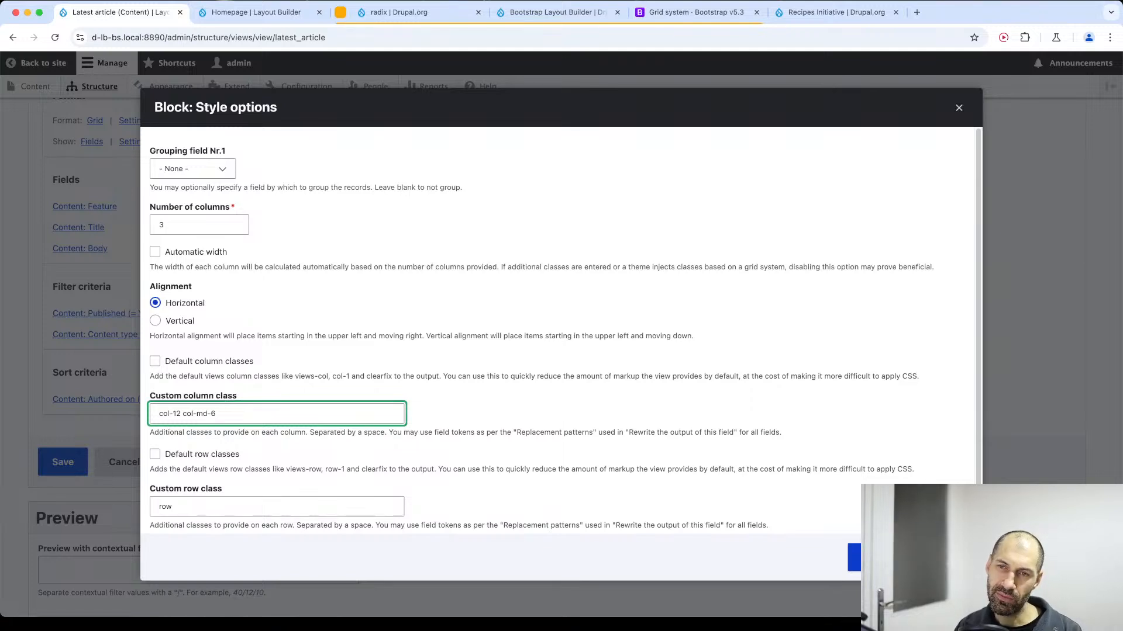
pyautogui.press('BackSpace')
pyautogui.write('4')
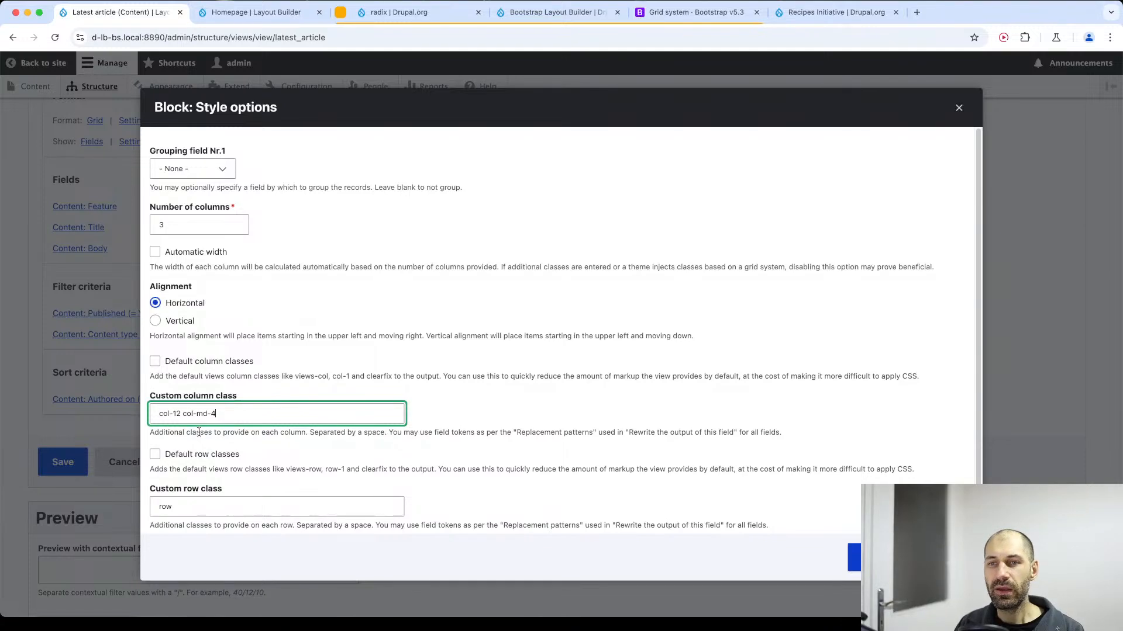
# Review the col-12 and col-md-4 classes, apply the grid style options, and save the Latest article view.
pyautogui.moveTo(181, 413); pyautogui.dragTo(157, 413)
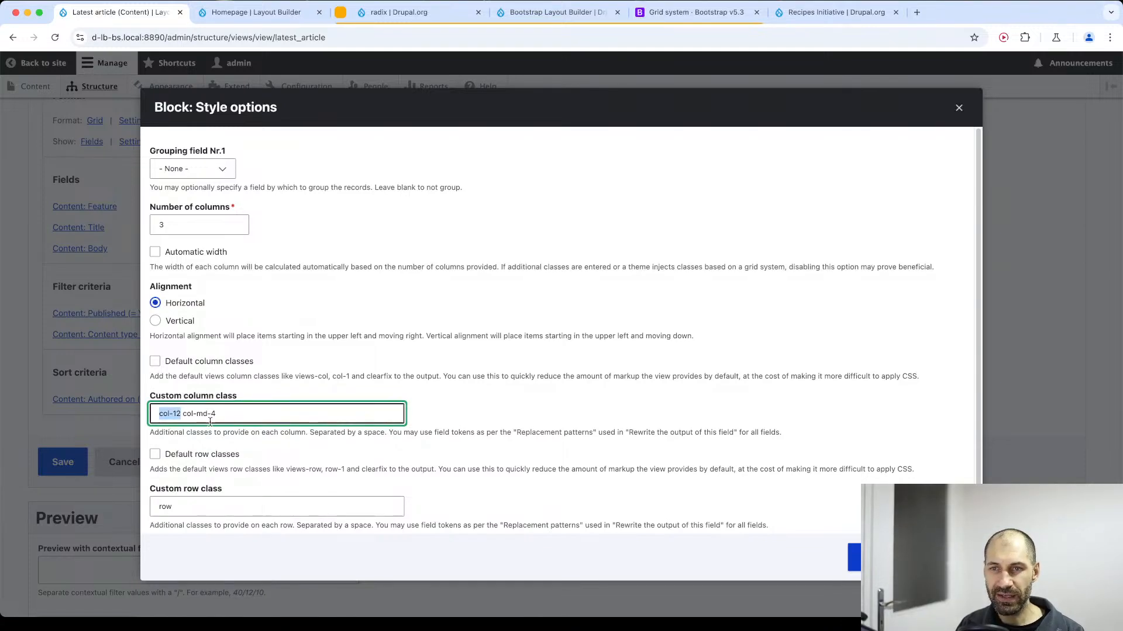
pyautogui.click(177, 414)
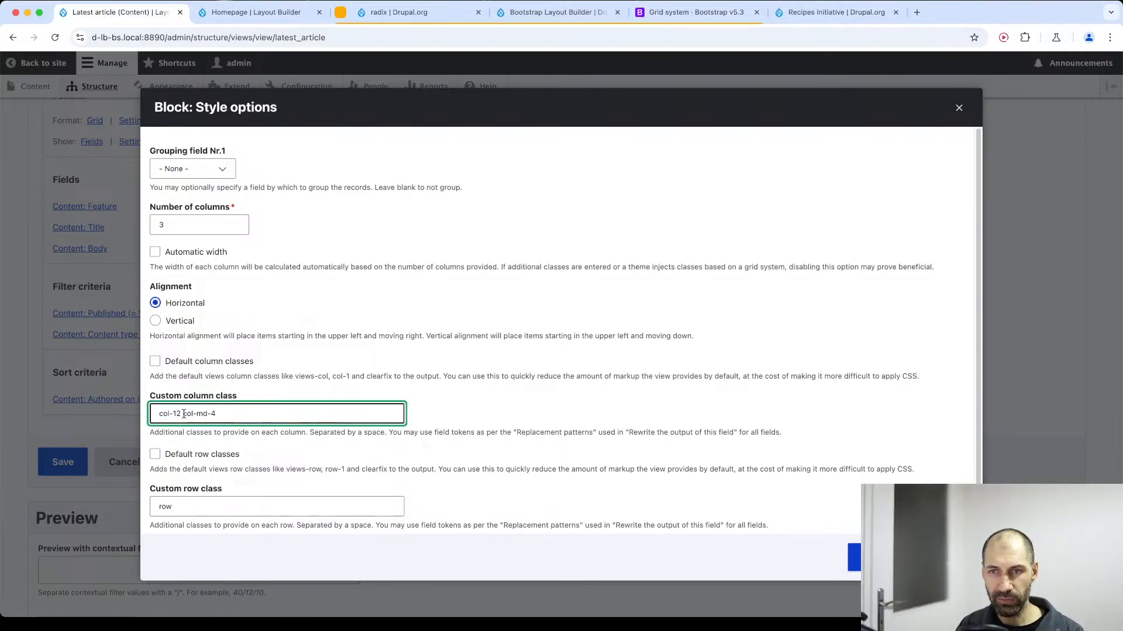
pyautogui.moveTo(183, 414); pyautogui.dragTo(172, 414)
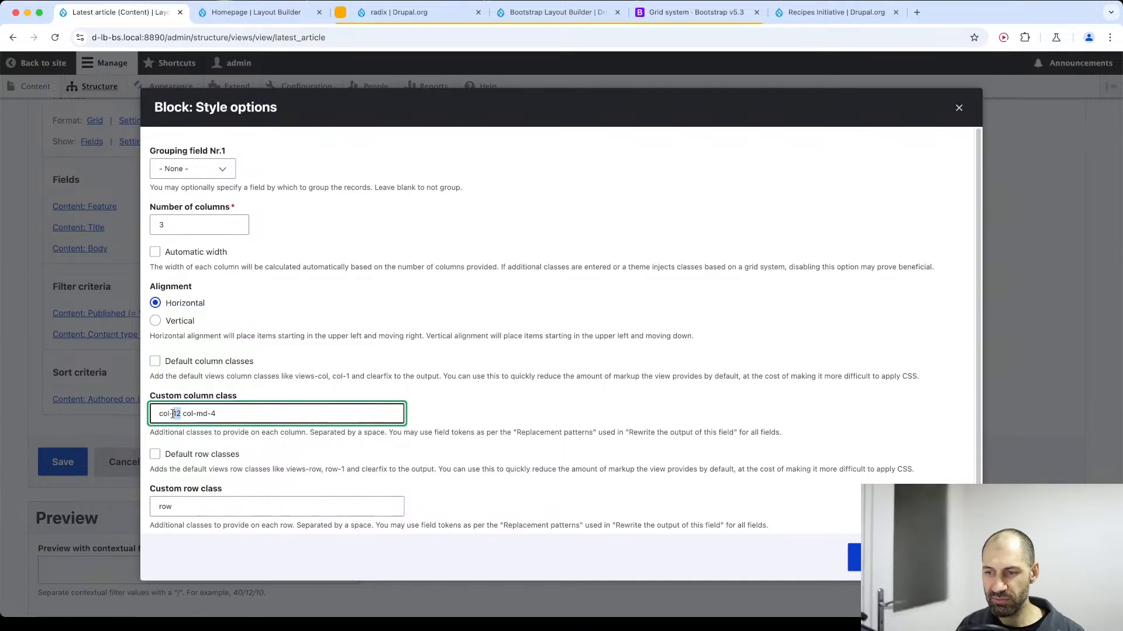
pyautogui.click(172, 414)
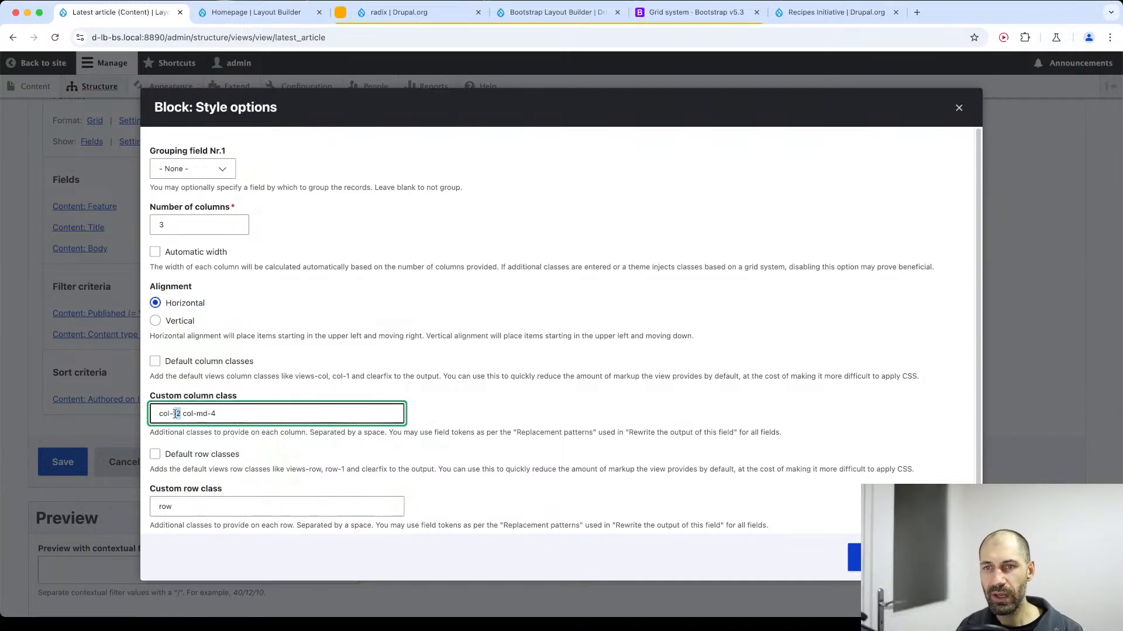
pyautogui.moveTo(182, 414); pyautogui.dragTo(219, 413)
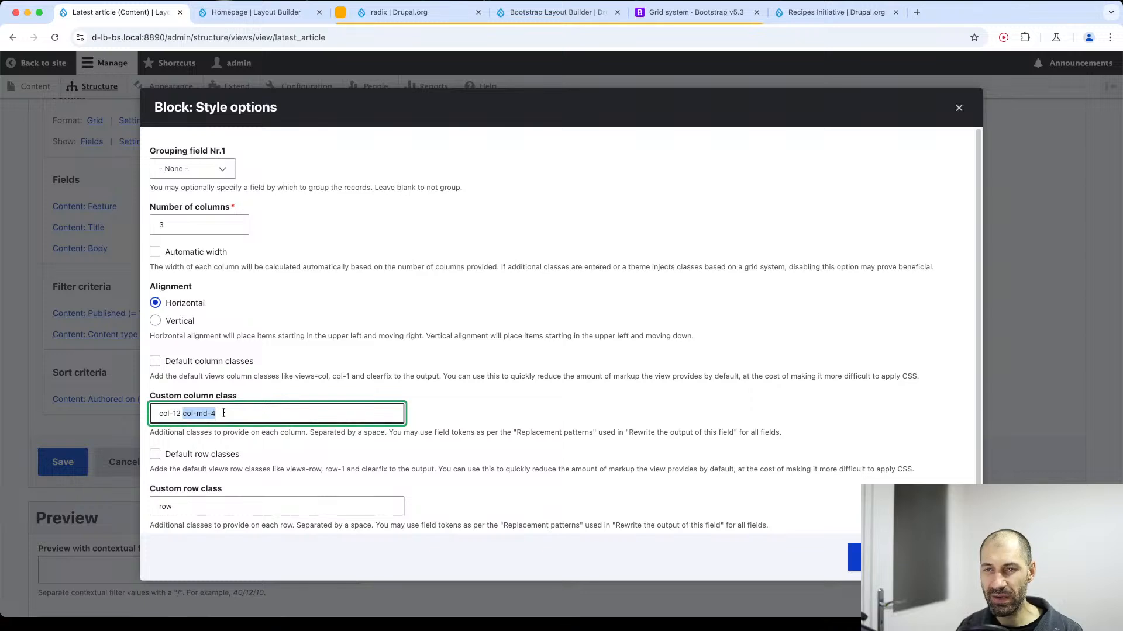
pyautogui.click(858, 563)
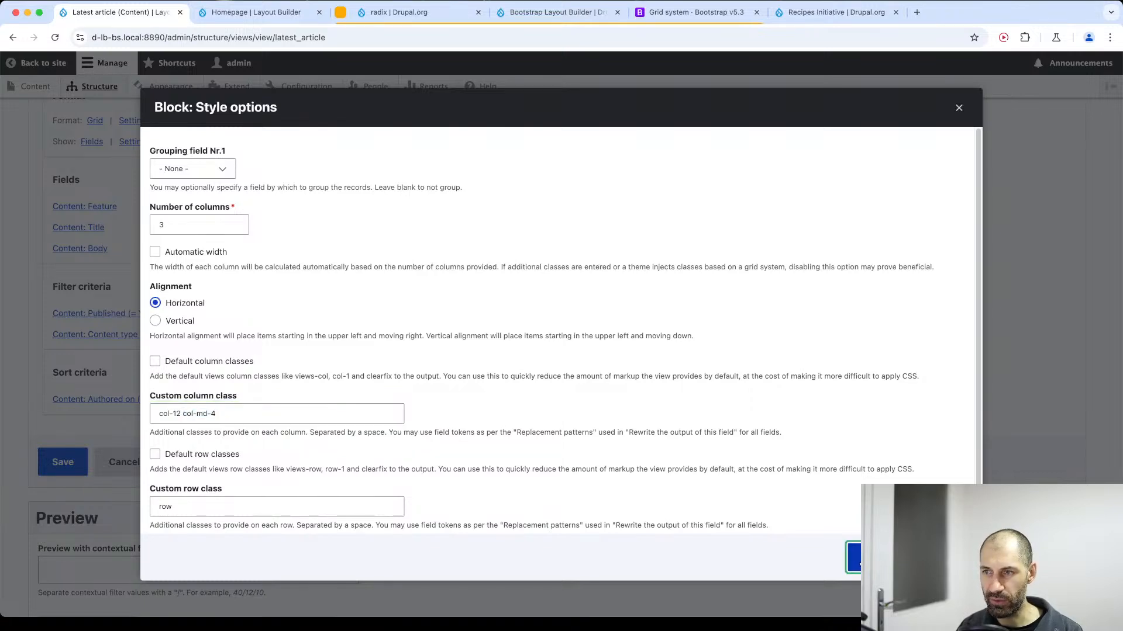
pyautogui.click(75, 466)
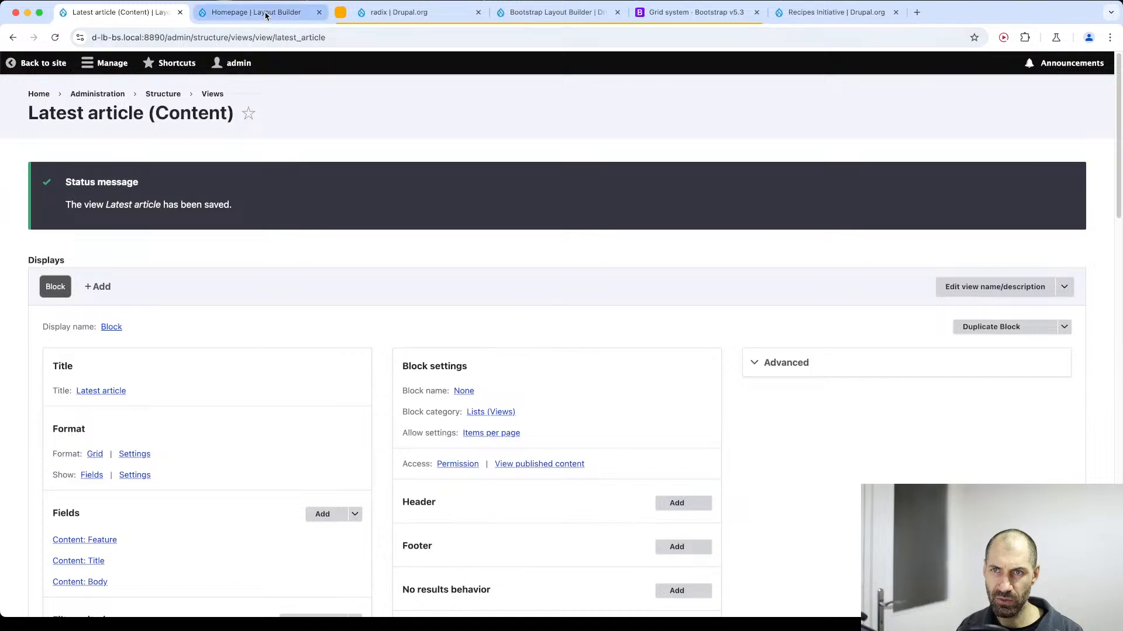
# Reload the Homepage and check the Latest article grid with the viewport widened to about 1676 px, then close the developer tools.
pyautogui.click(266, 13)
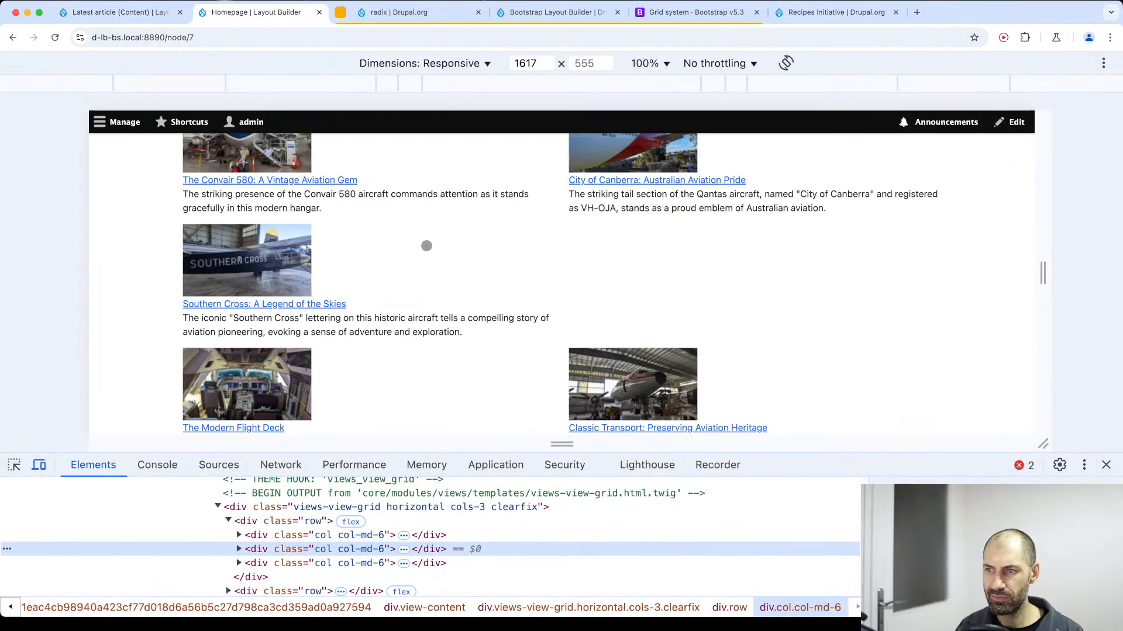
pyautogui.press('super+r')
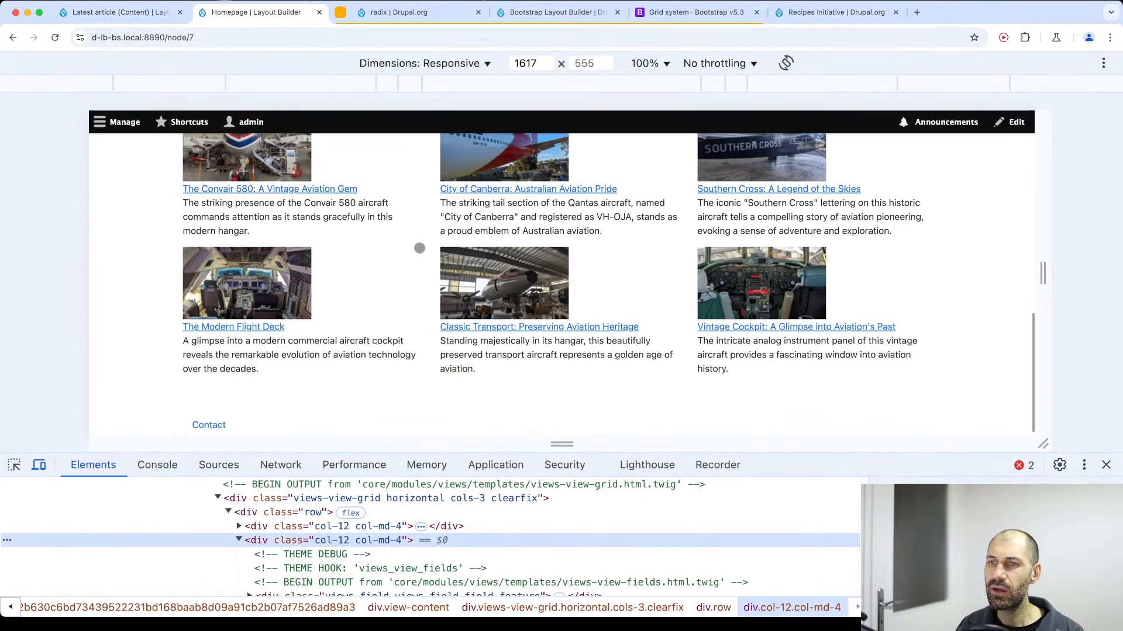
pyautogui.moveTo(1042, 272); pyautogui.dragTo(1055, 234)
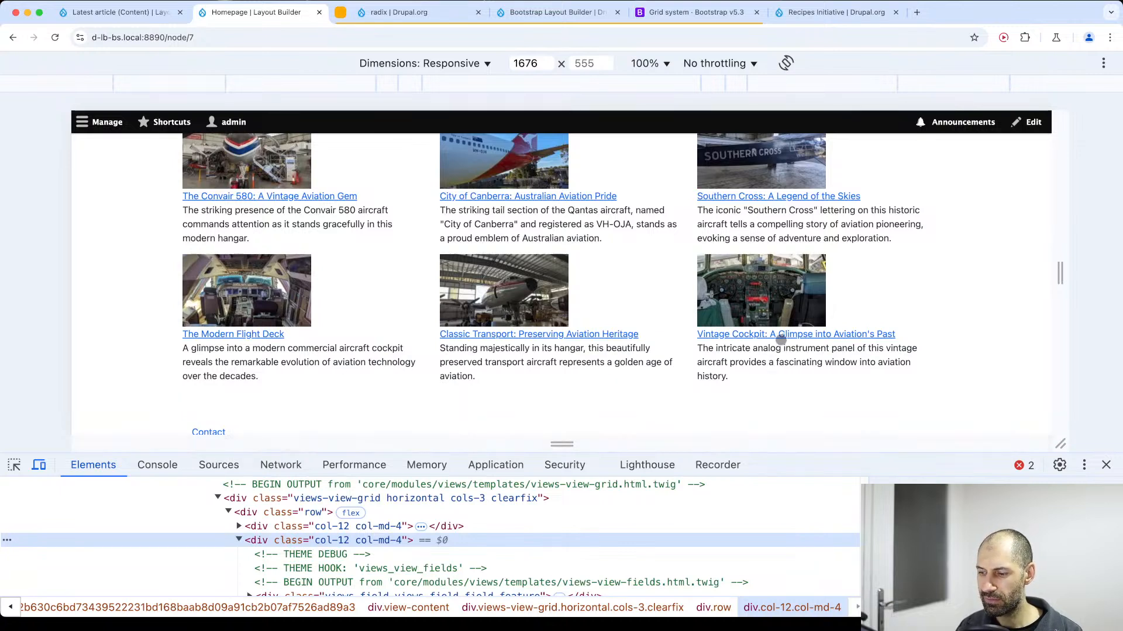
pyautogui.click(1105, 465)
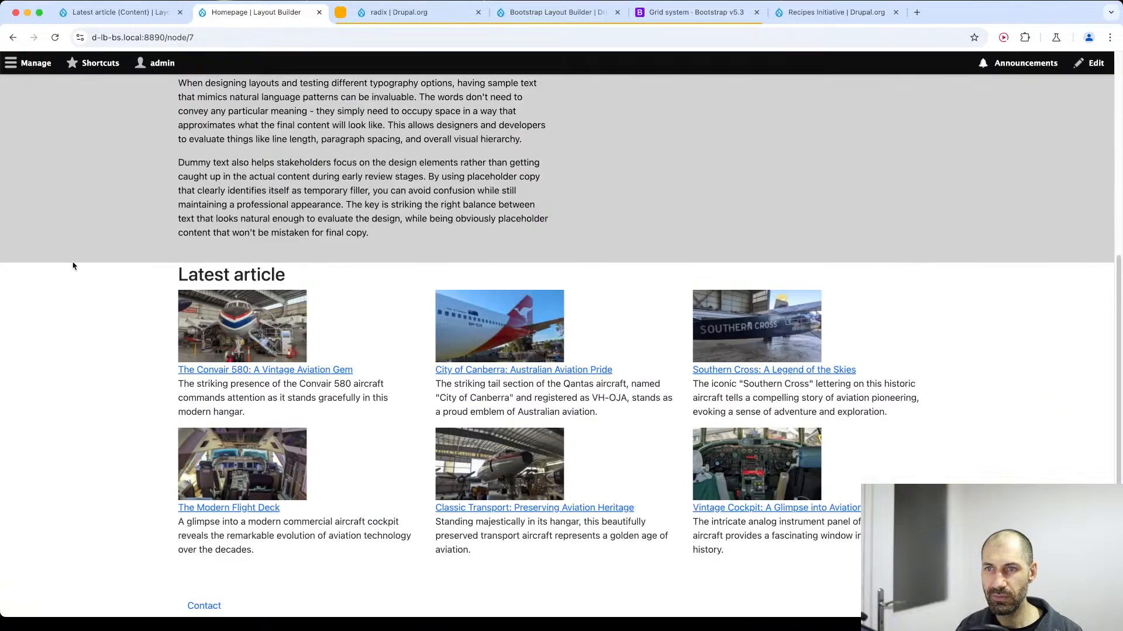
# Look over the full-width Homepage sections and the Latest article grid outside the responsive preview.
pyautogui.scroll(5, 193, 309)
pyautogui.scroll(-5, 193, 310)
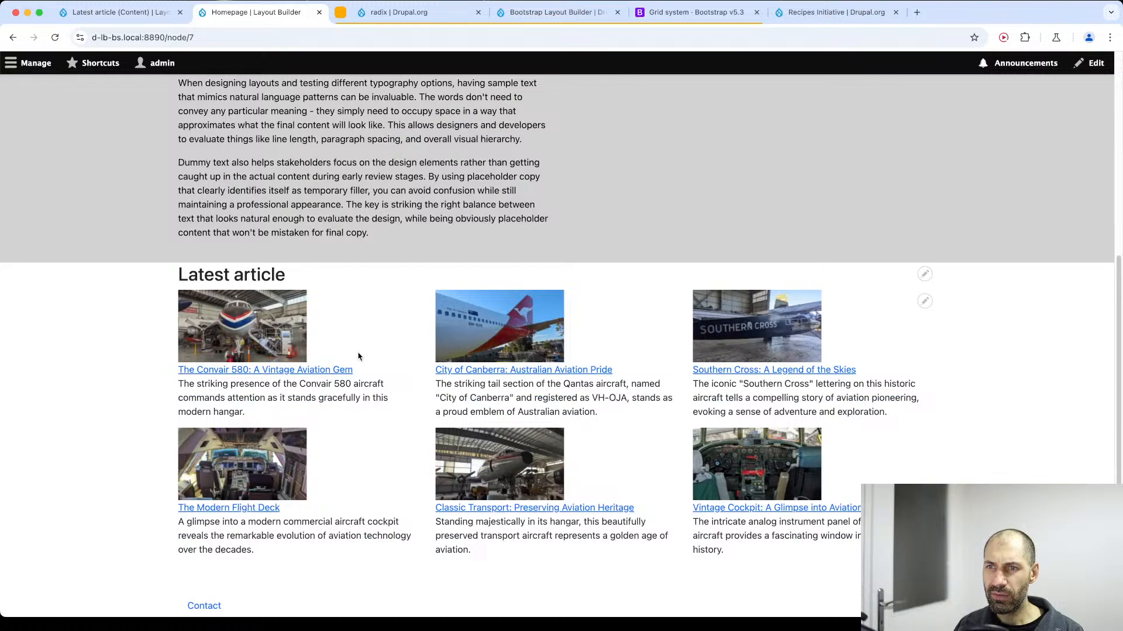
pyautogui.moveTo(387, 415); pyautogui.dragTo(118, 293)
pyautogui.click(193, 272)
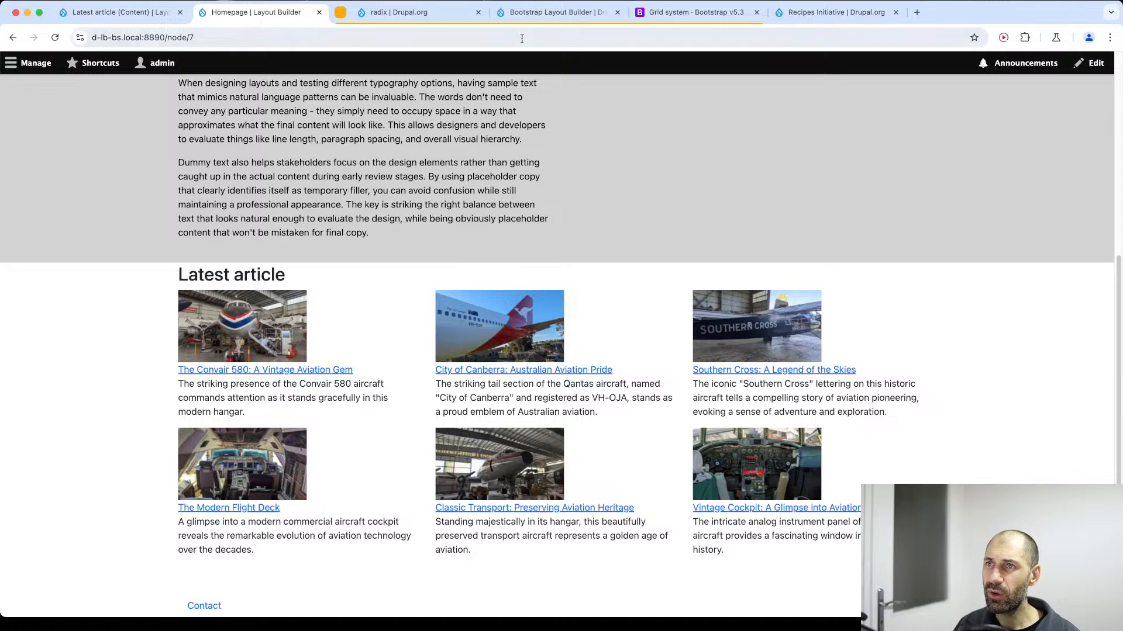
# Switch to the Bootstrap Layout Builder project page and review its heading and introduction.
pyautogui.click(531, 17)
pyautogui.scroll(5, 447, 181)
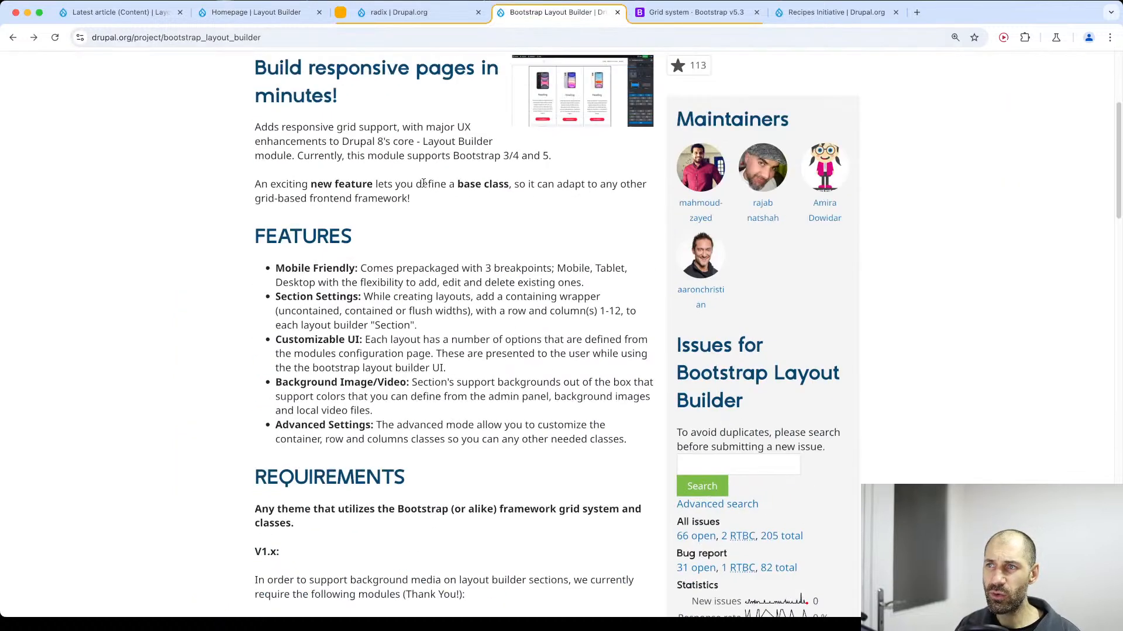
pyautogui.scroll(4, 436, 169)
pyautogui.scroll(2, 434, 169)
pyautogui.moveTo(240, 180); pyautogui.dragTo(650, 220)
pyautogui.click(649, 219)
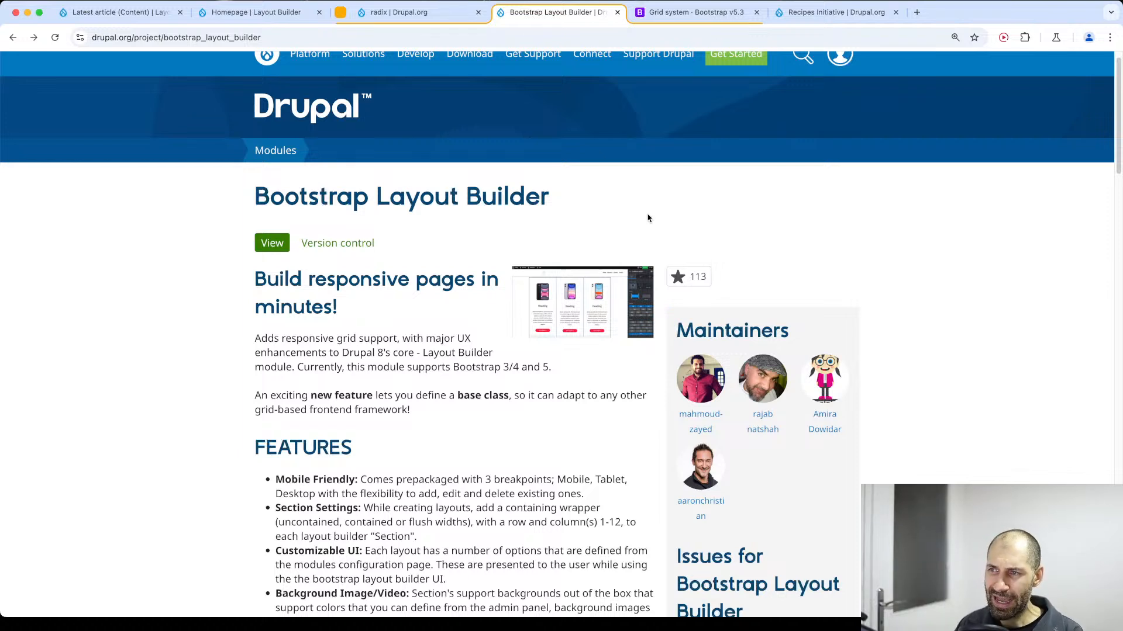
# Switch to the radix theme's project page and review its name and introduction.
pyautogui.click(413, 14)
pyautogui.scroll(10, 417, 266)
pyautogui.scroll(7, 417, 266)
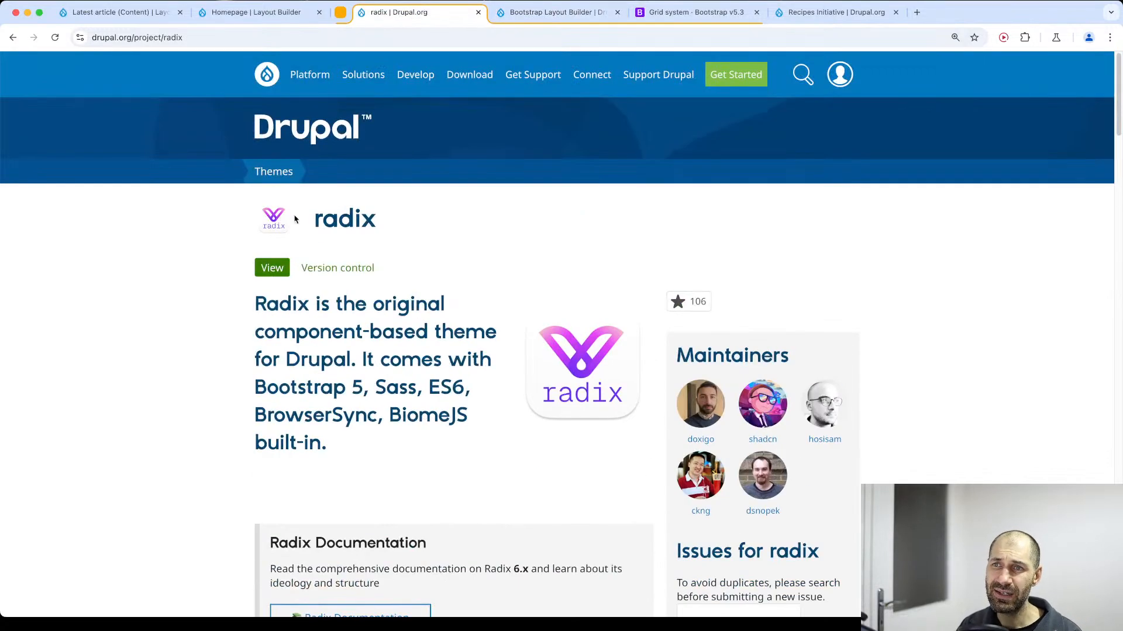
pyautogui.moveTo(319, 225); pyautogui.dragTo(385, 225)
pyautogui.click(387, 226)
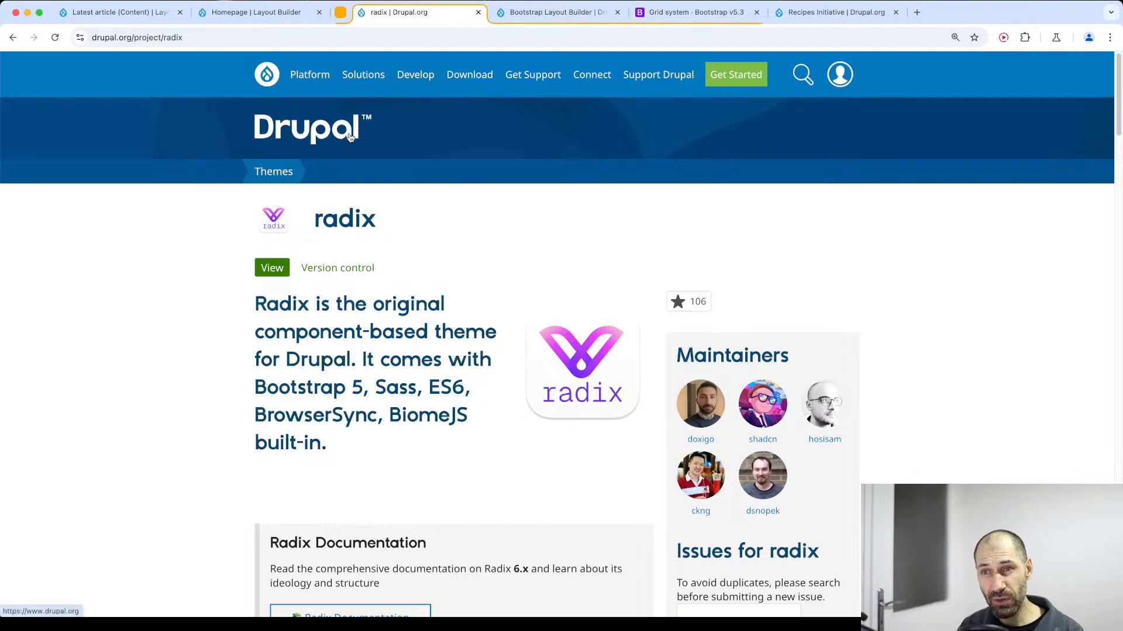
pyautogui.moveTo(316, 222); pyautogui.dragTo(376, 221)
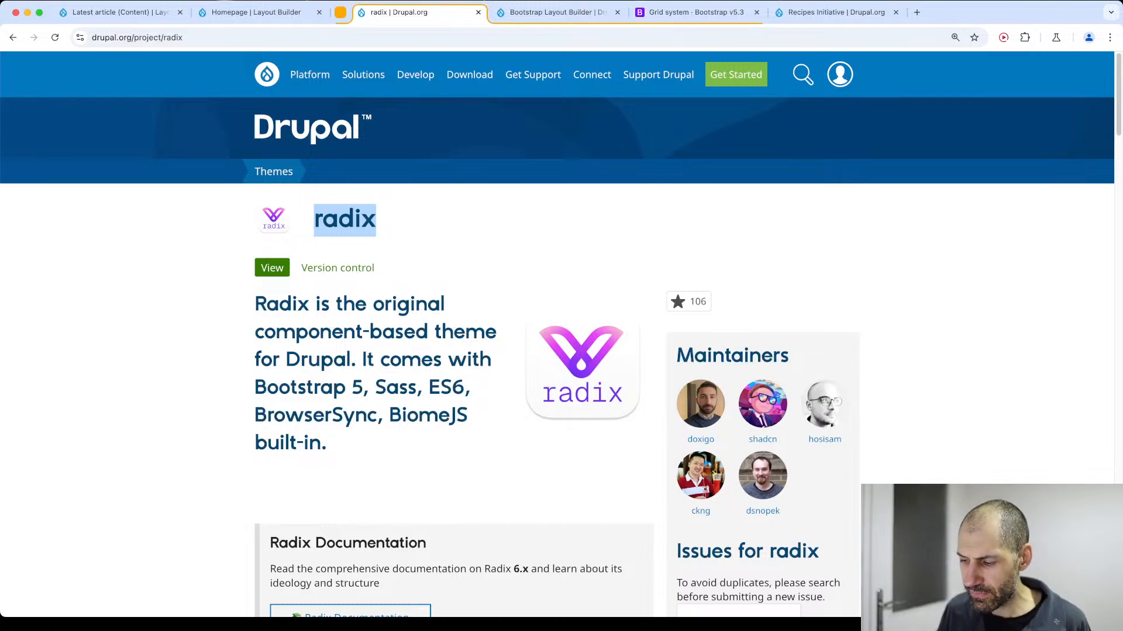
pyautogui.click(430, 188)
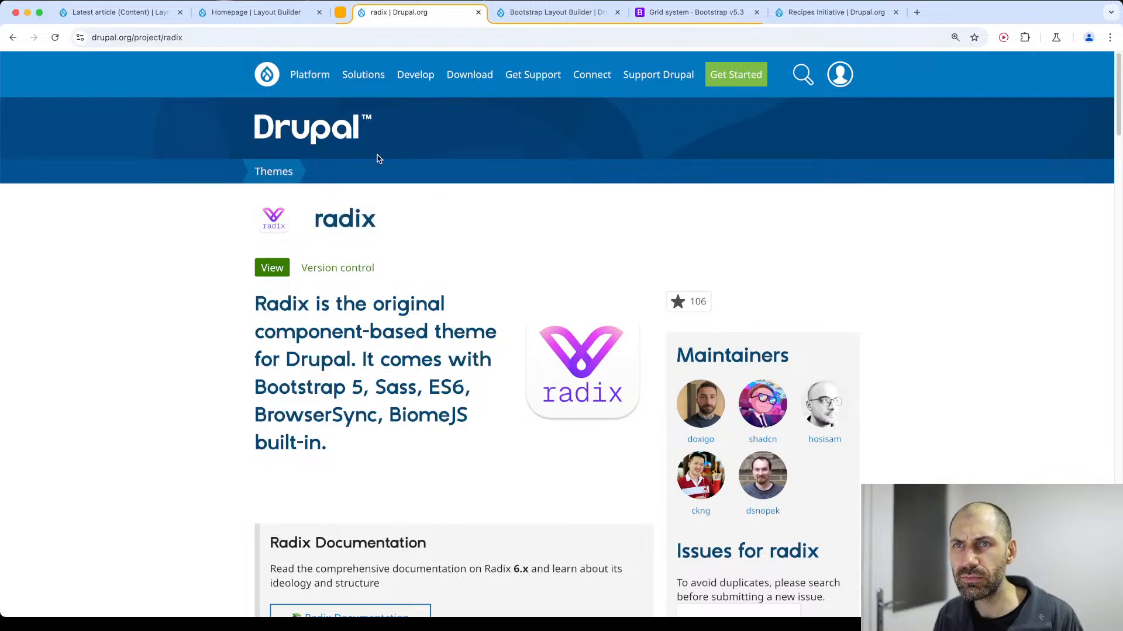
# Open drupal.org/project/bootstrap5 in place of the radix page and review the theme's description, alternative themes and releases.
pyautogui.doubleClick(197, 37)
pyautogui.write('boo')
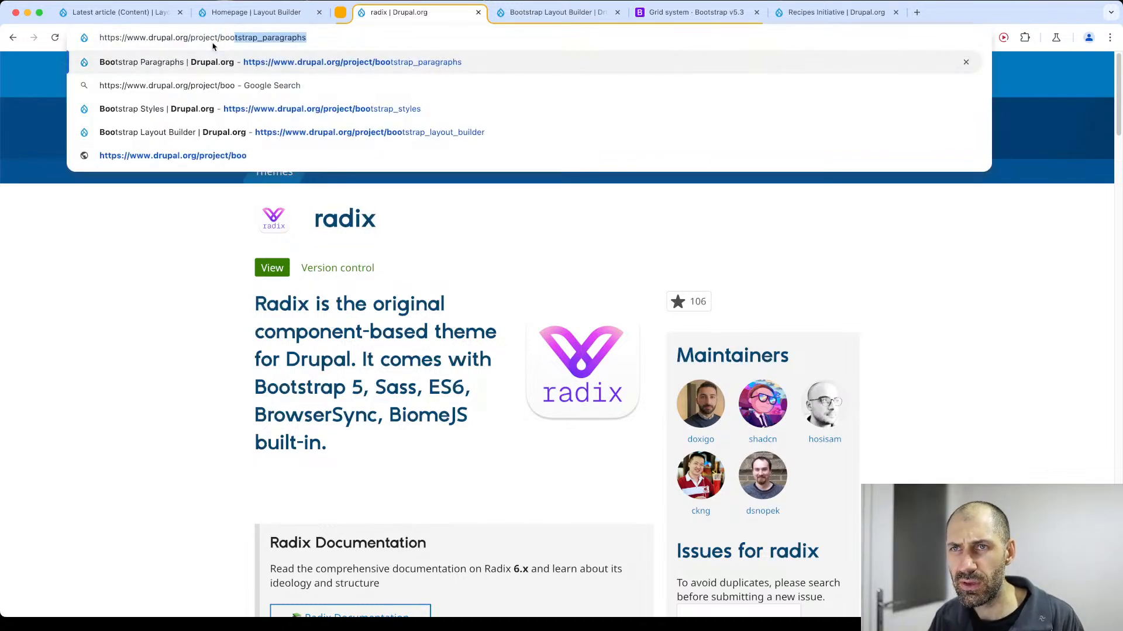
pyautogui.write('tstrap5')
pyautogui.press('Return')
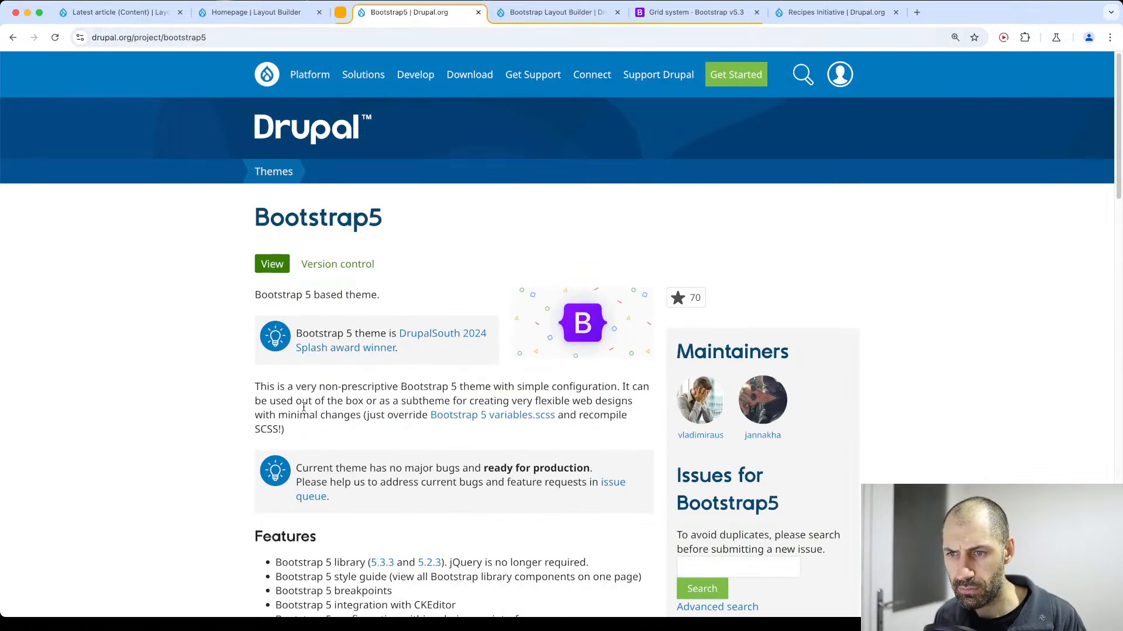
pyautogui.scroll(-10, 304, 405)
pyautogui.scroll(-12, 305, 405)
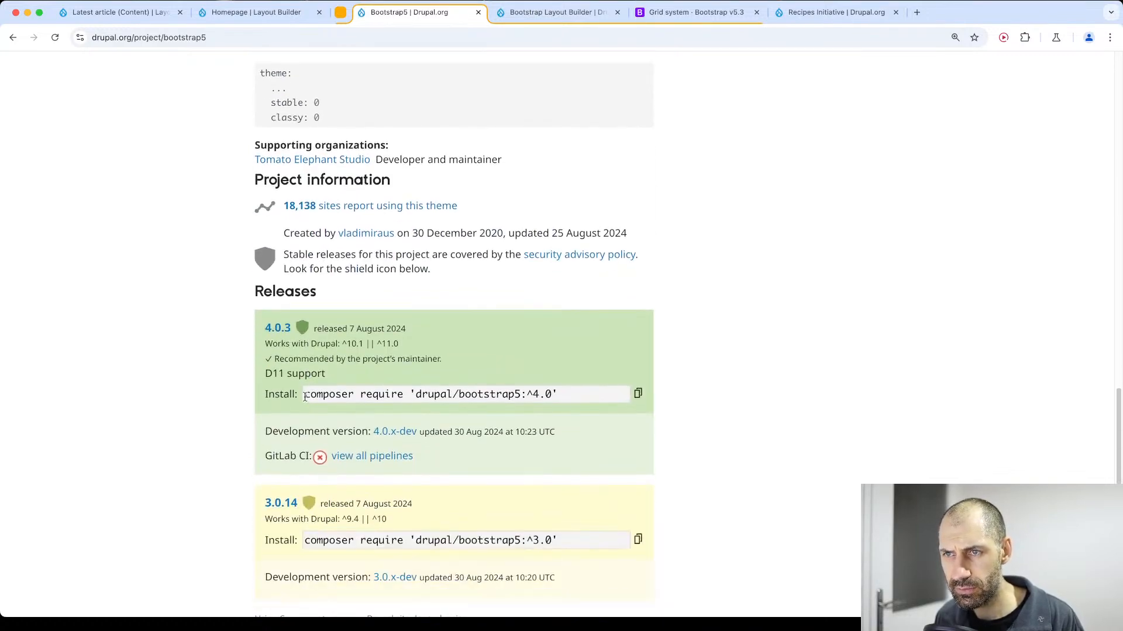
pyautogui.scroll(9, 304, 395)
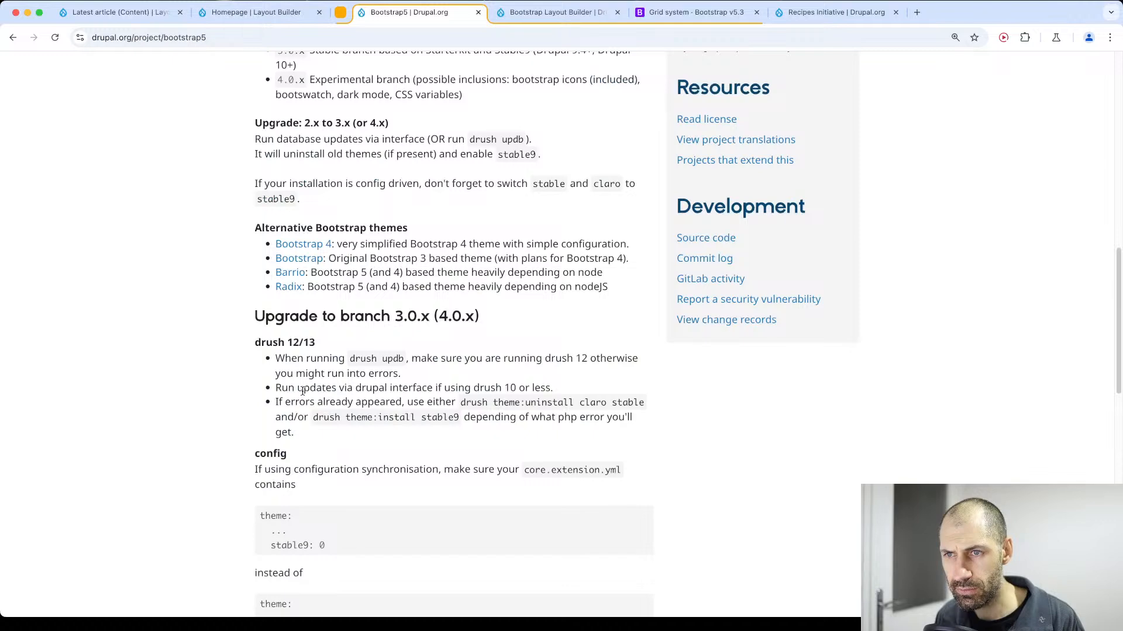
pyautogui.scroll(15, 302, 391)
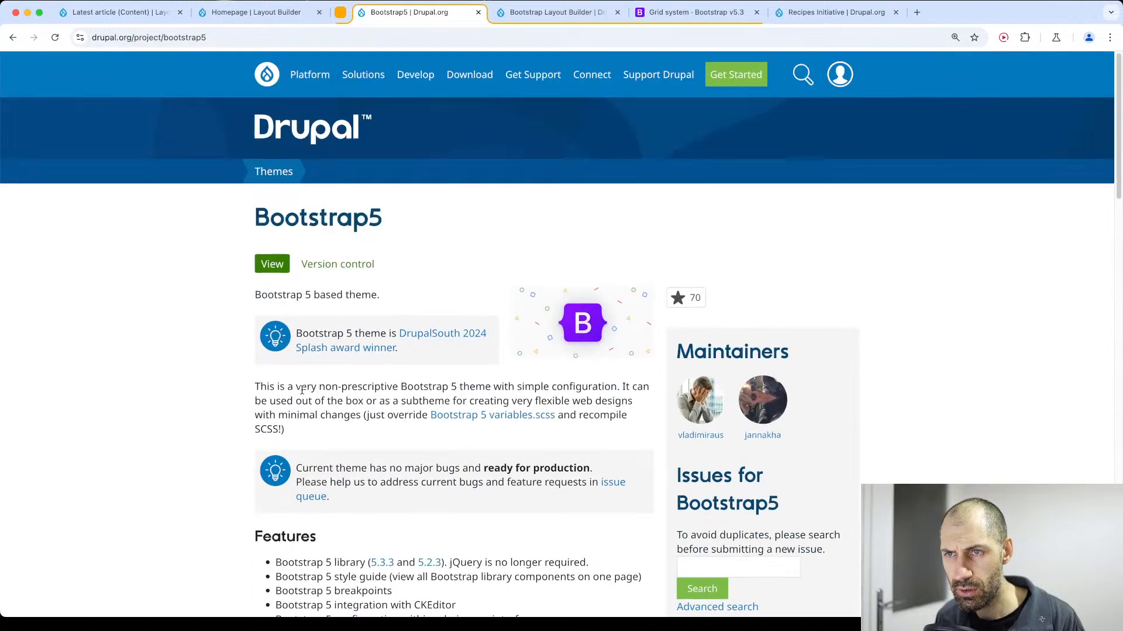
# Try to open the Barrio theme's project page at drupal.org/project/bootstrap_bario.
pyautogui.doubleClick(261, 39)
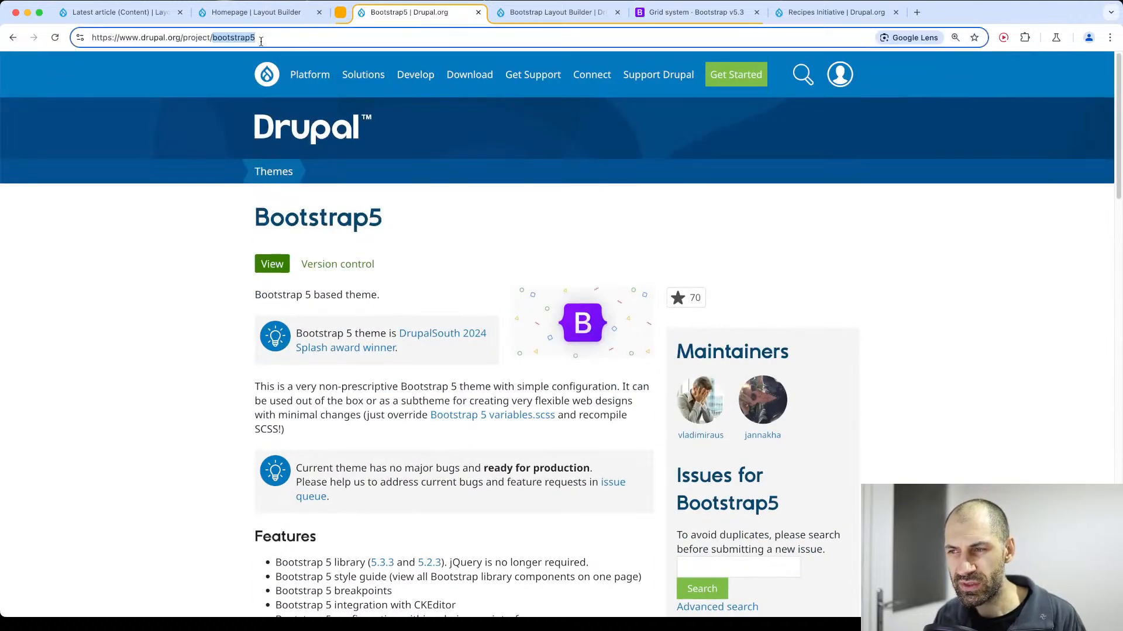
pyautogui.write('bootstrap_bar')
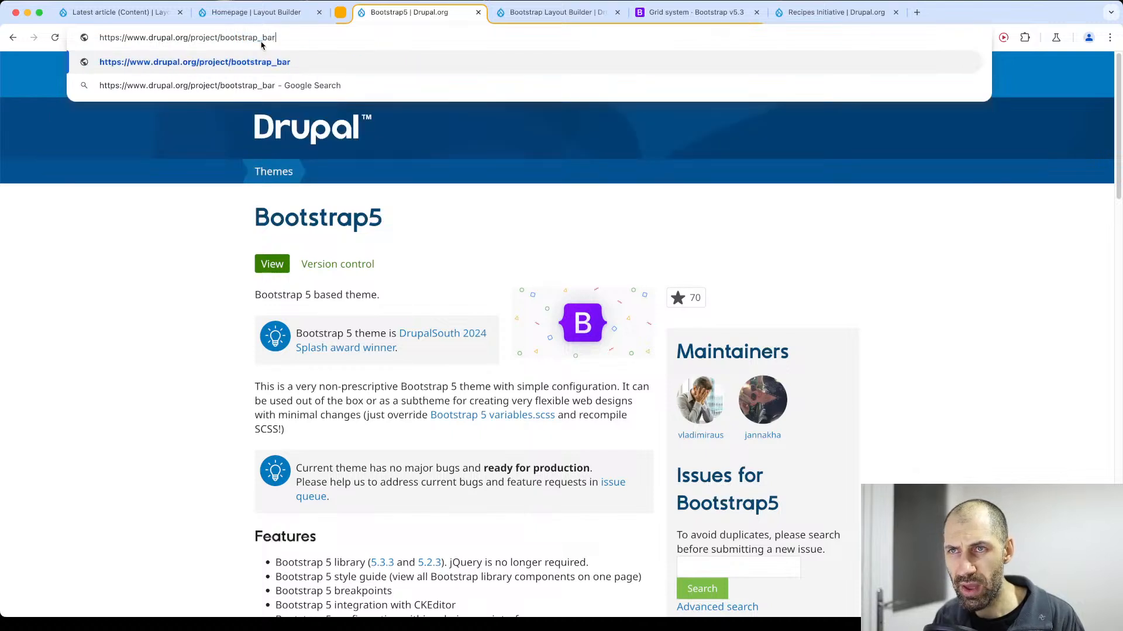
pyautogui.press('BackSpace')
pyautogui.press('BackSpace')
pyautogui.press('BackSpace')
pyautogui.write('a')
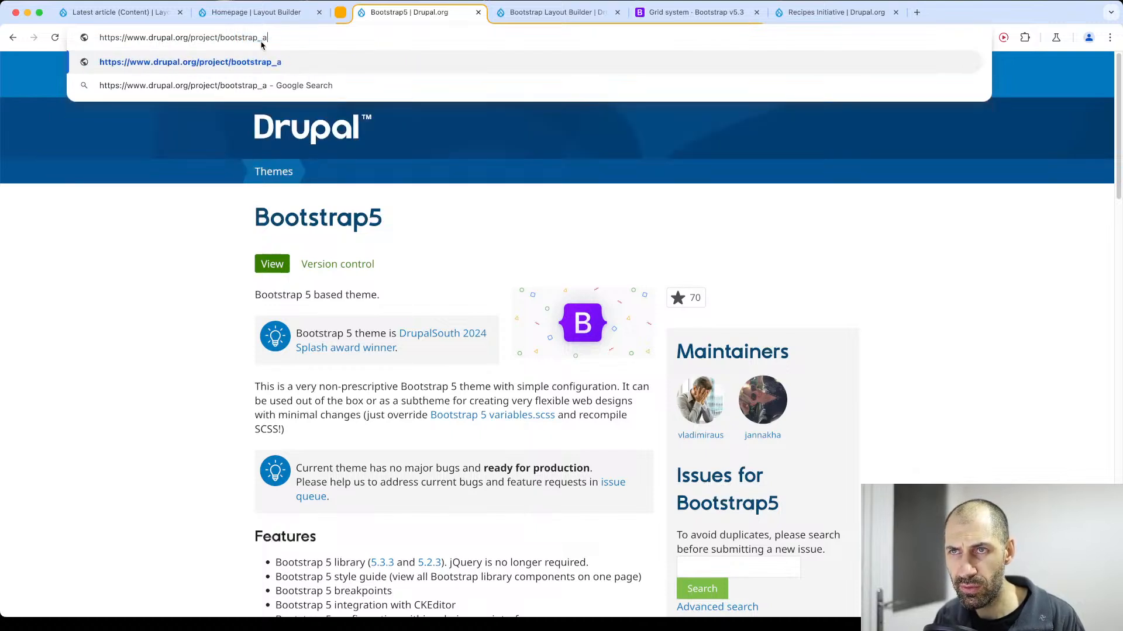
pyautogui.write('rio')
pyautogui.press('Return')
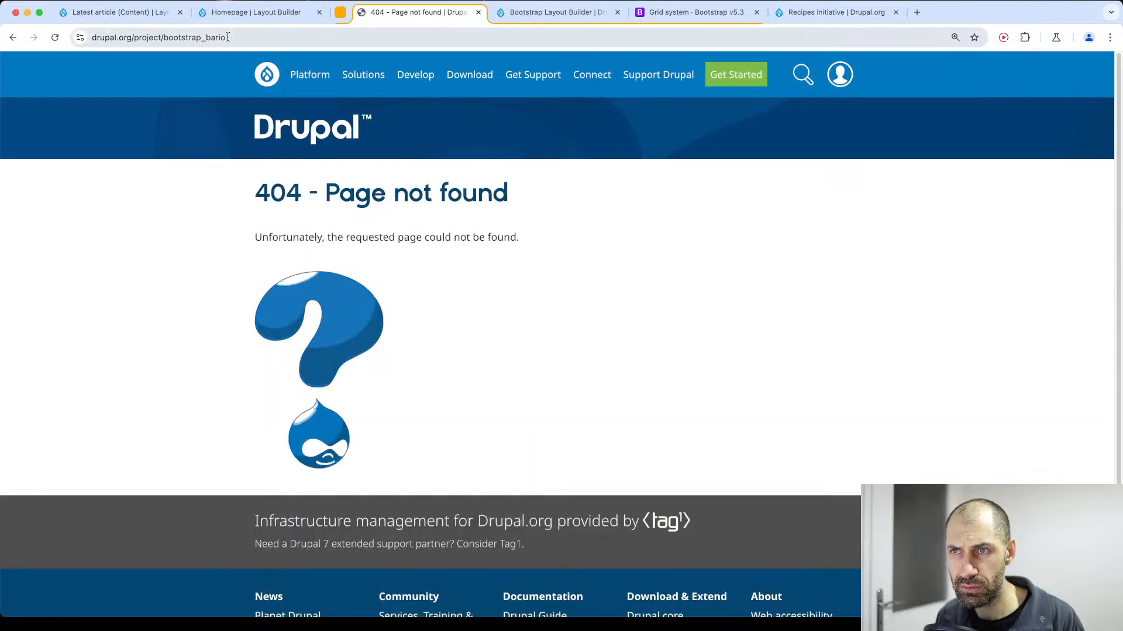
# Search the web in a new tab for "bootstrap bario" and open the Barrio Bootstrap 5 Theme project page on drupal.org.
pyautogui.click(232, 33)
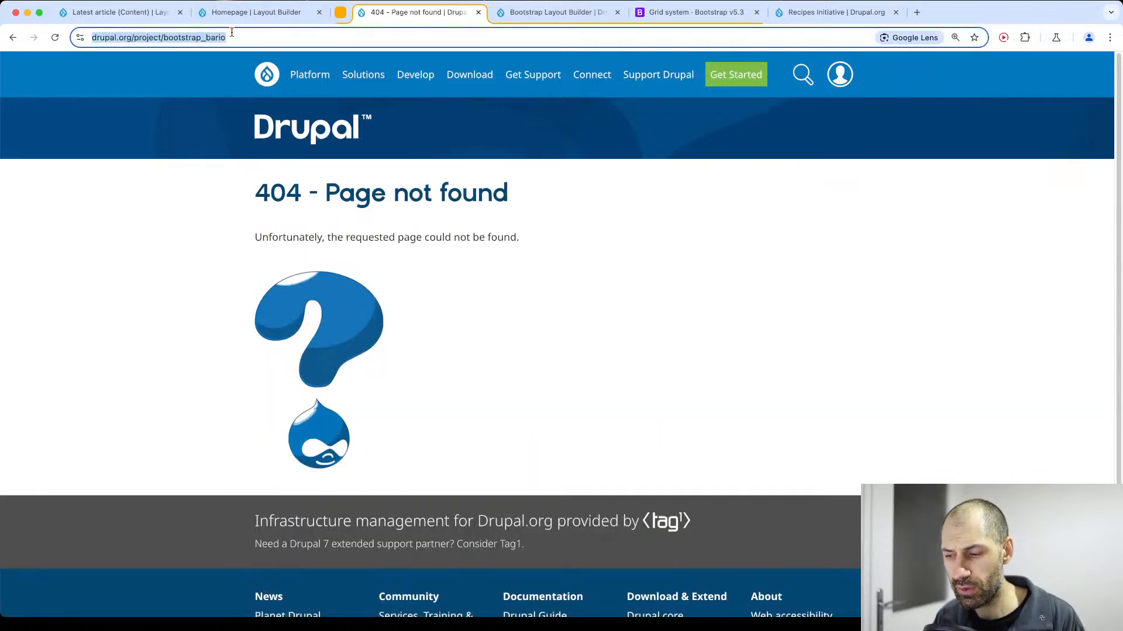
pyautogui.hotkey('ctrl', 't')
pyautogui.write('bootstrap b')
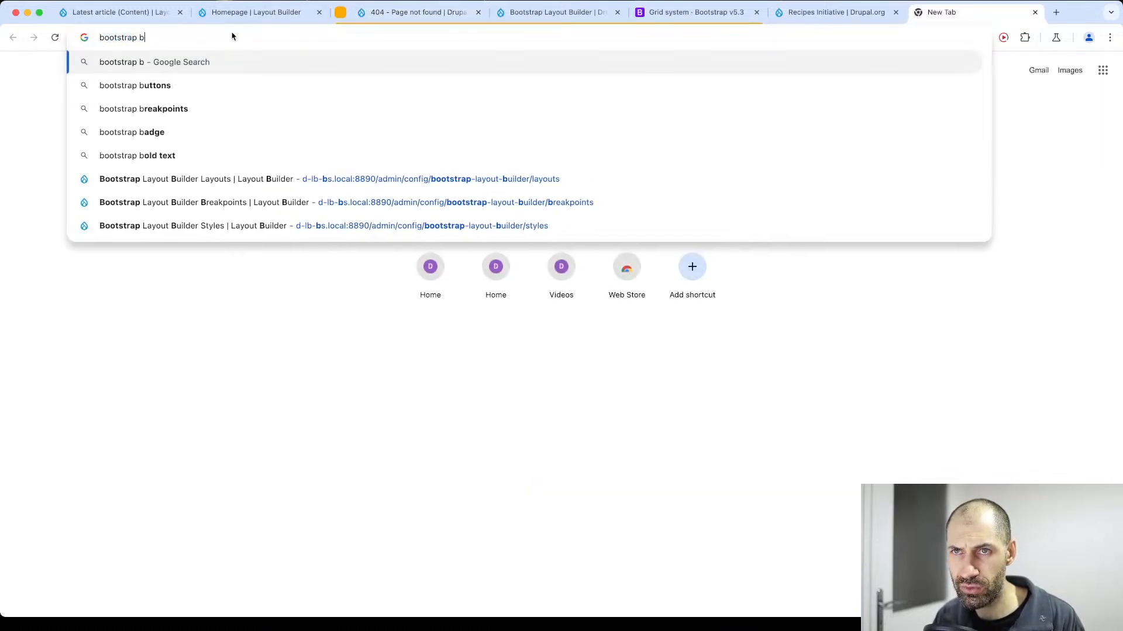
pyautogui.write('ario')
pyautogui.press('Return')
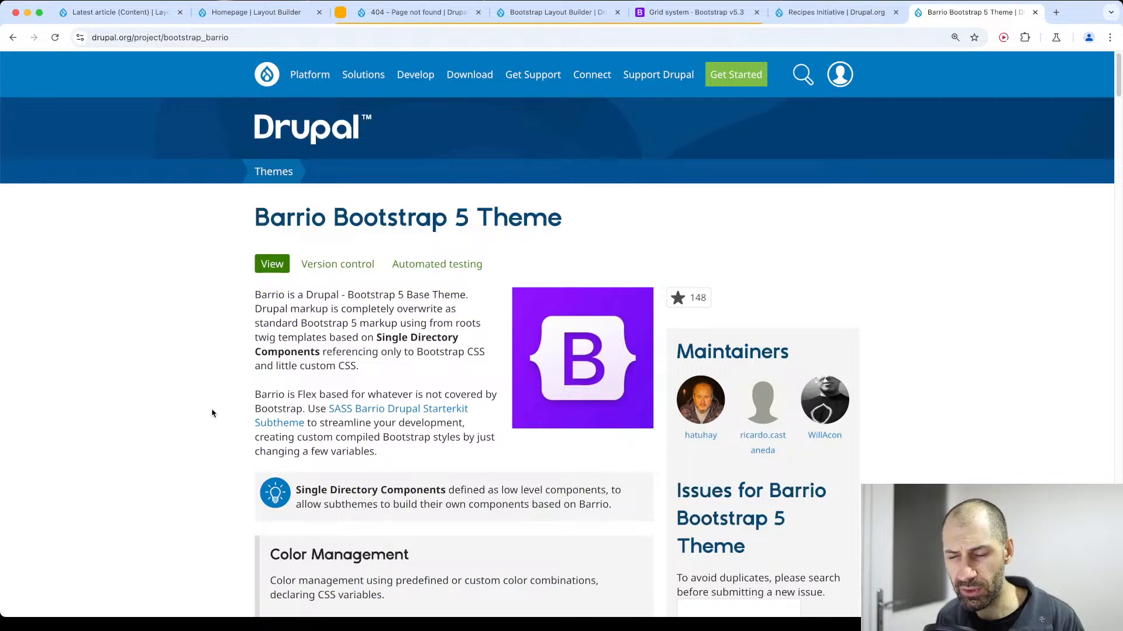
# Review the Barrio theme's description, color management, features, installation instructions, project information and releases.
pyautogui.scroll(-6, 213, 412)
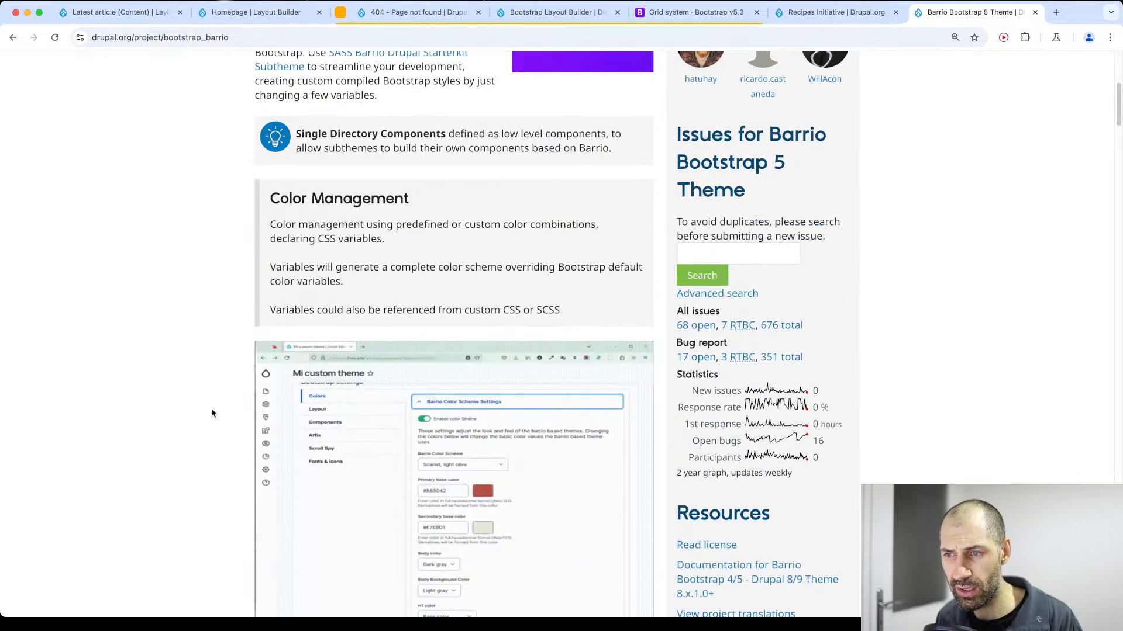
pyautogui.scroll(6, 213, 412)
pyautogui.scroll(-20, 212, 412)
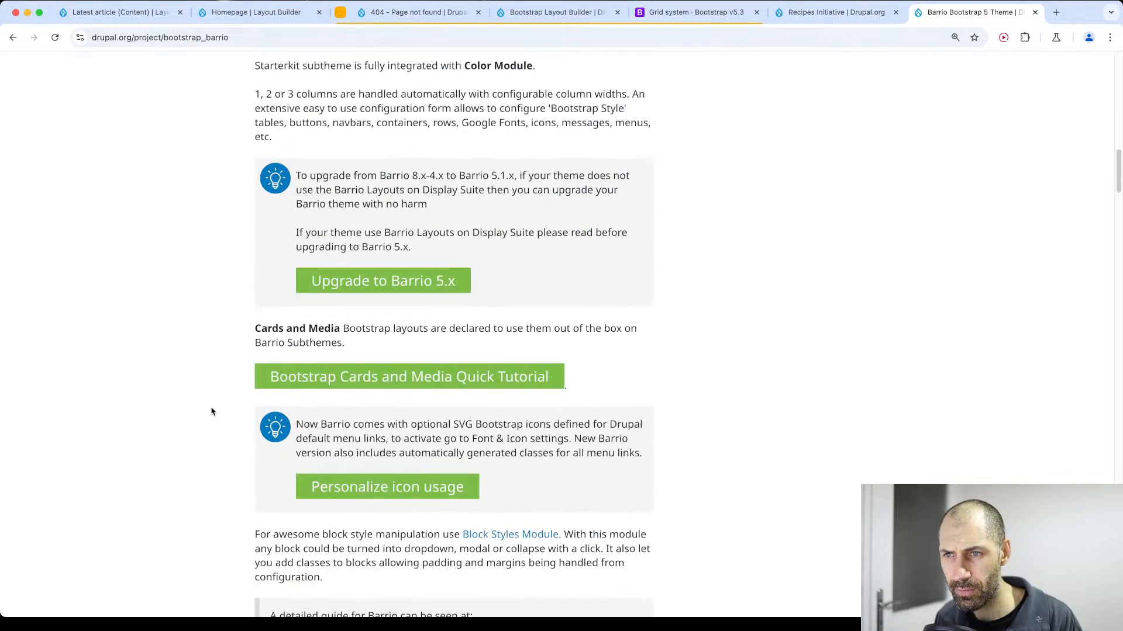
pyautogui.scroll(-3, 212, 410)
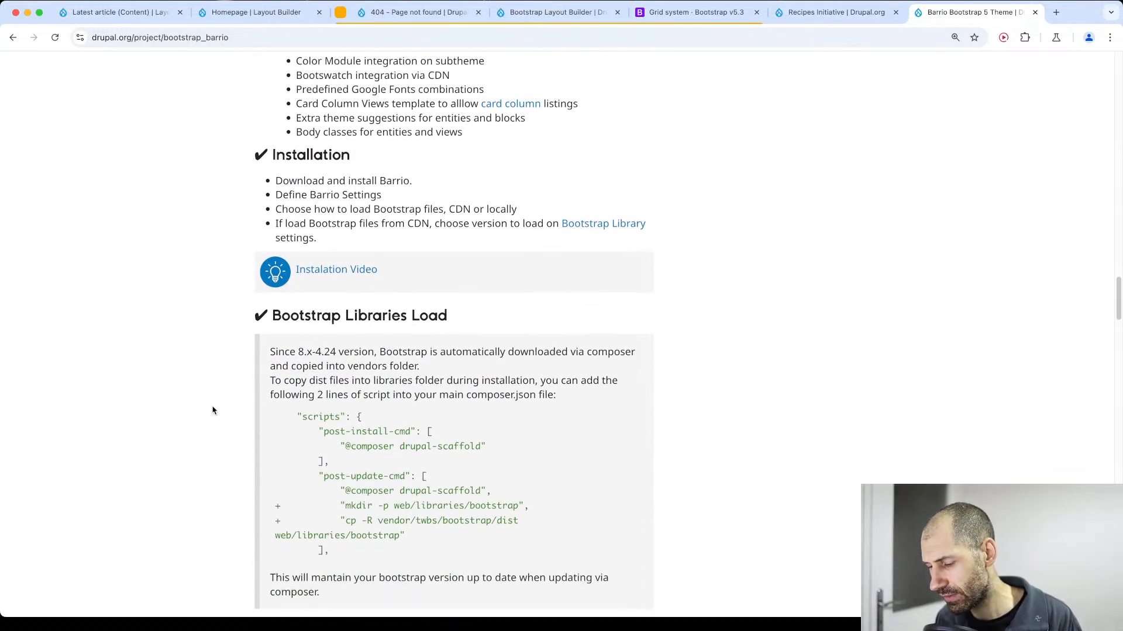
pyautogui.press('super+Tab')
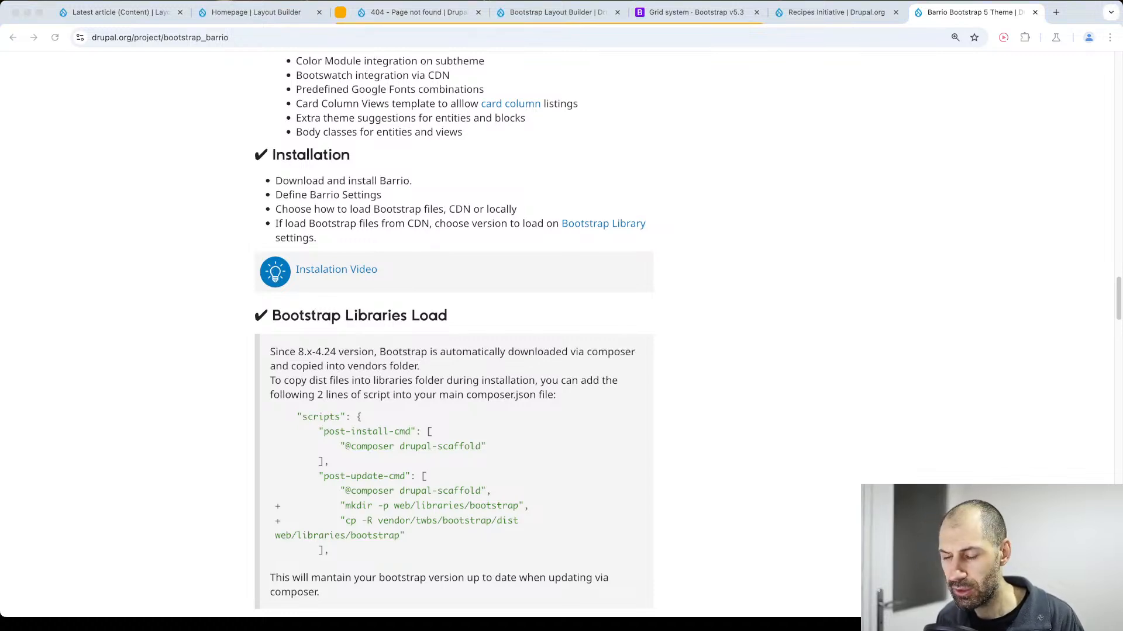
pyautogui.scroll(-20, 643, 526)
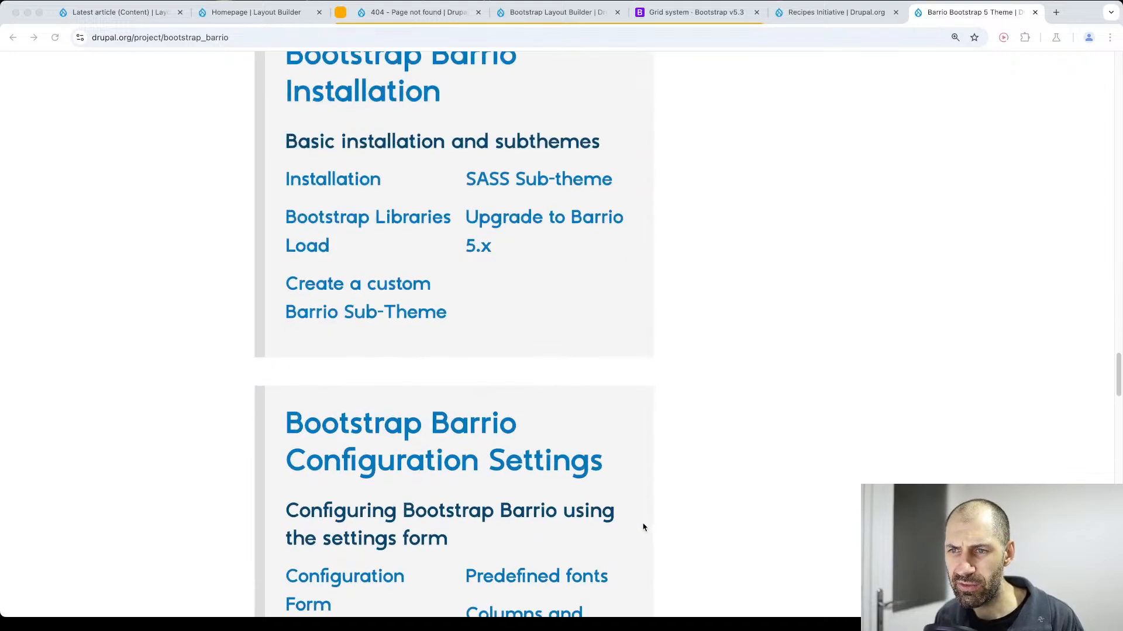
pyautogui.scroll(-20, 653, 567)
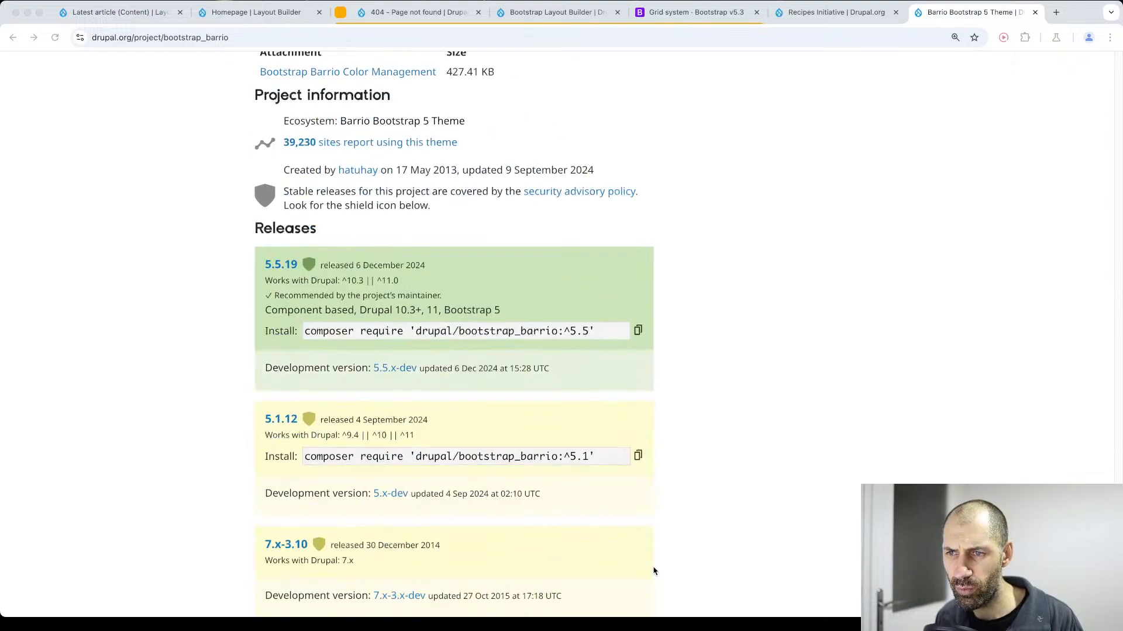
pyautogui.scroll(5, 654, 570)
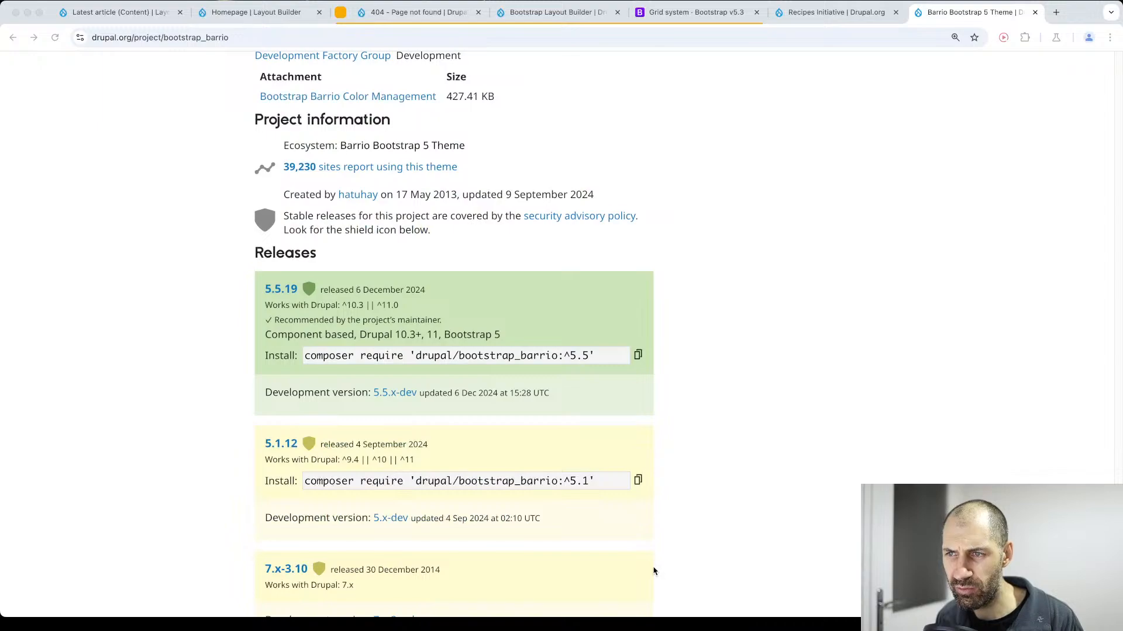
pyautogui.scroll(20, 654, 572)
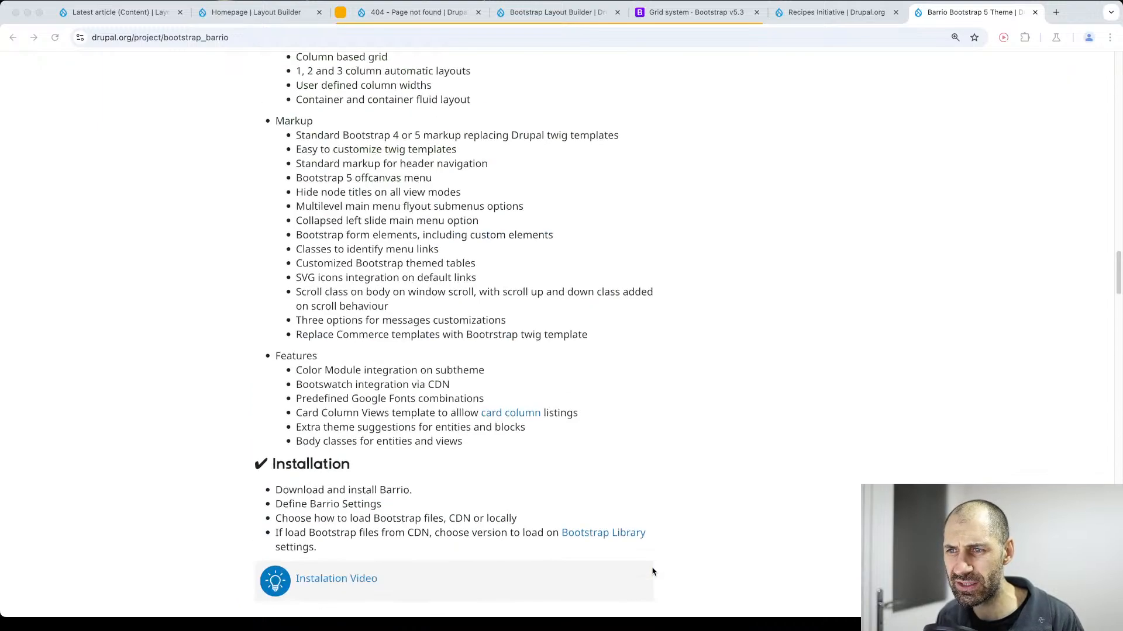
pyautogui.scroll(15, 653, 571)
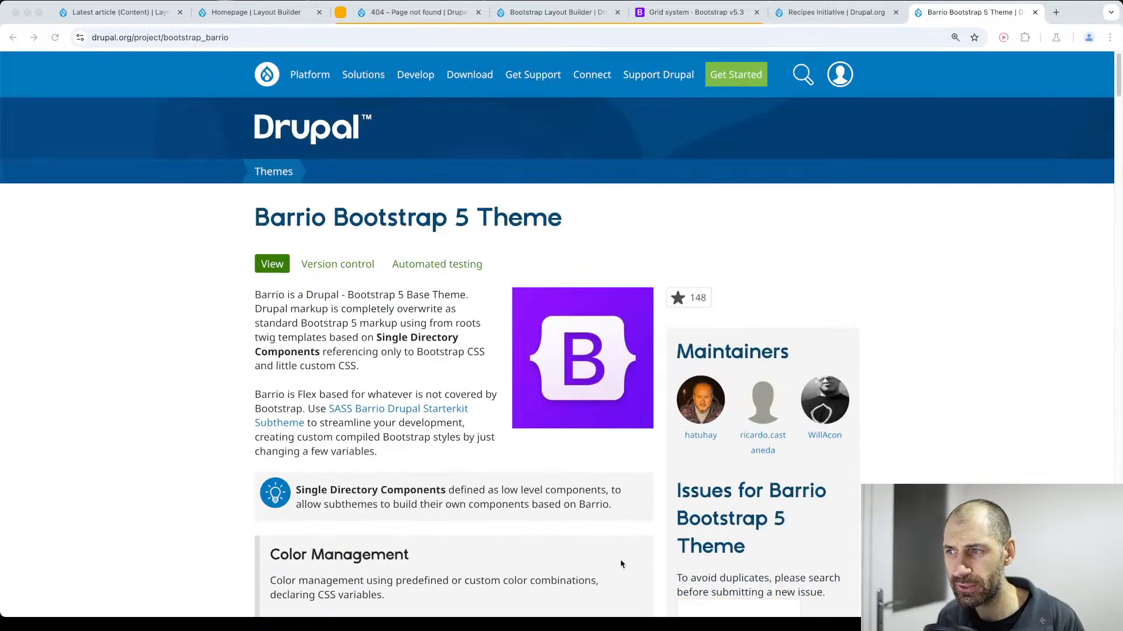
# Open drupal.org/project/bootstrap in place of the Barrio page and review the theme's features and its 5.0.1 release entry.
pyautogui.doubleClick(306, 38)
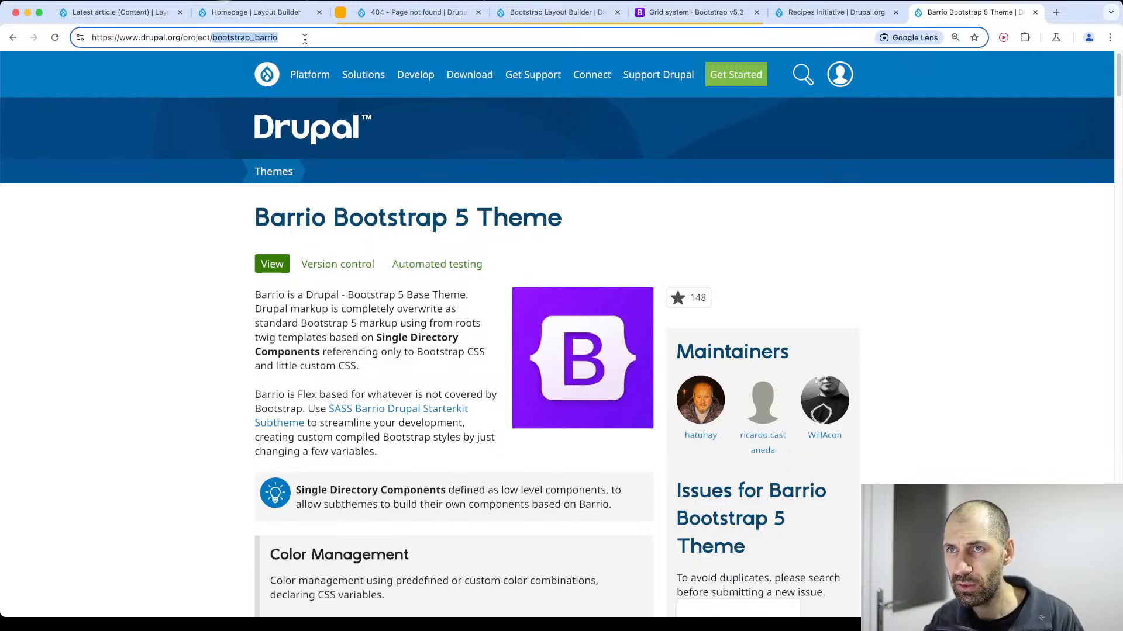
pyautogui.write('bootstrap')
pyautogui.press('Return')
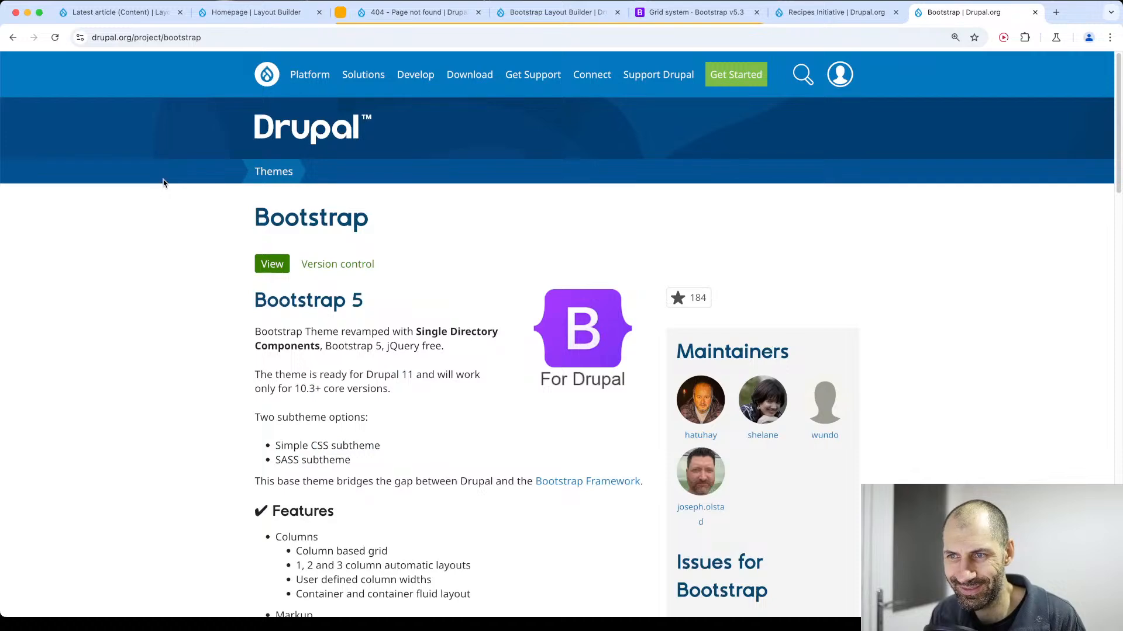
pyautogui.scroll(-5, 257, 426)
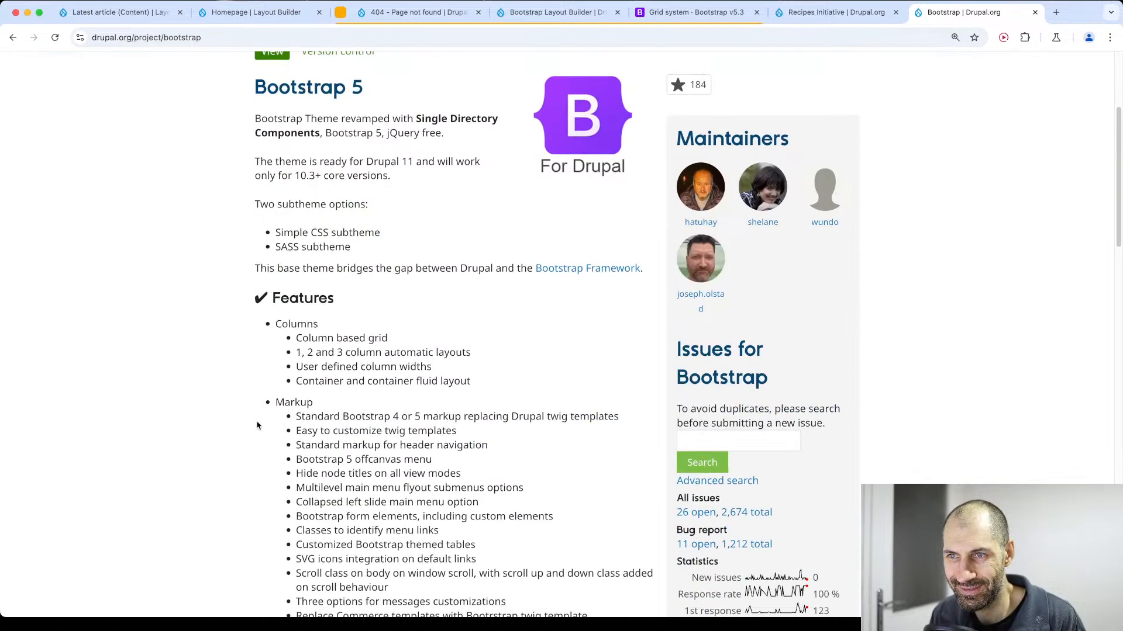
pyautogui.scroll(-10, 298, 460)
pyautogui.scroll(-10, 301, 460)
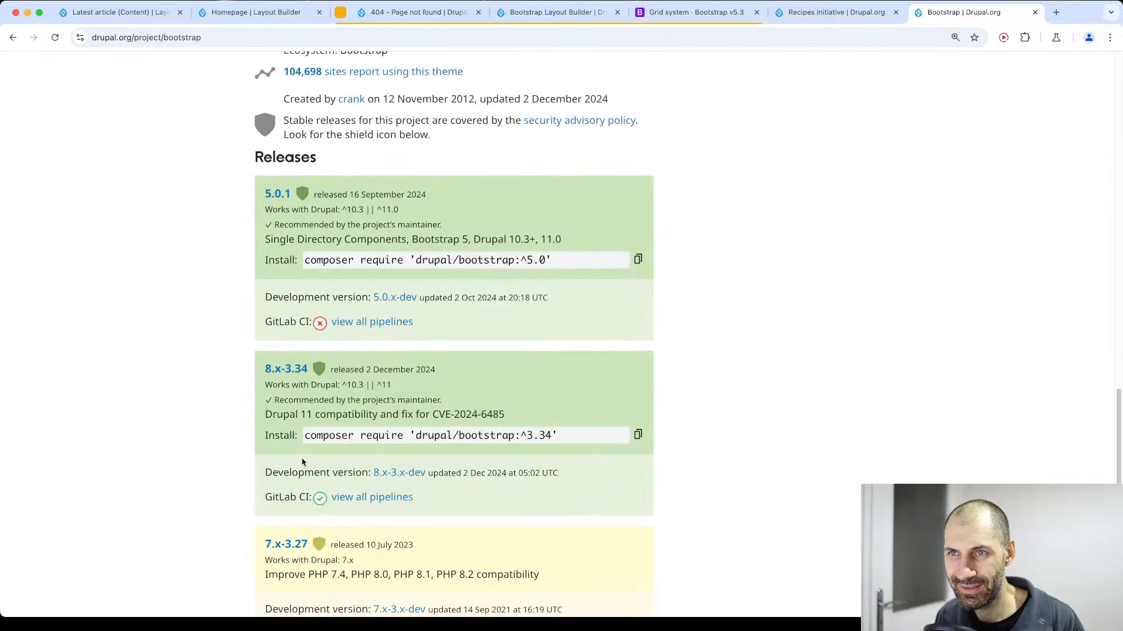
pyautogui.moveTo(467, 355); pyautogui.dragTo(262, 199)
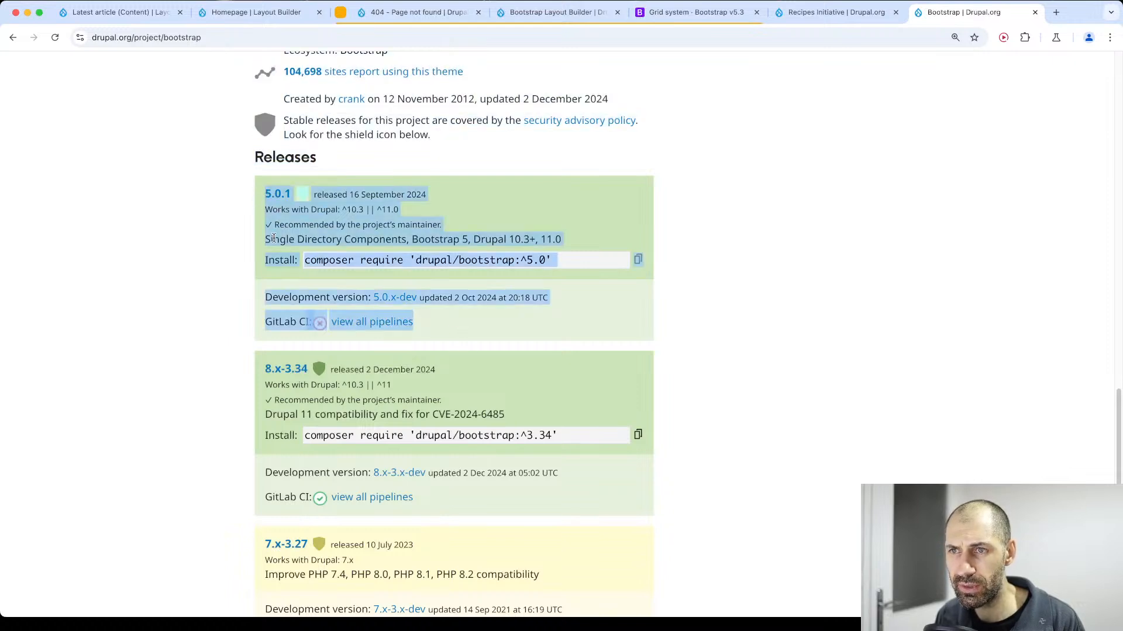
pyautogui.moveTo(266, 239); pyautogui.dragTo(572, 242)
# Examine the Bootstrap theme's Bootstrap 3 upgrade notes and compare the Bootstrap and Drupal compatibility of its releases.
pyautogui.scroll(4, 573, 242)
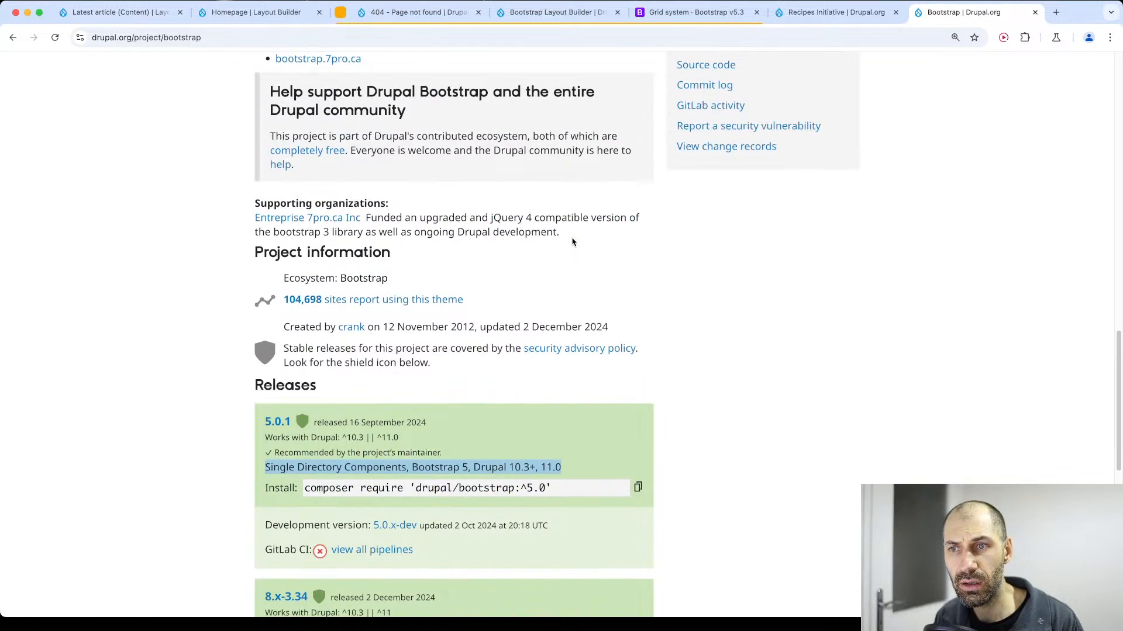
pyautogui.click(573, 242)
pyautogui.scroll(2, 573, 242)
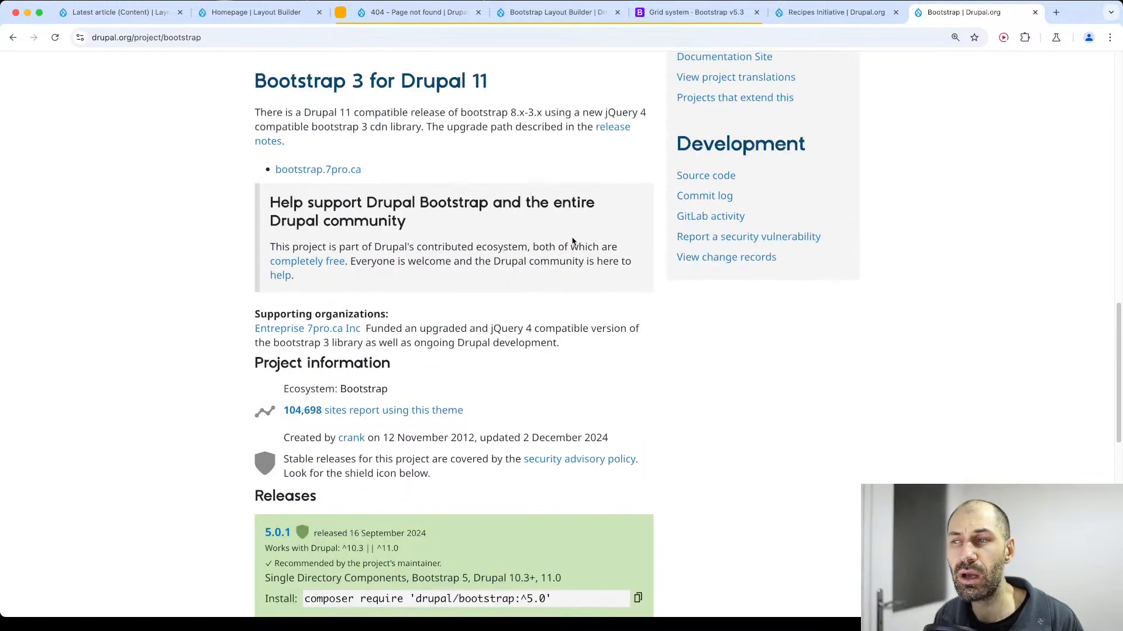
pyautogui.scroll(2, 572, 243)
pyautogui.scroll(4, 573, 242)
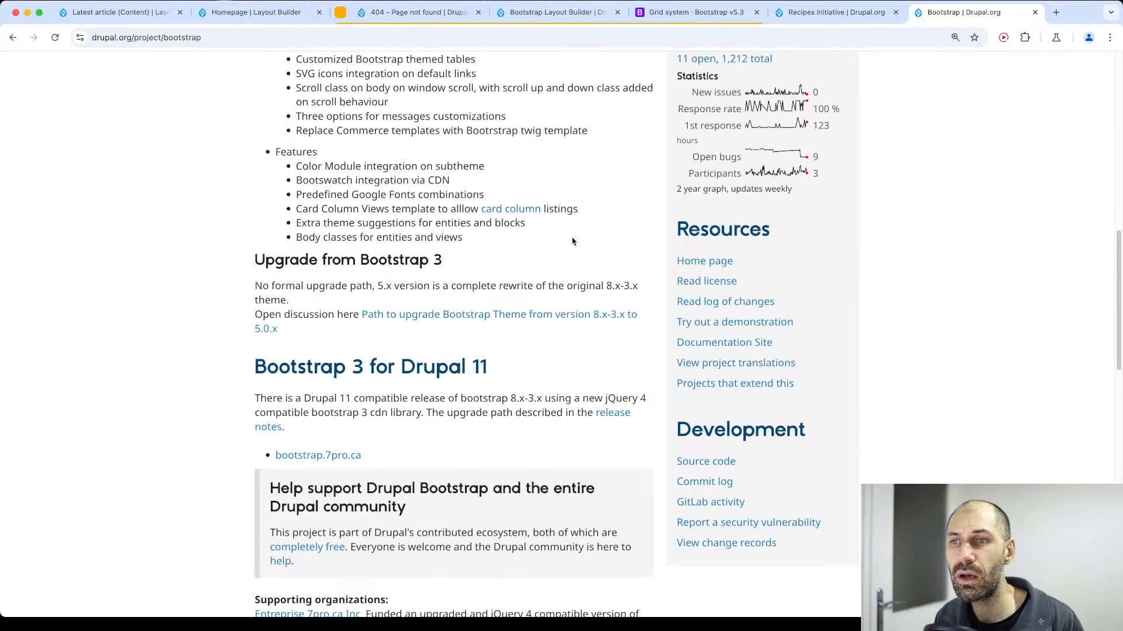
pyautogui.scroll(7, 572, 242)
pyautogui.scroll(-19, 435, 305)
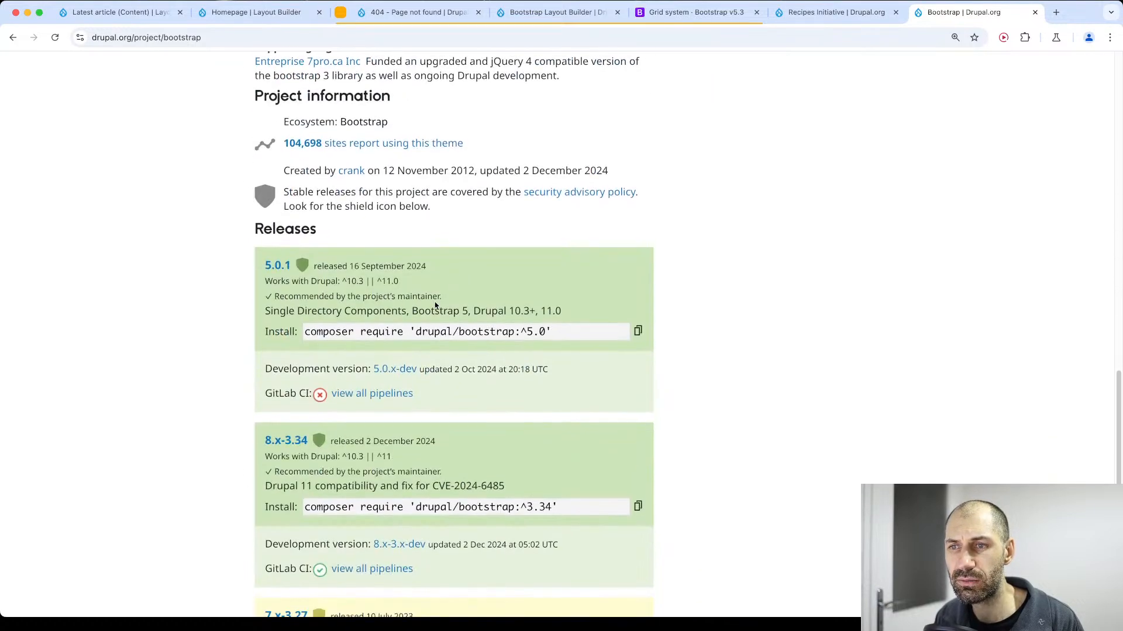
pyautogui.moveTo(563, 310); pyautogui.dragTo(261, 262)
pyautogui.scroll(-3, 236, 308)
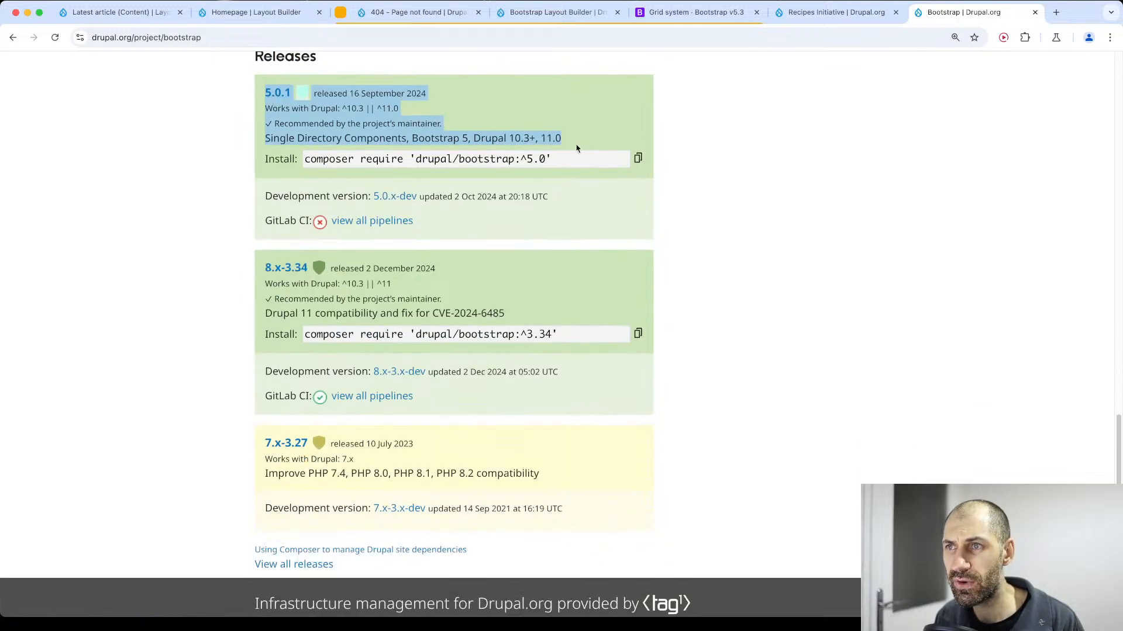
pyautogui.moveTo(577, 149); pyautogui.dragTo(414, 140)
# Open the Bootstrap theme's source code repository, review its components folder and return to the repository root.
pyautogui.scroll(10, 430, 135)
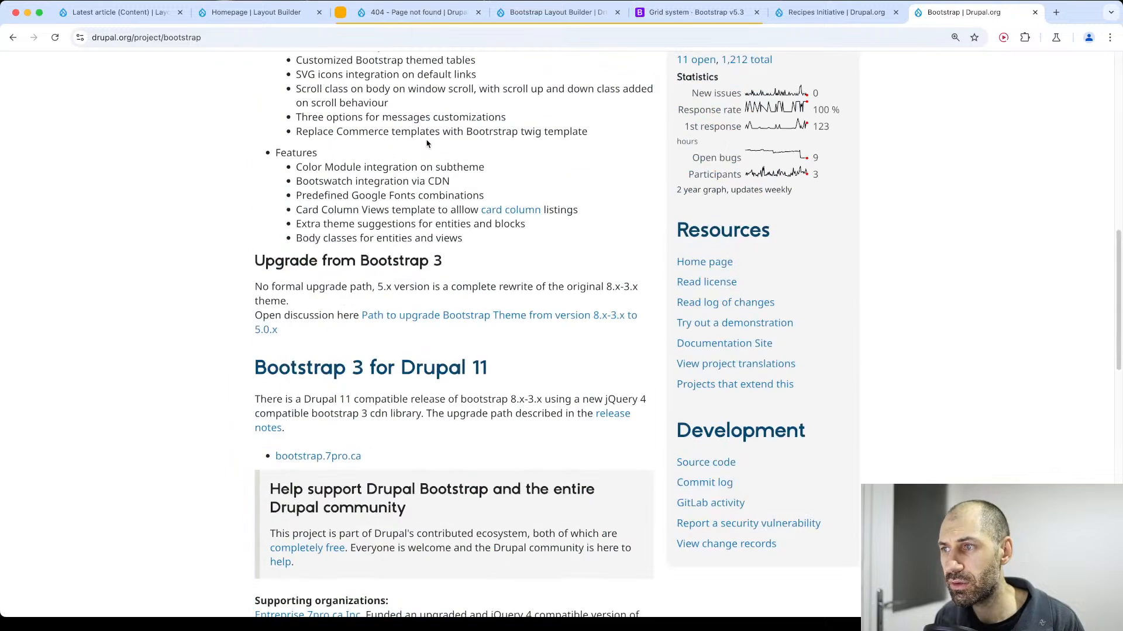
pyautogui.click(705, 462)
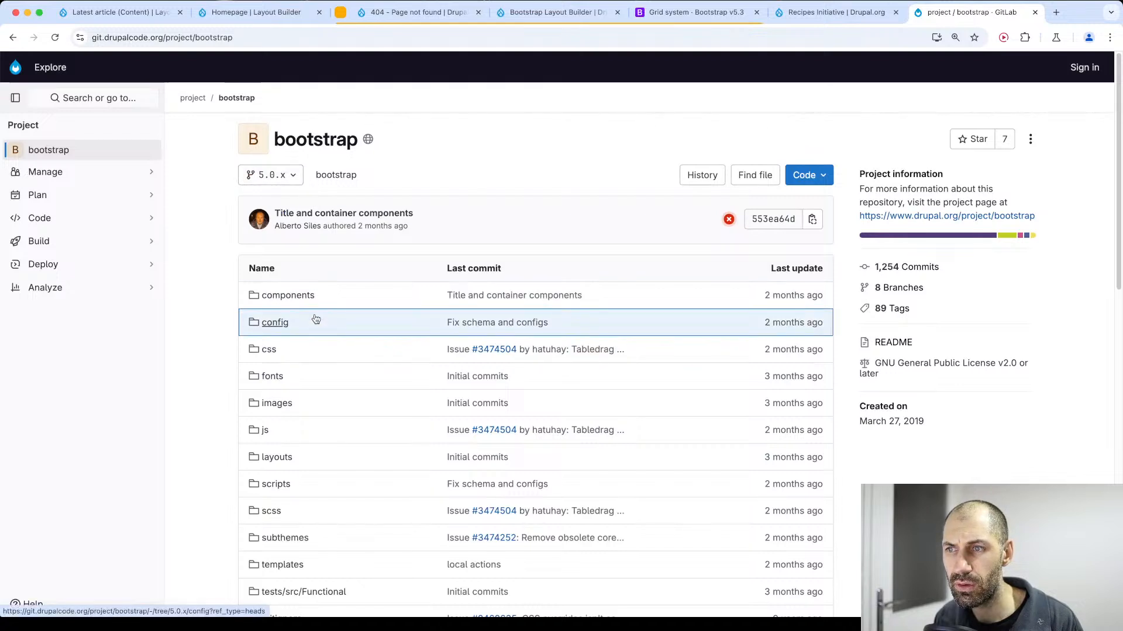
pyautogui.click(313, 295)
pyautogui.scroll(-5, 313, 297)
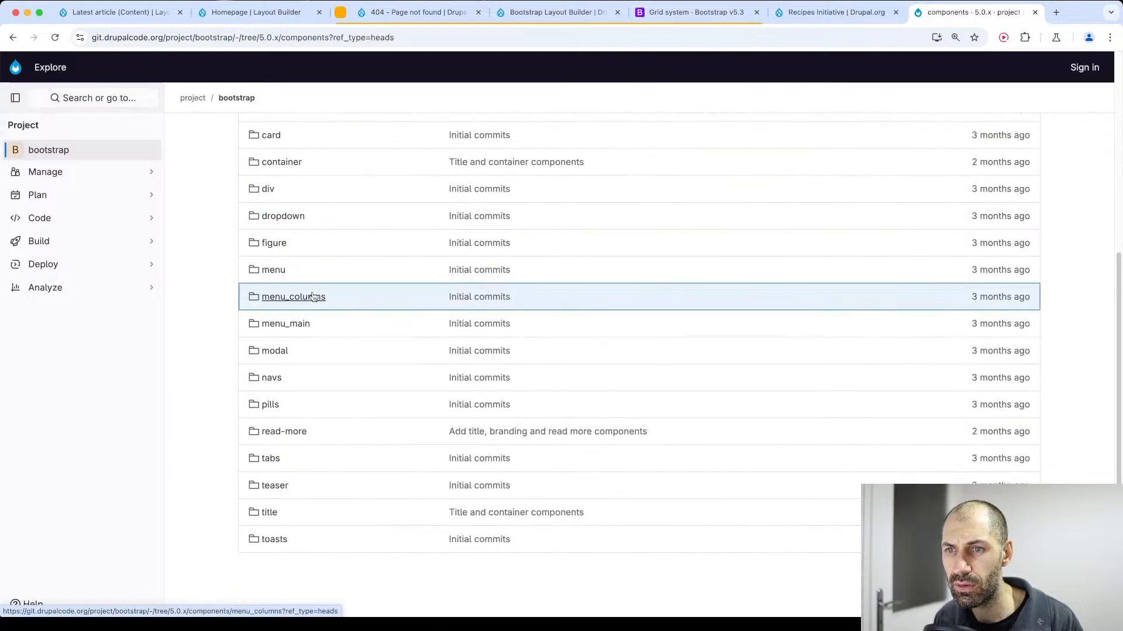
pyautogui.press('super+Left')
# Open the bootstrap_sass folder under subthemes in the repository and review its gulpfile.js.
pyautogui.scroll(-2, 327, 297)
pyautogui.scroll(-6, 348, 305)
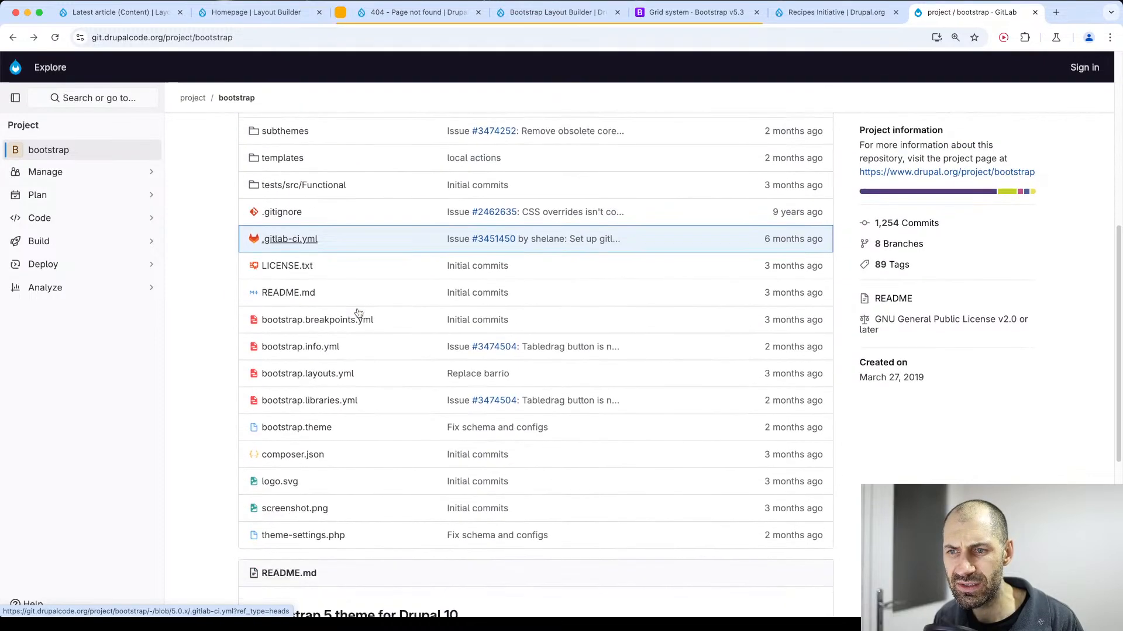
pyautogui.scroll(4, 345, 351)
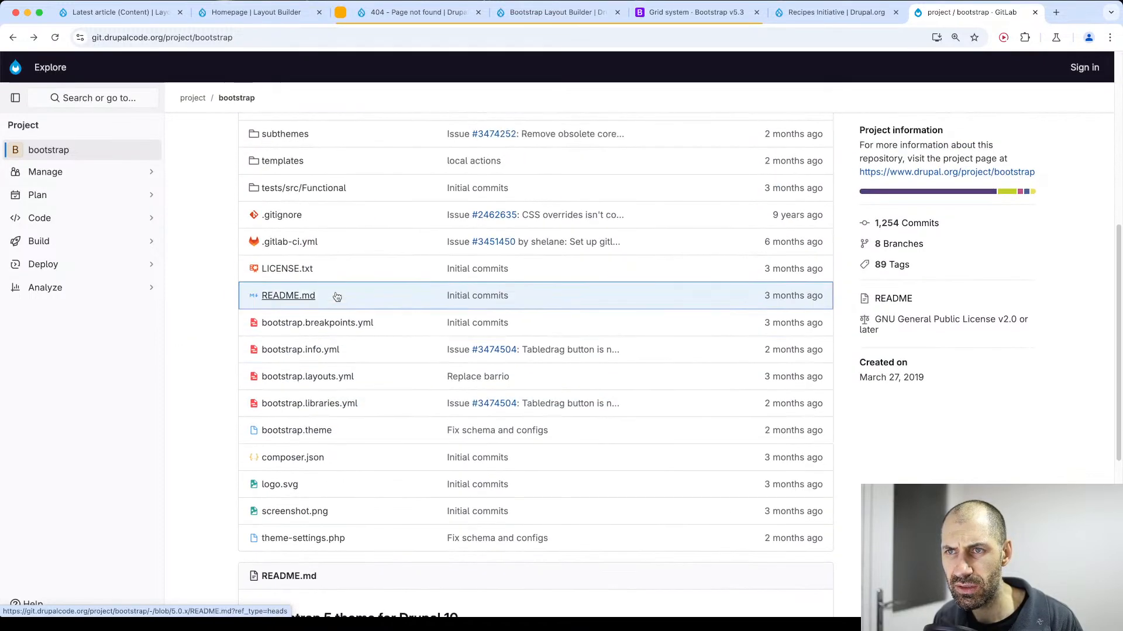
pyautogui.click(334, 242)
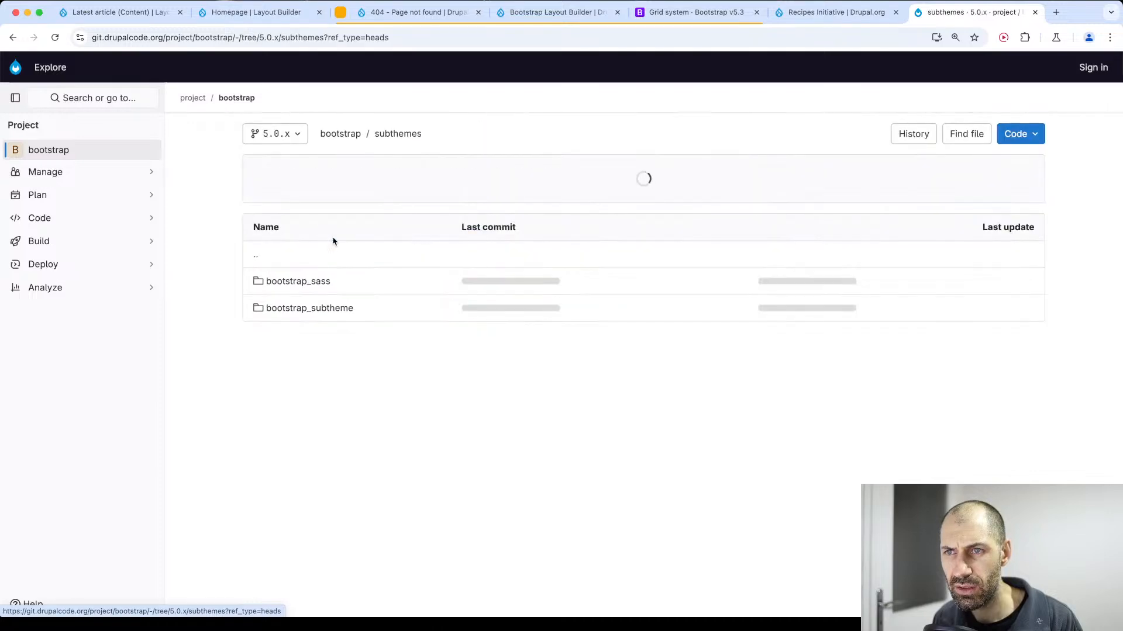
pyautogui.click(319, 282)
pyautogui.scroll(-4, 330, 309)
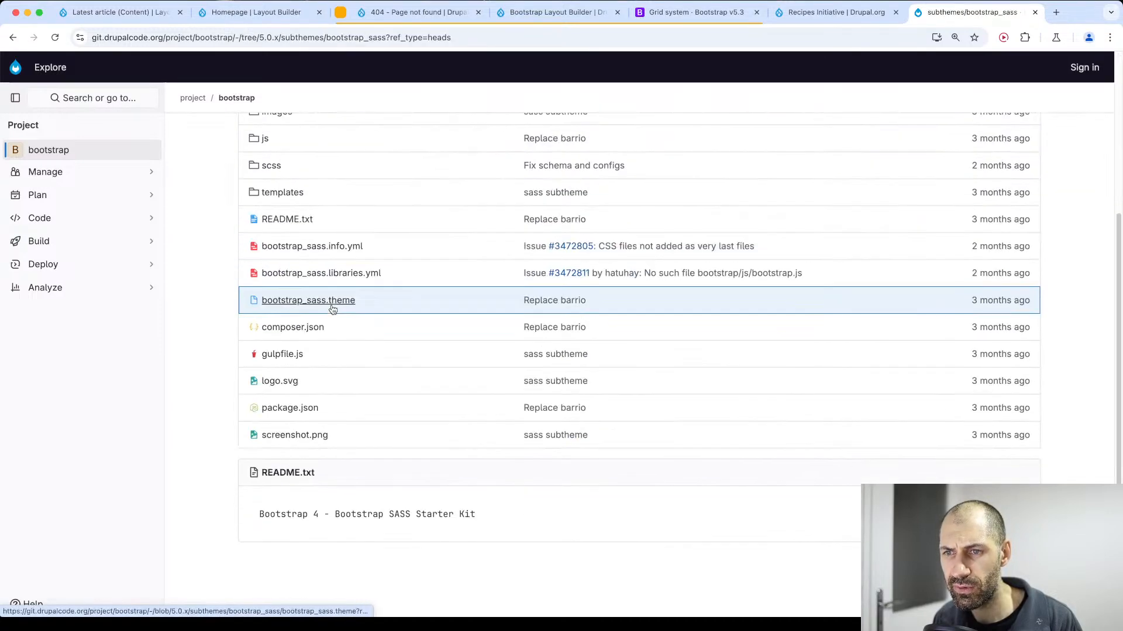
pyautogui.click(321, 354)
pyautogui.scroll(-5, 322, 352)
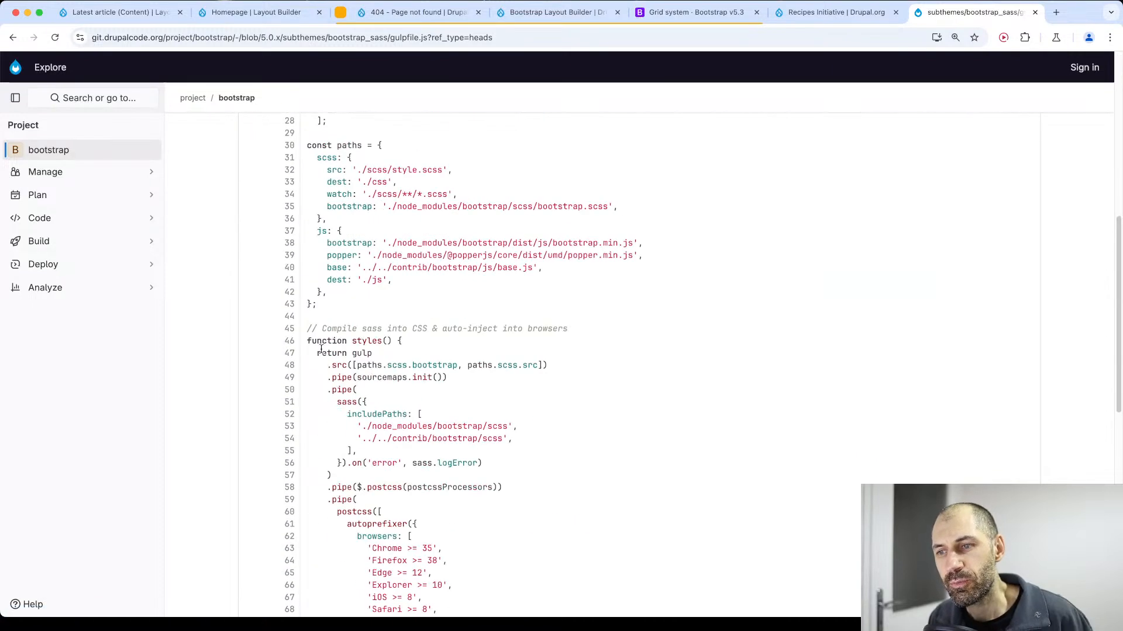
# Open the bootstrap_sass subtheme's package.json and examine its dependencies, including the Bootstrap version.
pyautogui.press('super+Left')
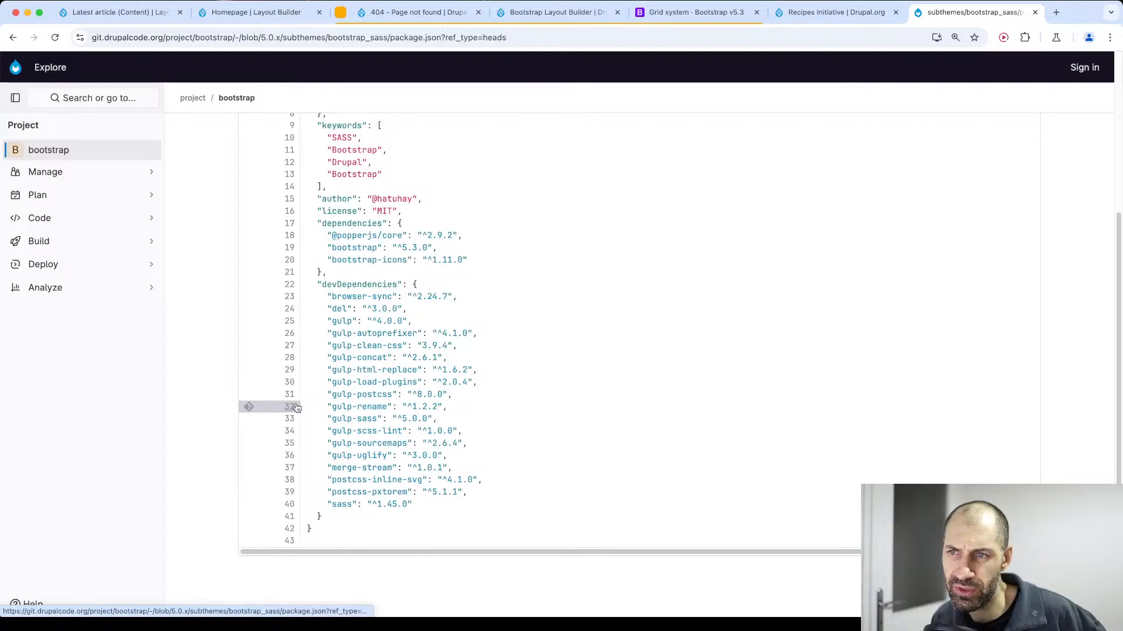
pyautogui.scroll(2, 315, 386)
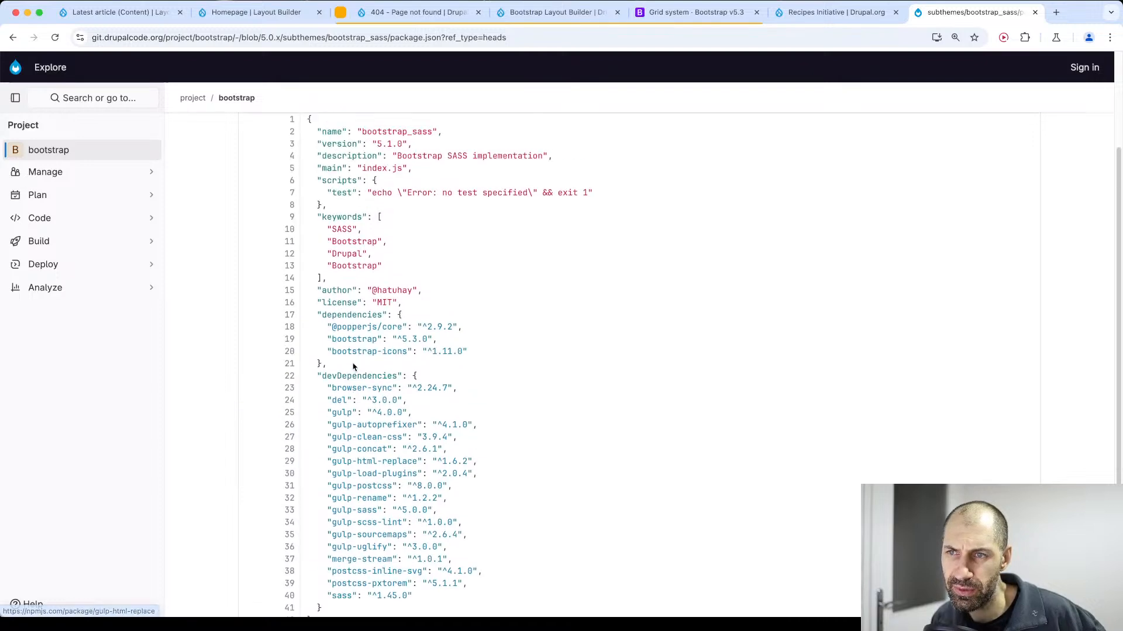
pyautogui.moveTo(327, 339)
pyautogui.mouseDown()
pyautogui.moveTo(474, 338)
pyautogui.moveTo(429, 351)
pyautogui.moveTo(307, 329)
pyautogui.mouseUp()
pyautogui.click(333, 329)
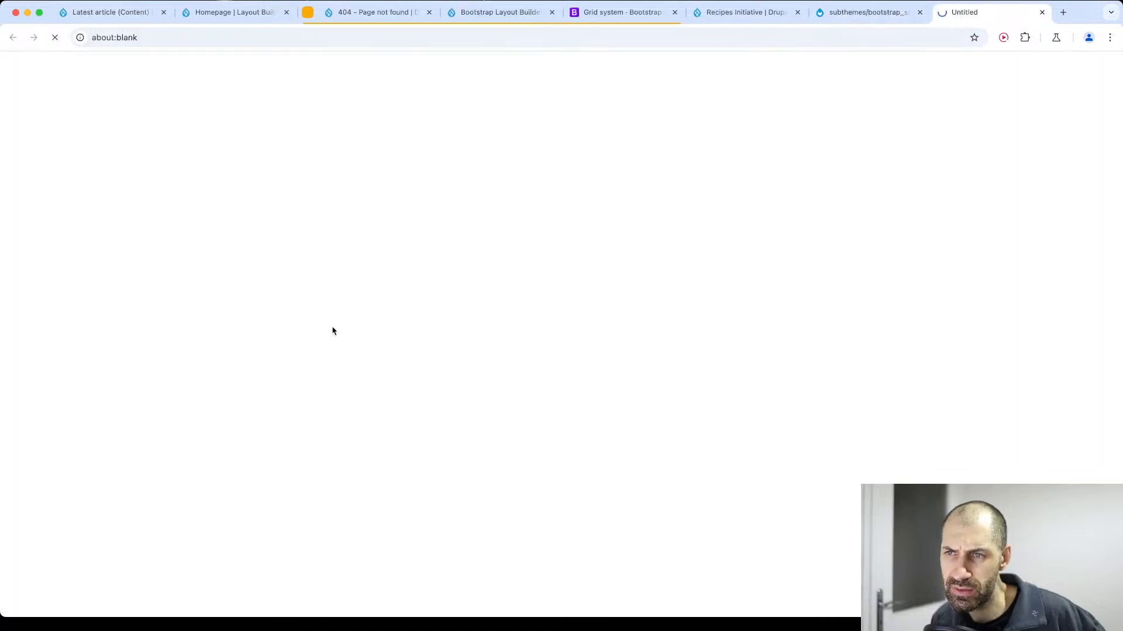
pyautogui.click(1041, 12)
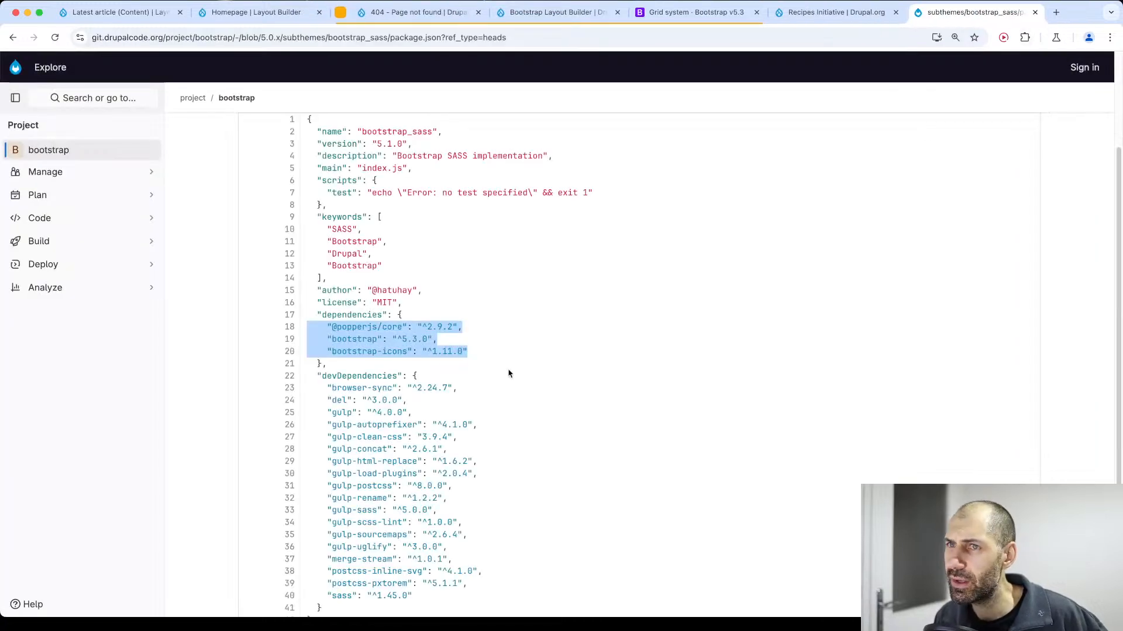
pyautogui.moveTo(491, 350); pyautogui.dragTo(243, 206)
pyautogui.click(500, 243)
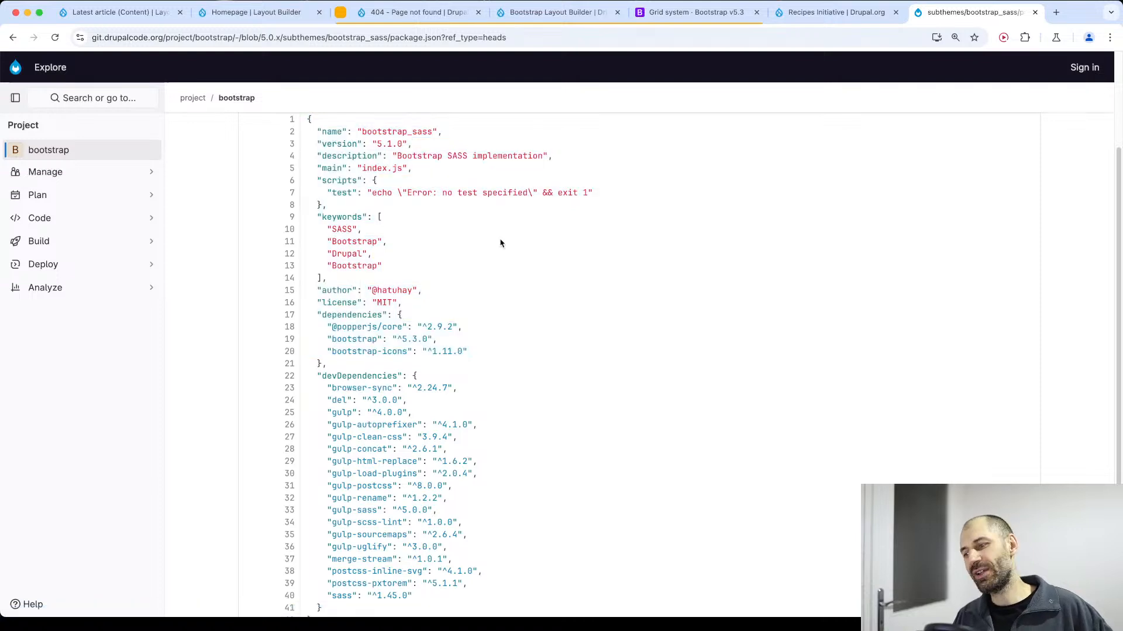
# Leave the package.json file and go back through the repository to the Bootstrap theme's project page.
pyautogui.scroll(3, 502, 267)
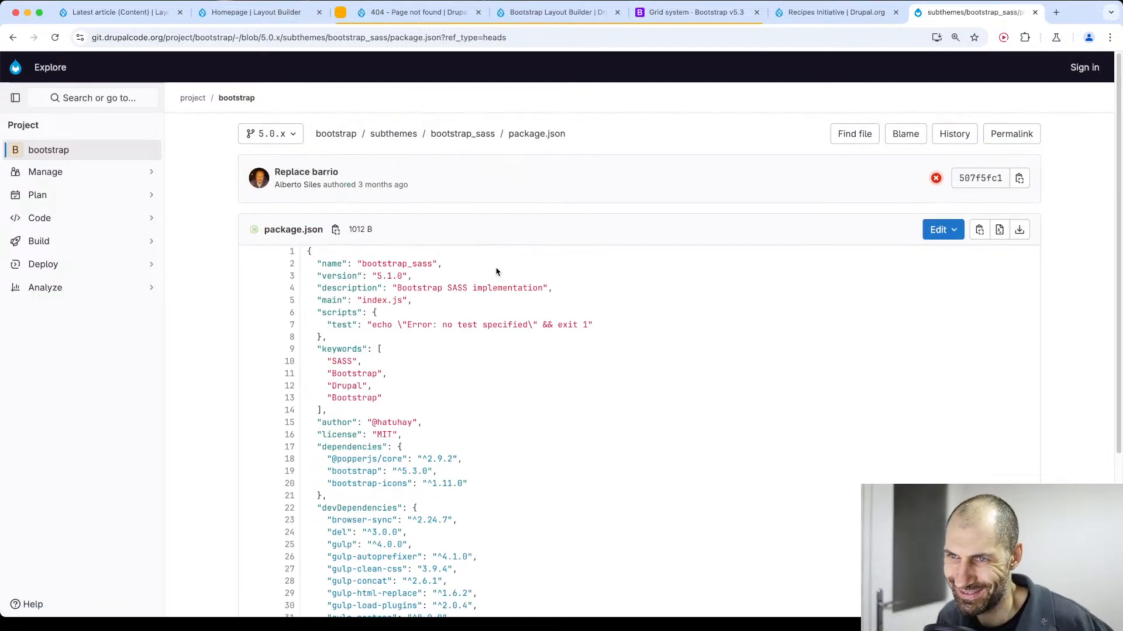
pyautogui.press('super+Left')
pyautogui.press('super+Left')
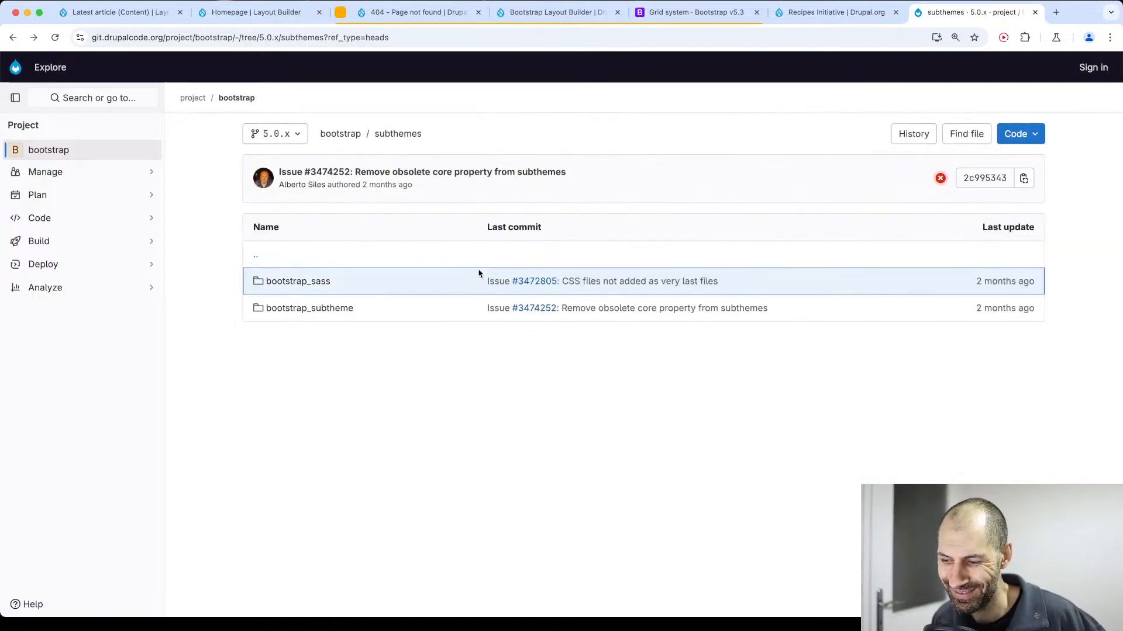
pyautogui.press('super+Left')
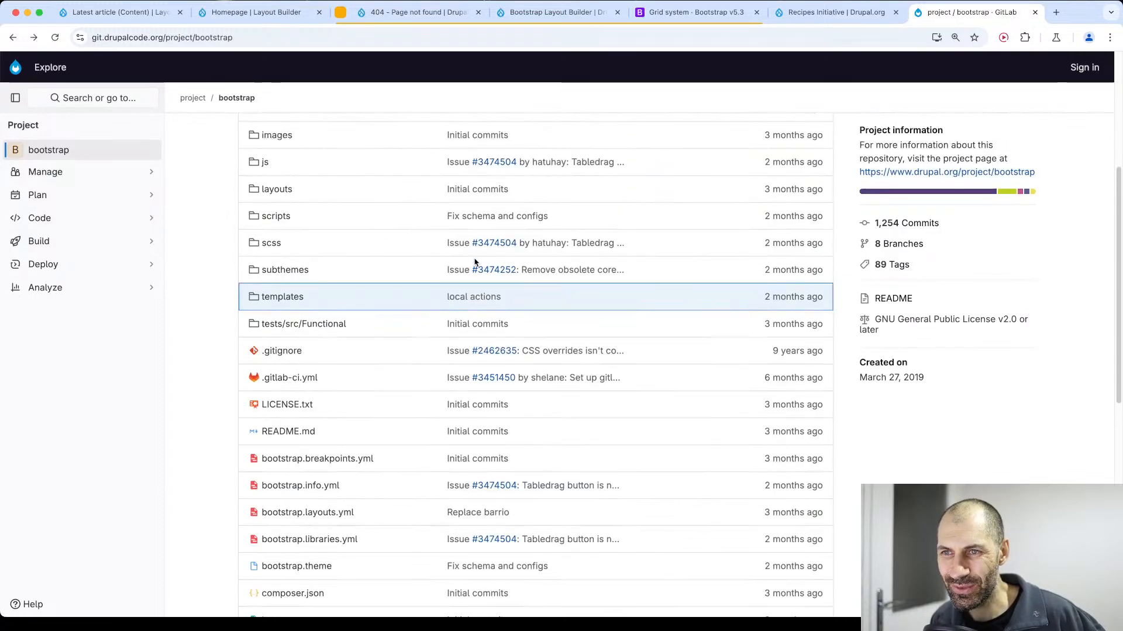
pyautogui.press('super+Left')
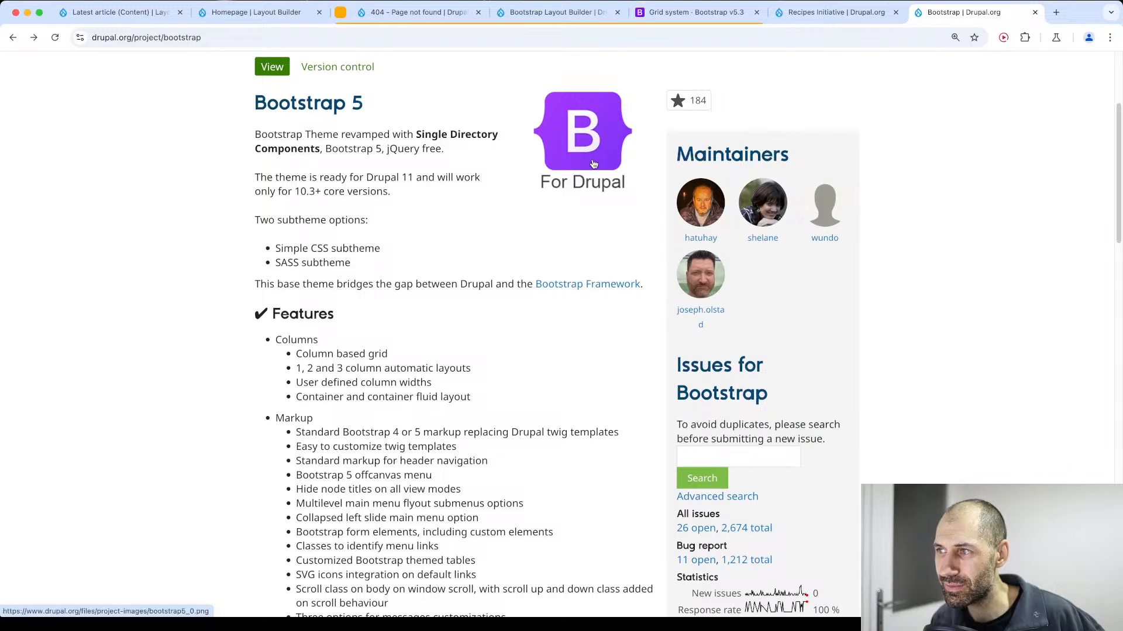
# Review the Bootstrap theme's list of open issues, including their versions and statuses, and return to the project page.
pyautogui.click(698, 529)
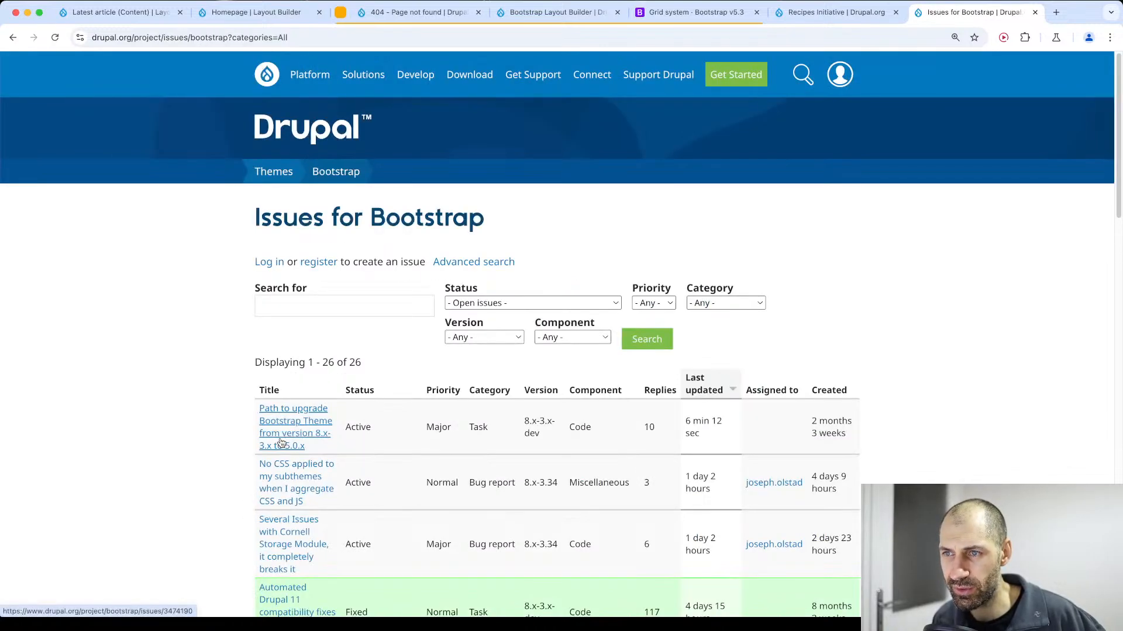
pyautogui.scroll(-2, 193, 469)
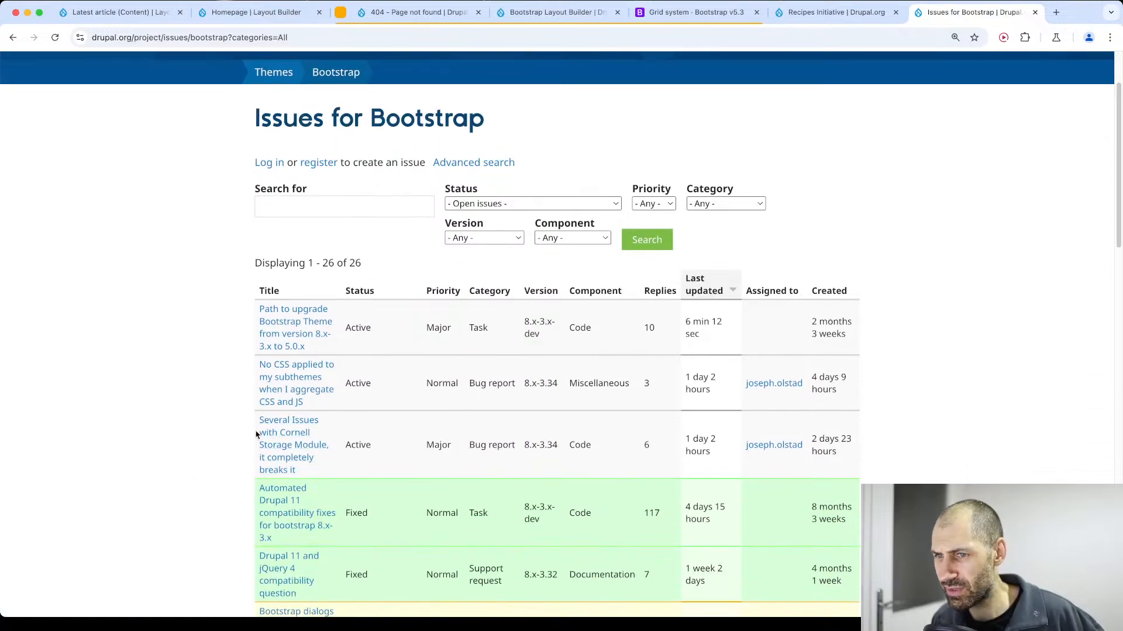
pyautogui.scroll(-4, 251, 433)
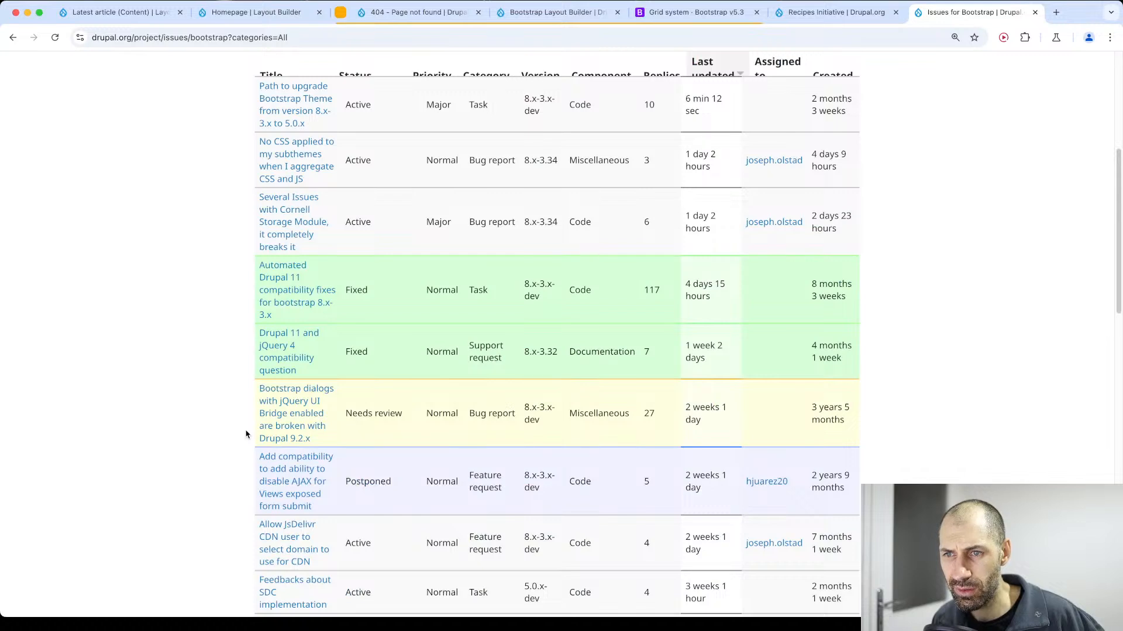
pyautogui.scroll(-4, 245, 433)
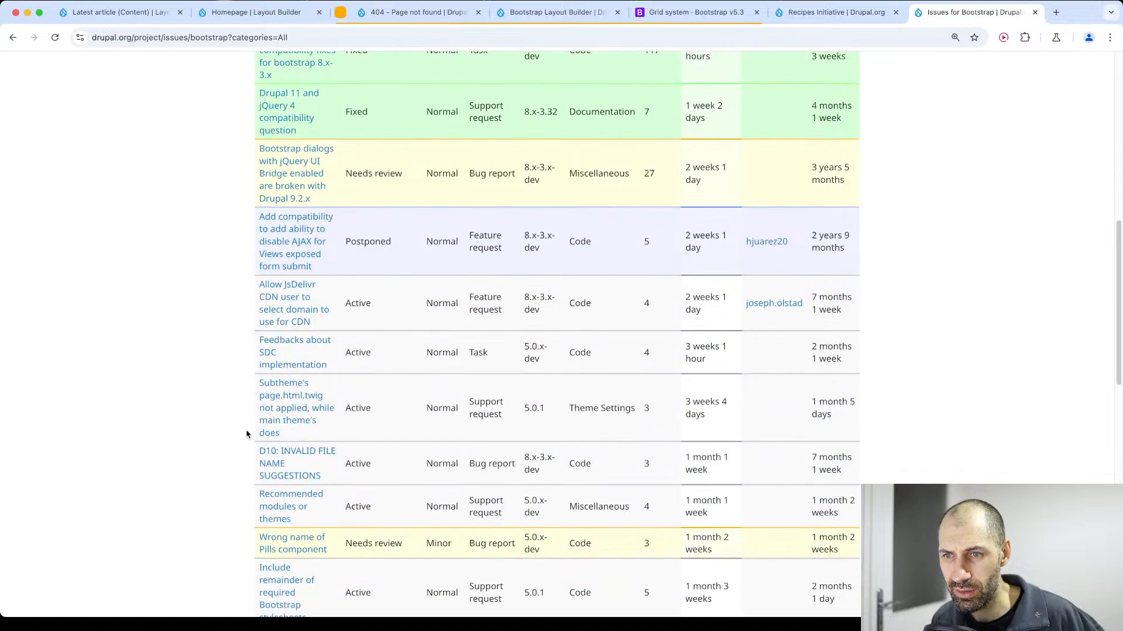
pyautogui.scroll(-1, 248, 433)
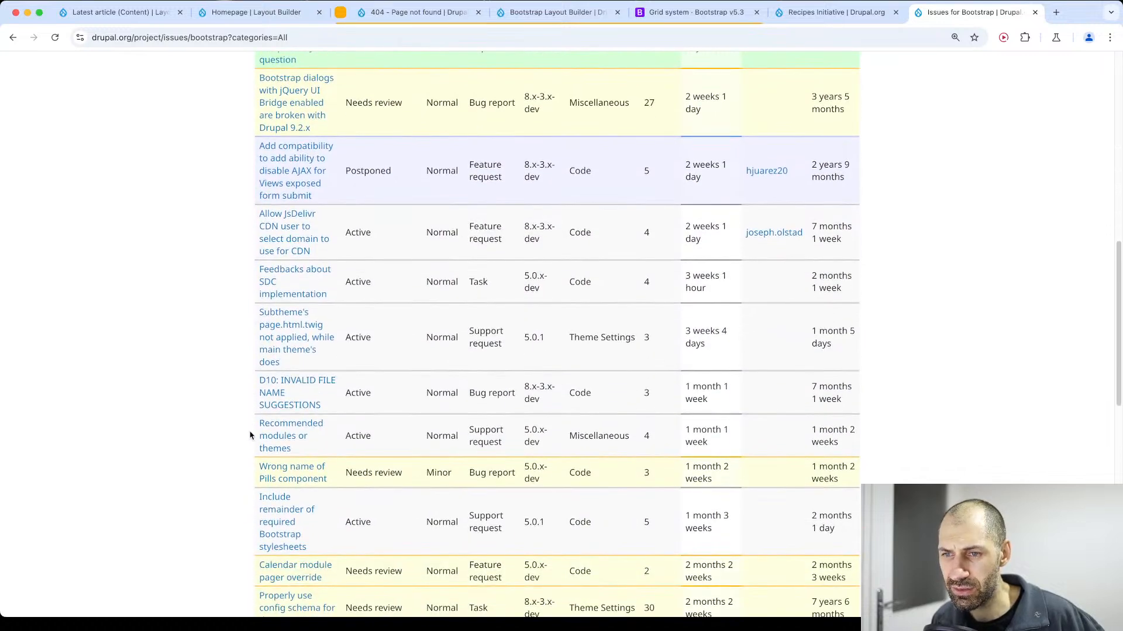
pyautogui.scroll(-4, 250, 436)
pyautogui.scroll(12, 245, 434)
pyautogui.press('super+Left')
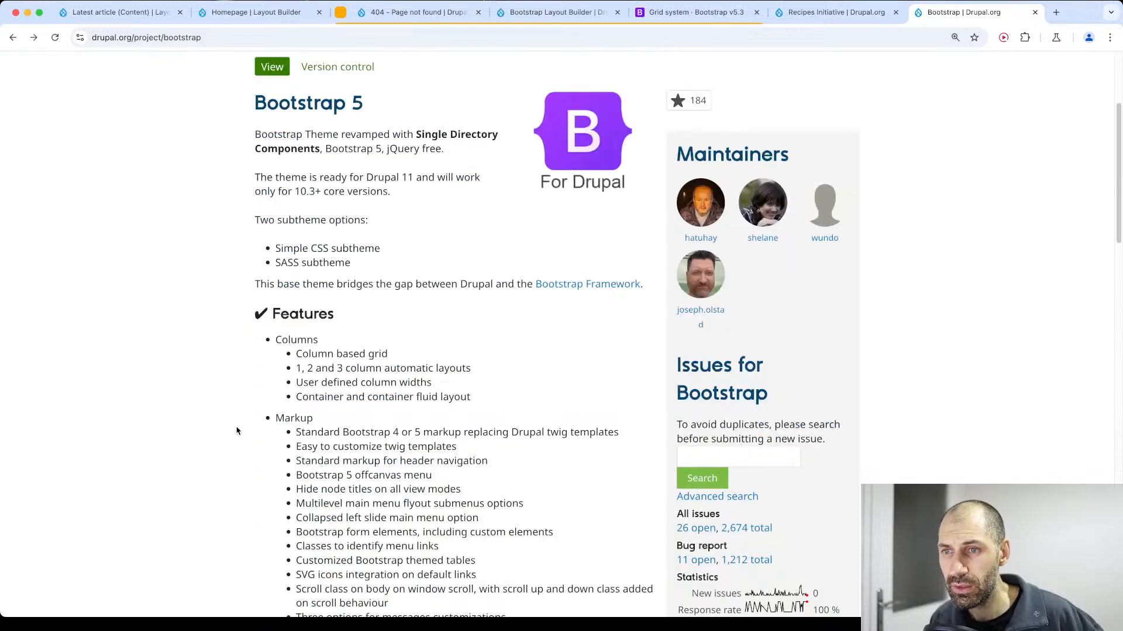
# Examine the Bootstrap 5 description, its markup and feature lists, and the notes on Bootstrap 3 for Drupal 11.
pyautogui.moveTo(556, 396); pyautogui.dragTo(257, 90)
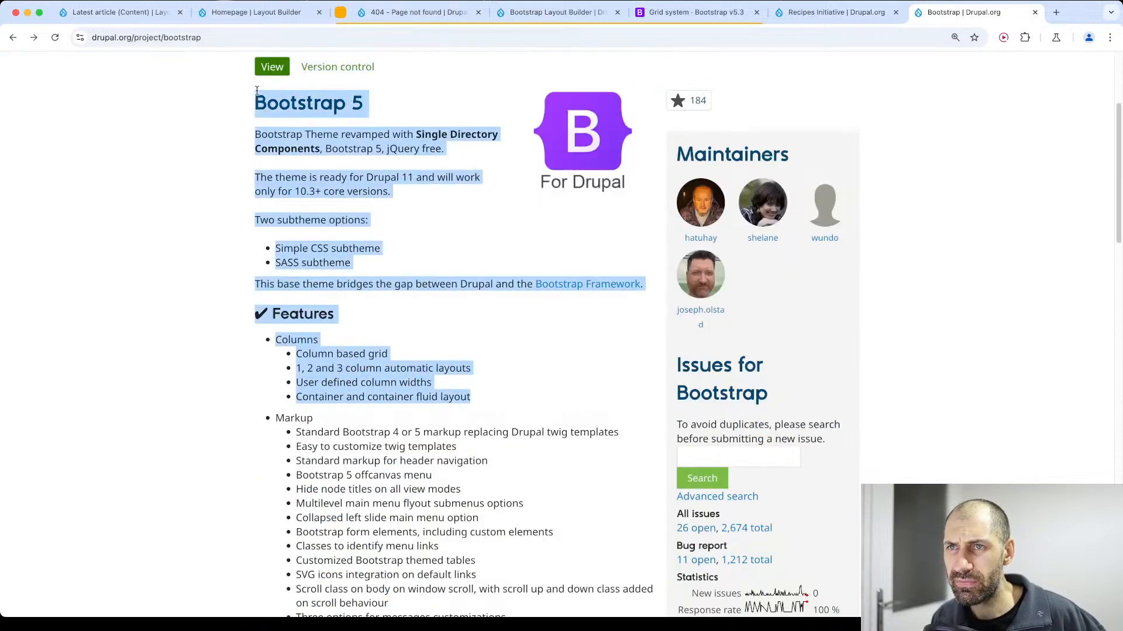
pyautogui.tripleClick(260, 95)
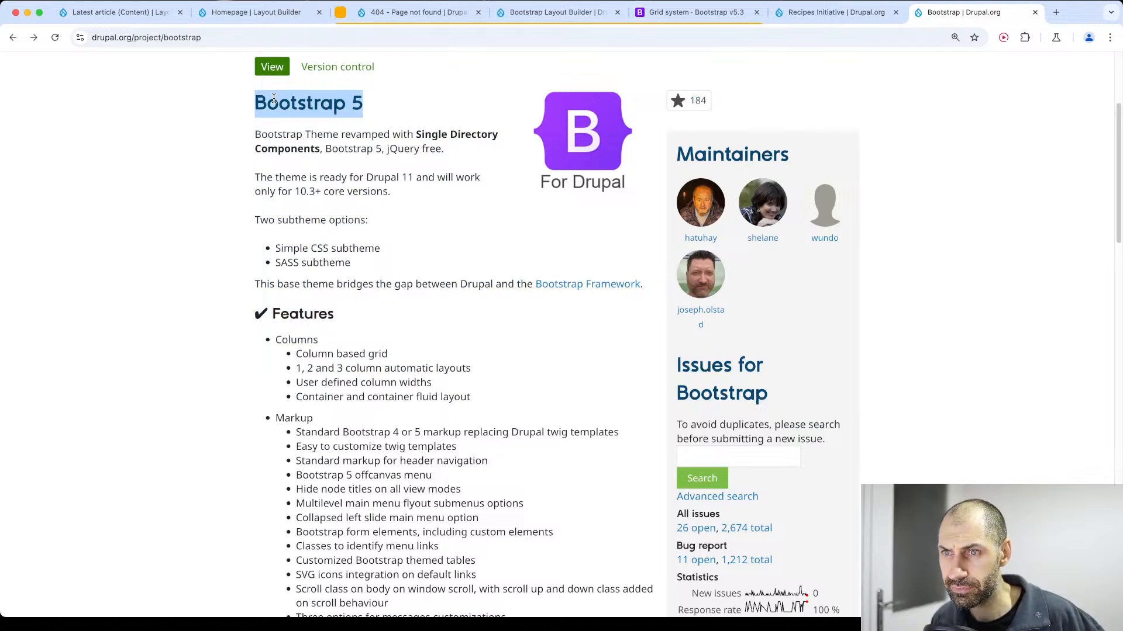
pyautogui.scroll(-3, 314, 359)
pyautogui.moveTo(296, 265); pyautogui.dragTo(481, 309)
pyautogui.click(481, 310)
pyautogui.scroll(-4, 489, 320)
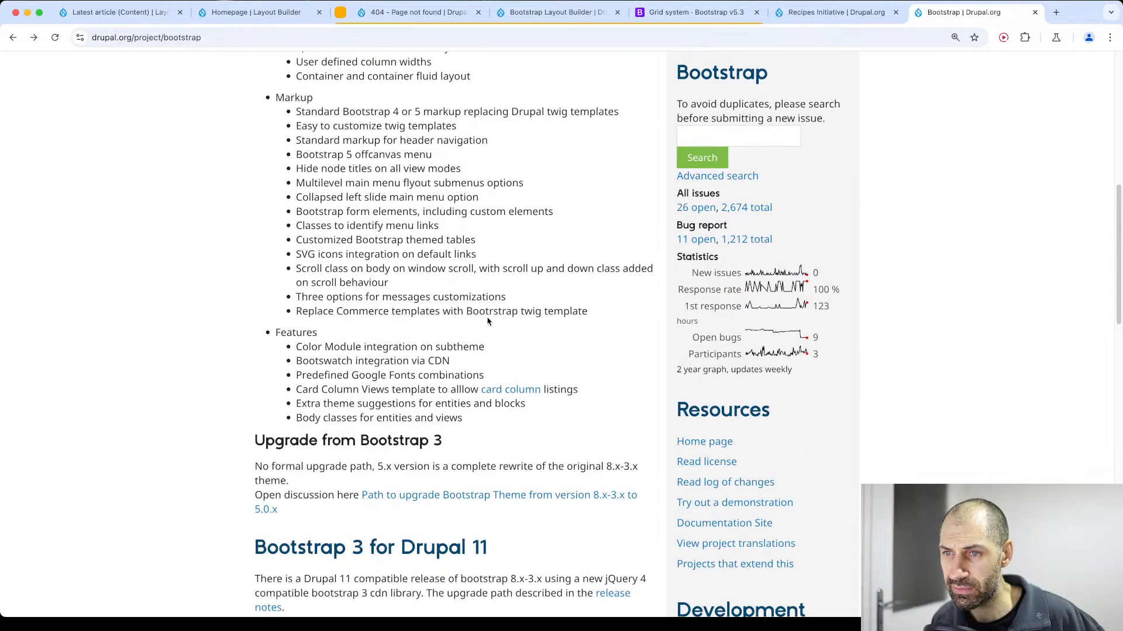
pyautogui.scroll(-6, 487, 317)
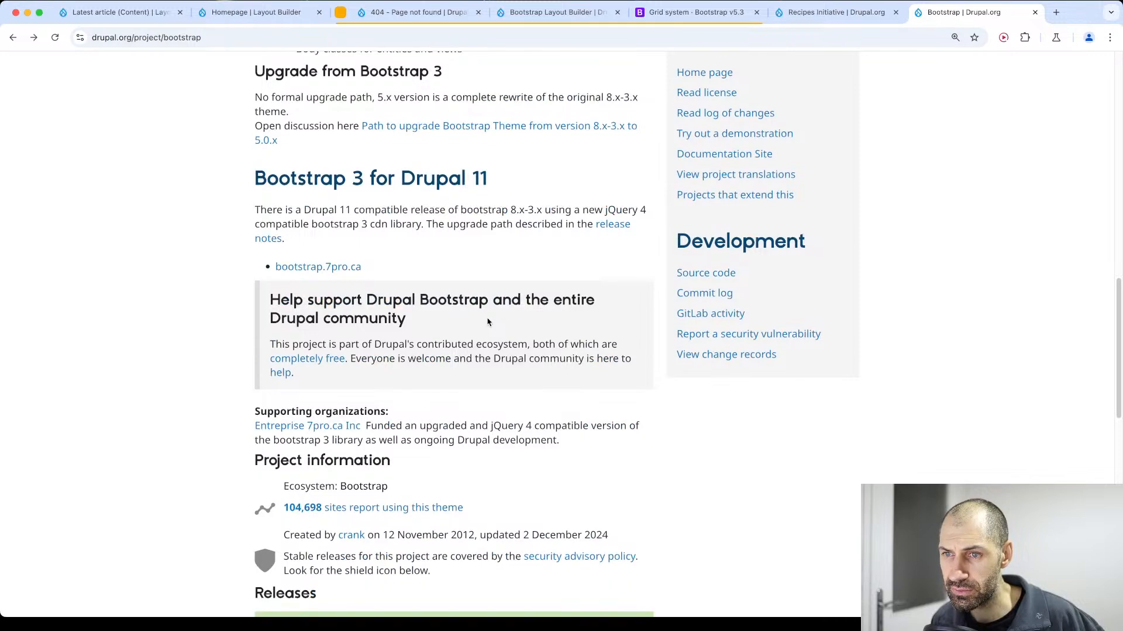
# Examine the 5.0.1 release details, including Drupal compatibility and the Composer command, and go back to the feature list.
pyautogui.scroll(-6, 488, 322)
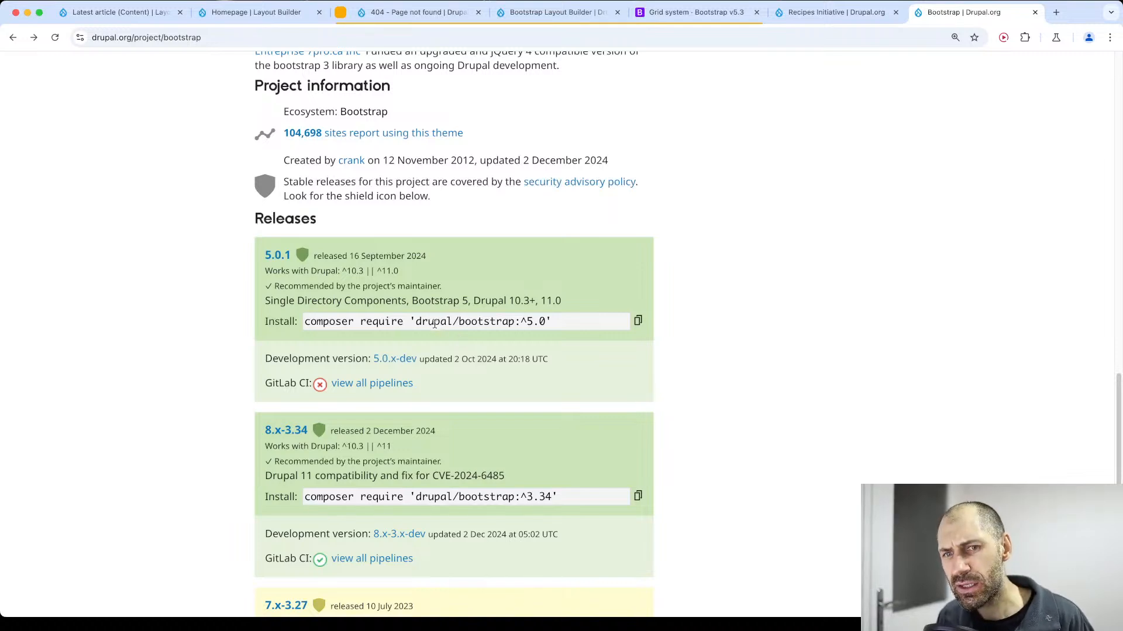
pyautogui.moveTo(604, 304); pyautogui.dragTo(256, 239)
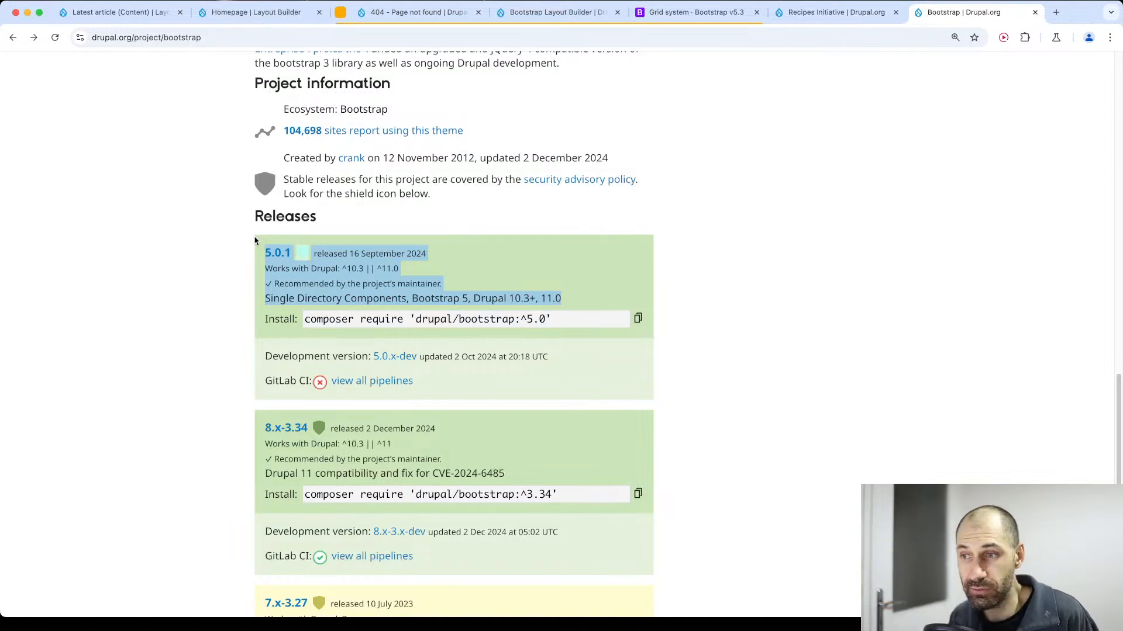
pyautogui.click(700, 209)
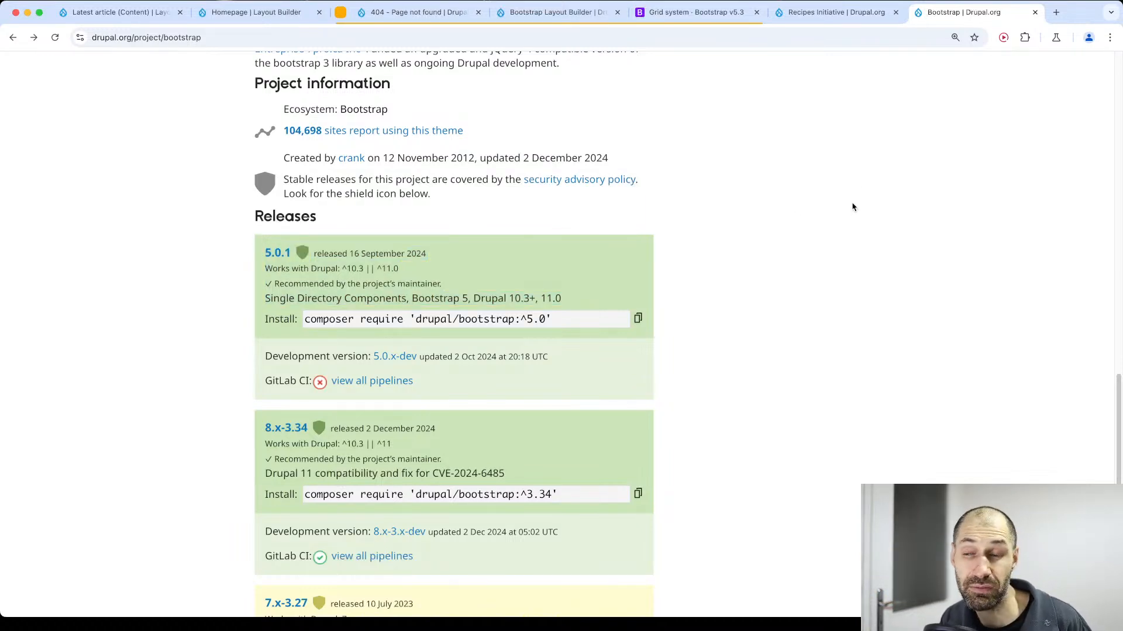
pyautogui.moveTo(582, 316); pyautogui.dragTo(231, 270)
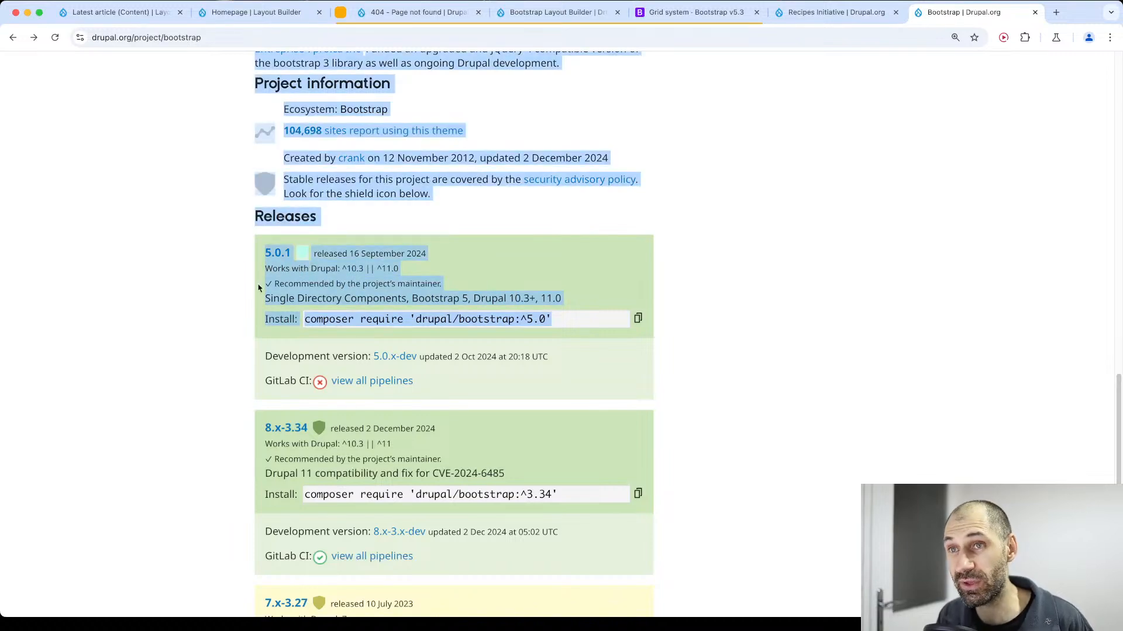
pyautogui.scroll(10, 360, 355)
pyautogui.click(360, 353)
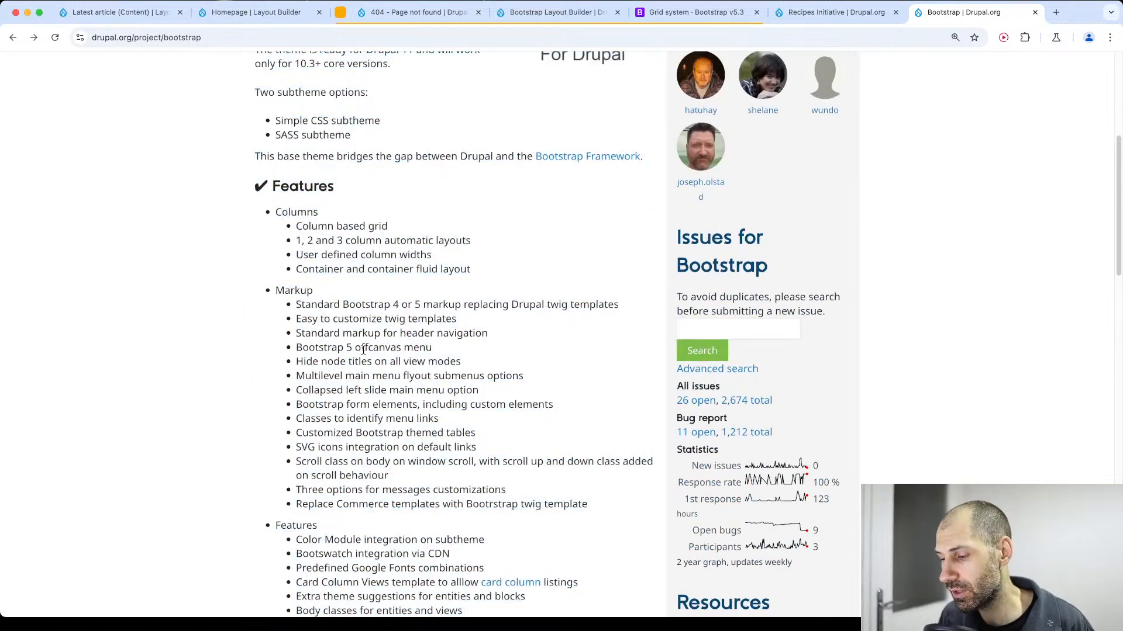